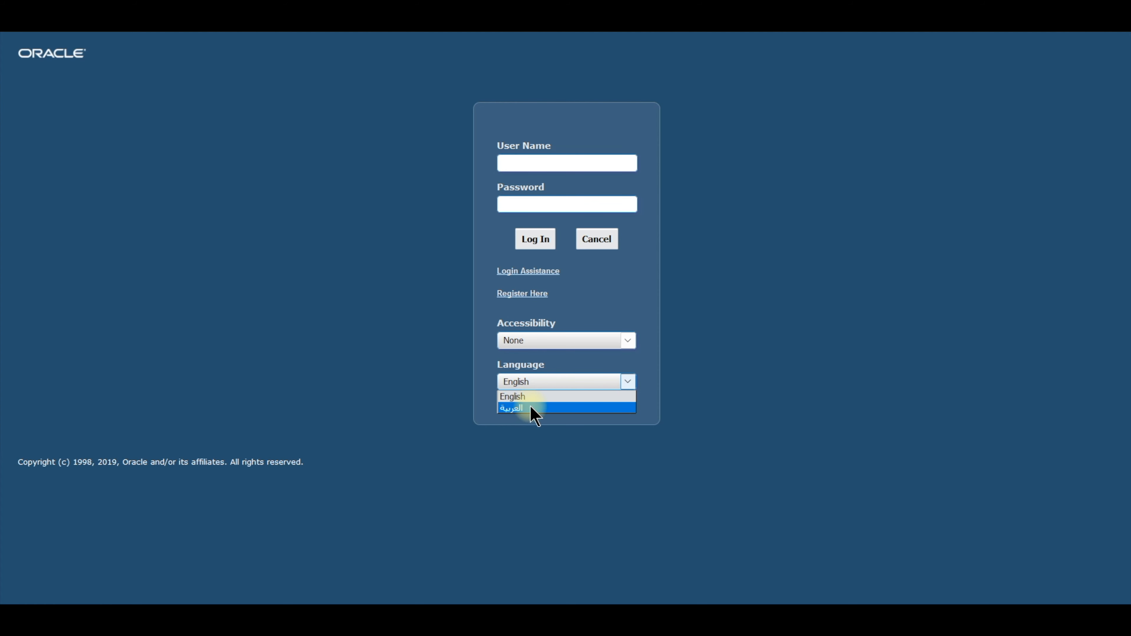
Try the login page's language options, switching to Arabic, back to English and to Arabic again
click(539, 409)
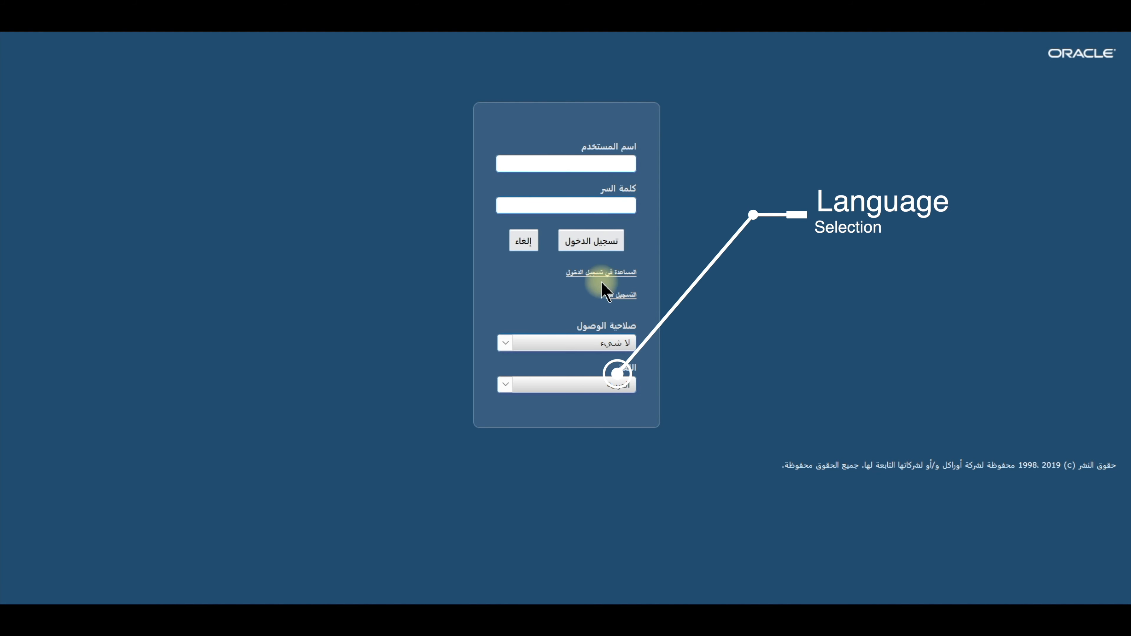
click(585, 386)
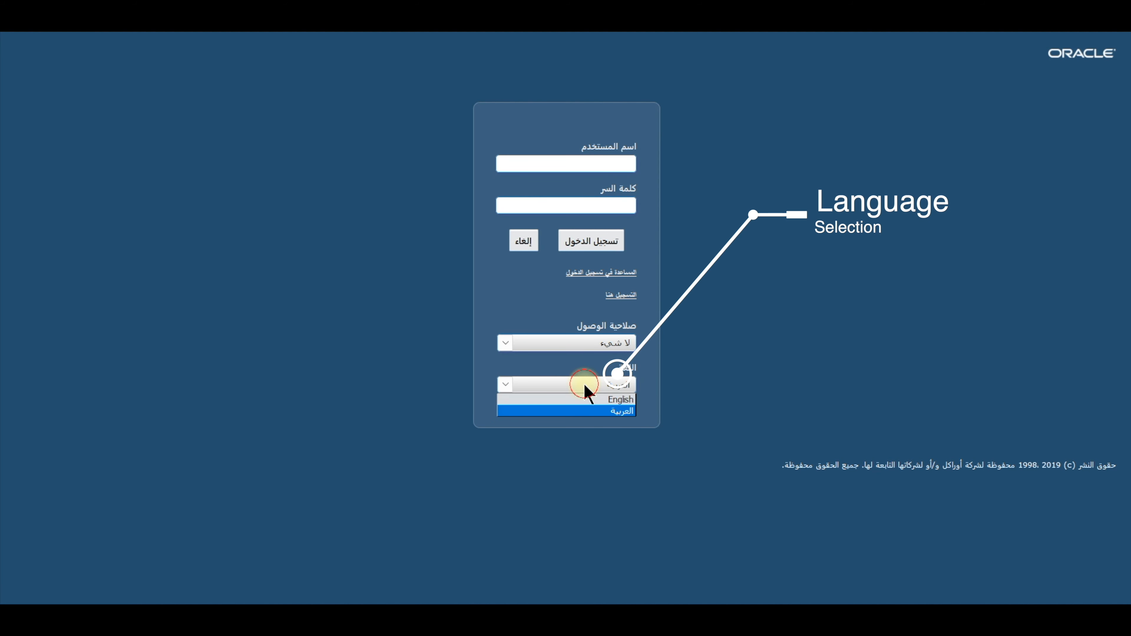
click(579, 400)
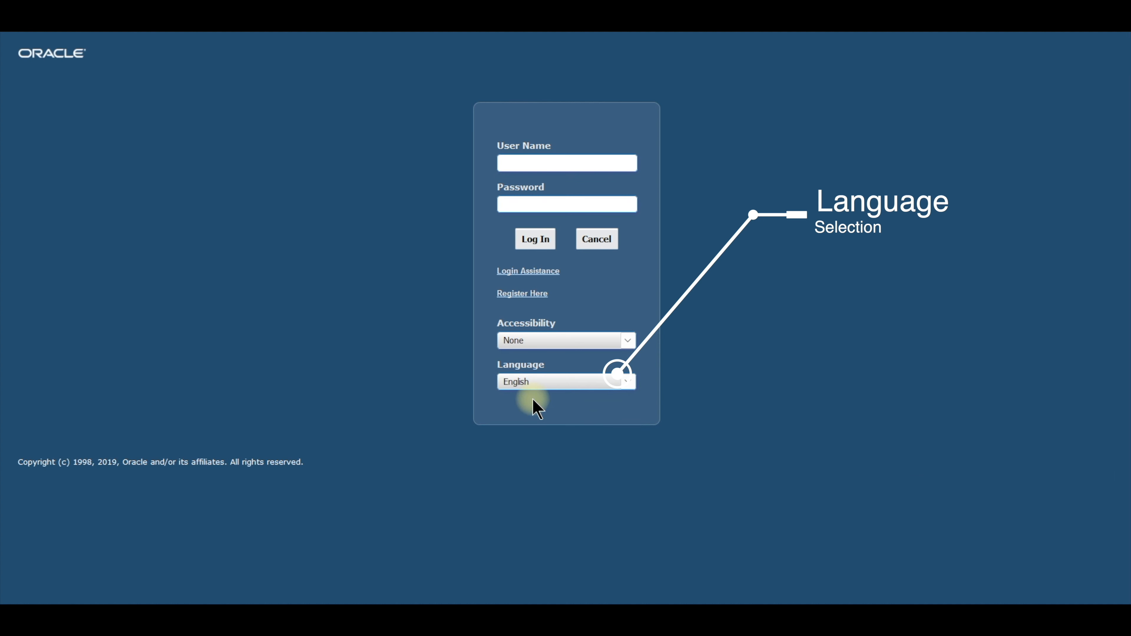
click(584, 386)
click(574, 409)
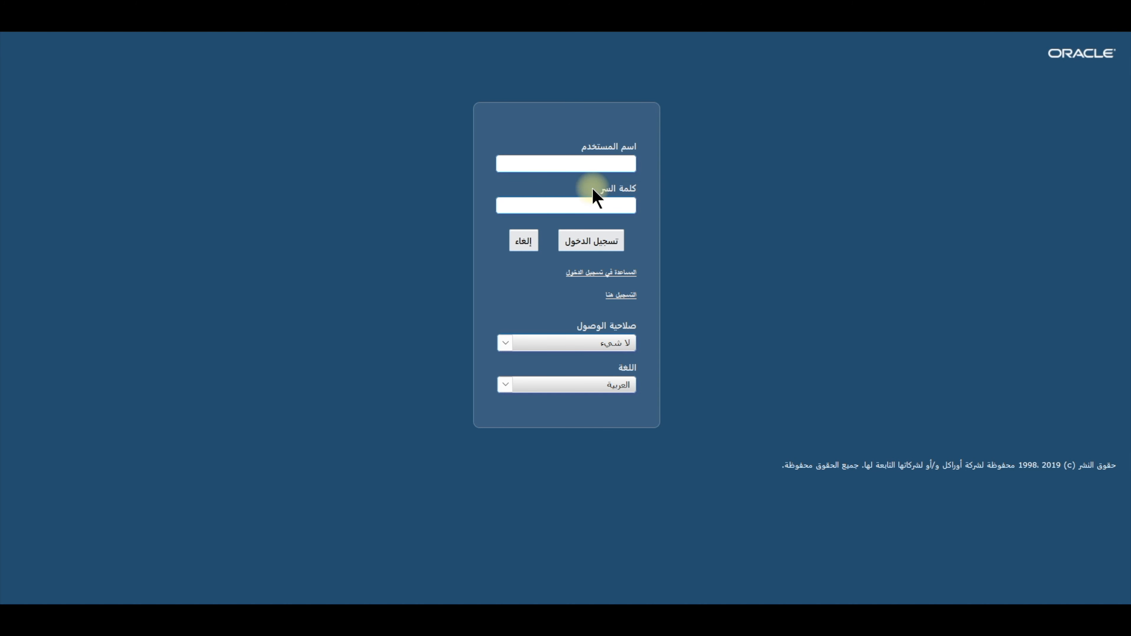
Set the login page language to English and log in with the account's user name and password
click(571, 383)
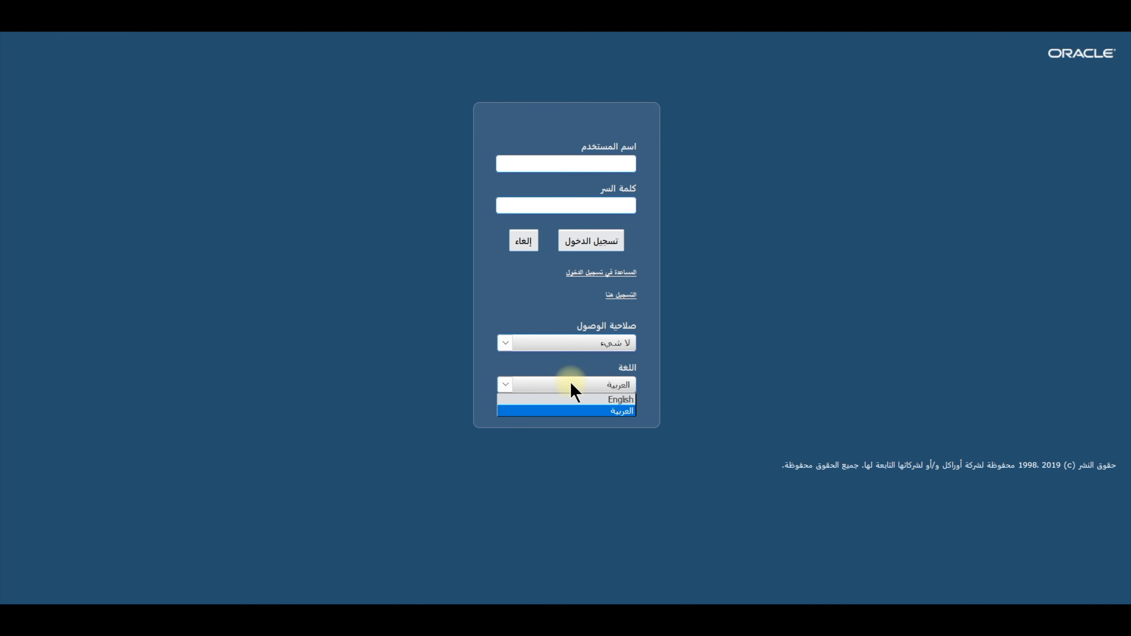
click(557, 400)
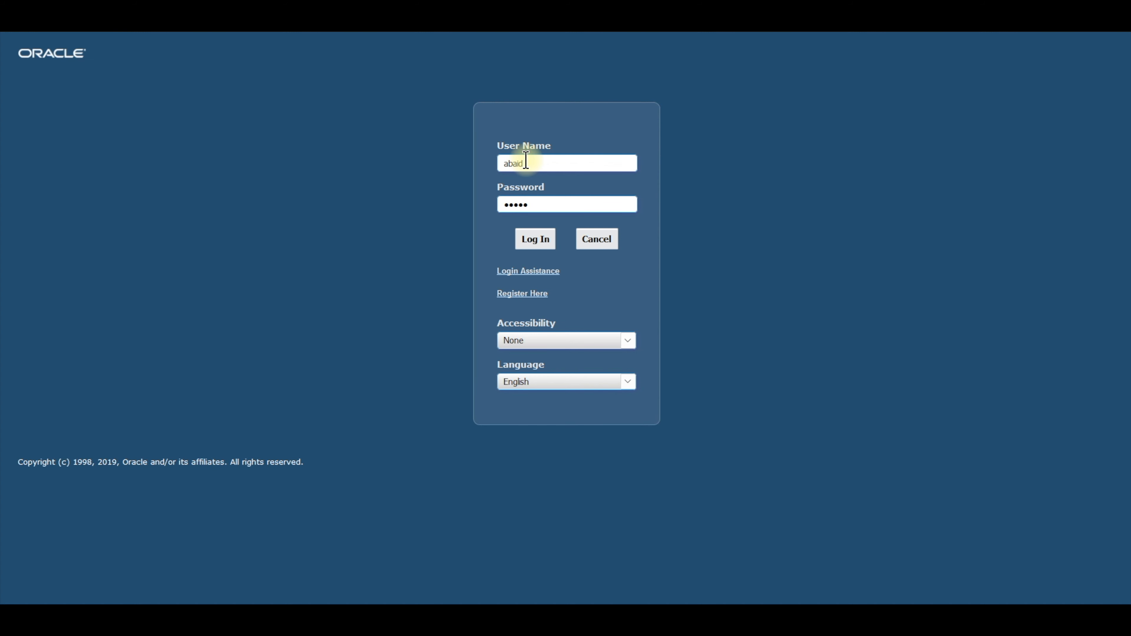
key(Return)
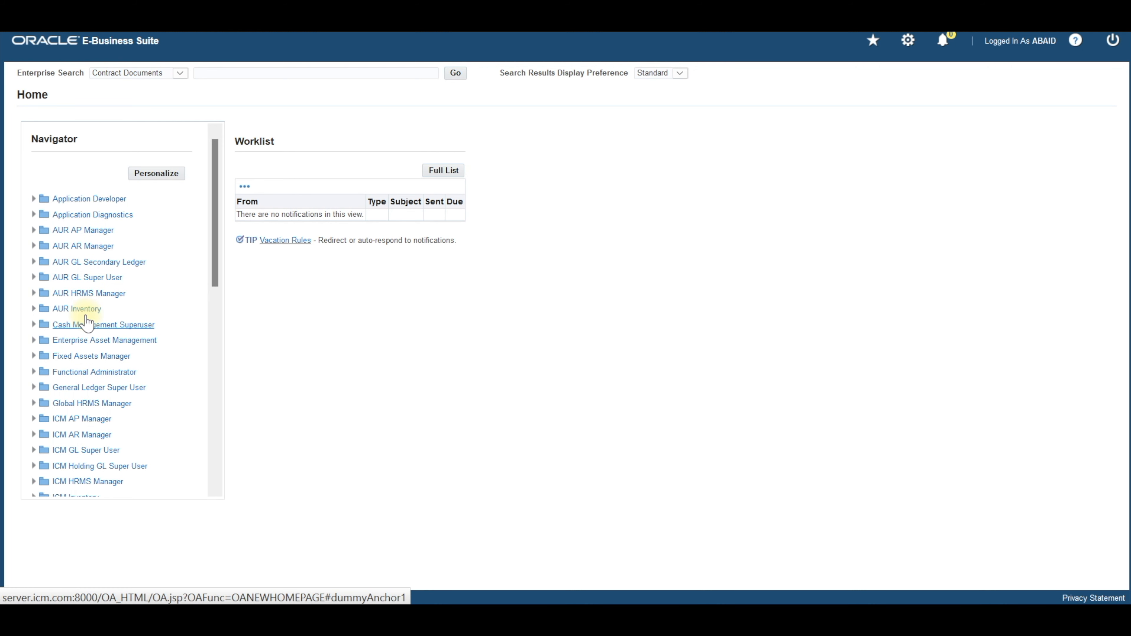
Examine the responsibilities listed in the home page Navigator, from Application Developer through the ICM and Property Manager entries
scroll(85, 319, down, 3)
scroll(85, 323, up, 3)
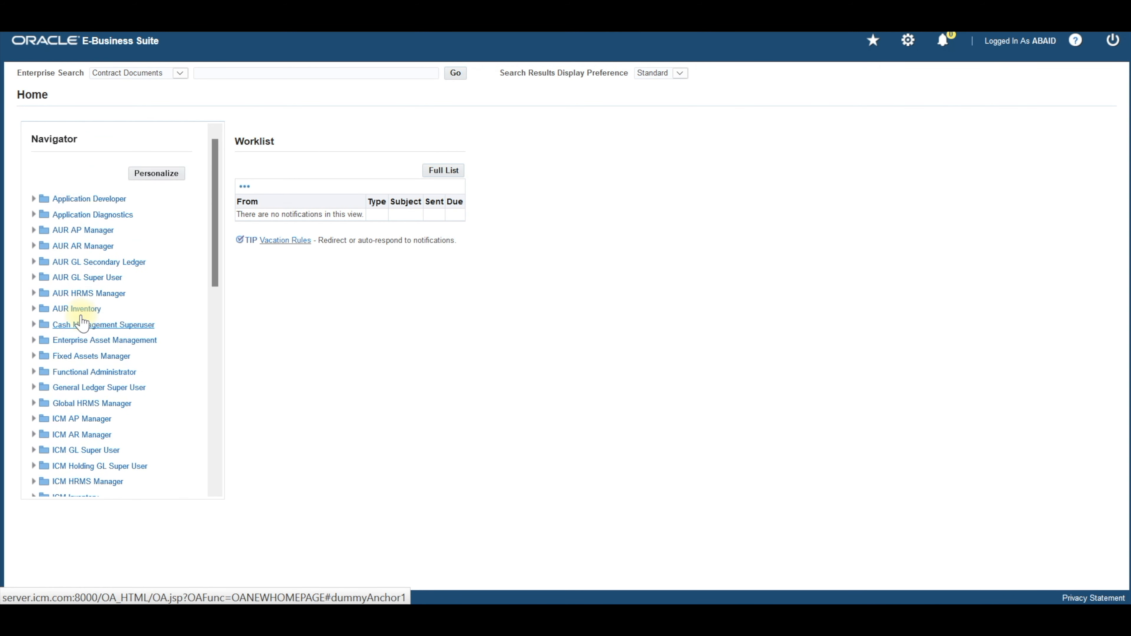
scroll(84, 320, down, 6)
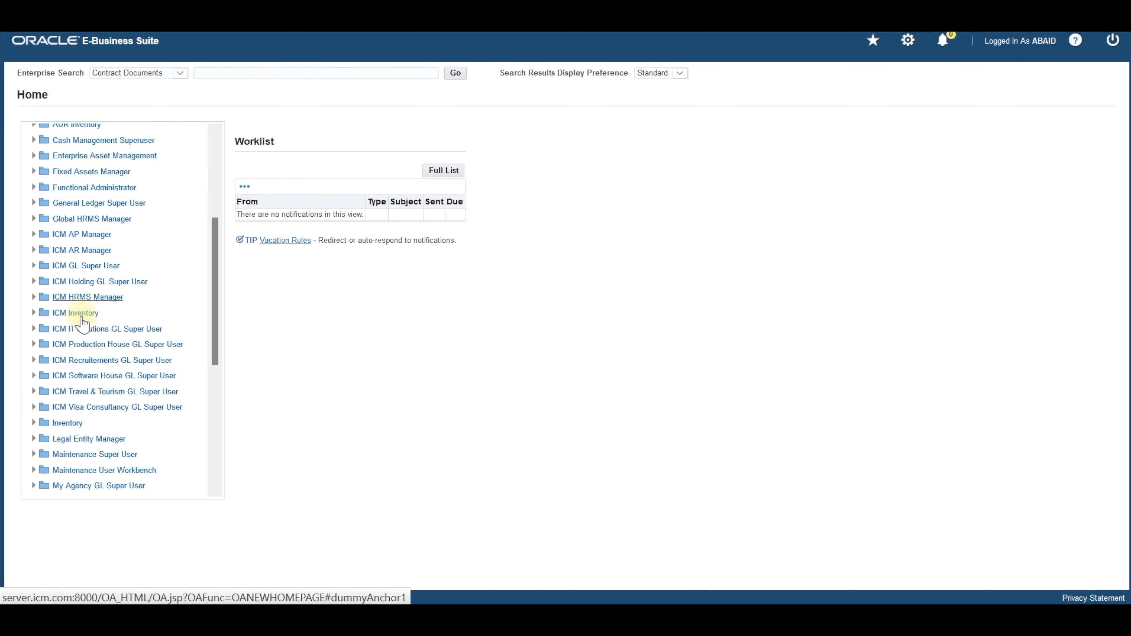
scroll(83, 324, up, 4)
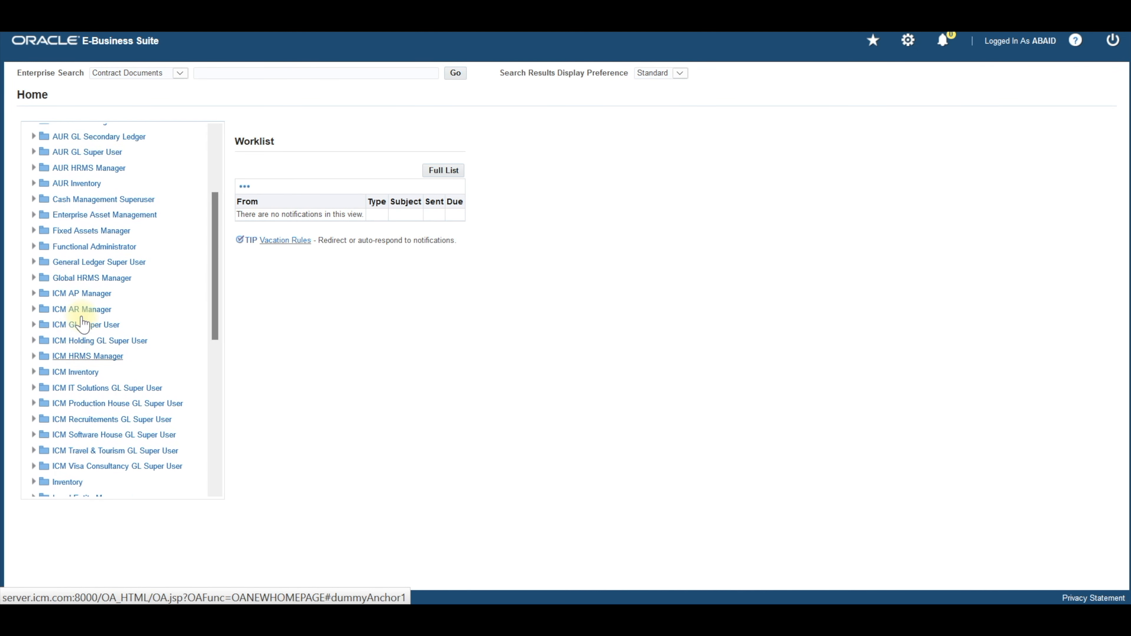
scroll(60, 286, up, 3)
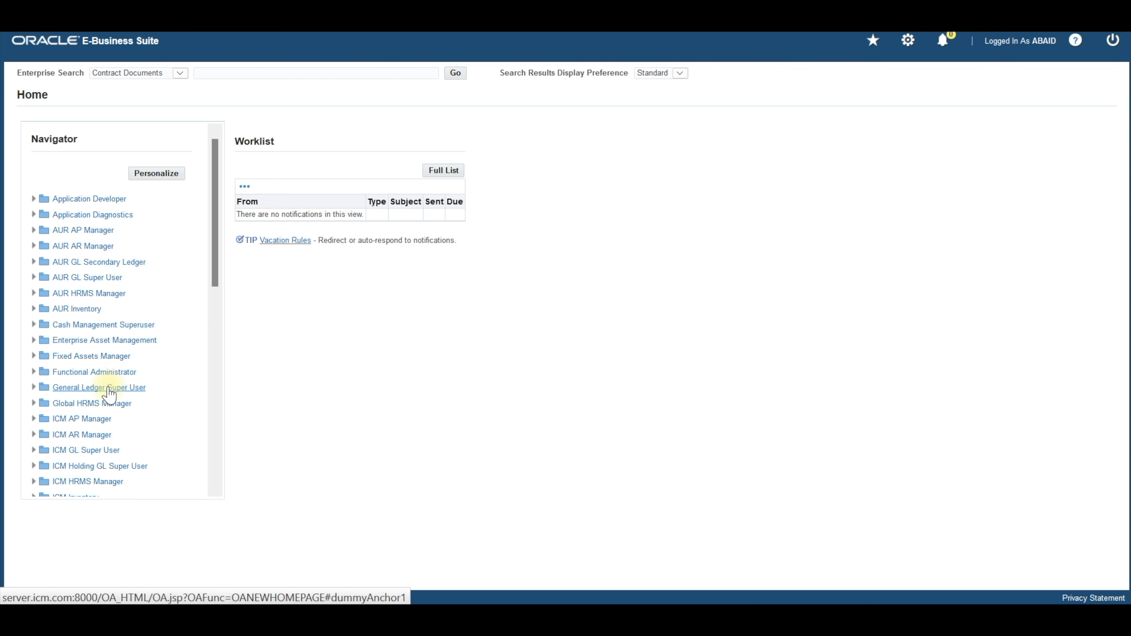
scroll(109, 395, down, 1)
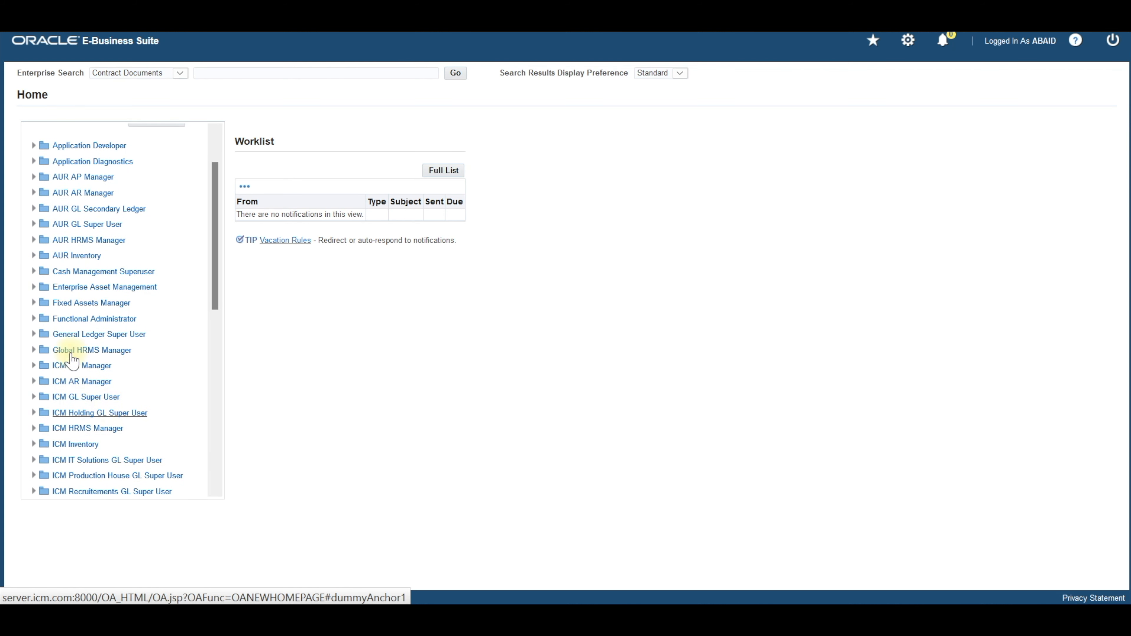
scroll(91, 425, down, 1)
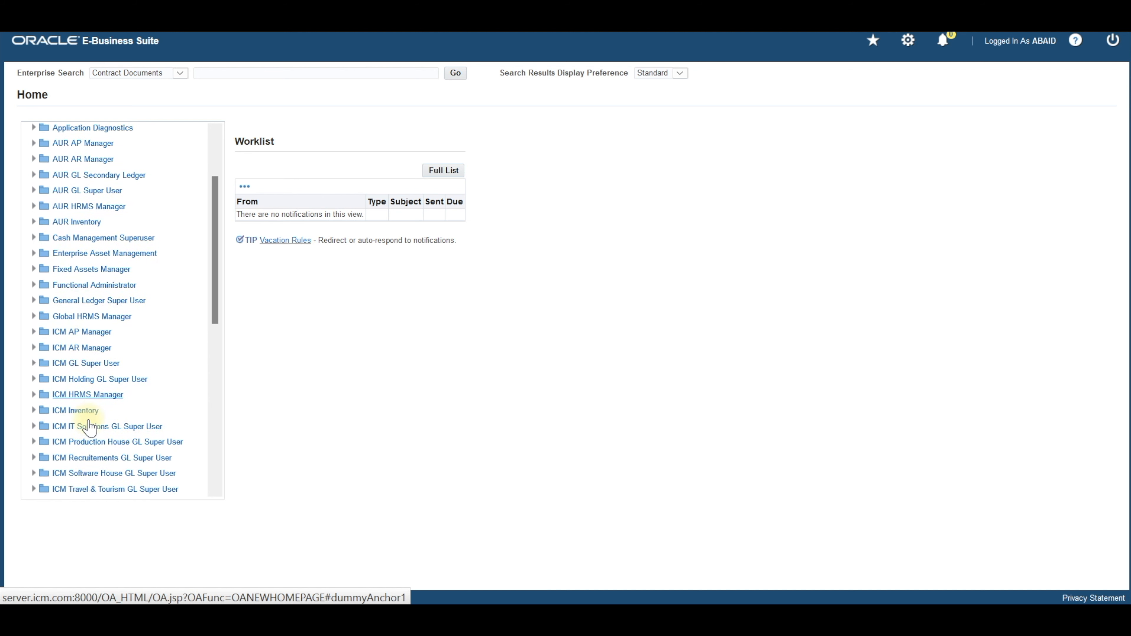
scroll(89, 370, down, 1)
scroll(84, 372, down, 1)
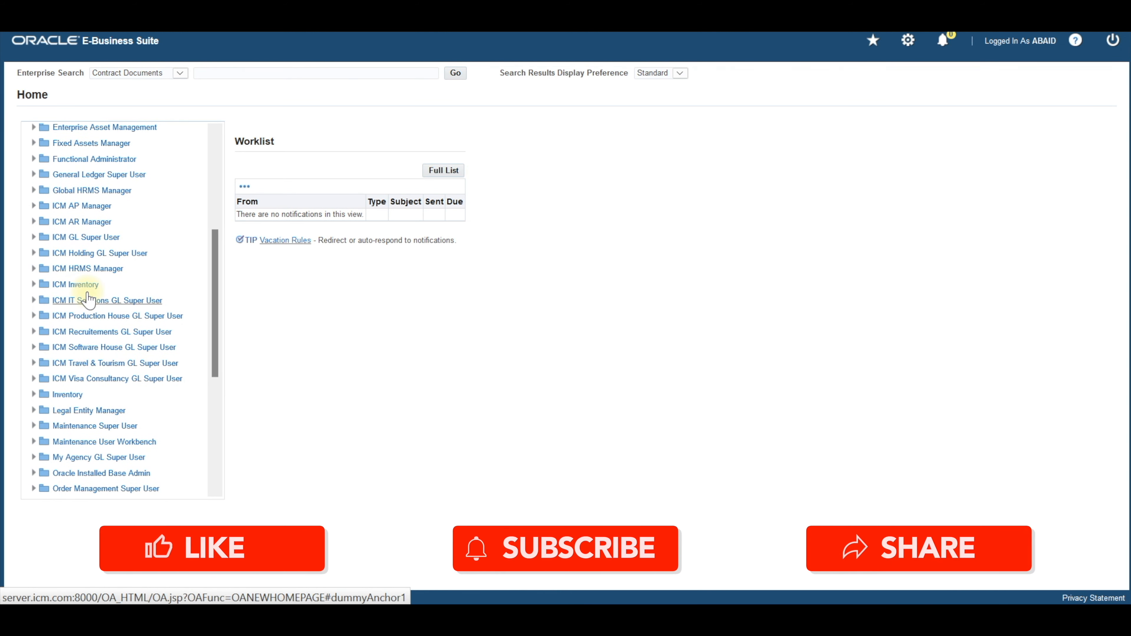
scroll(89, 300, down, 1)
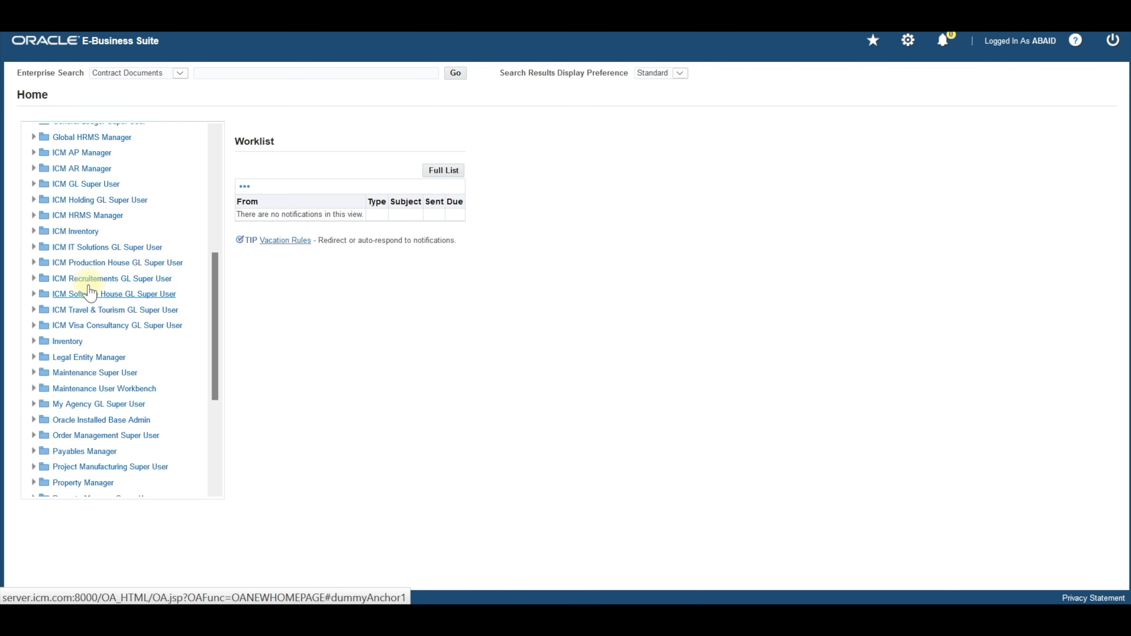
scroll(89, 292, up, 5)
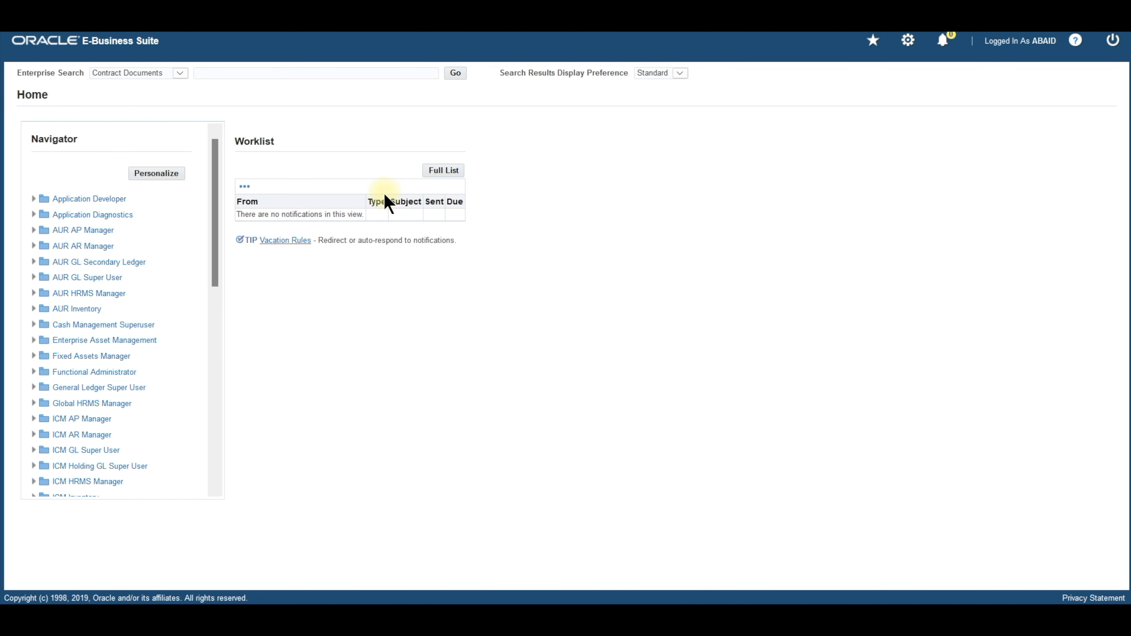
Set the Home Page Style to Framework Simplified in the general preferences and apply the change
click(907, 44)
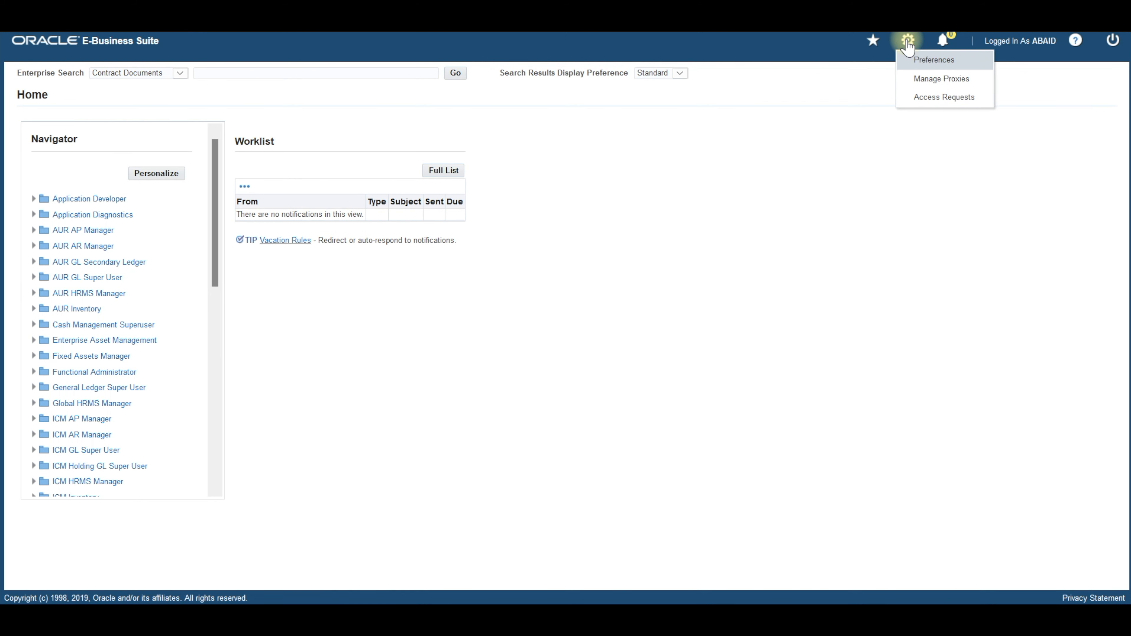
click(931, 62)
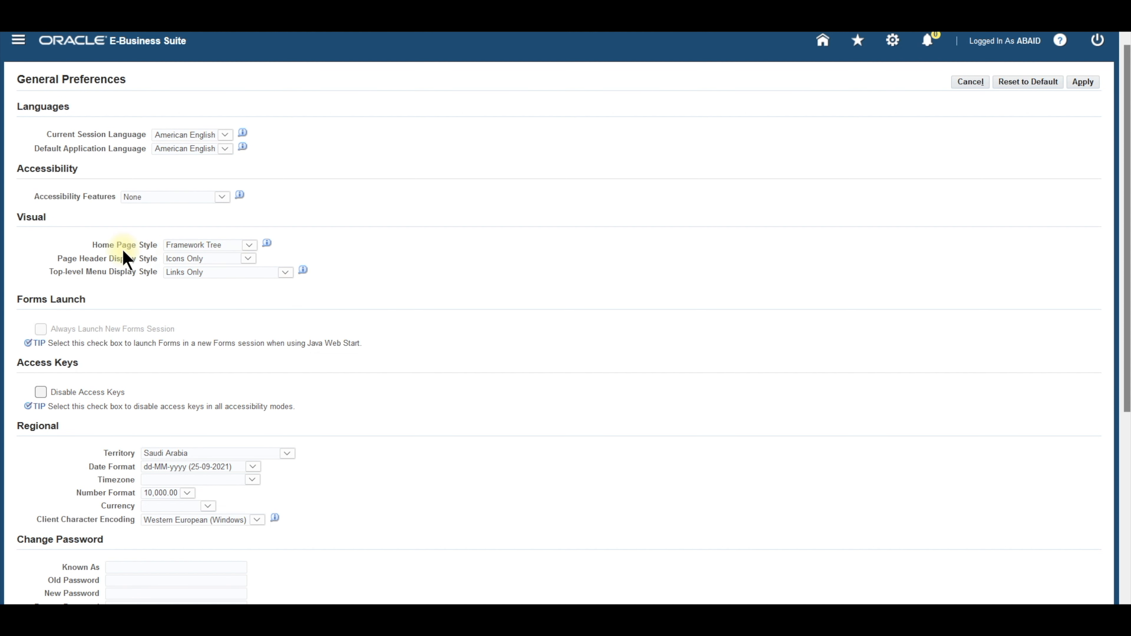
click(219, 246)
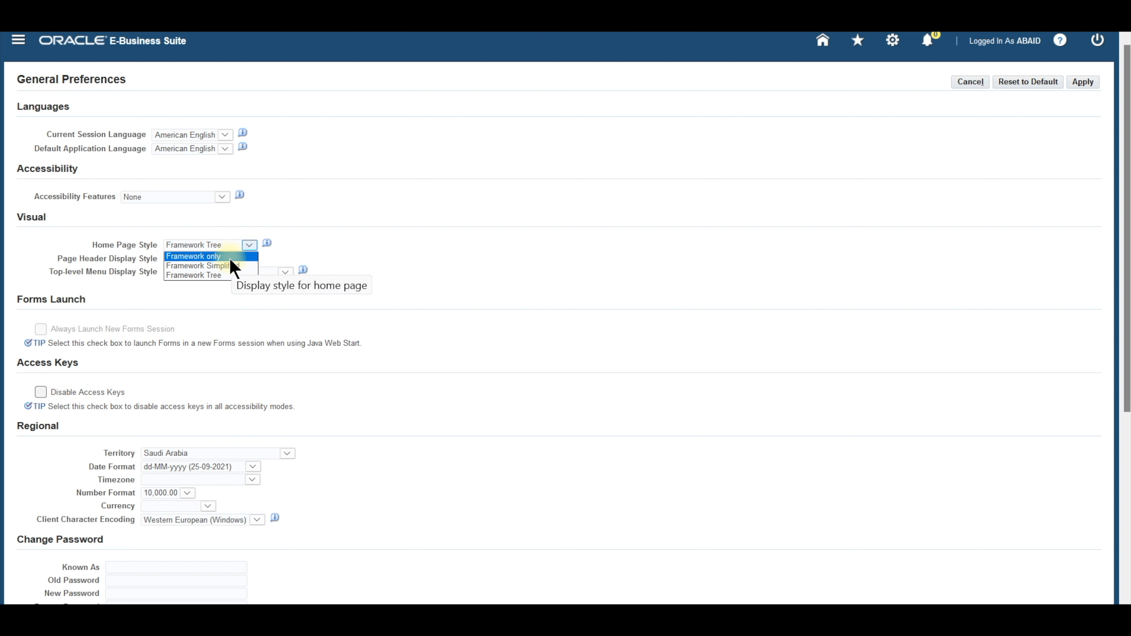
click(241, 266)
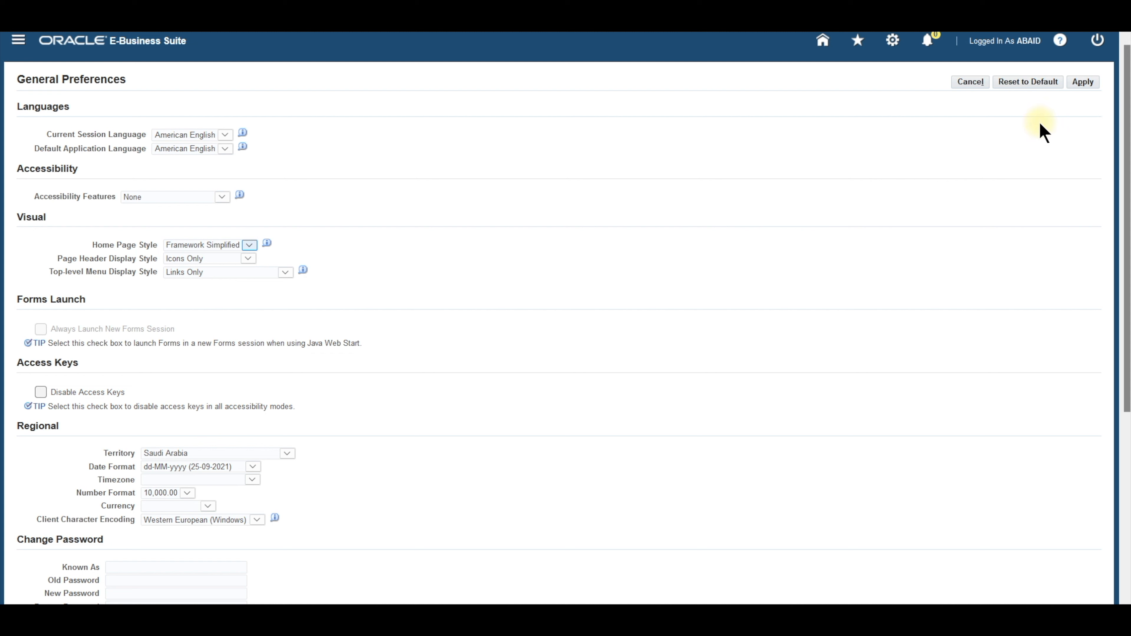
click(1087, 80)
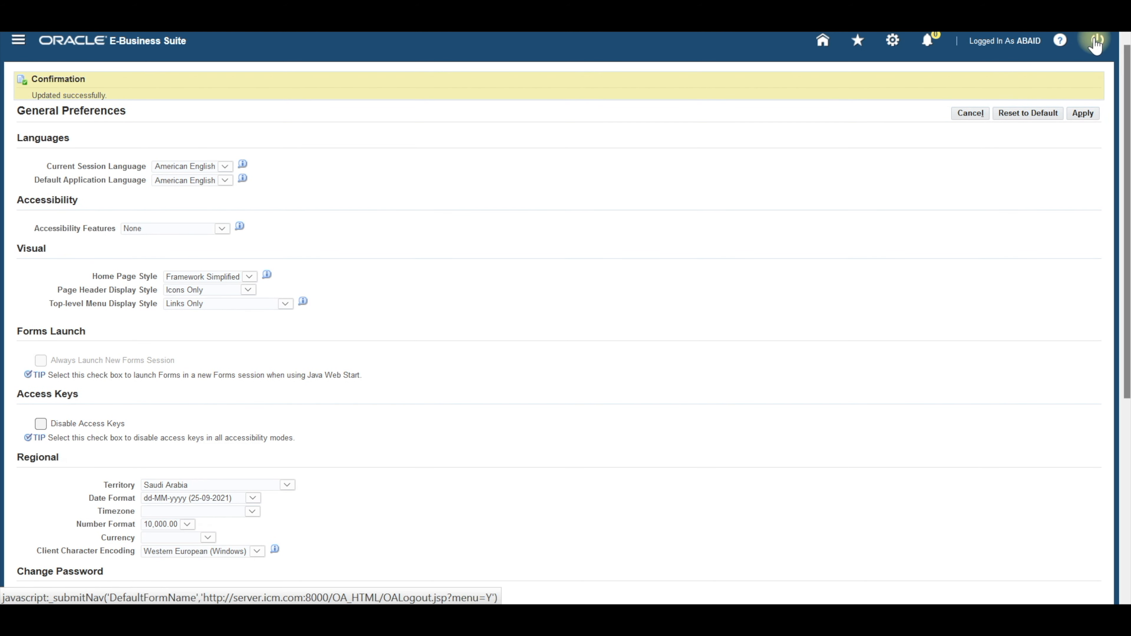
Log out and log back in with the account's user name and password
click(1108, 52)
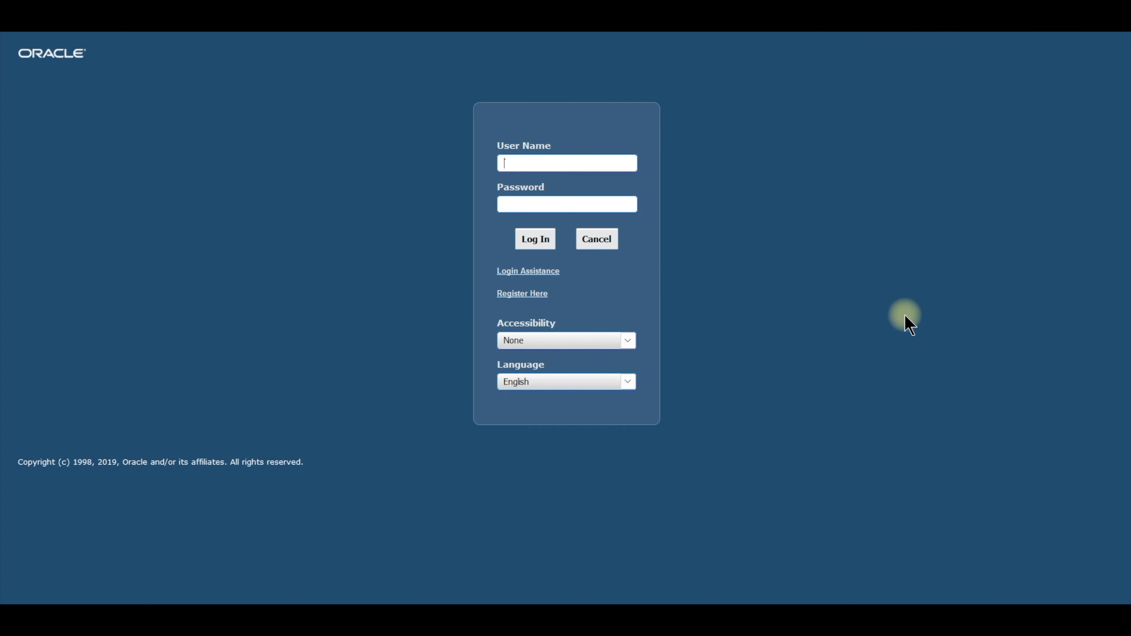
text(abaid)
key(Tab)
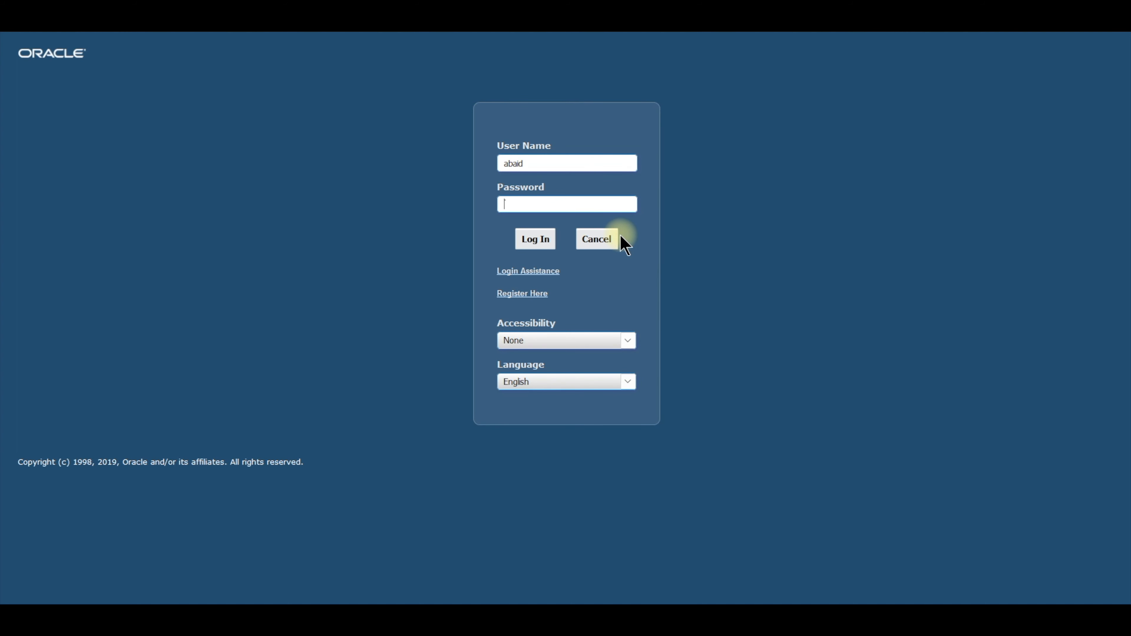
key(Return)
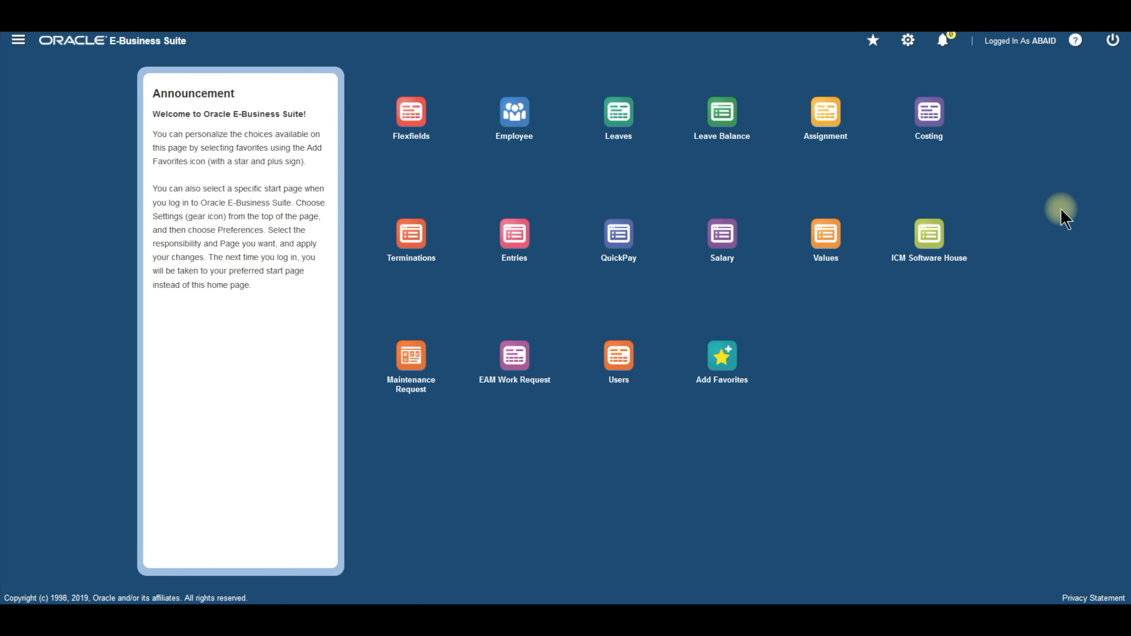
Set the Home Page Style to Framework Tree in the general preferences and apply the change
click(908, 41)
click(940, 59)
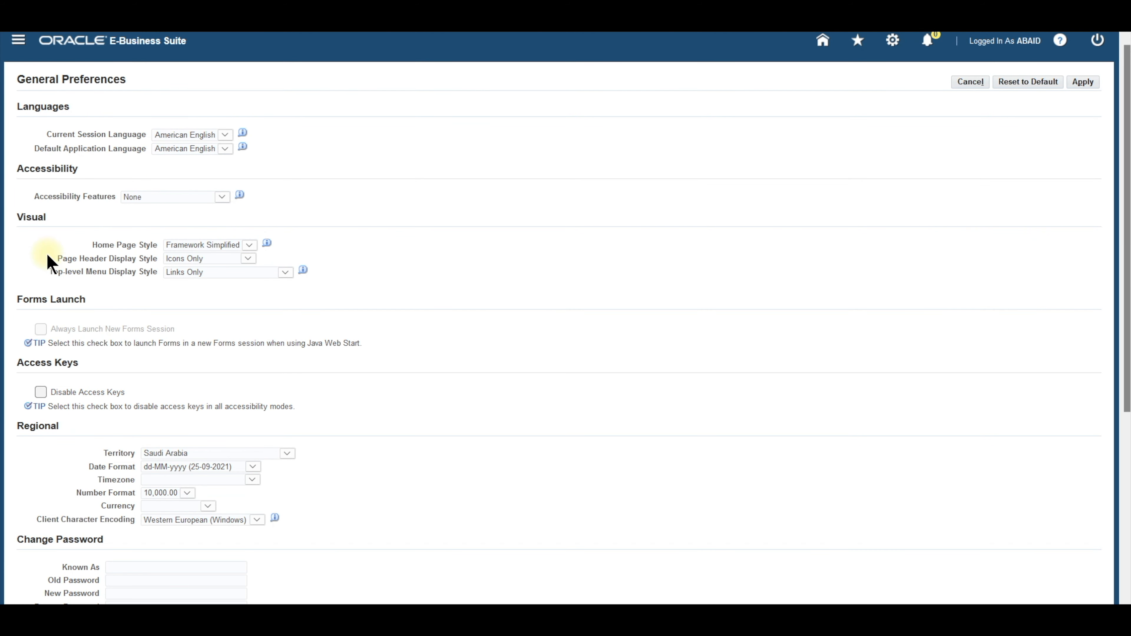
click(218, 245)
click(235, 276)
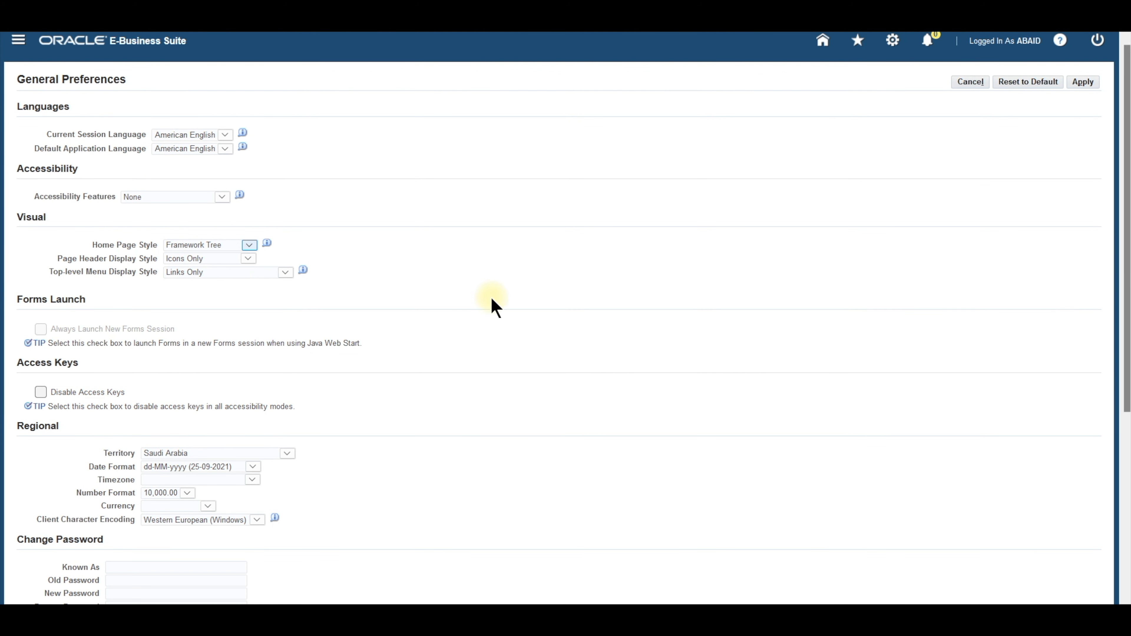
click(1082, 90)
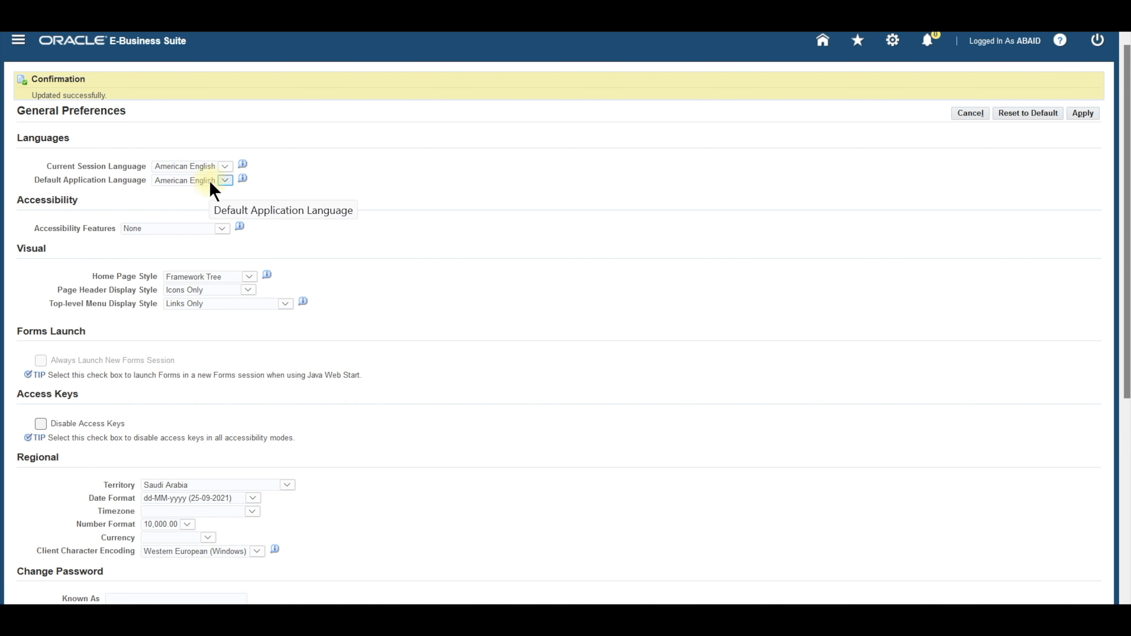
Switch the Default Application Language to Arabic and back to American English
click(224, 181)
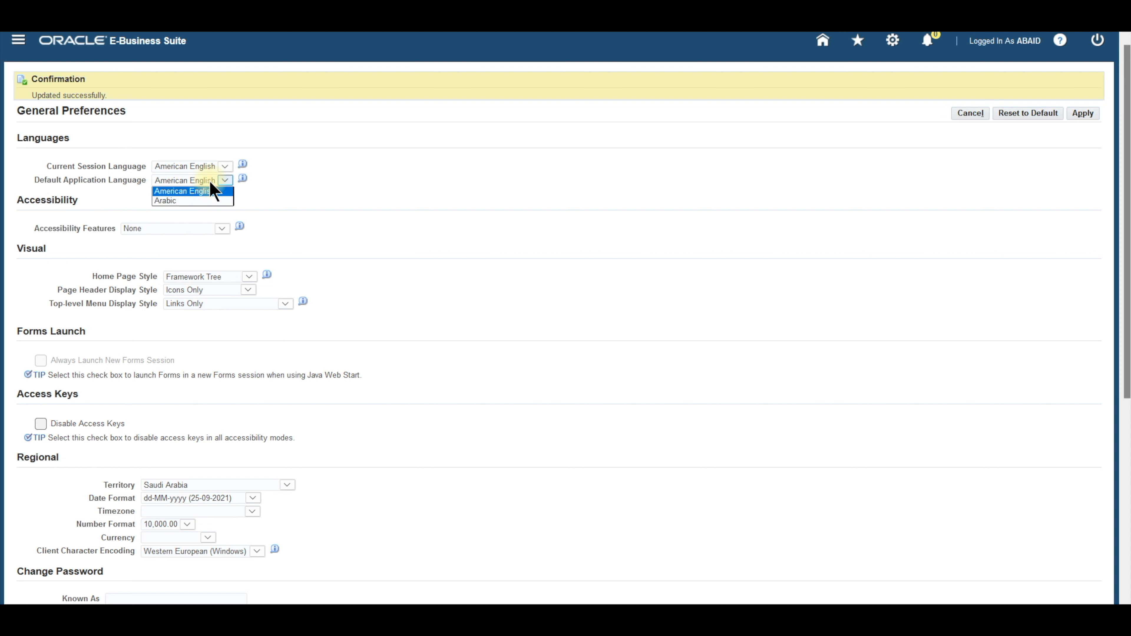
click(196, 201)
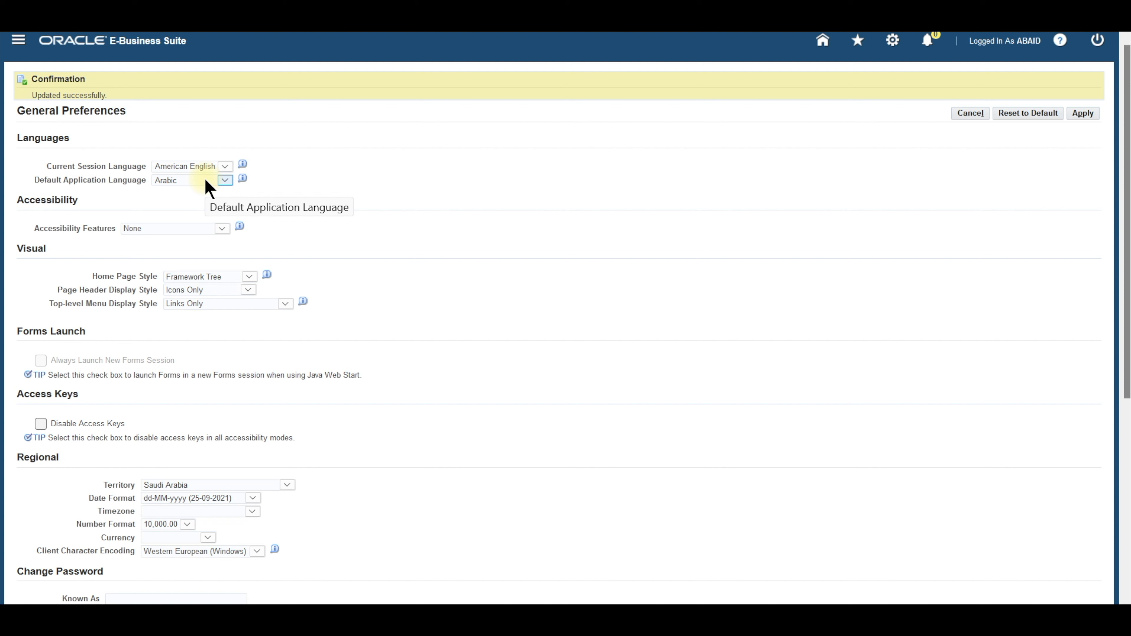
click(205, 180)
click(199, 199)
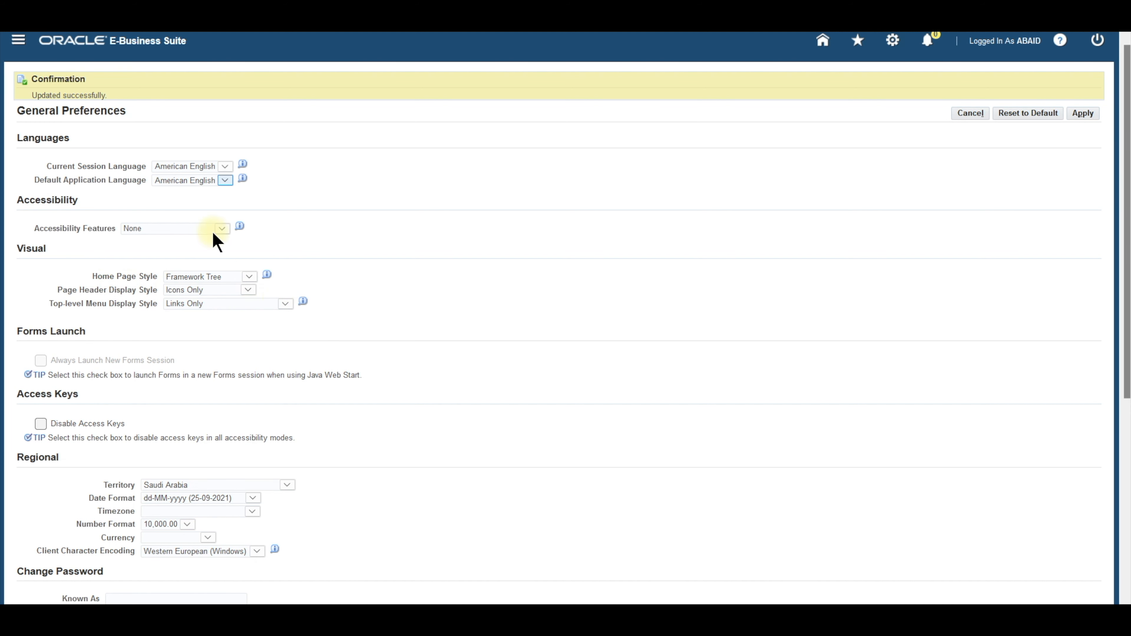
Change the regional Territory to Pakistan and return it to Saudi Arabia
scroll(133, 423, down, 2)
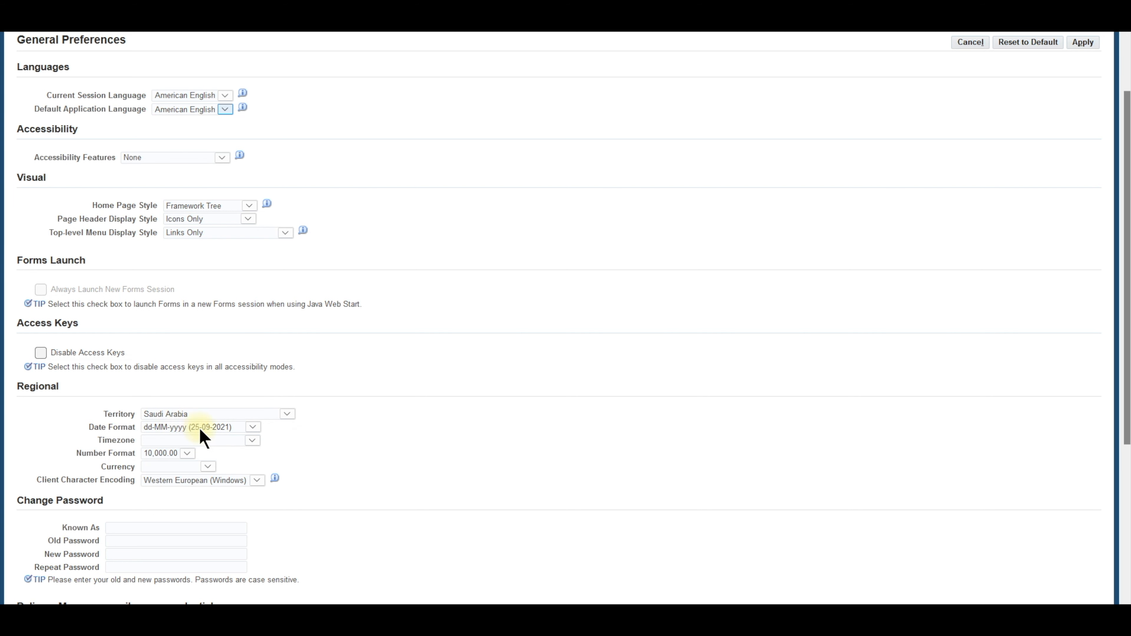
click(243, 412)
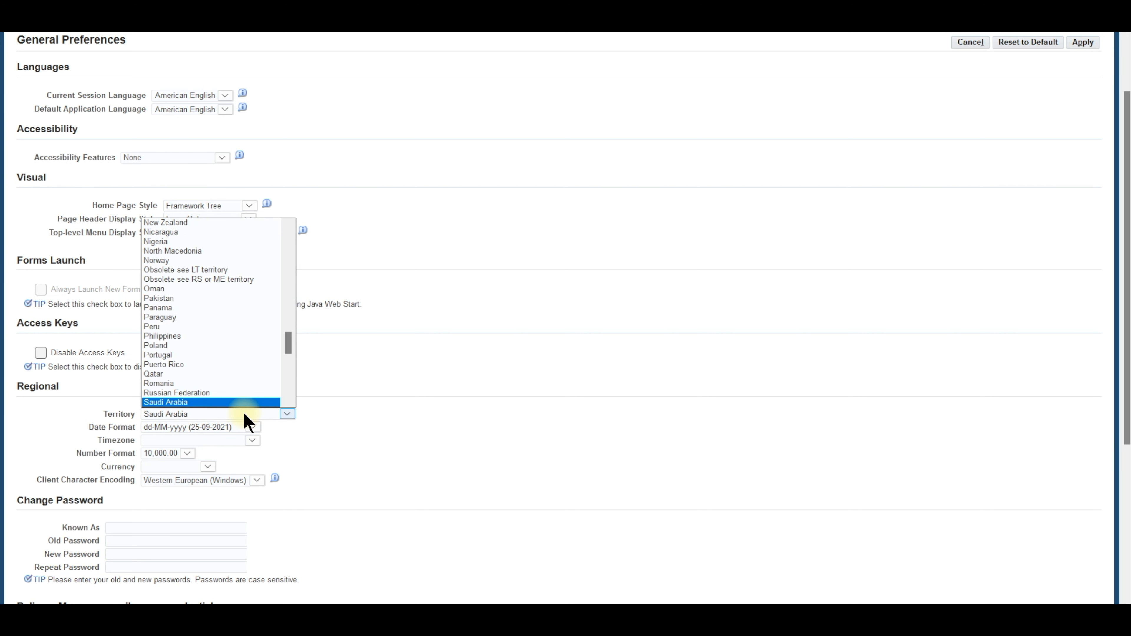
click(193, 299)
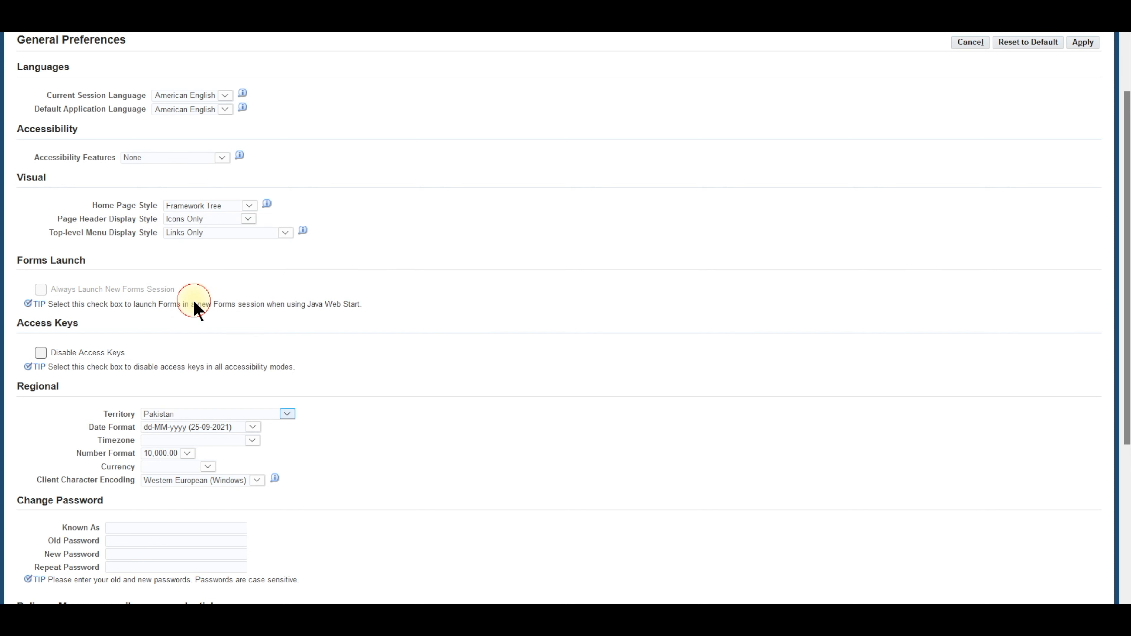
click(245, 415)
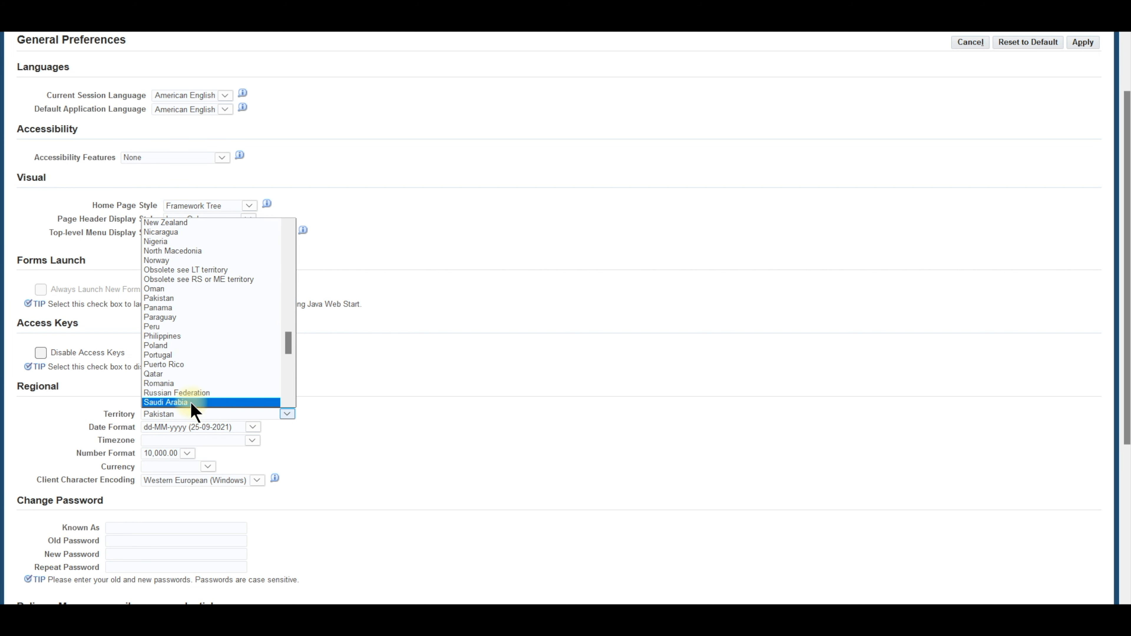
click(214, 402)
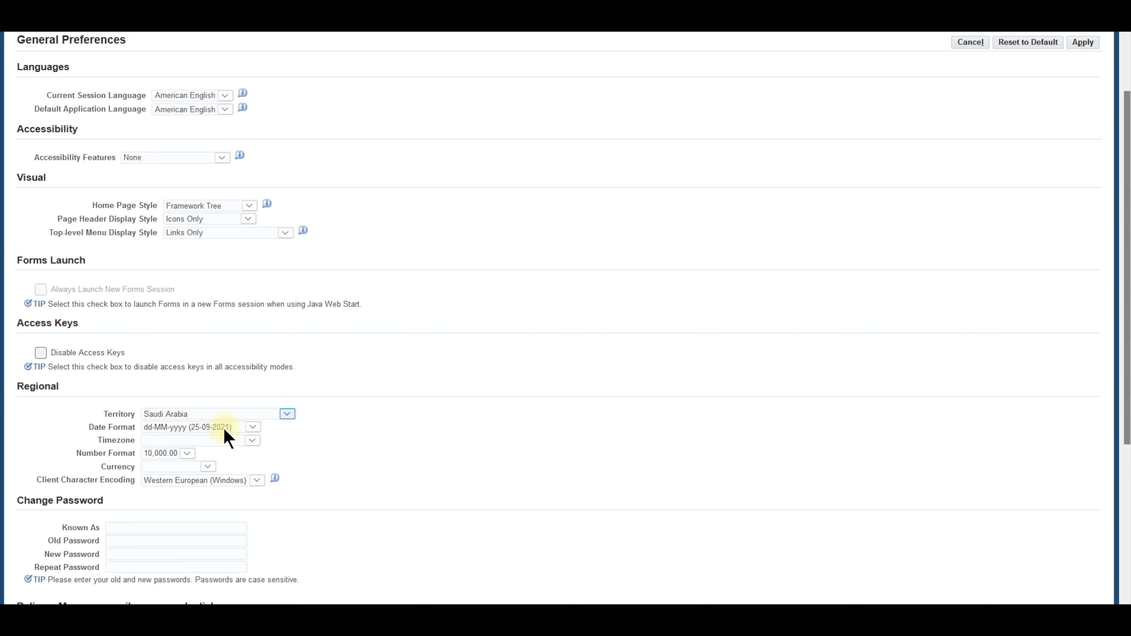
Set the regional Date Format to yyyy.MM.dd
click(209, 428)
click(209, 428)
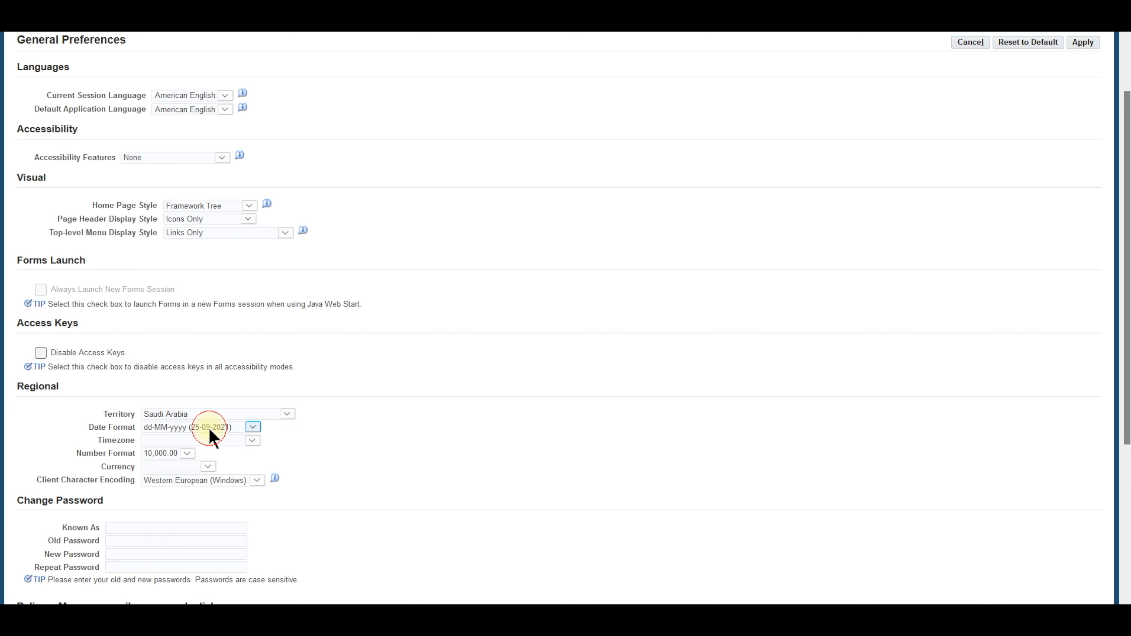
click(217, 422)
click(232, 484)
click(219, 427)
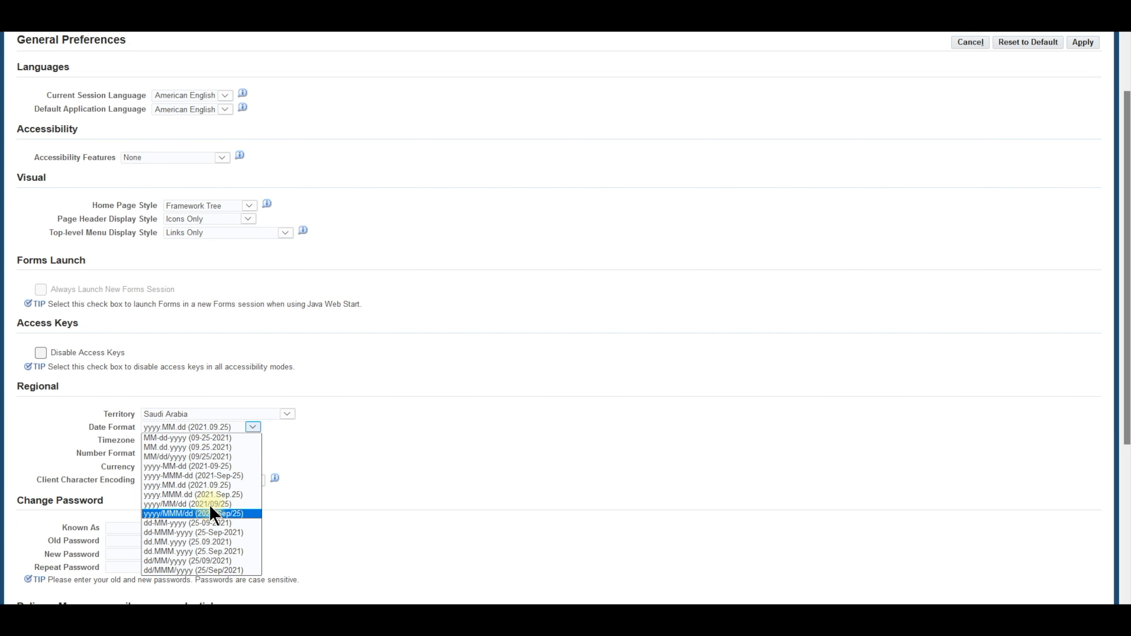
click(410, 485)
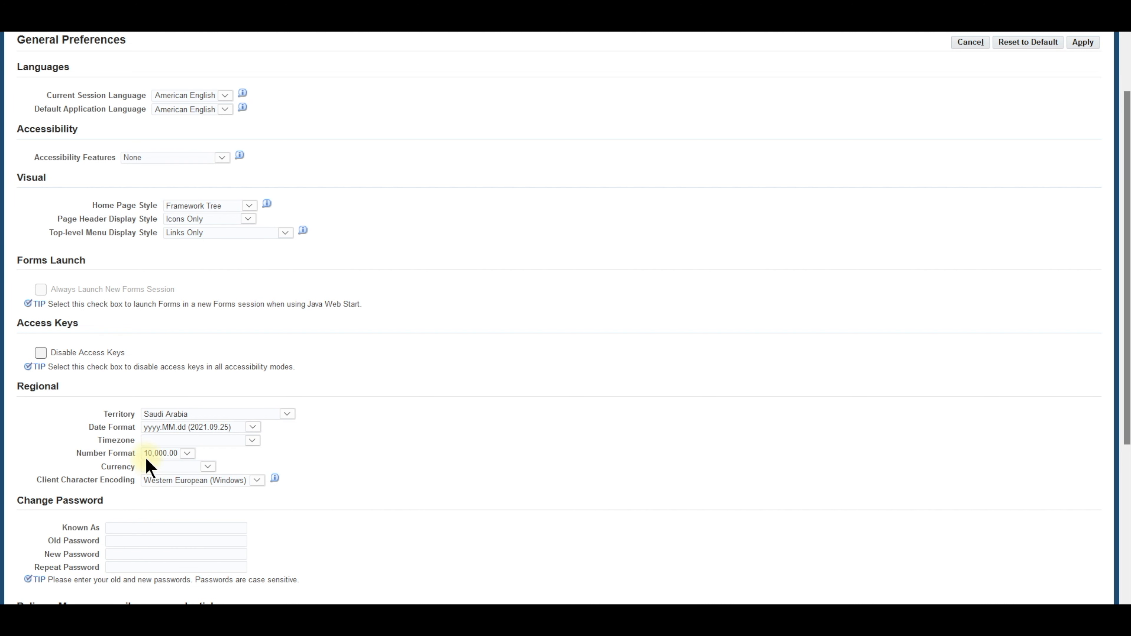
Check the Number Format choices and set the regional Currency to Saudi Riyal
click(172, 454)
click(172, 455)
click(184, 468)
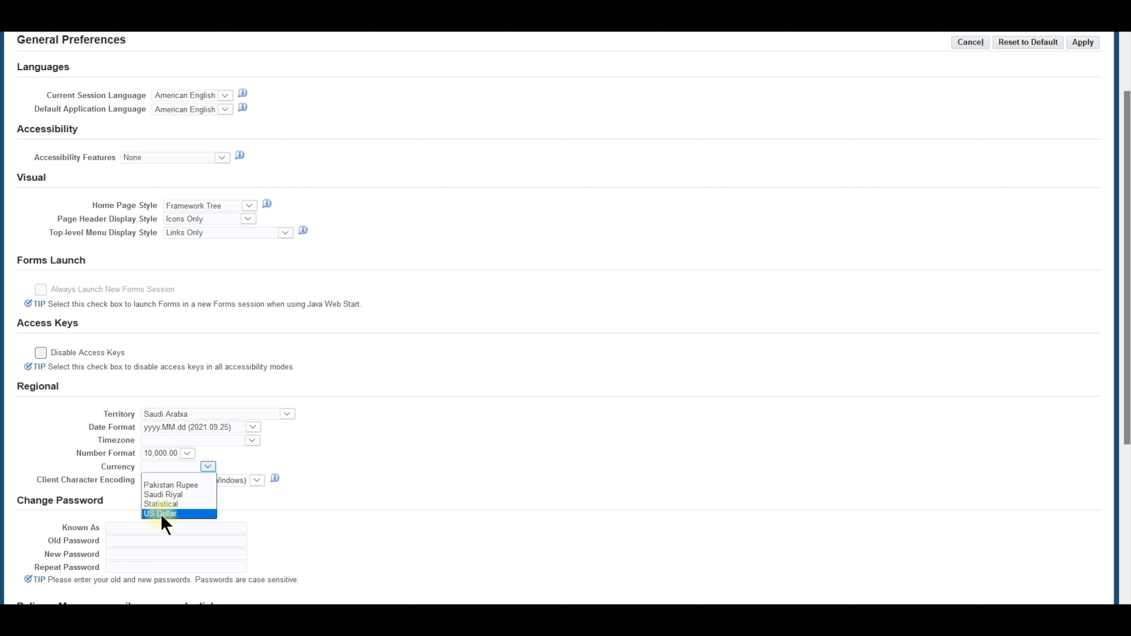
click(183, 493)
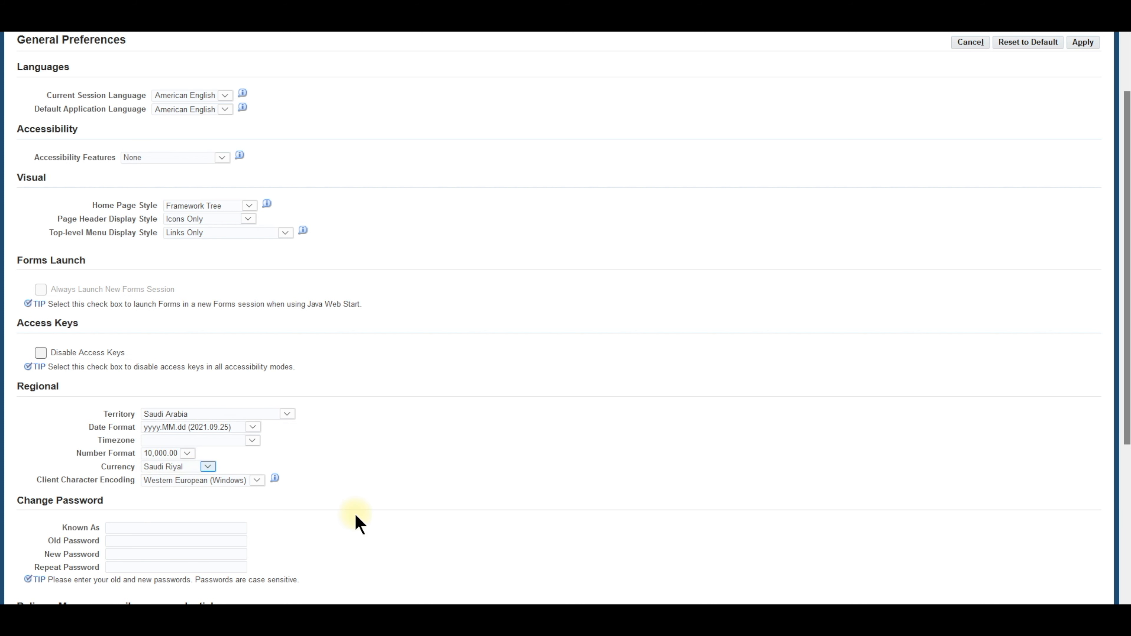
Examine the Change Password fields, the notification Email Style choices and the Start Page Responsibility and Page choices
scroll(267, 526, down, 2)
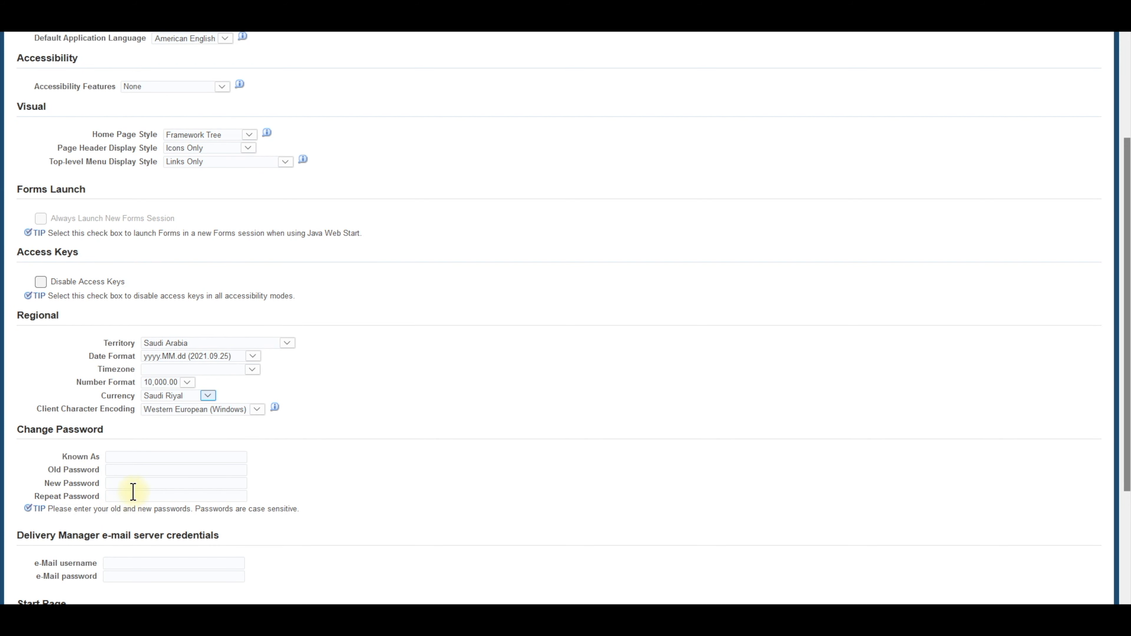
scroll(129, 490, down, 2)
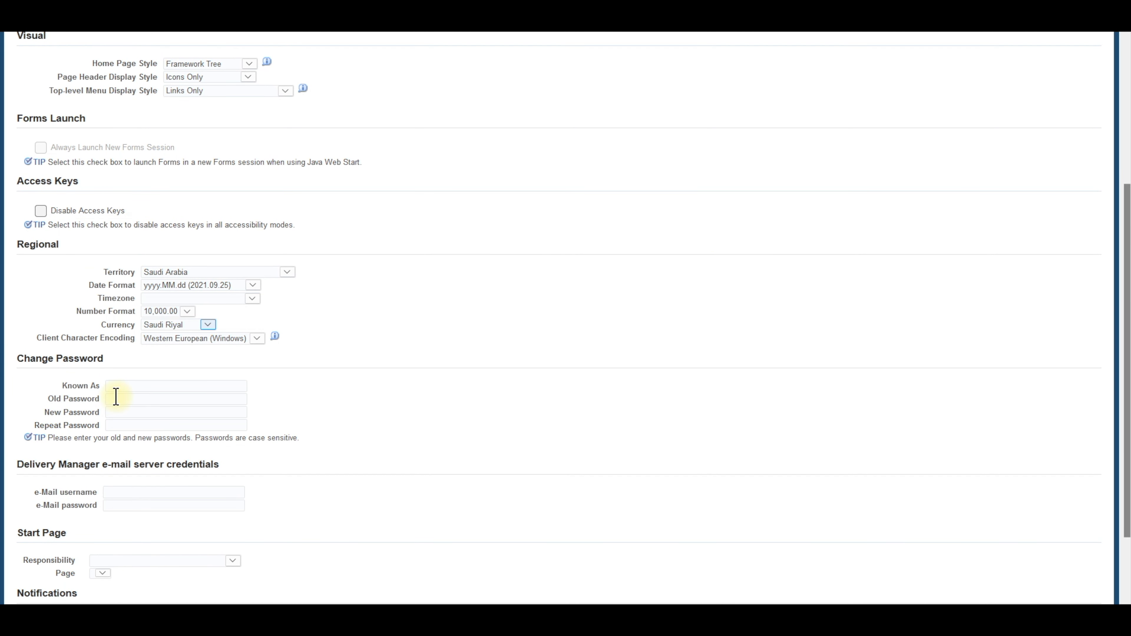
click(117, 412)
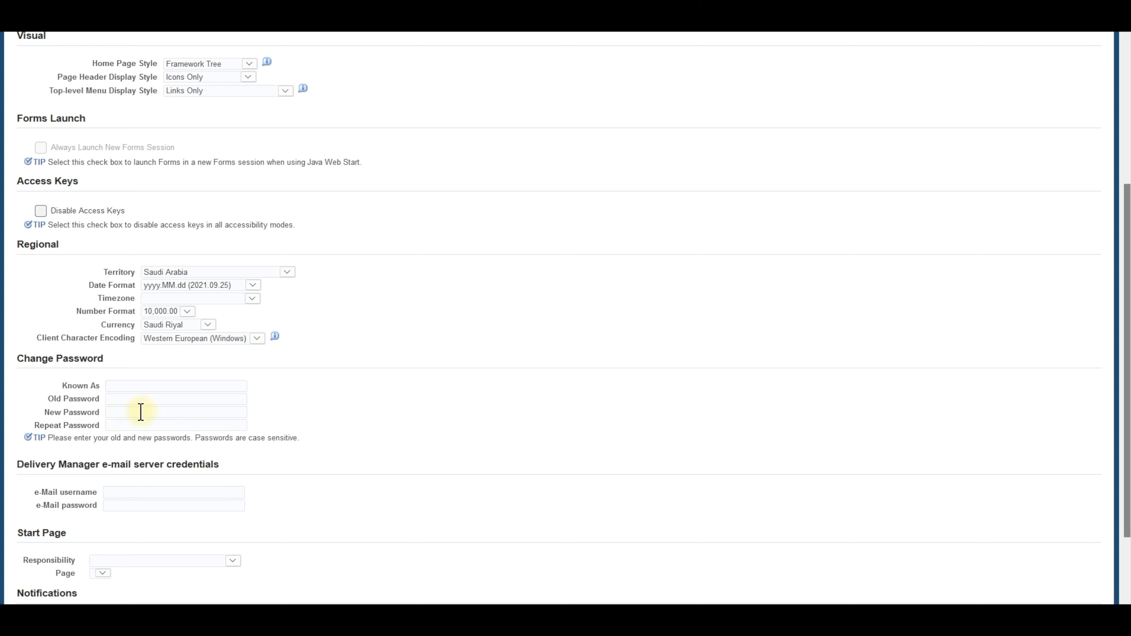
scroll(141, 412, down, 2)
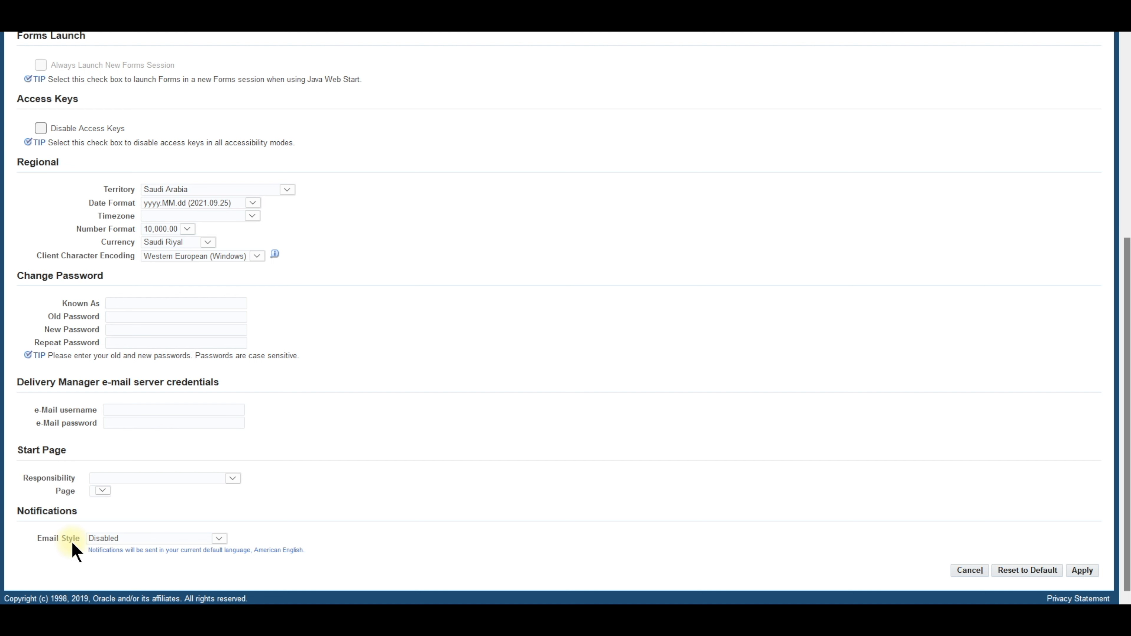
click(105, 540)
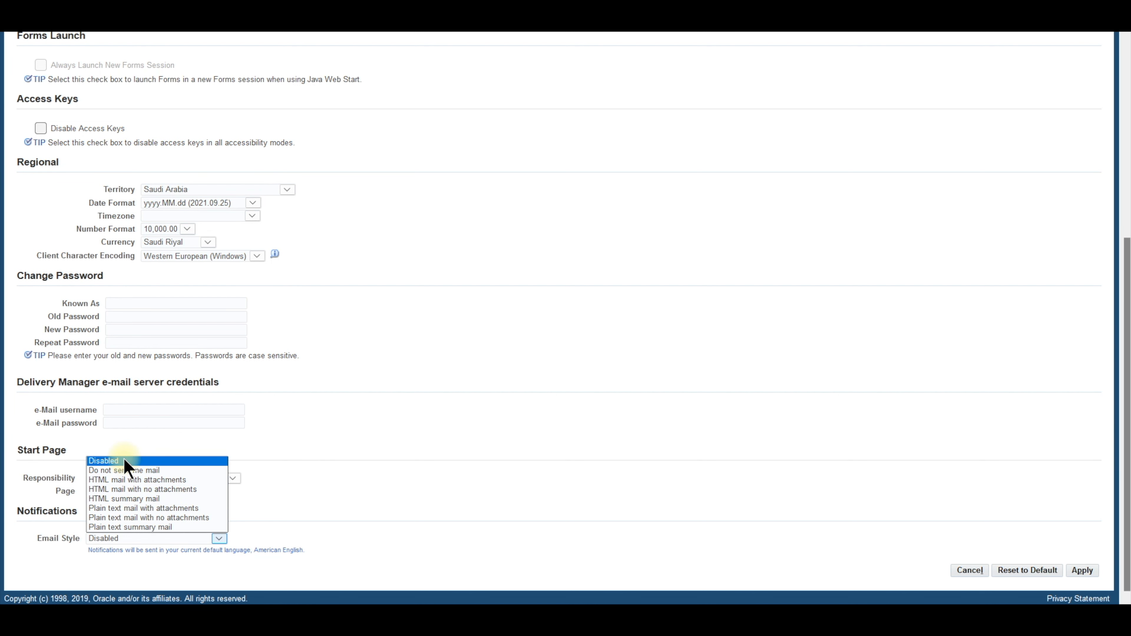
click(102, 460)
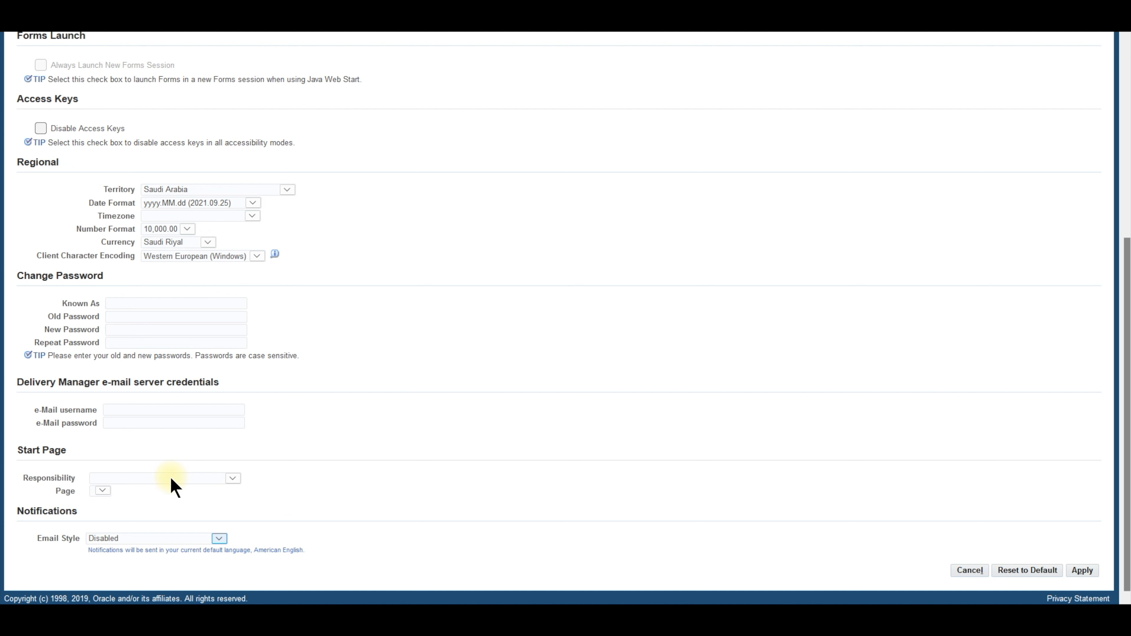
click(191, 478)
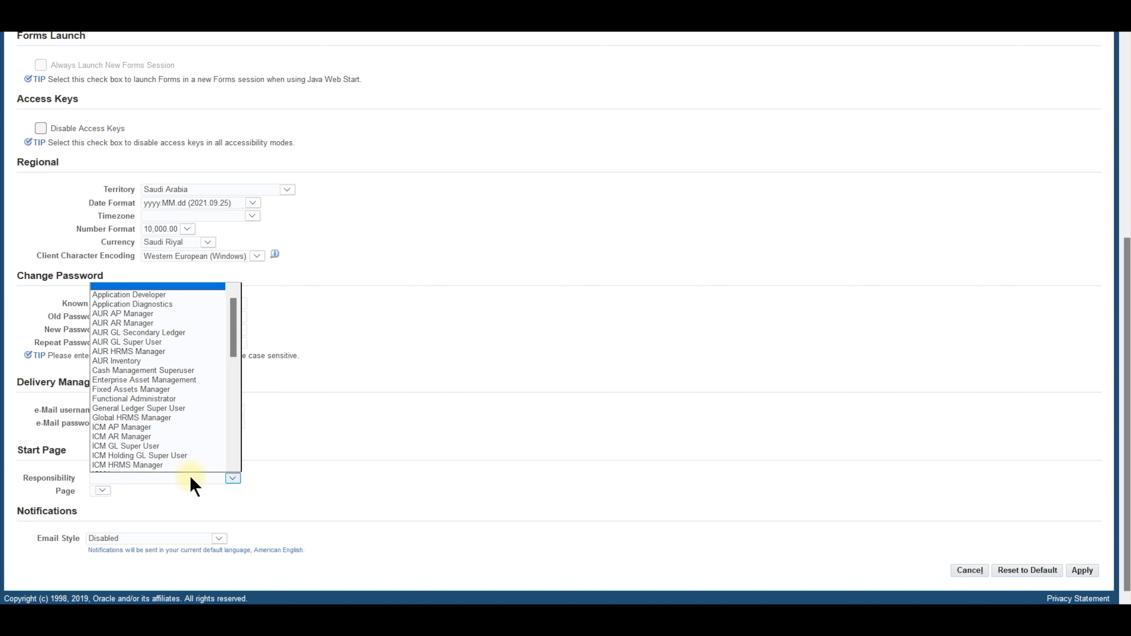
click(310, 477)
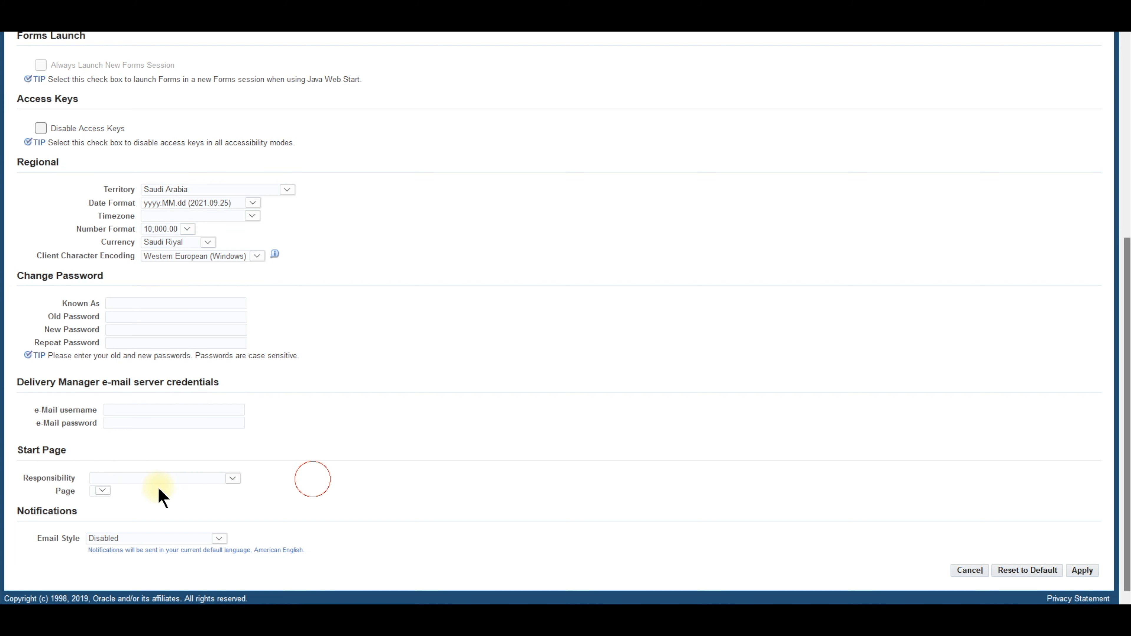
click(165, 475)
click(92, 492)
click(99, 493)
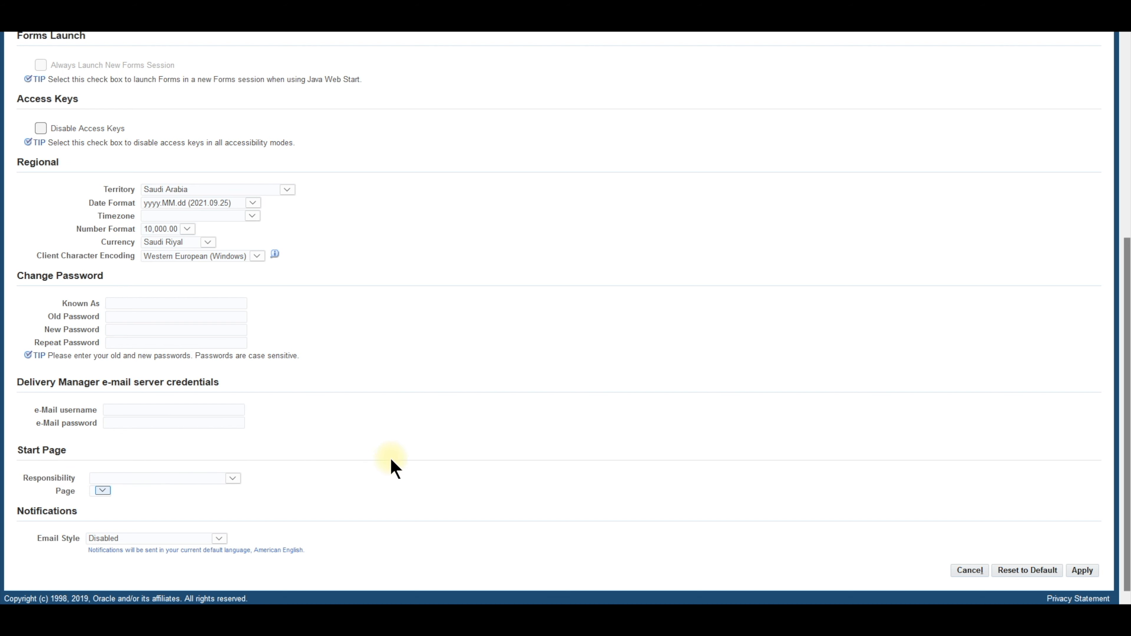
Apply the general preferences and return to the home page
scroll(416, 450, up, 5)
scroll(413, 435, down, 5)
scroll(413, 435, up, 4)
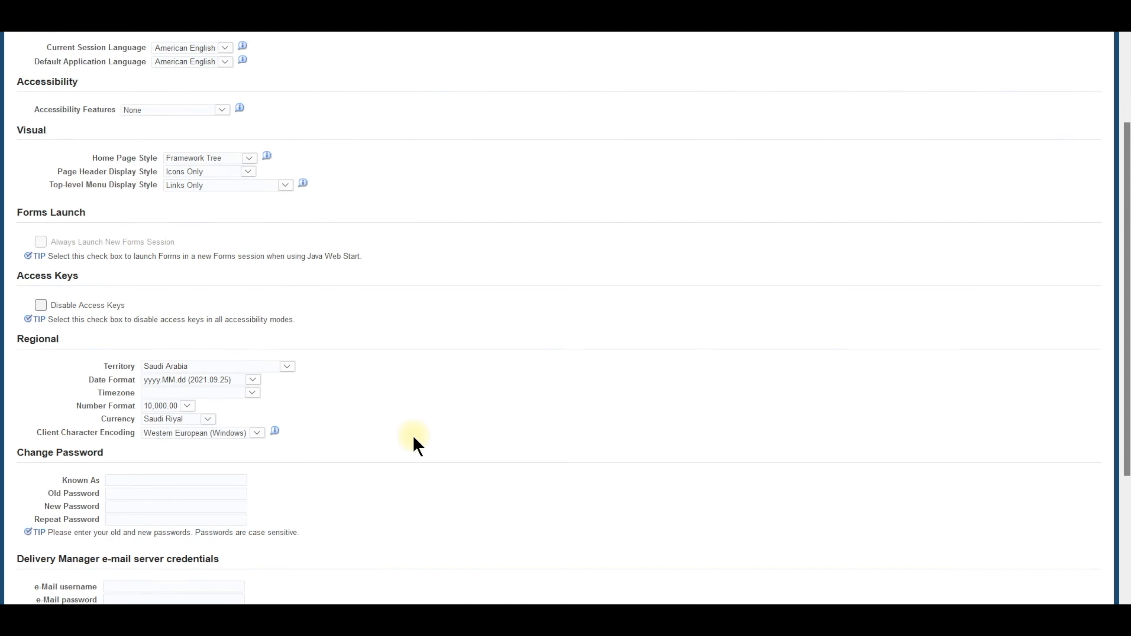
scroll(413, 435, up, 3)
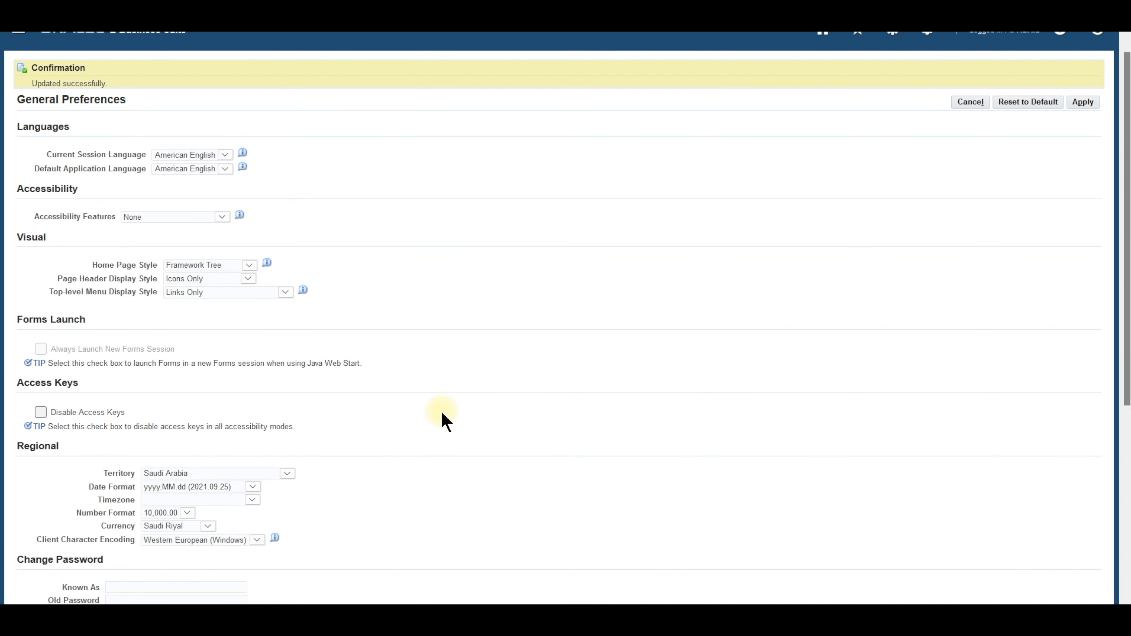
click(1083, 103)
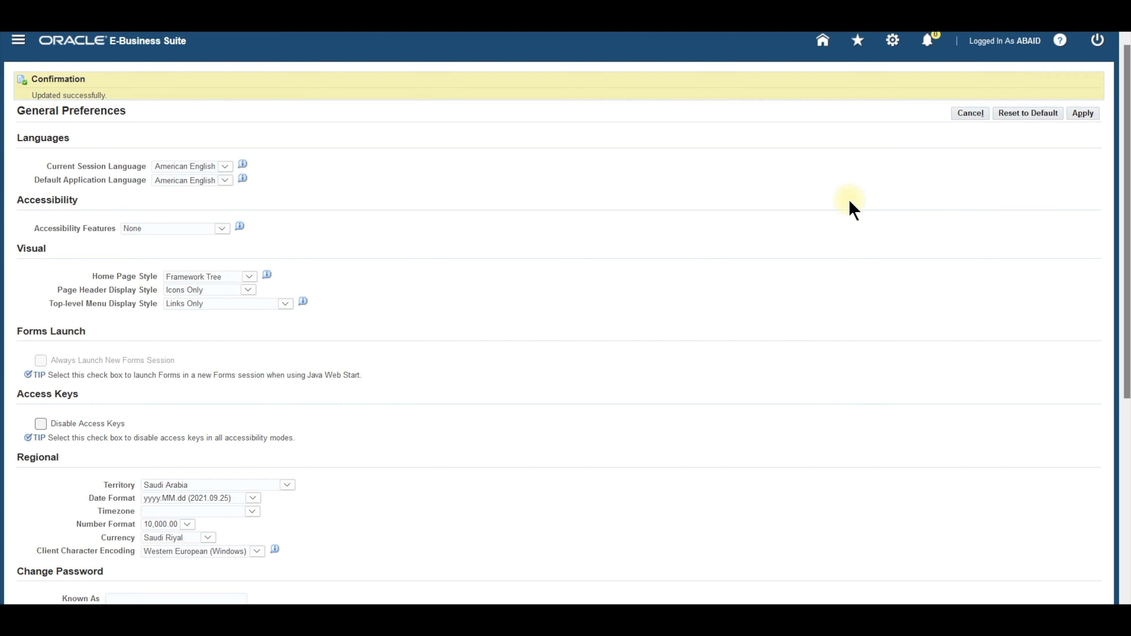
click(970, 114)
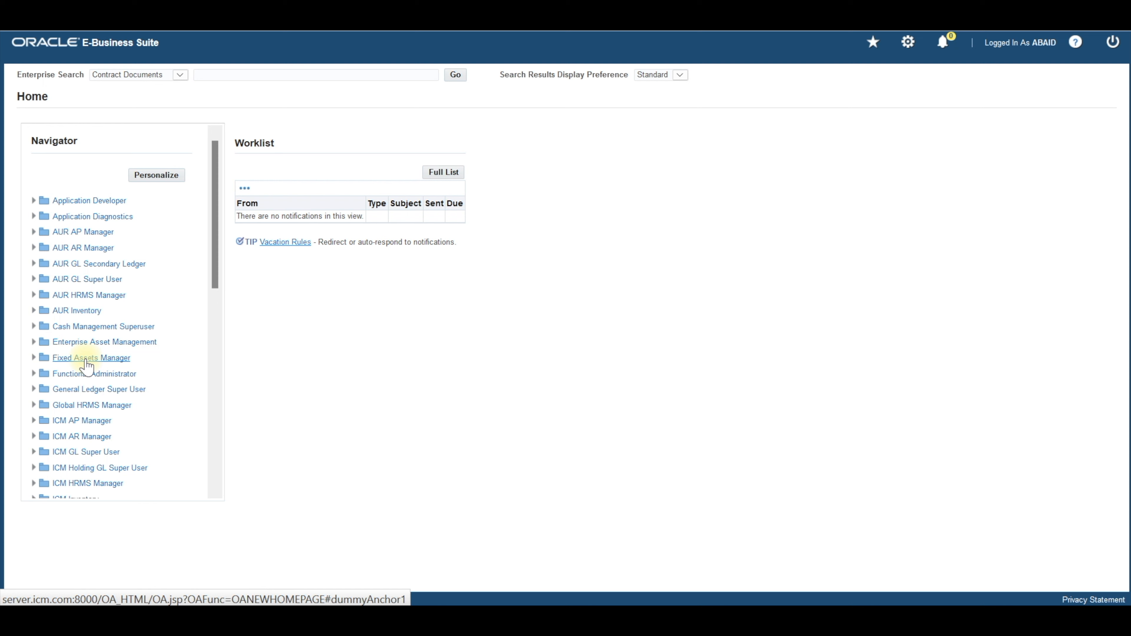
Launch the Enter journals function of the General Ledger Super User responsibility and open it in the forms Navigator
scroll(86, 366, down, 1)
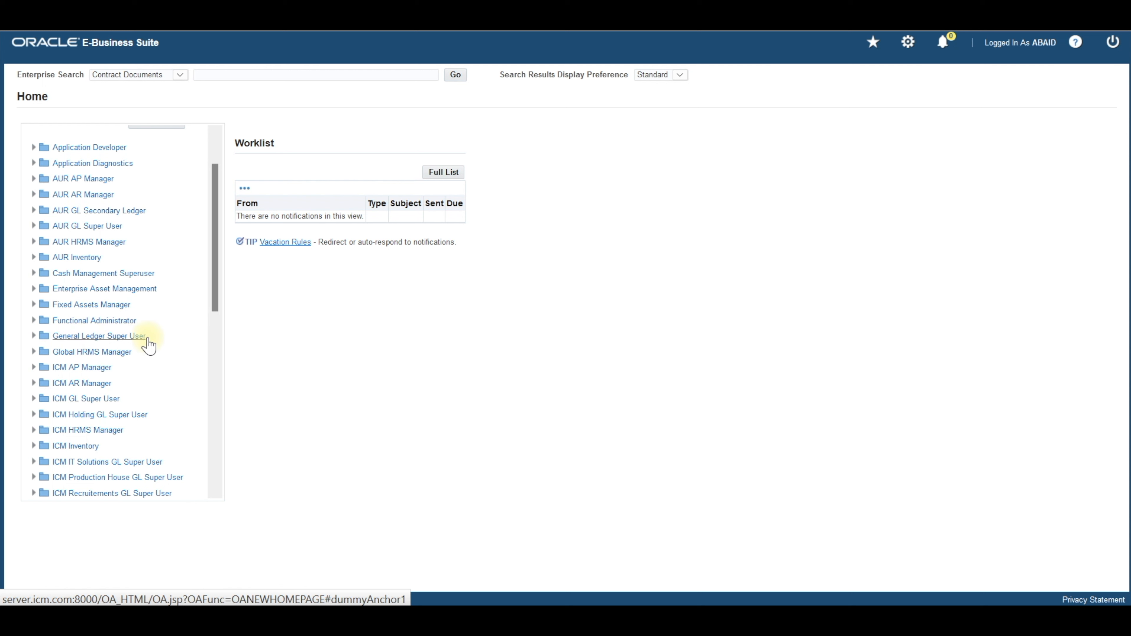
click(102, 340)
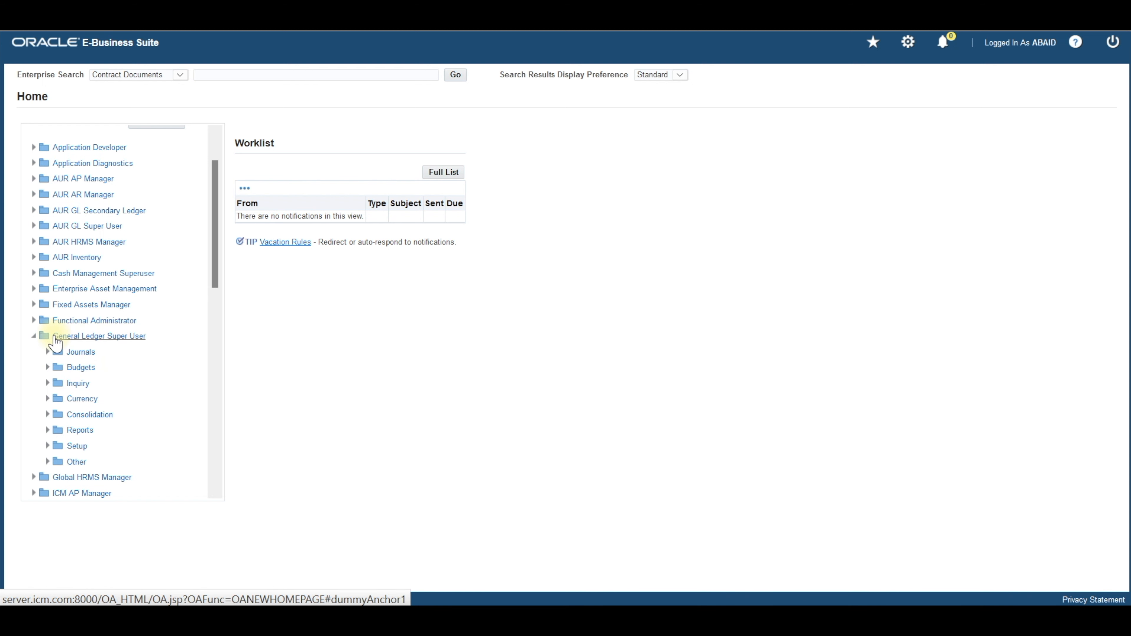
click(84, 354)
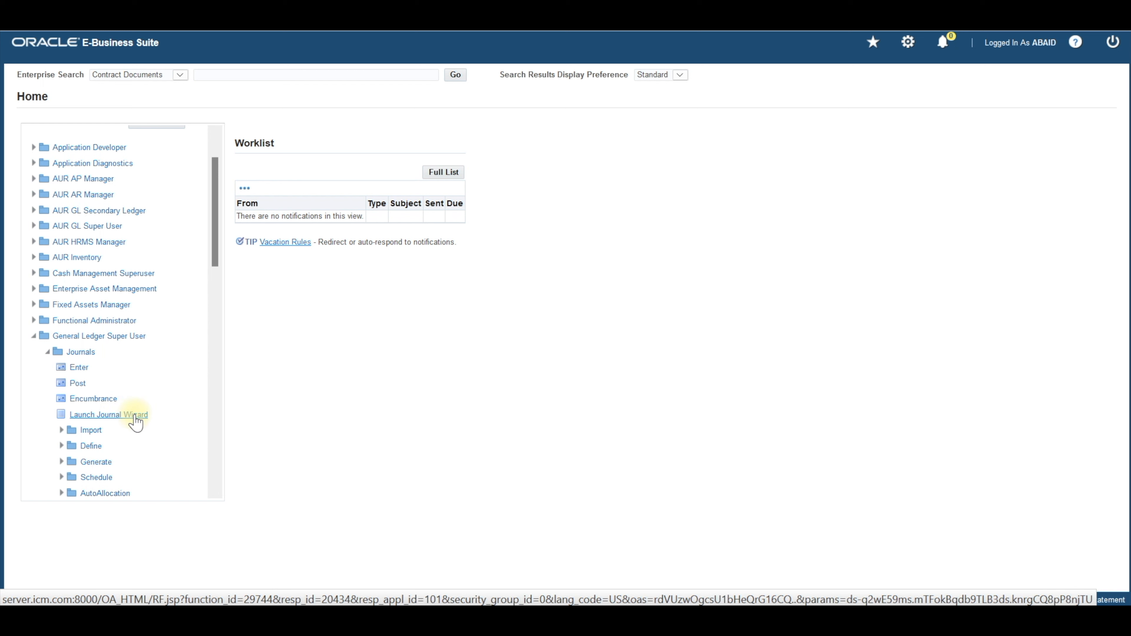
click(78, 368)
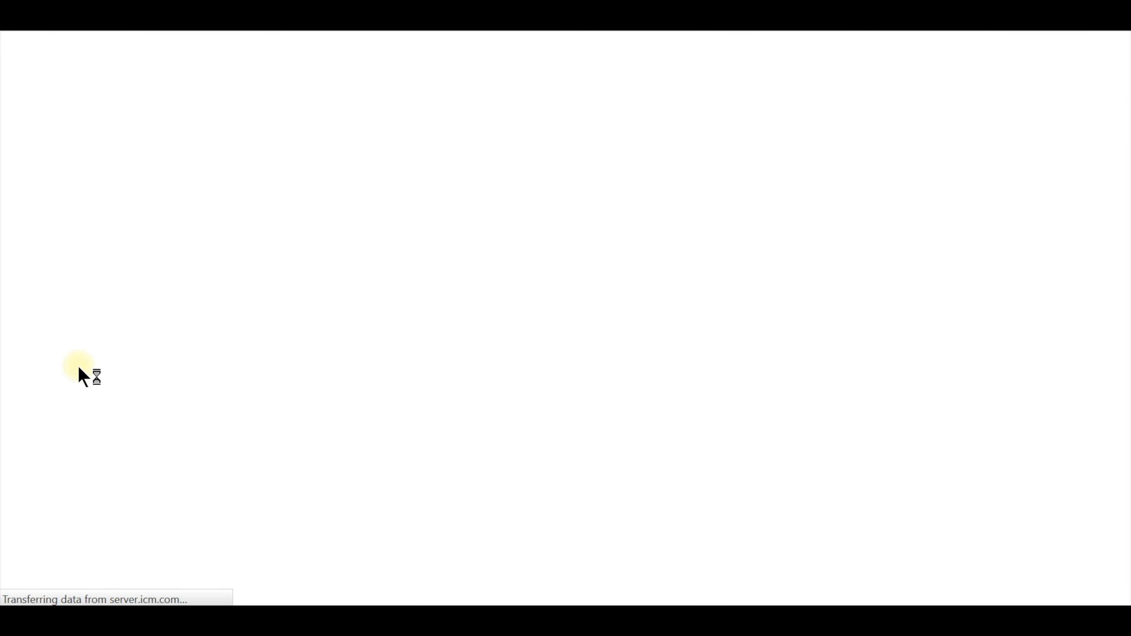
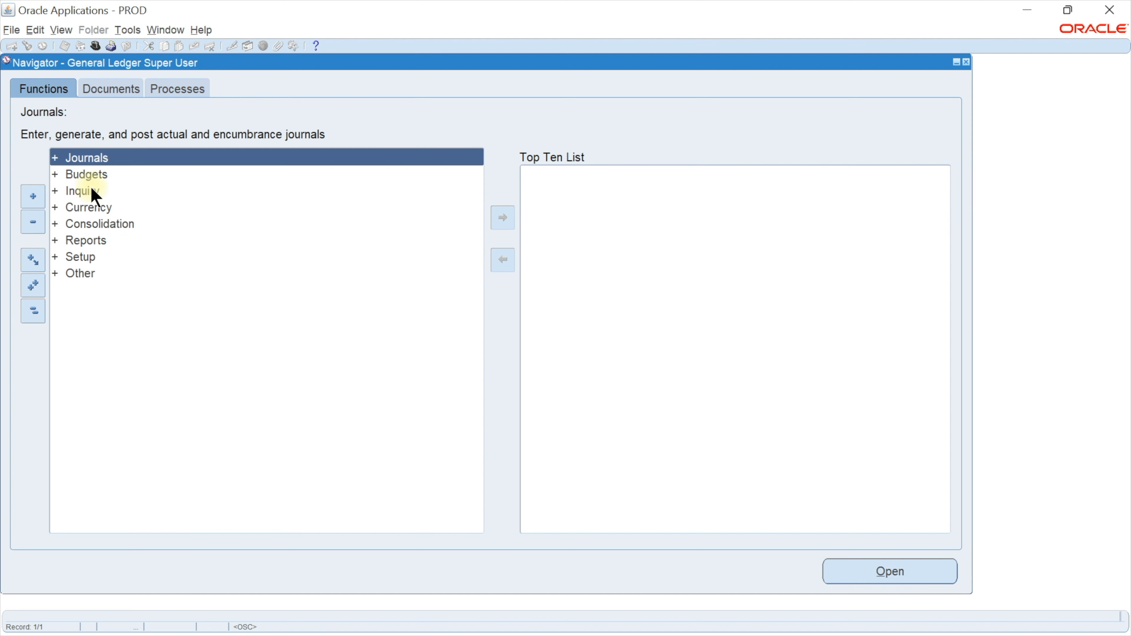
double_click(110, 157)
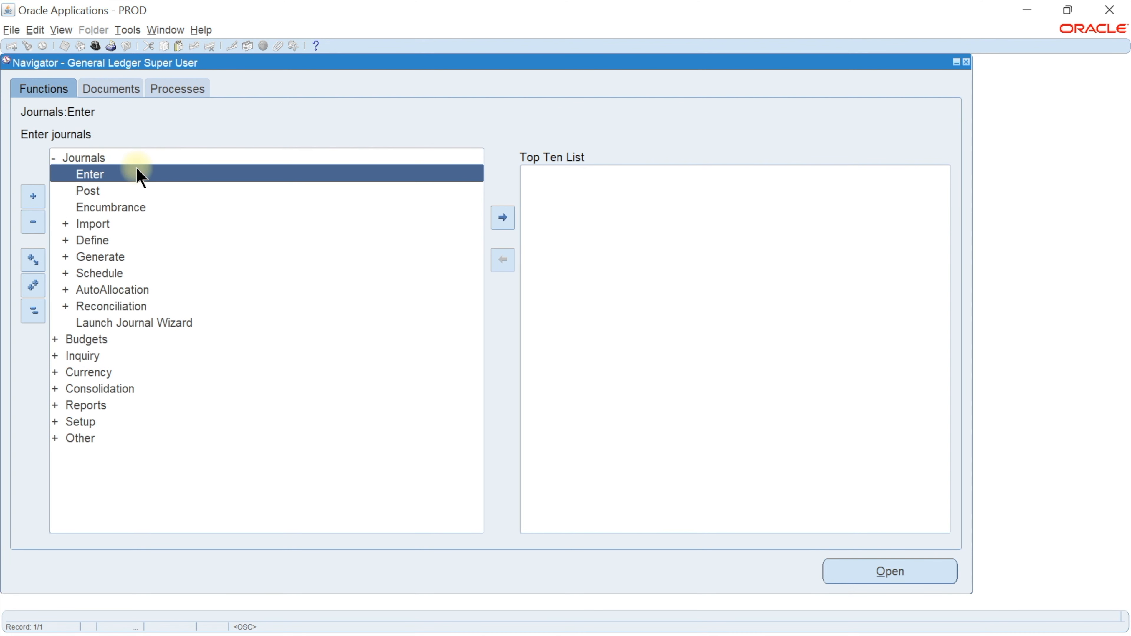
double_click(125, 169)
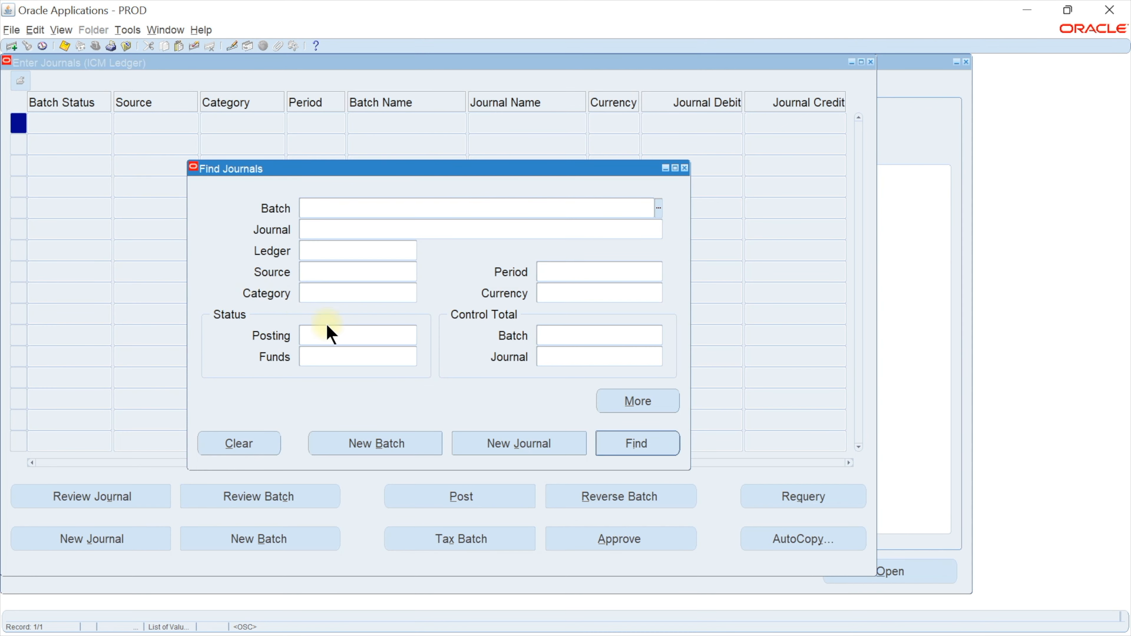
Start a new journal named Test in the ICM Ledger and begin its line 1
click(510, 454)
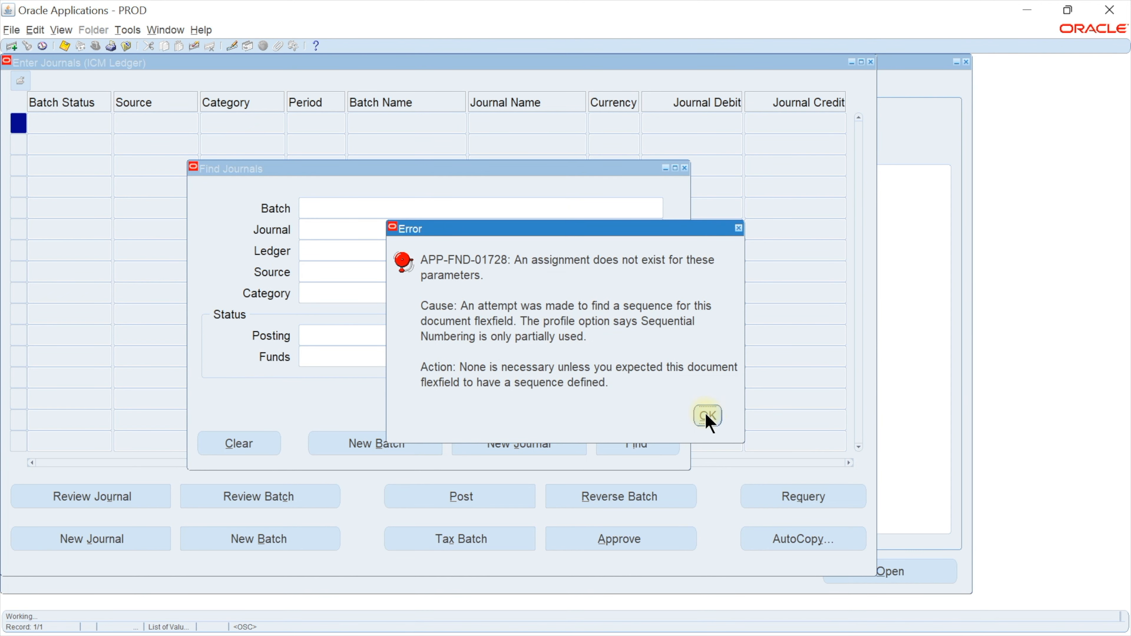
click(708, 417)
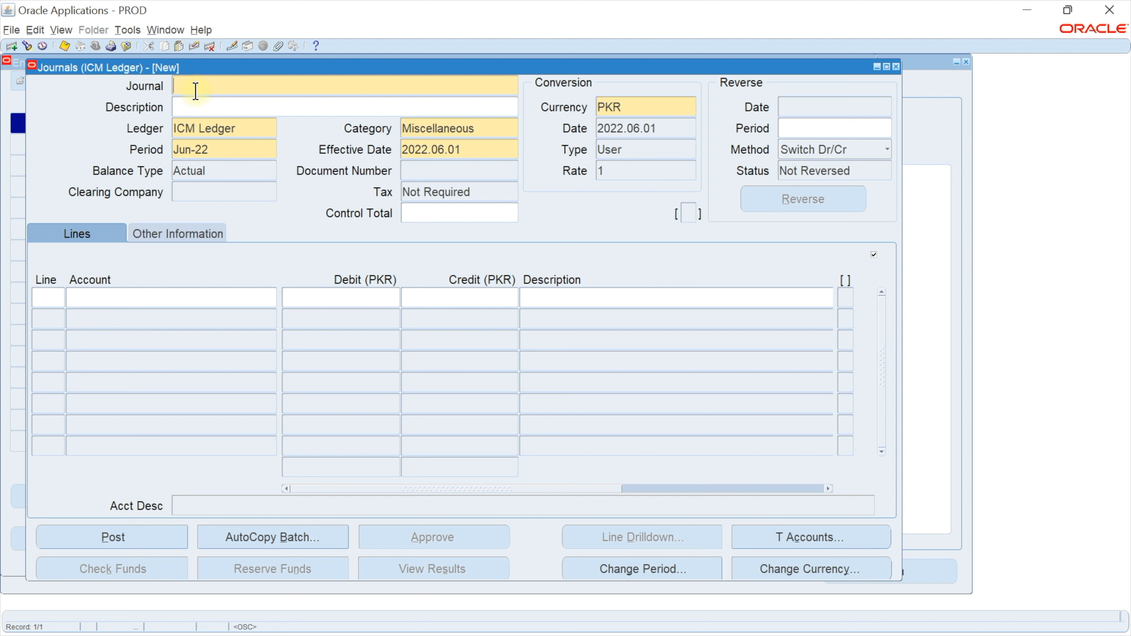
click(210, 101)
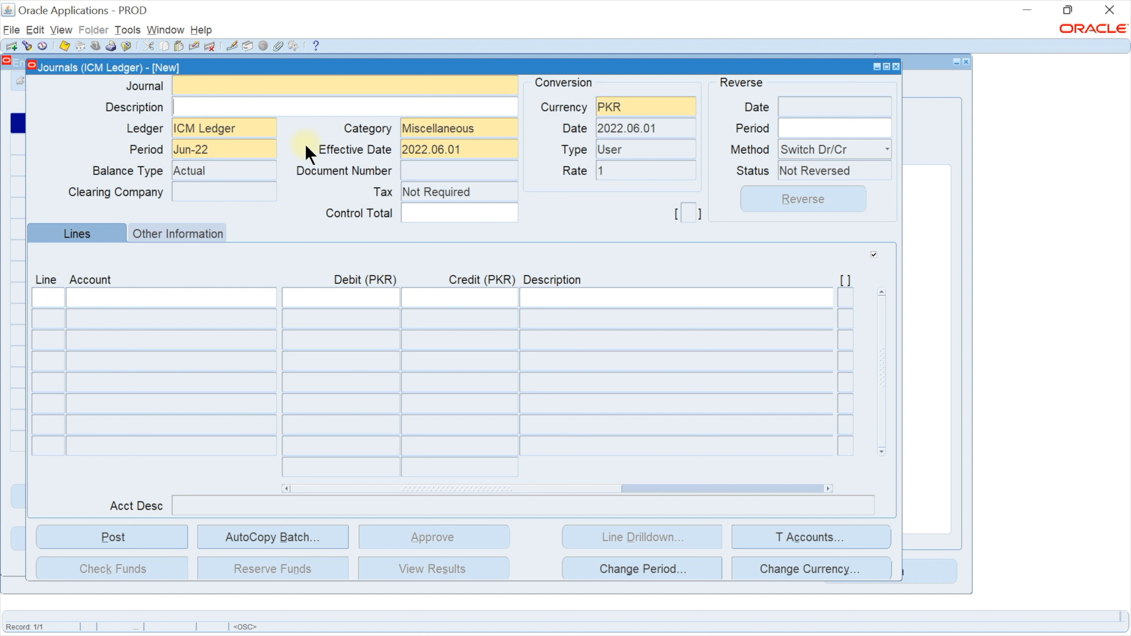
double_click(206, 172)
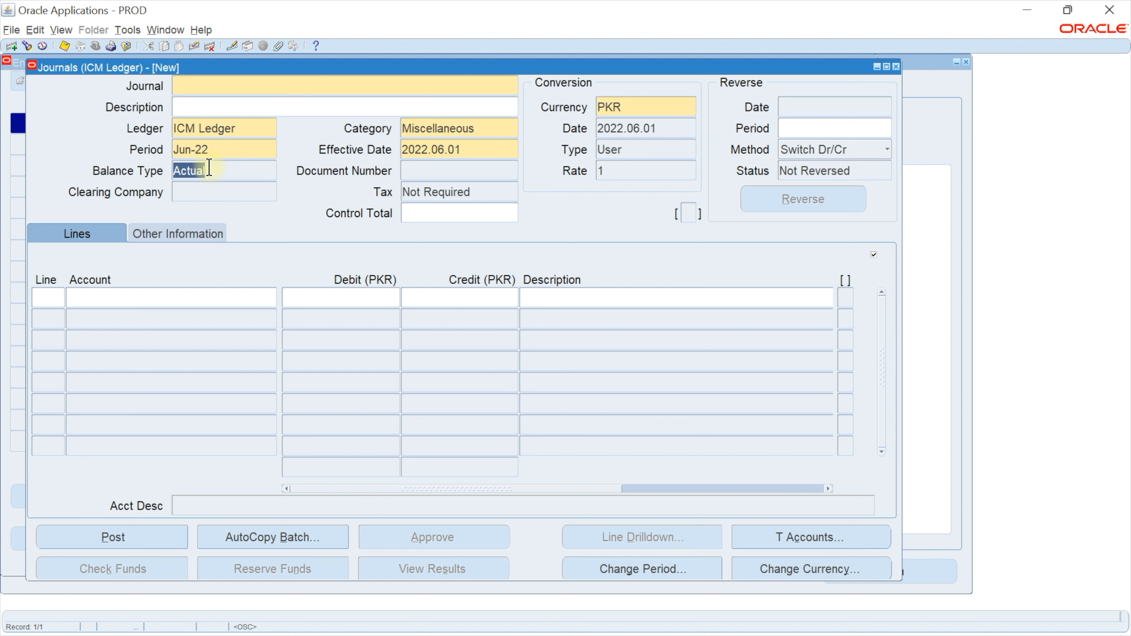
click(224, 92)
text(Test)
key(Tab)
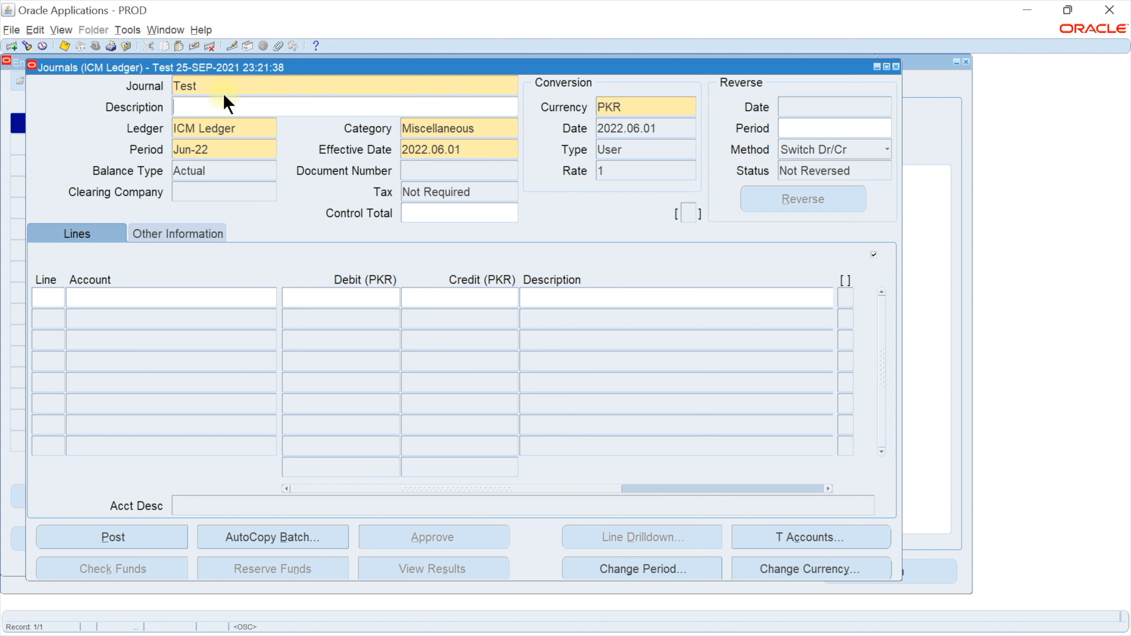
click(45, 299)
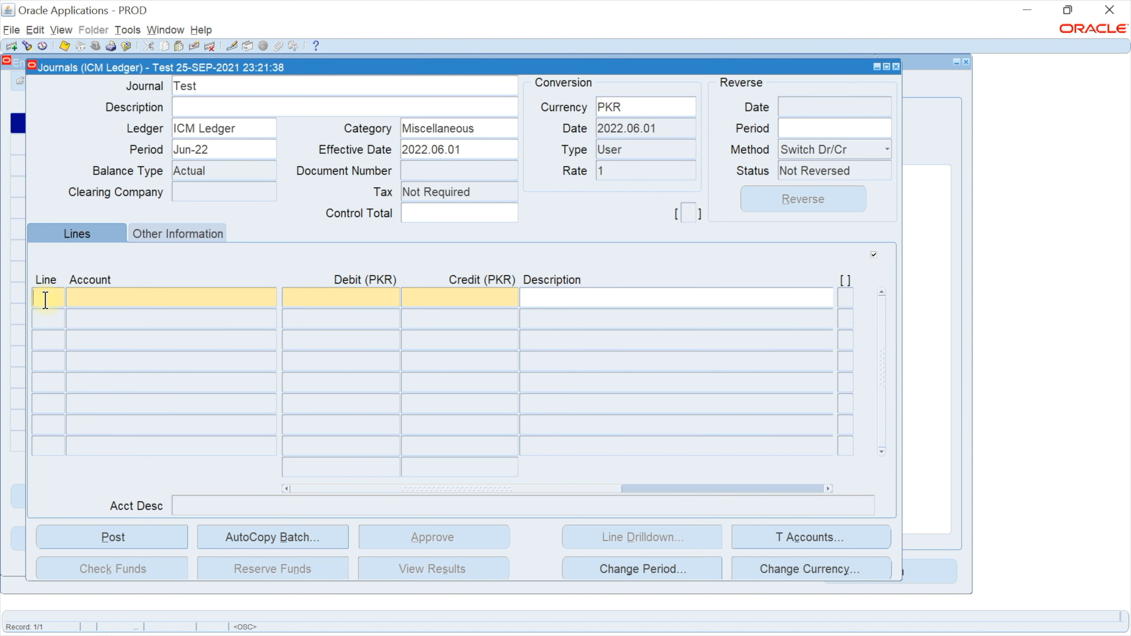
key(Tab)
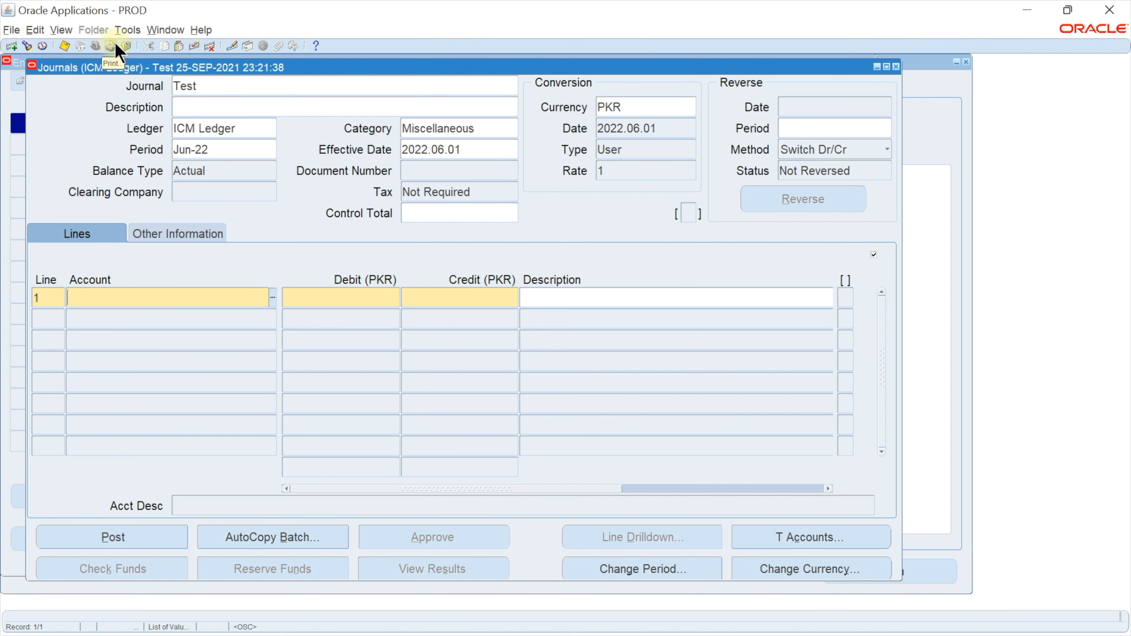
Close the unfinished journal form, then reopen Enter Journals and find all journals without search criteria
click(128, 46)
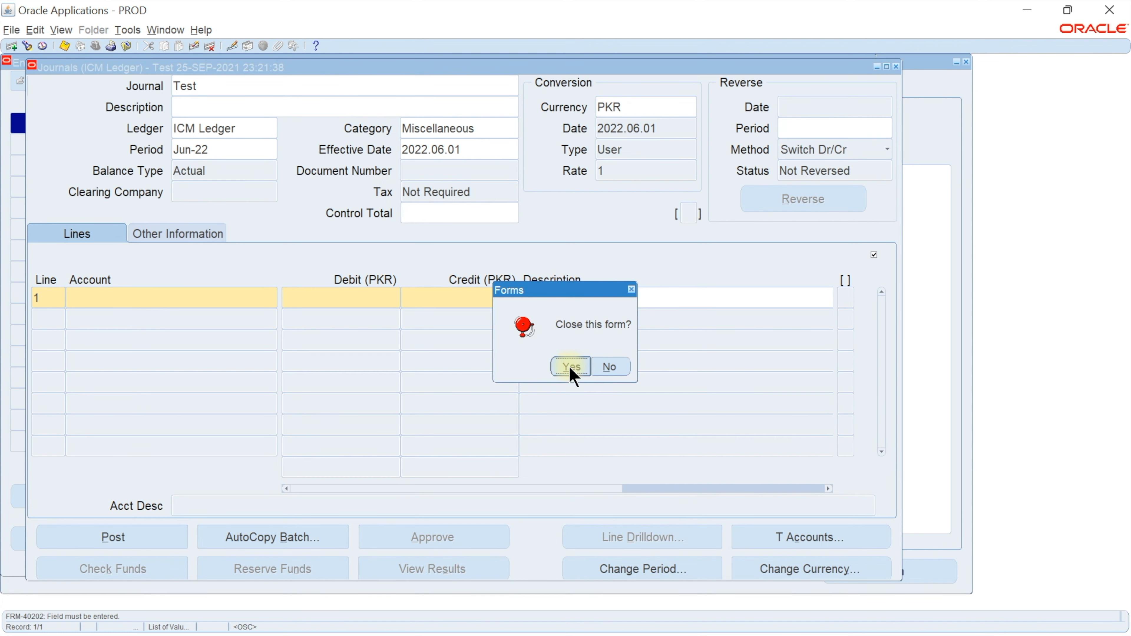
click(571, 367)
double_click(96, 173)
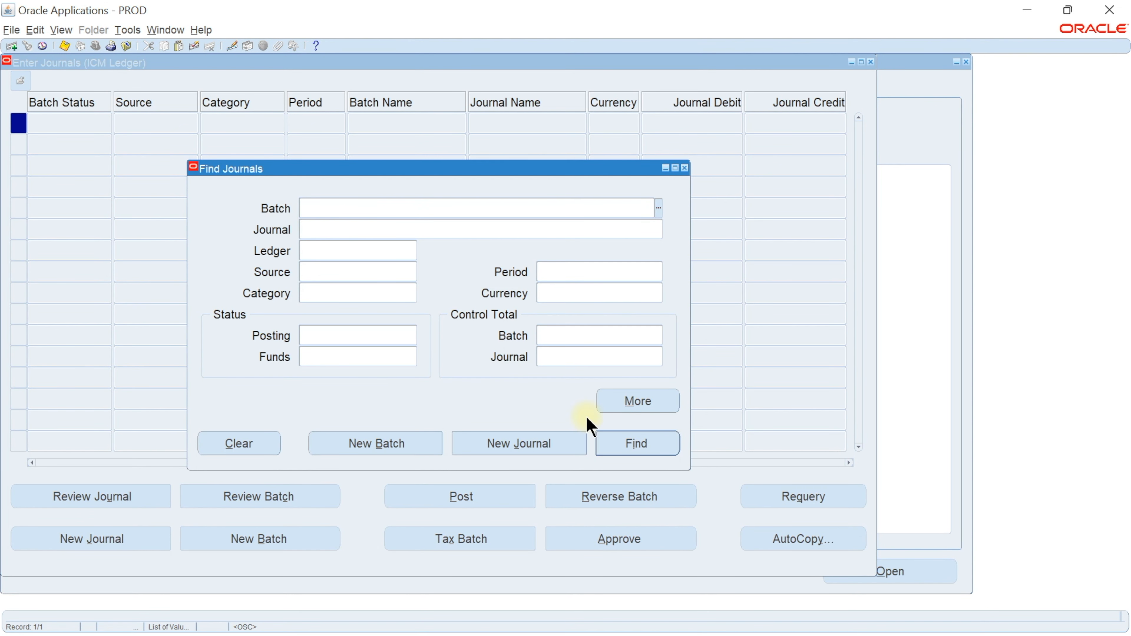
click(636, 448)
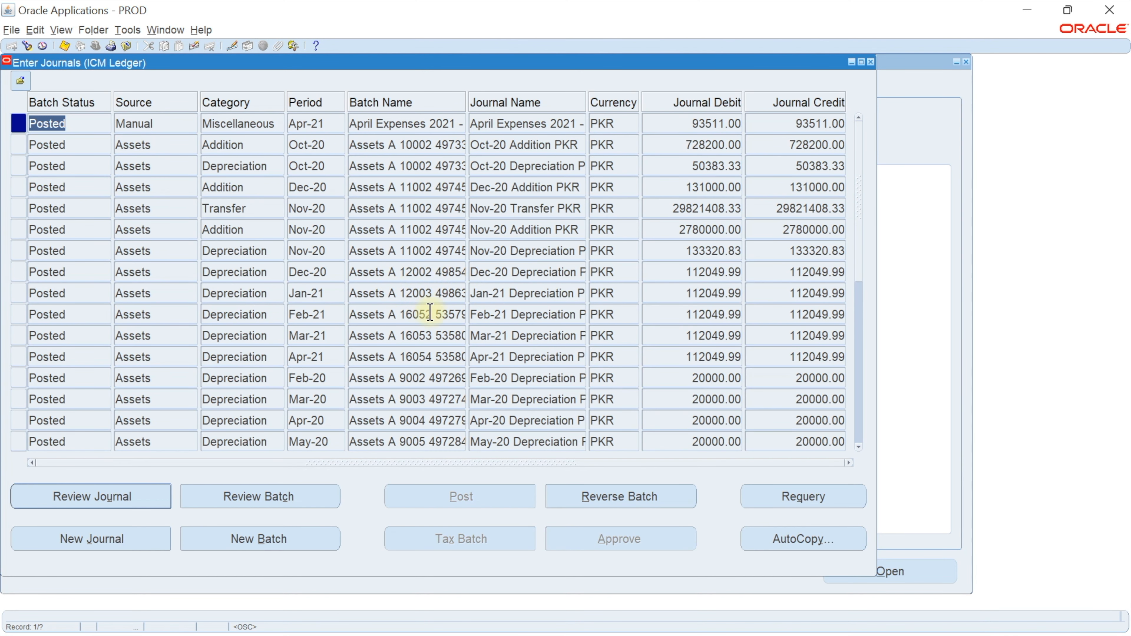
Open the April Expenses 2021 - MyAgency journal for review, and from its form find the journals of period Jan-21
click(97, 498)
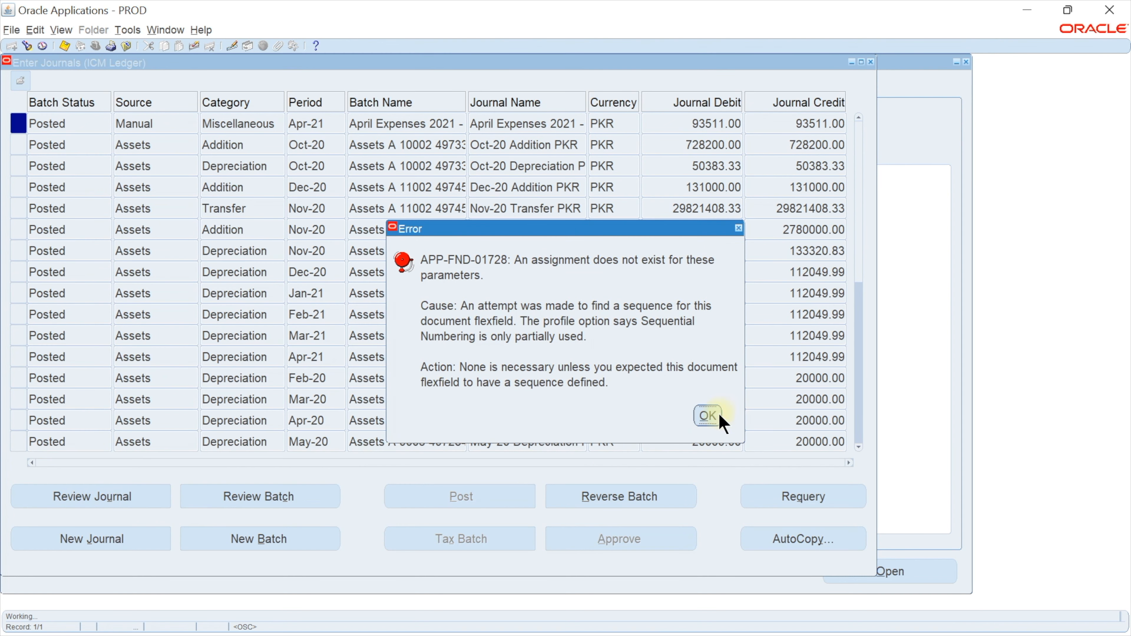
click(721, 417)
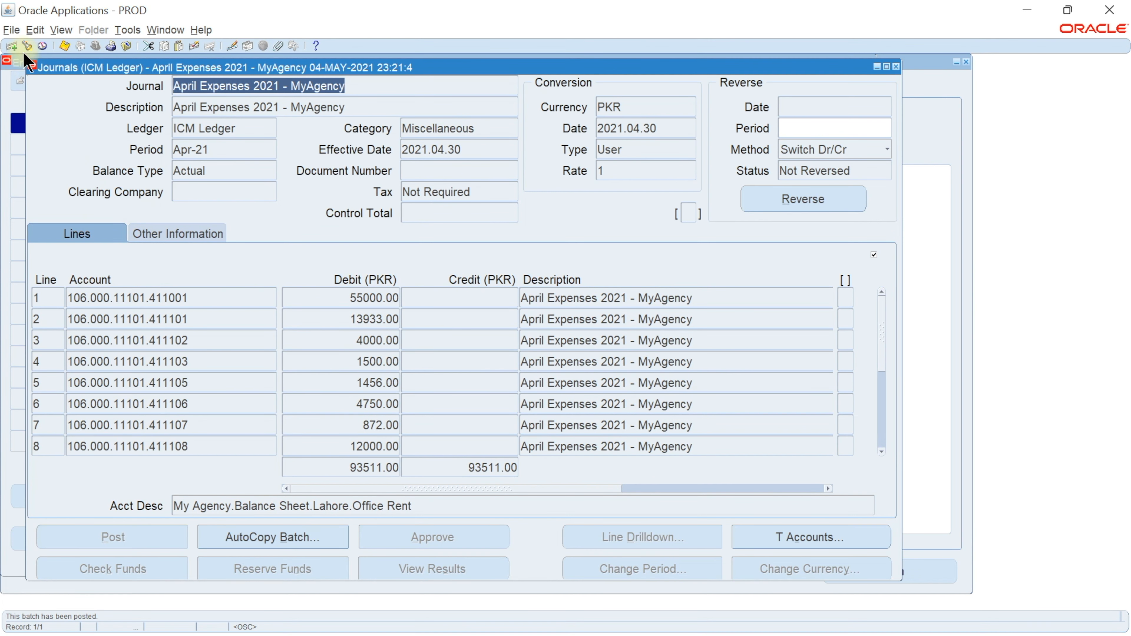
click(27, 47)
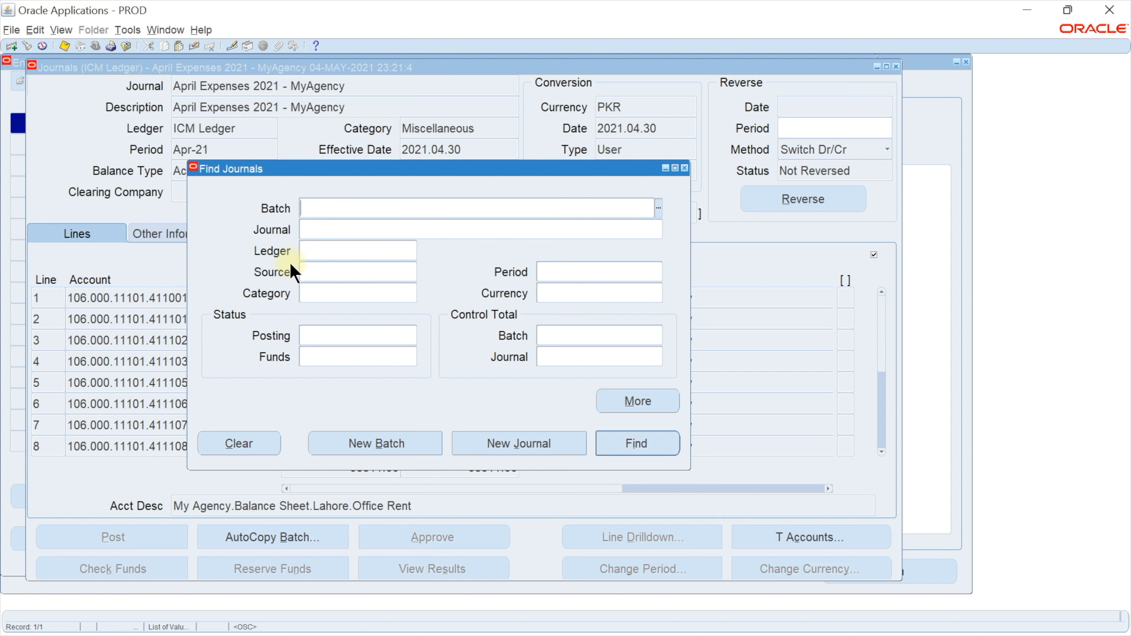
click(578, 273)
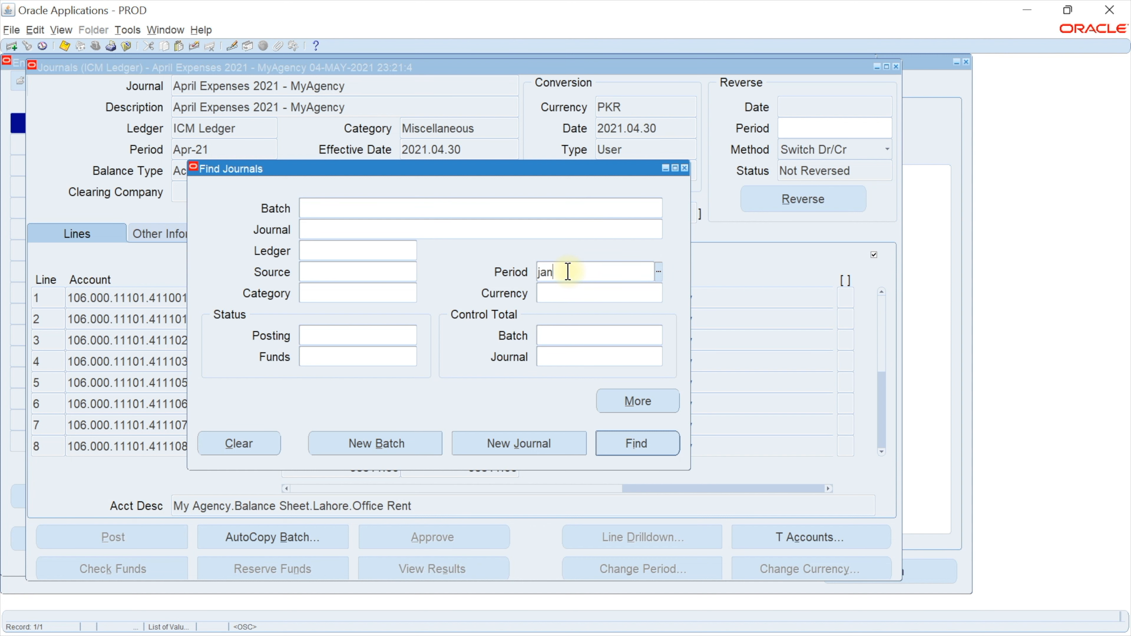
key(Tab)
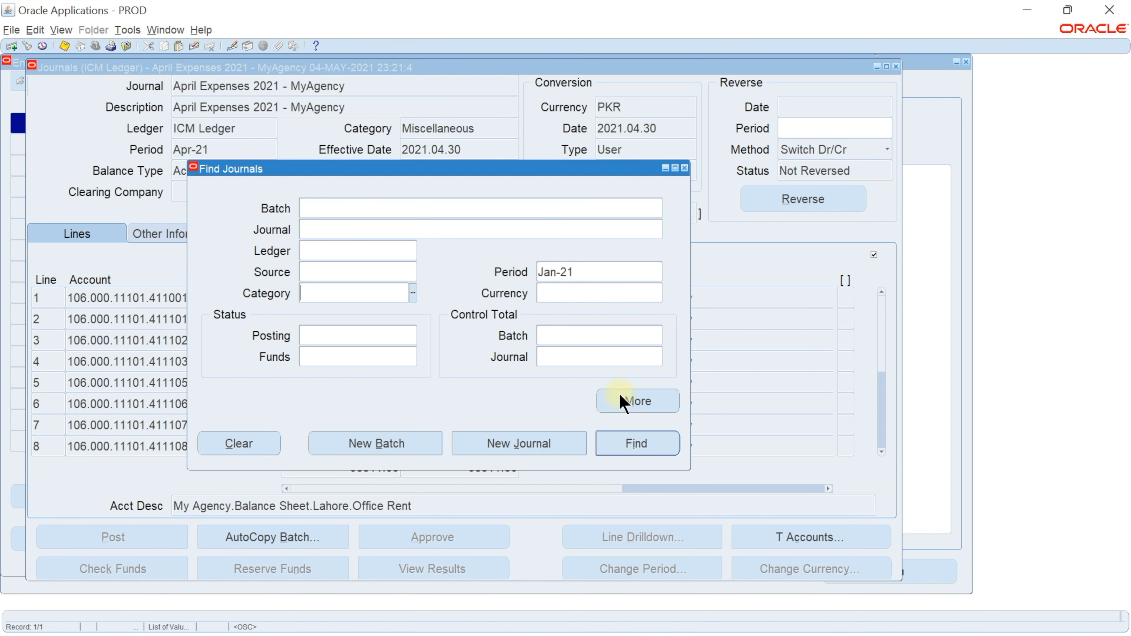
click(613, 442)
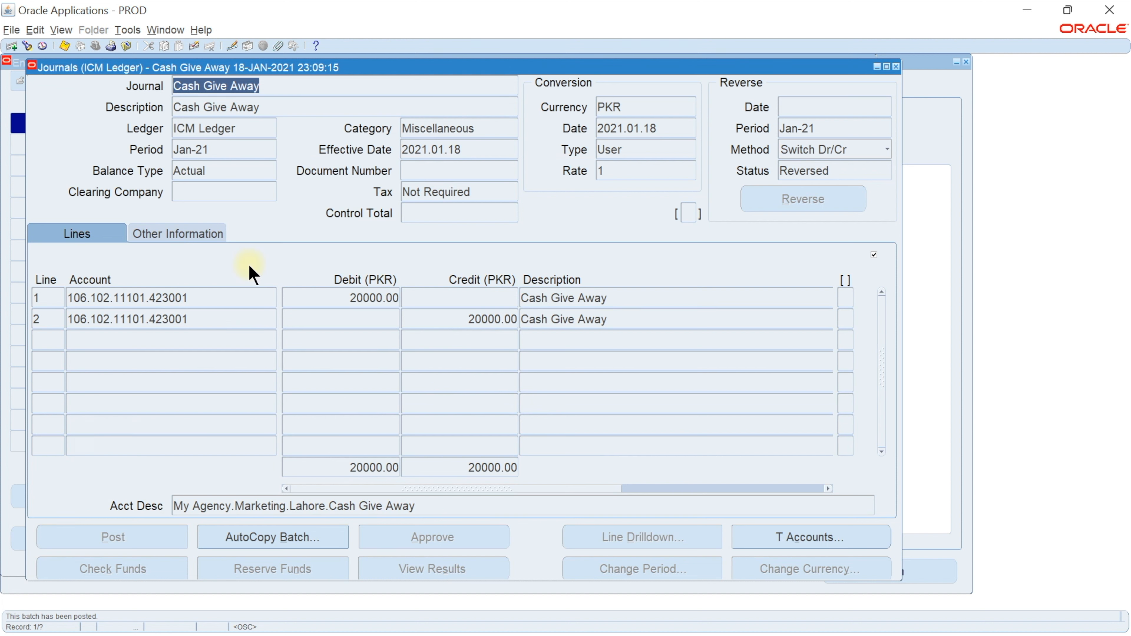
Browse through the Jan-21 journals and examine the header and lines of My Agency Expenses - Dec-20
key(Down)
key(Down)
key(Down)
key(Down)
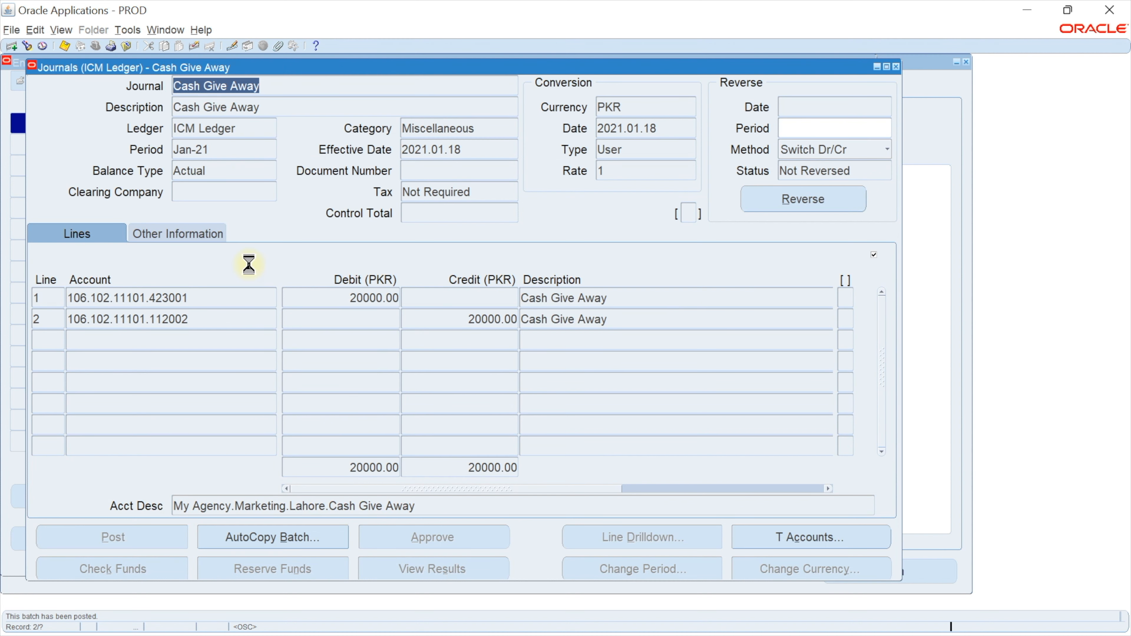
key(Down)
key(Down)
key(Down)
key(Down)
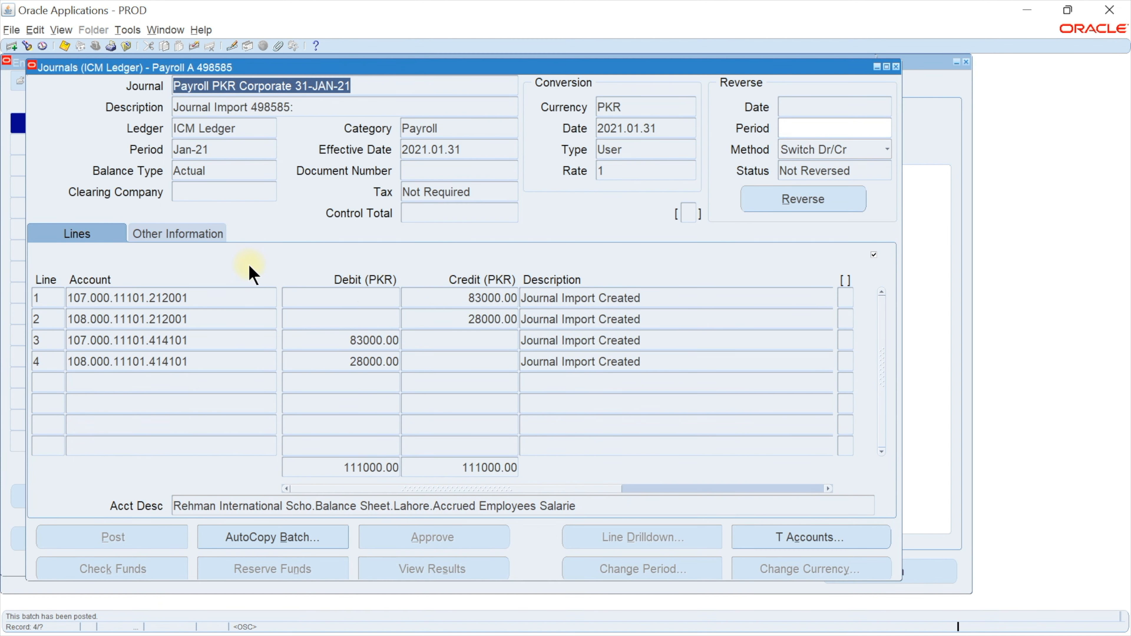
key(Up)
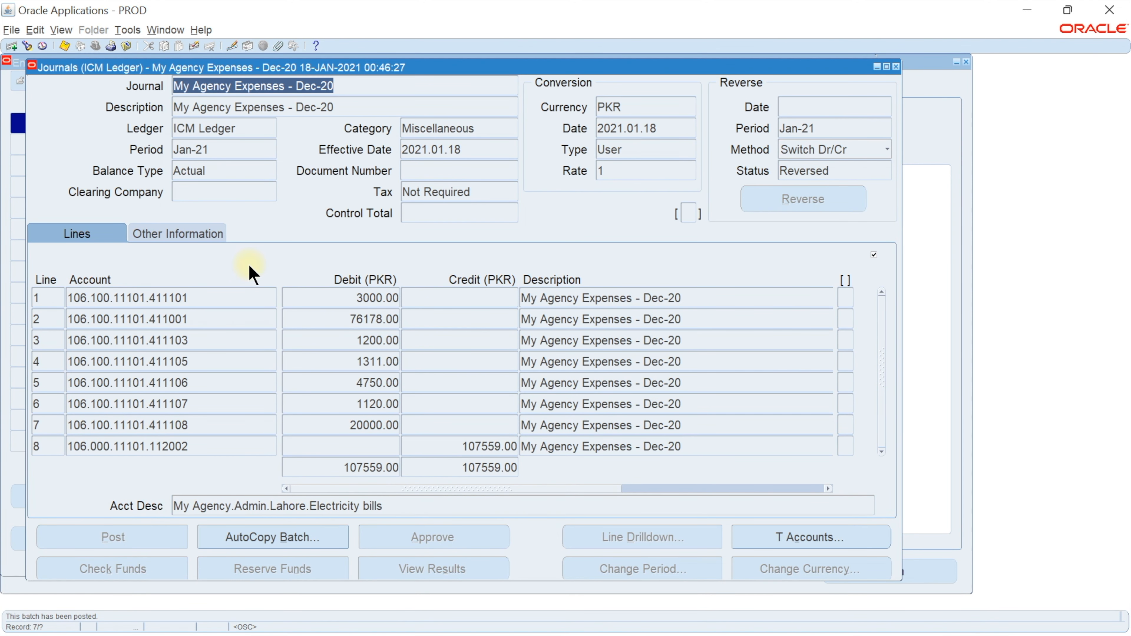
click(195, 298)
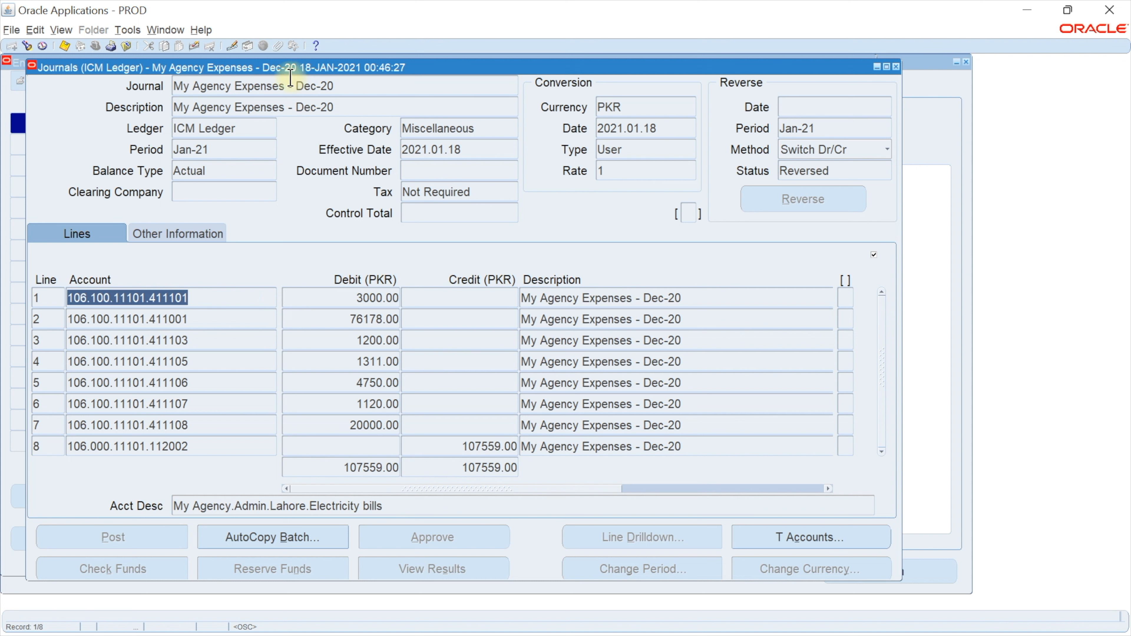
click(275, 81)
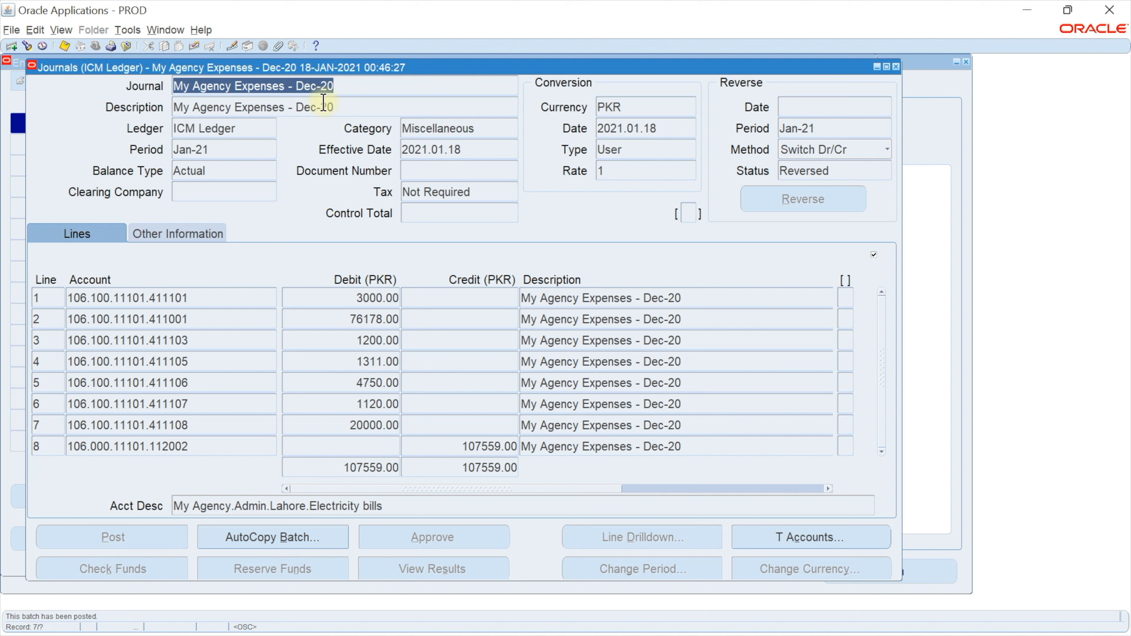
Start a new journal named test, then leave it unfinished and return to the Navigator
click(11, 47)
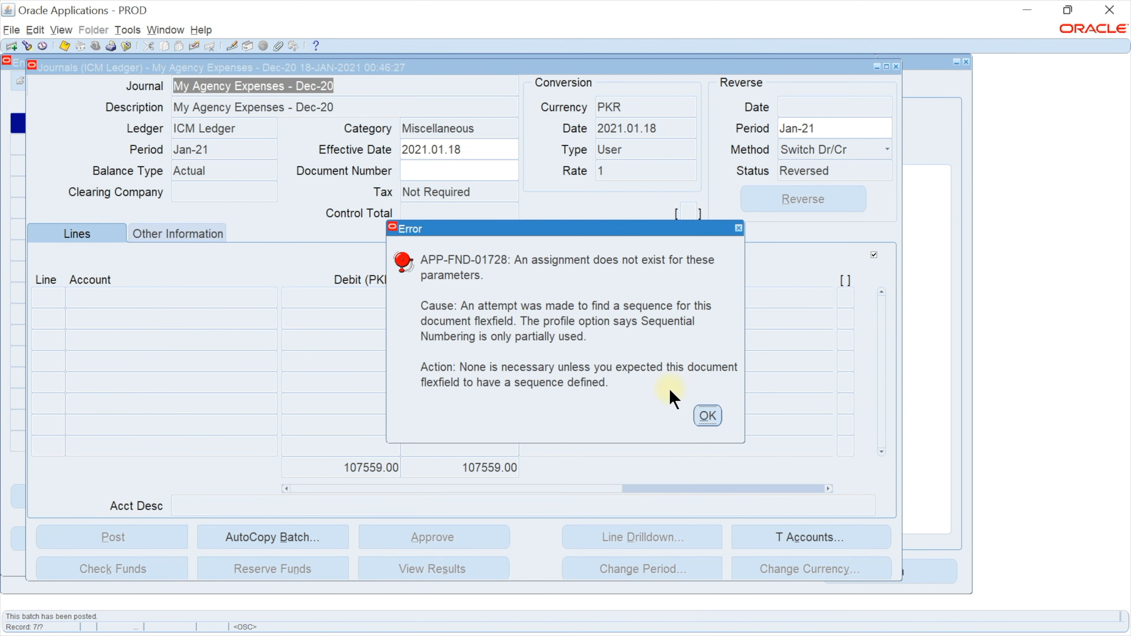
click(710, 416)
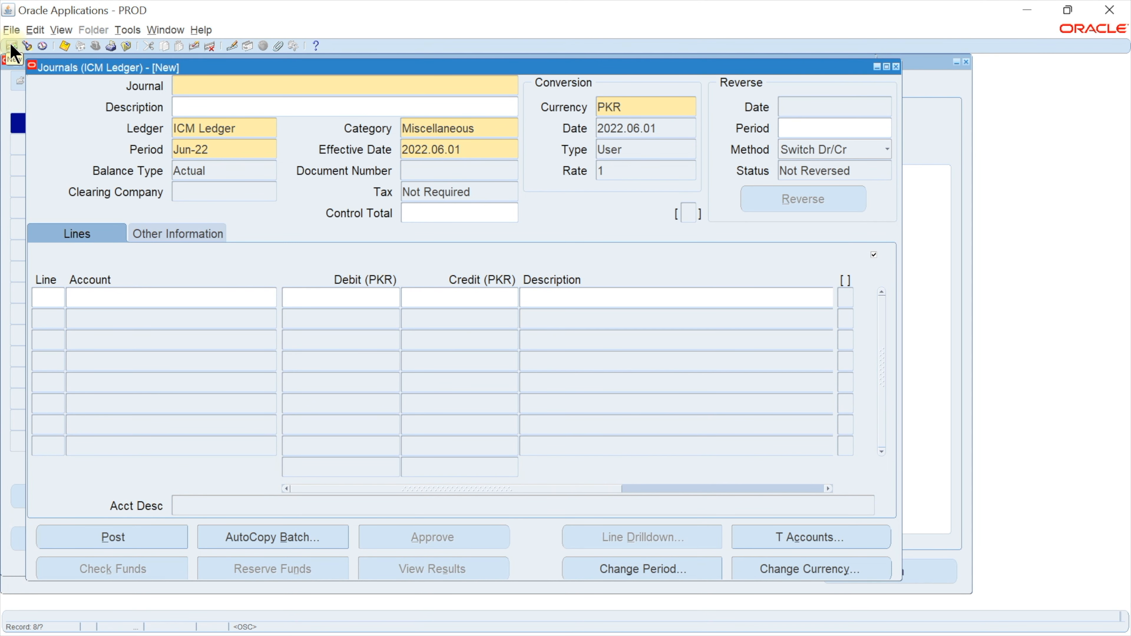
click(41, 49)
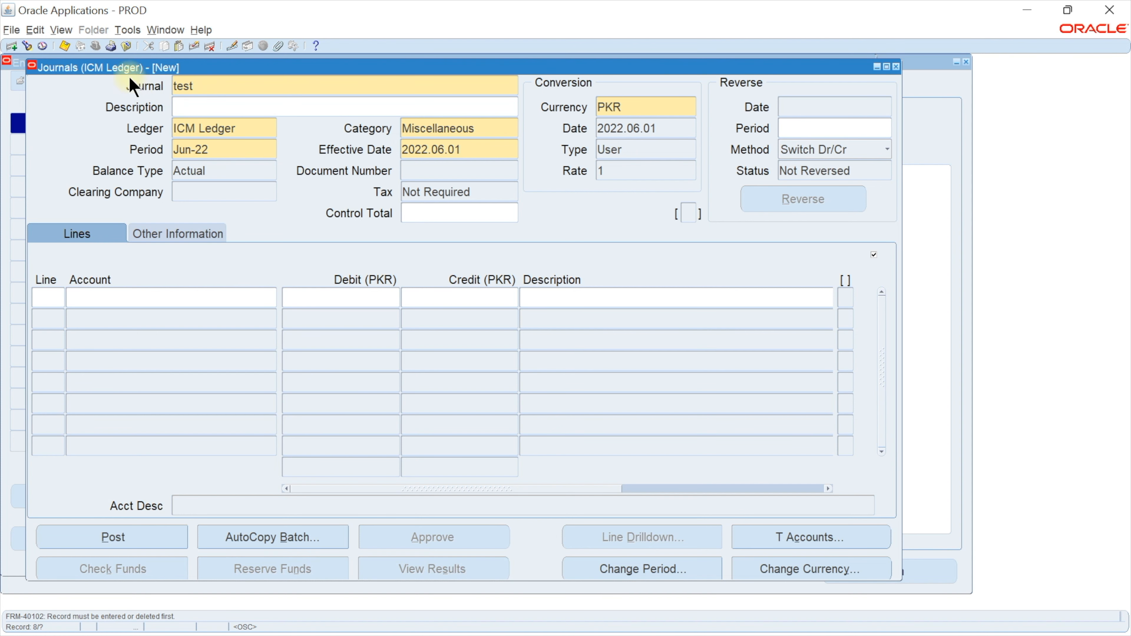
click(28, 47)
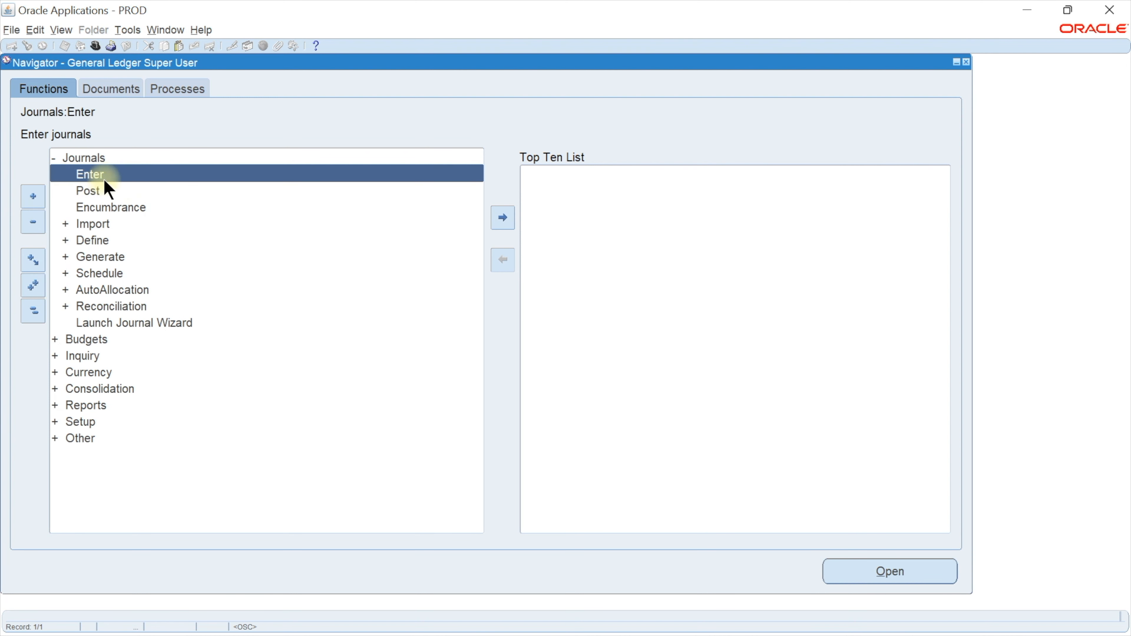
Collapse the Journals branch of the function tree, expand it one level and collapse it again
double_click(61, 160)
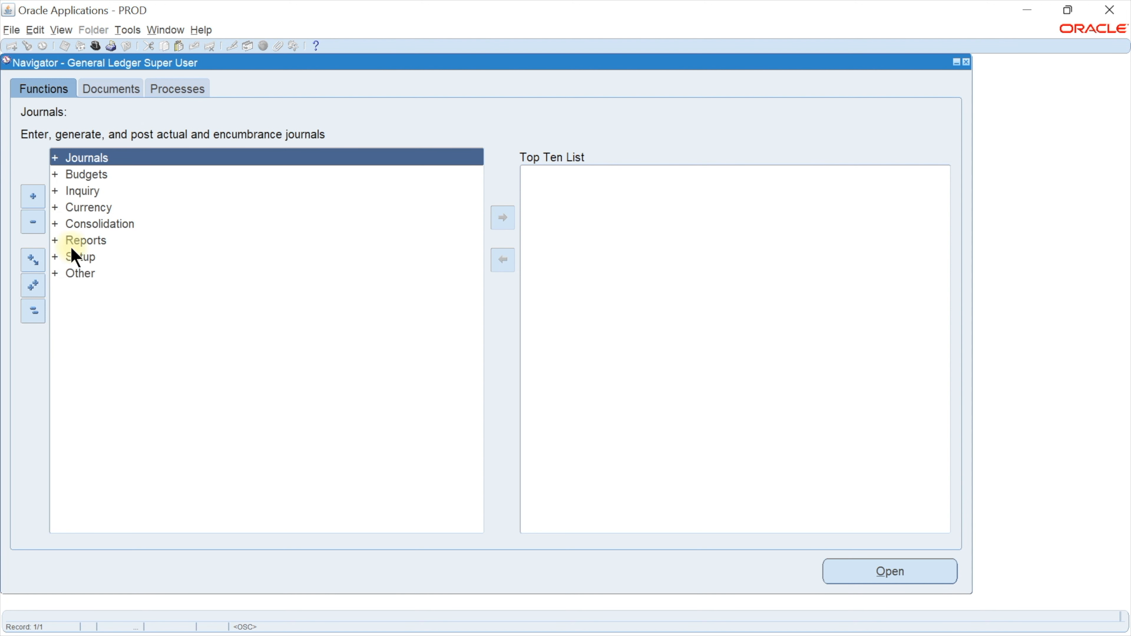
click(33, 197)
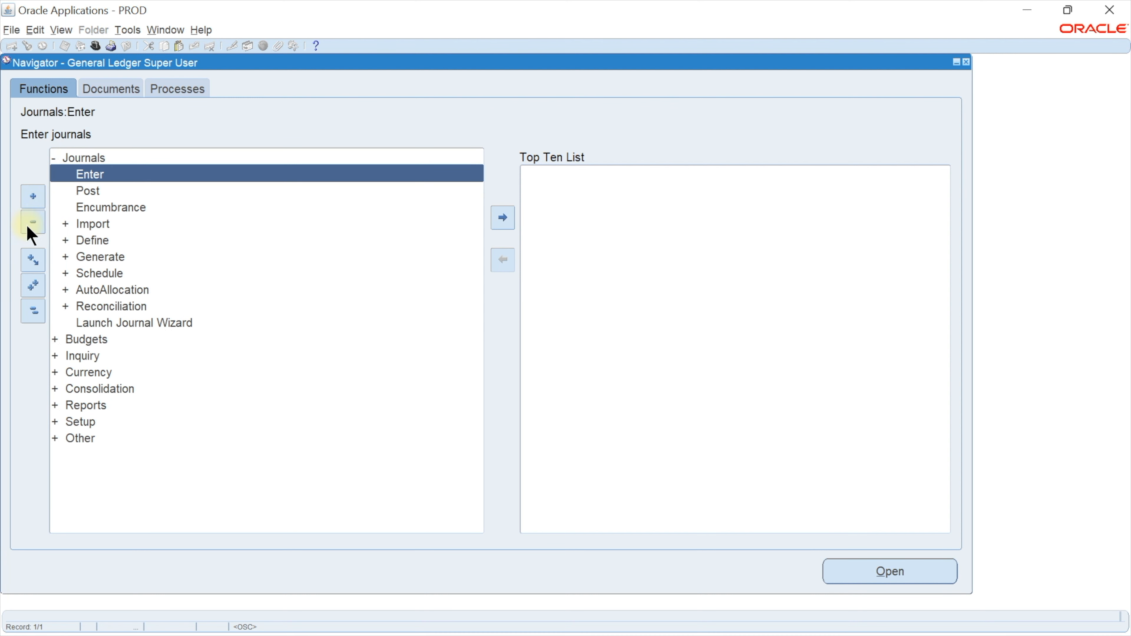
click(35, 222)
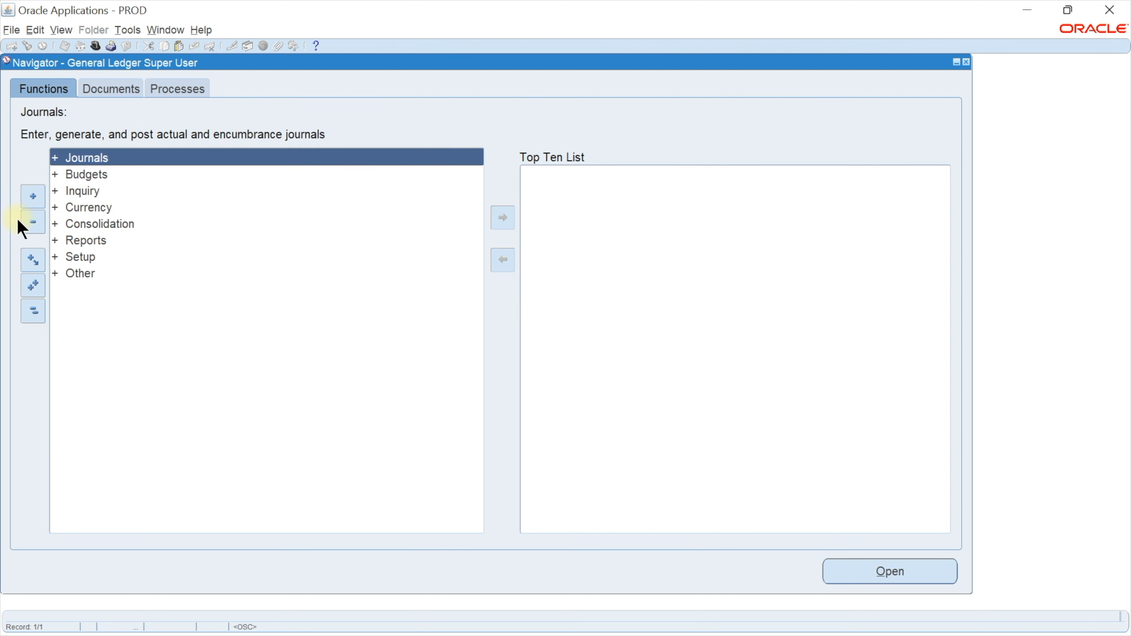
Expand the Journals branch with all its sub-branches, look over its functions and collapse the tree
click(36, 261)
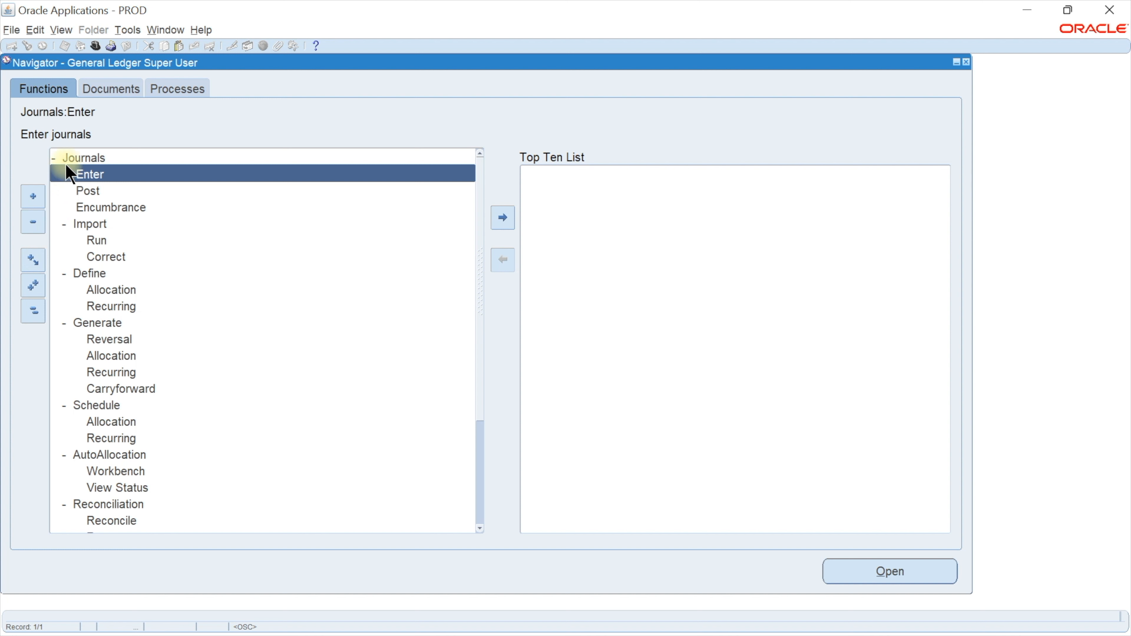
scroll(162, 337, down, 3)
scroll(159, 332, up, 3)
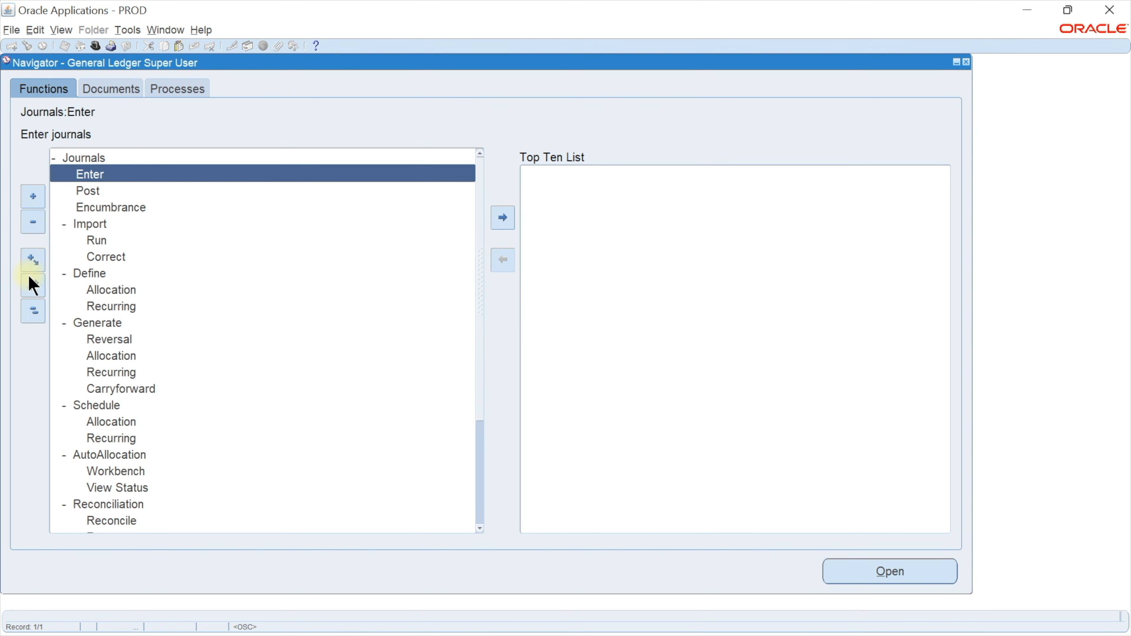
click(34, 311)
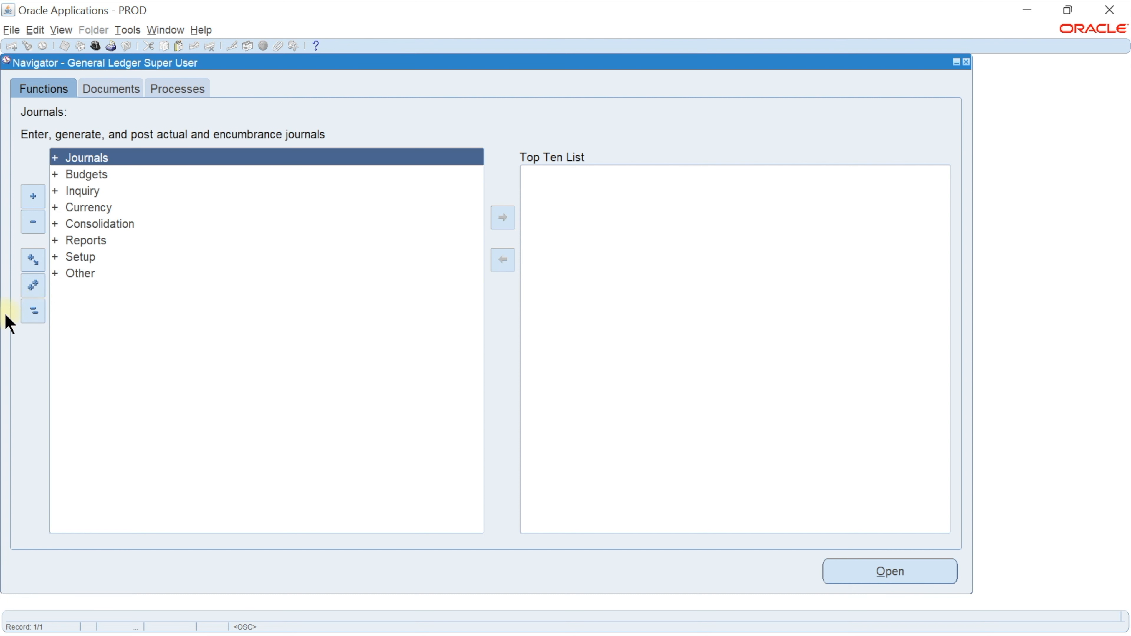
Expand every branch of the function tree and look through the full list of functions
click(36, 286)
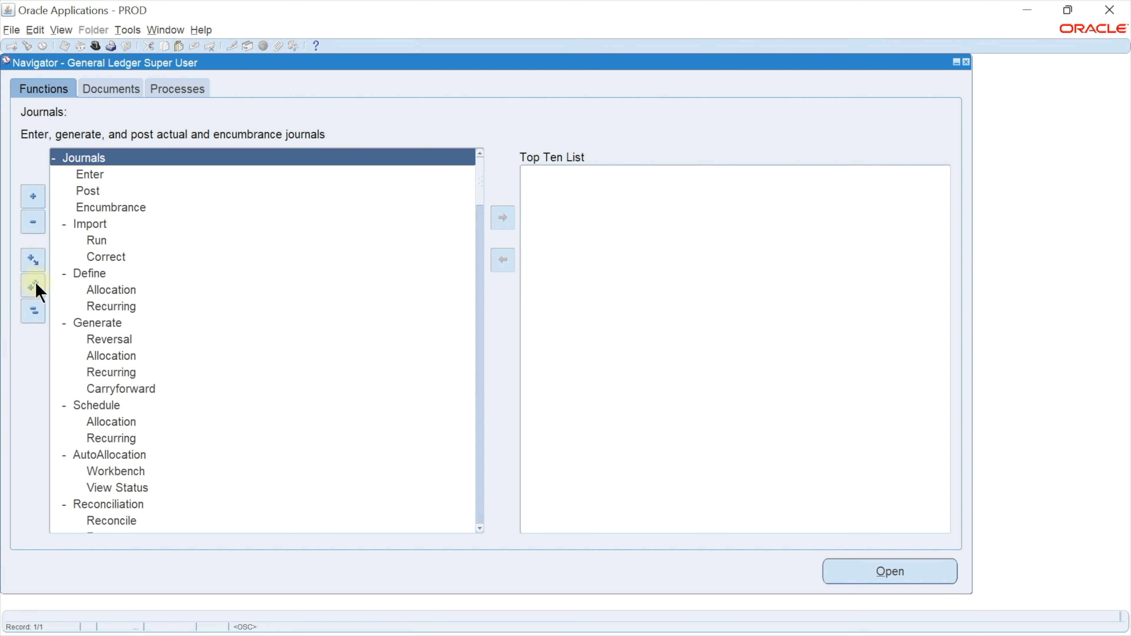
scroll(222, 285, down, 20)
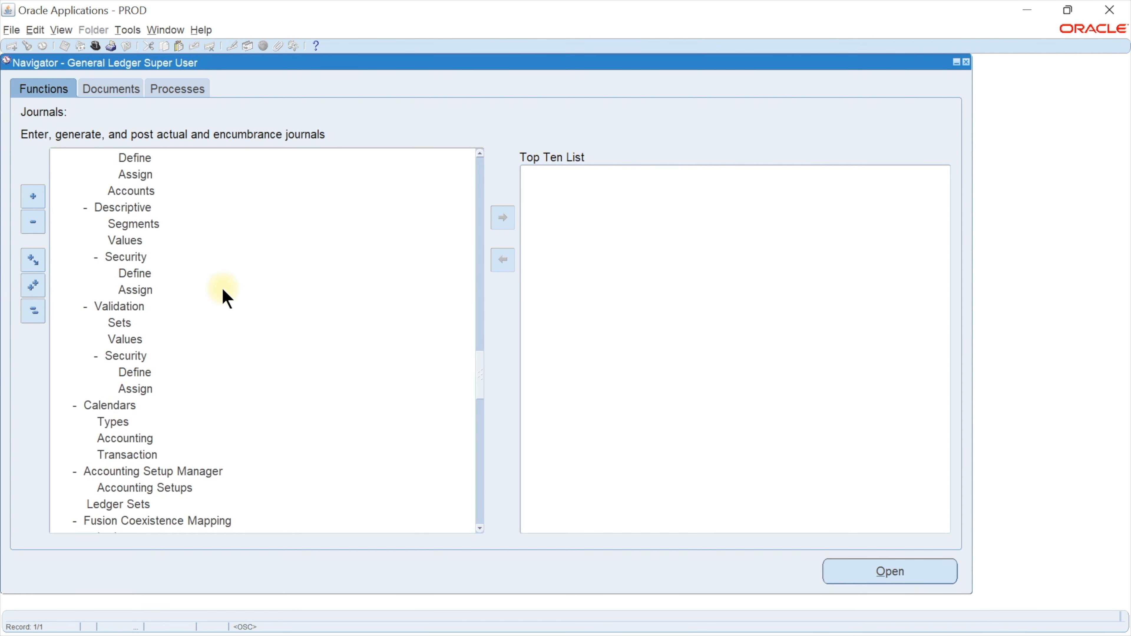
scroll(222, 287, up, 20)
scroll(222, 288, up, 1)
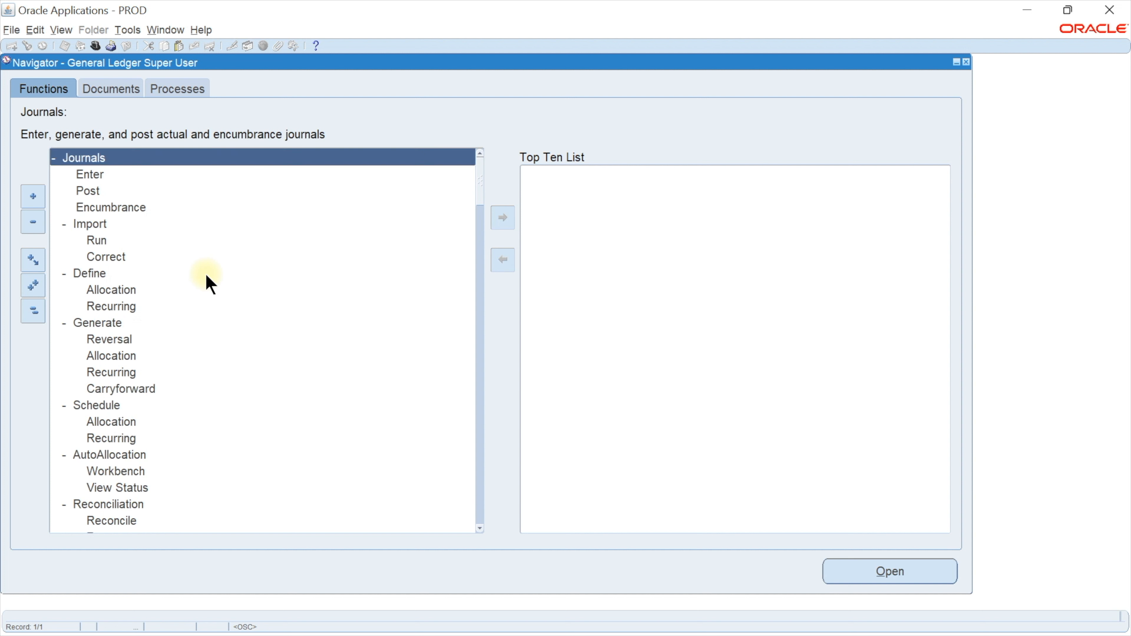
Collapse the Journals and Budgets branches individually, and finally the whole function tree
click(55, 157)
click(54, 175)
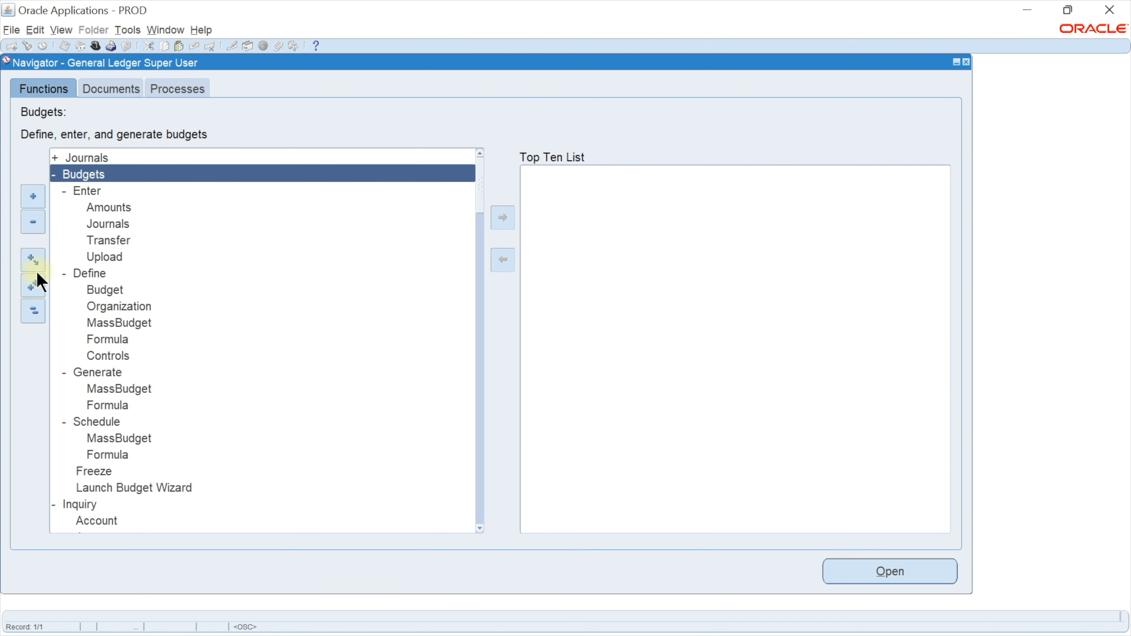
click(33, 222)
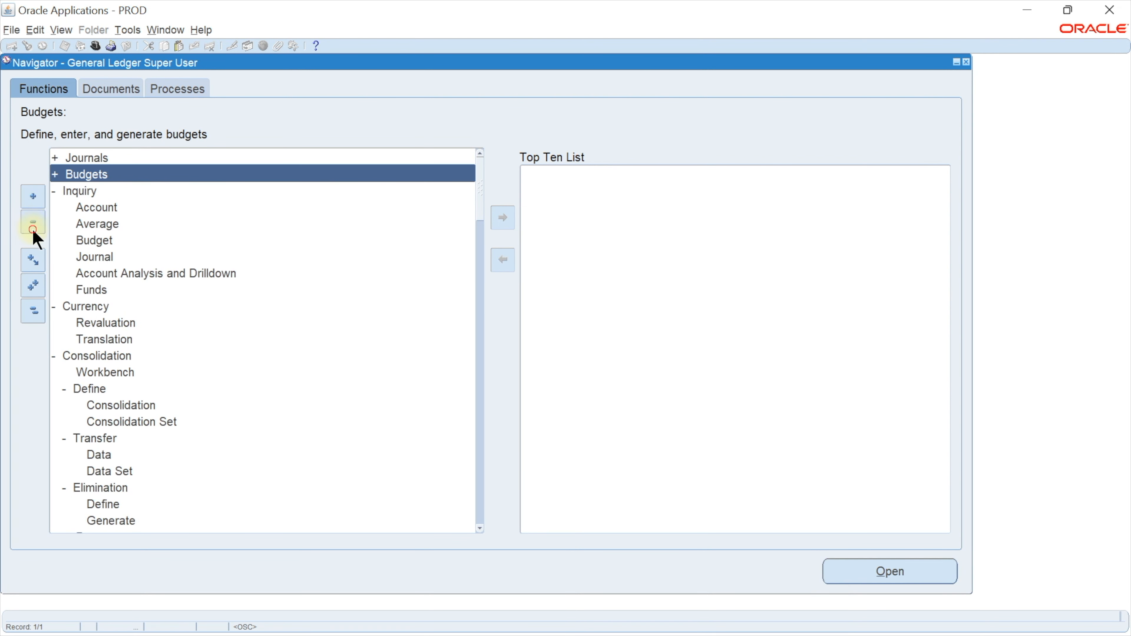
click(42, 312)
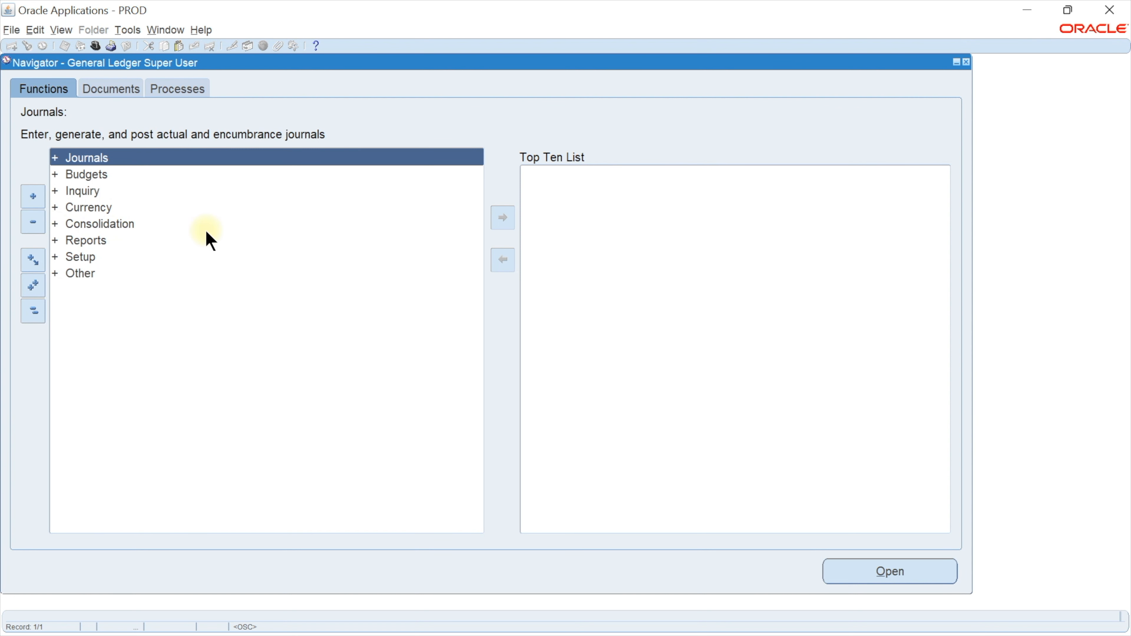
Expand Journals and add its Enter and Post functions to the Top Ten List
double_click(84, 156)
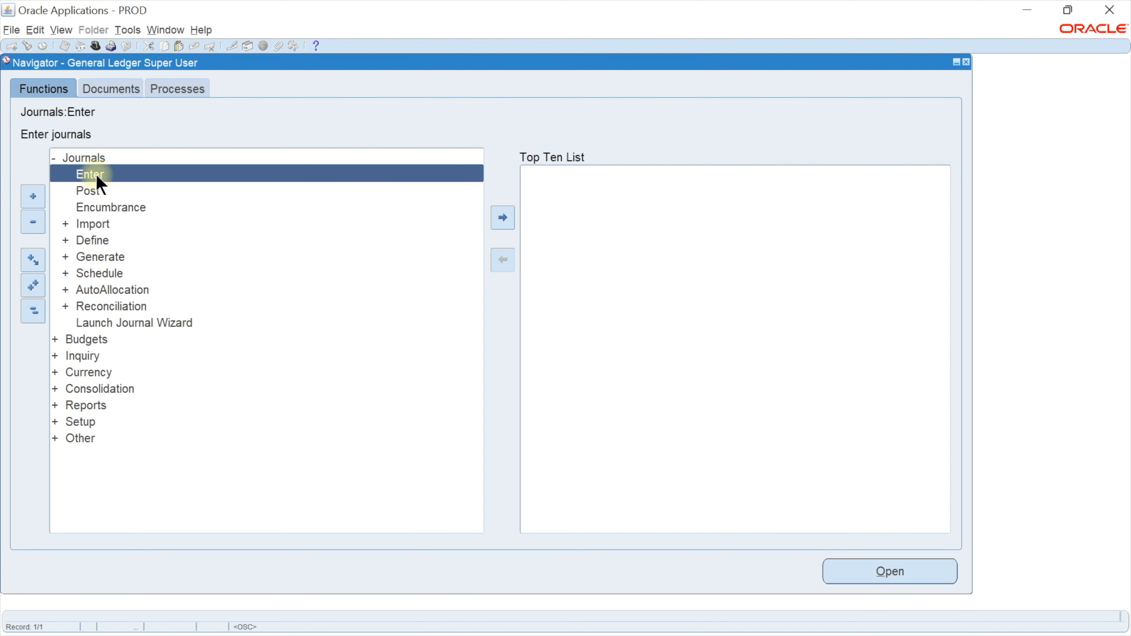
click(504, 217)
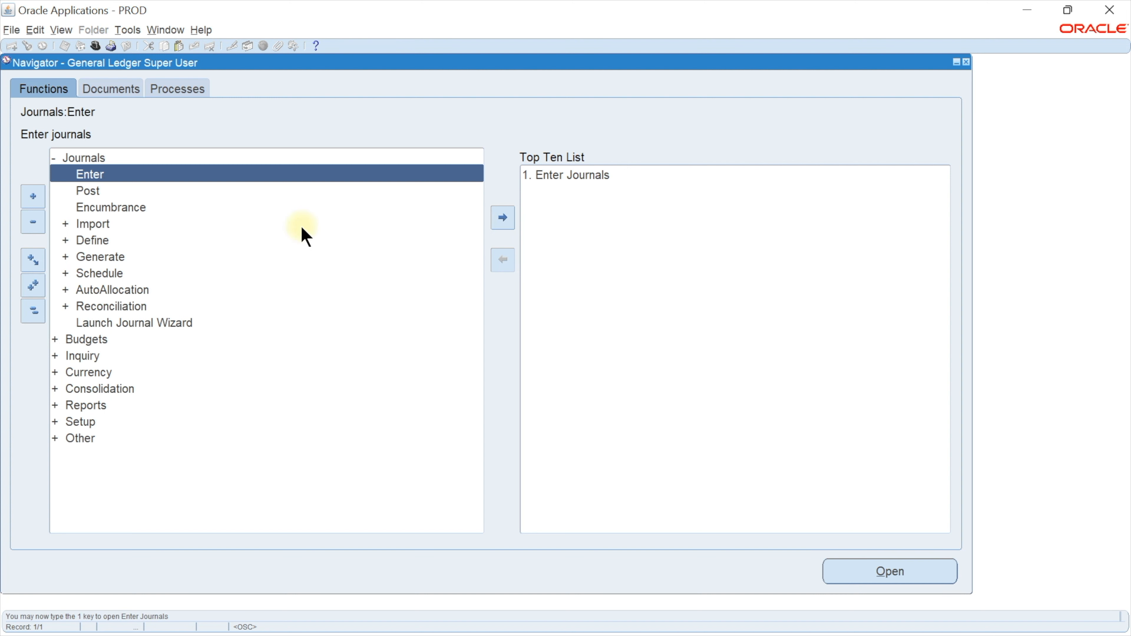
click(79, 192)
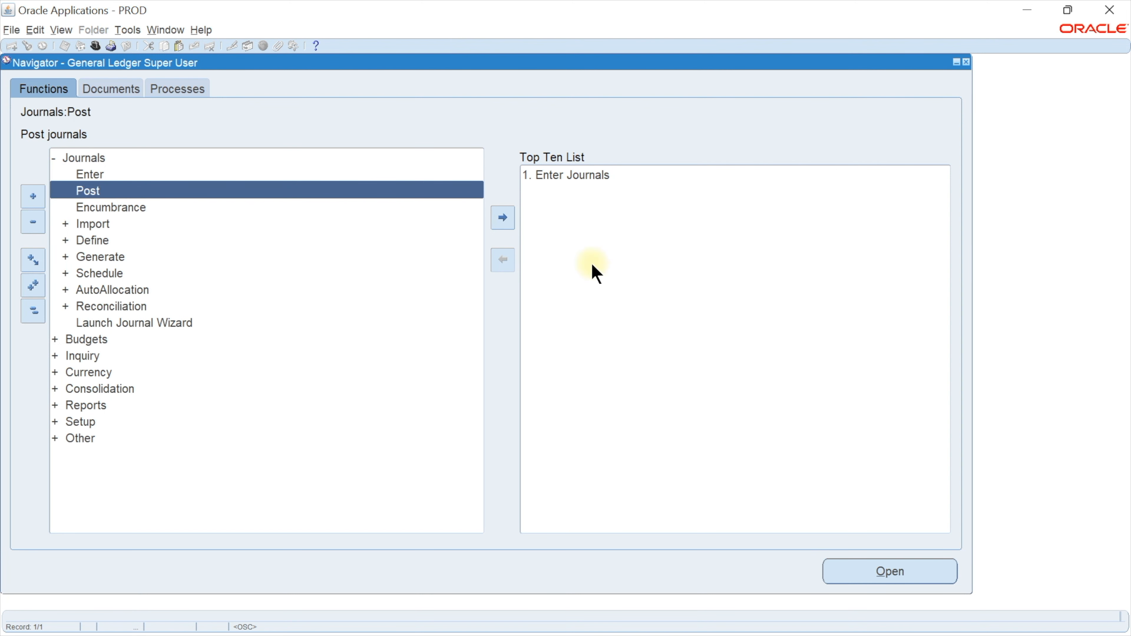
click(503, 216)
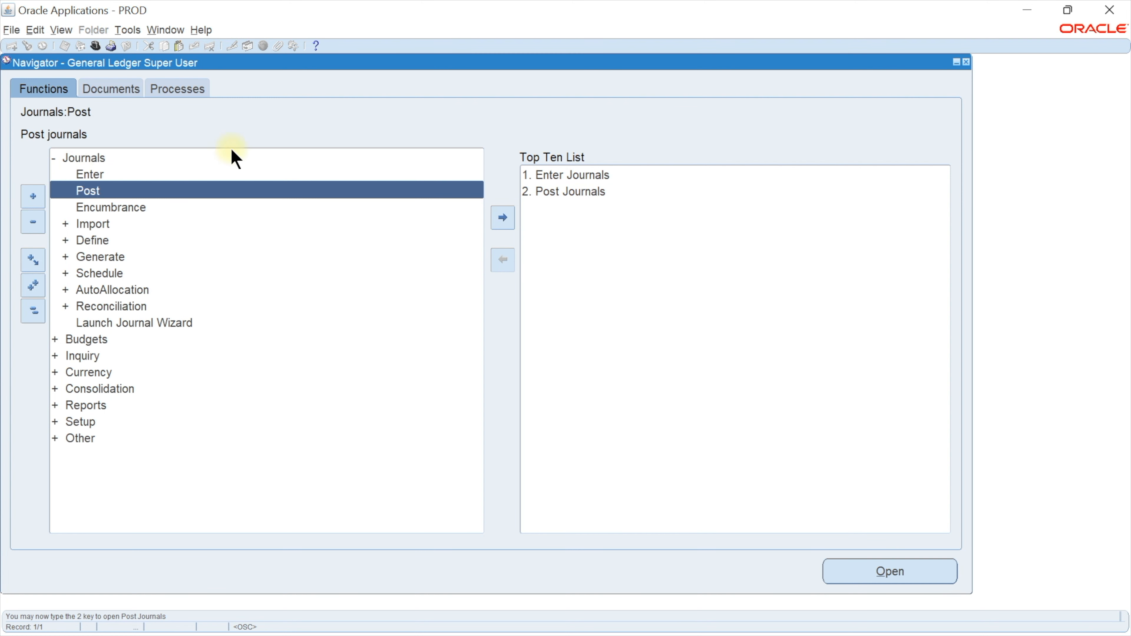
Add Launch Journal Wizard and the Run function of the Import branch to the Top Ten List
click(130, 326)
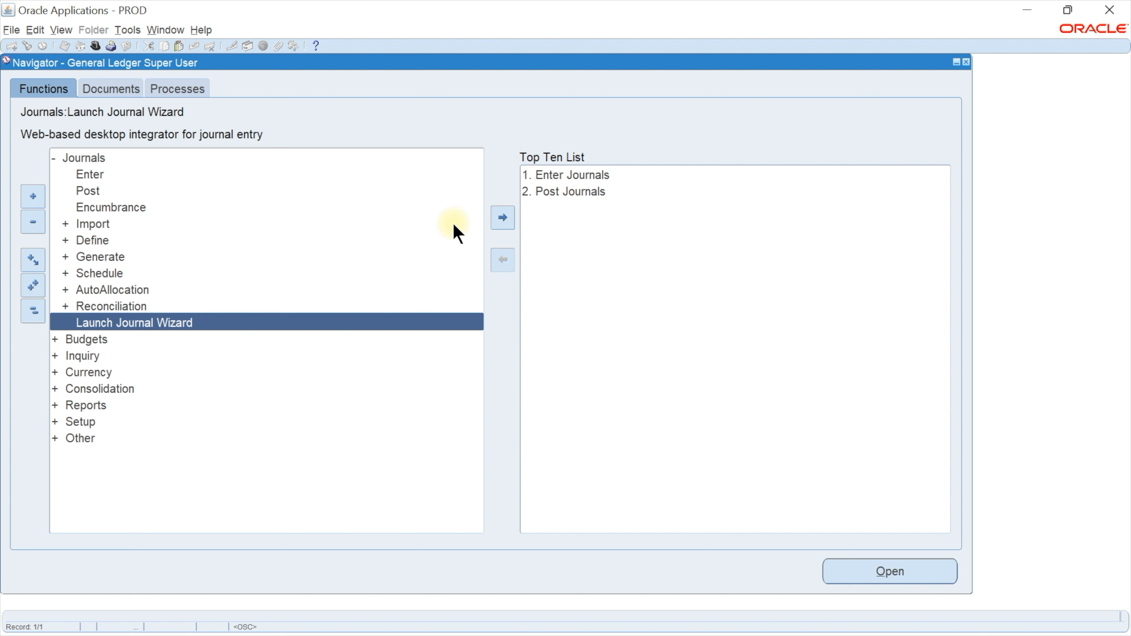
click(503, 221)
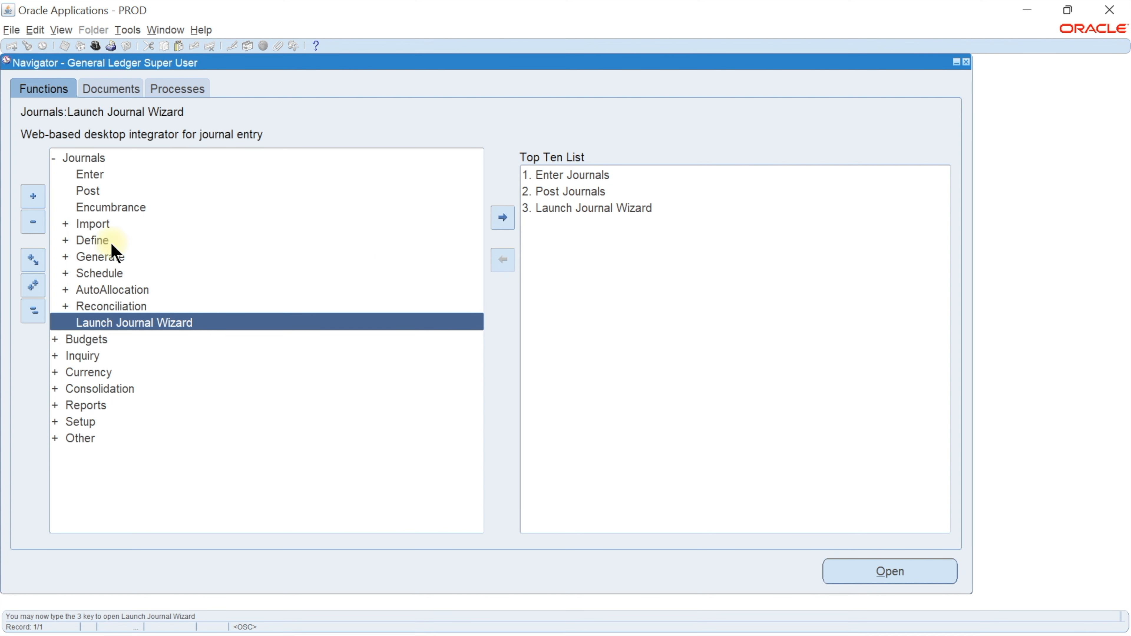
double_click(95, 224)
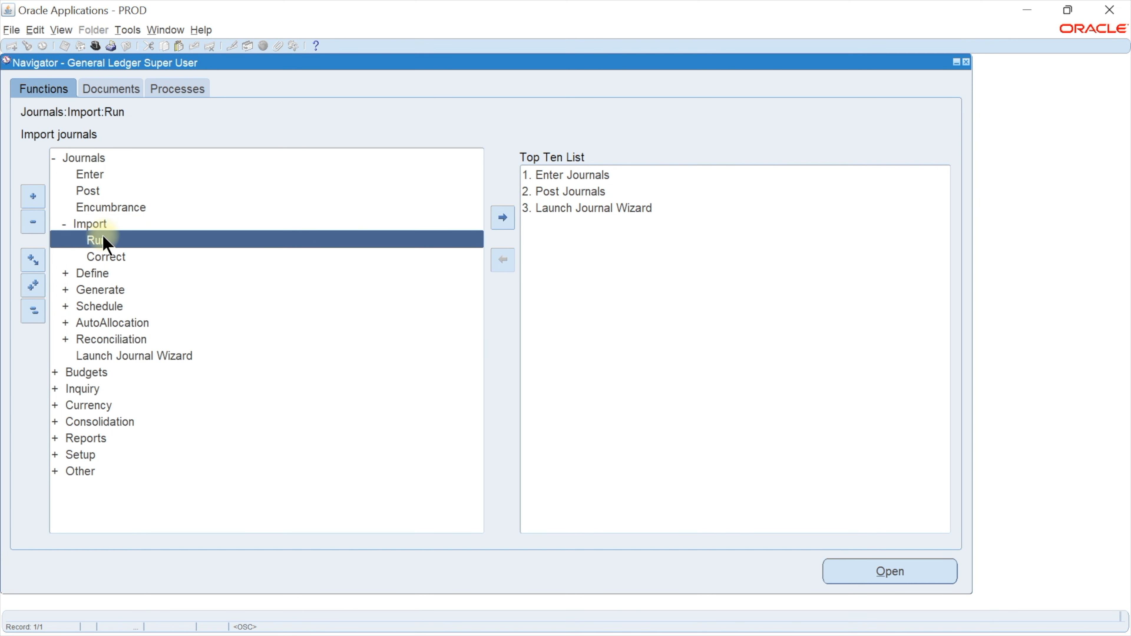
click(504, 218)
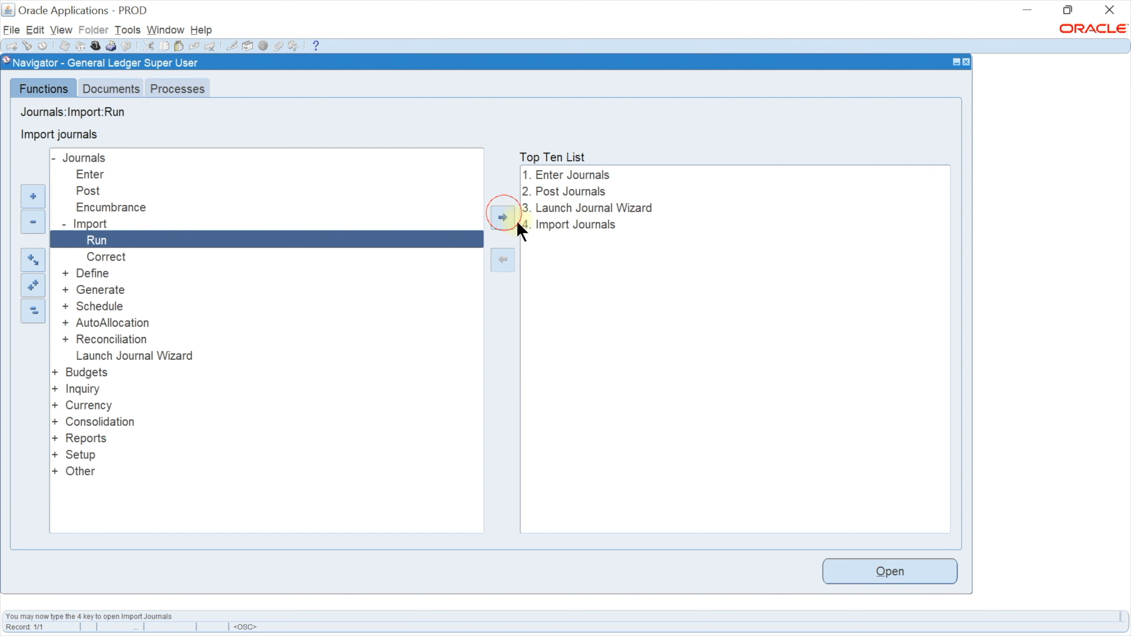
Collapse the Journals branch and add the Open/Close function from the Setup branch to the Top Ten List
double_click(109, 223)
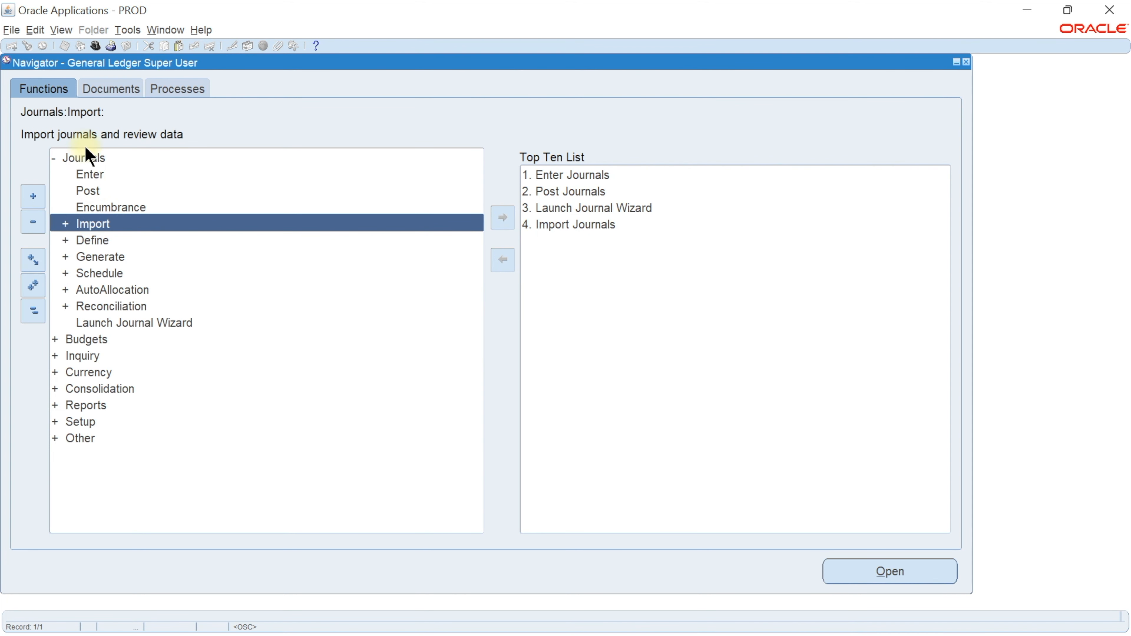
double_click(84, 158)
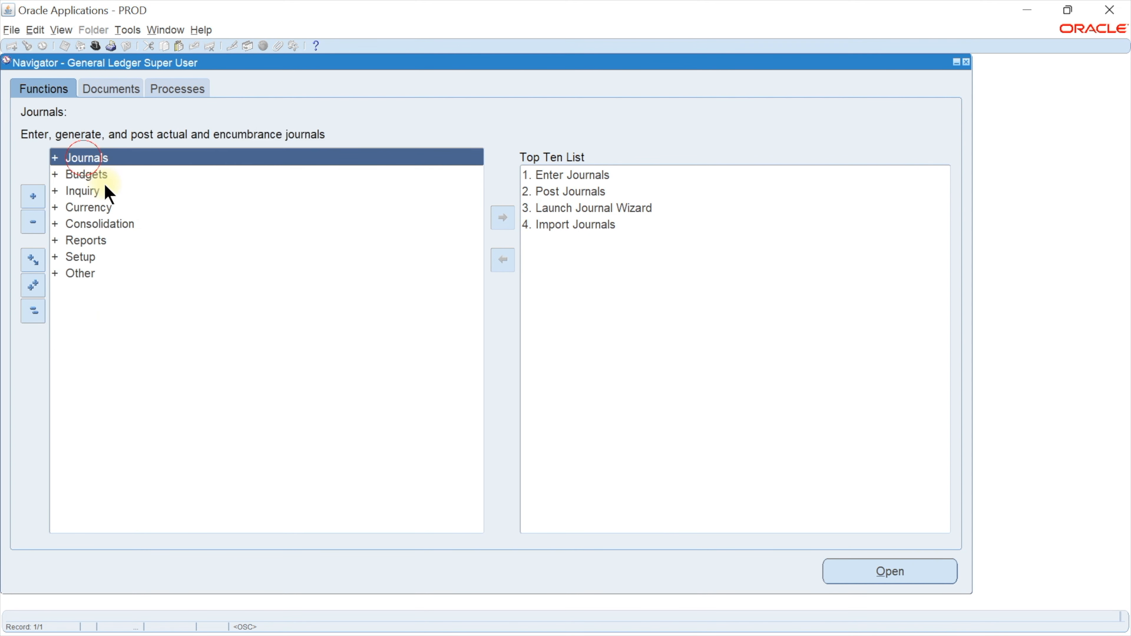
double_click(118, 258)
click(211, 404)
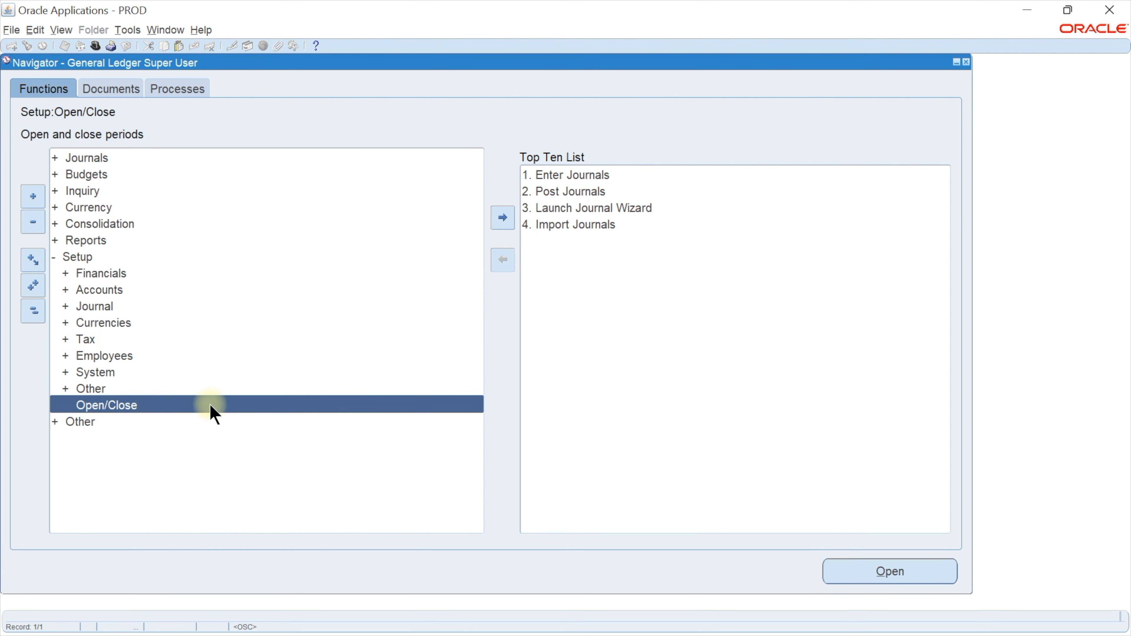
click(503, 217)
double_click(127, 257)
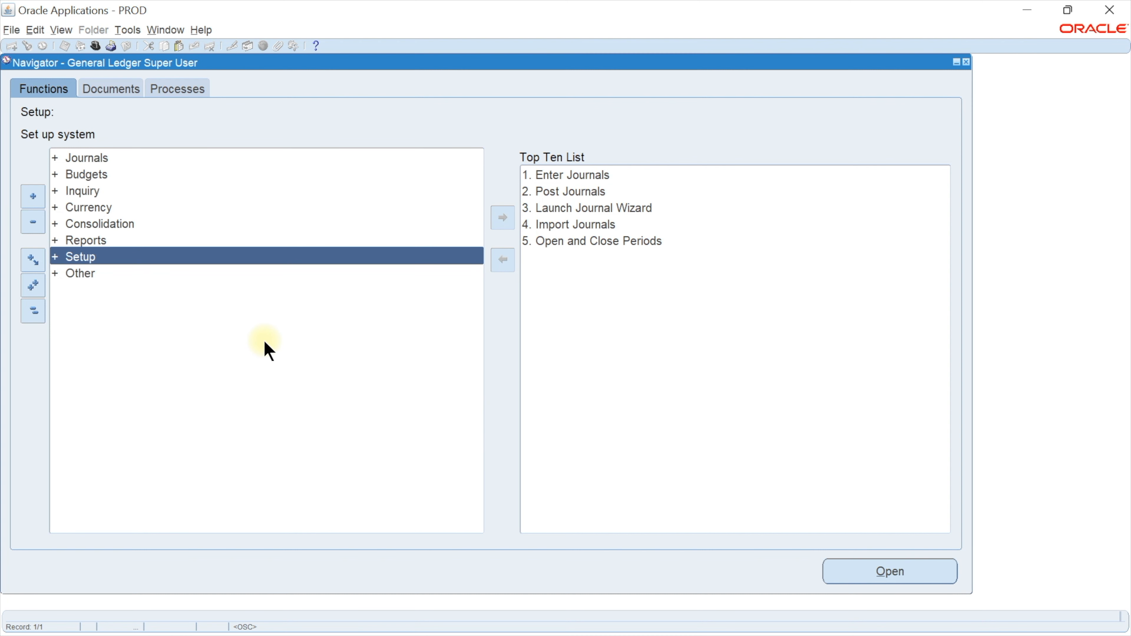
Open Import Journals from the Top Ten List and close its form again
click(611, 224)
click(896, 571)
click(607, 366)
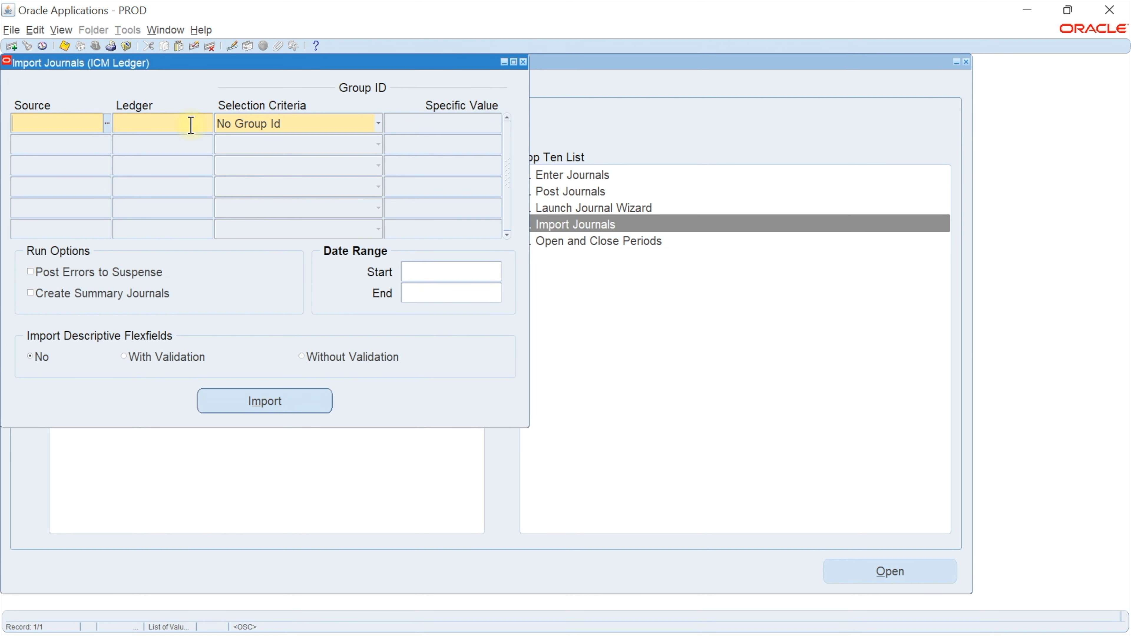
click(127, 47)
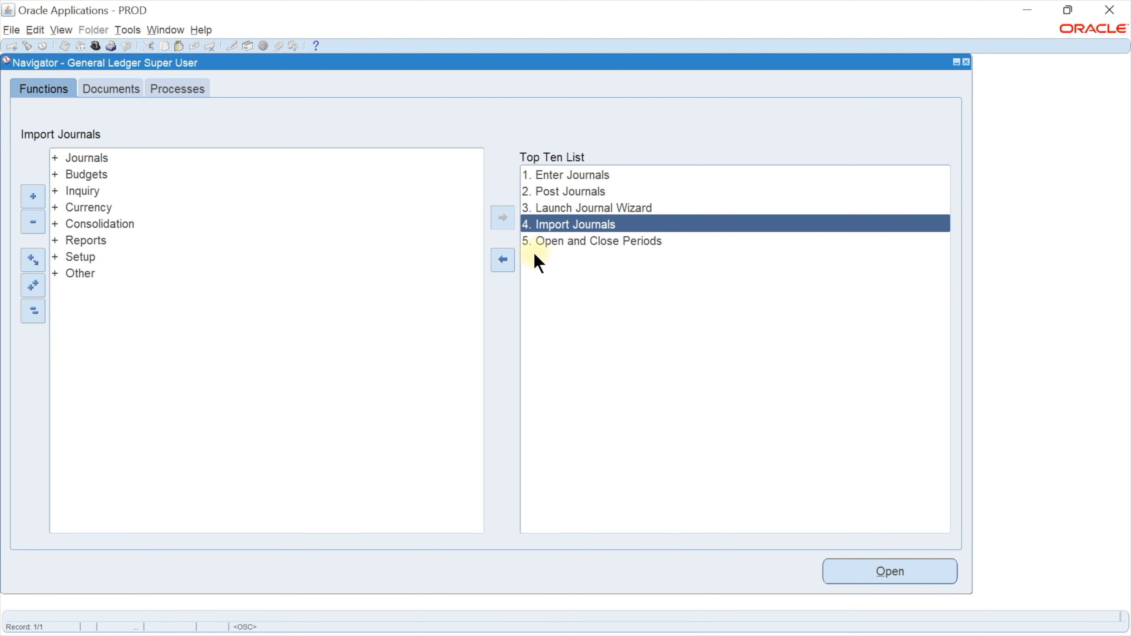
Open the Open and Close Periods form from the Top Ten List four times, using its number and other ways, closing it each time
click(116, 157)
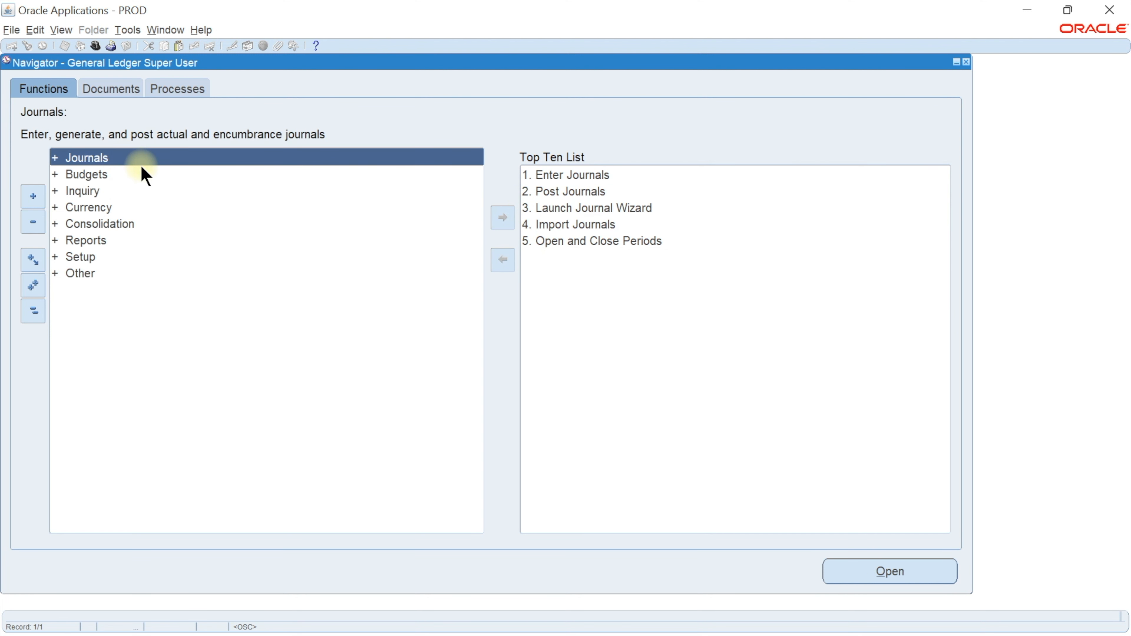
key(5)
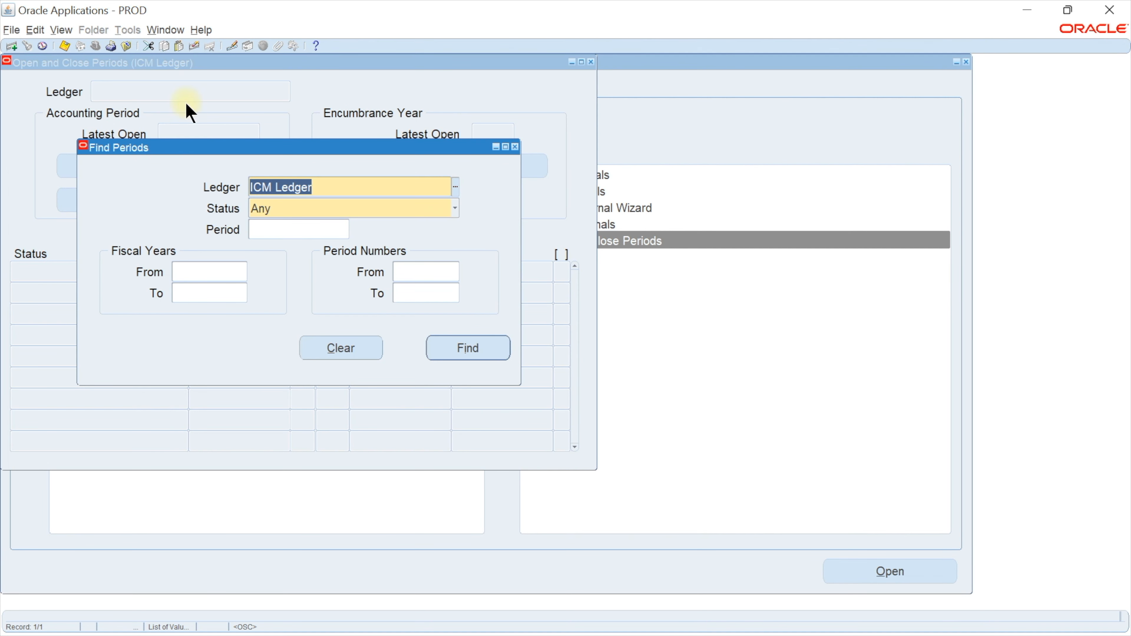
click(127, 46)
double_click(629, 240)
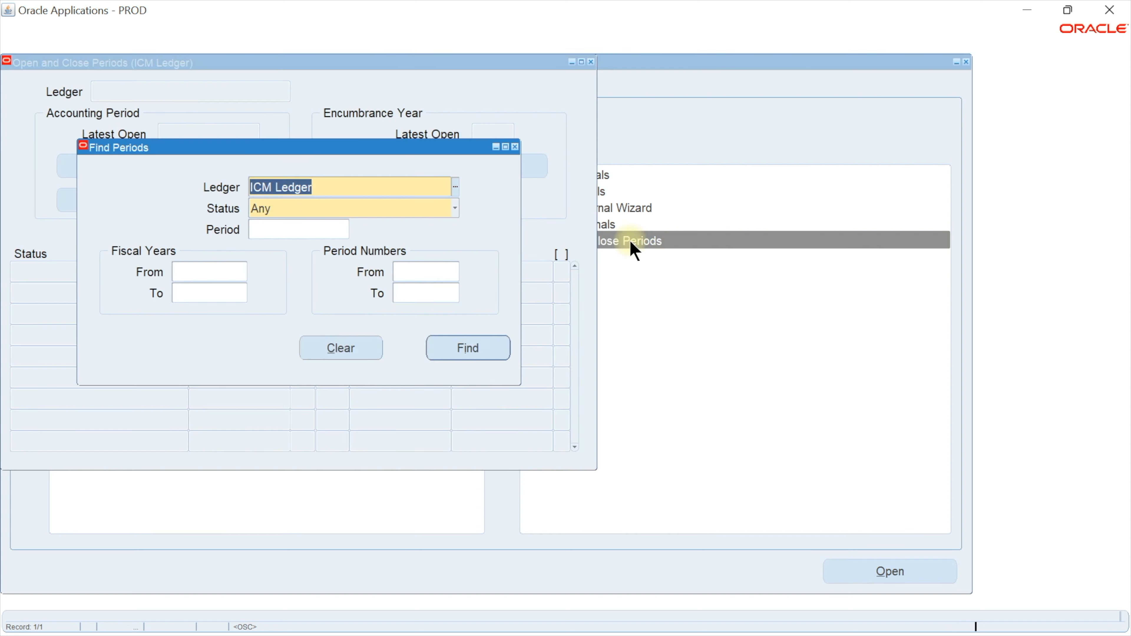
click(126, 46)
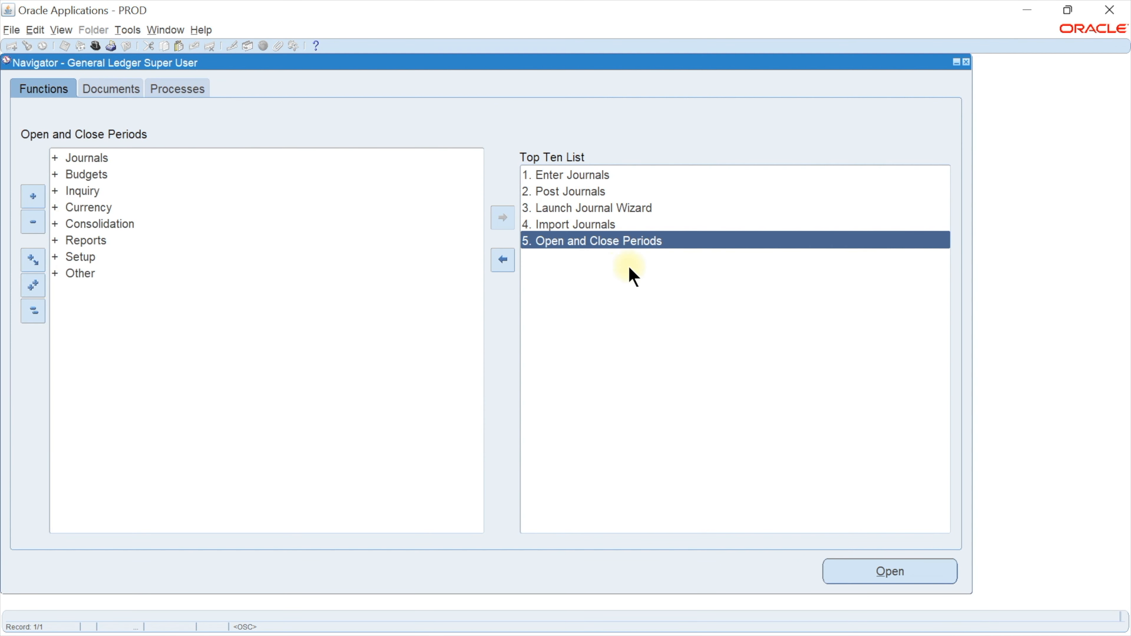
click(884, 576)
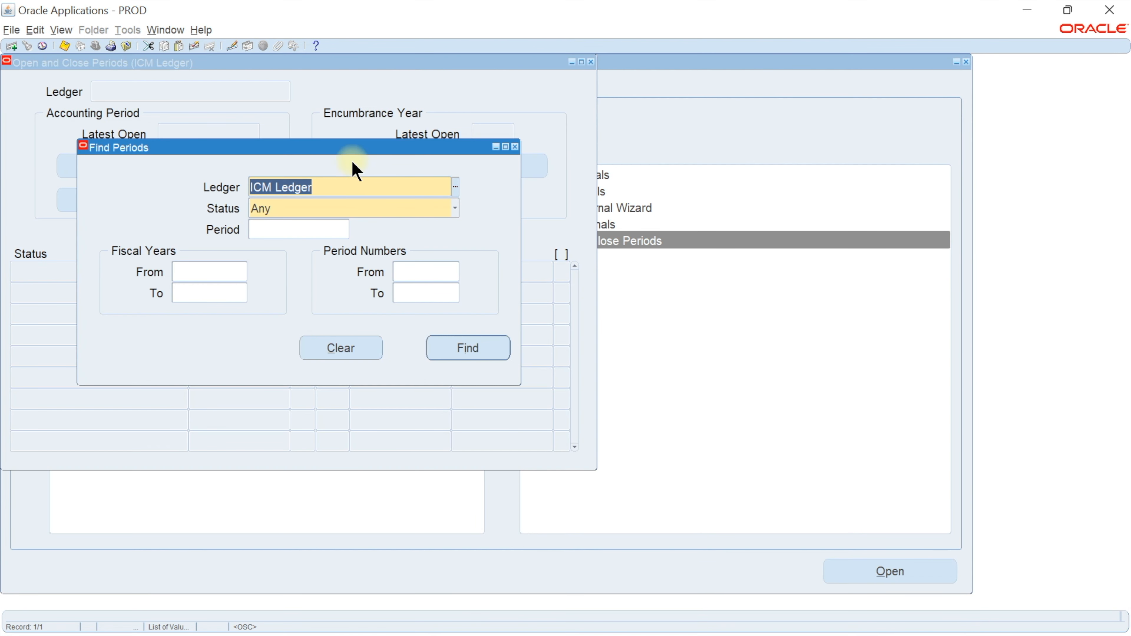
click(127, 46)
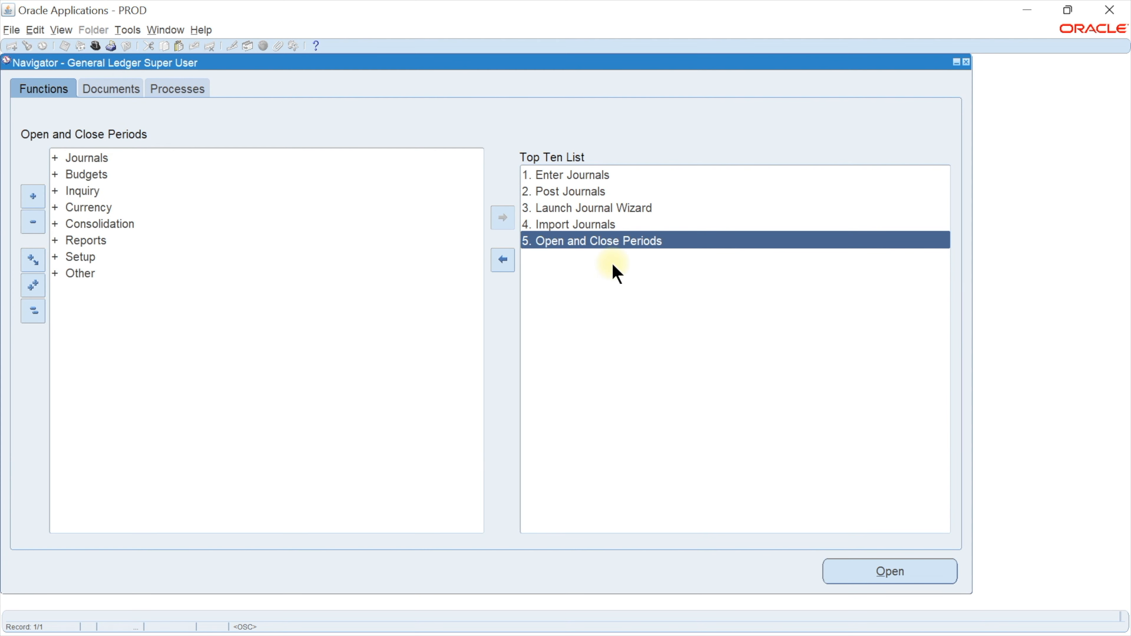
double_click(541, 251)
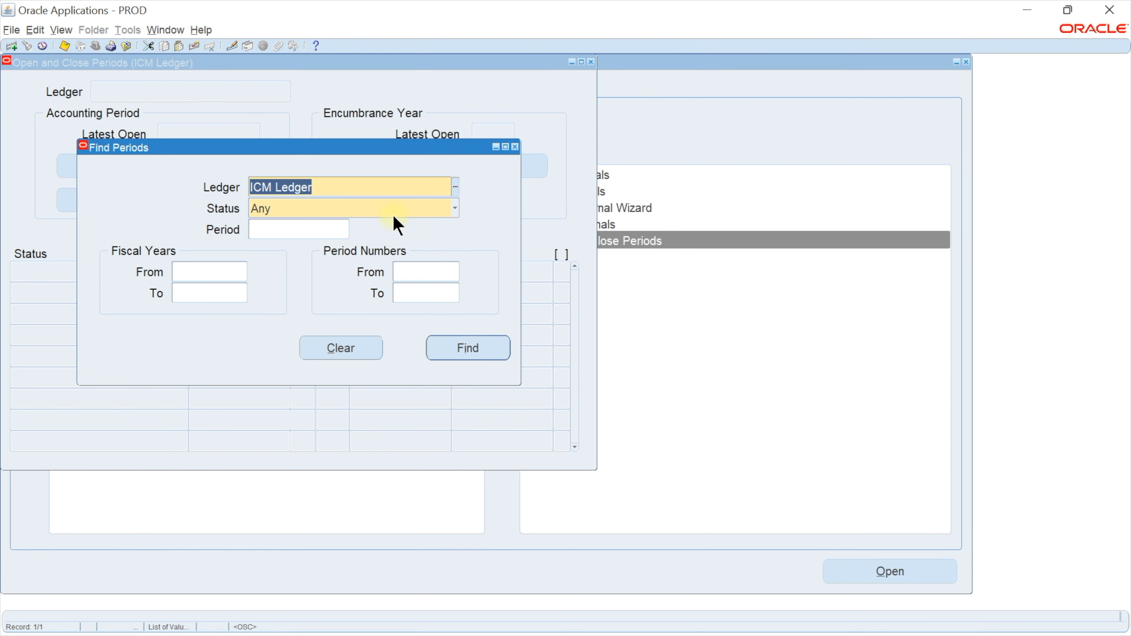
click(125, 47)
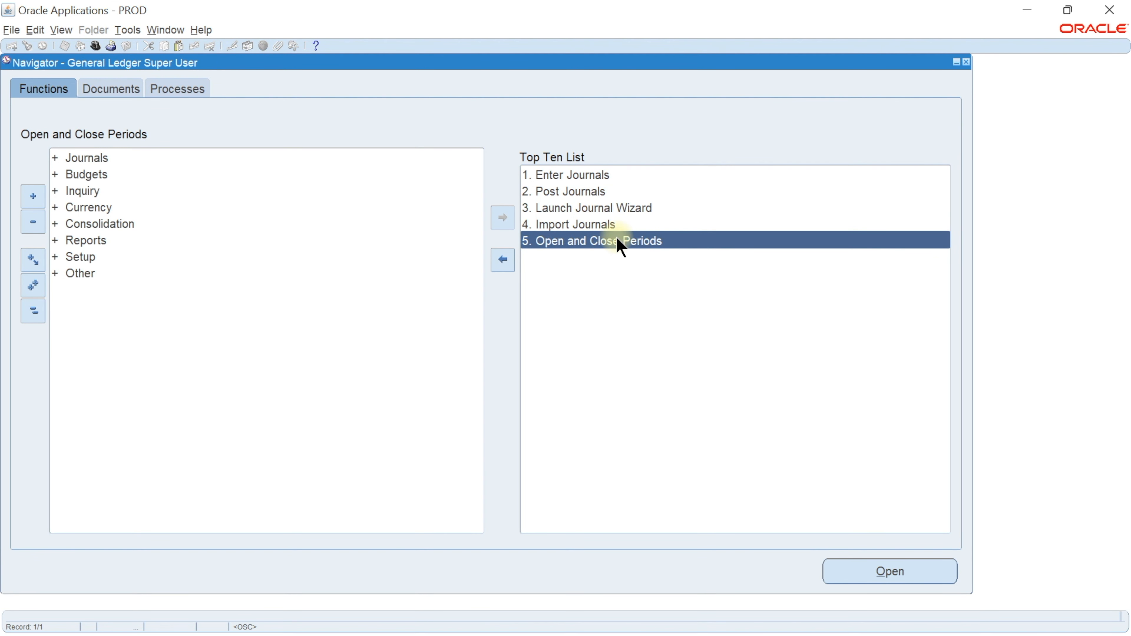
Start a new journal through the Enter function of the Journals branch and name it Test
double_click(135, 158)
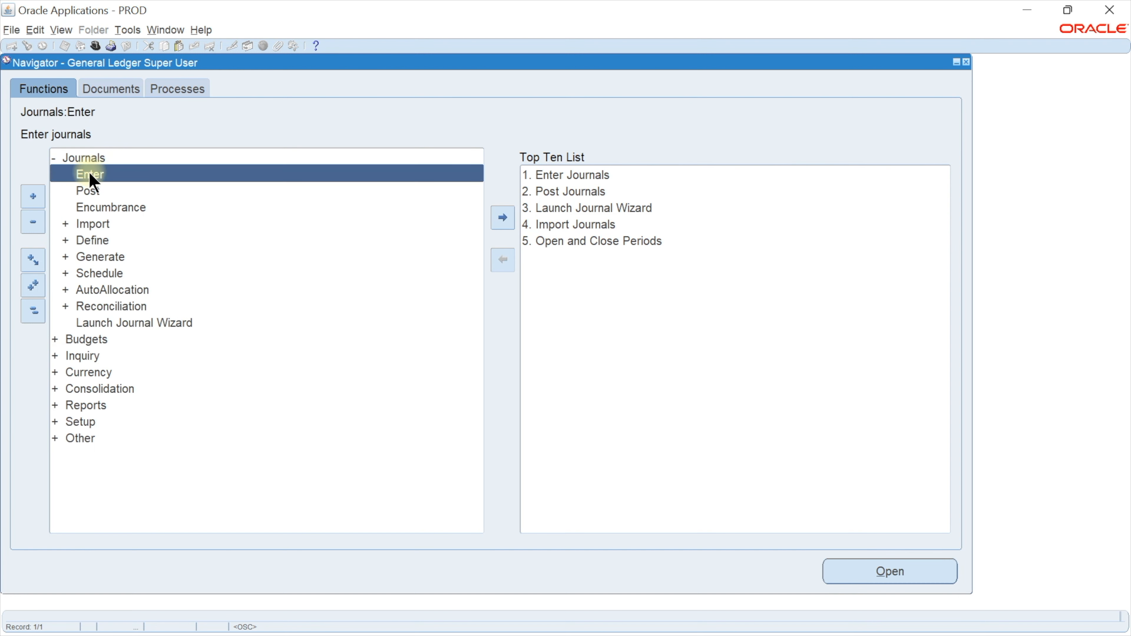
double_click(130, 174)
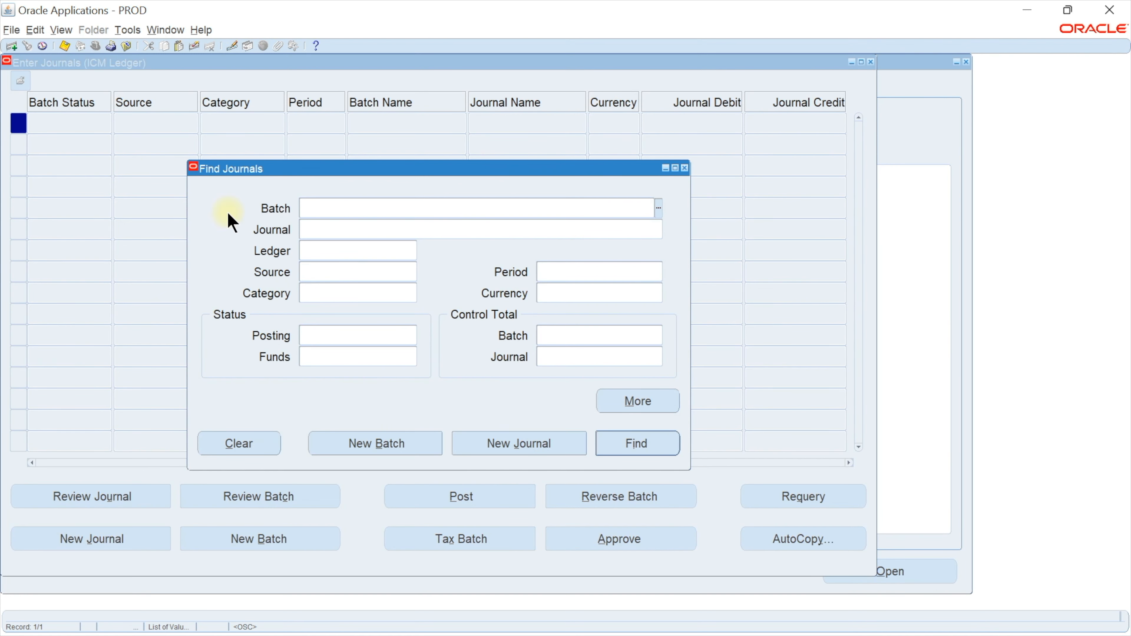
click(533, 443)
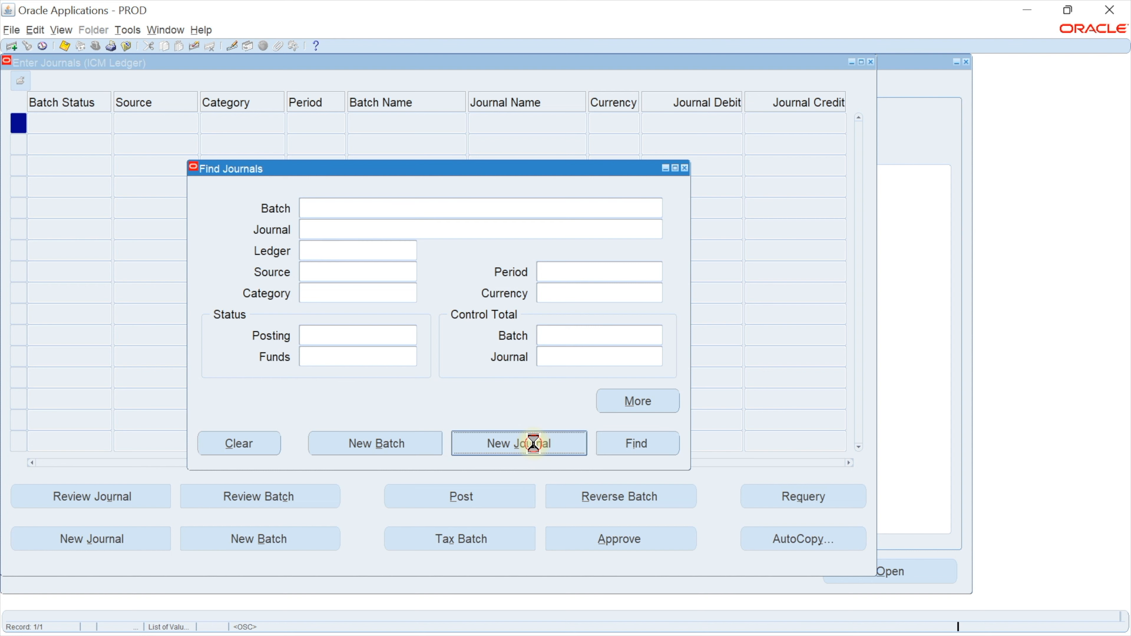
click(707, 416)
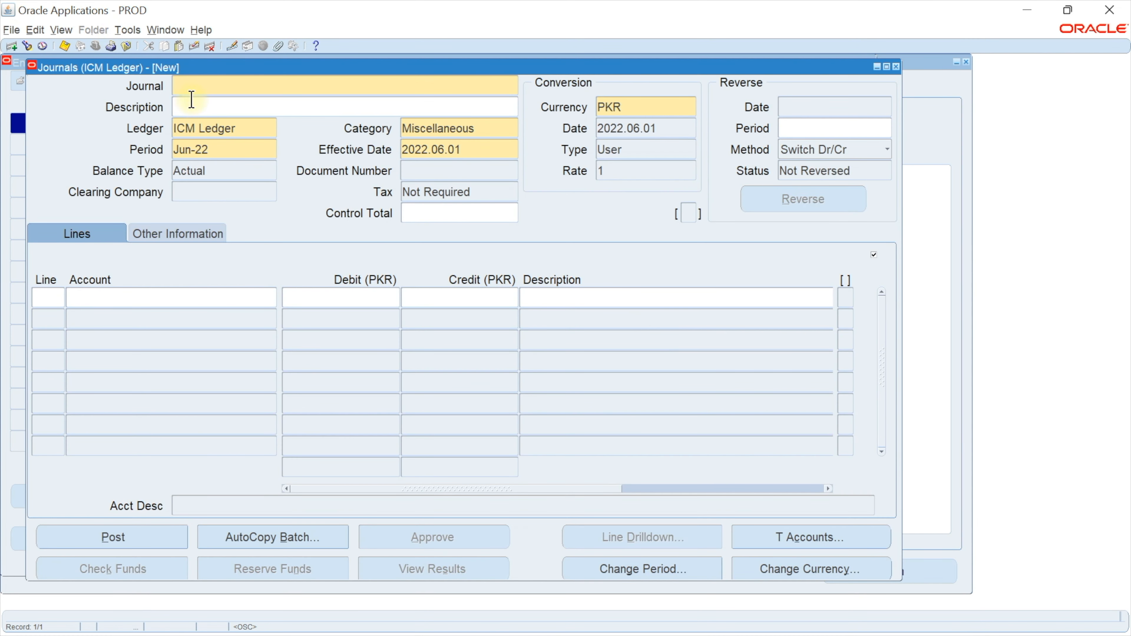
text(Test)
Try to save the Test journal without any lines, and close it discarding the changes
click(66, 48)
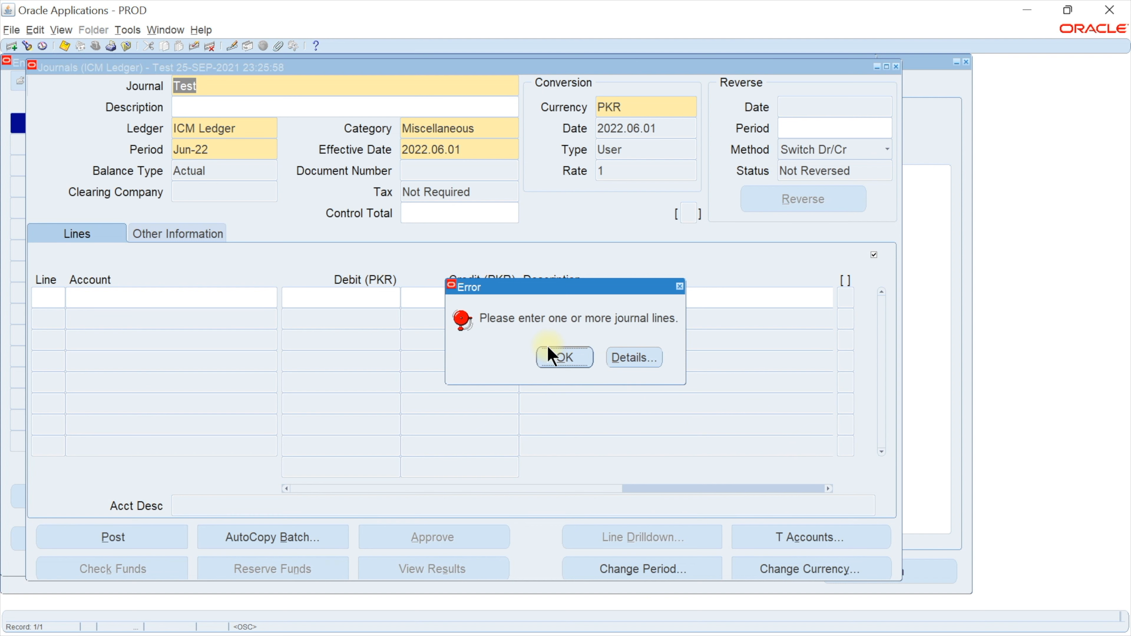
click(549, 347)
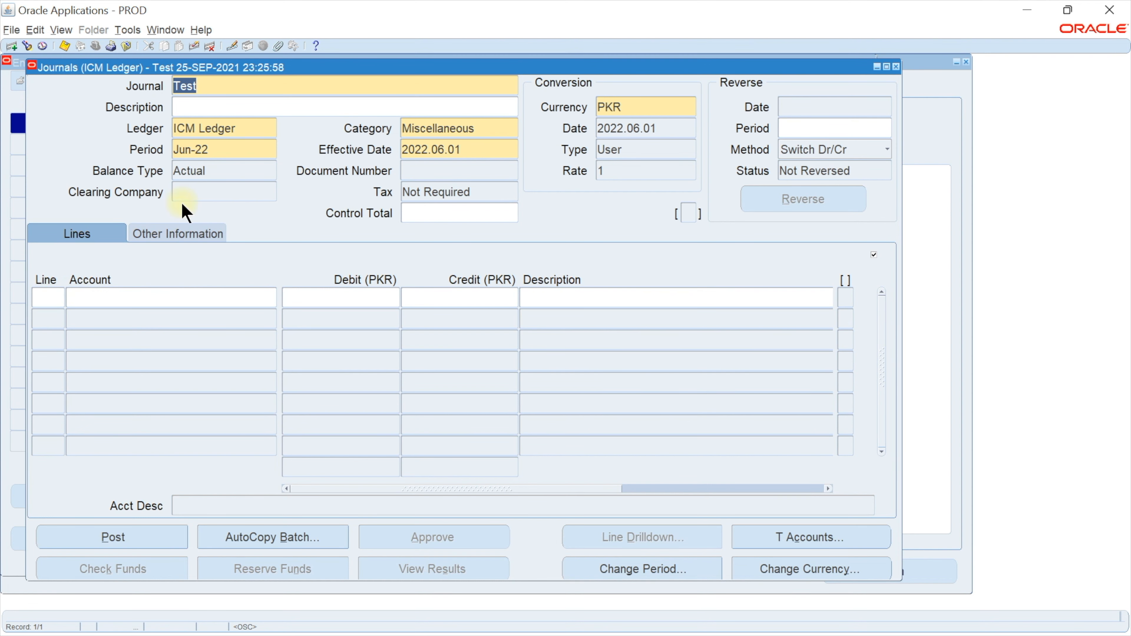
click(127, 46)
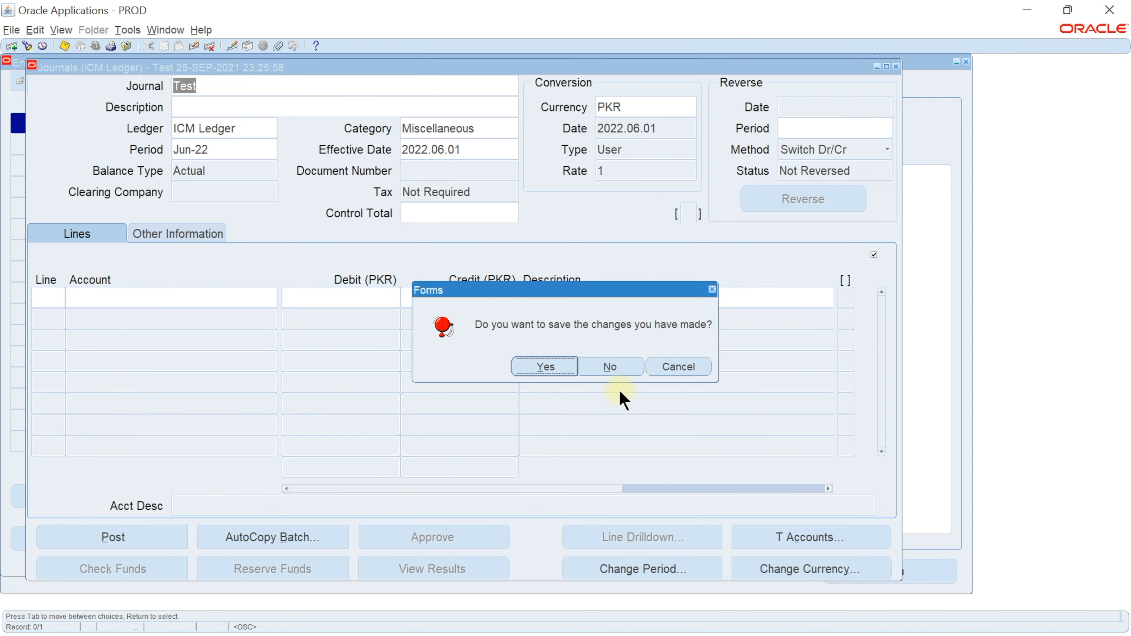
click(599, 360)
In Open and Close Periods for the ICM Ledger, set the Apr-20 period's status to Closed, save, and close the form
double_click(585, 244)
click(444, 349)
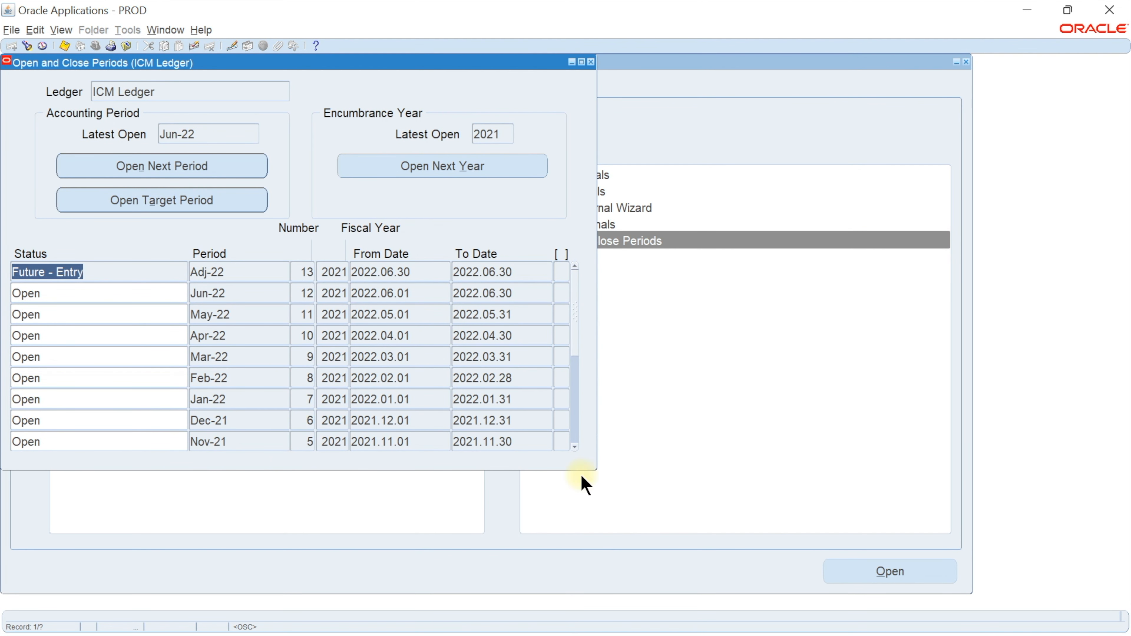
click(572, 441)
click(573, 440)
click(572, 440)
click(43, 375)
text(close)
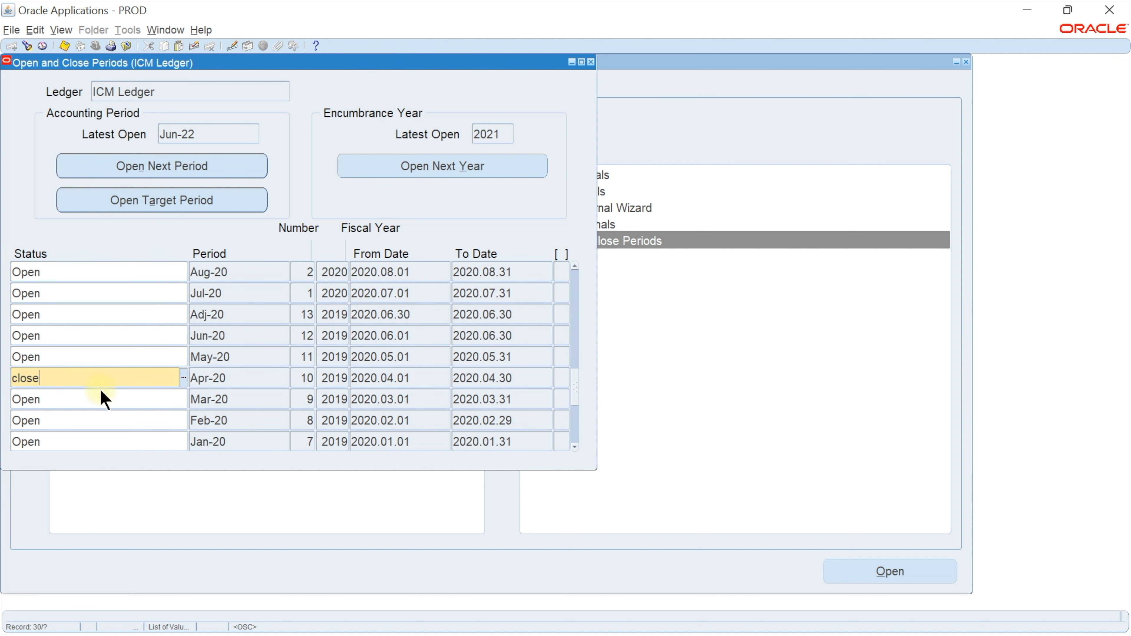
click(103, 398)
click(84, 382)
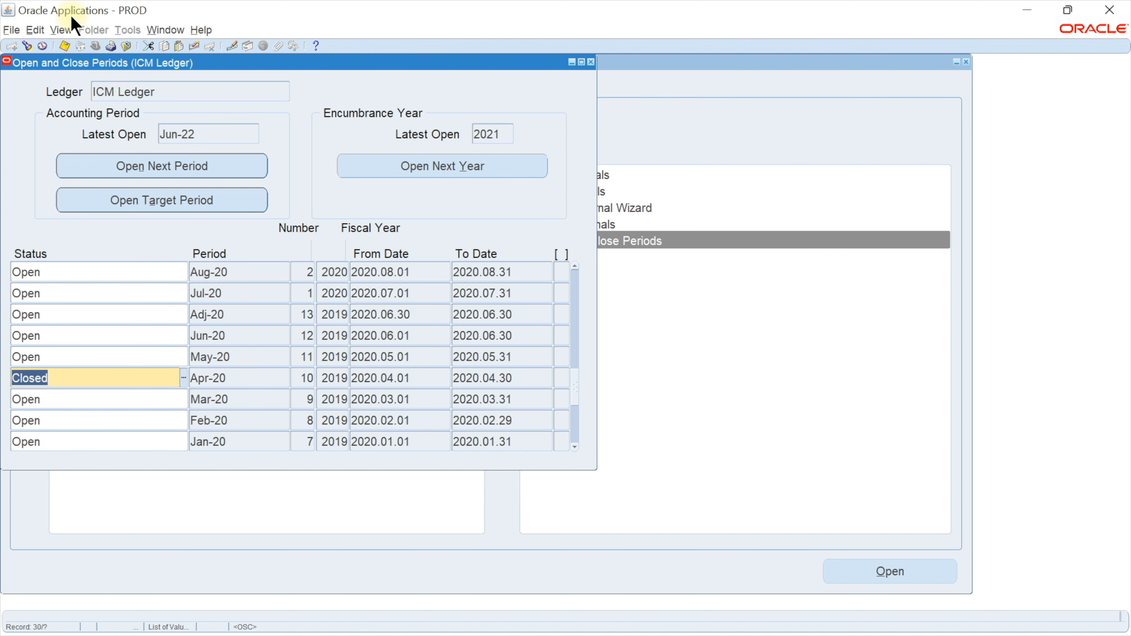
click(64, 47)
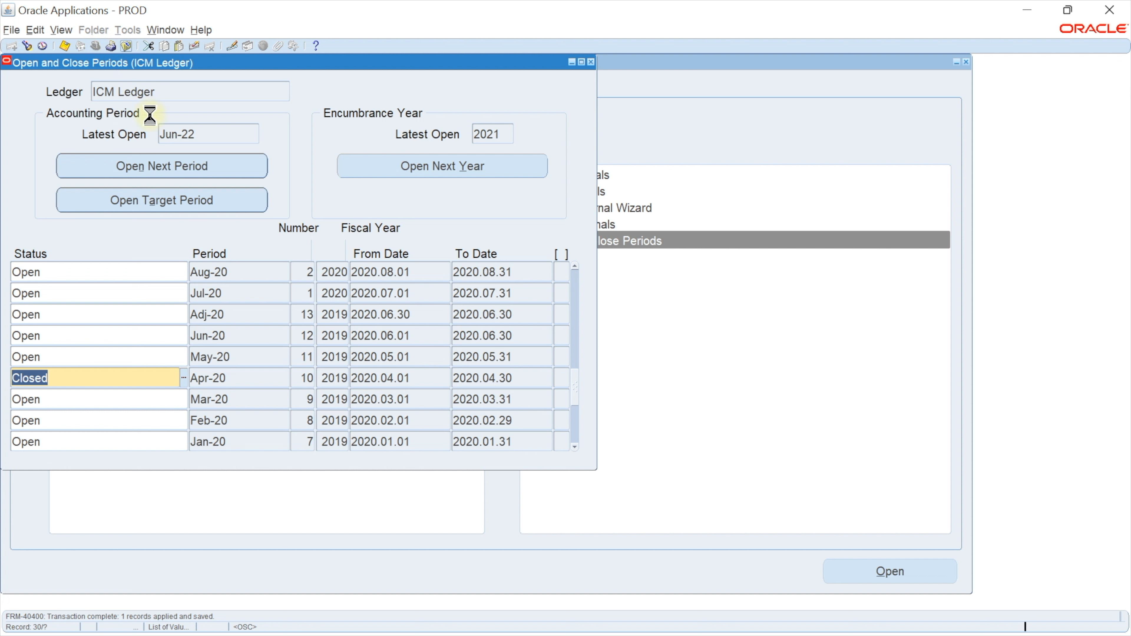
click(126, 46)
click(638, 357)
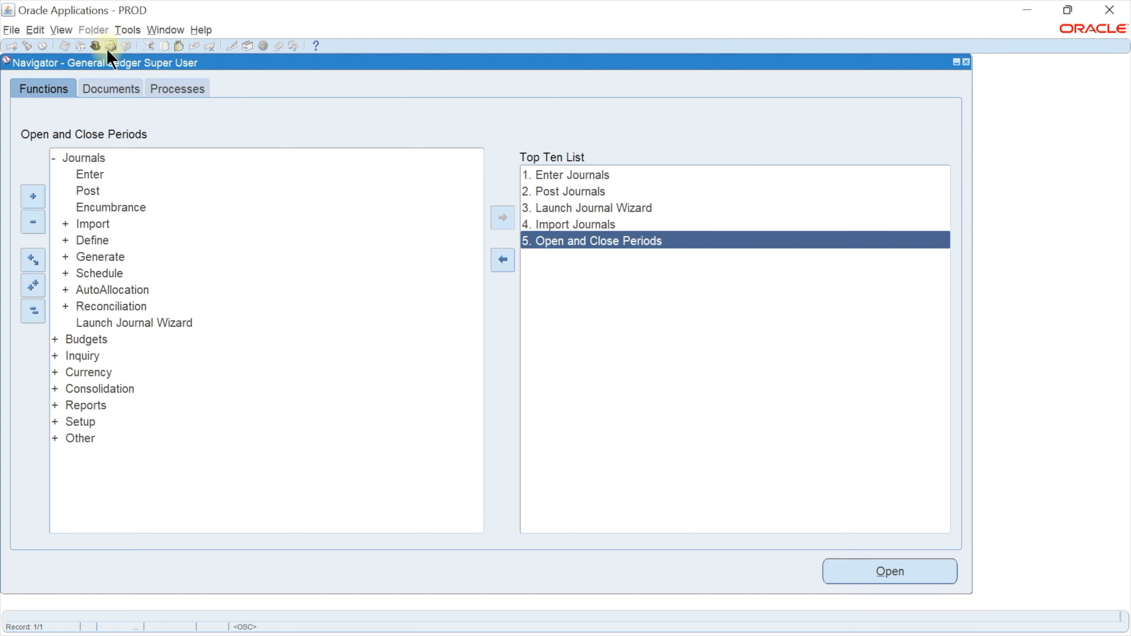
Open and close Open and Close Periods through its Top Ten List shortcut, and view the same function's location in the Setup branch
double_click(92, 157)
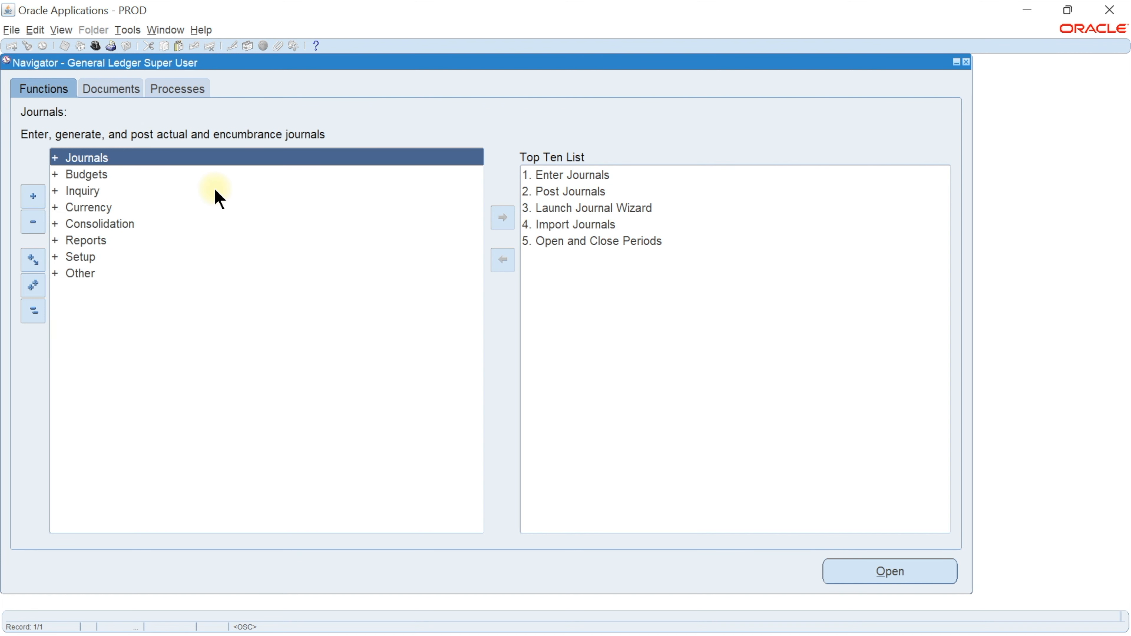
key(ctrl+l)
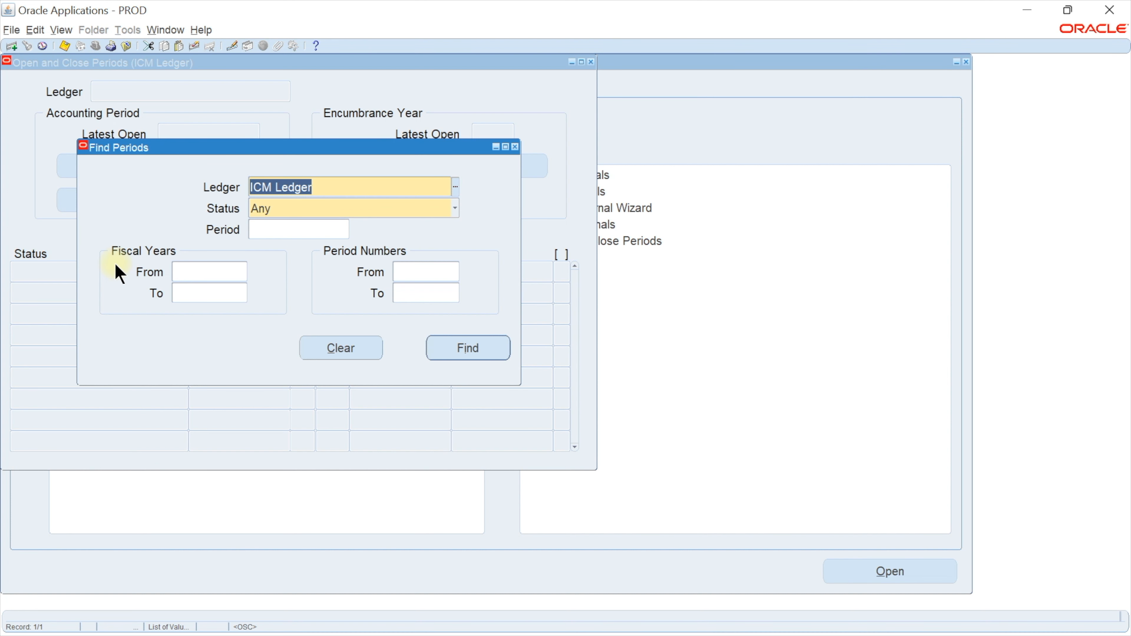
click(128, 47)
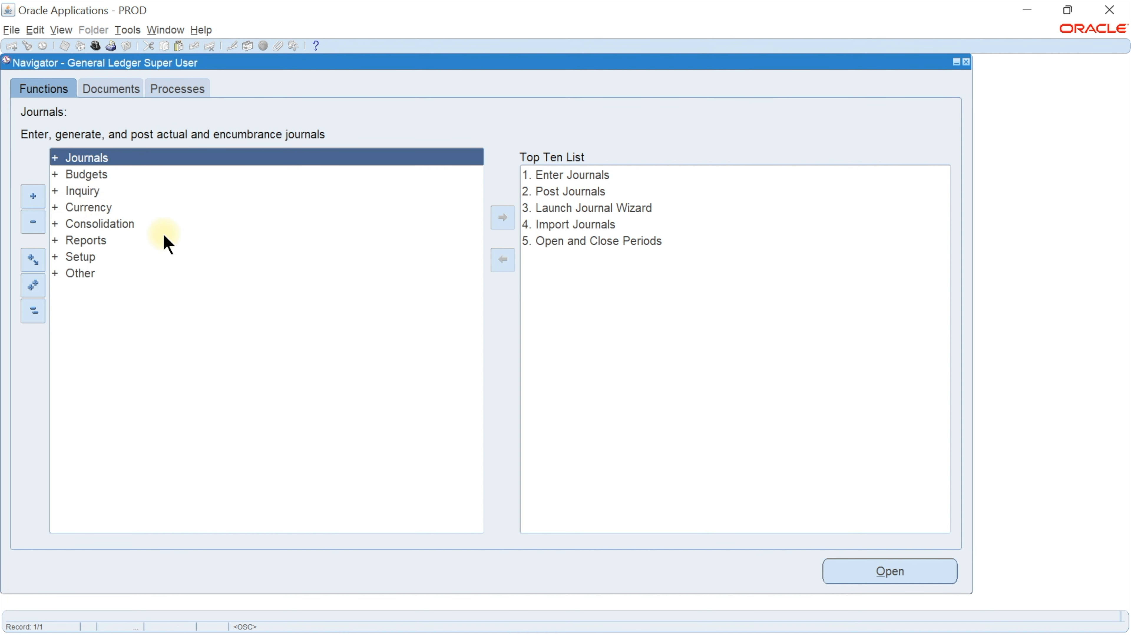
double_click(134, 257)
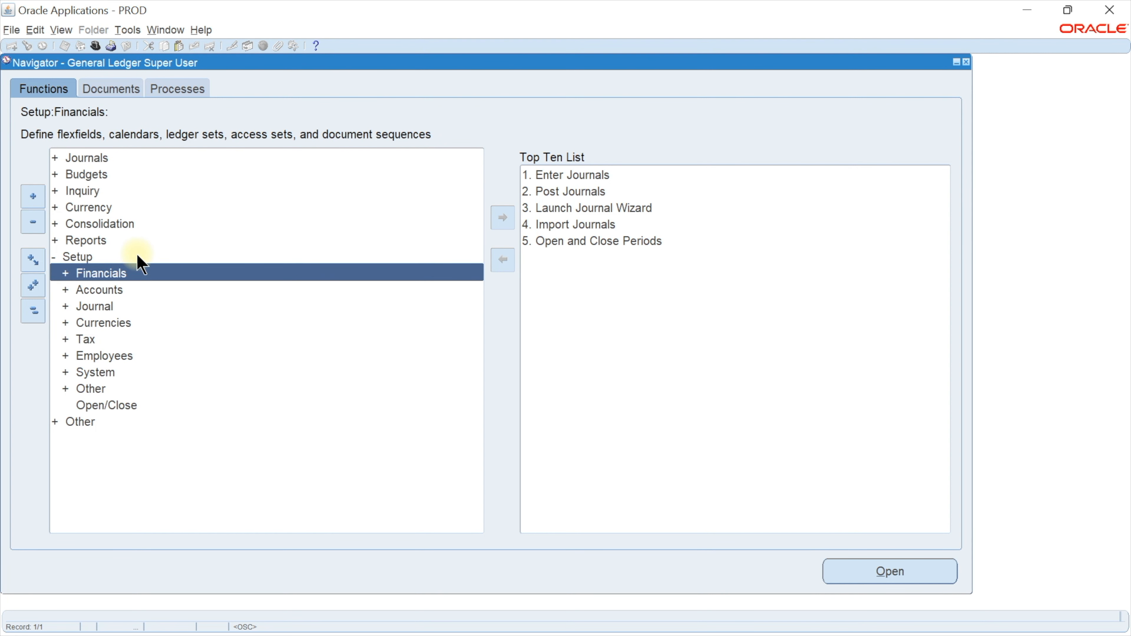
double_click(137, 258)
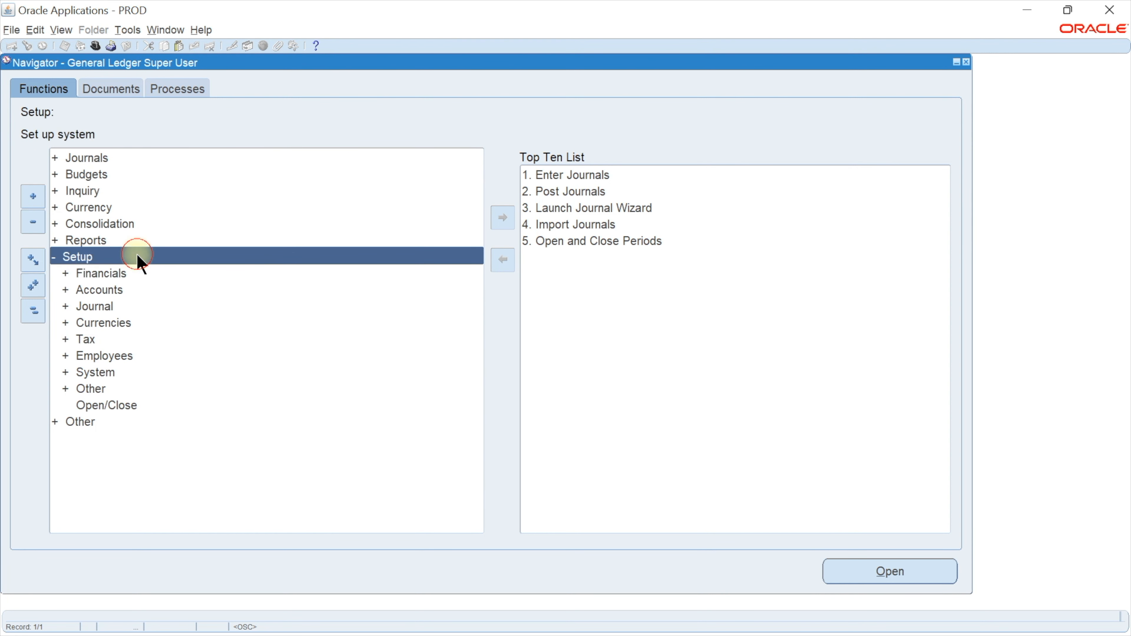
Switch the responsibility to Payables Manager
click(91, 45)
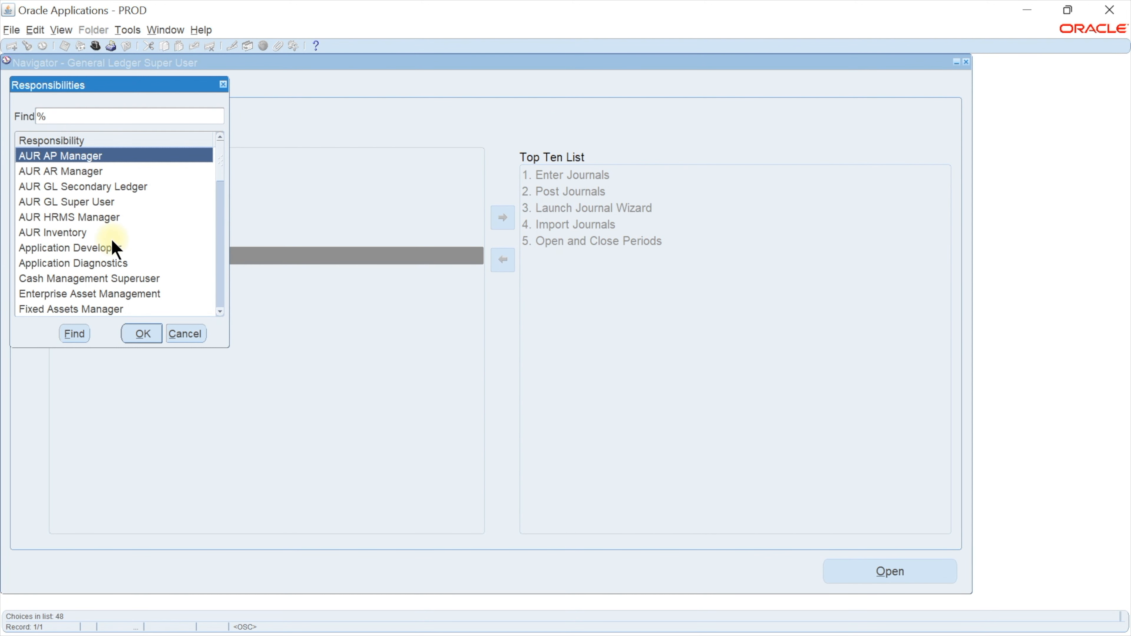
text(p)
double_click(118, 156)
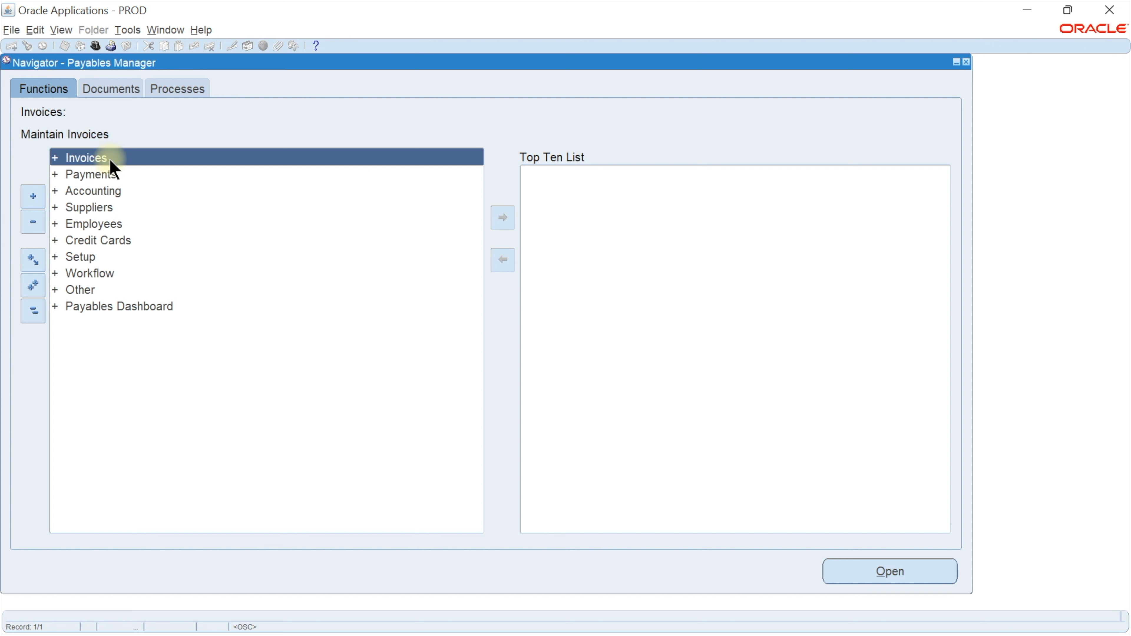
Open the Invoices entry form from the Invoices branch and find all invoices without any search criteria
double_click(109, 158)
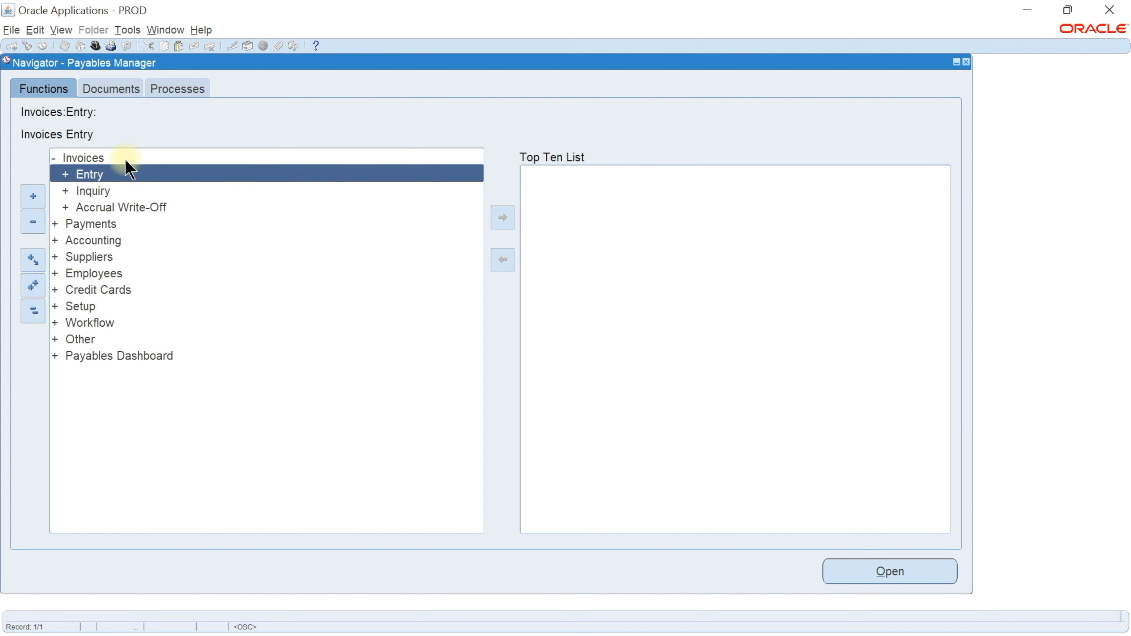
double_click(165, 173)
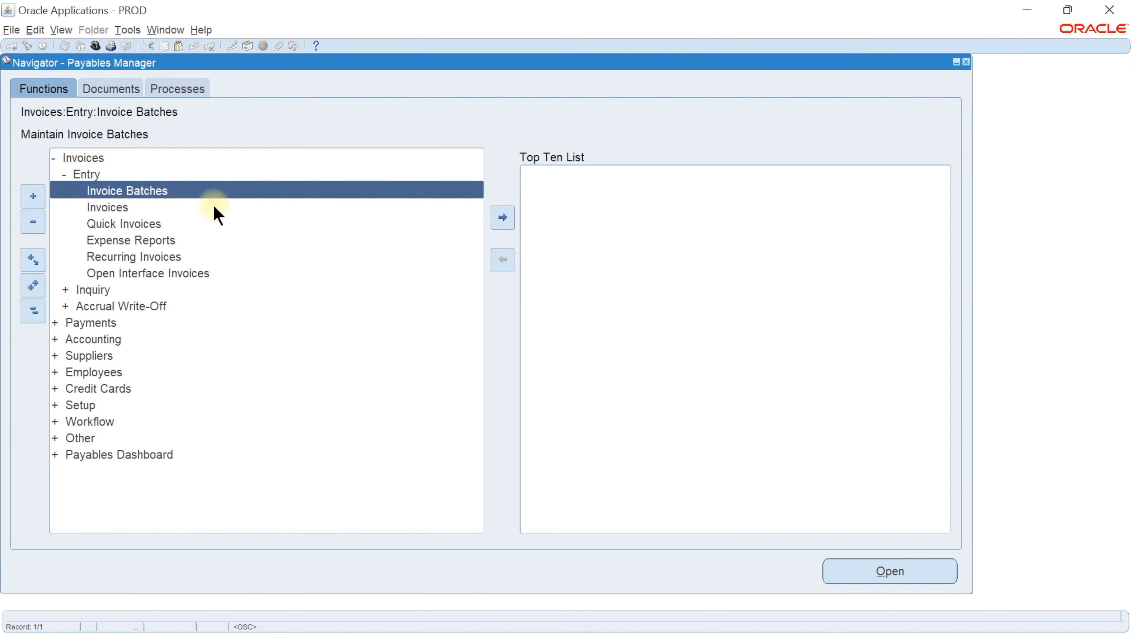
double_click(142, 208)
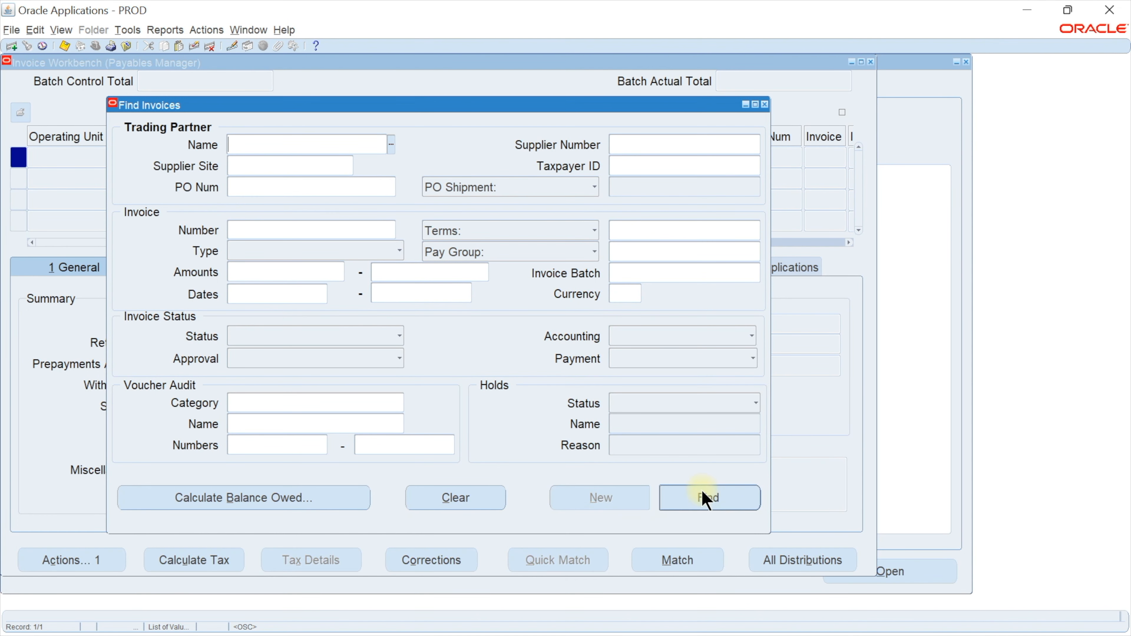
click(706, 498)
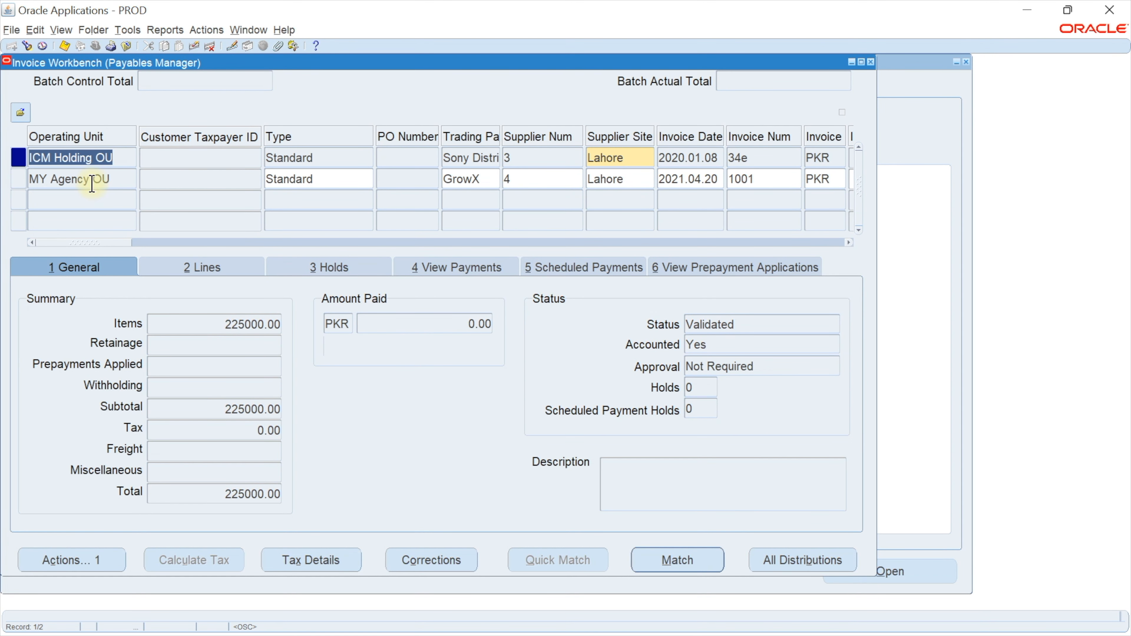
Compare the summary amounts and status of the ICM Holding OU and MY Agency OU invoices in the Invoice Workbench
click(107, 178)
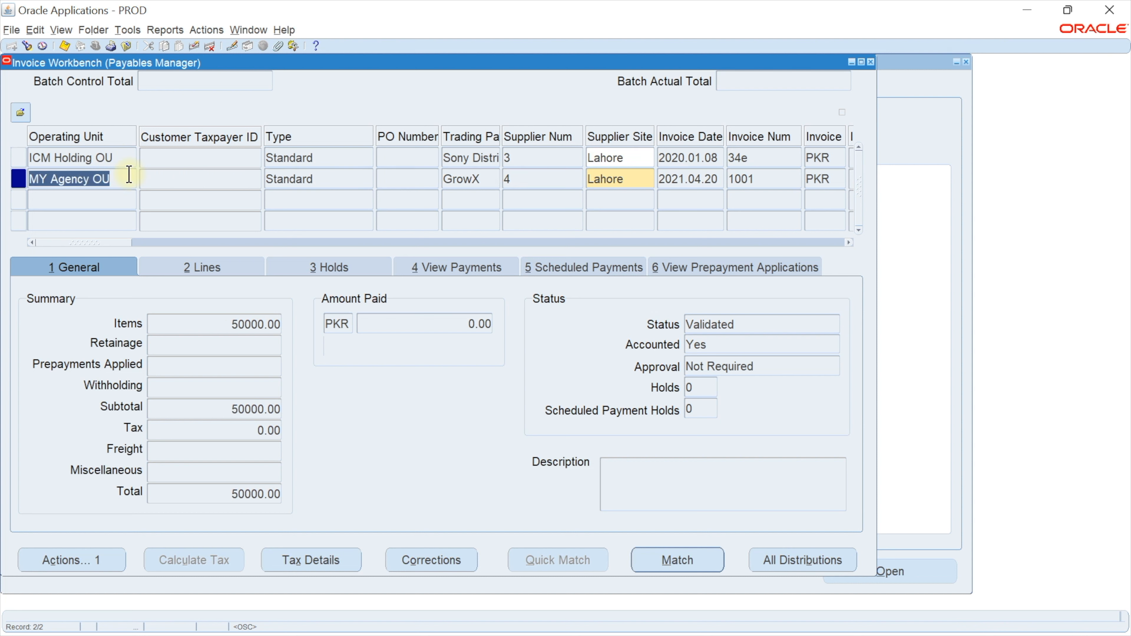
click(101, 158)
click(102, 177)
click(102, 162)
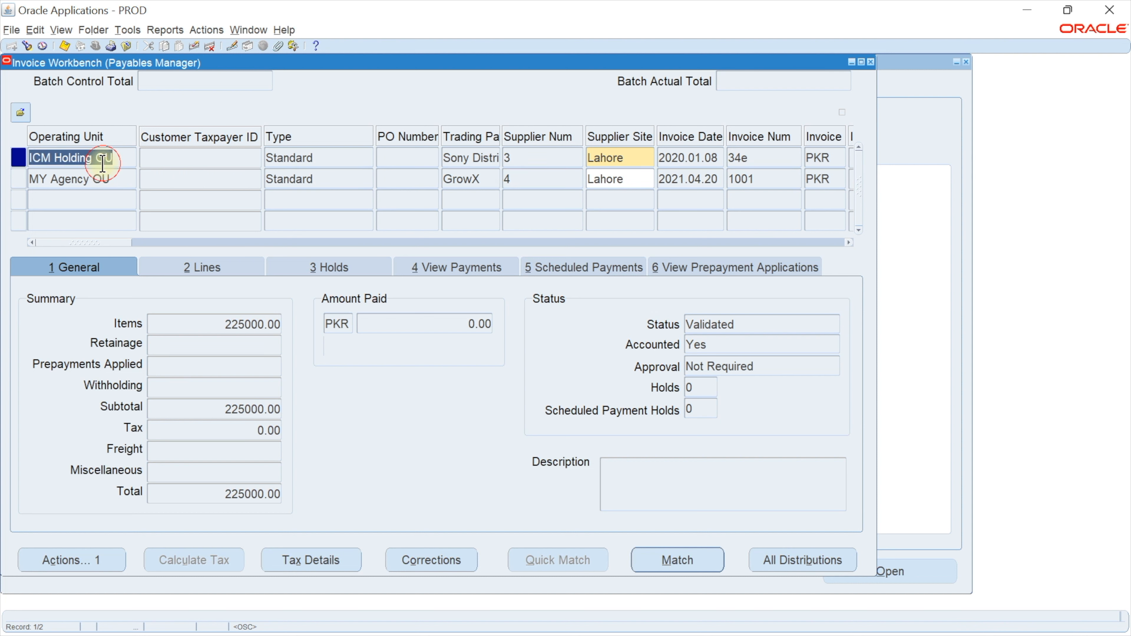
click(101, 178)
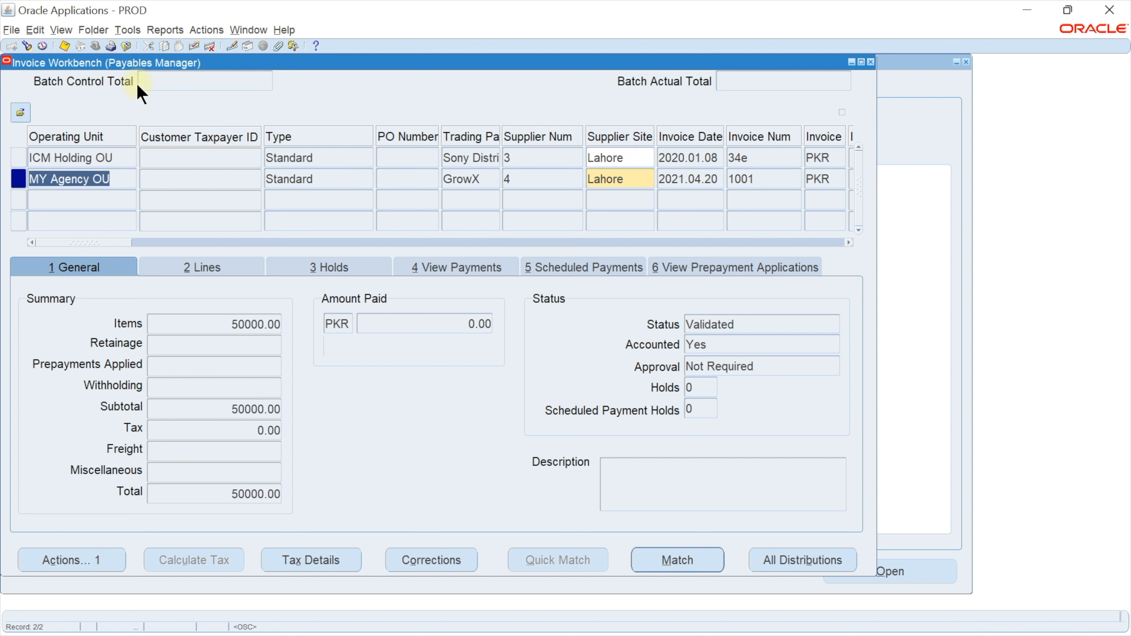
click(106, 159)
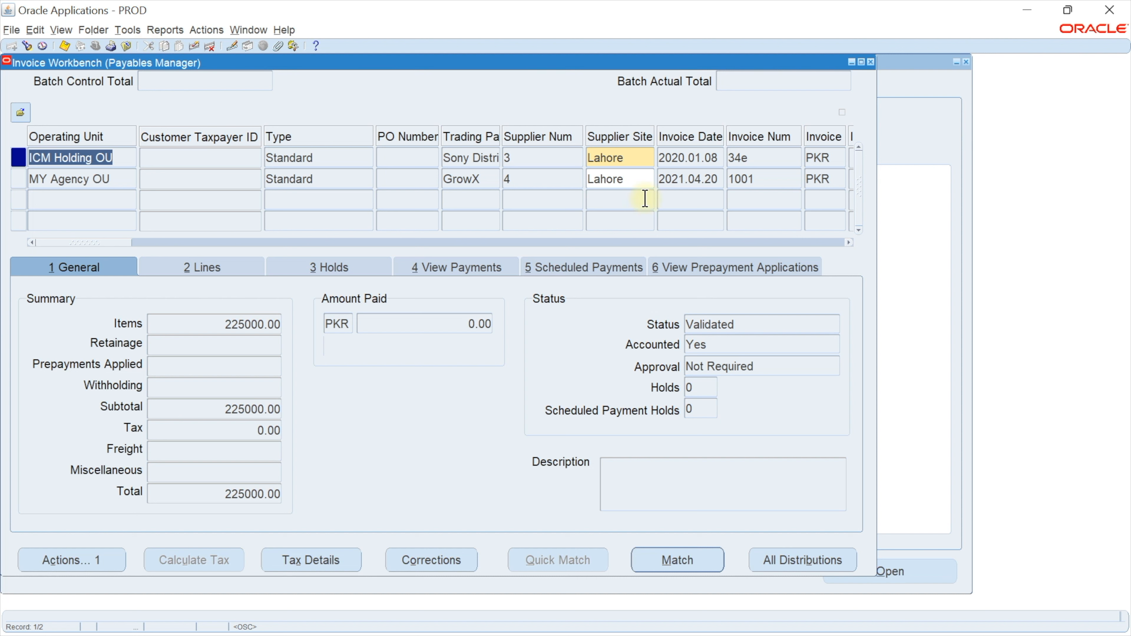
Clear the MY Agency OU invoice record from the form, and try to delete the ICM Holding OU invoice
click(625, 178)
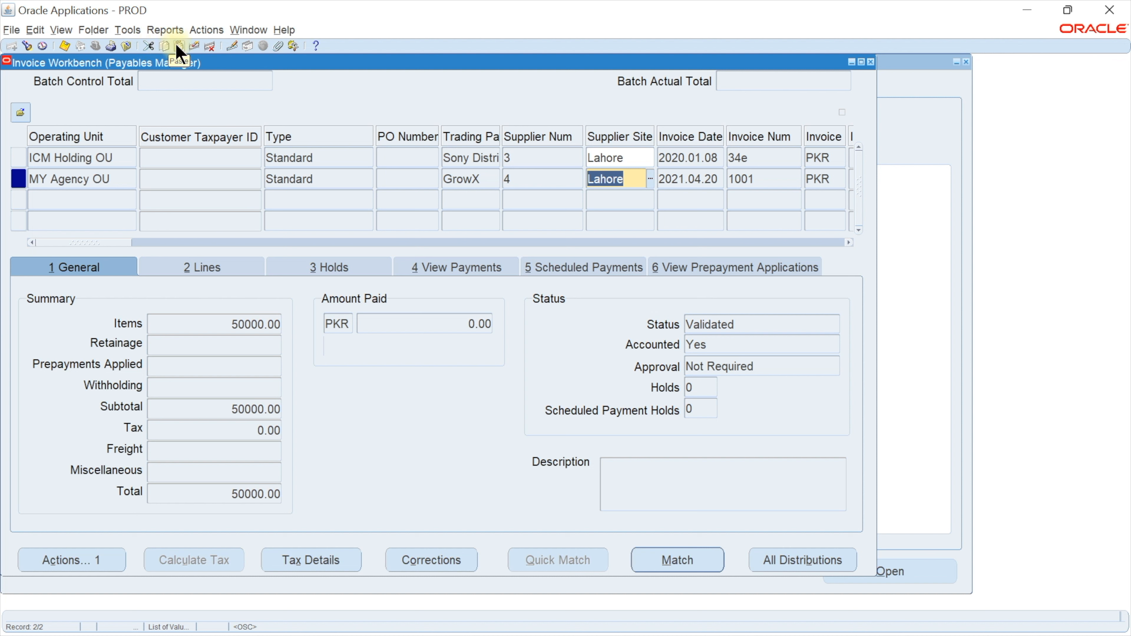
click(195, 47)
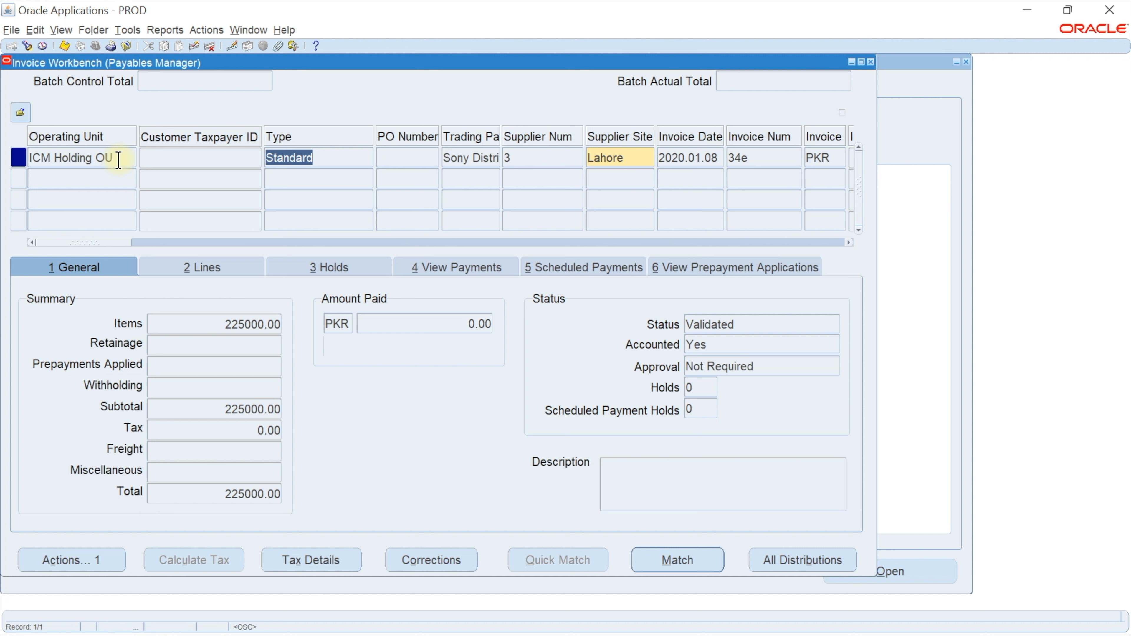
click(209, 46)
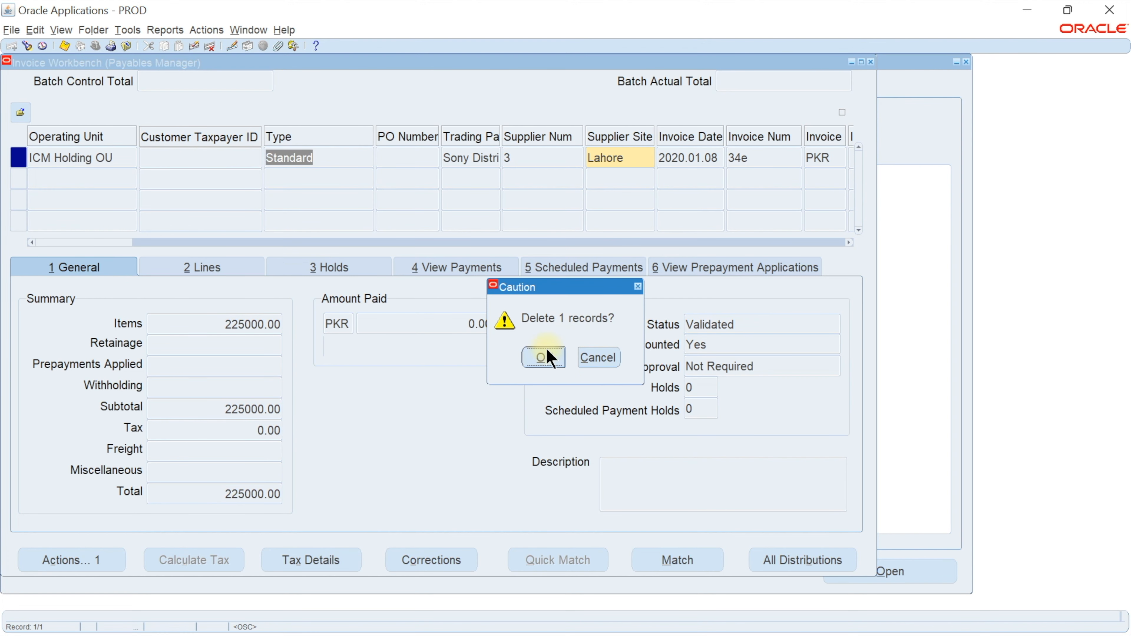
click(544, 358)
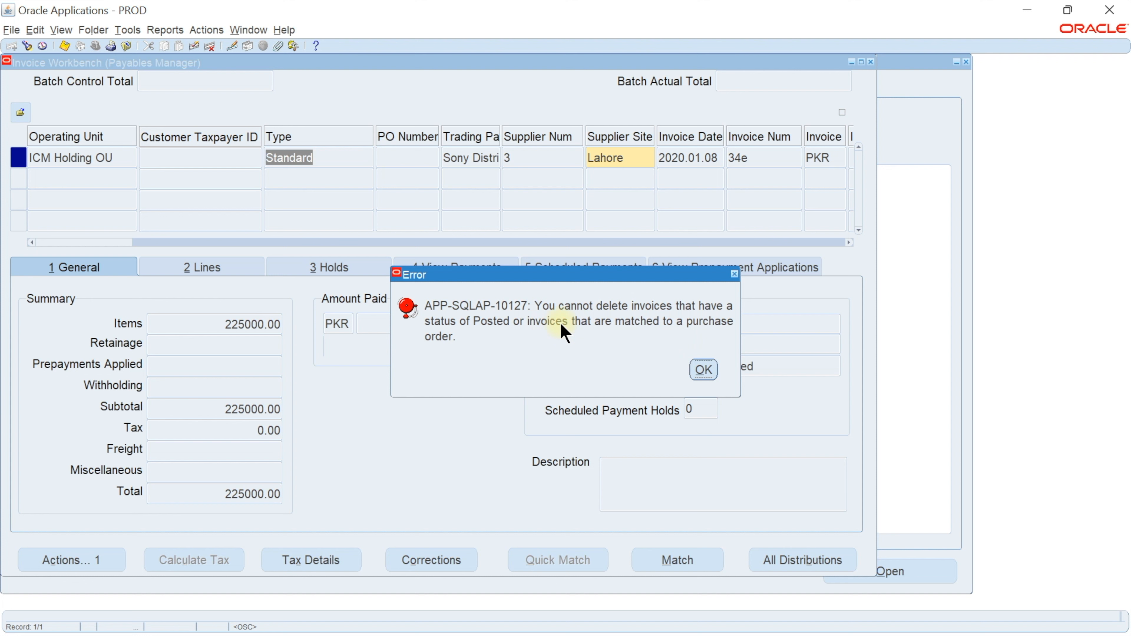
click(704, 370)
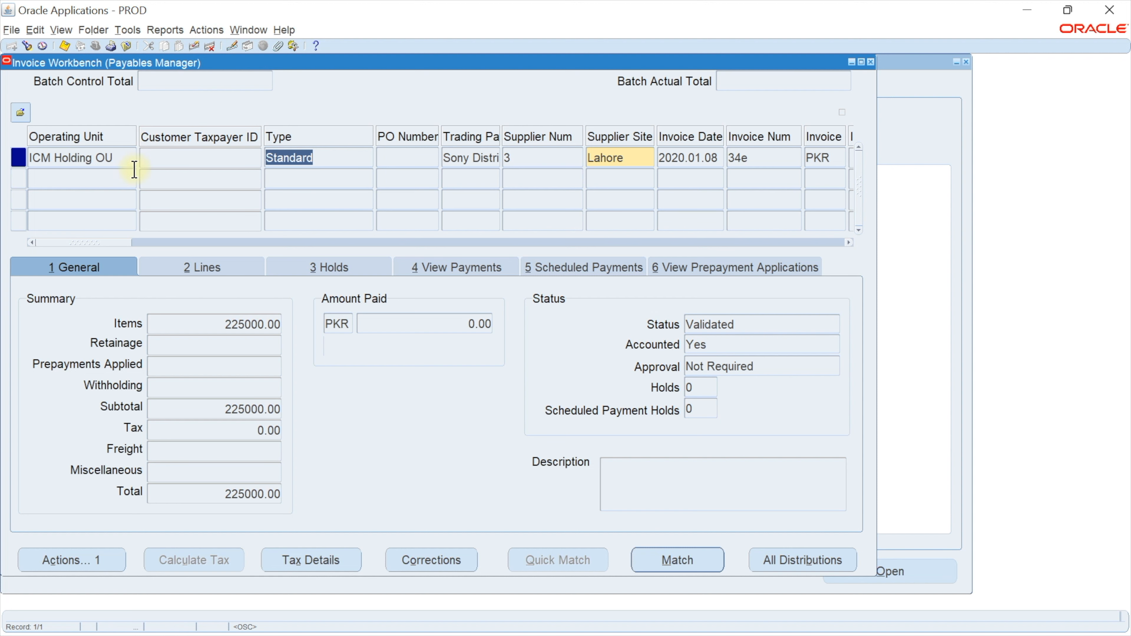
Close the Invoice Workbench, reopen the Invoices entry form, and find all invoices again
click(93, 176)
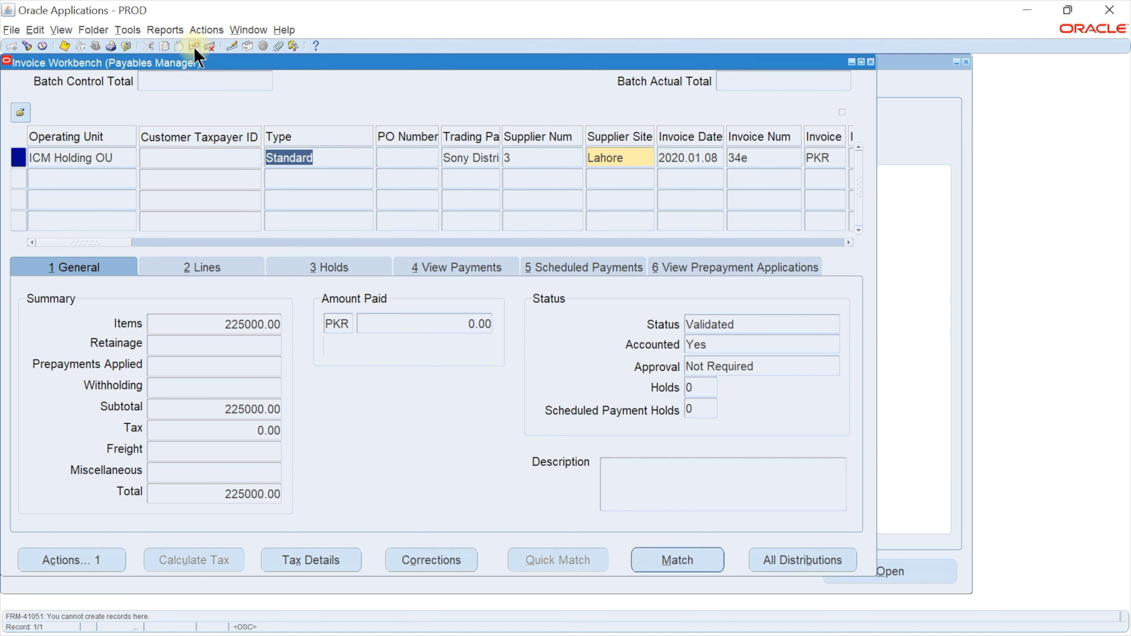
click(130, 47)
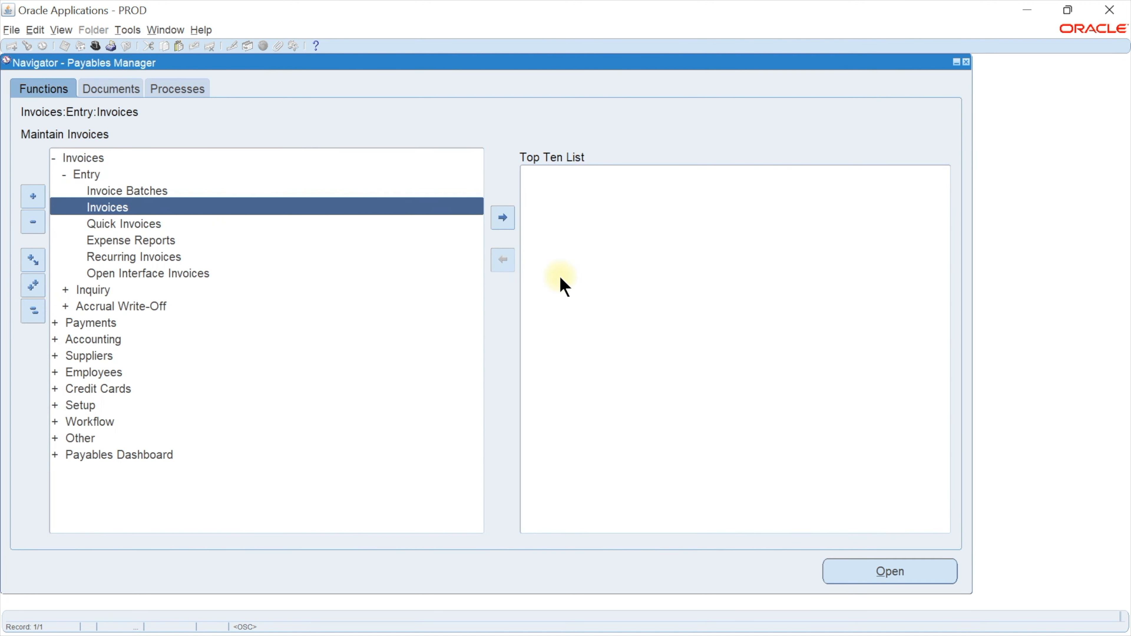
double_click(177, 207)
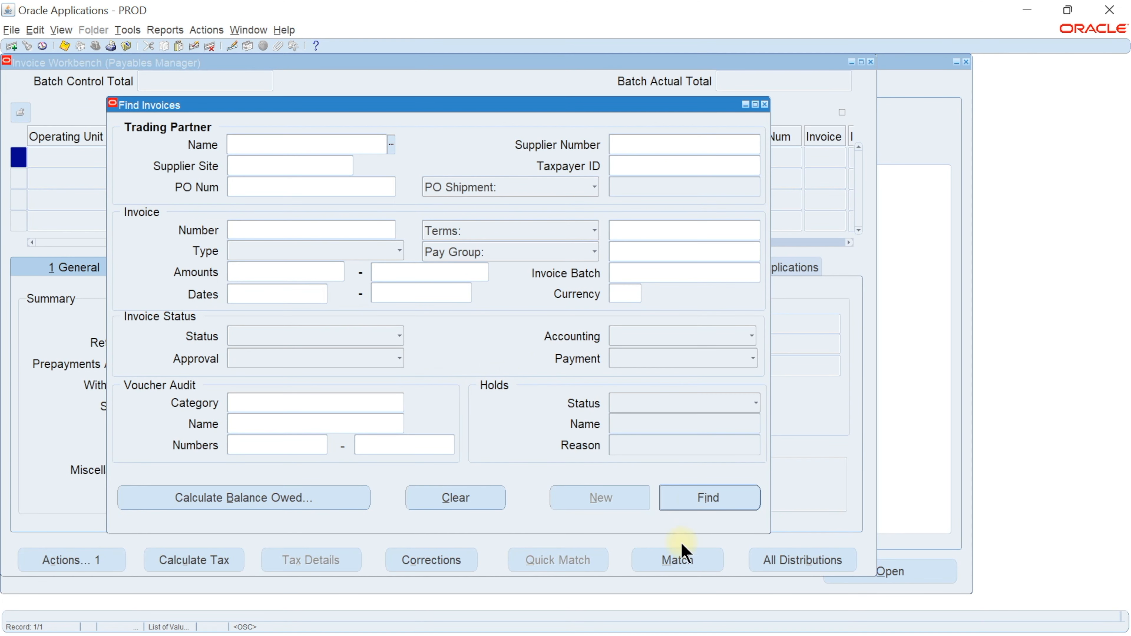
click(706, 498)
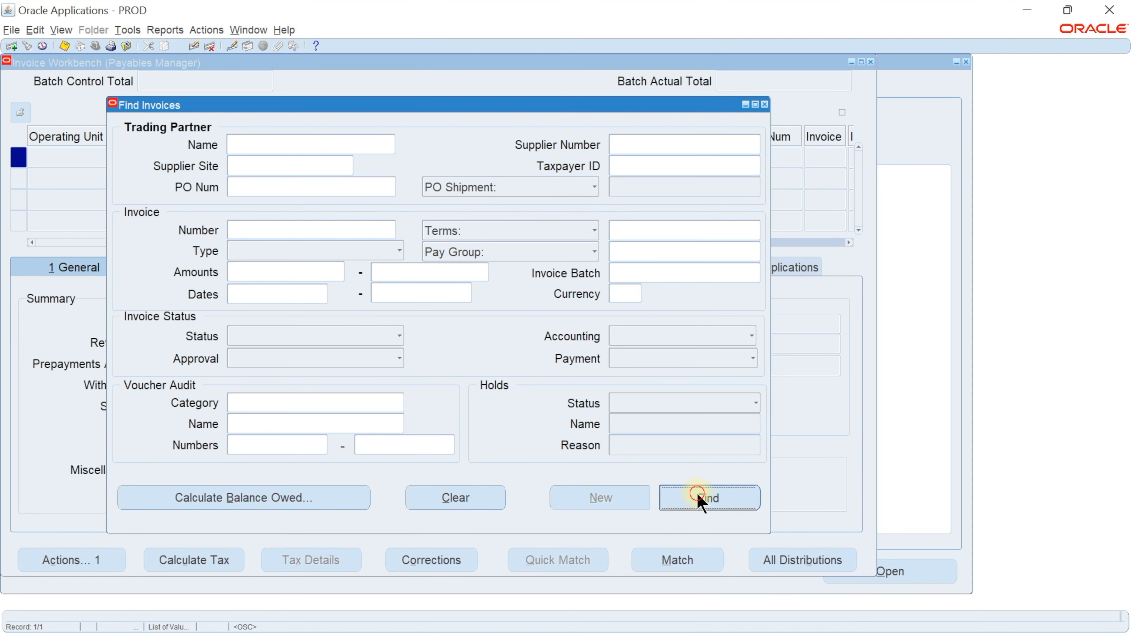
click(107, 202)
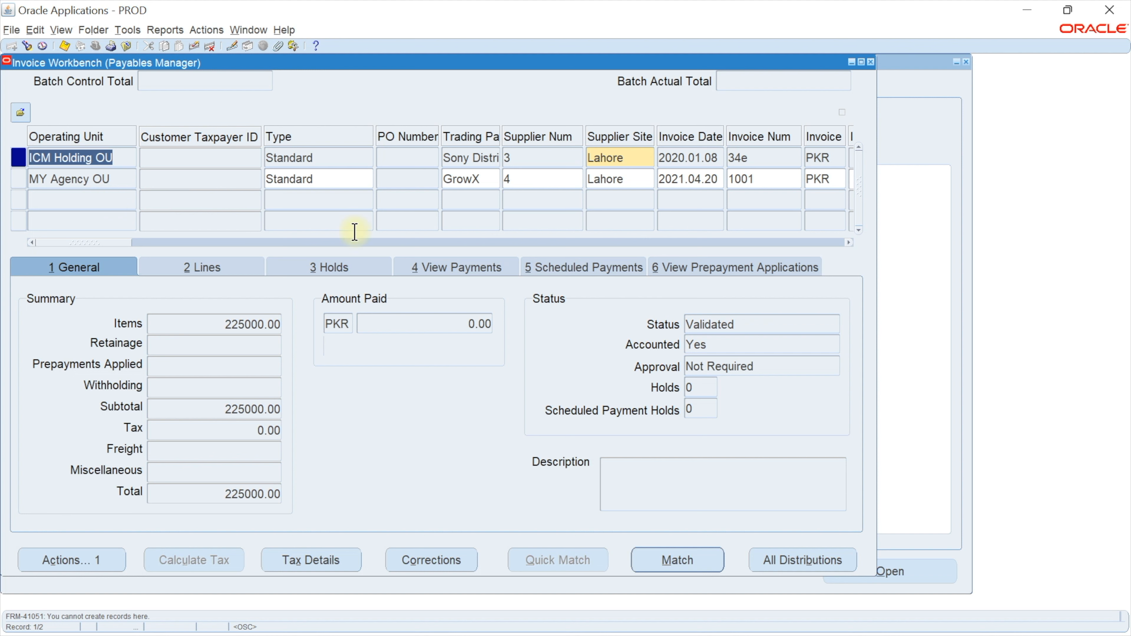
View the Editor for the MY Agency OU invoice's supplier site and its Search/Replace window, closing both without changes
click(303, 178)
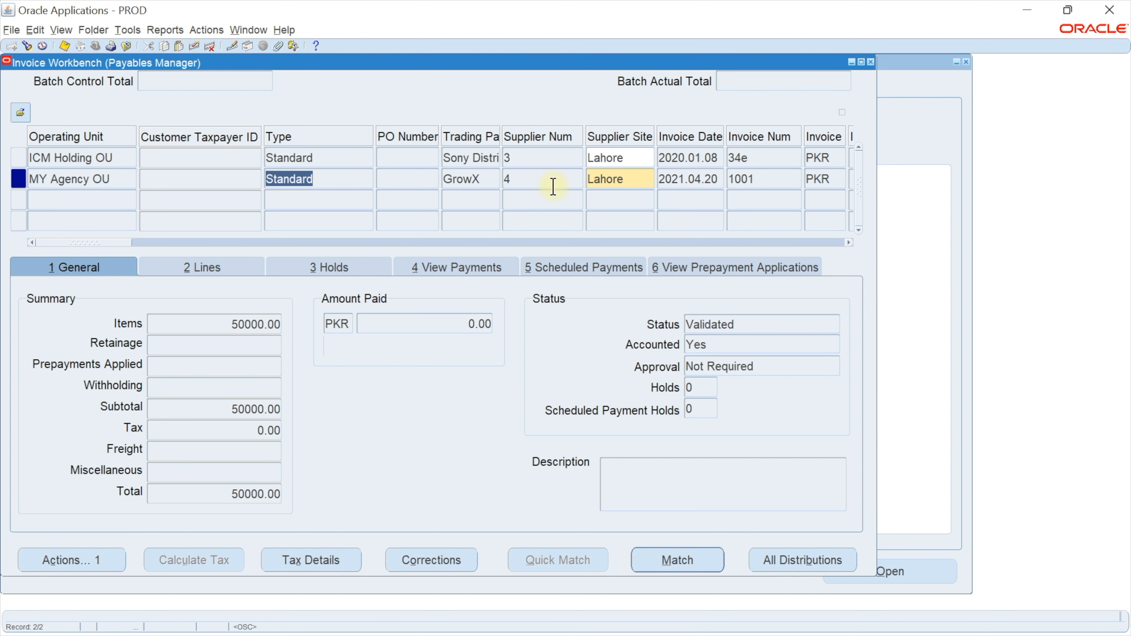
click(619, 178)
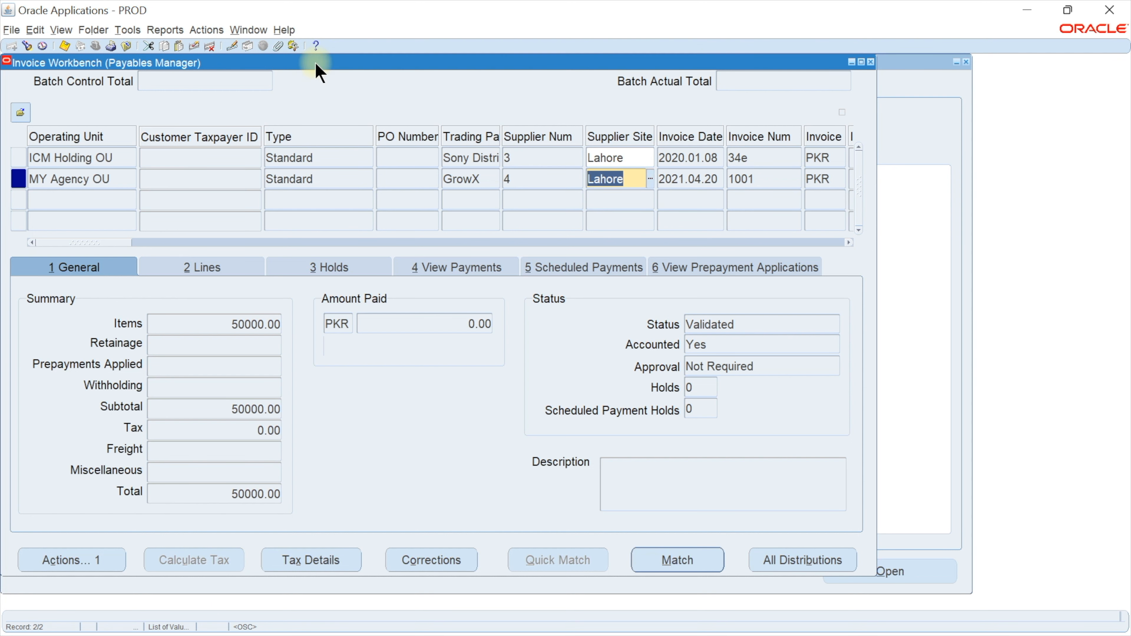
click(231, 46)
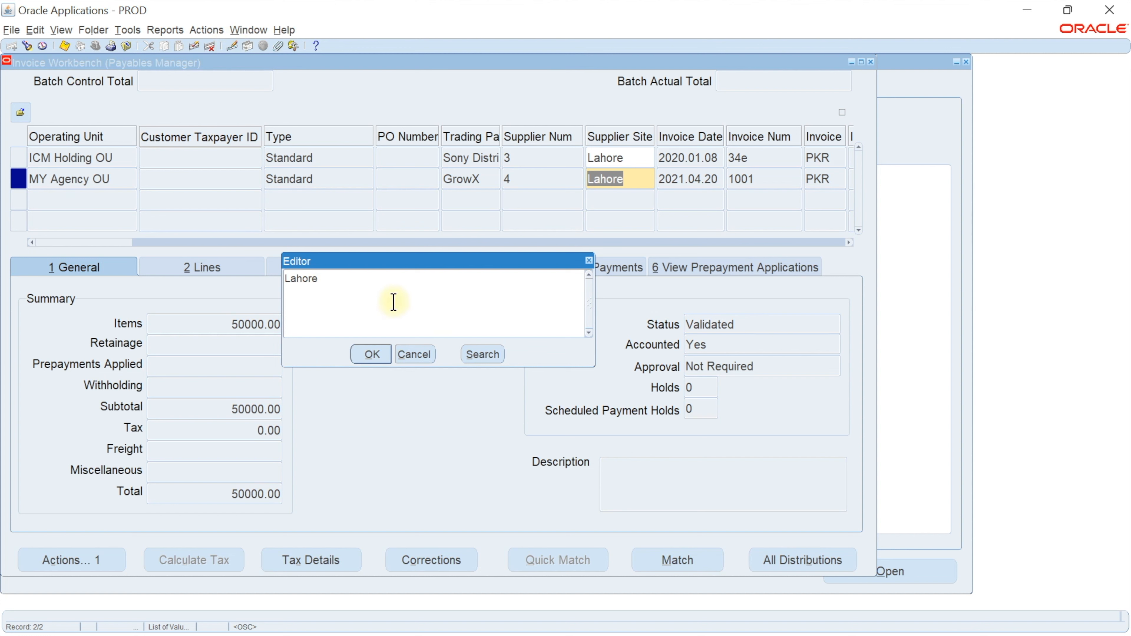
click(479, 356)
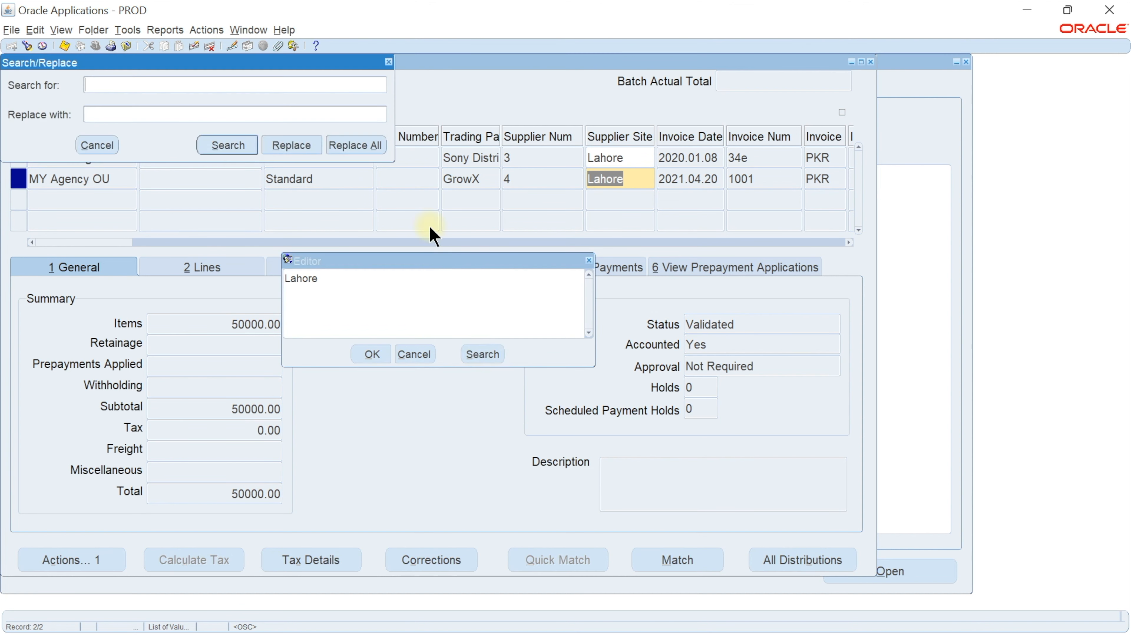
click(389, 62)
click(429, 356)
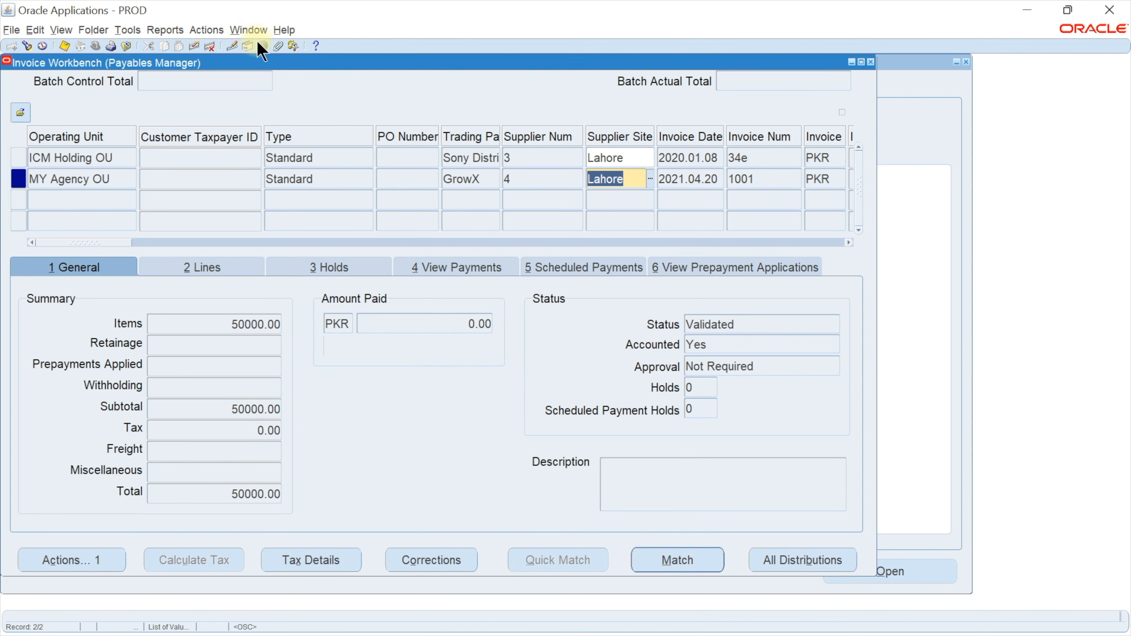
Add an attachment to the MY Agency OU invoice with category Miscellaneous and data type File, and answer Yes to the upload question
click(279, 46)
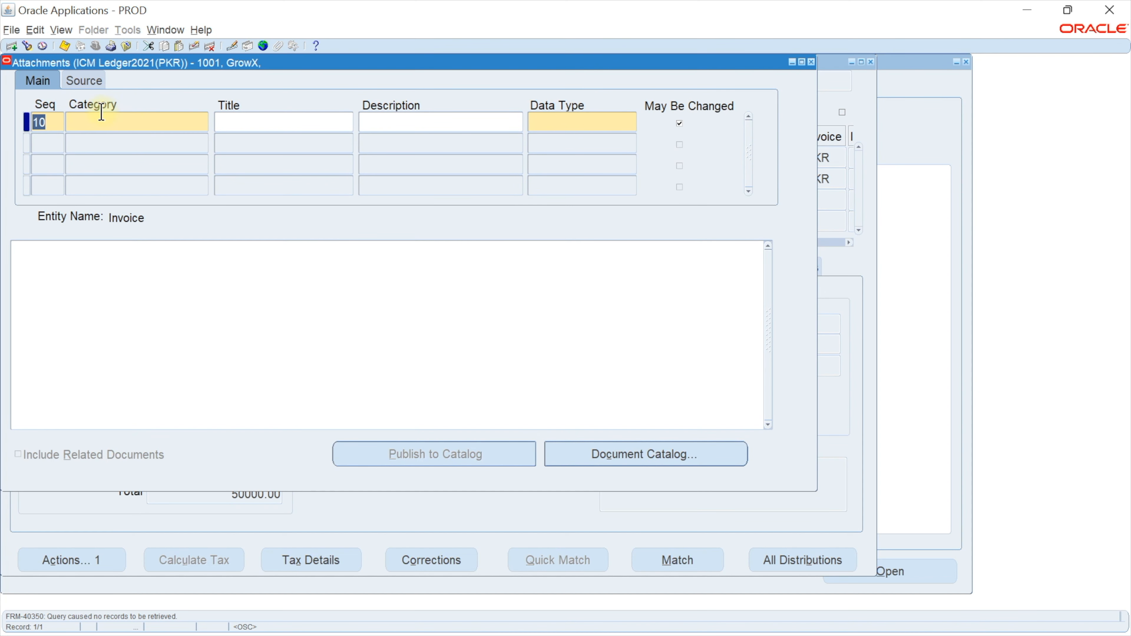
click(102, 119)
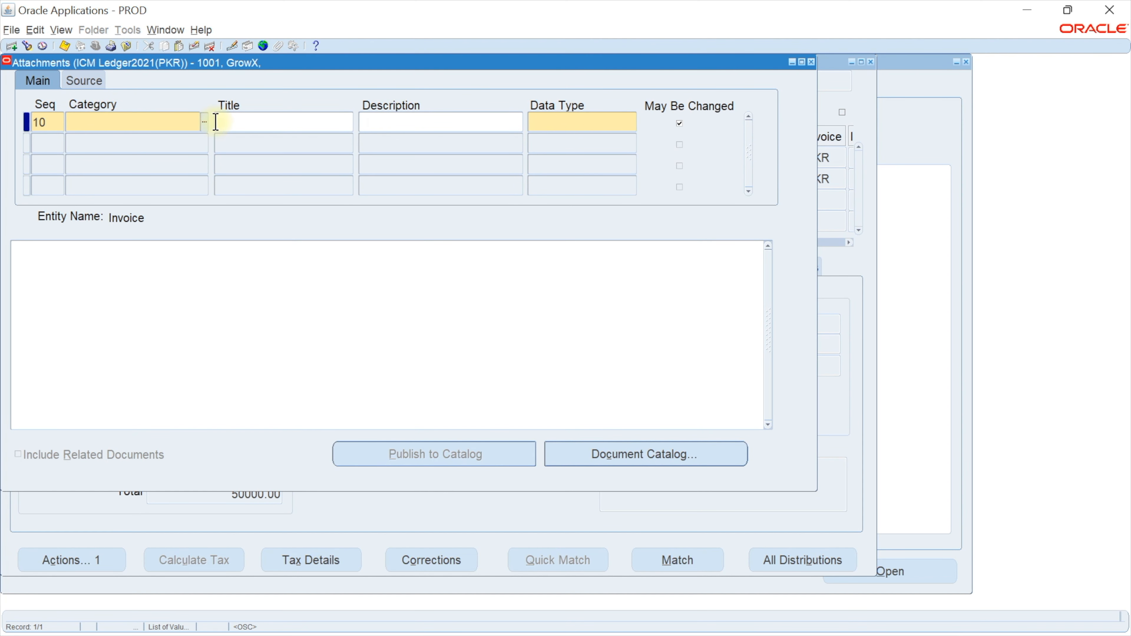
click(201, 120)
double_click(114, 243)
click(562, 118)
click(633, 124)
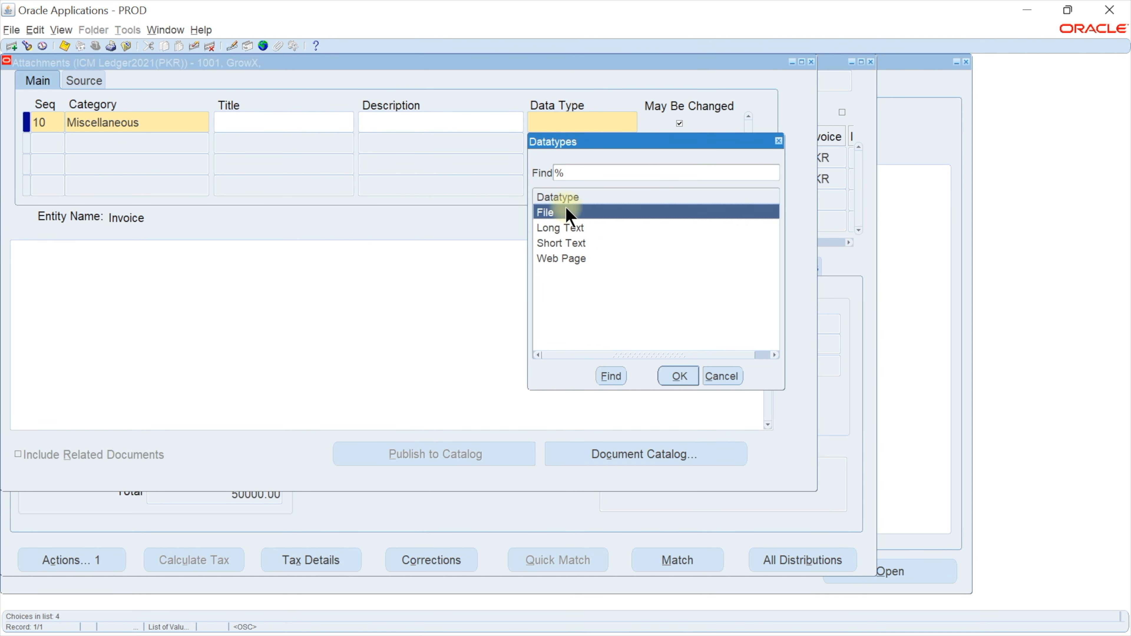
double_click(567, 212)
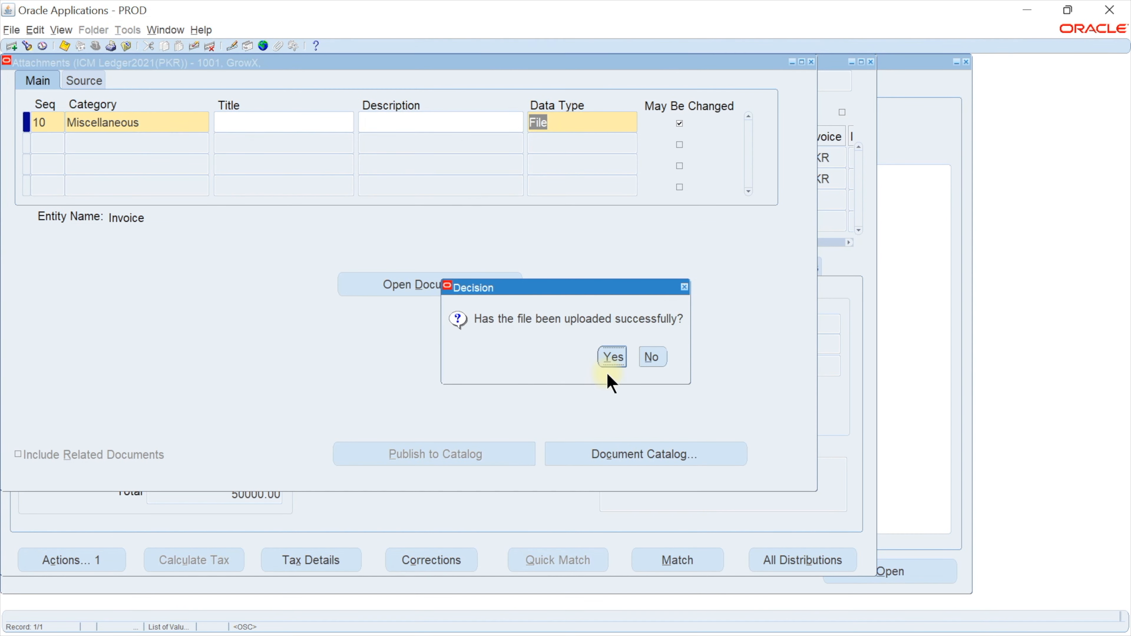
click(612, 356)
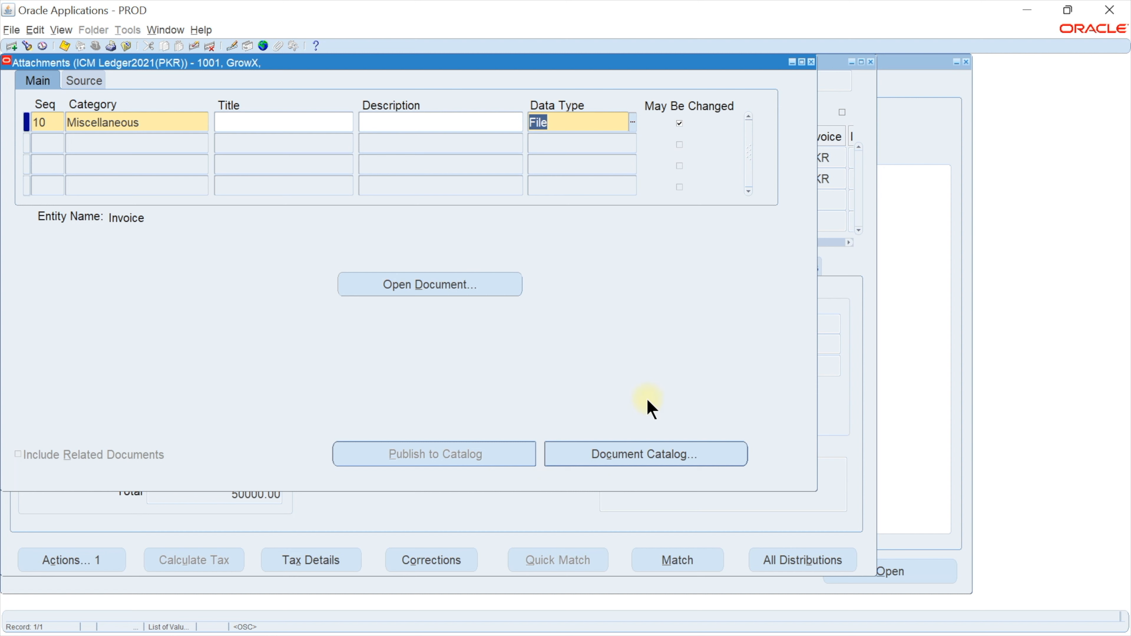
Switch to the browser's File Upload page, submit the linkedin script file from the nested Desktop folder, and return to the Attachments form
key(alt+Tab)
click(95, 131)
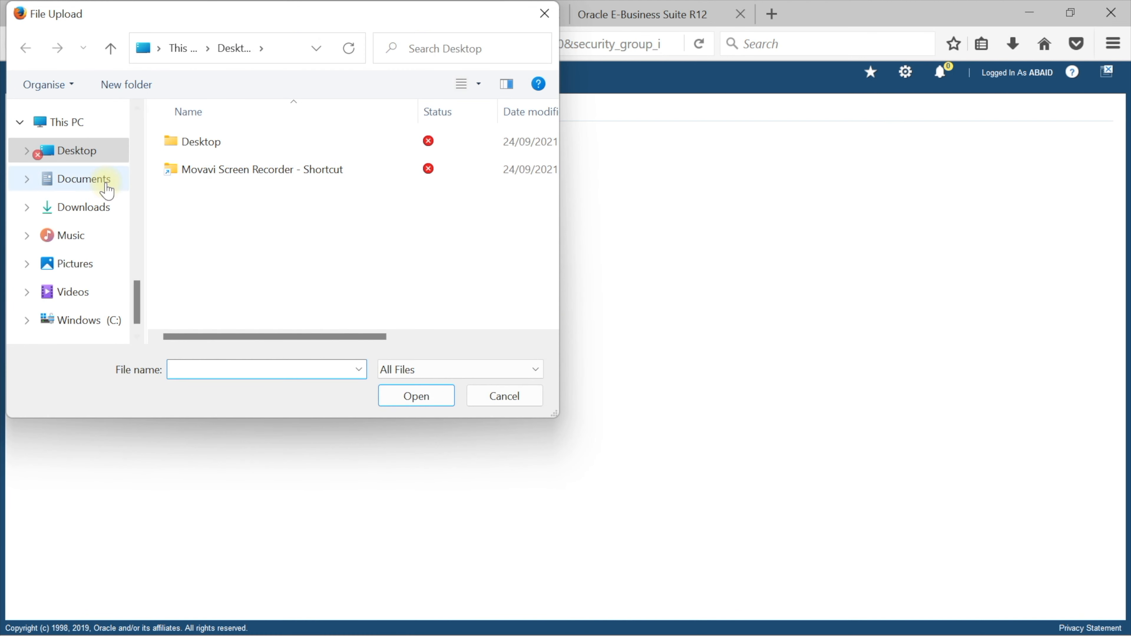
click(202, 138)
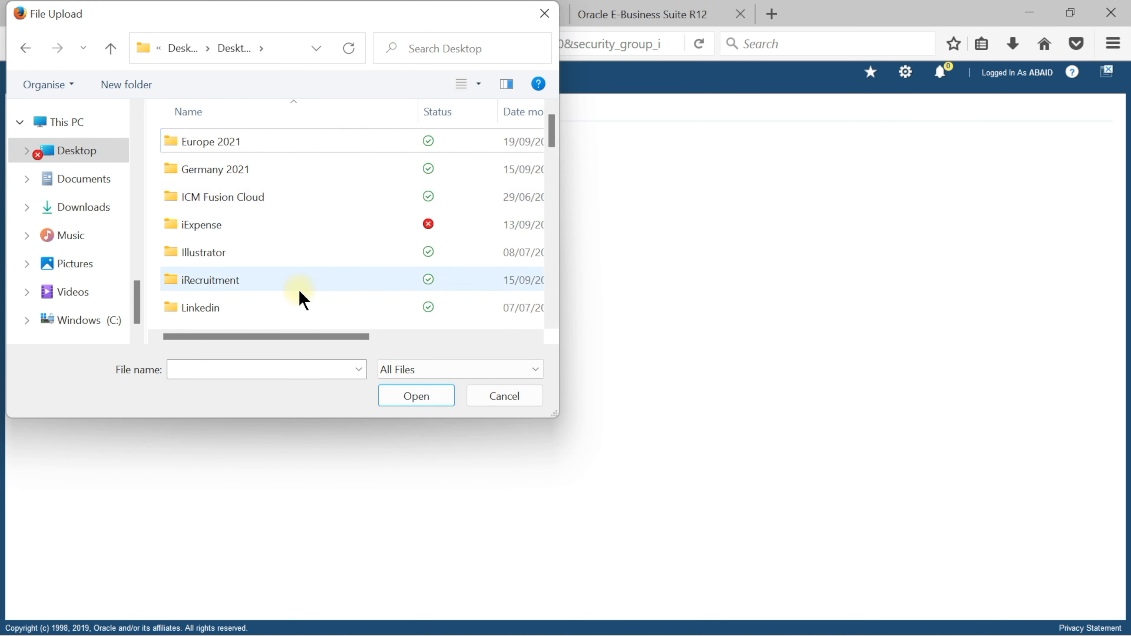
scroll(299, 285, down, 10)
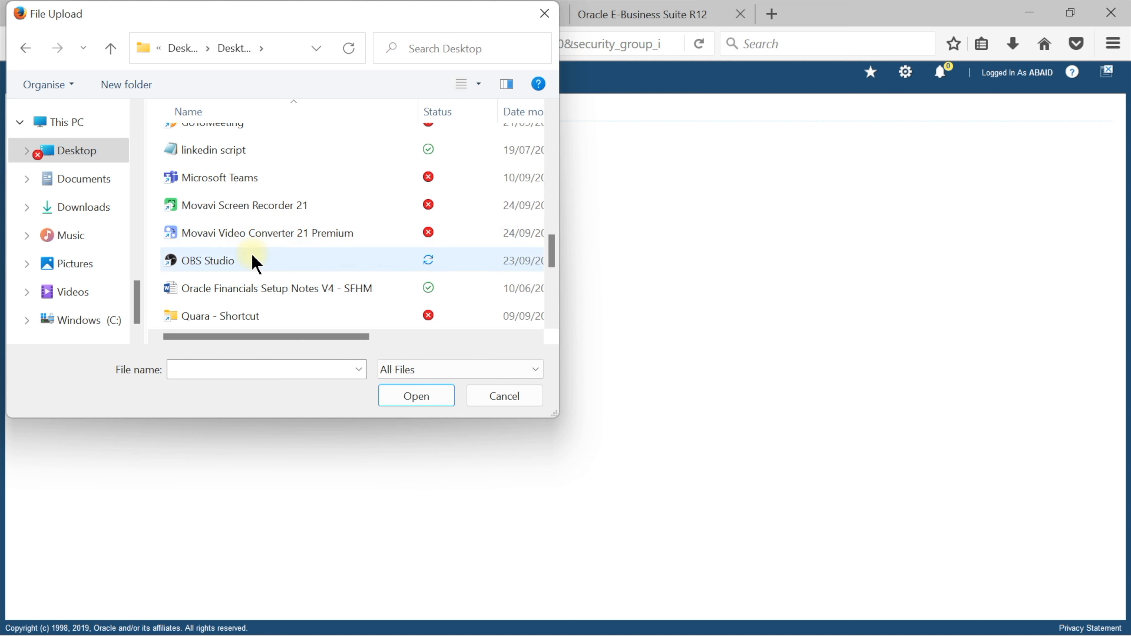
double_click(218, 150)
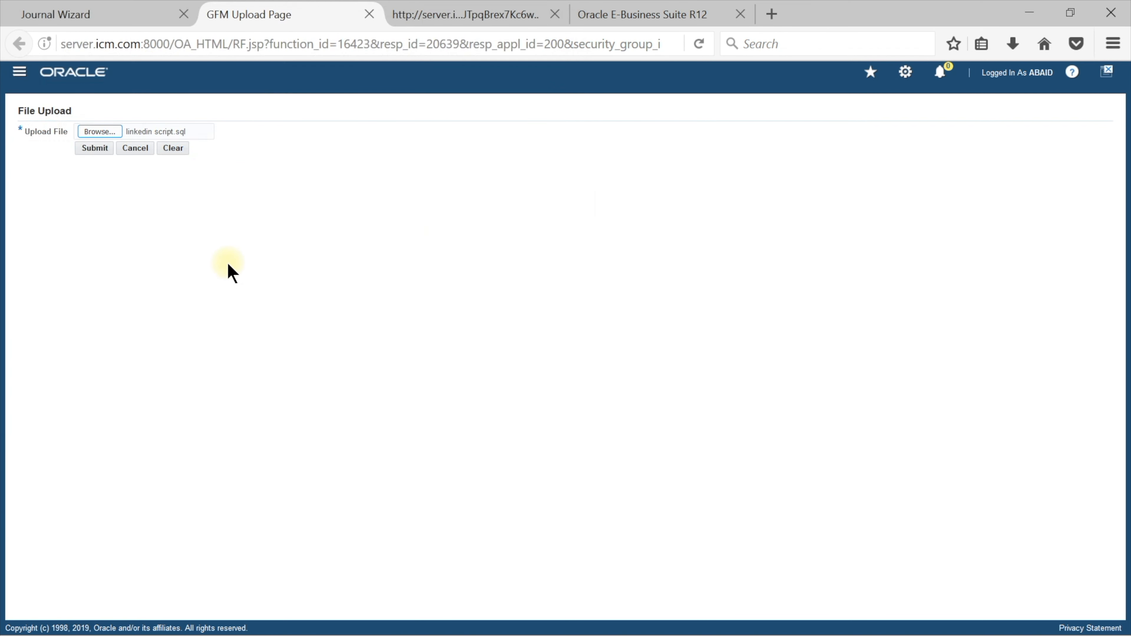
click(95, 151)
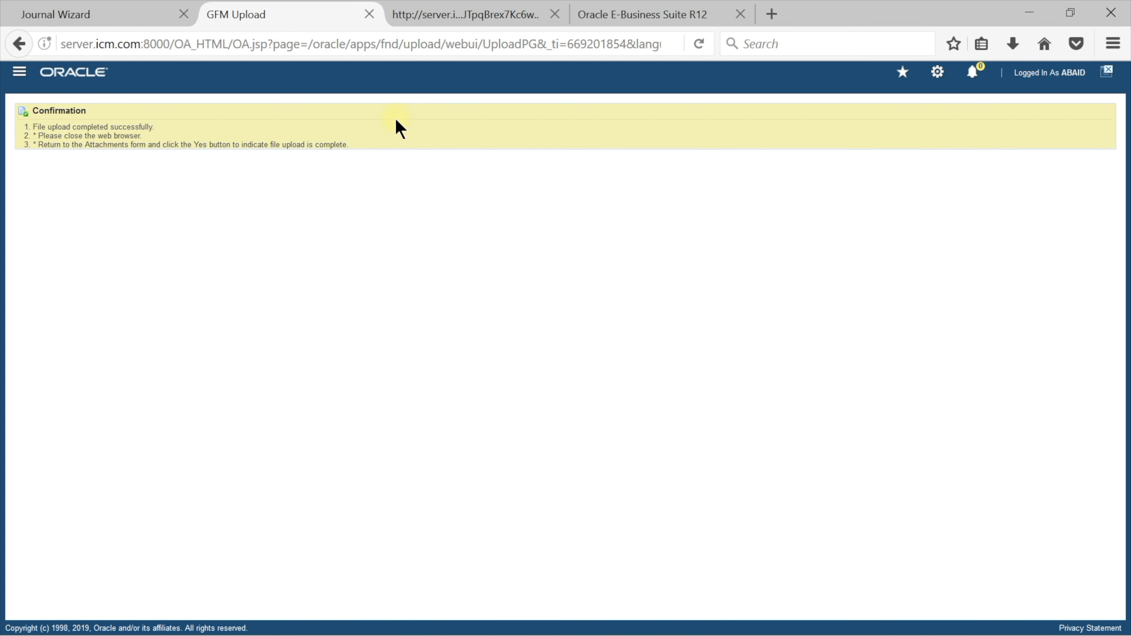
key(alt+Tab)
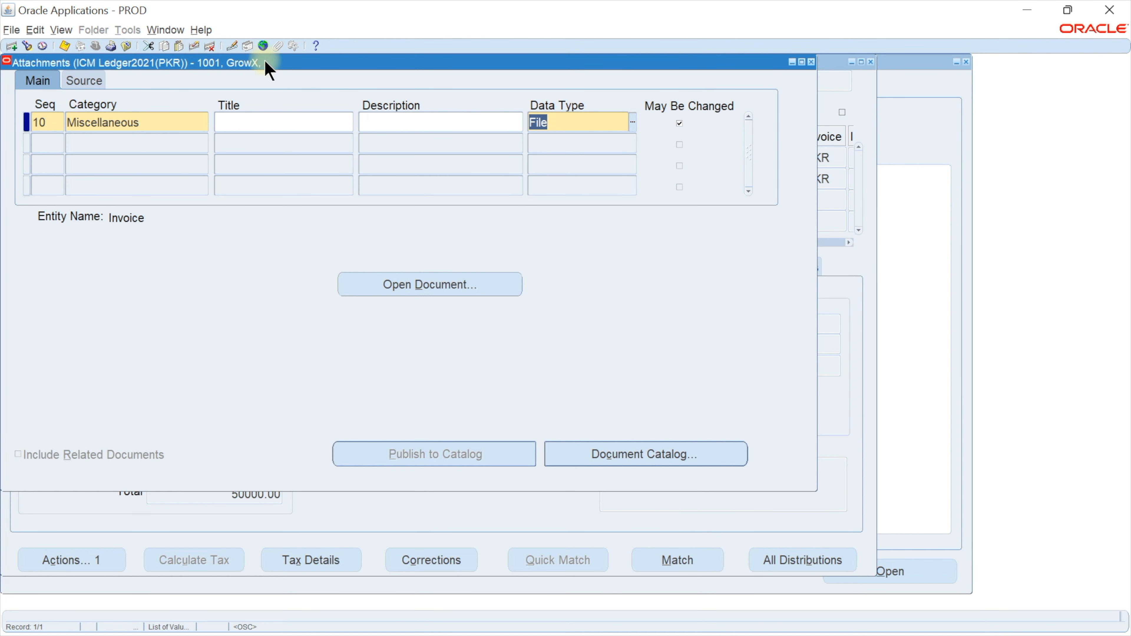
Close the Attachments form and the Invoice Workbench, and collapse the Invoices branch in the Navigator
click(812, 62)
click(656, 367)
click(656, 367)
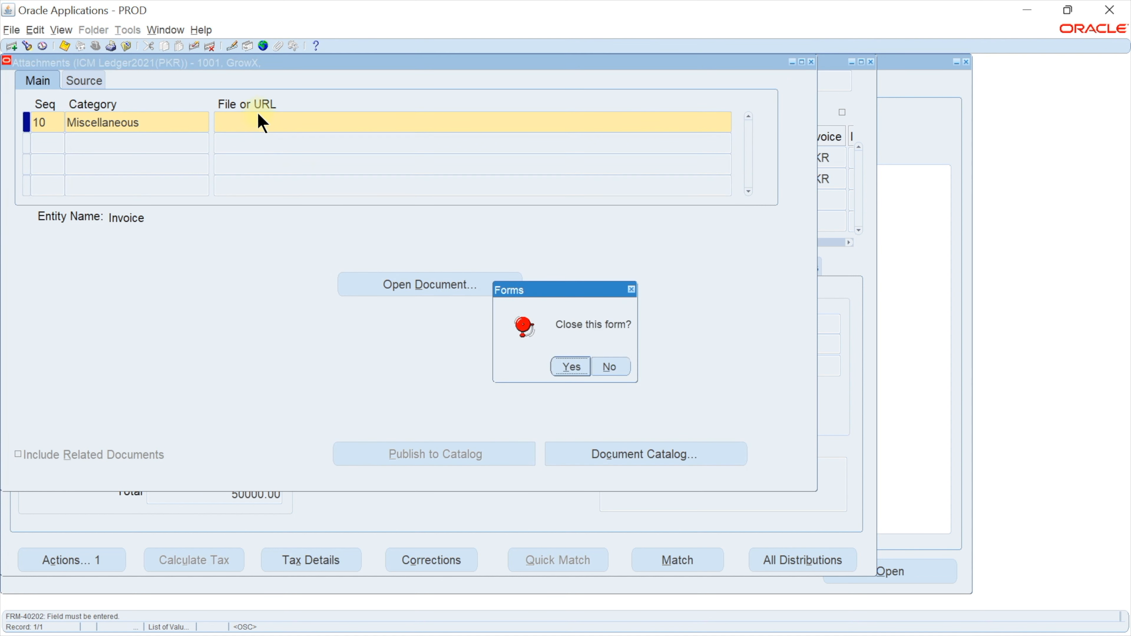
click(572, 366)
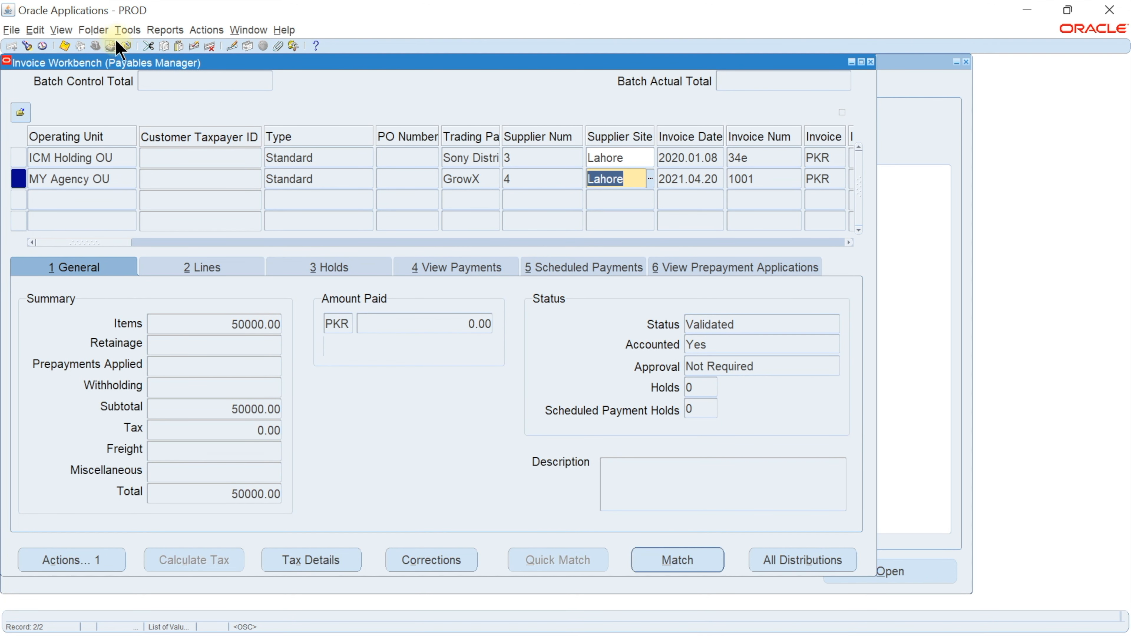
click(126, 46)
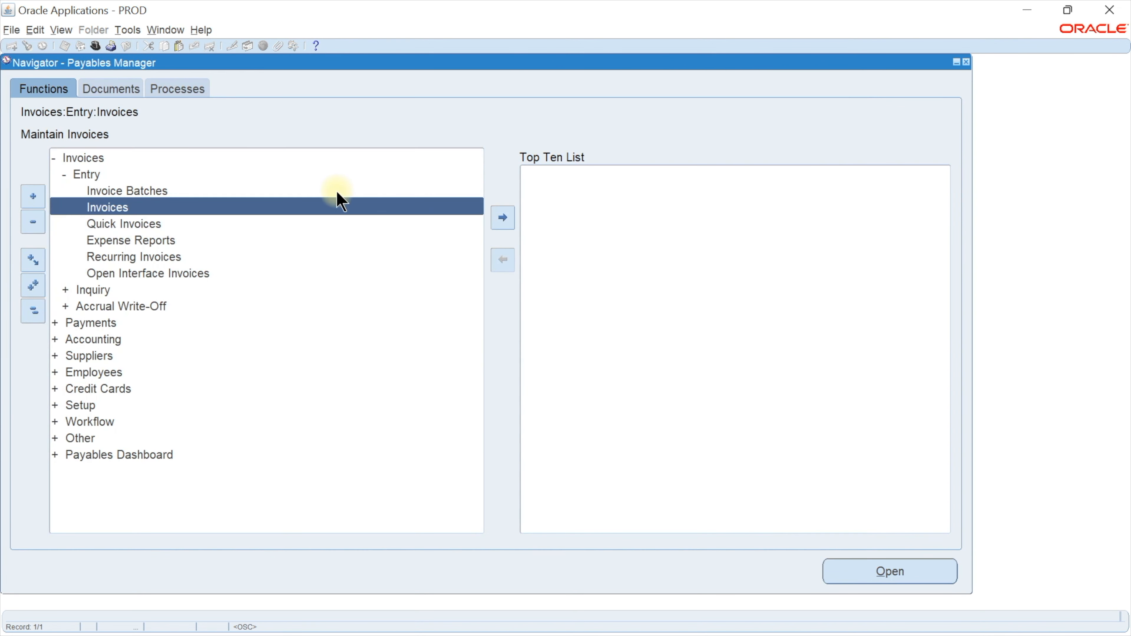
double_click(100, 157)
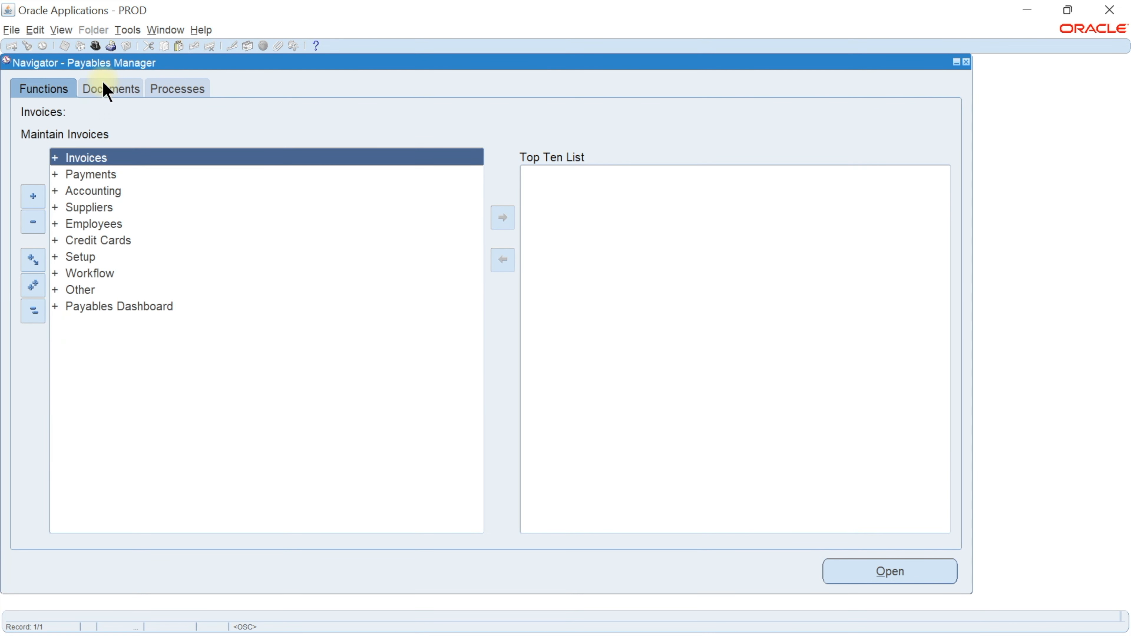
Switch to the Saudi HRMS Manager responsibility and open the Enter and Maintain form under People
click(95, 45)
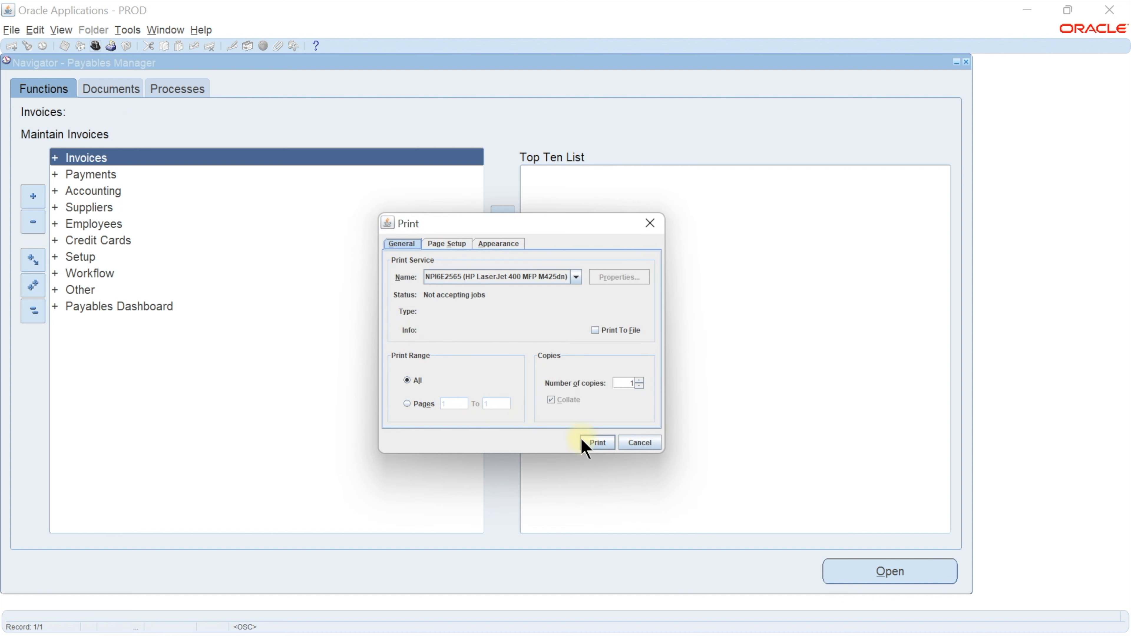
click(628, 447)
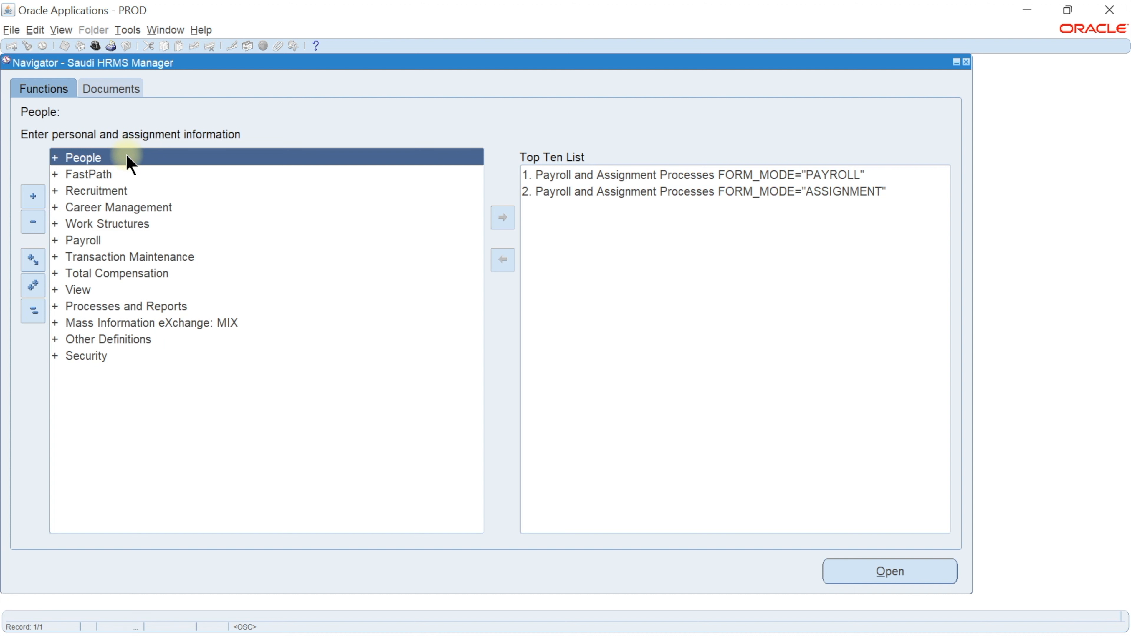
double_click(127, 158)
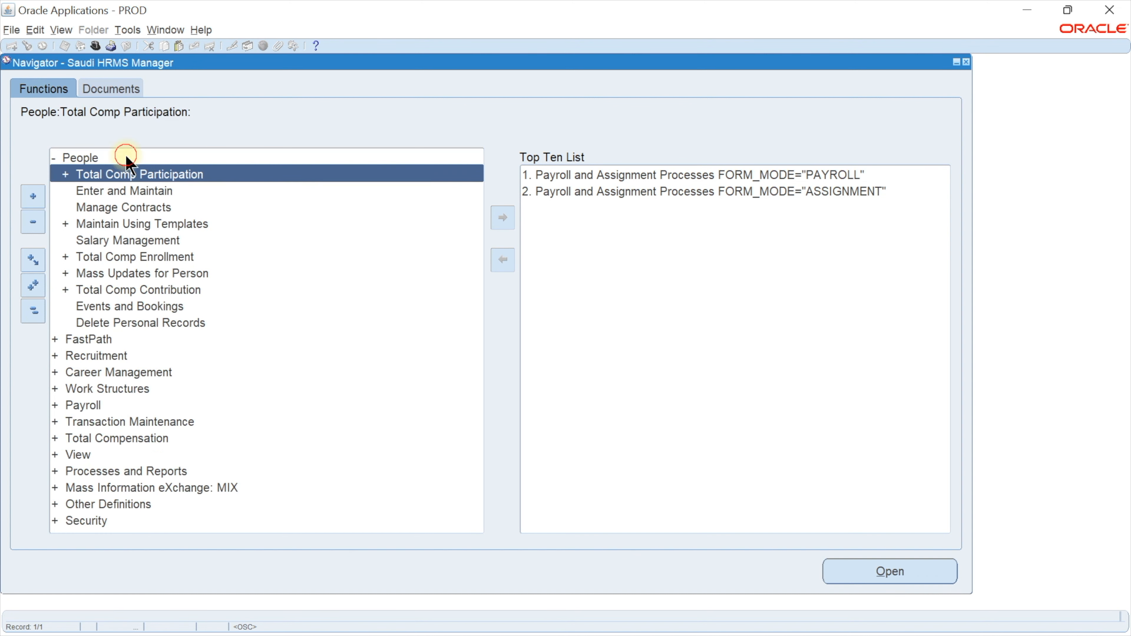
click(176, 190)
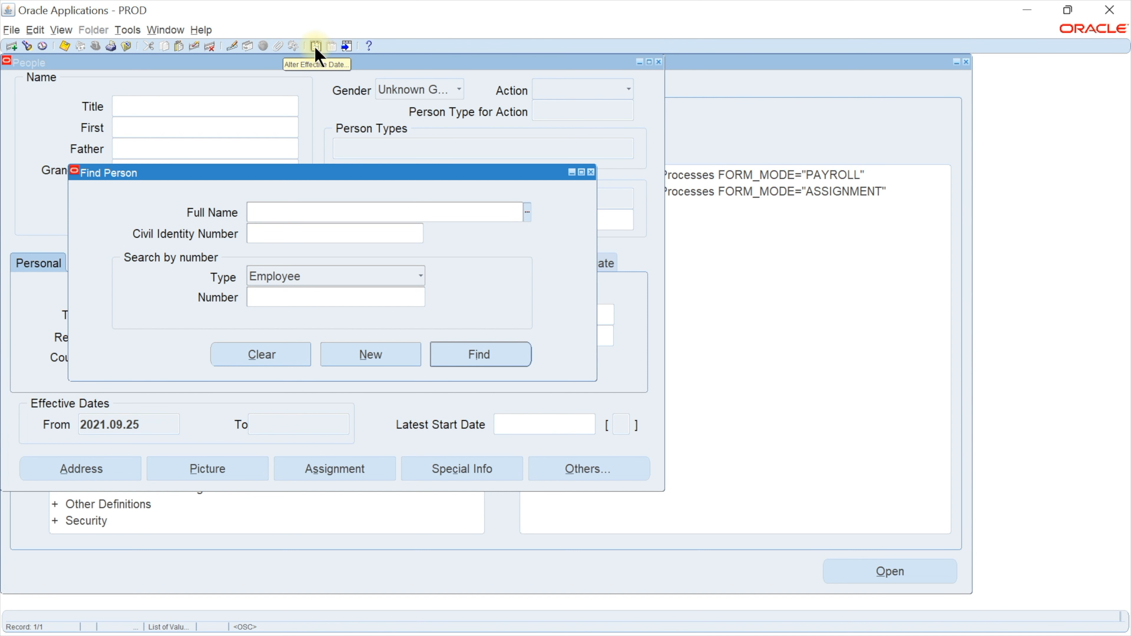
Alter the effective date of the People form to 2021.09.01 using the calendar
click(316, 46)
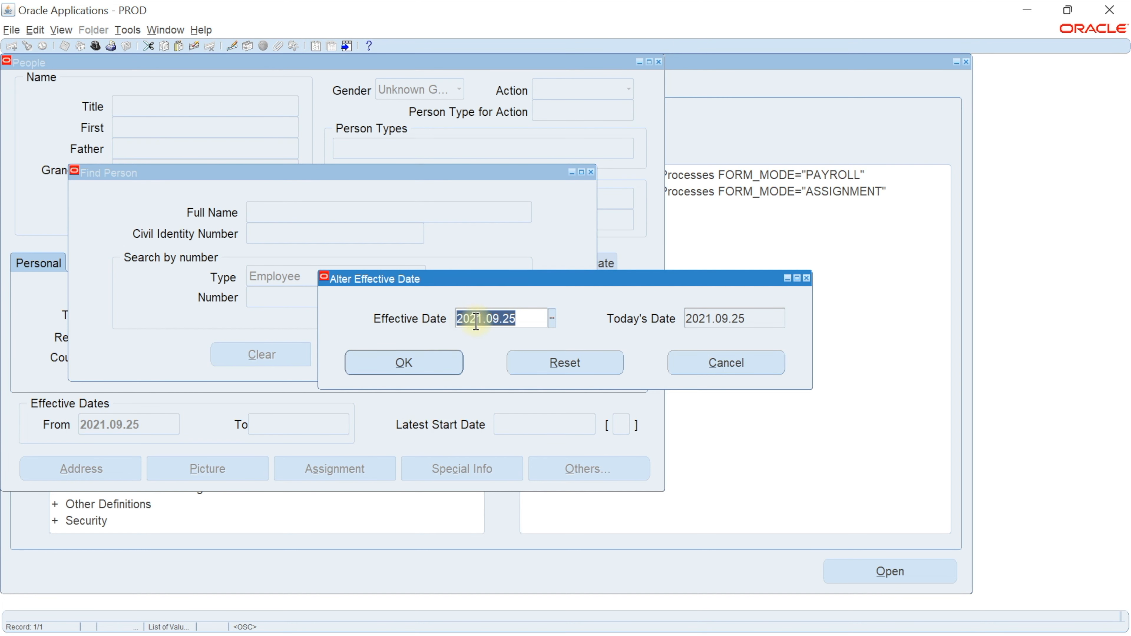
click(553, 319)
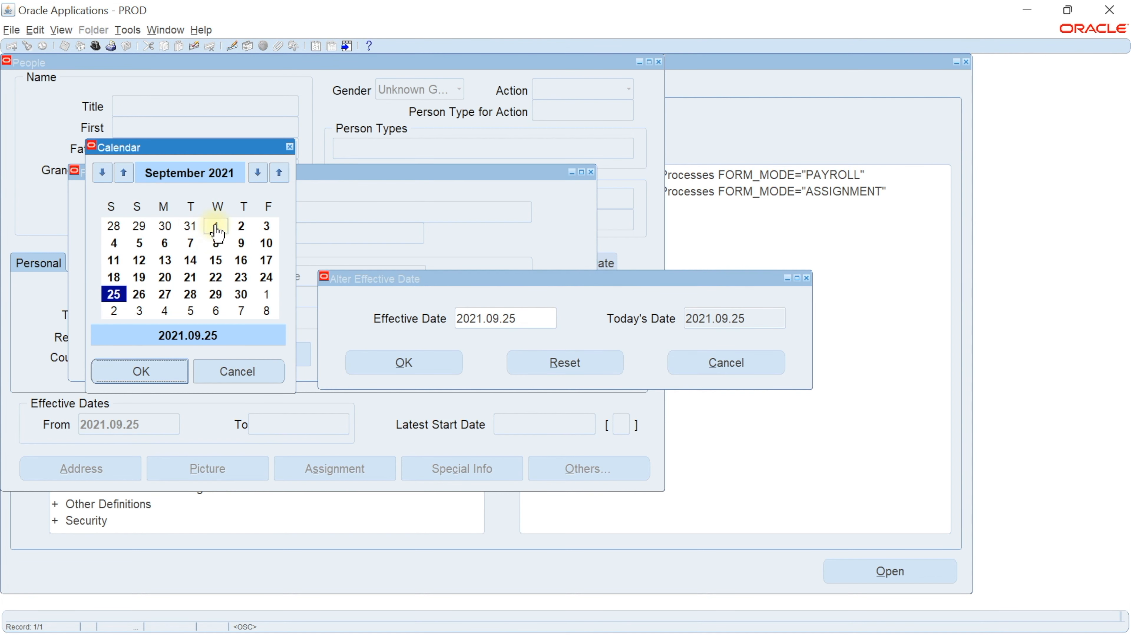
click(216, 226)
click(166, 371)
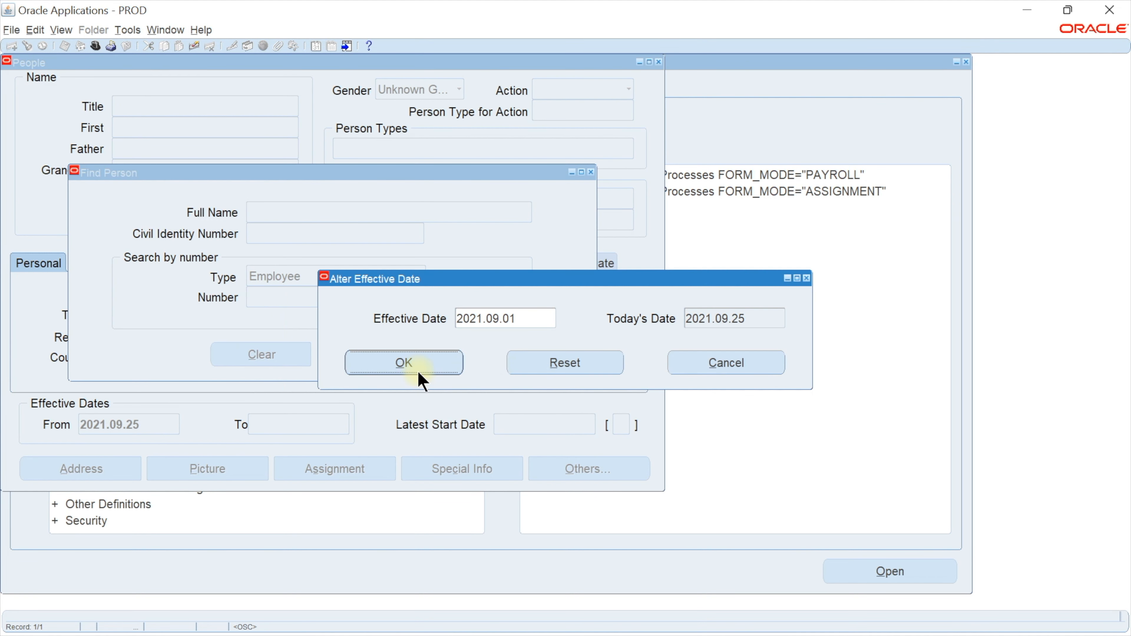
click(404, 362)
click(410, 353)
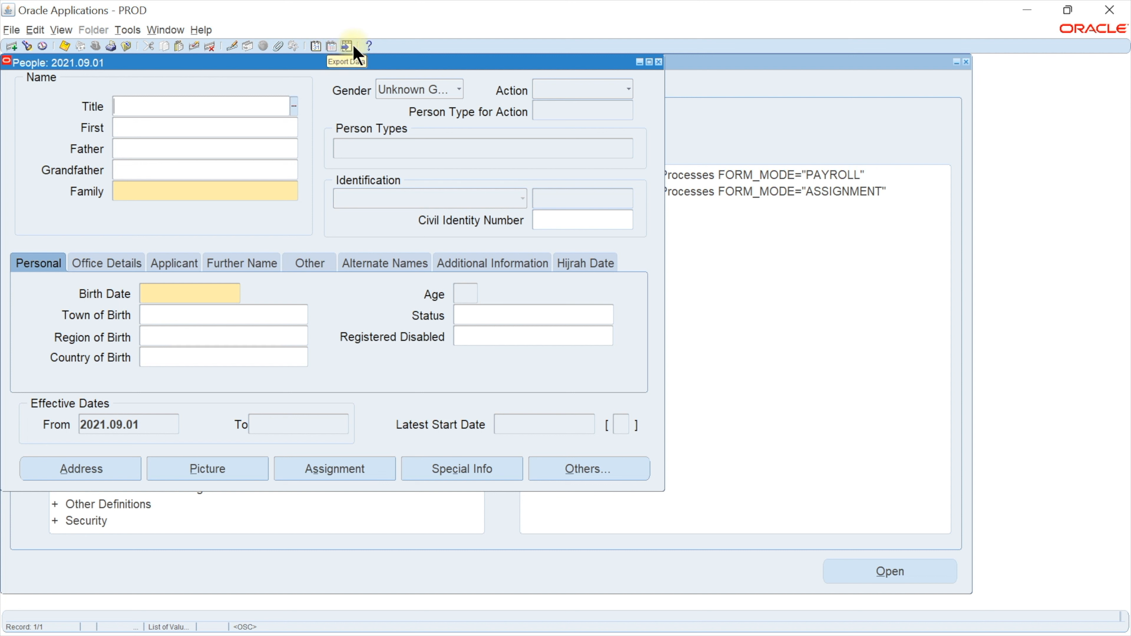
Close the People form and collapse the People branch in the Navigator
click(126, 46)
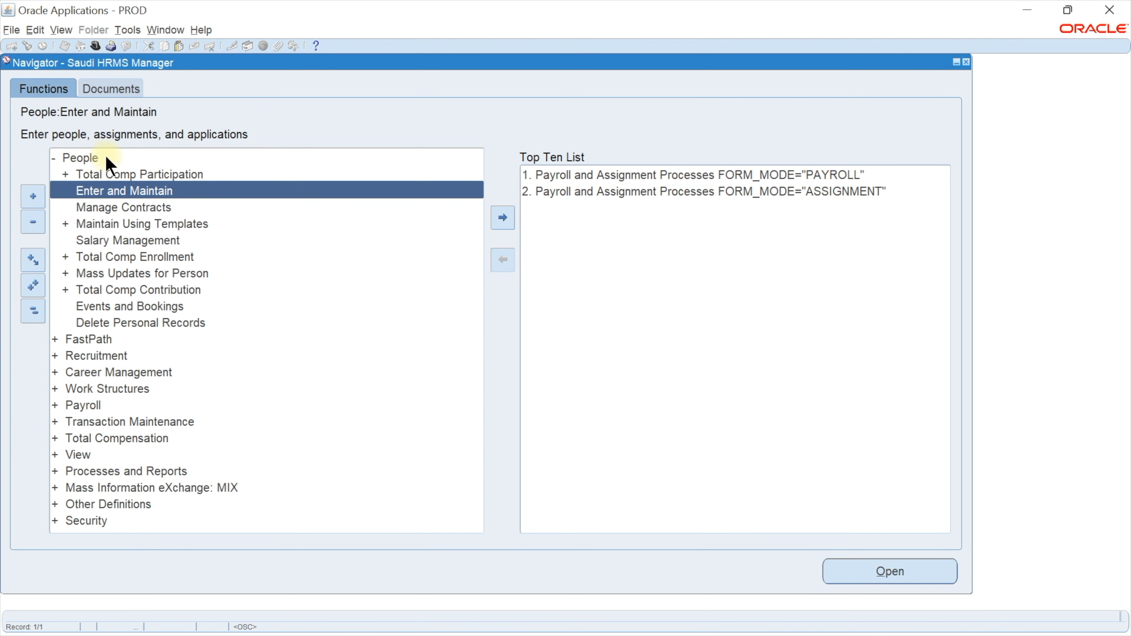
double_click(106, 158)
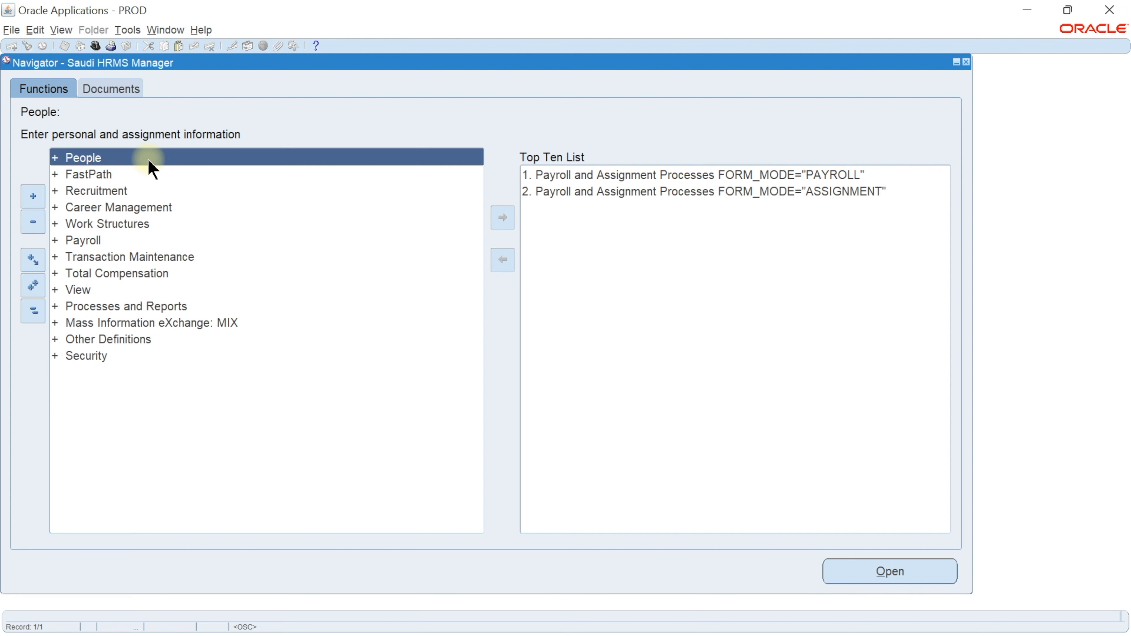
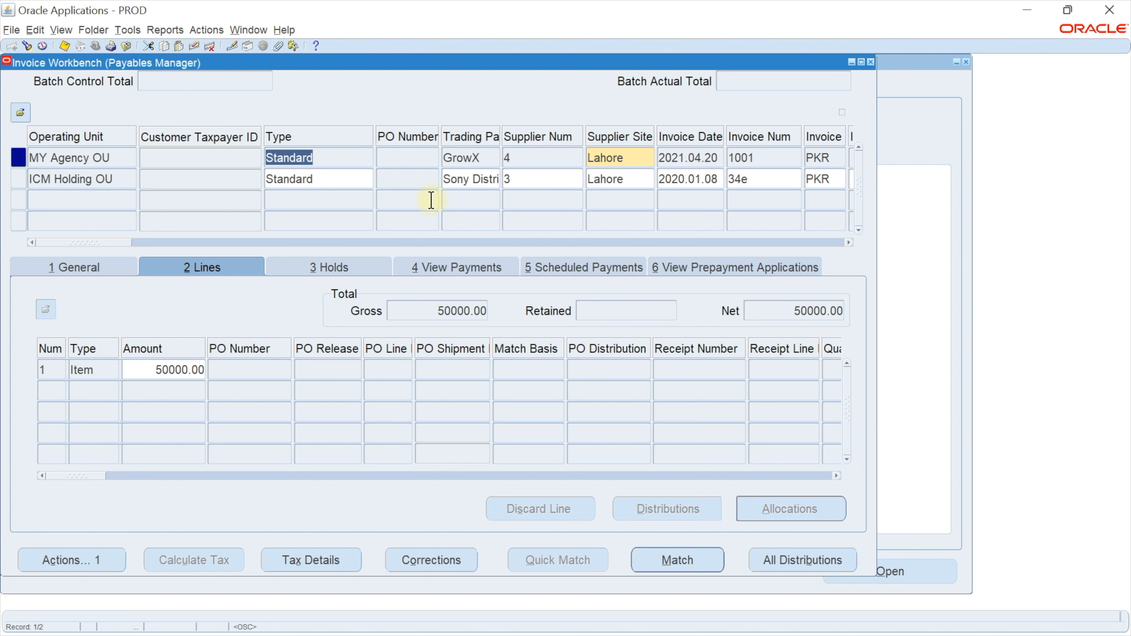
Run a query by example in the Invoice Workbench for the exact invoice number 1001
click(314, 181)
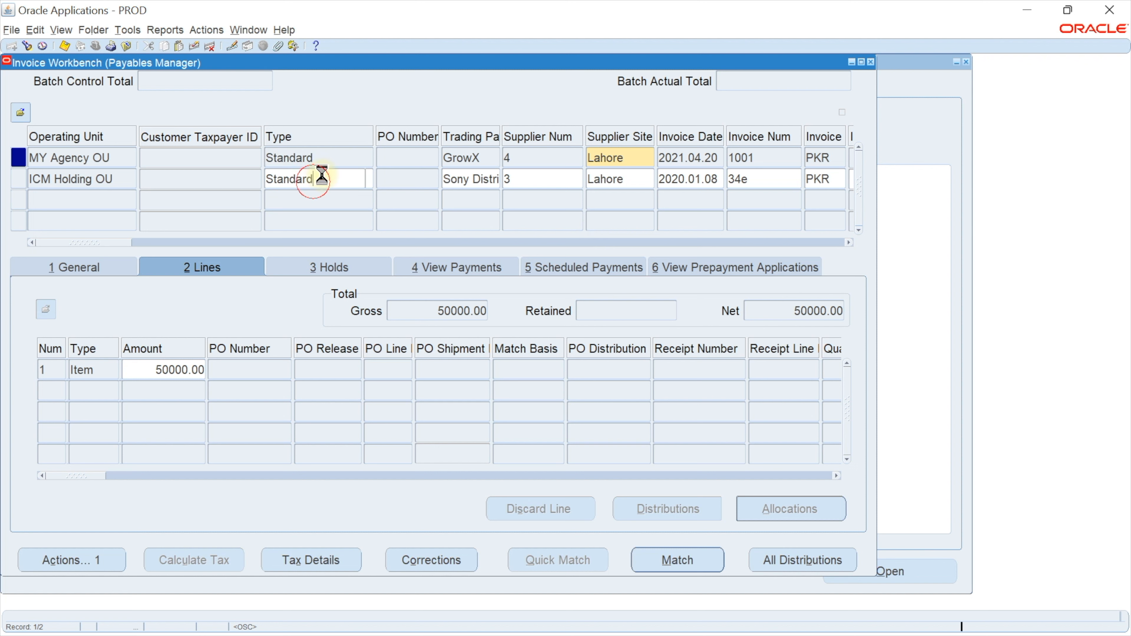
click(323, 157)
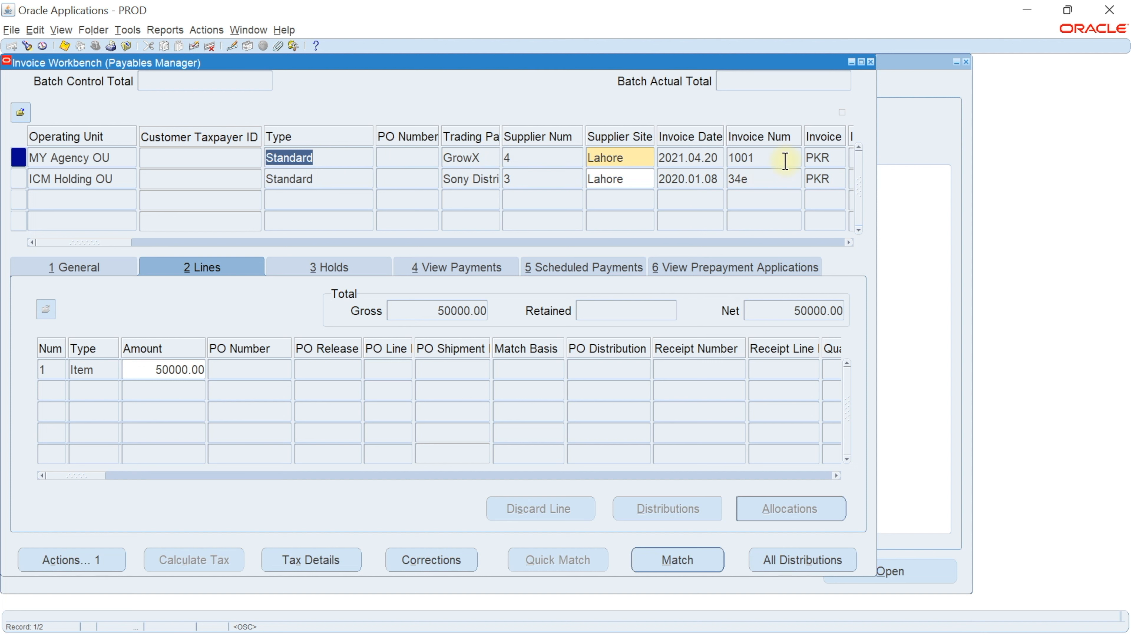
click(756, 157)
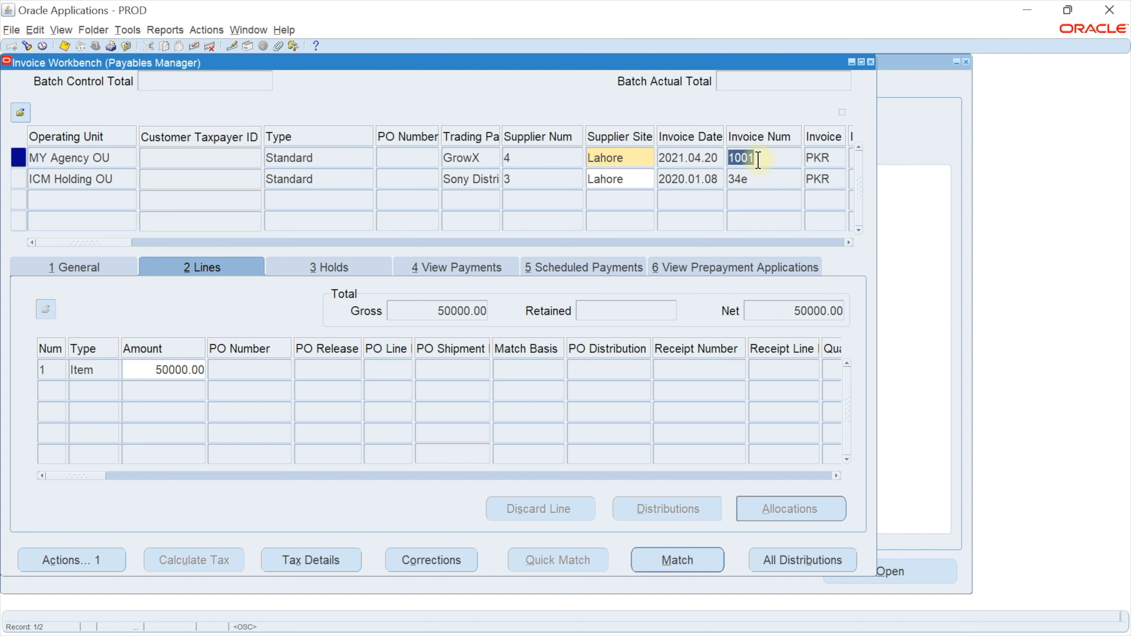
key(F11)
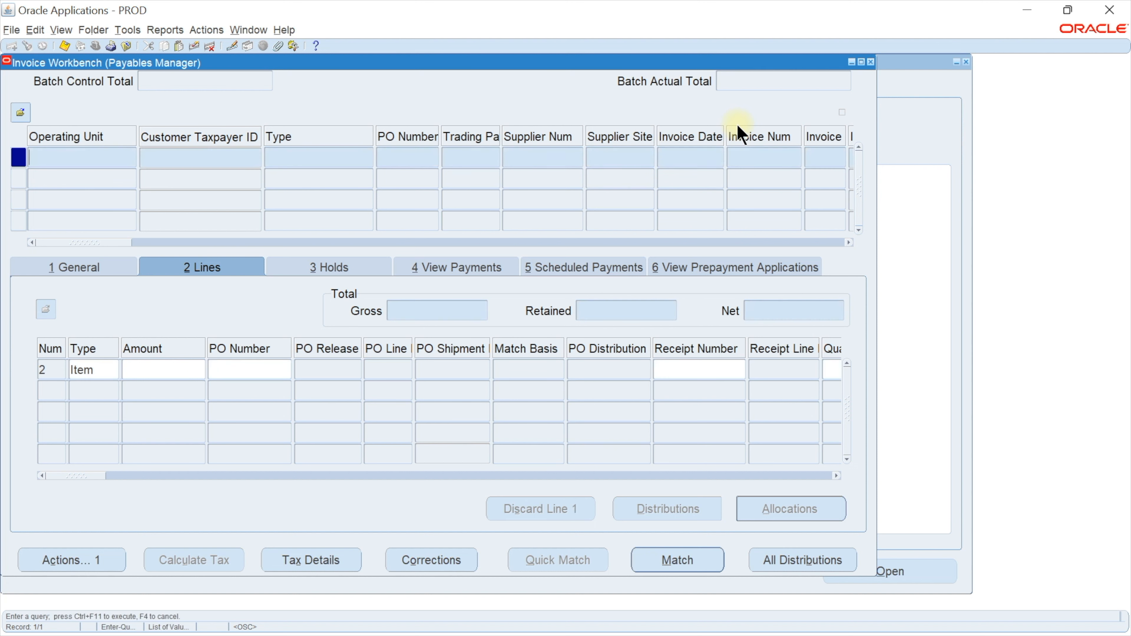
click(750, 156)
text(100)
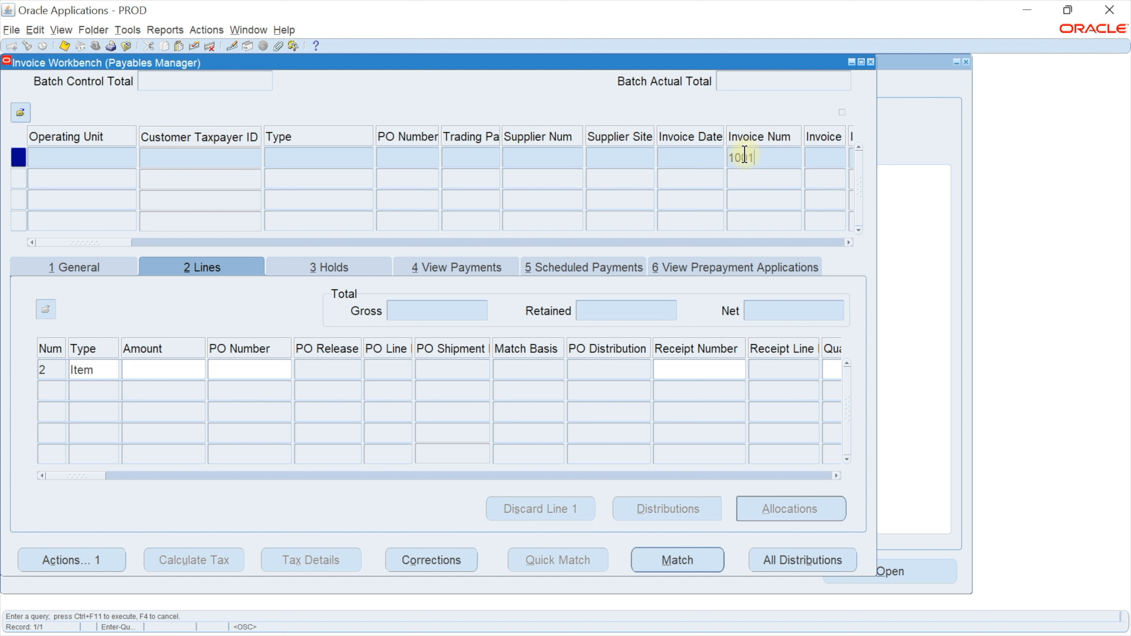
text(1)
key(ctrl+F11)
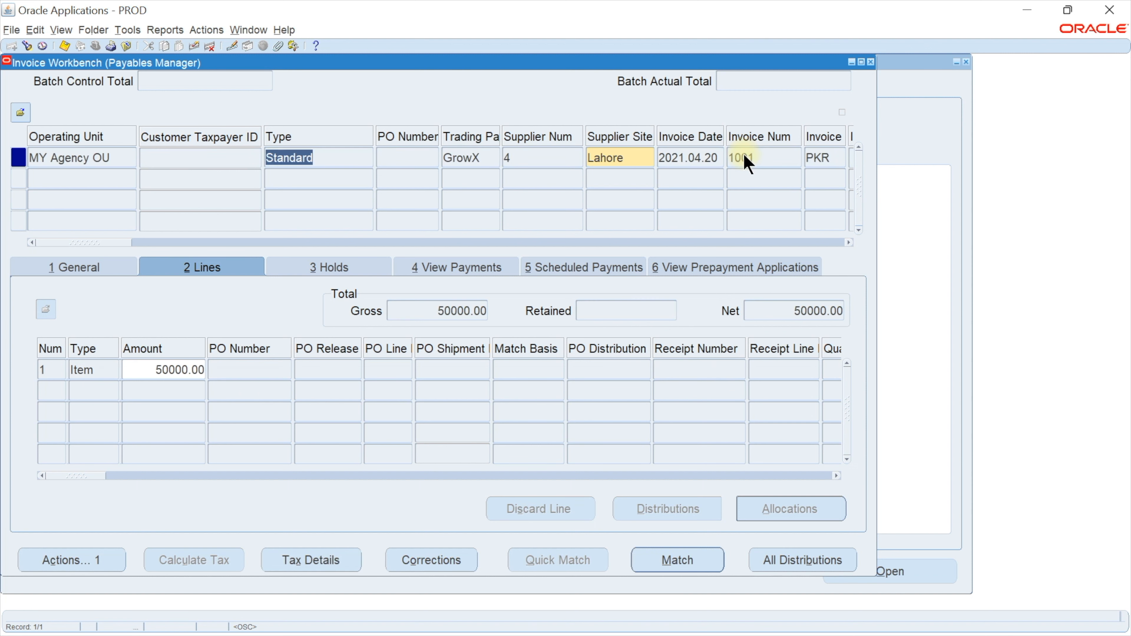
Run another query in the Invoice Workbench with the wildcard invoice number 10%
double_click(742, 157)
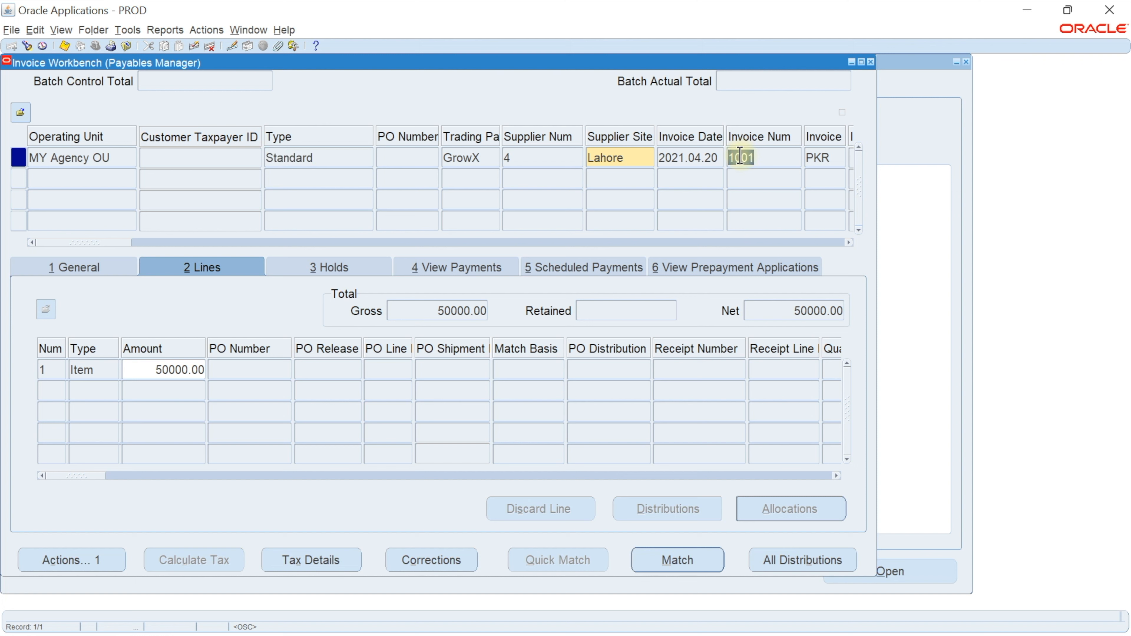
key(F11)
click(739, 156)
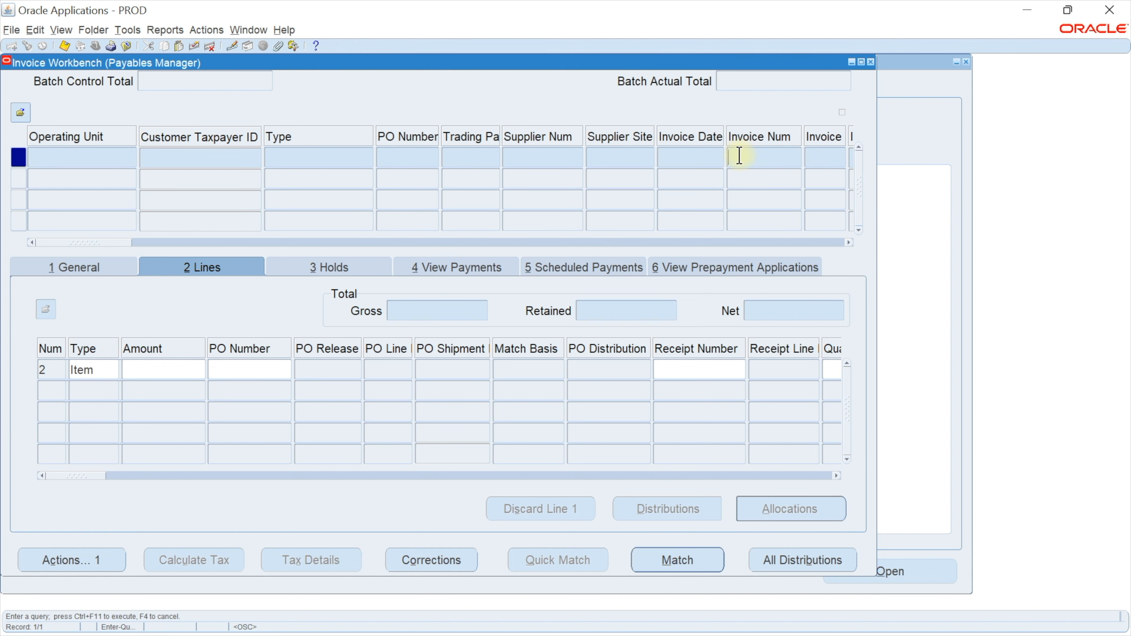
text(10%)
key(ctrl+F11)
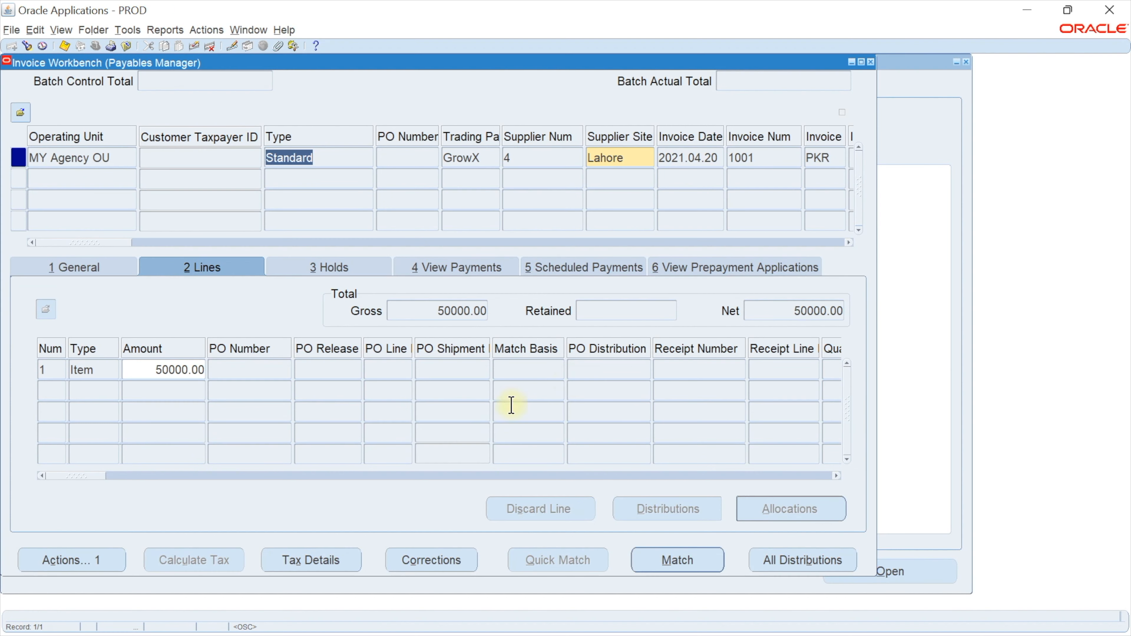
View the list of values for the MY Agency OU invoice's supplier site and cancel without choosing another site
click(606, 157)
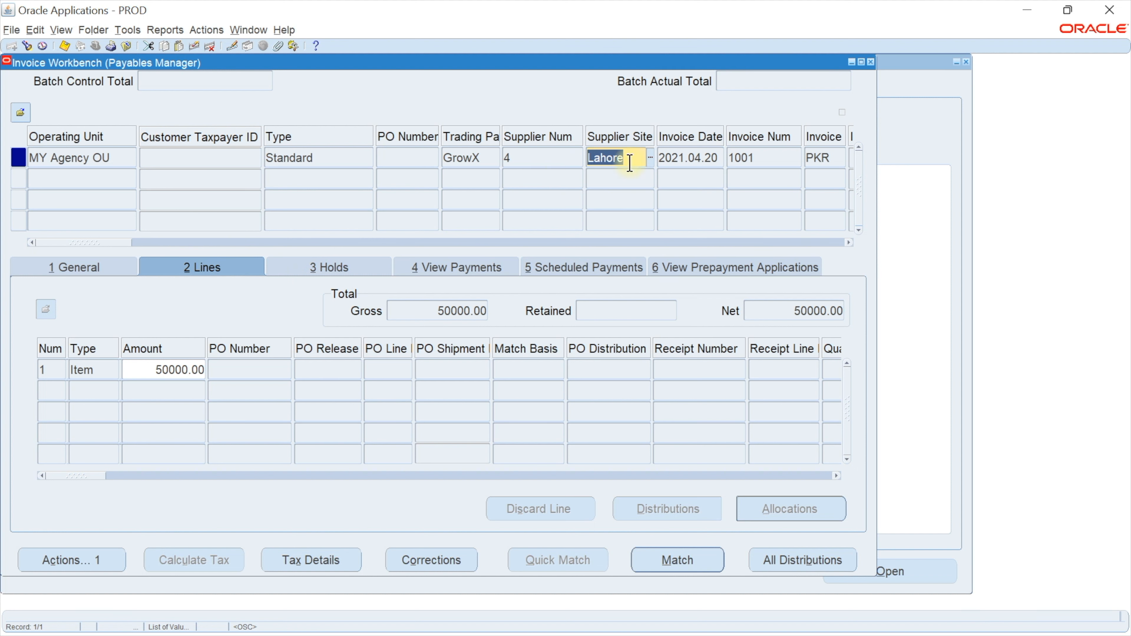
click(86, 179)
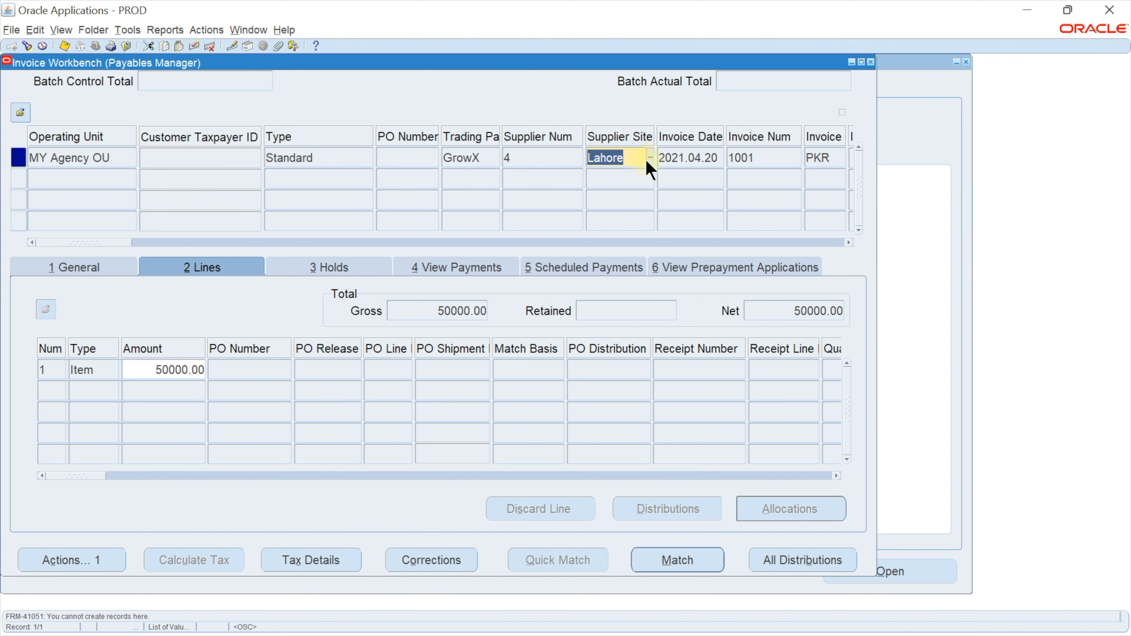
click(650, 160)
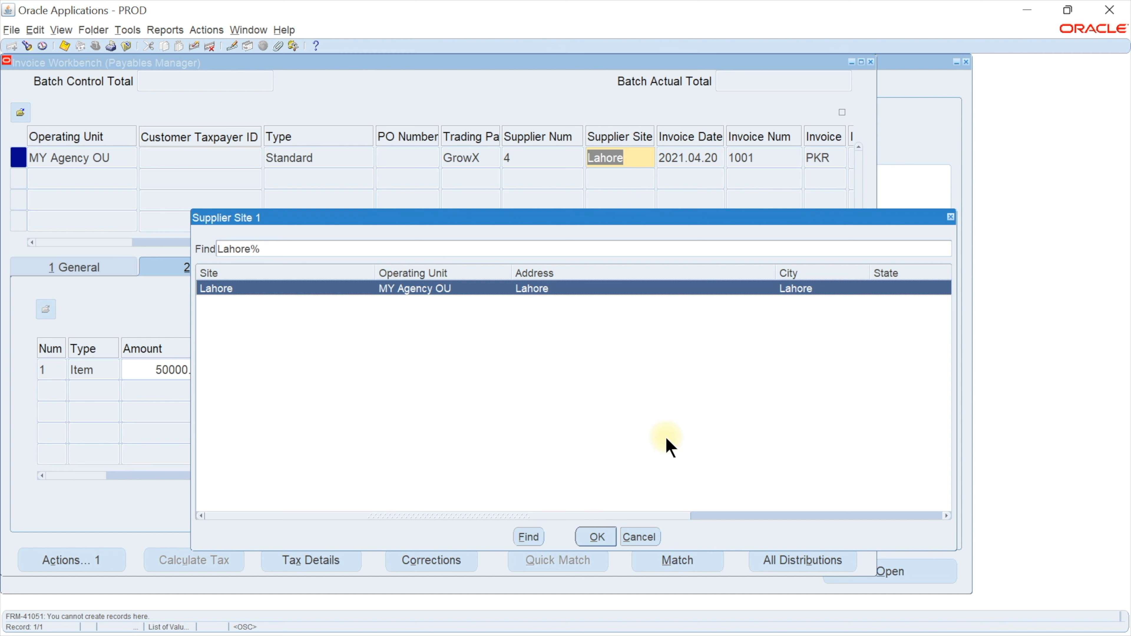
click(638, 537)
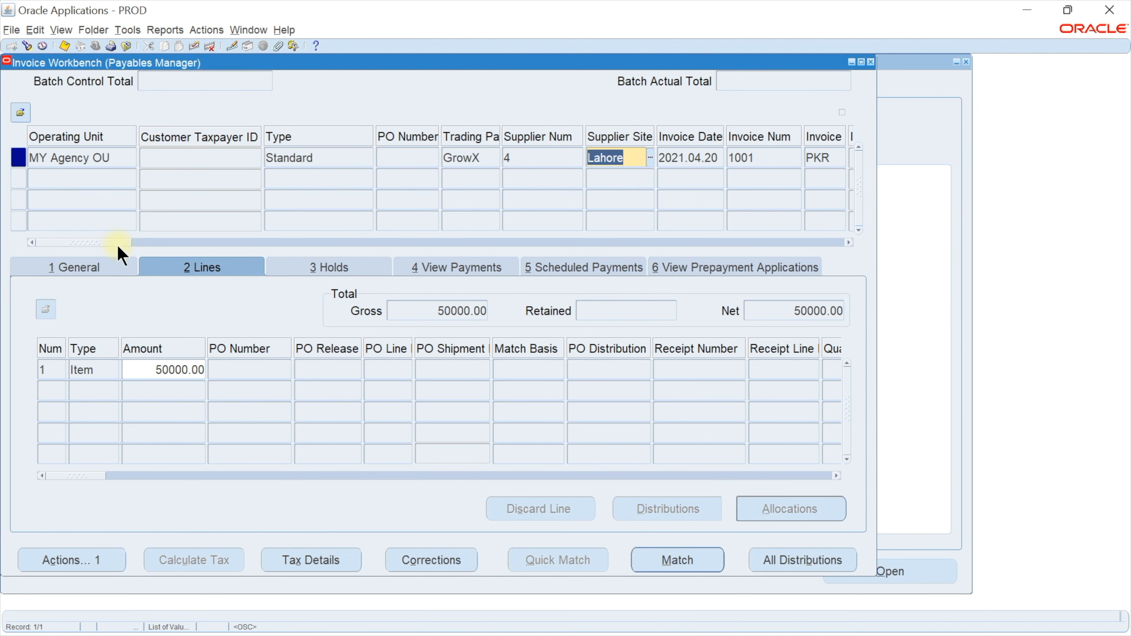
drag(116, 244, 44, 252)
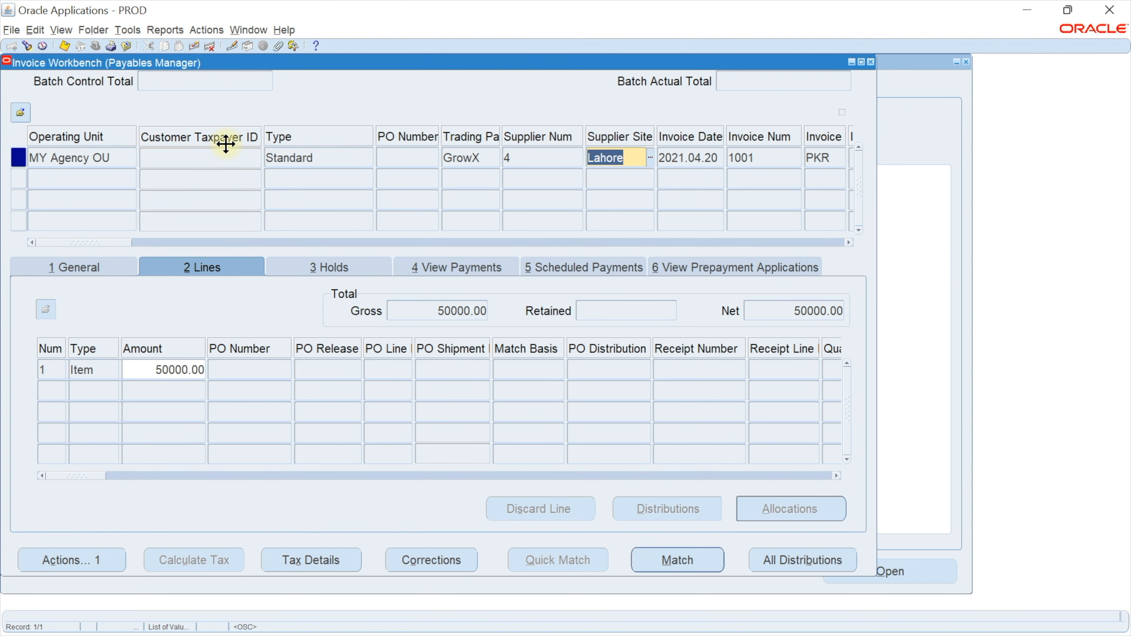
Close the Invoice Workbench and switch from Payables Manager to the General Ledger Super User responsibility
key(F4)
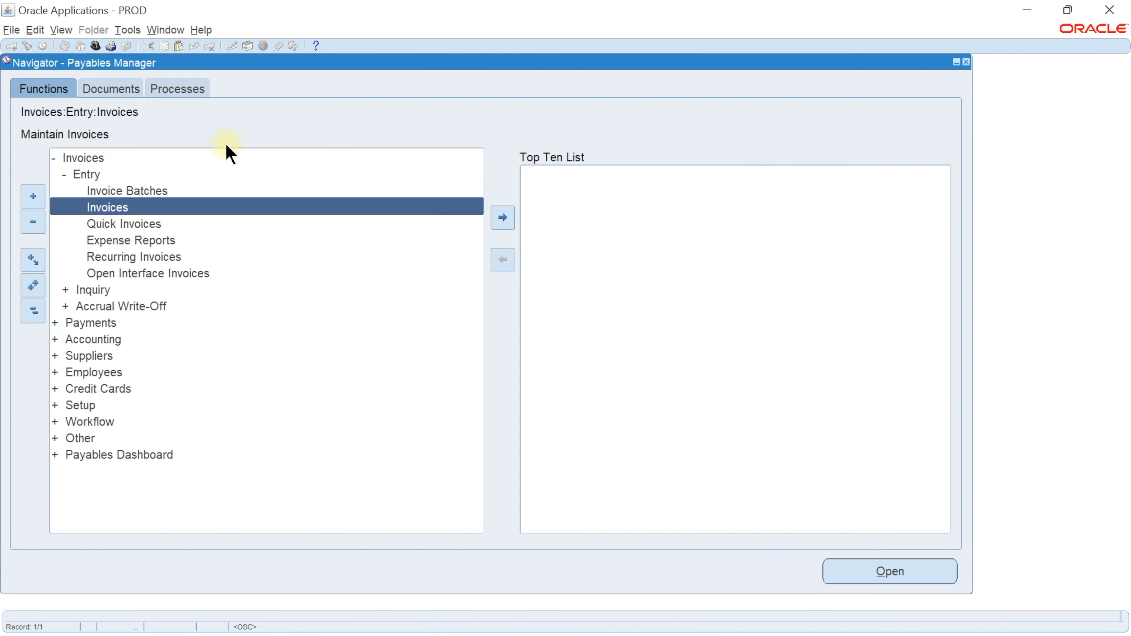
double_click(96, 158)
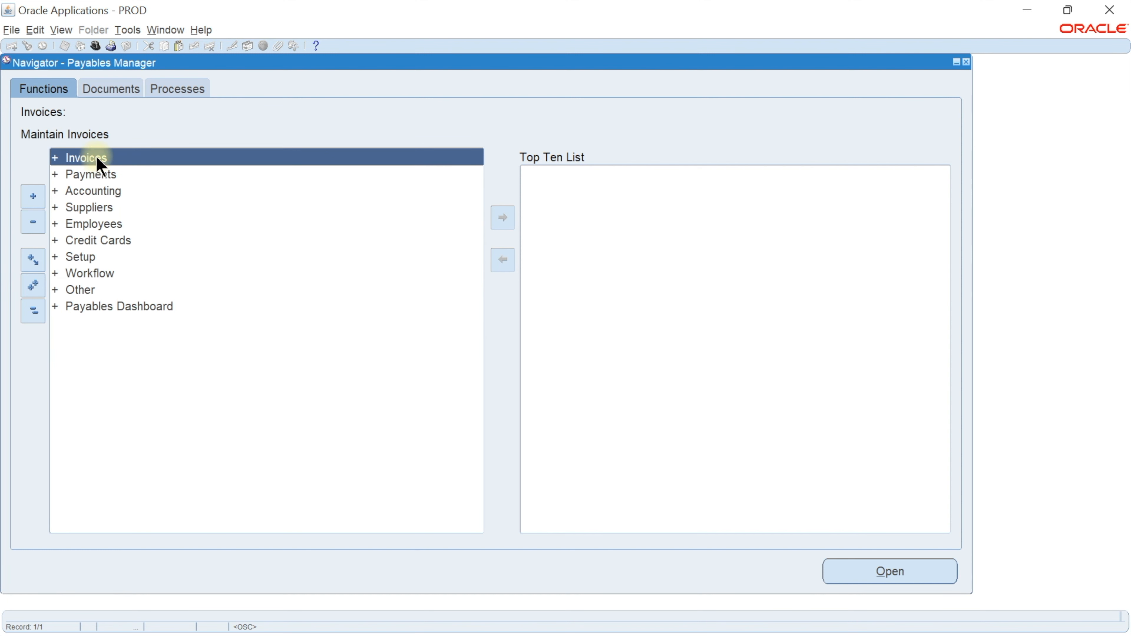
click(93, 43)
text(g%)
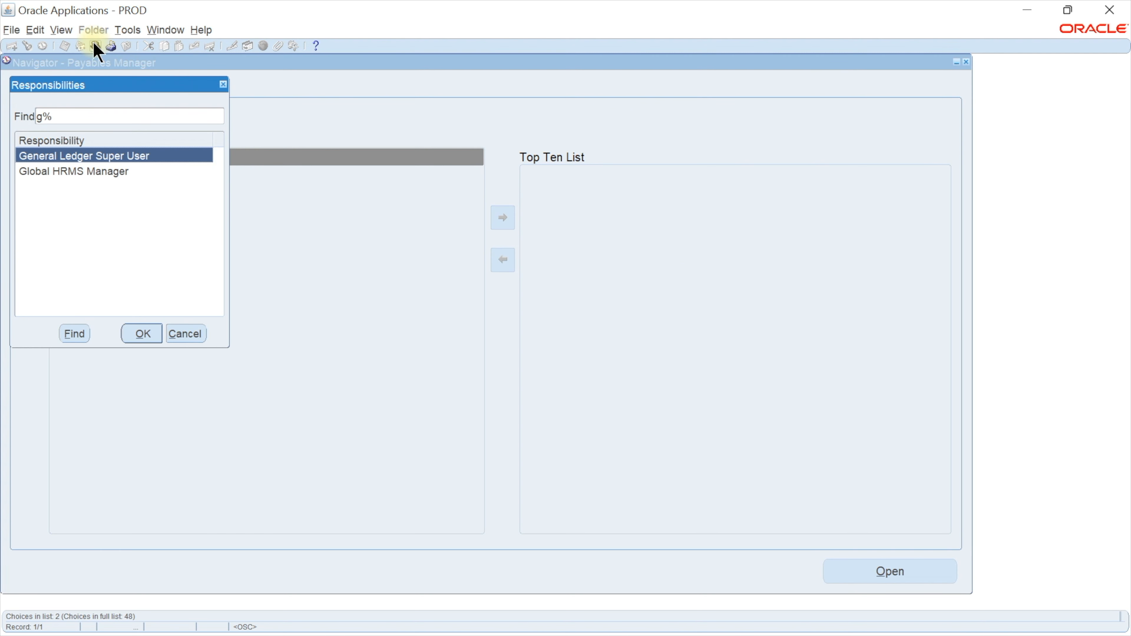
double_click(147, 156)
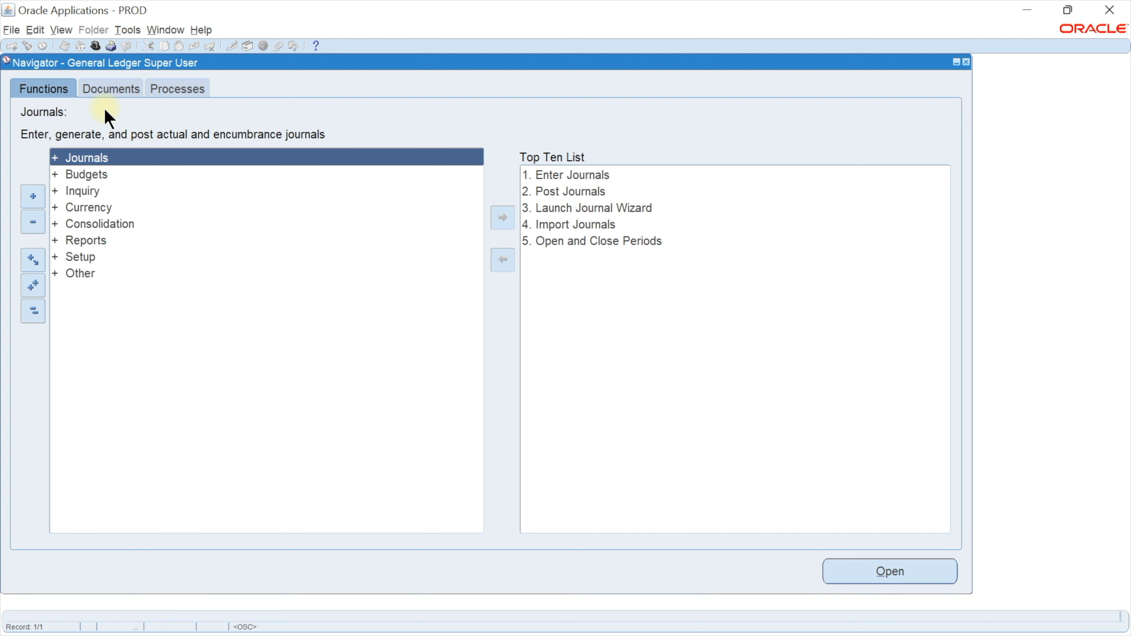
Open the concurrent requests window and start a new request submission
click(62, 29)
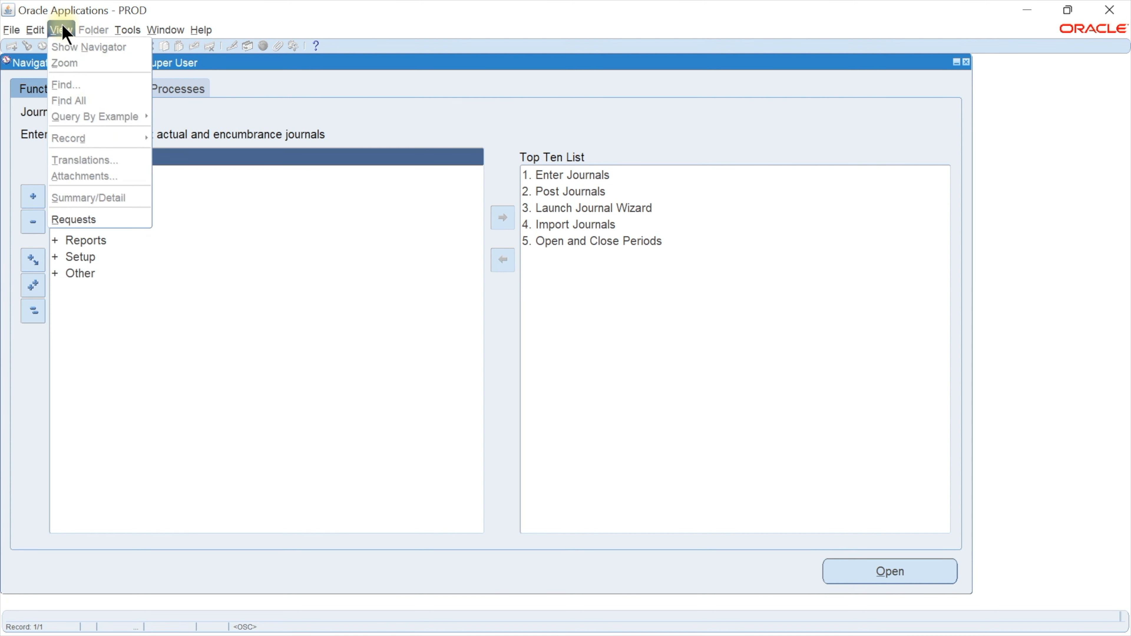
click(94, 223)
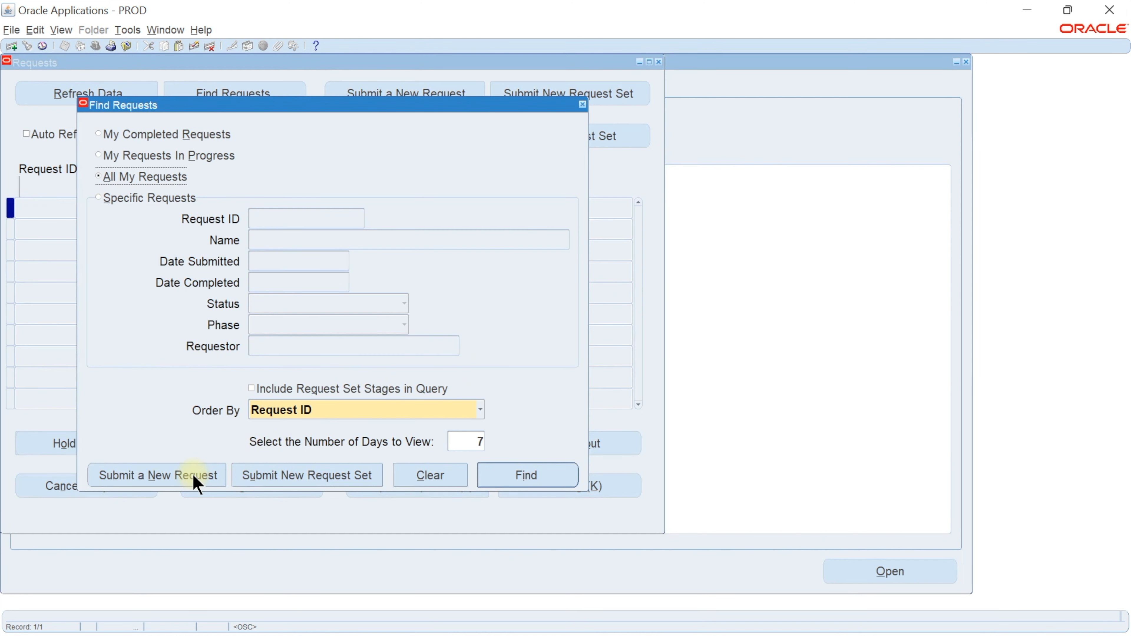
click(188, 476)
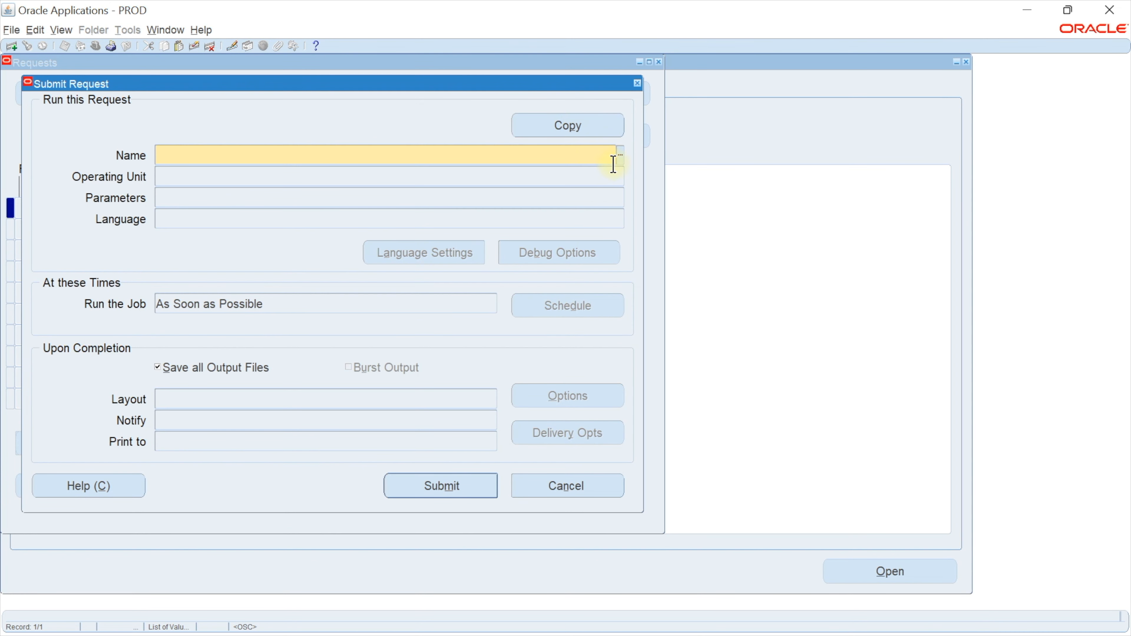
Browse the available reports and choose Trial Balance as the request's name
click(619, 158)
scroll(213, 360, down, 1)
scroll(213, 357, down, 10)
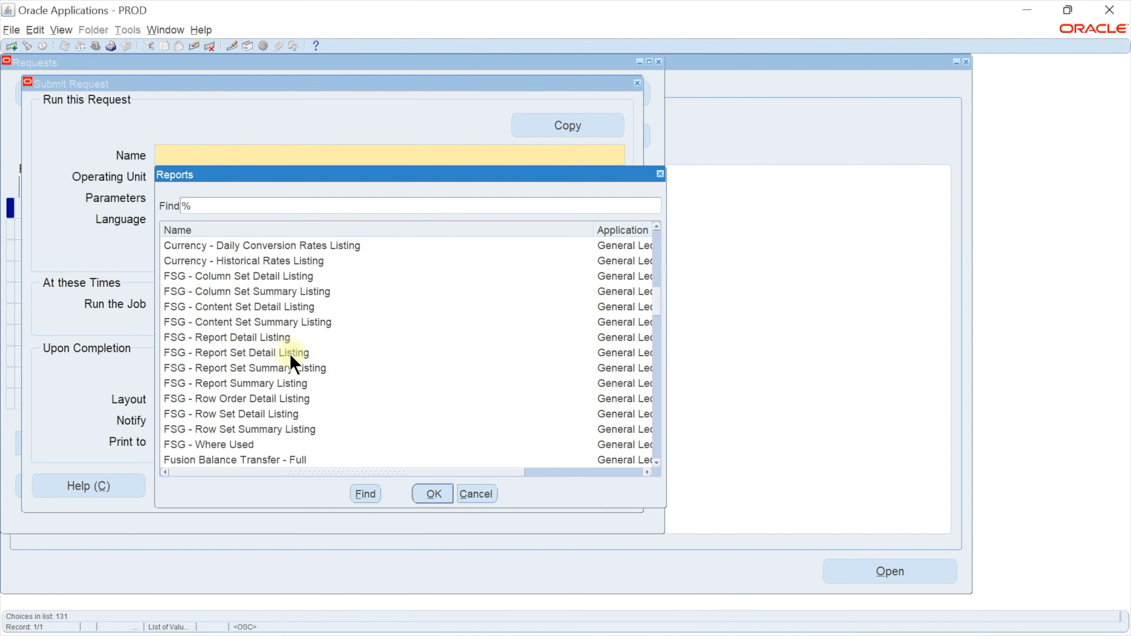
scroll(290, 353, down, 18)
scroll(289, 354, up, 20)
scroll(288, 354, up, 4)
scroll(288, 354, down, 18)
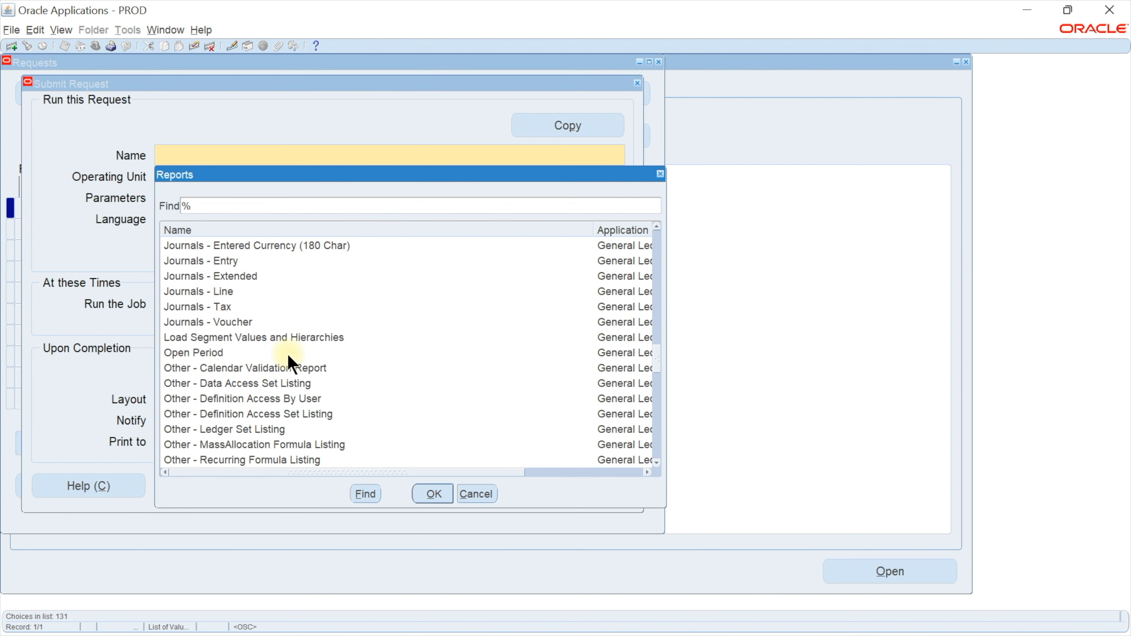
scroll(288, 355, down, 15)
scroll(299, 348, down, 2)
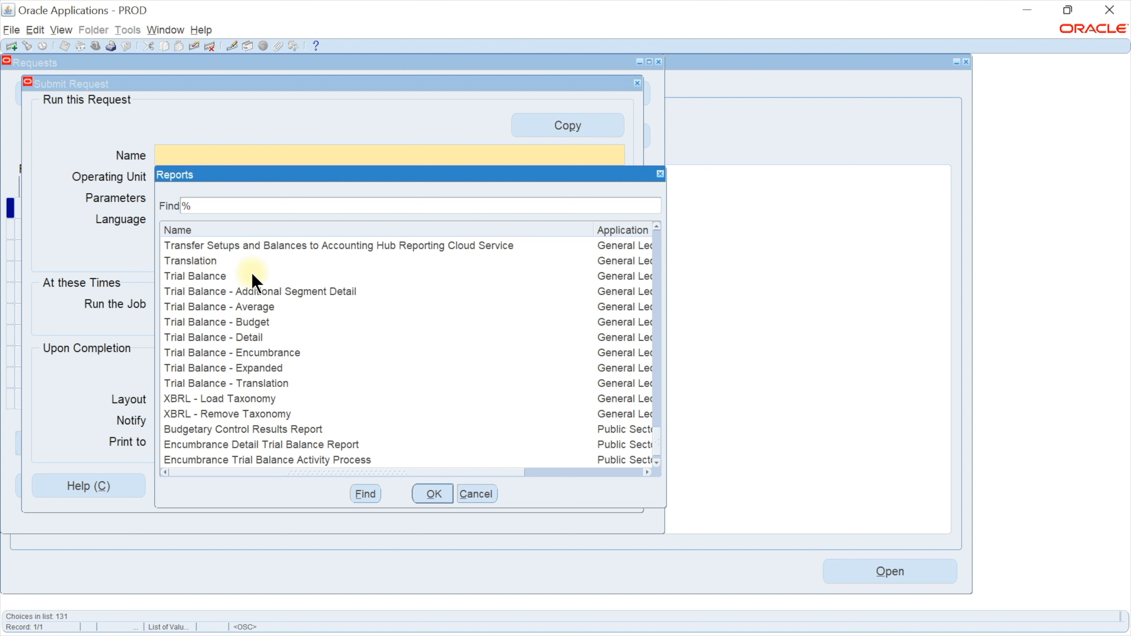
click(252, 275)
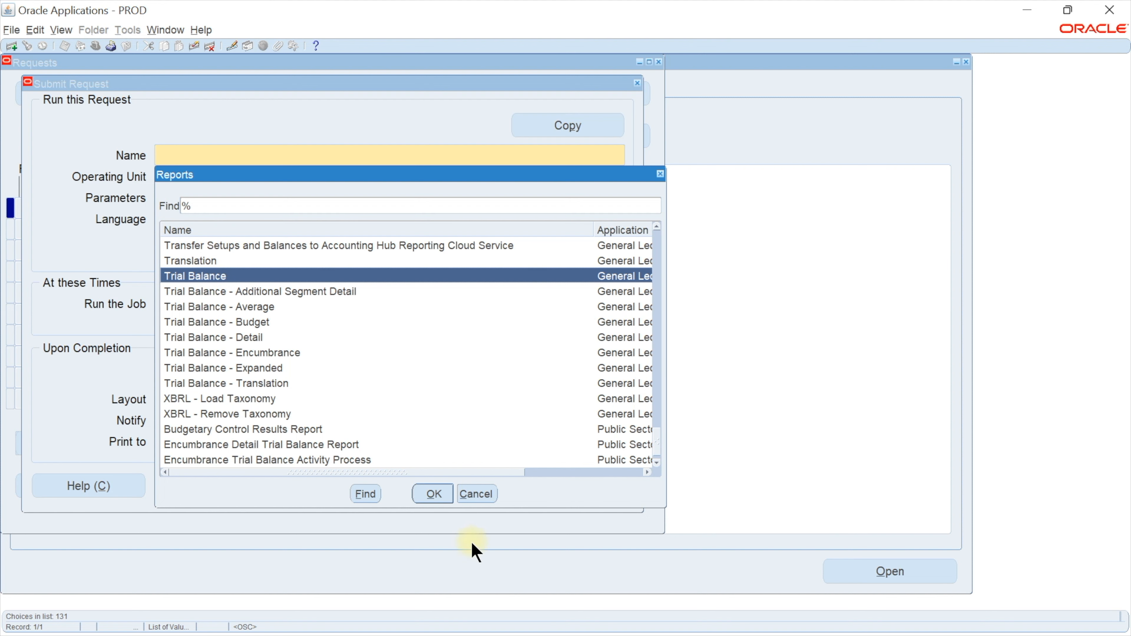
click(433, 493)
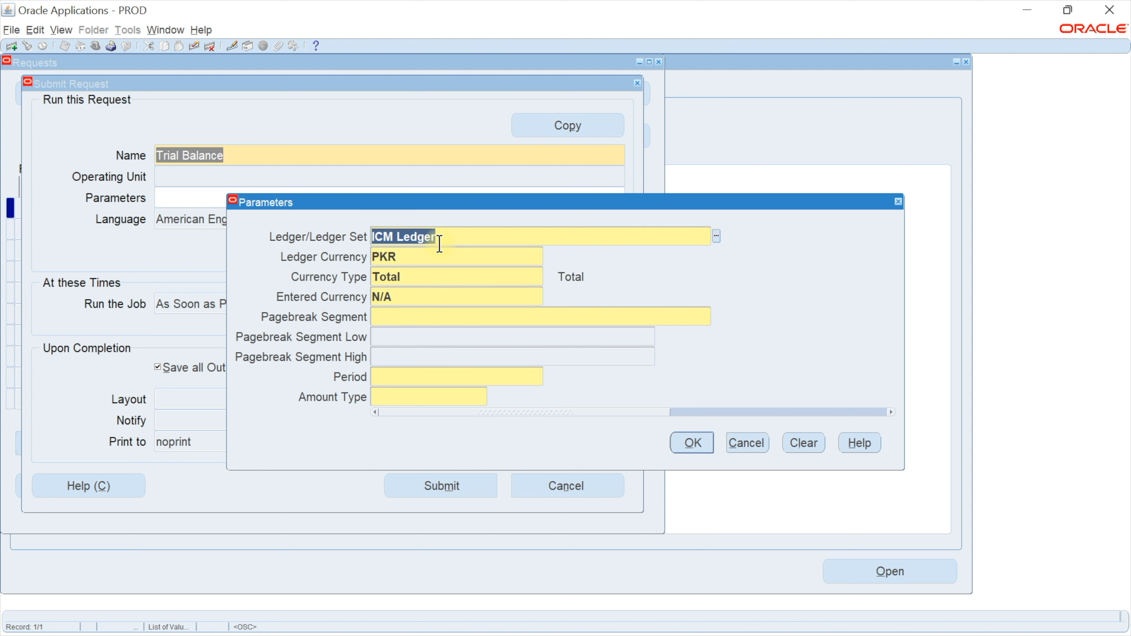
Keep ICM Ledger as the ledger and PKR as the ledger currency in the Trial Balance parameters
click(716, 235)
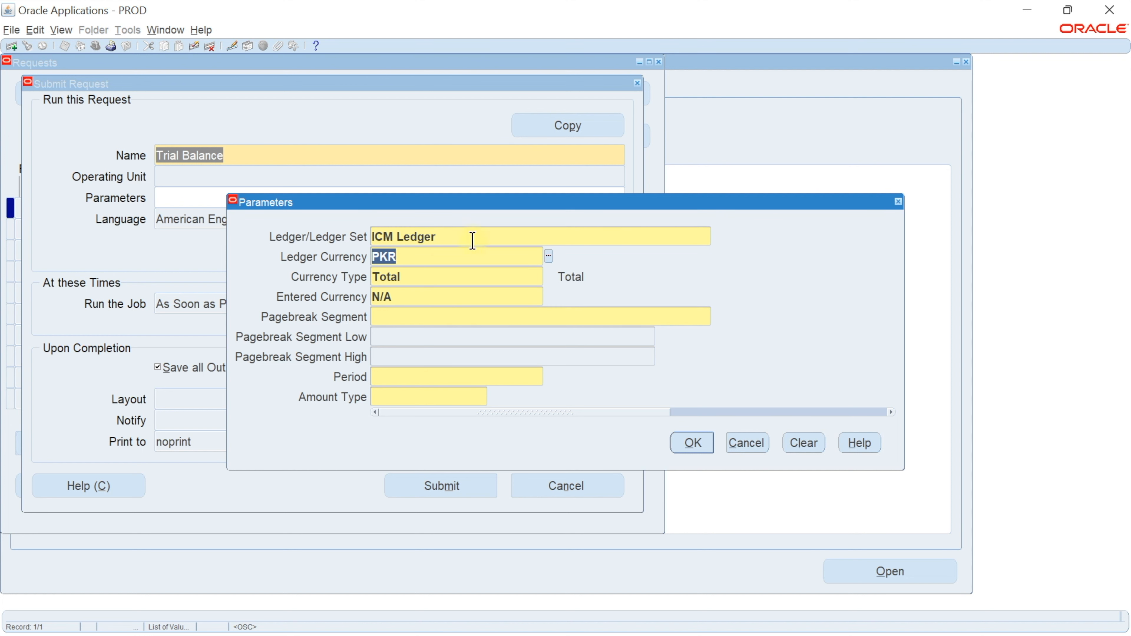
click(686, 239)
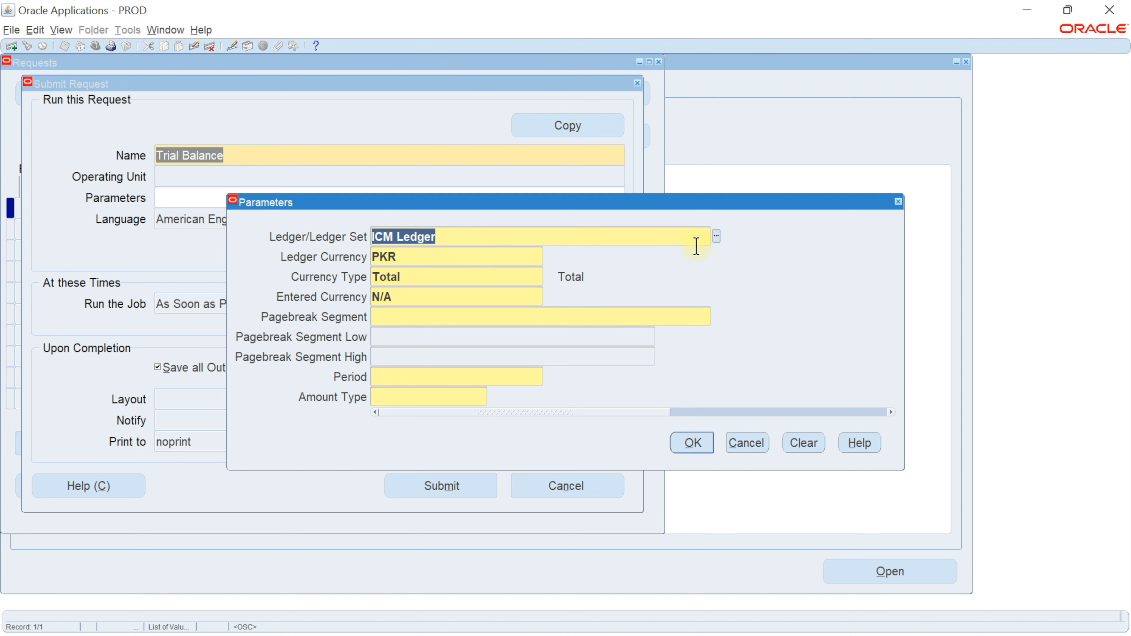
click(461, 259)
click(549, 258)
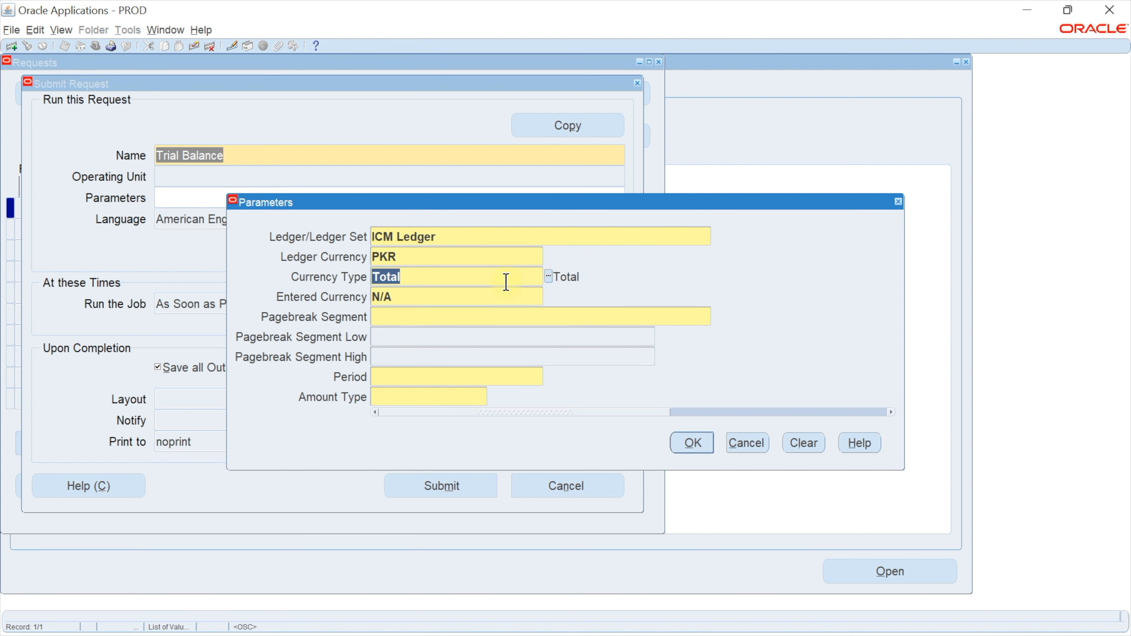
Set the pagebreak segment to Company with both the low and high values at 100, ICM Holding Company
click(398, 318)
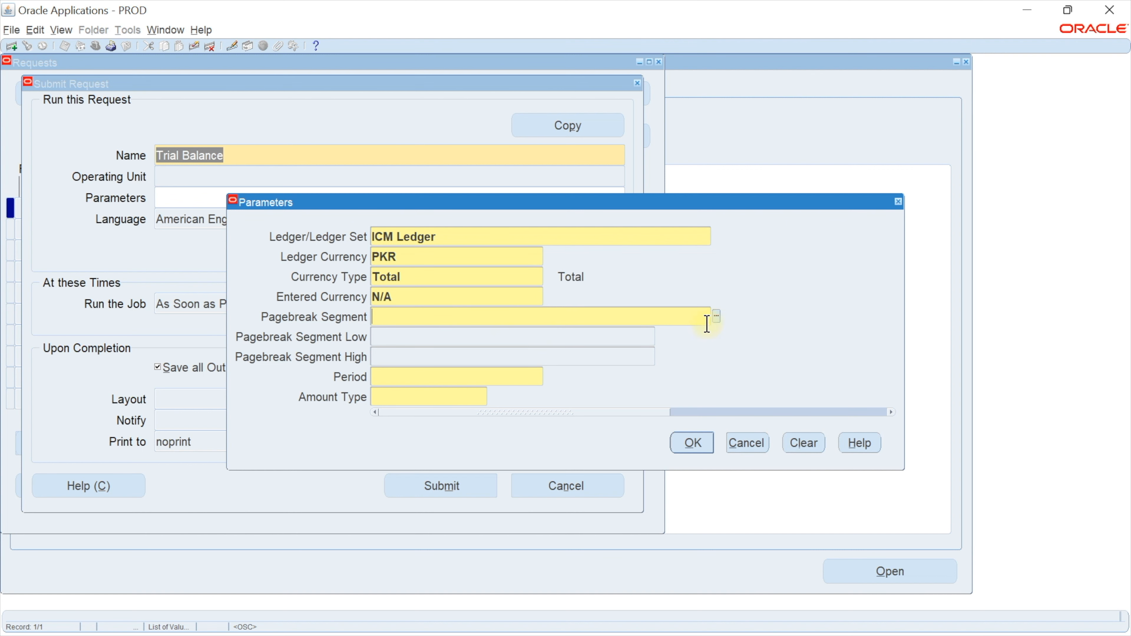
click(717, 316)
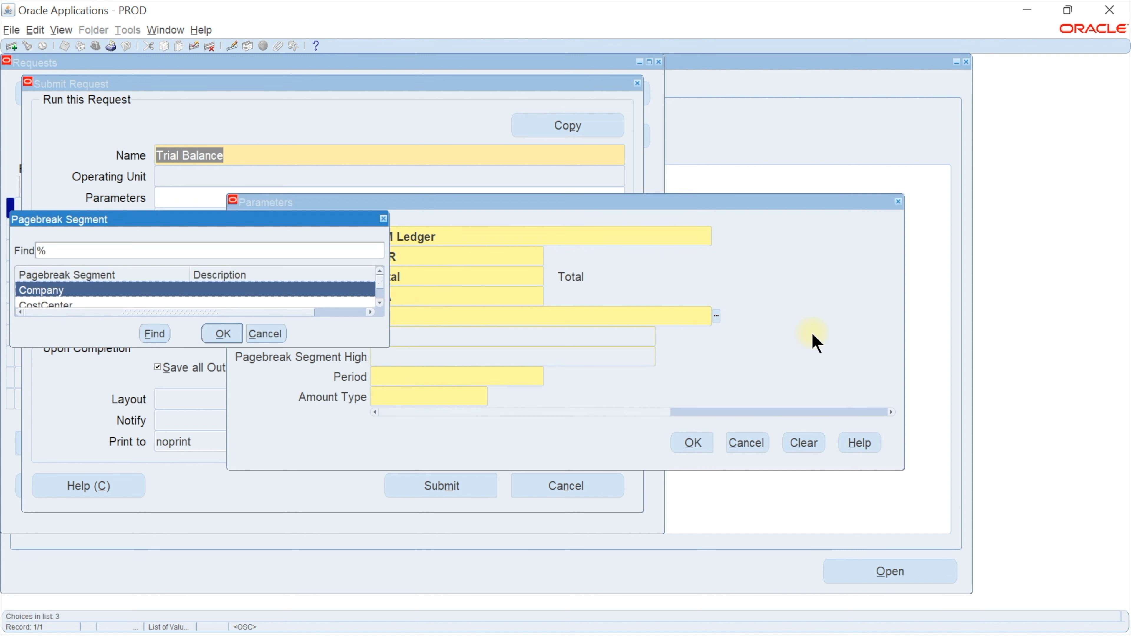
double_click(90, 291)
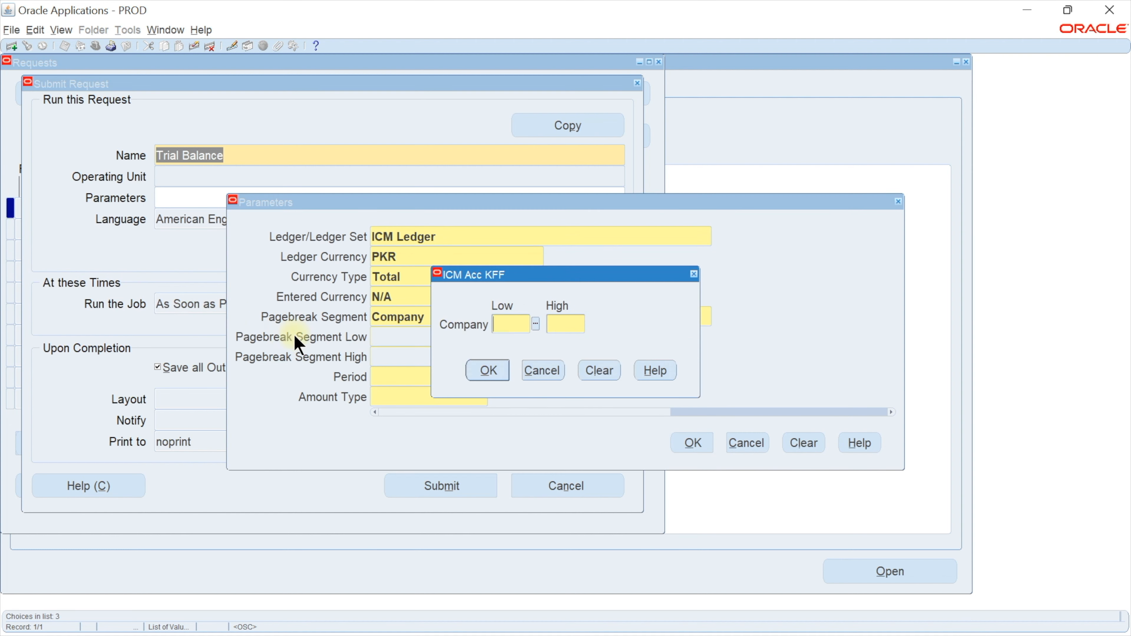
click(536, 324)
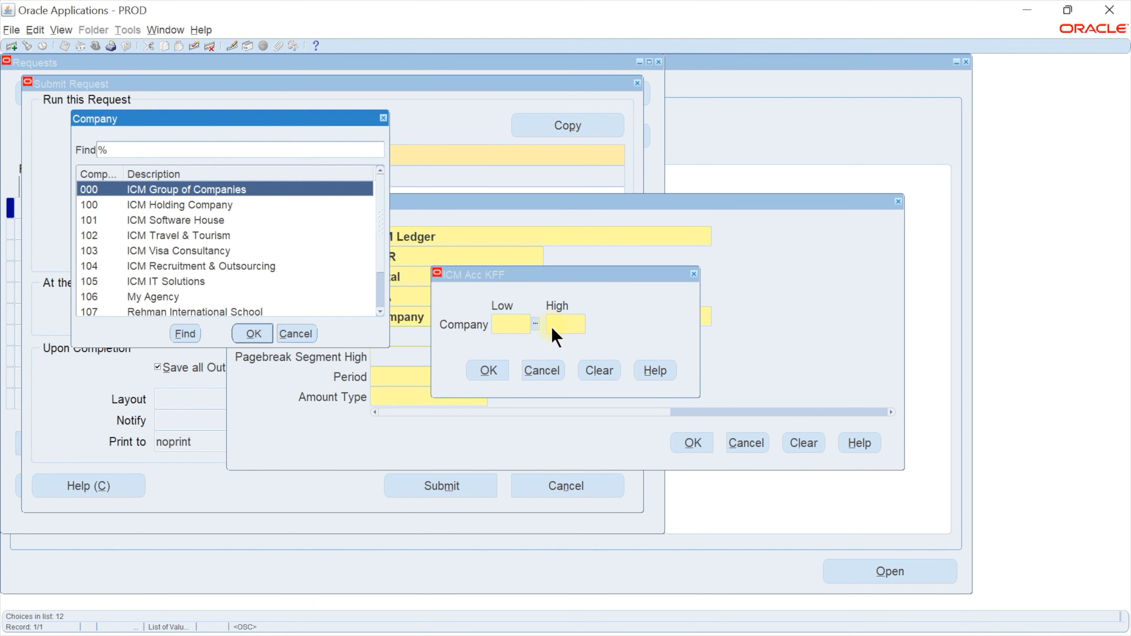
click(225, 204)
key(Return)
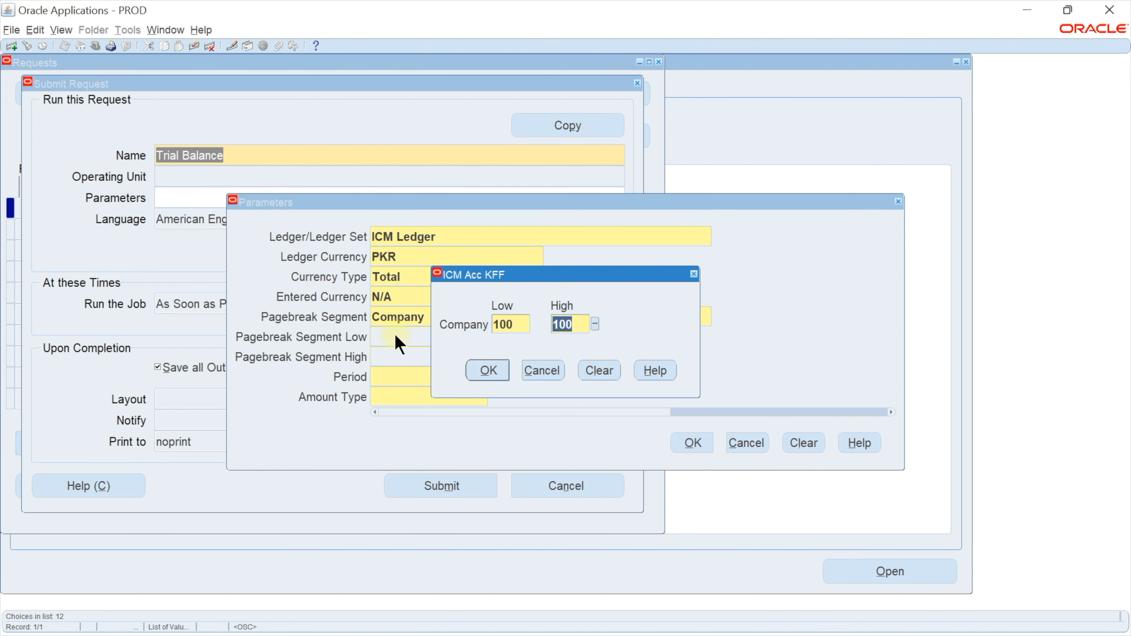
click(485, 371)
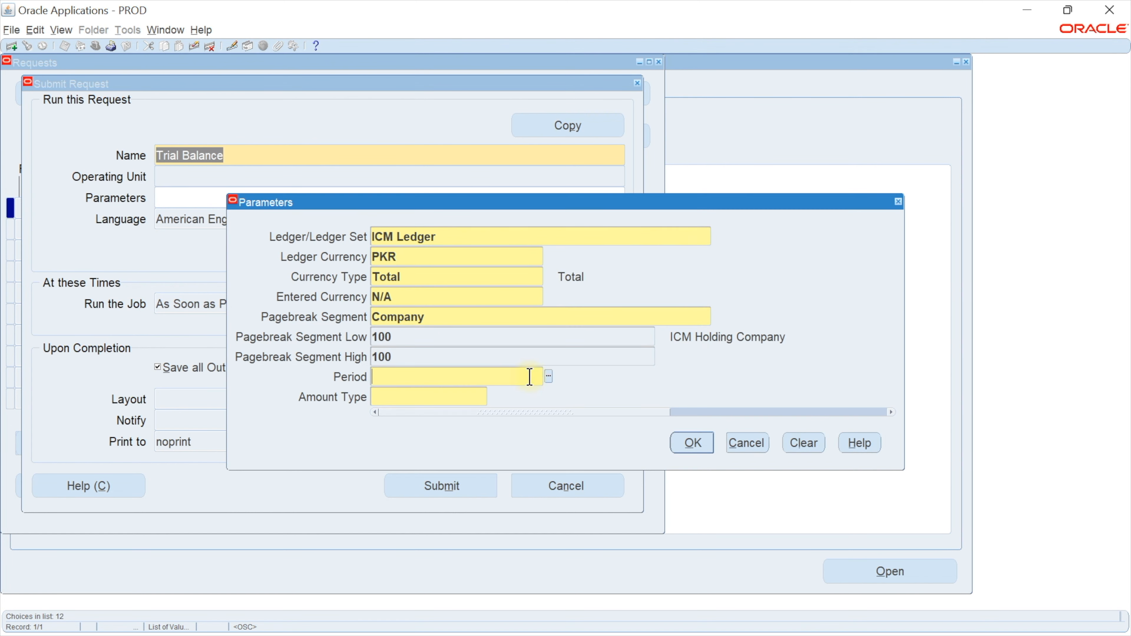
Set the Trial Balance period to Jun-21
click(549, 377)
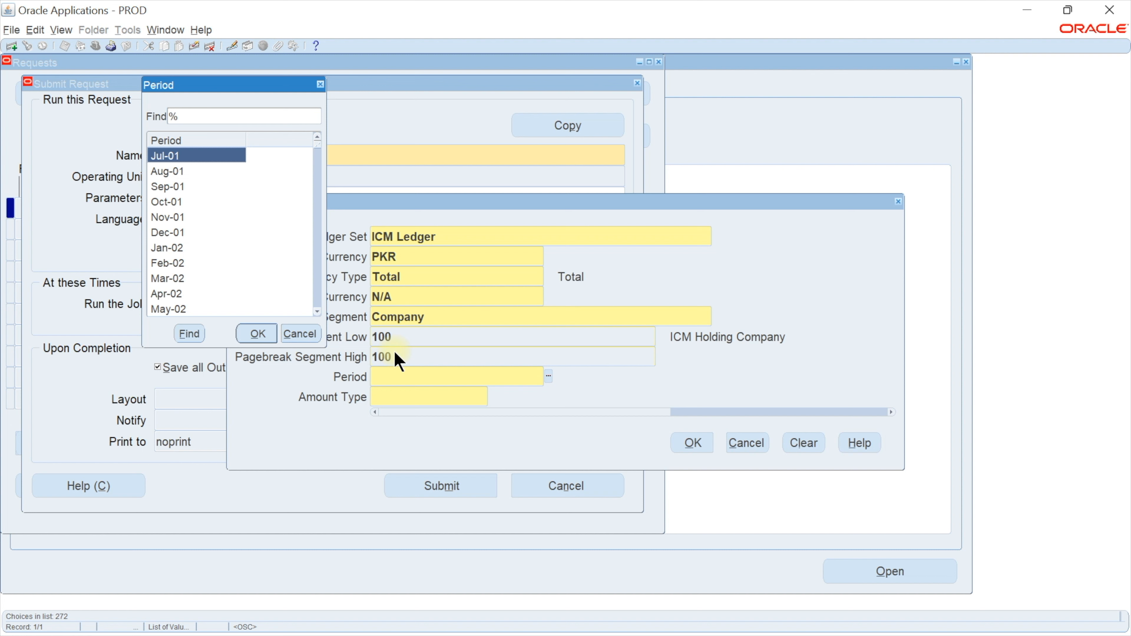
text(ju)
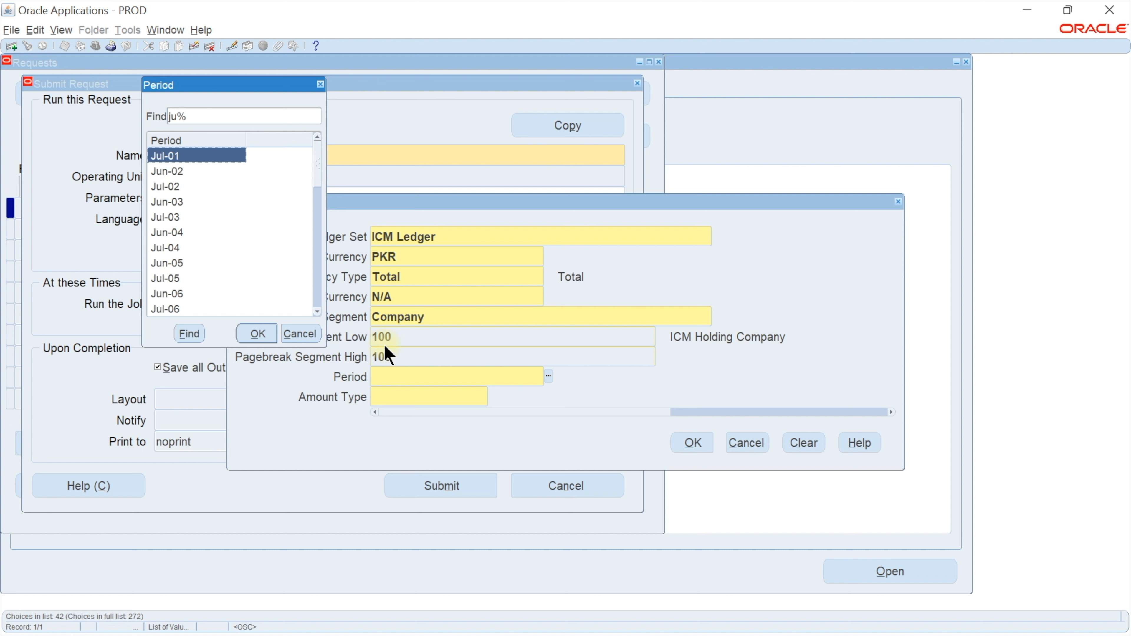
text(n-2)
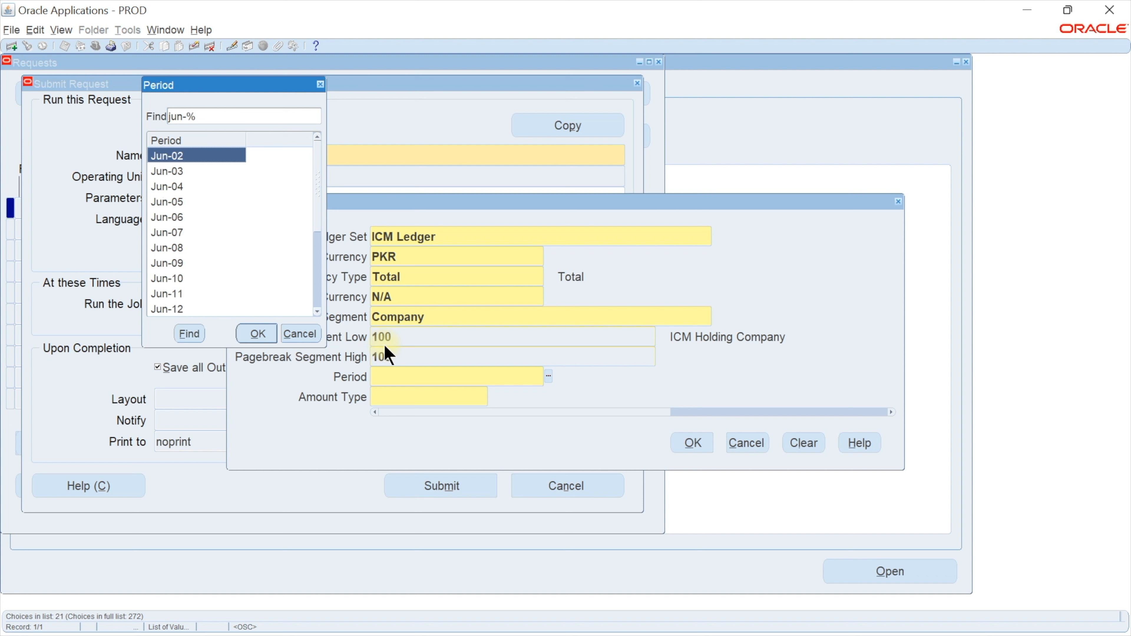
double_click(187, 170)
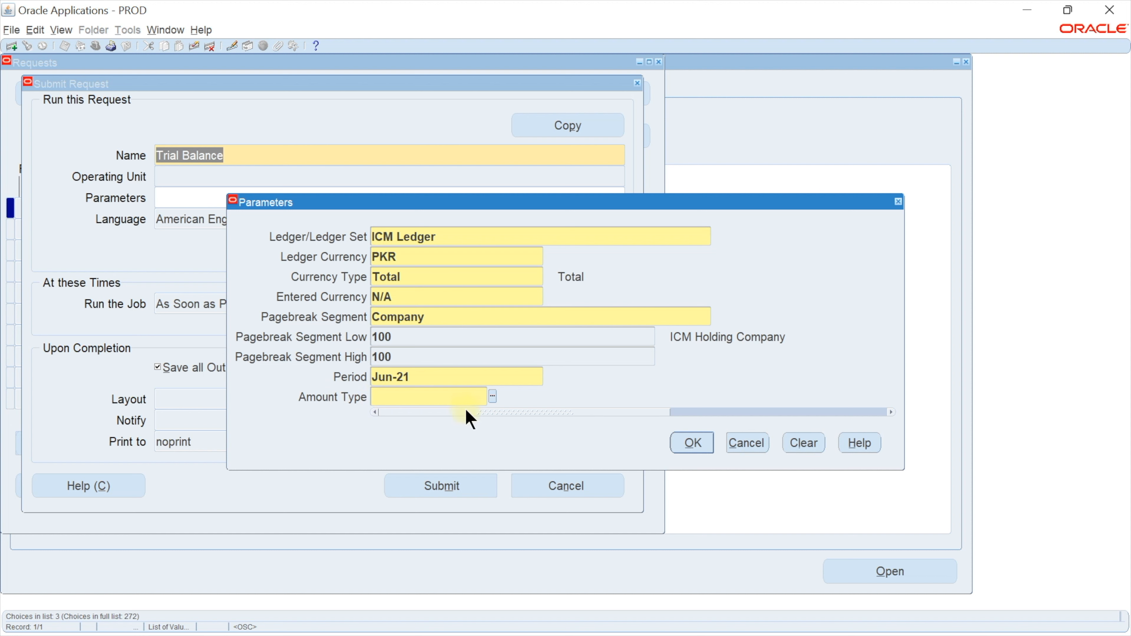
Set the amount type to YTD (Year-to-Date) and accept the Trial Balance parameters
click(492, 396)
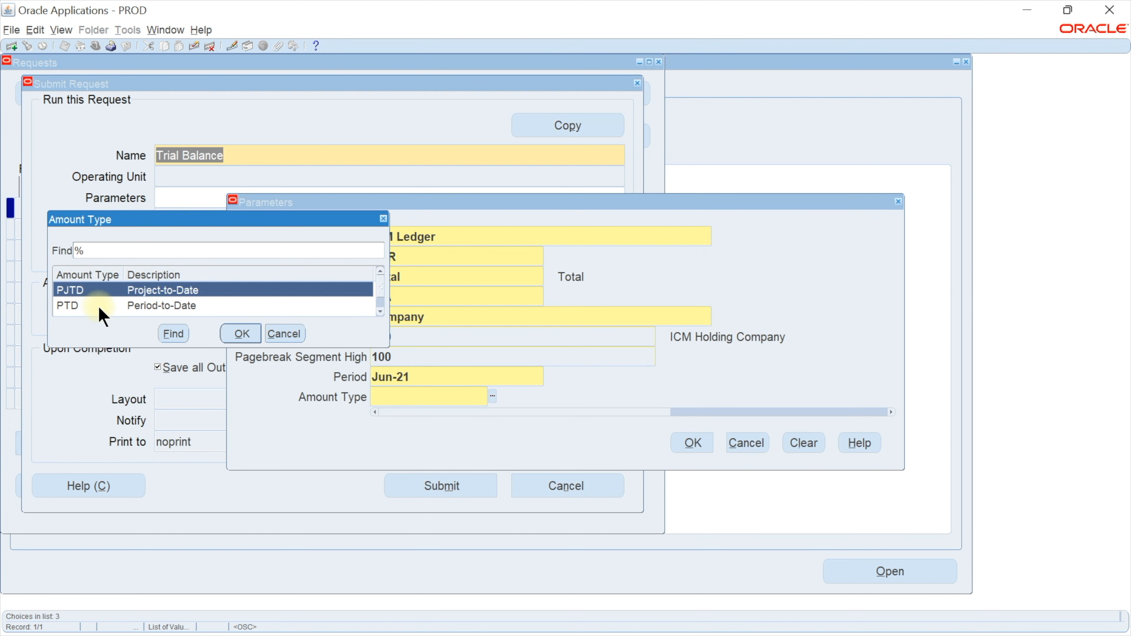
click(335, 307)
click(379, 310)
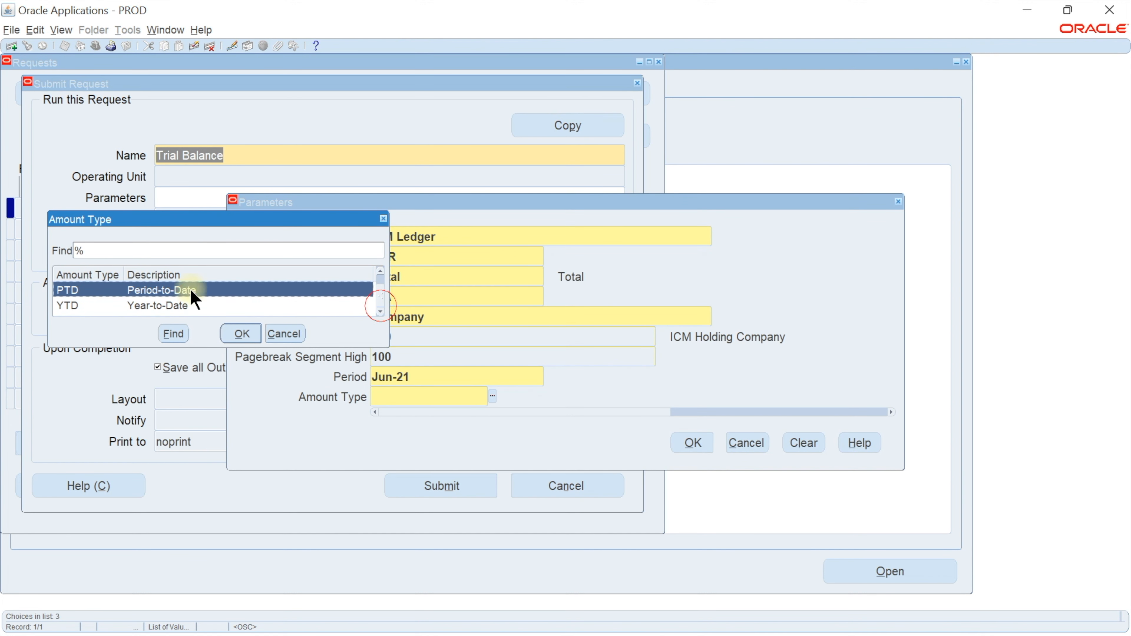
click(178, 301)
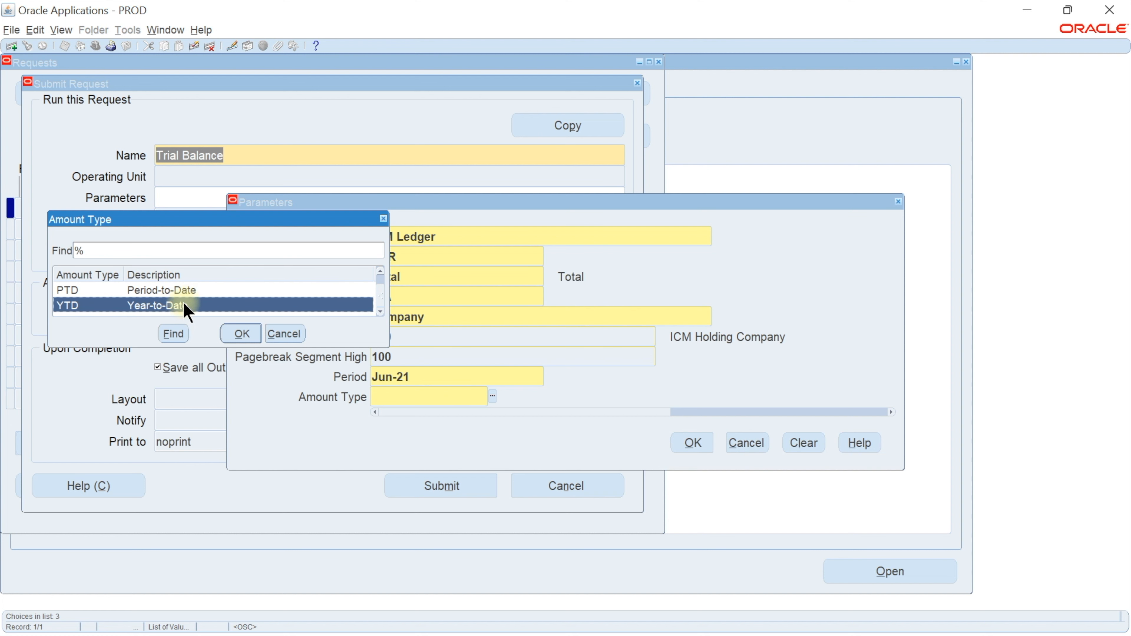
double_click(189, 303)
click(682, 446)
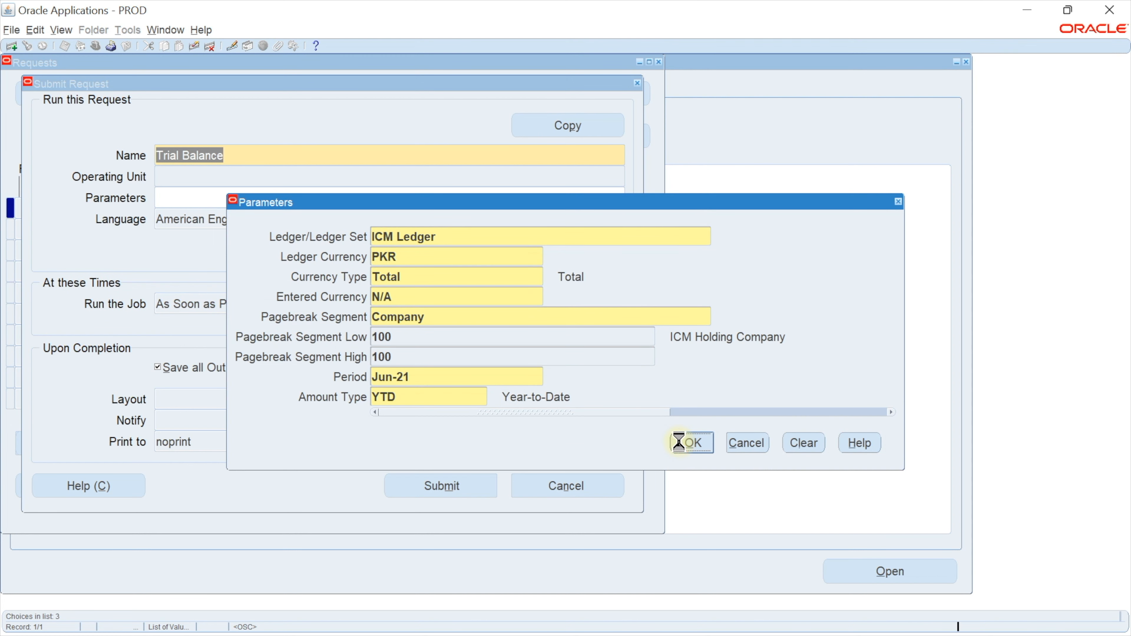
Submit the Trial Balance request, decline submitting another, and list all own requests
click(485, 486)
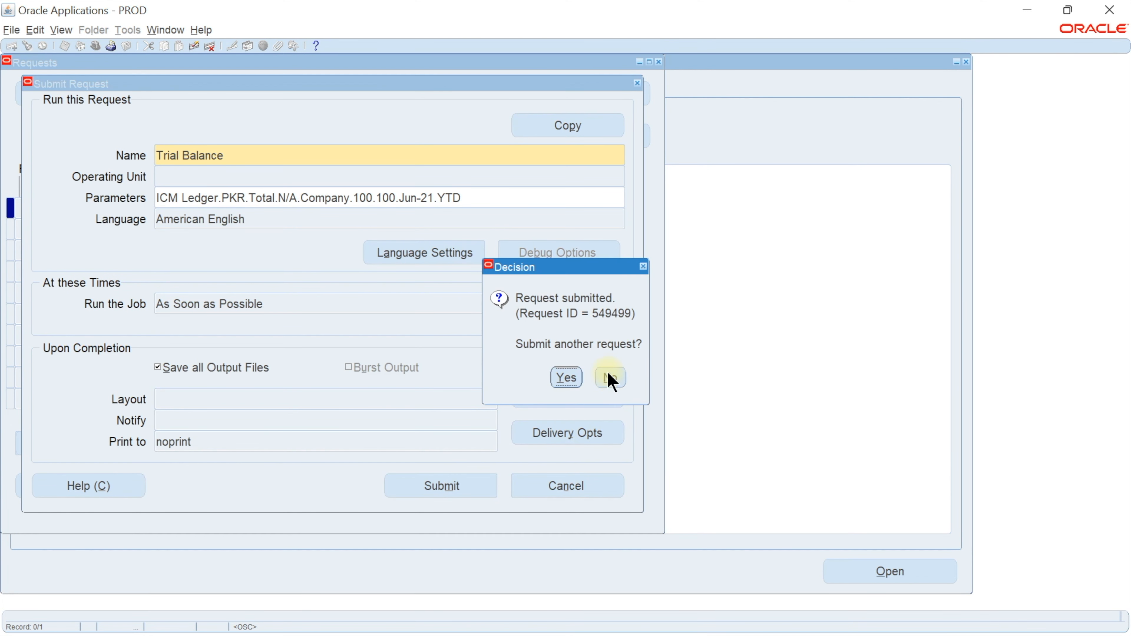
click(611, 378)
click(503, 479)
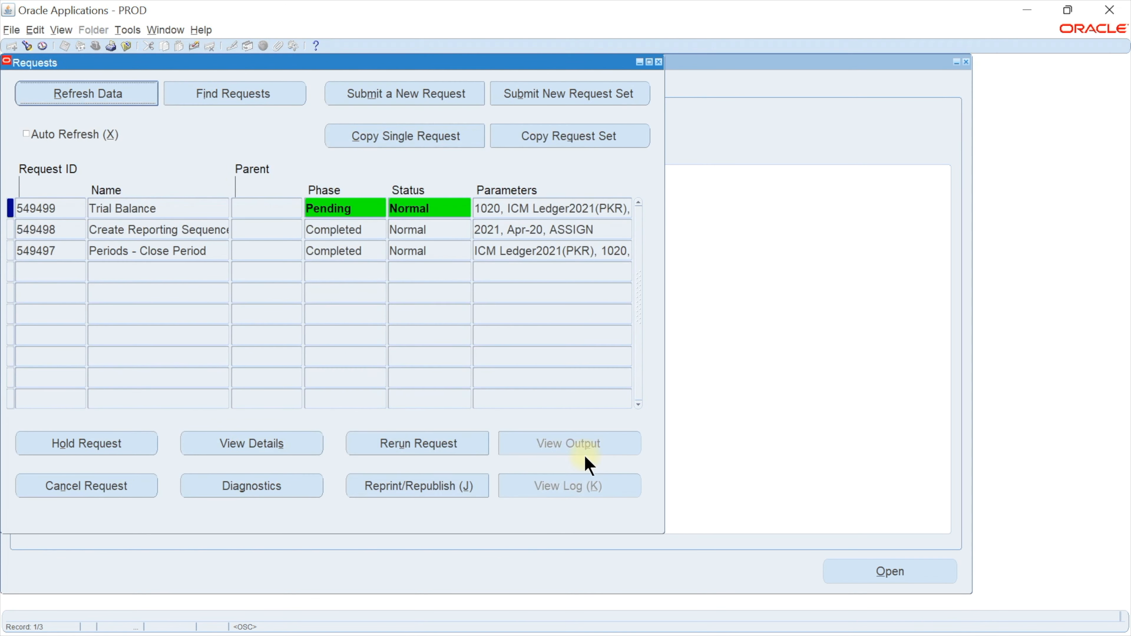
Refresh the requests list repeatedly to check the Trial Balance request's phase and status
click(98, 100)
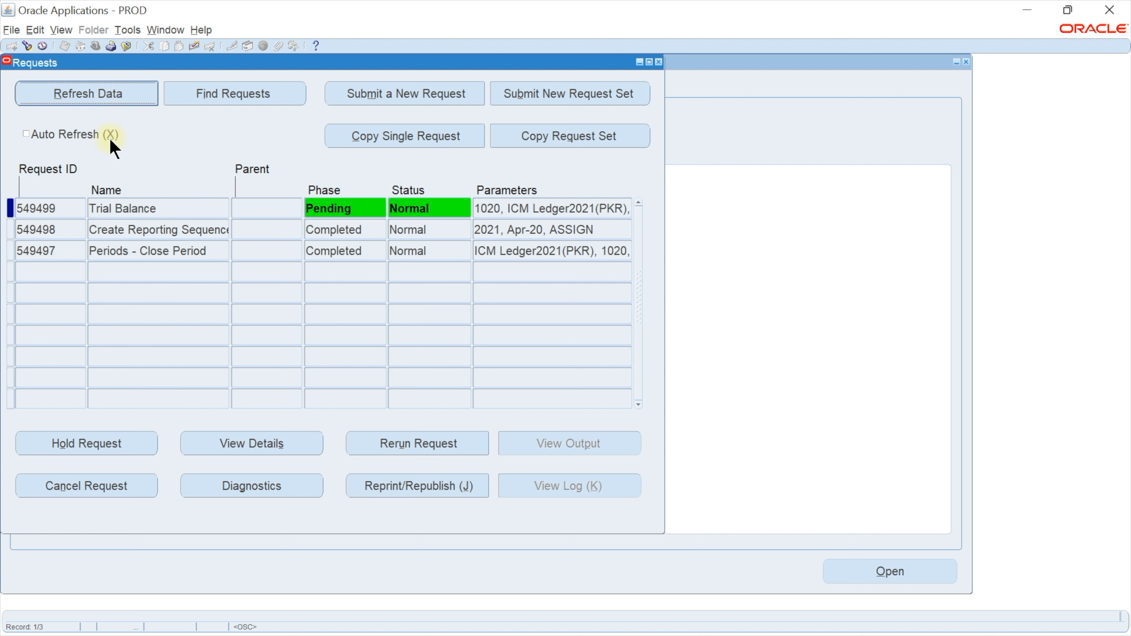
click(312, 208)
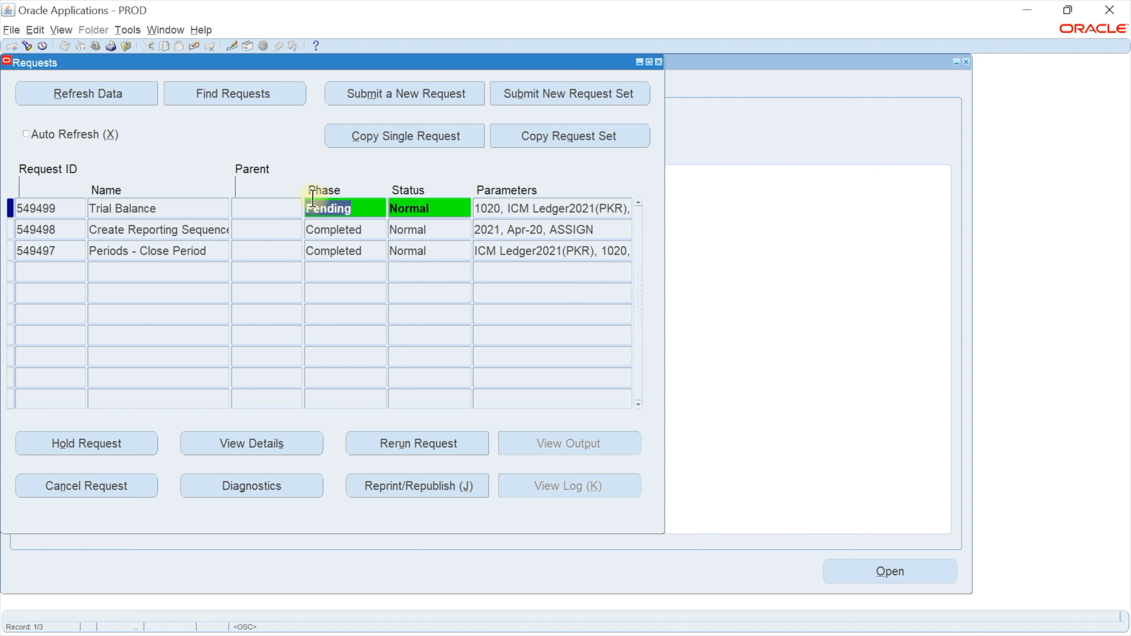
click(93, 94)
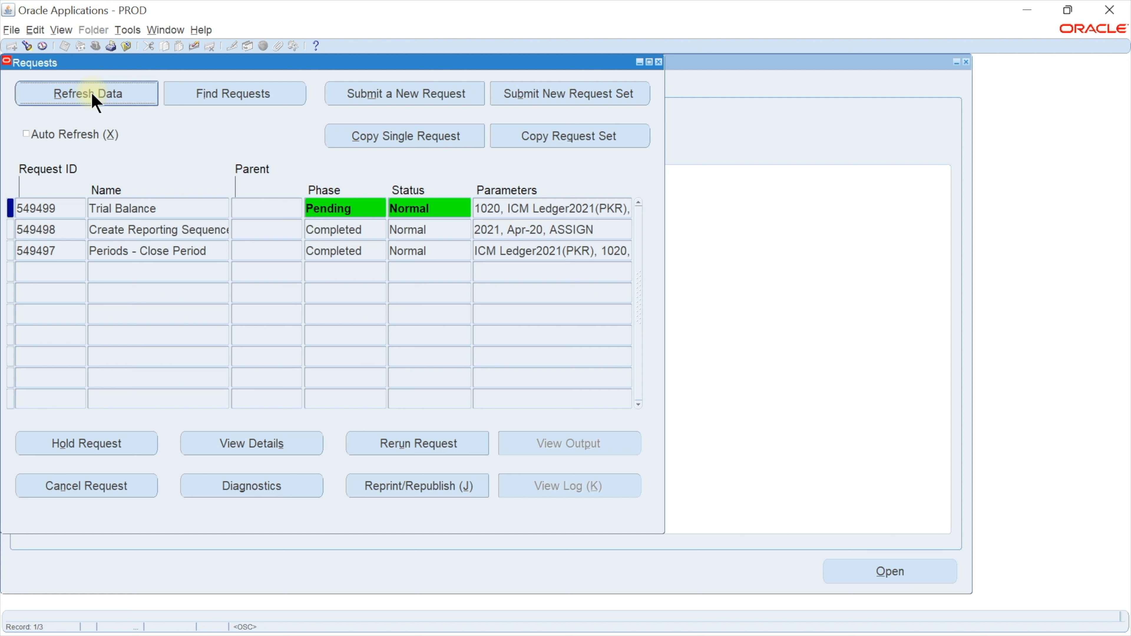
click(128, 102)
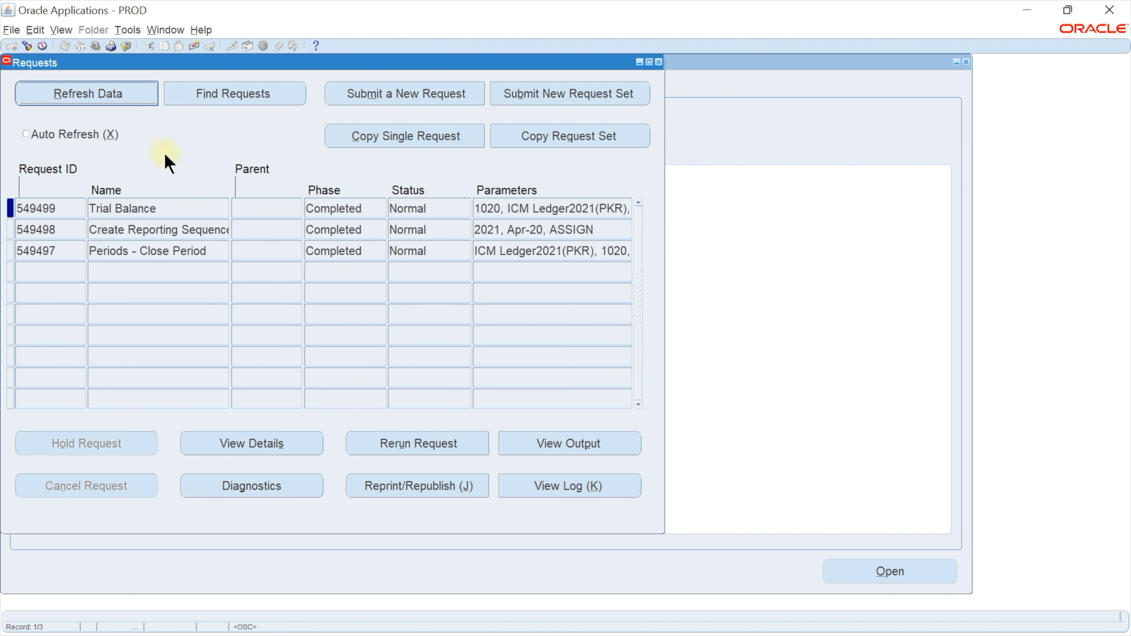
View the Trial Balance request's output, close the report, and check the request's parameters in the list
click(585, 448)
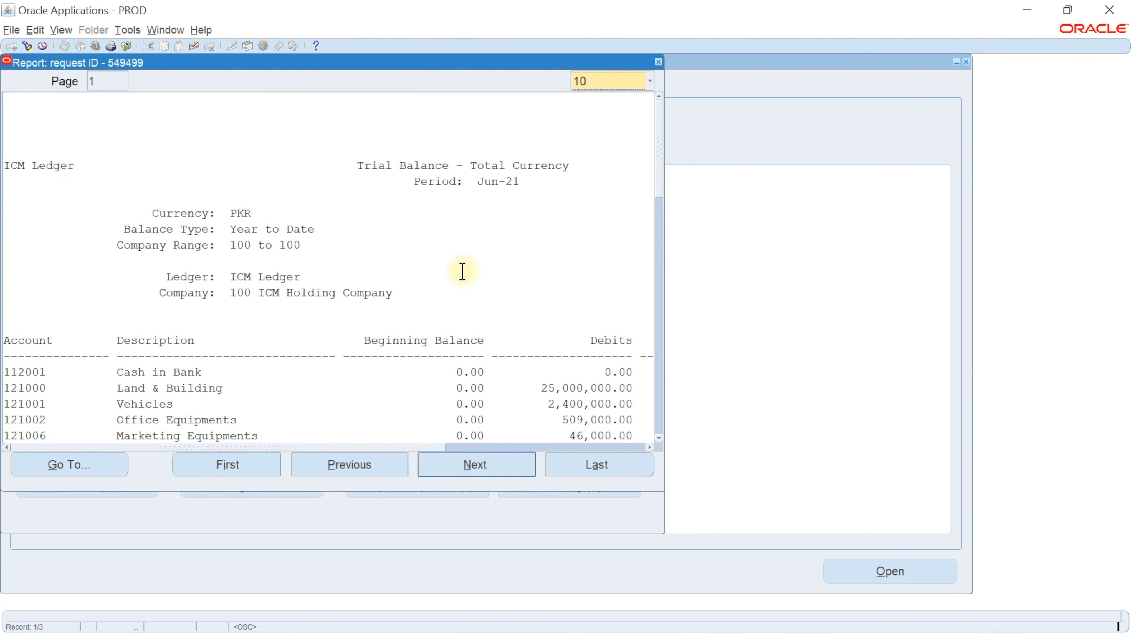
mouse_move(659, 158)
mouse_down()
mouse_move(661, 265)
mouse_move(664, 164)
mouse_up()
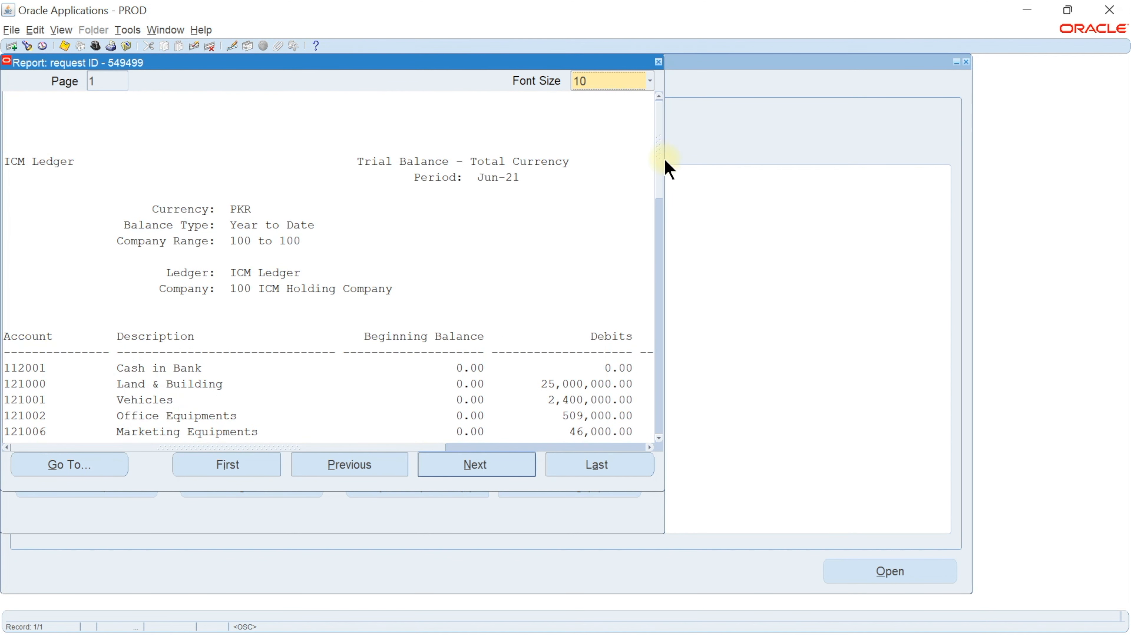
click(127, 46)
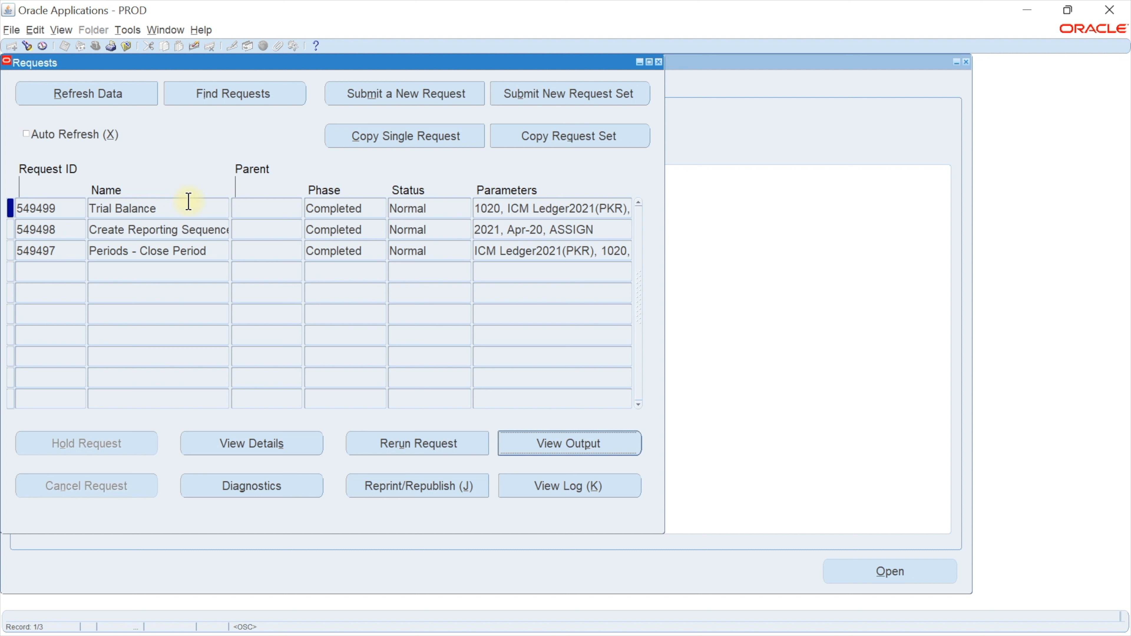
click(570, 208)
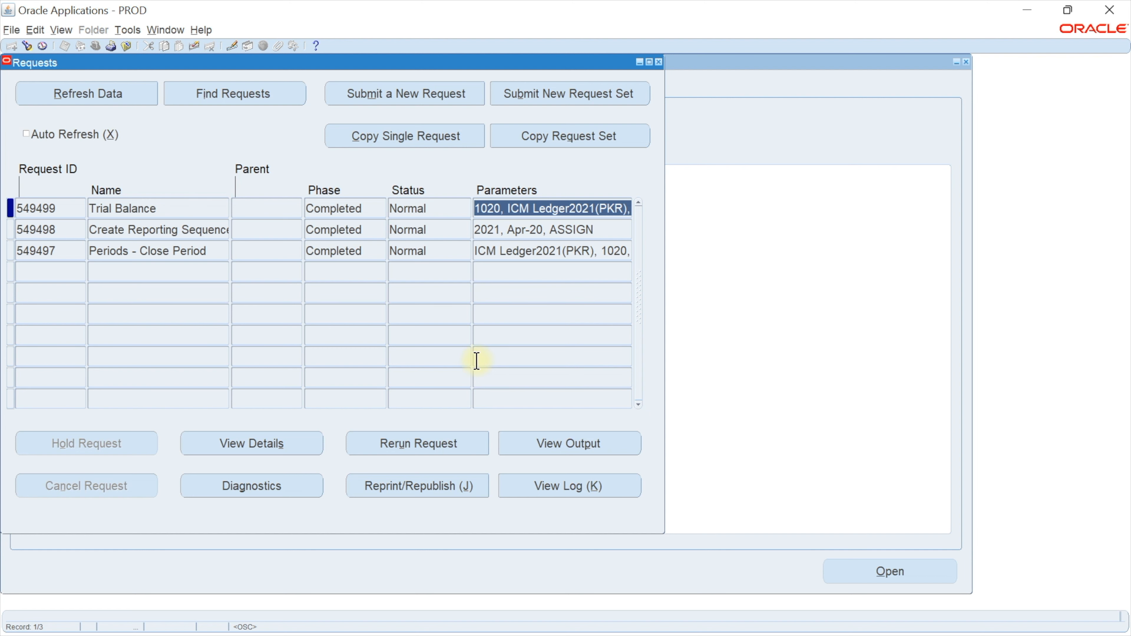
Leave the concurrent requests list and return to the General Ledger Super User navigator
click(127, 46)
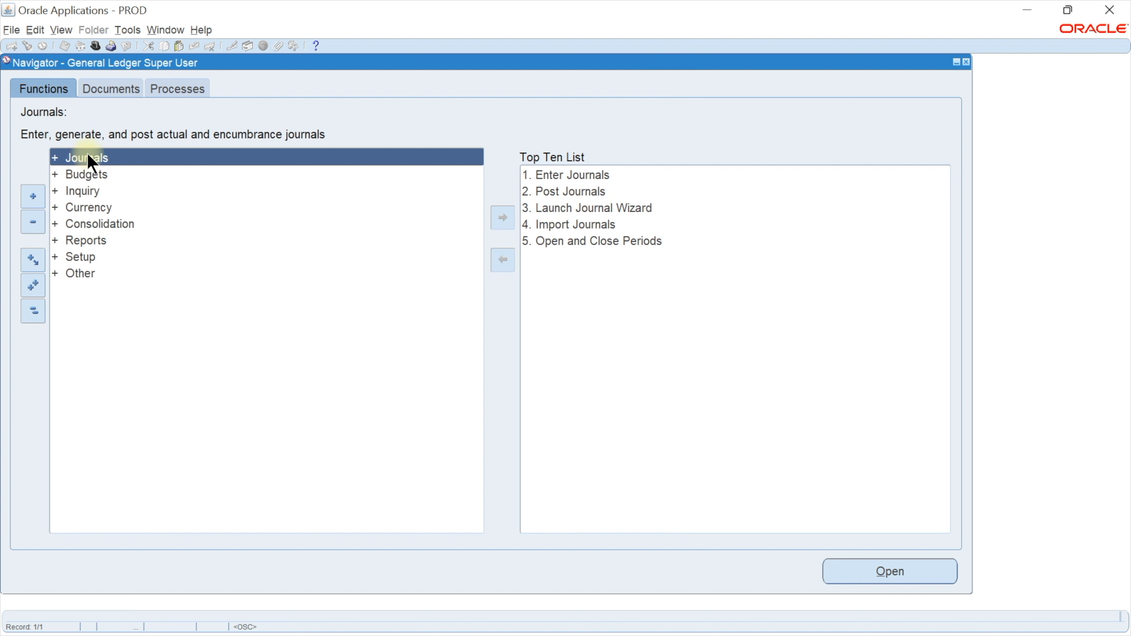
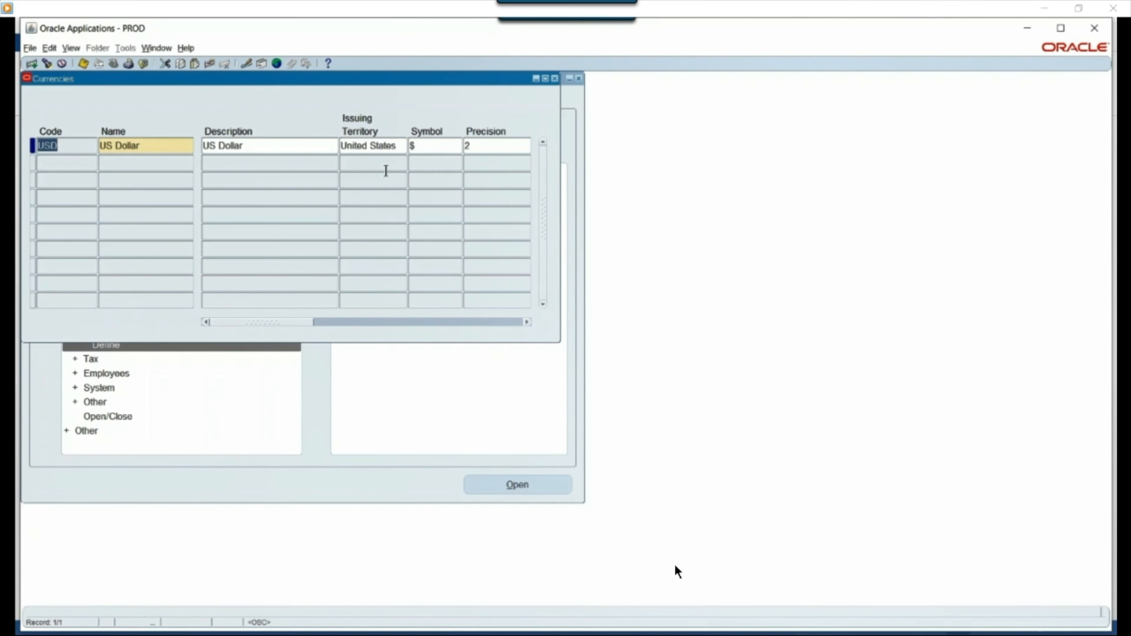
mouse_move(755, 513)
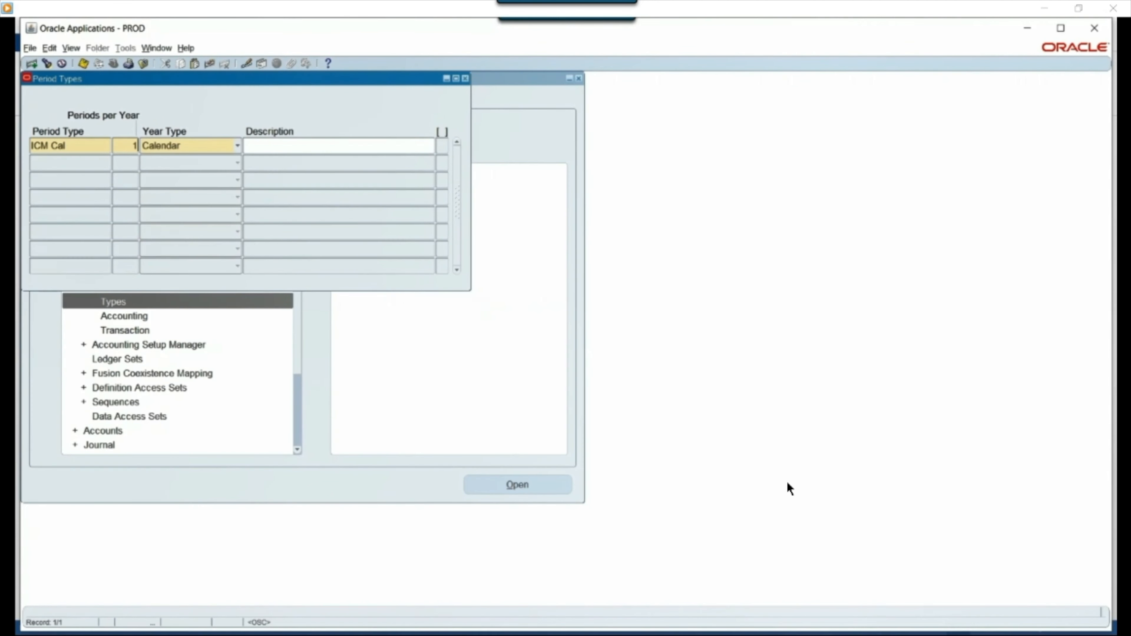
mouse_move(799, 475)
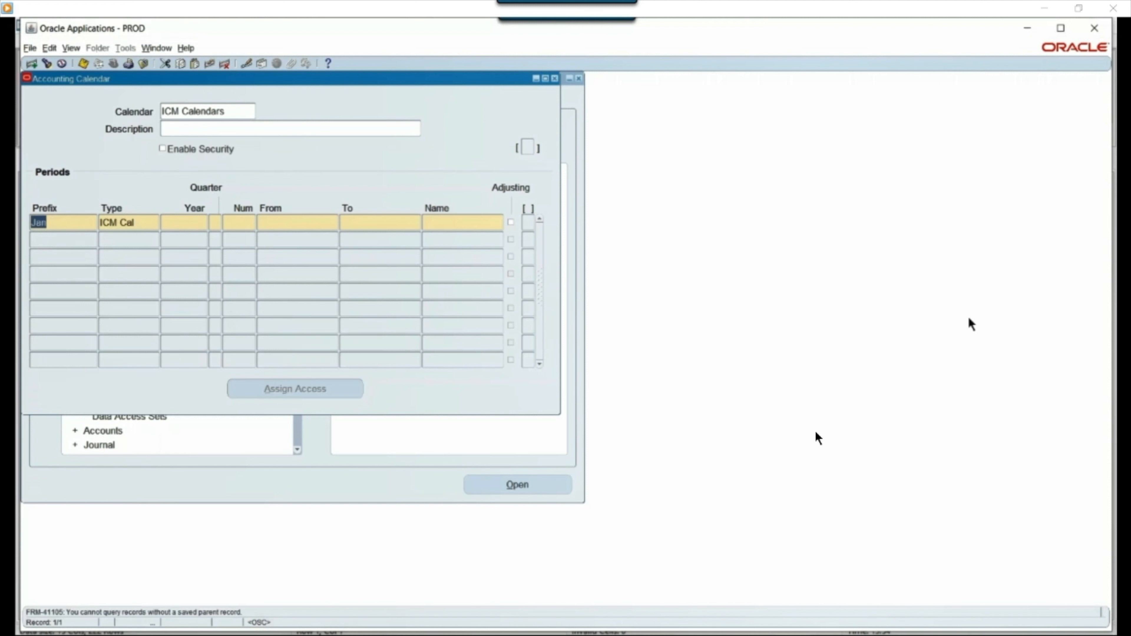
Clear the incomplete Jan period row from the ICM Calendars accounting calendar
key(shift+F5)
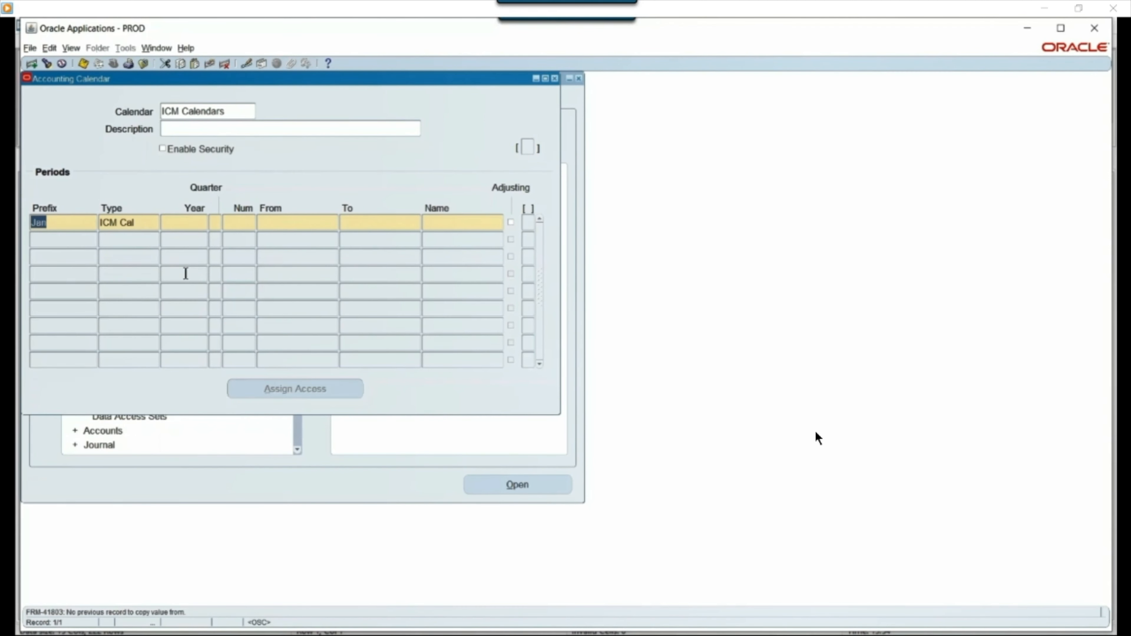
click(196, 222)
double_click(131, 225)
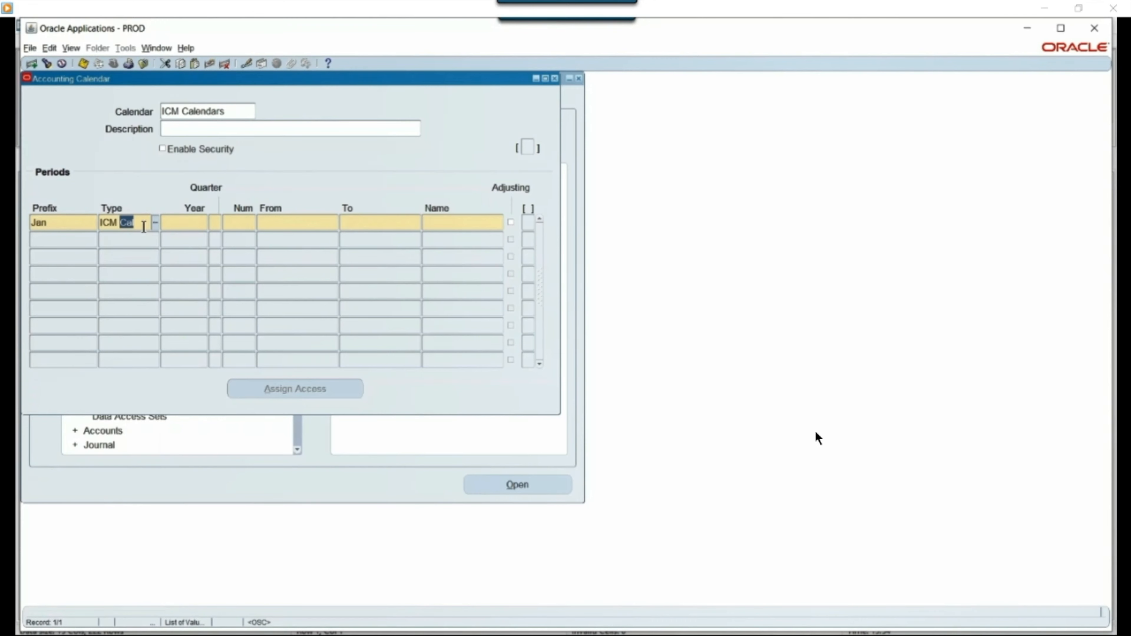
key(F6)
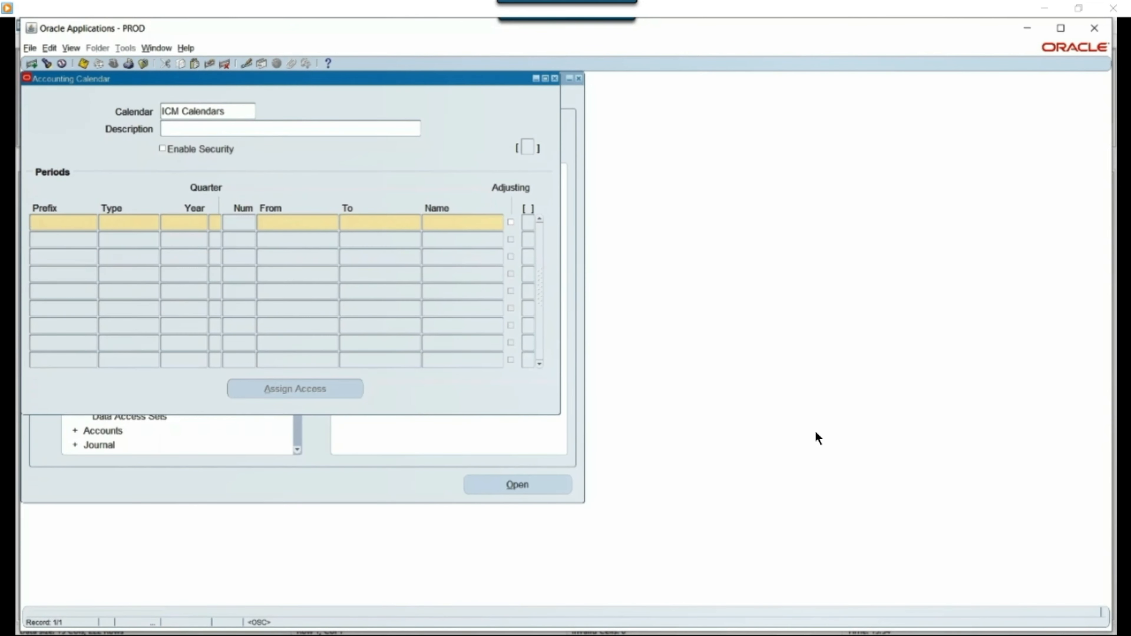
Switch to DataLoad and run the CALENDARS.dld load for all cells into the Oracle Applications - PROD window
key(alt+Tab)
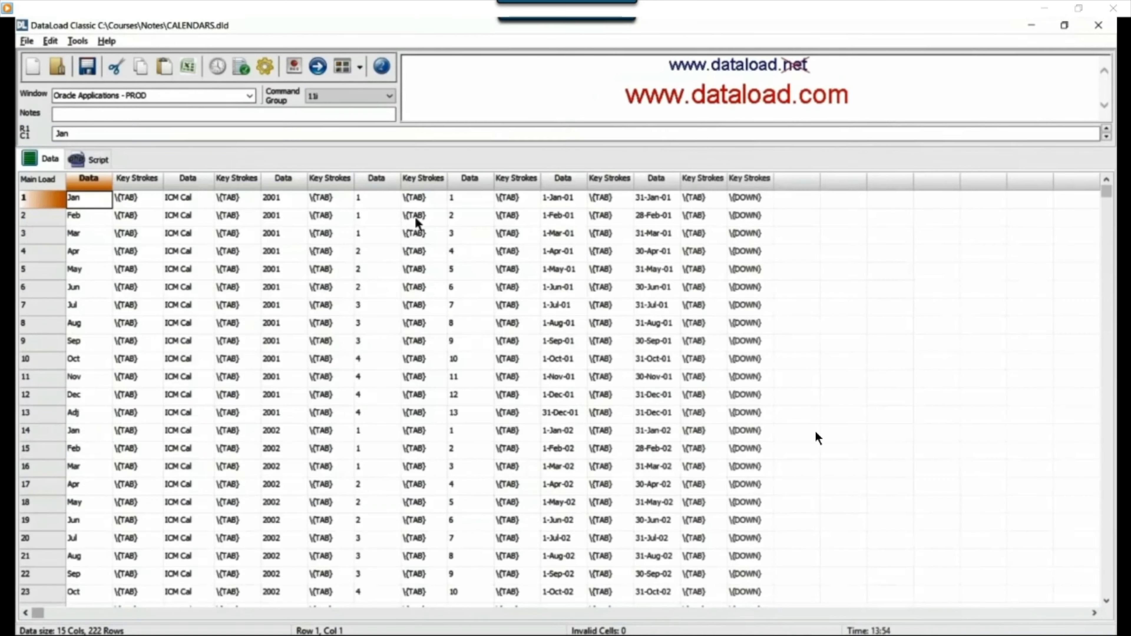
click(318, 67)
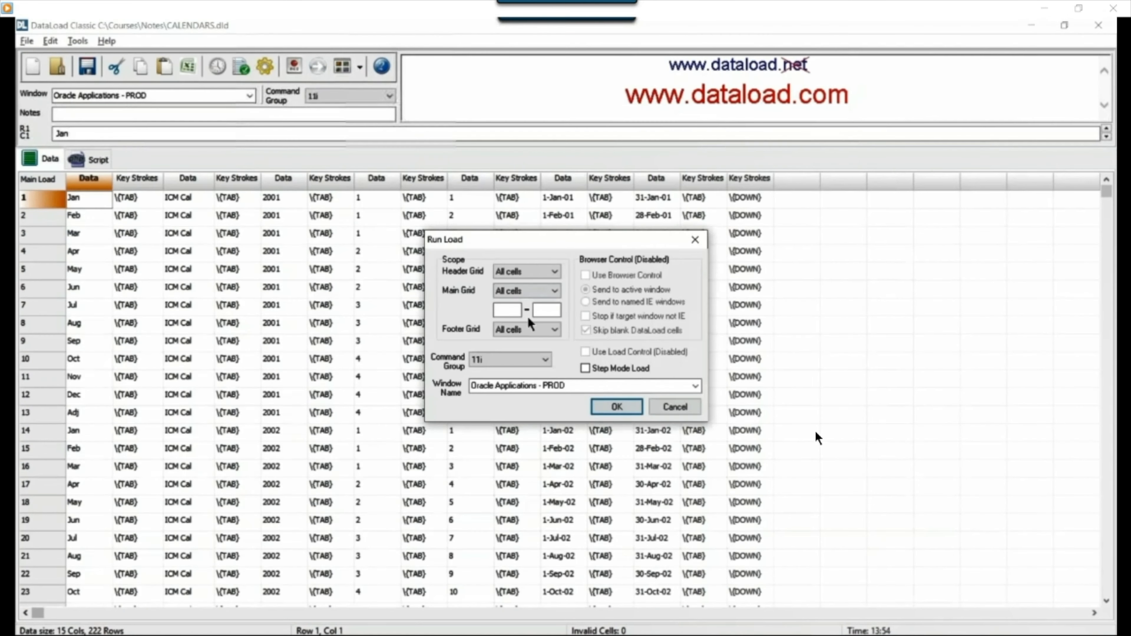
click(617, 407)
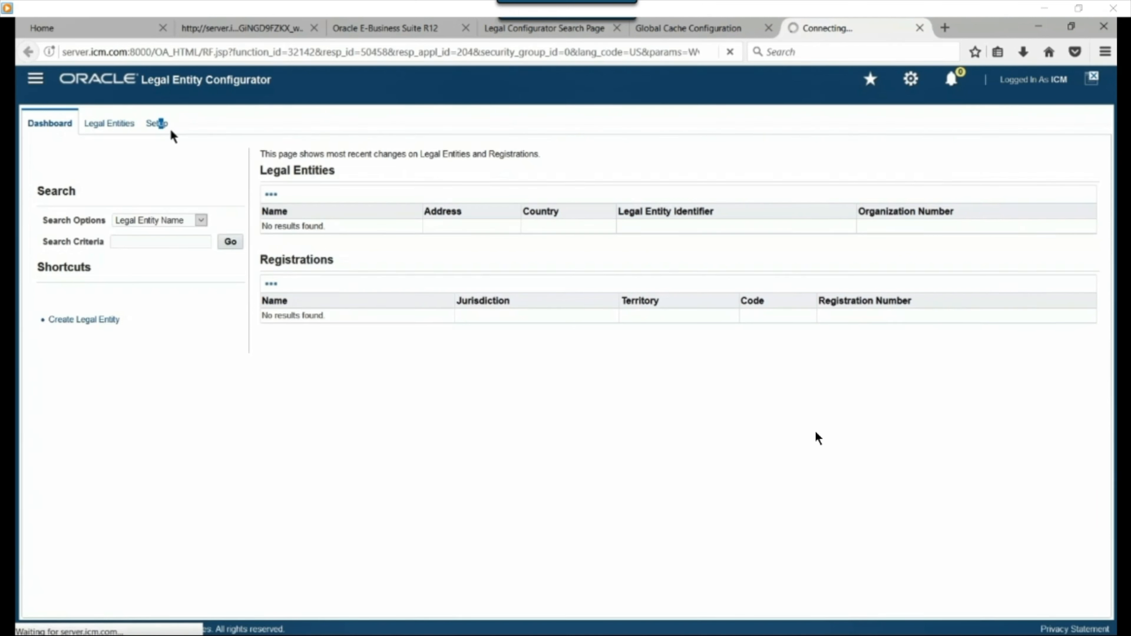
Name the new Saudi Arabia jurisdiction Saudi Commercial Law
mouse_move(969, 541)
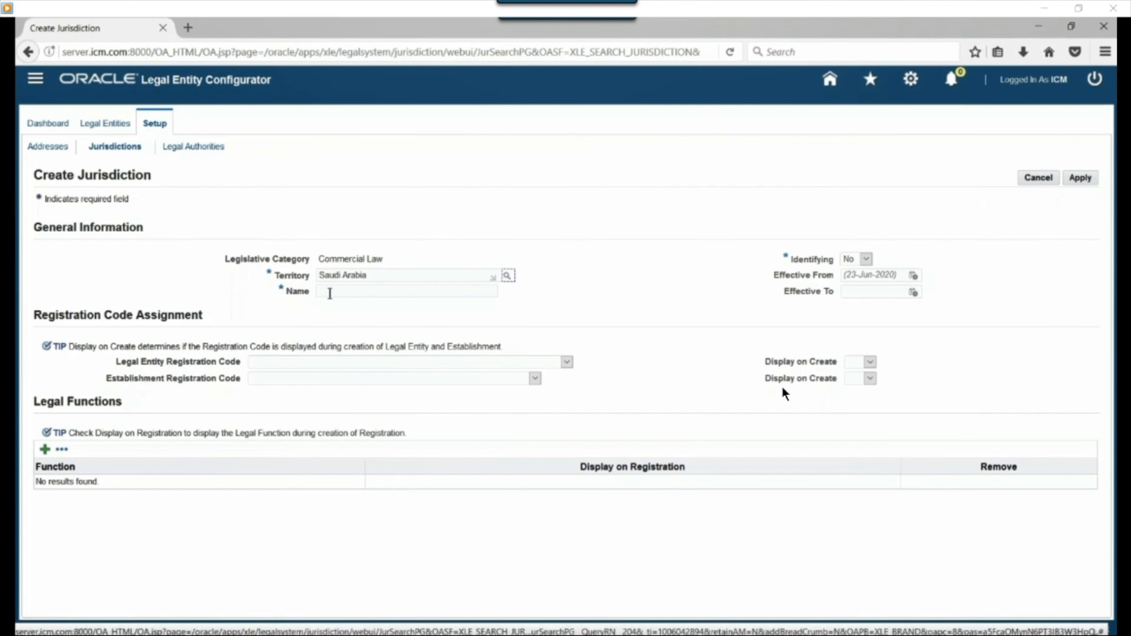
text(Com)
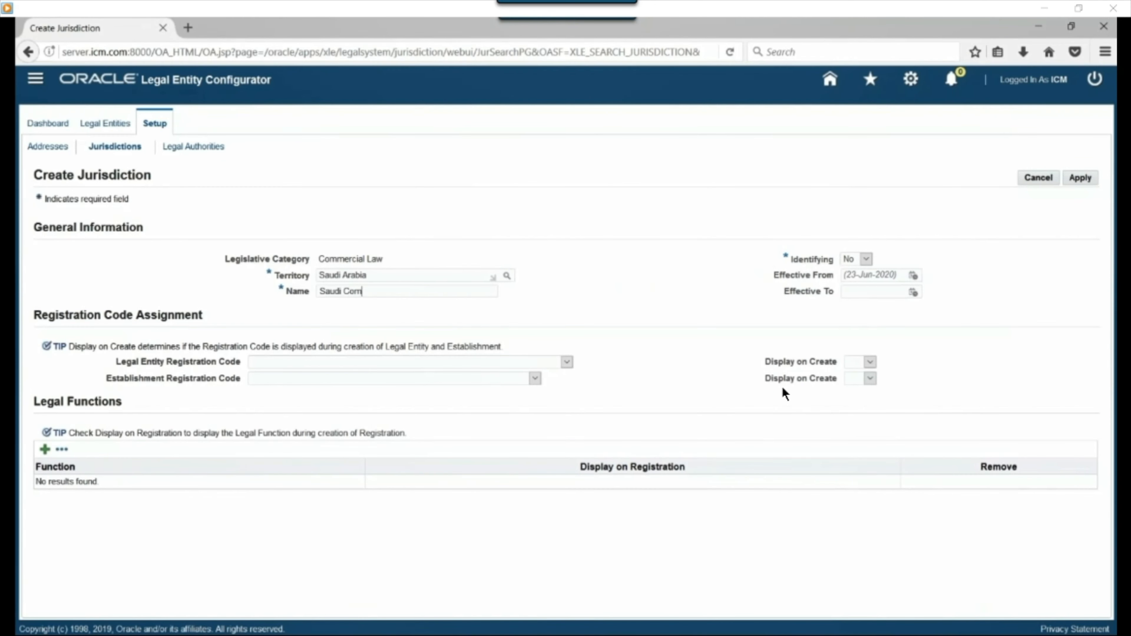
text(mercial Law)
key(Tab)
Set the jurisdiction's Identifying option to Yes and its effective-from date to 01-Jan-2020
click(864, 259)
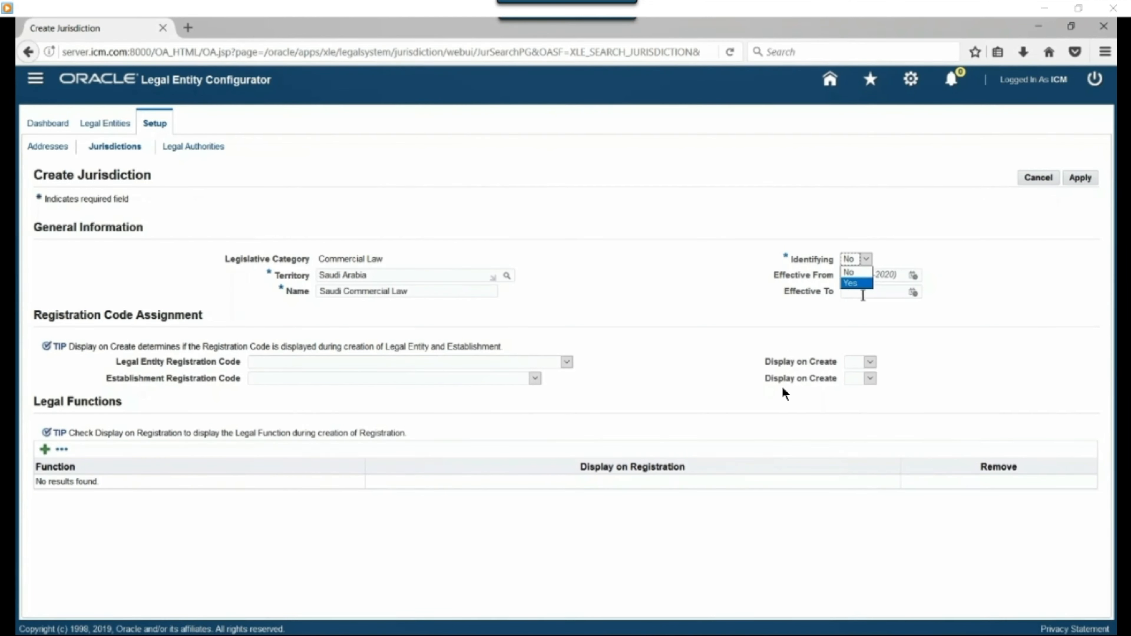
click(851, 283)
click(864, 279)
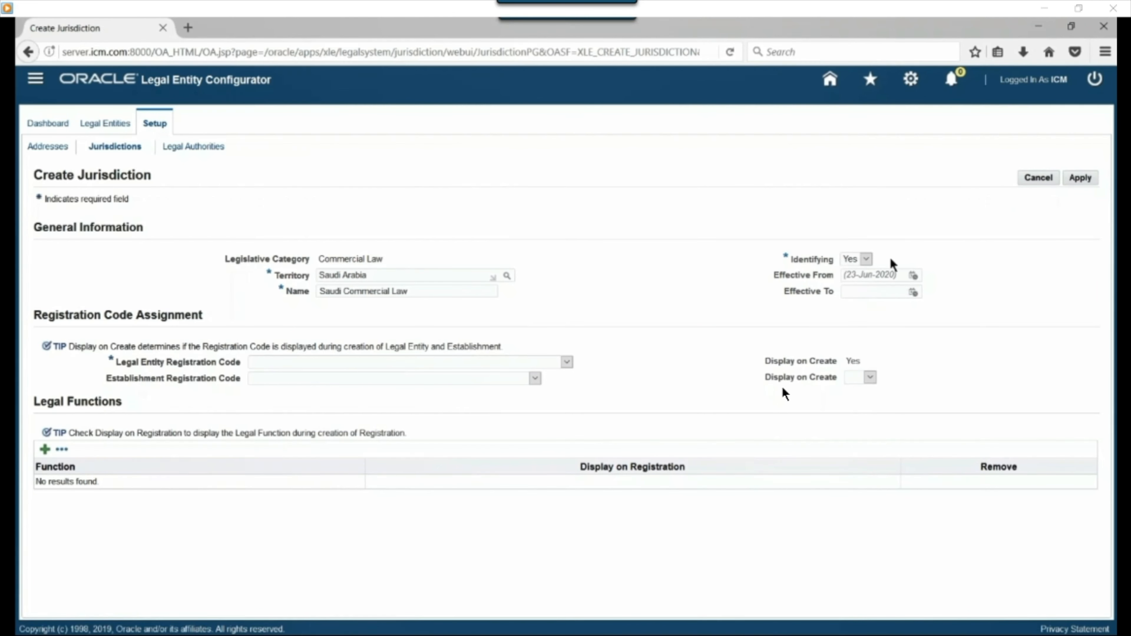
text(01-jan-2020)
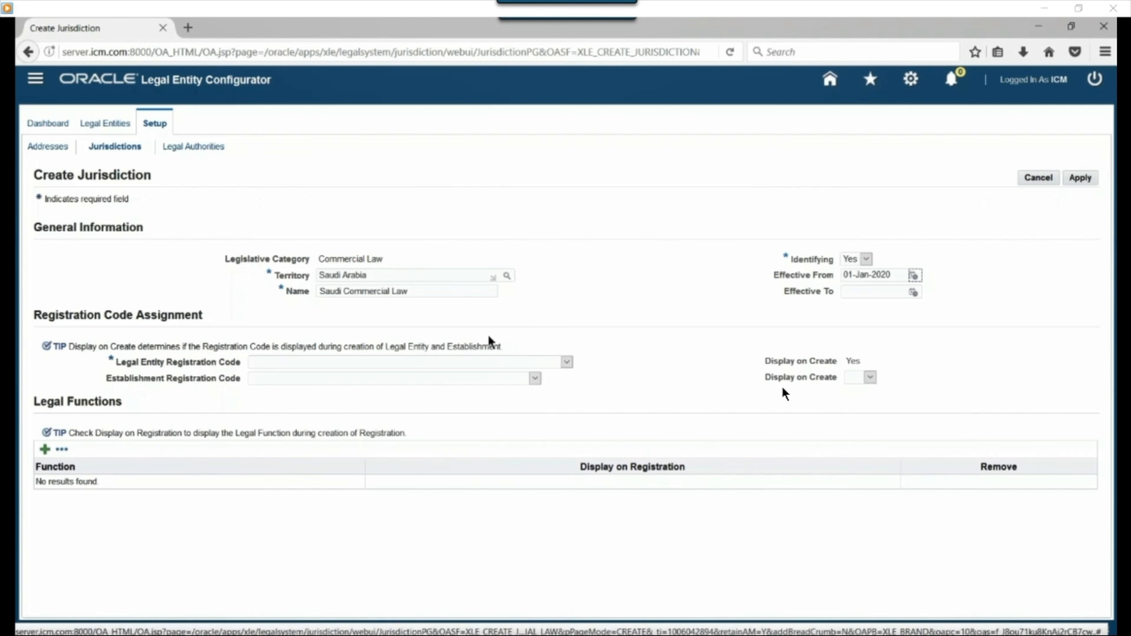
Set the legal entity registration code to Registration Number (Registration Number - No validation)
click(383, 365)
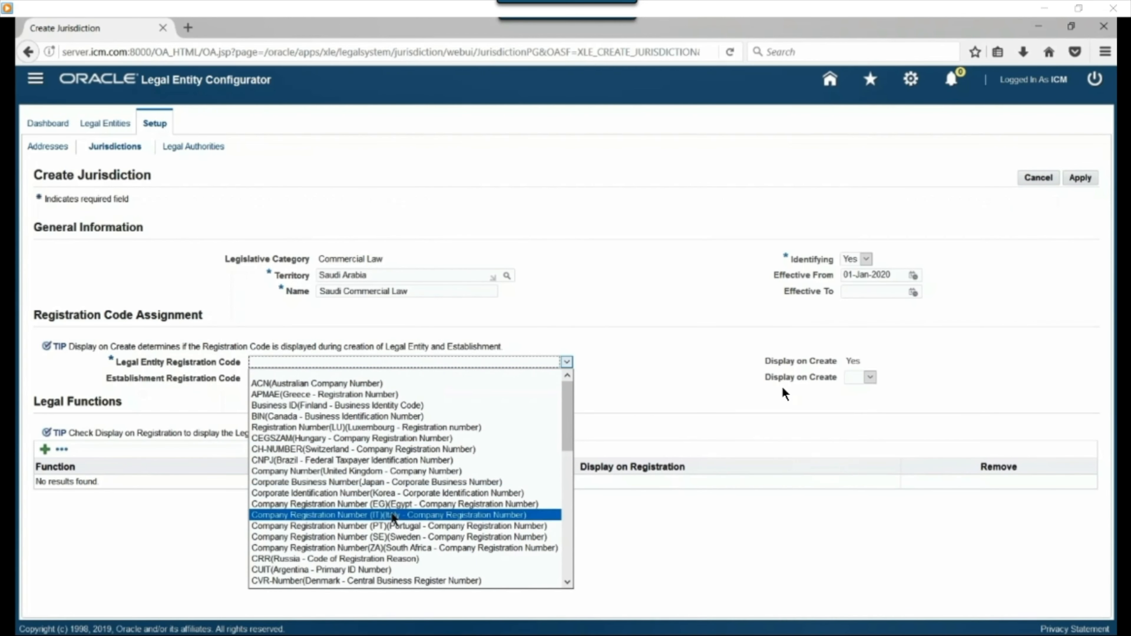
scroll(433, 514, down, 2)
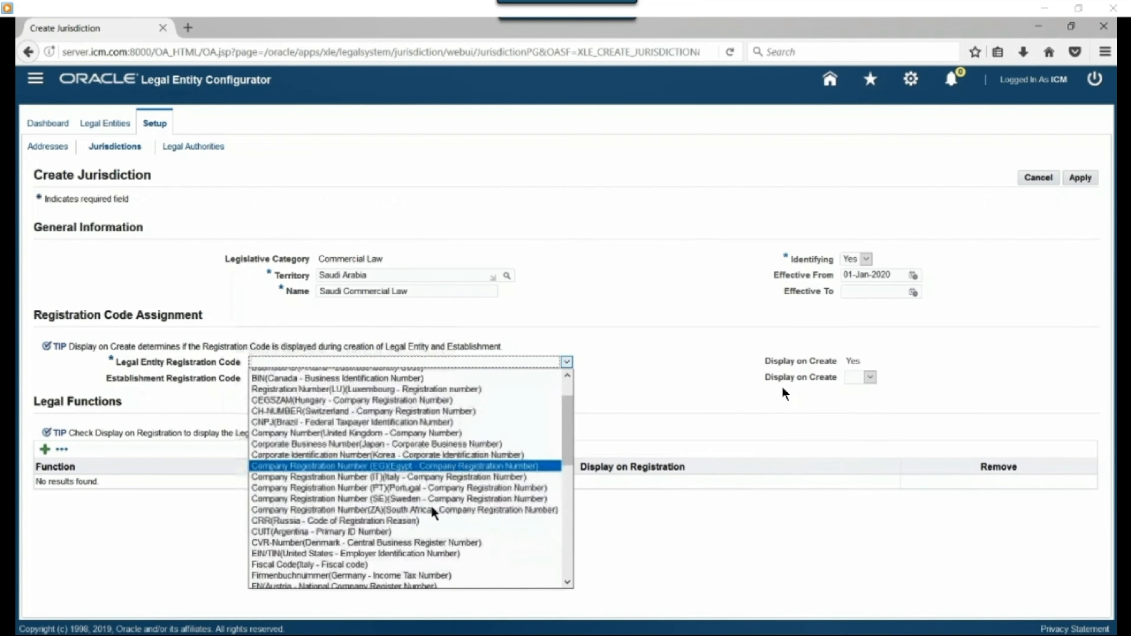
scroll(427, 498, down, 1)
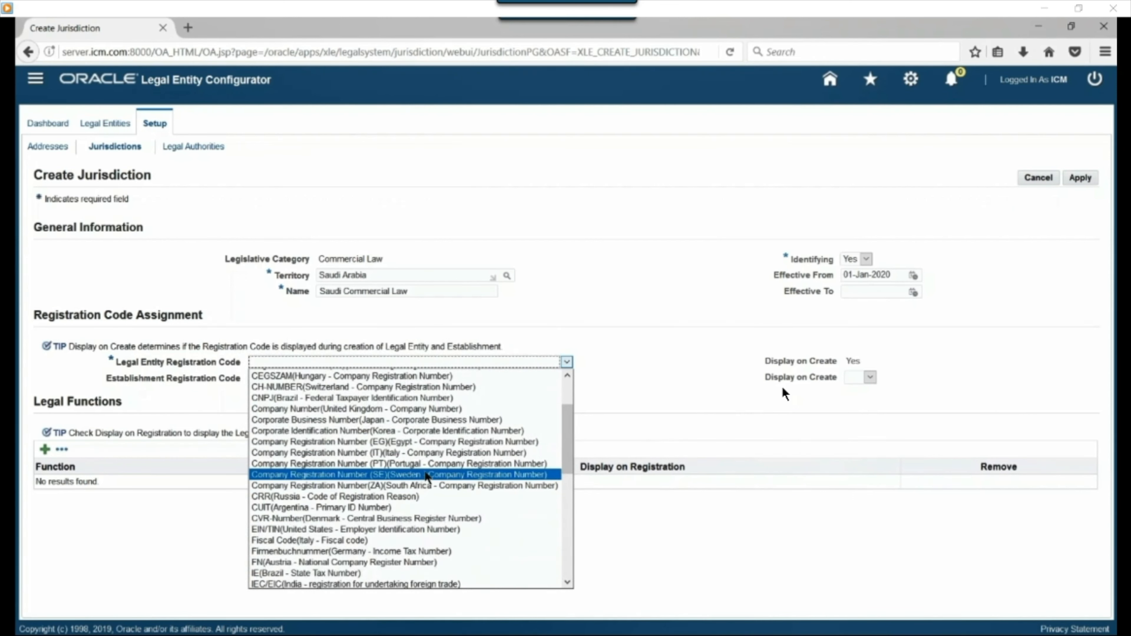
scroll(427, 476, down, 3)
scroll(427, 479, down, 8)
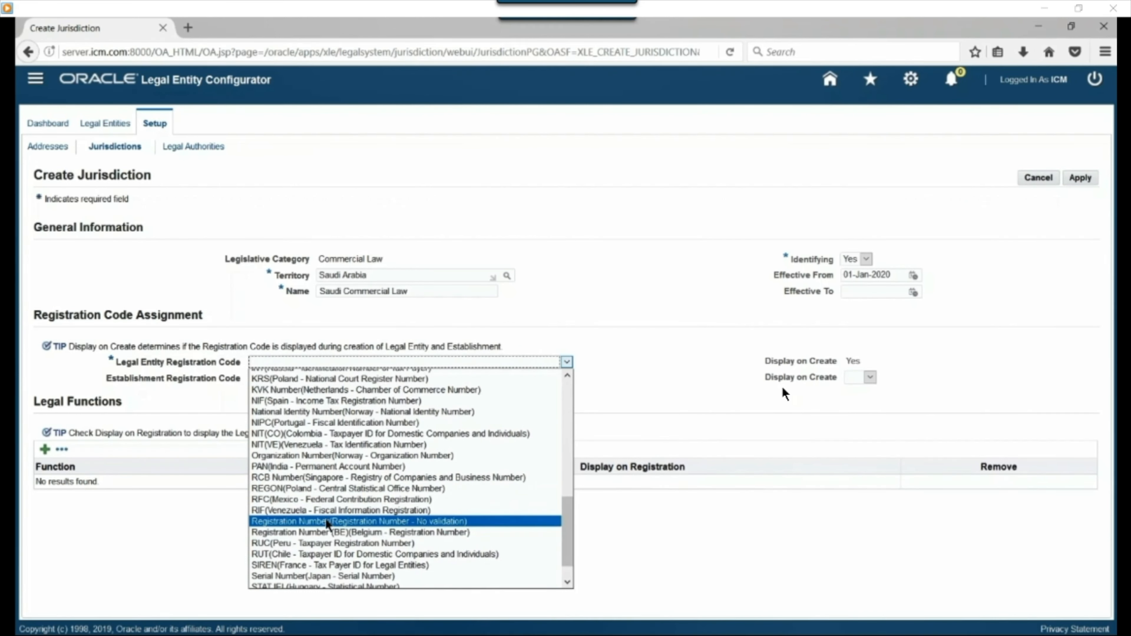
click(332, 524)
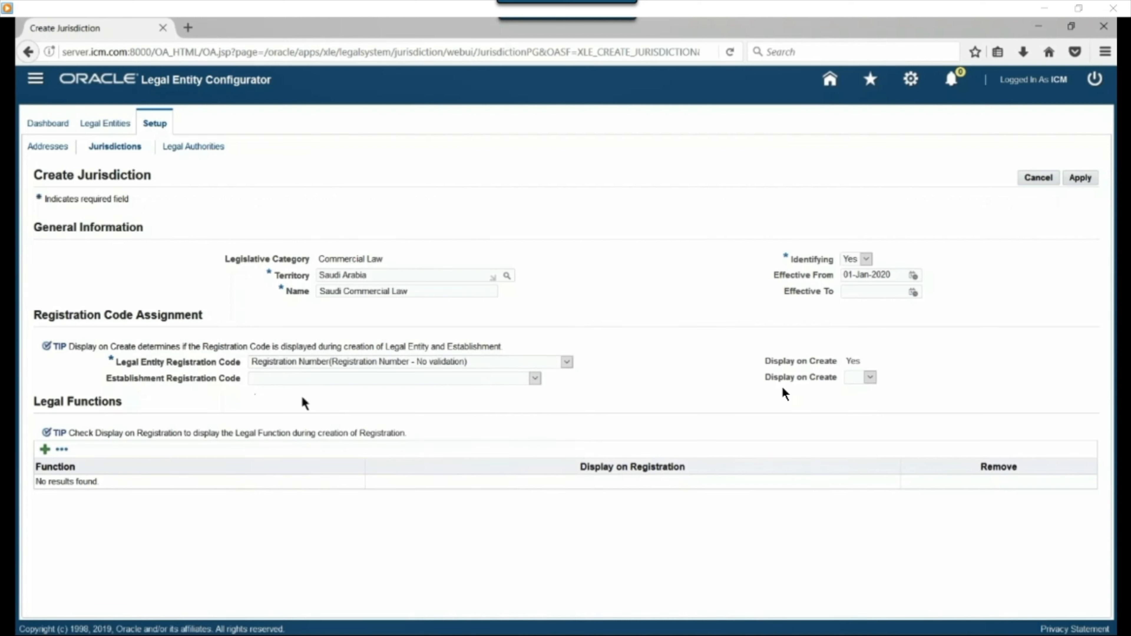
Set the establishment registration code to Registration Number (No validation) with Display on Create set to Yes, and apply the jurisdiction
click(535, 379)
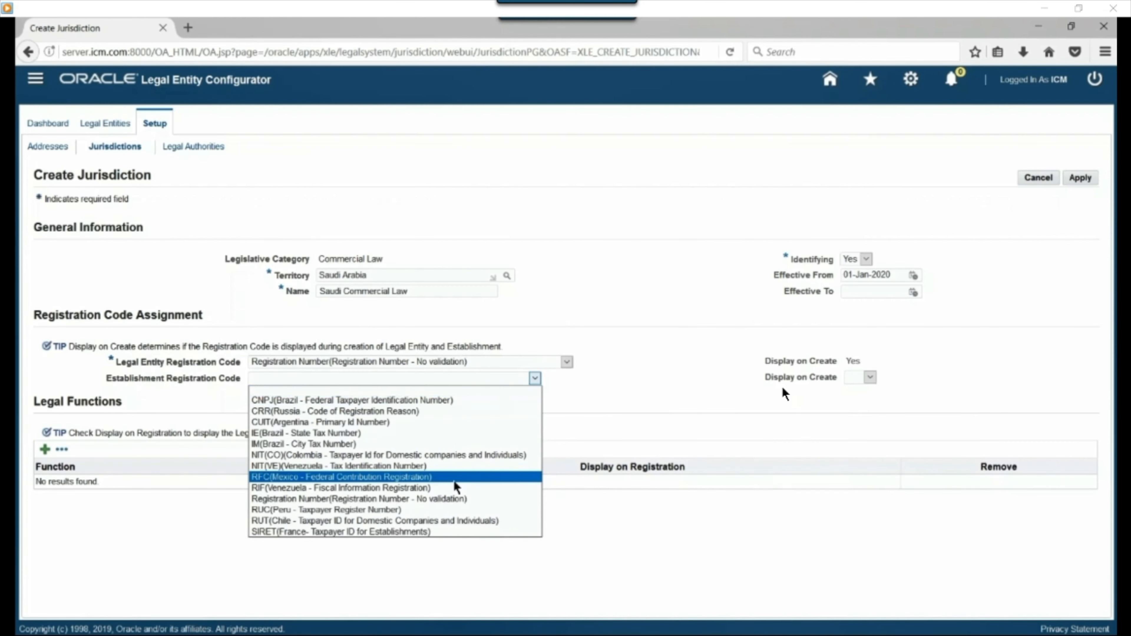
click(417, 499)
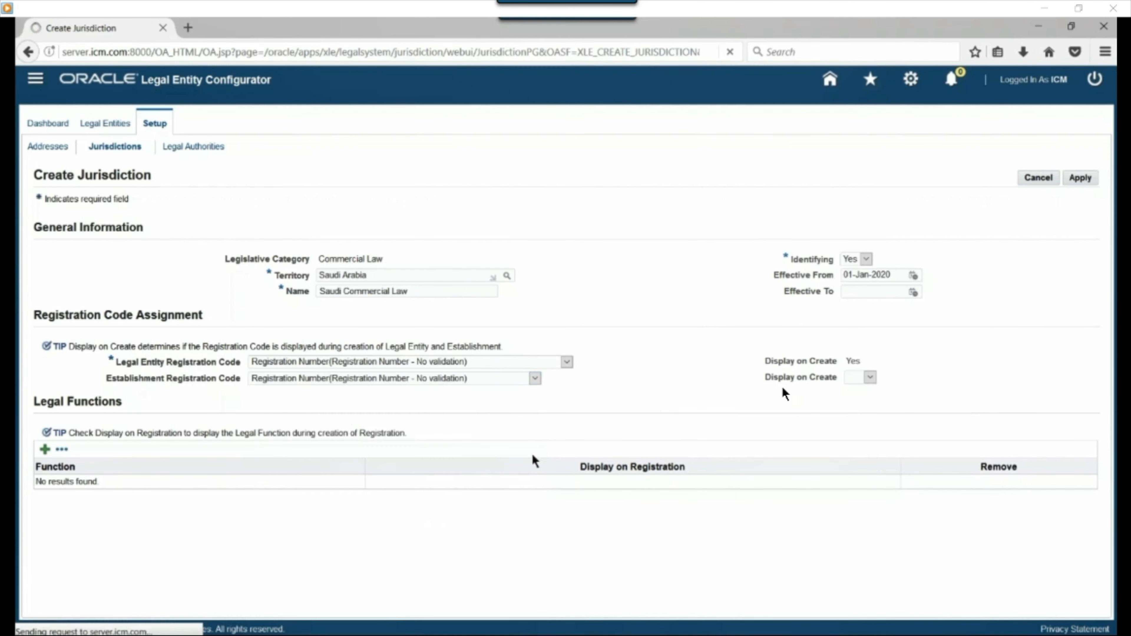
click(870, 377)
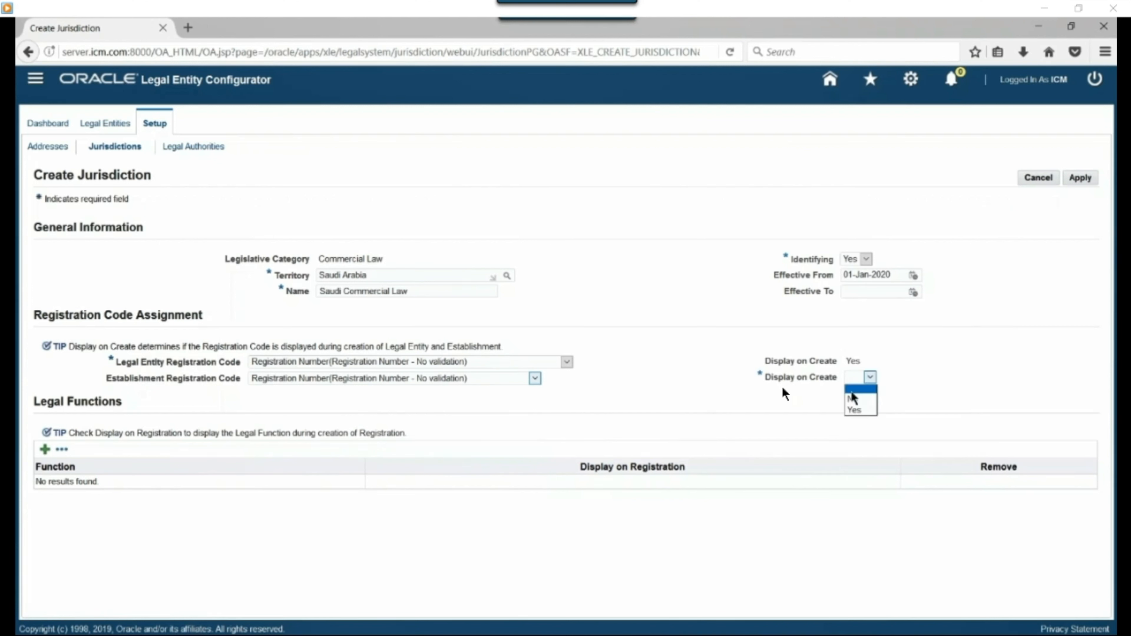
click(855, 410)
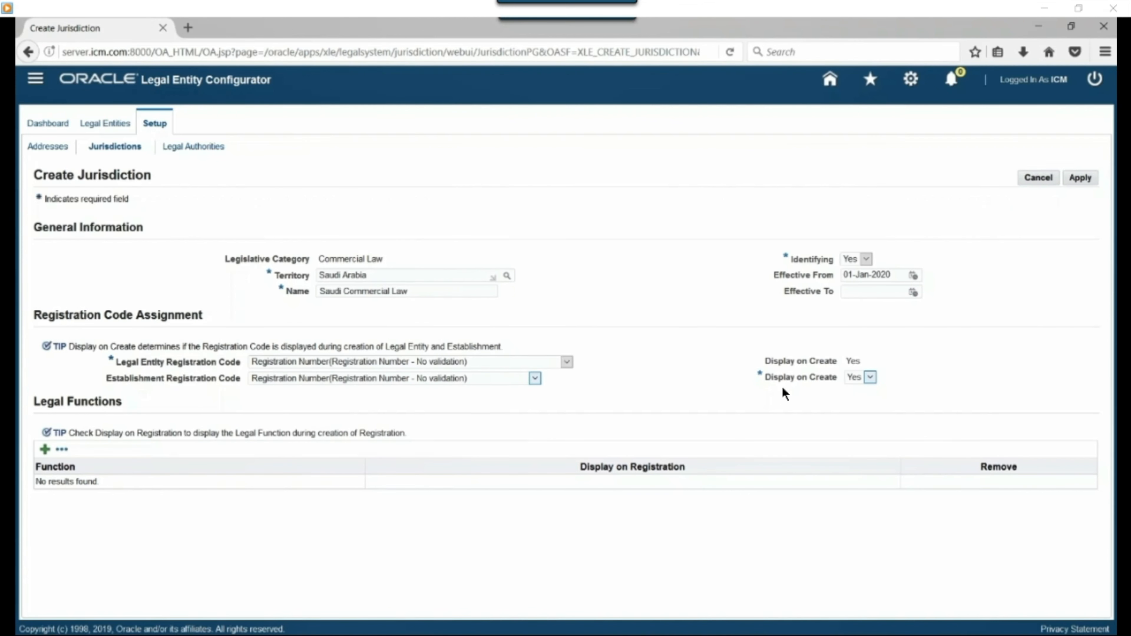
click(1080, 177)
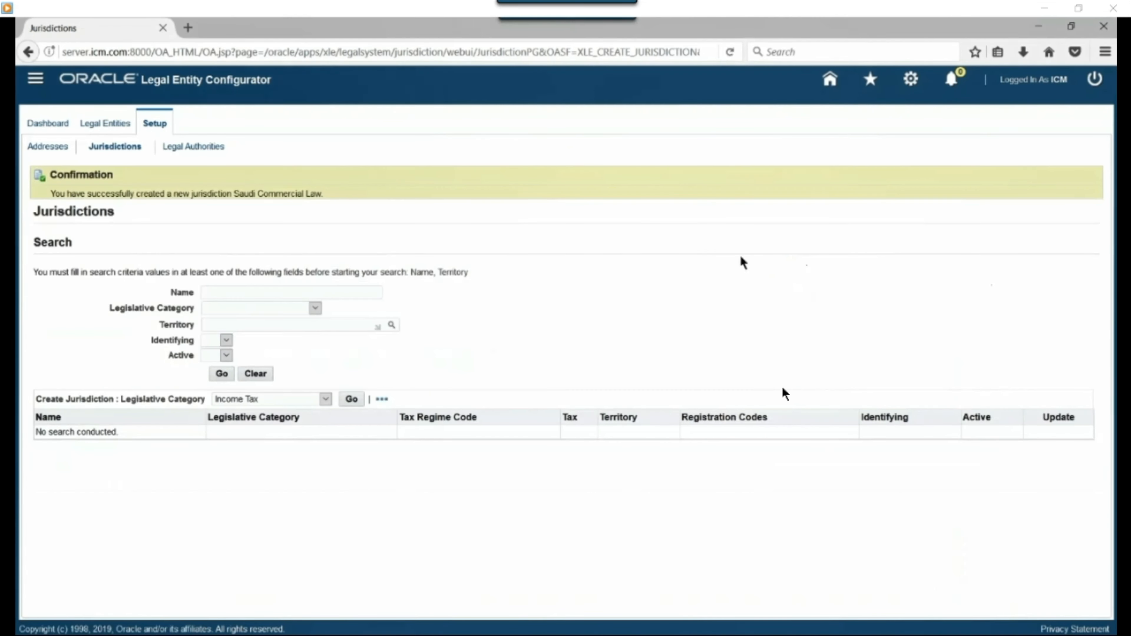
Start creating another jurisdiction with the Commercial Law legislative category
click(319, 400)
click(281, 418)
click(350, 400)
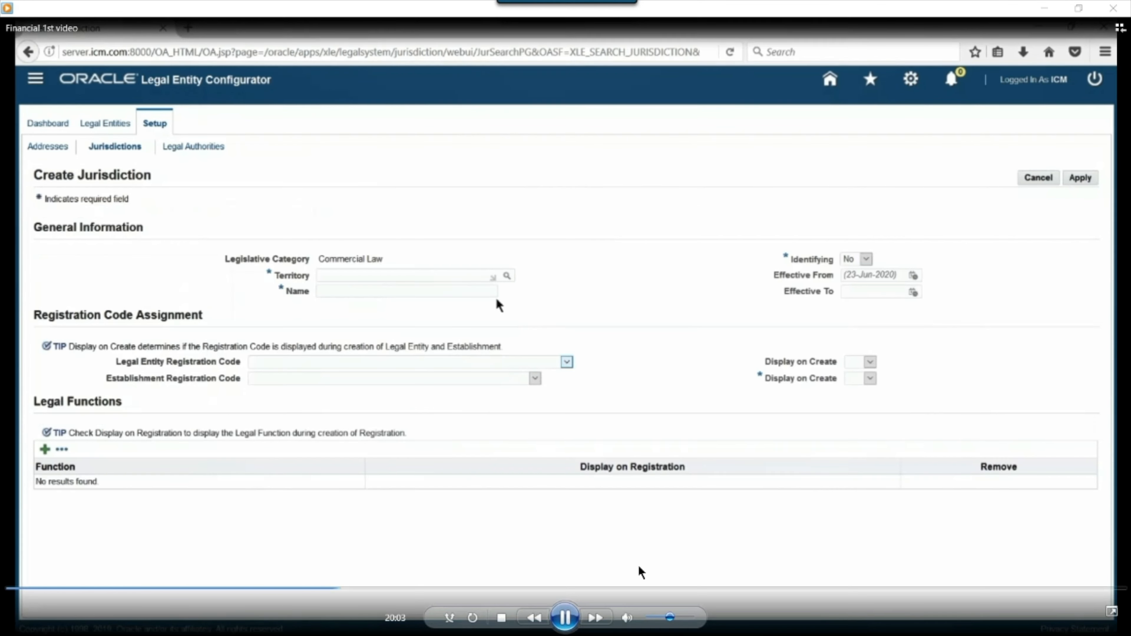
click(565, 618)
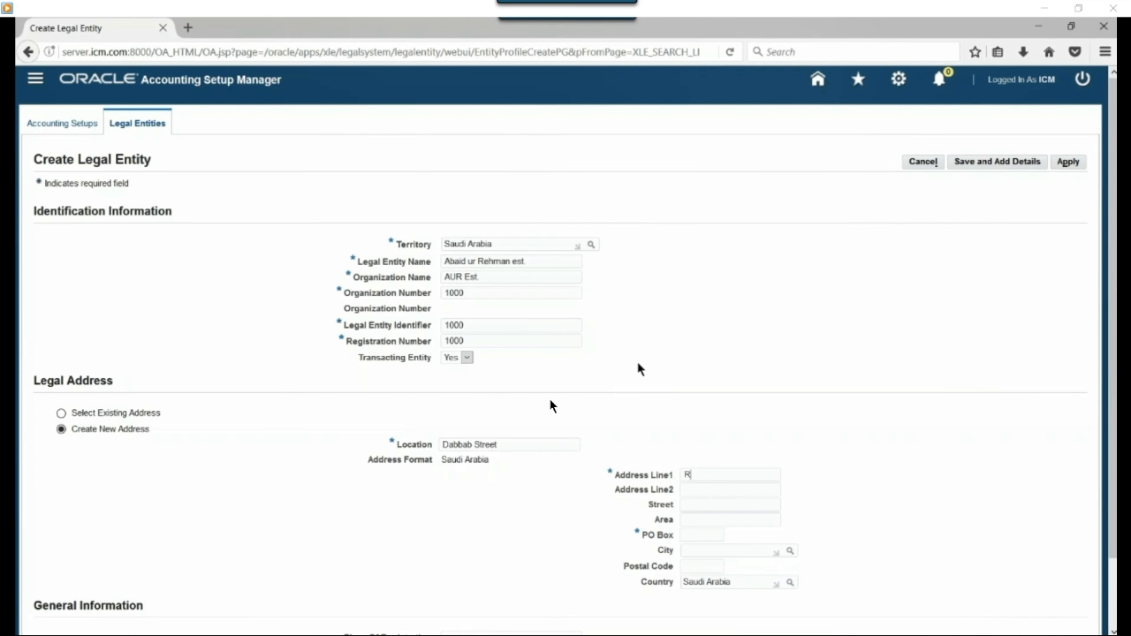
Complete the new address of the Saudi Arabia legal entity with address line 1 and PO box, and create the entity
key(BackSpace)
key(BackSpace)
scroll(982, 398, down, 3)
scroll(905, 350, up, 3)
scroll(838, 348, down, 3)
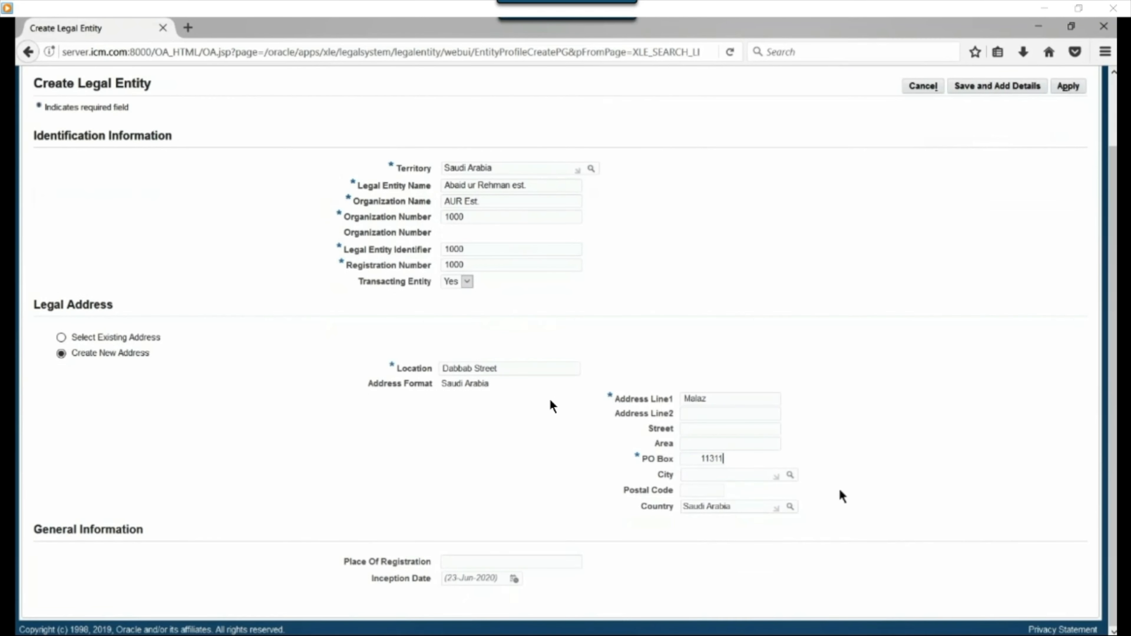
scroll(957, 415, up, 2)
scroll(486, 552, down, 2)
scroll(837, 473, up, 2)
click(1078, 164)
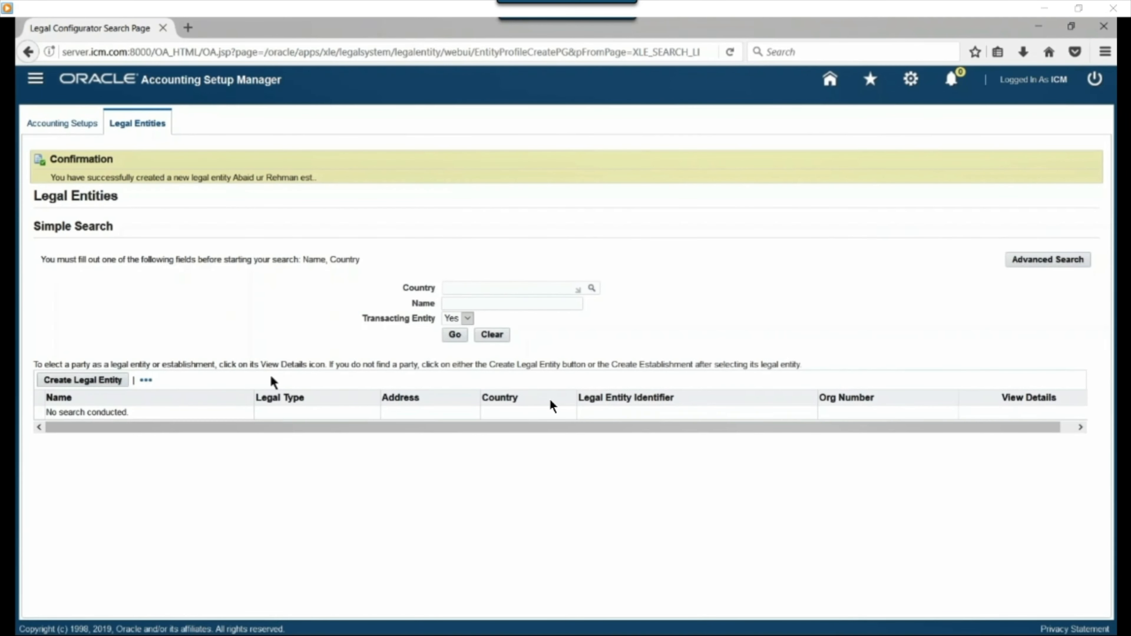
Start a legal entity for Pakistan named ICM Software House, with organization name ICM and organization number 1001
click(100, 386)
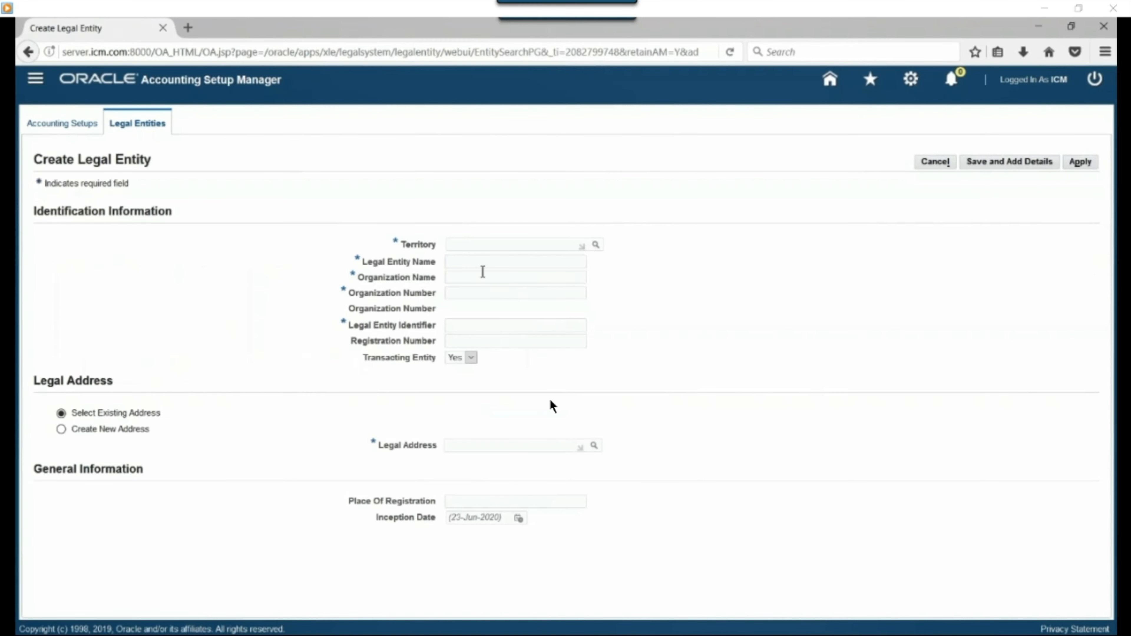
click(487, 243)
key(Tab)
text(ICM Software House)
key(Tab)
text(ICM)
key(Tab)
text(1001)
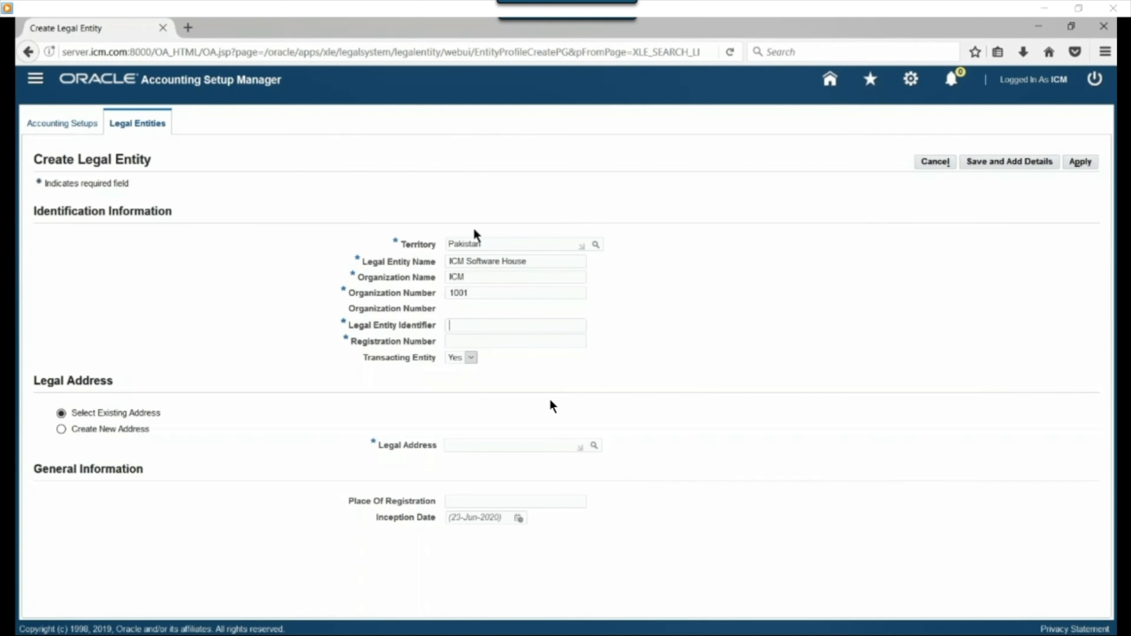
Set both the legal entity identifier and the registration number to ICM1
text(ICM1)
key(Tab)
text(ICM1)
Add a new legal address with its location and address line 1, and create the ICM Software House entity
click(61, 429)
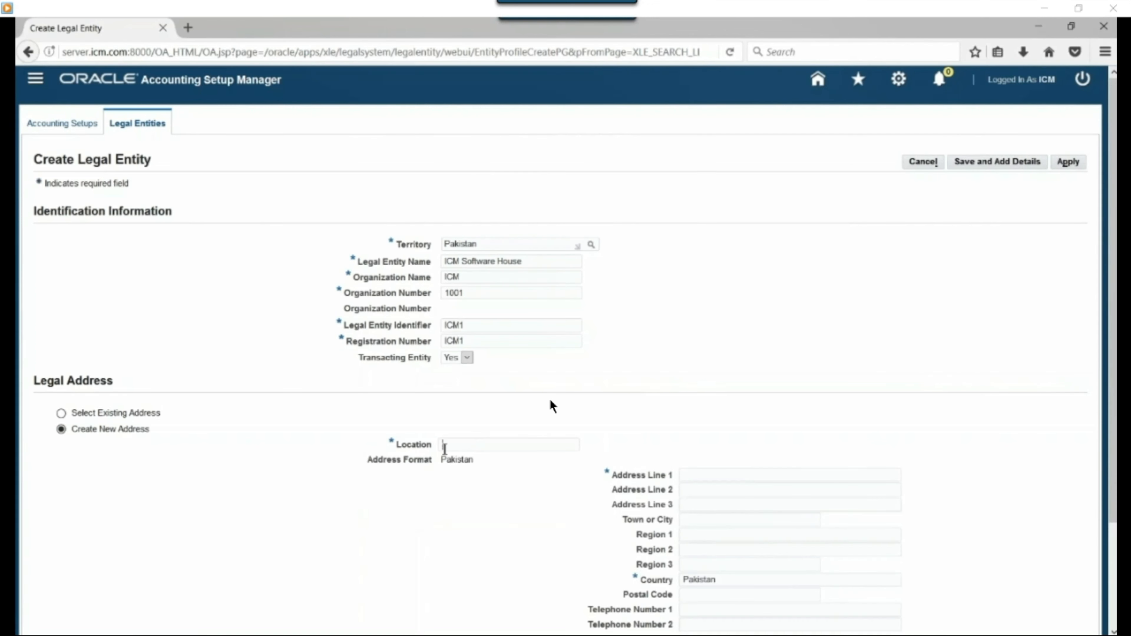
text(Johar Town Lahore)
key(Tab)
scroll(650, 459, down, 3)
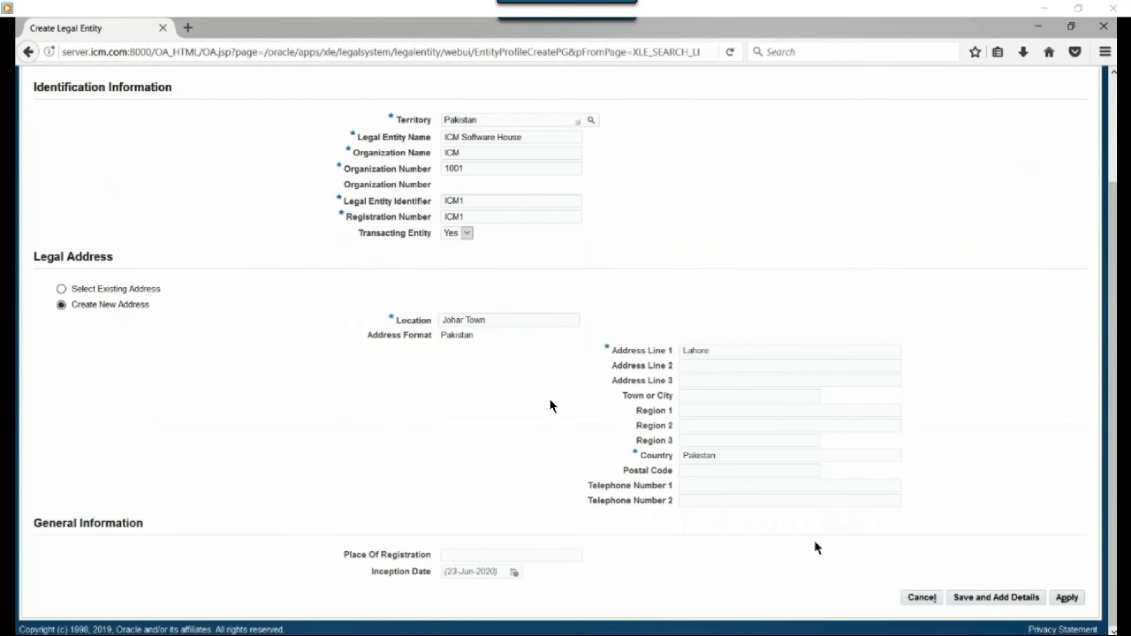
click(1067, 598)
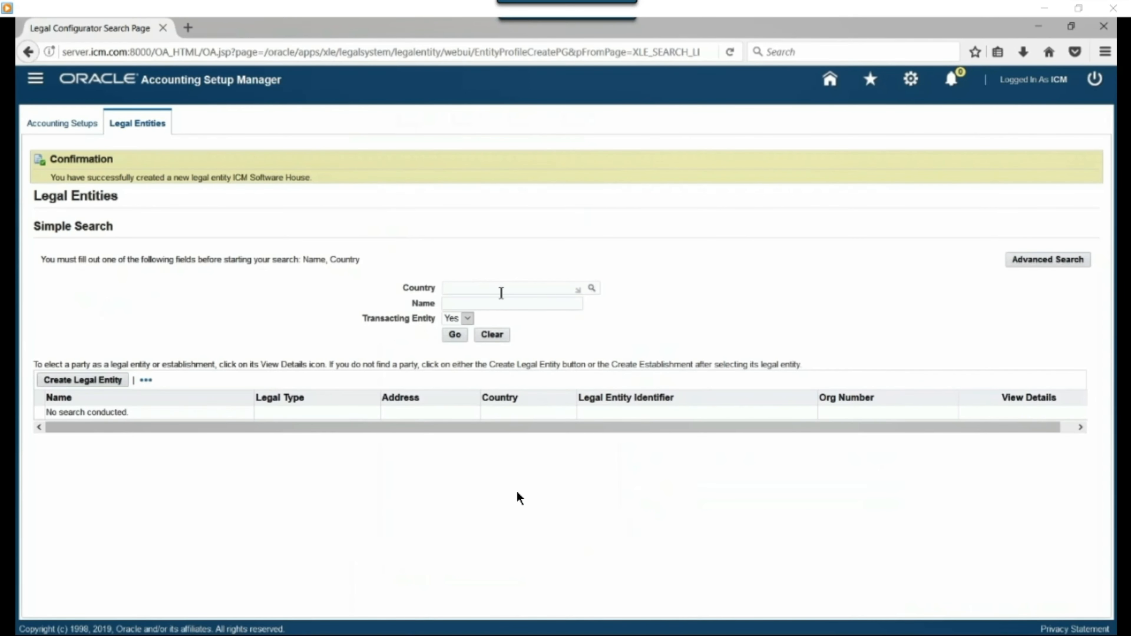
mouse_move(501, 615)
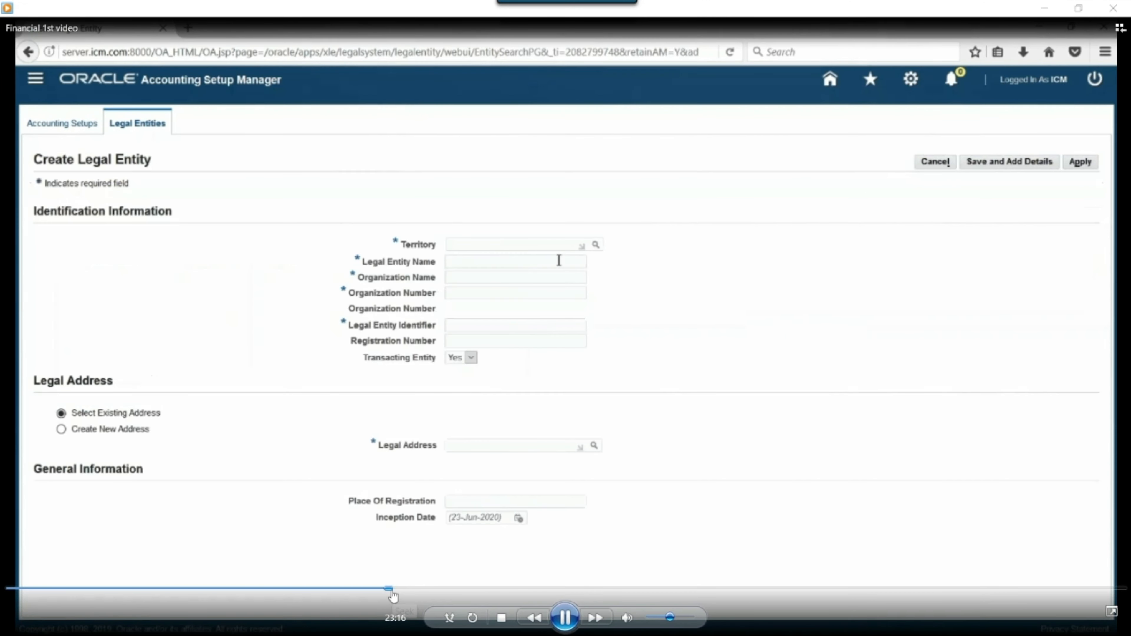
Skip the Financial 1st video ahead past the Pakistan legal entity entries to the accounting setup page for assigning legal entities
click(391, 590)
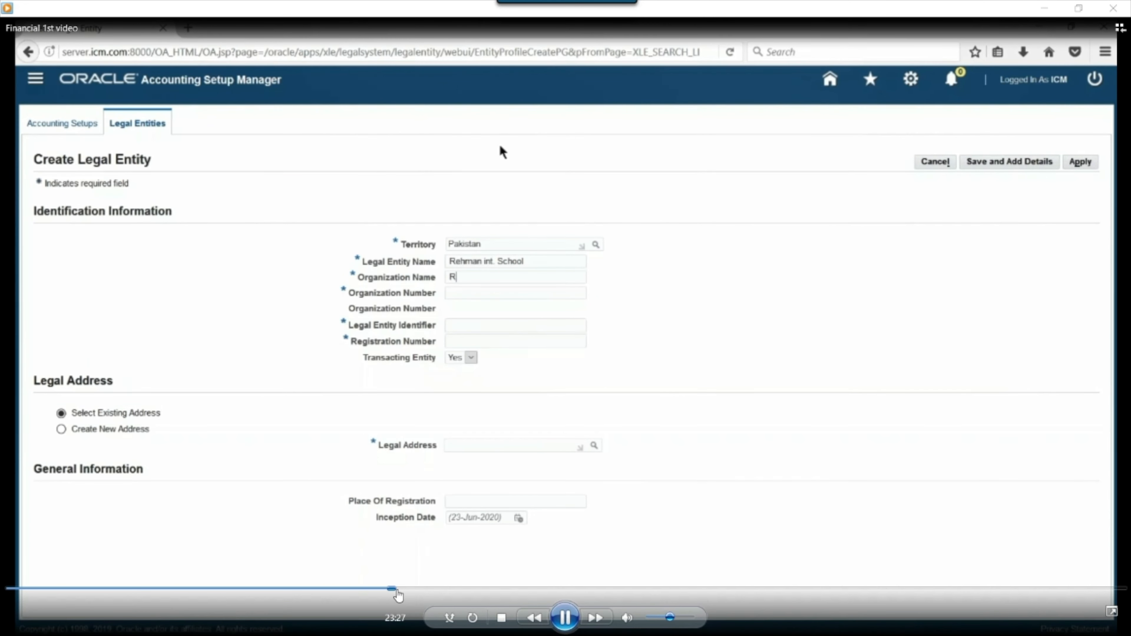
click(397, 591)
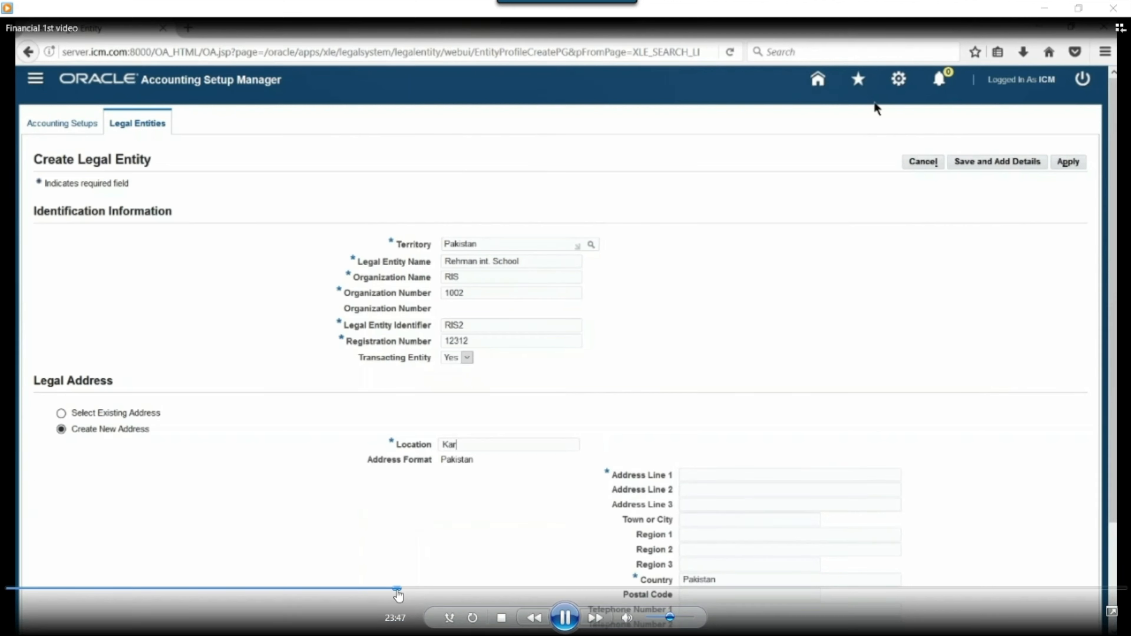
click(403, 591)
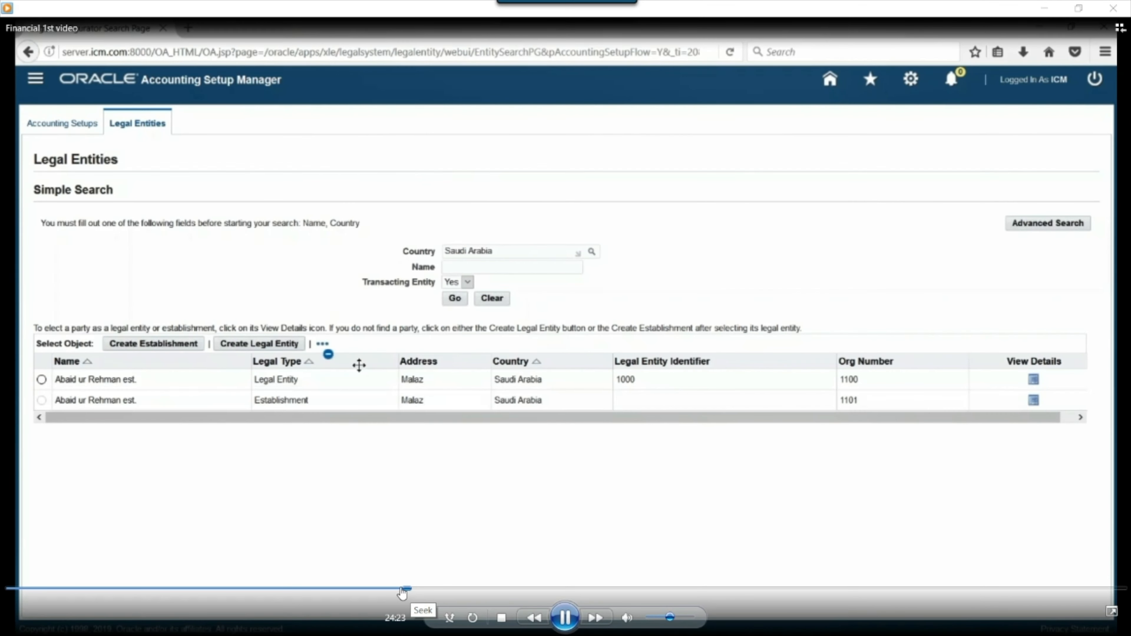
click(403, 589)
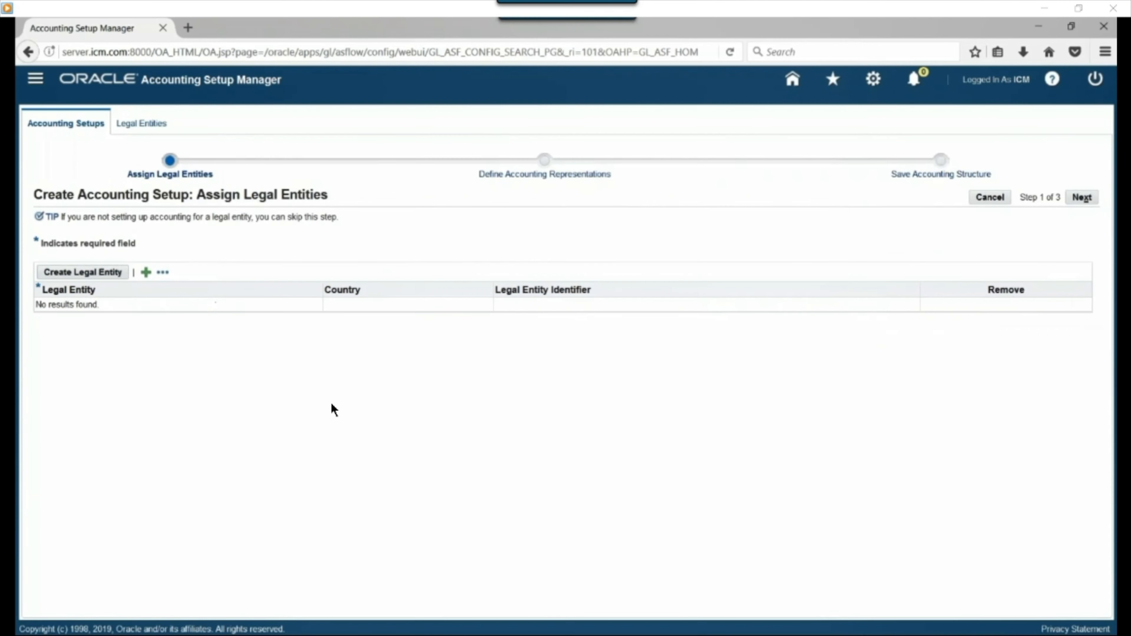
mouse_move(354, 400)
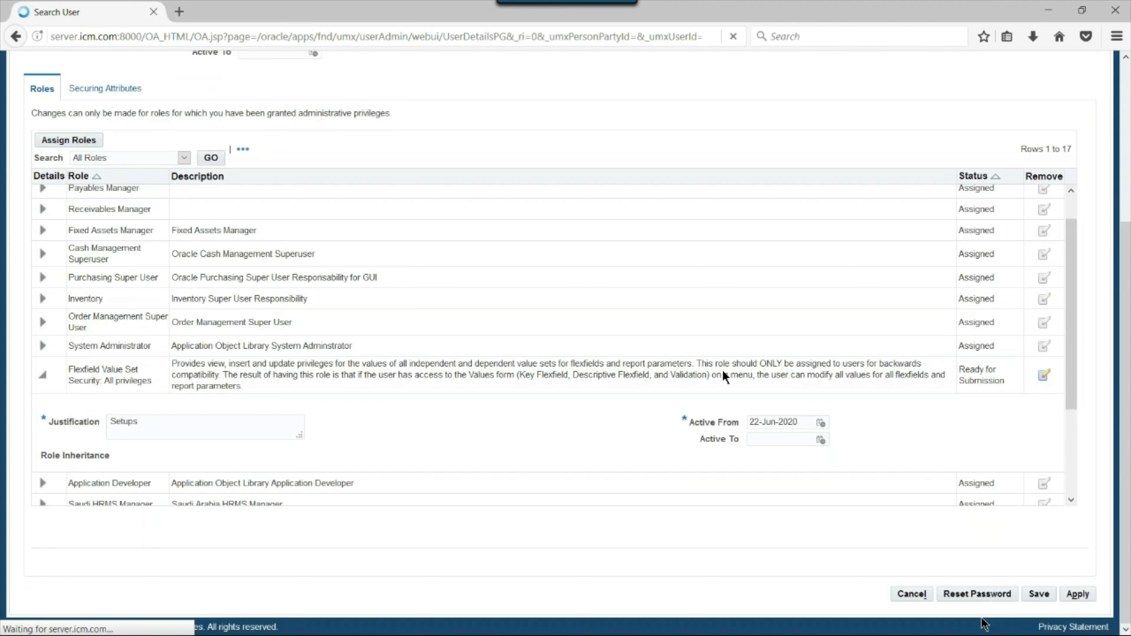
Rewind the chart of accounts recording to the General Ledger Super User navigator and resume playback
click(285, 599)
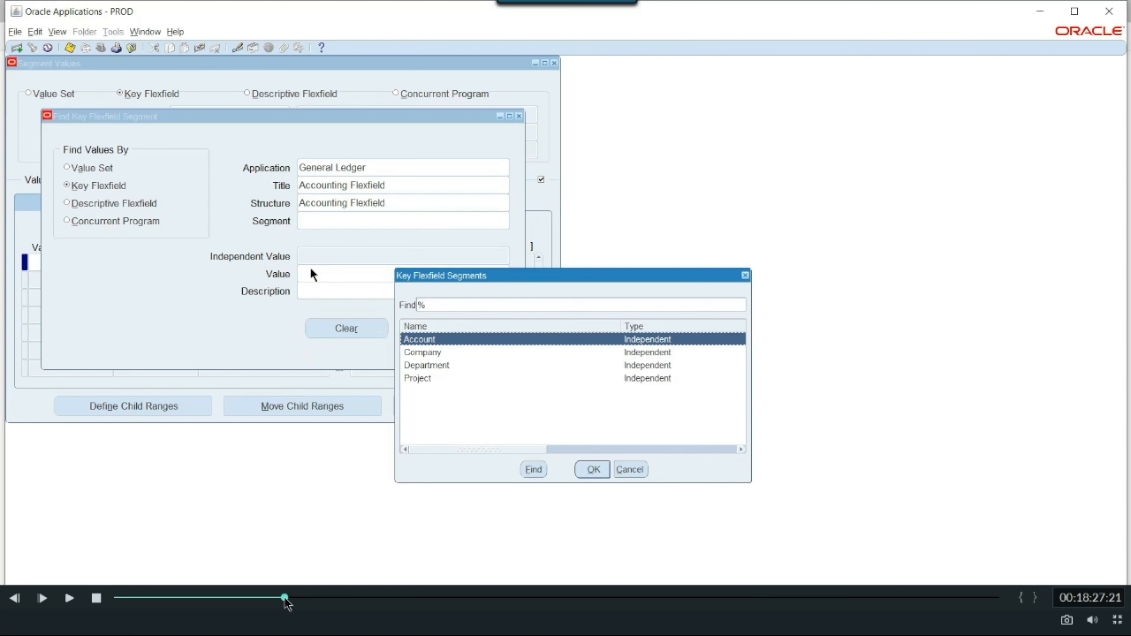
click(284, 599)
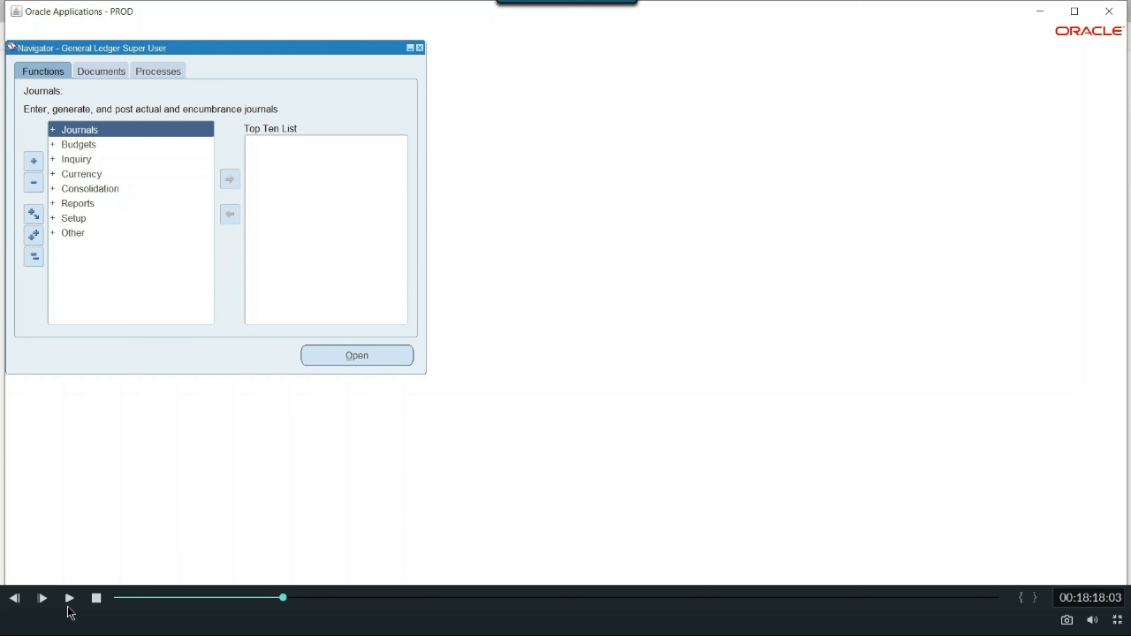
click(70, 597)
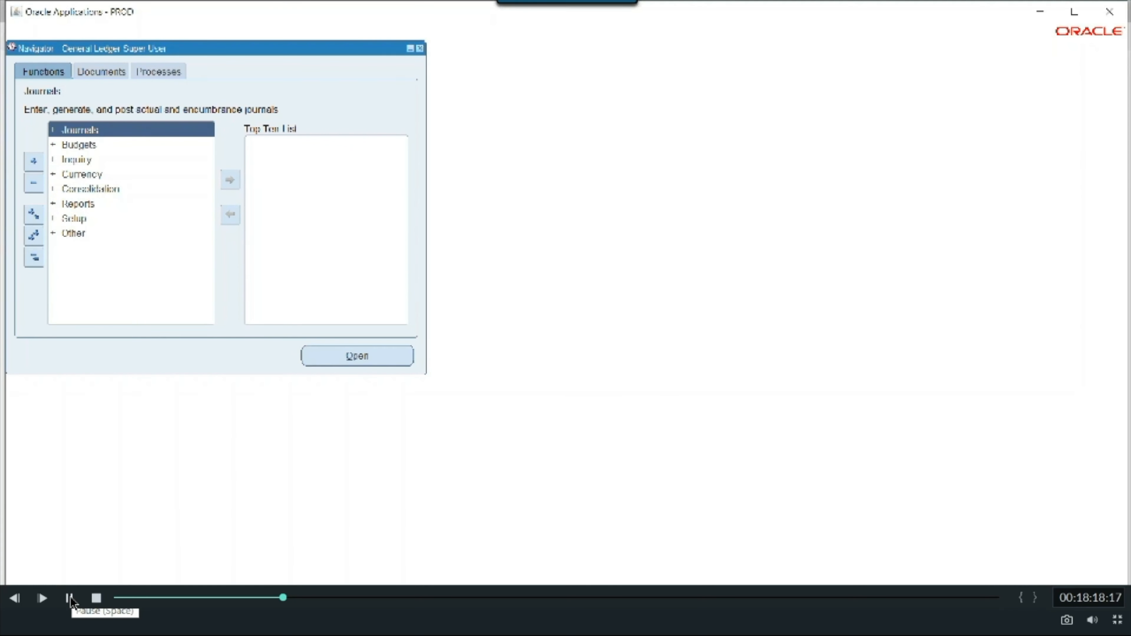
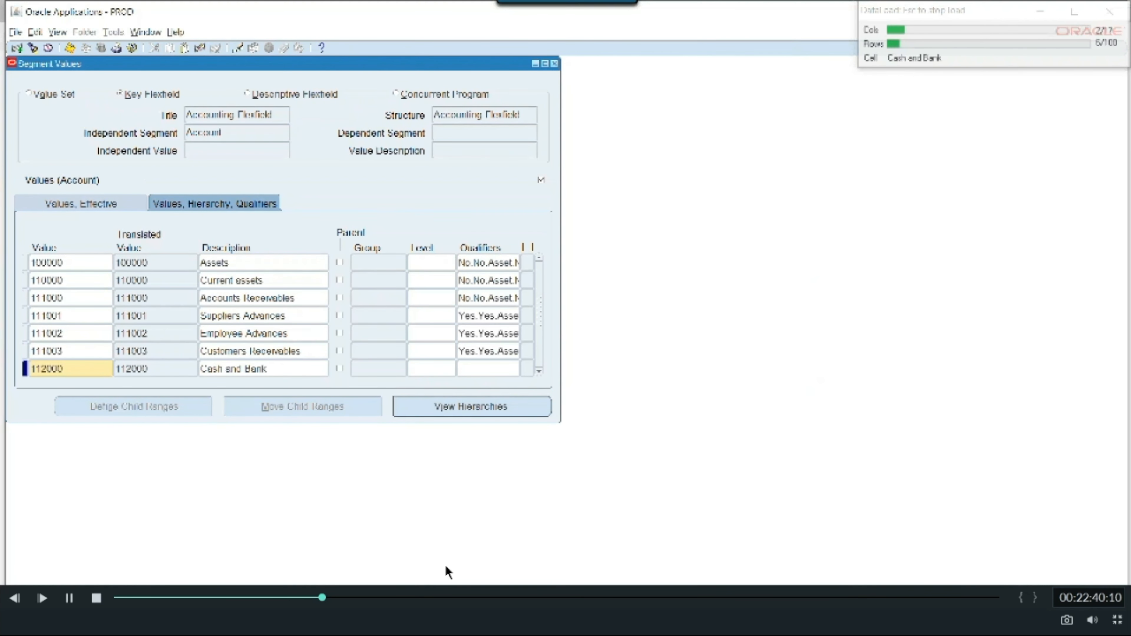
Skip the recording ahead through the loading of the Account segment values and their qualifiers
click(327, 600)
click(342, 603)
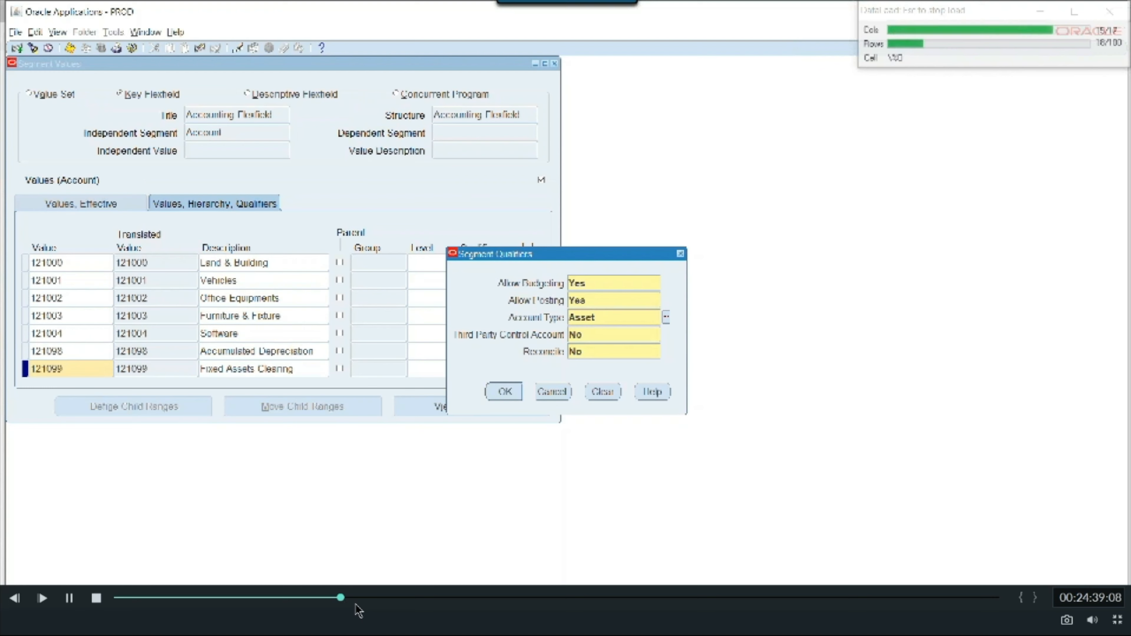
click(356, 604)
click(367, 605)
click(378, 601)
click(383, 602)
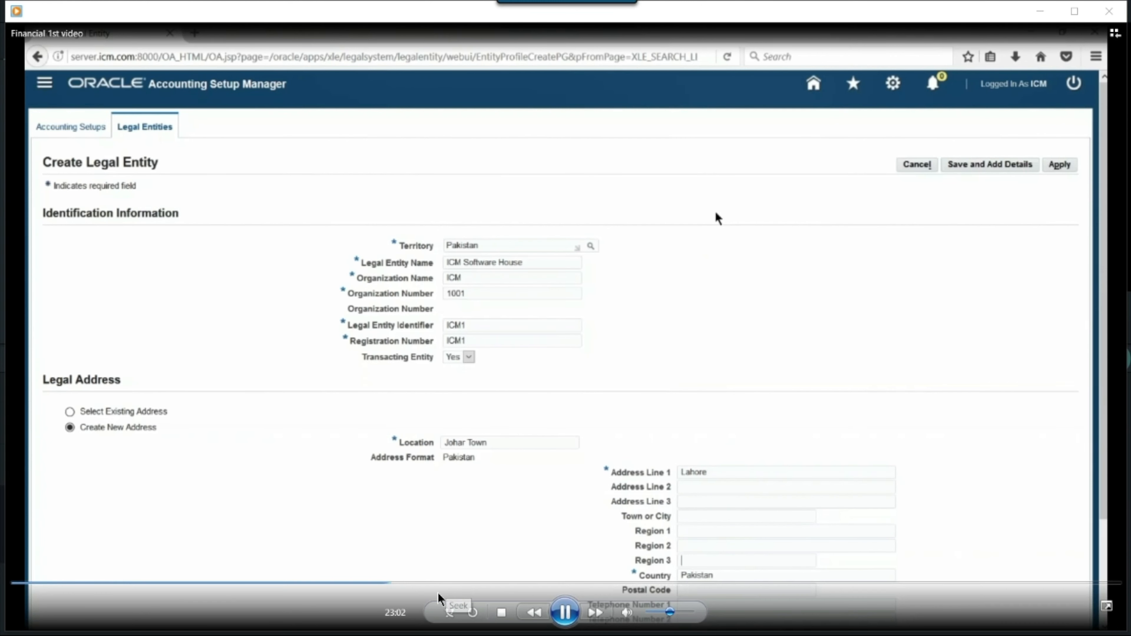
Skip the Financial 1st video ahead to defining the accounting representations for AUR Primary Ledger
click(415, 593)
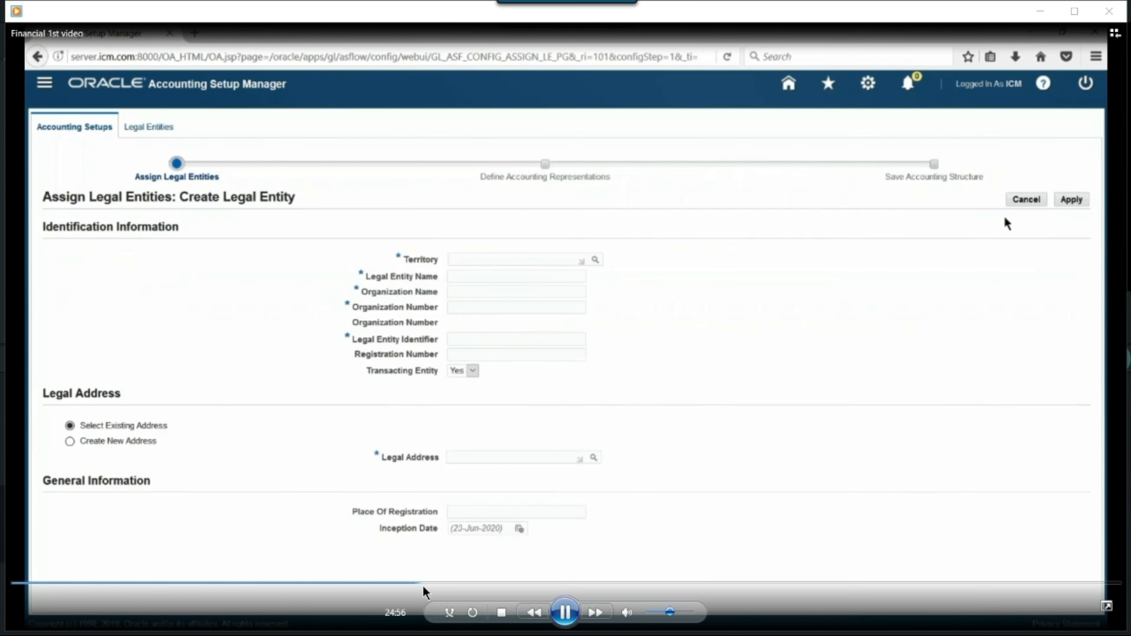
click(442, 585)
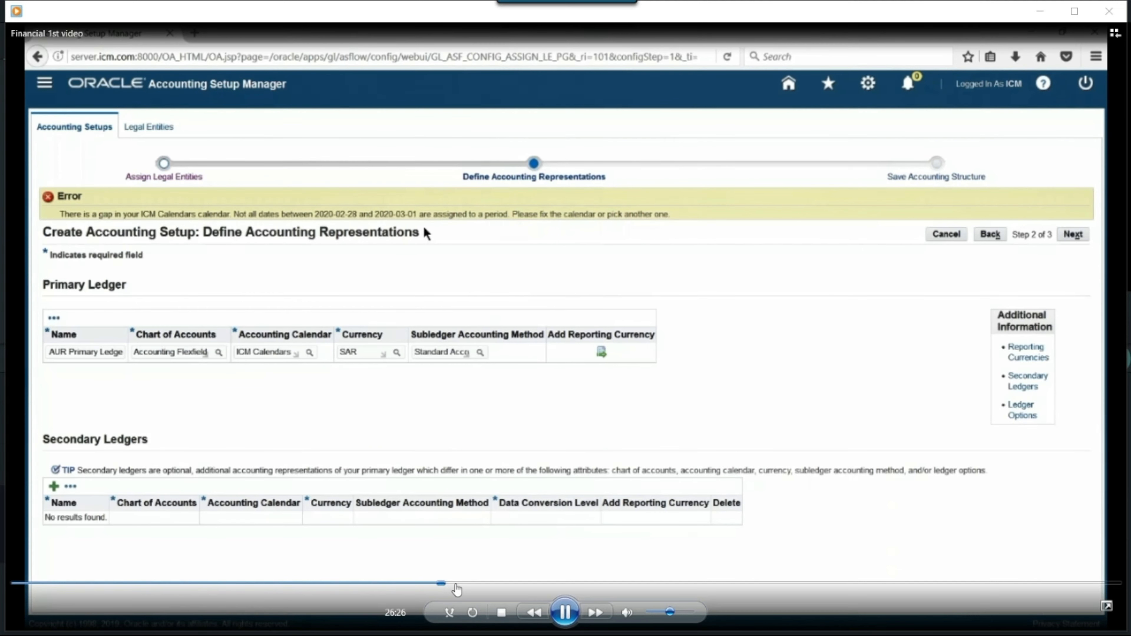
click(426, 585)
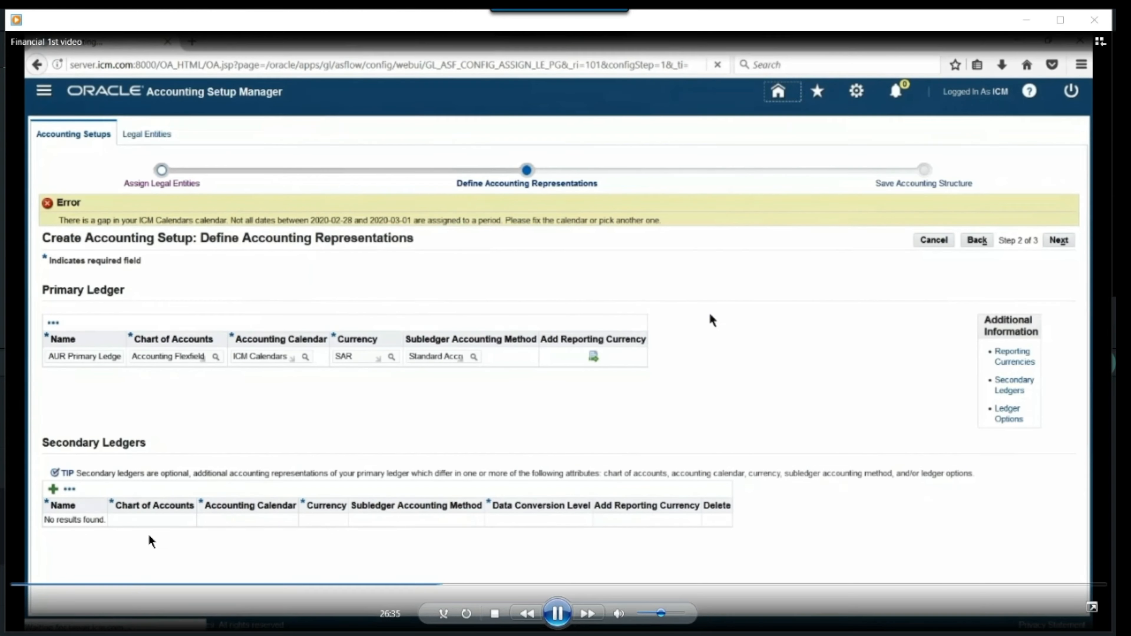
Skip the video ahead past the ICM Calendars validation to the AUR primary and secondary ledger definitions
click(445, 585)
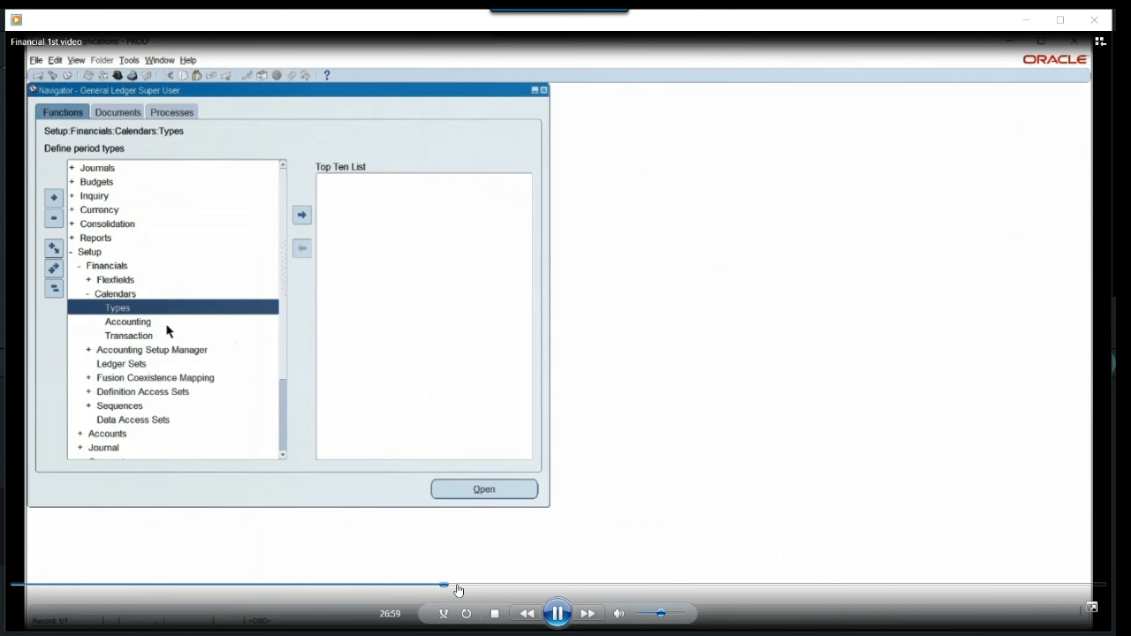
click(453, 586)
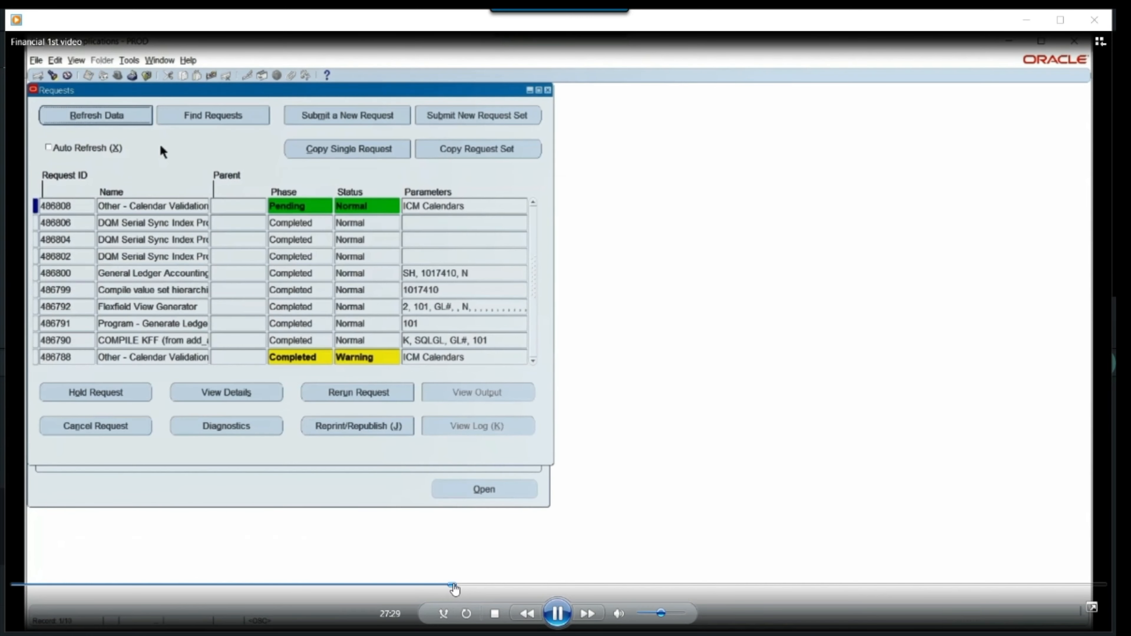
click(458, 586)
click(469, 586)
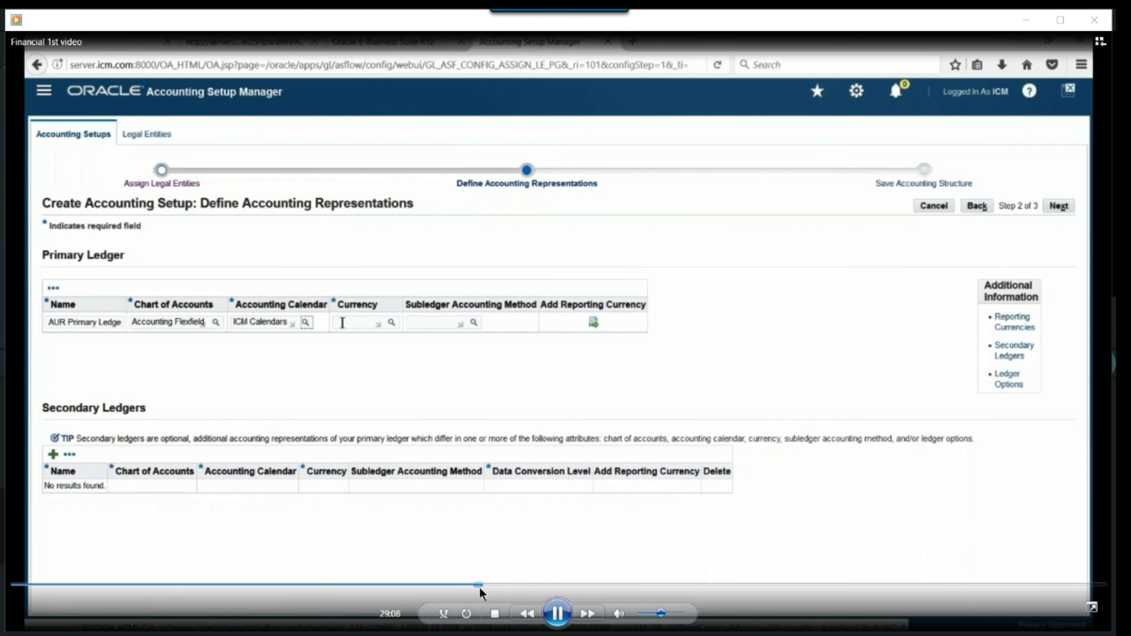
click(480, 585)
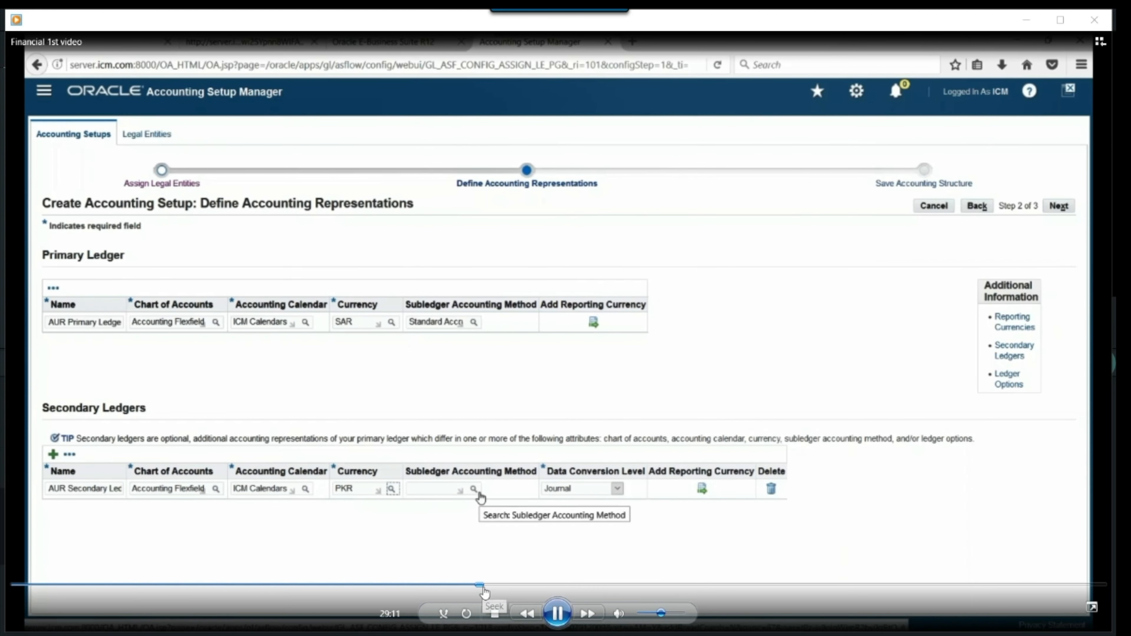
Skip the video ahead past saving the accounting structure to the Accounting Setups list of AUR ledgers
click(495, 584)
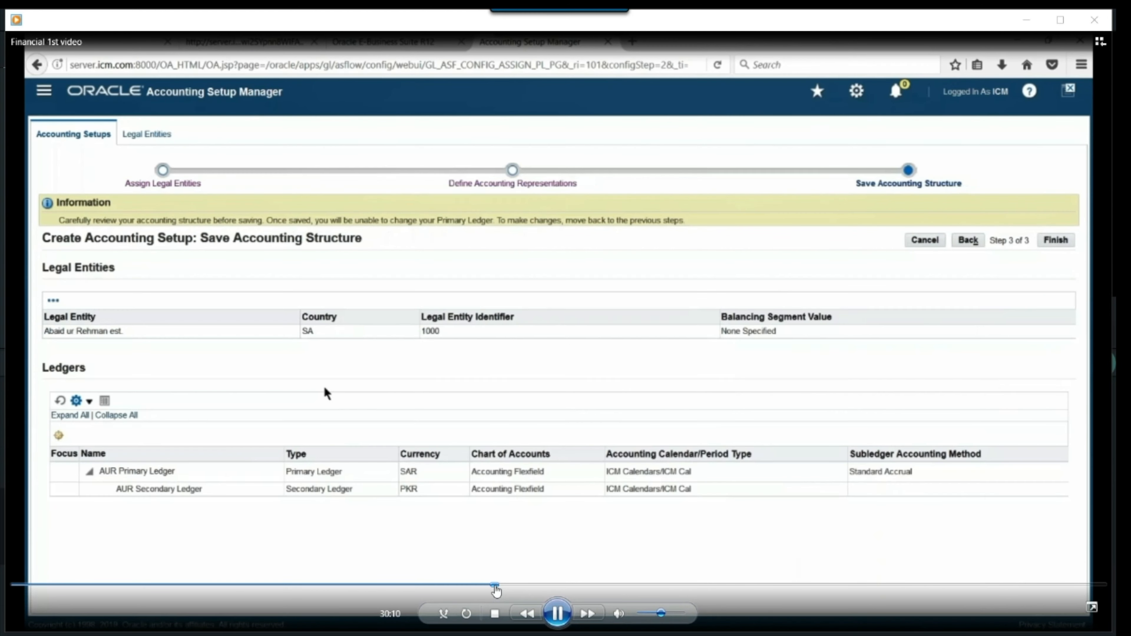
click(504, 585)
click(515, 585)
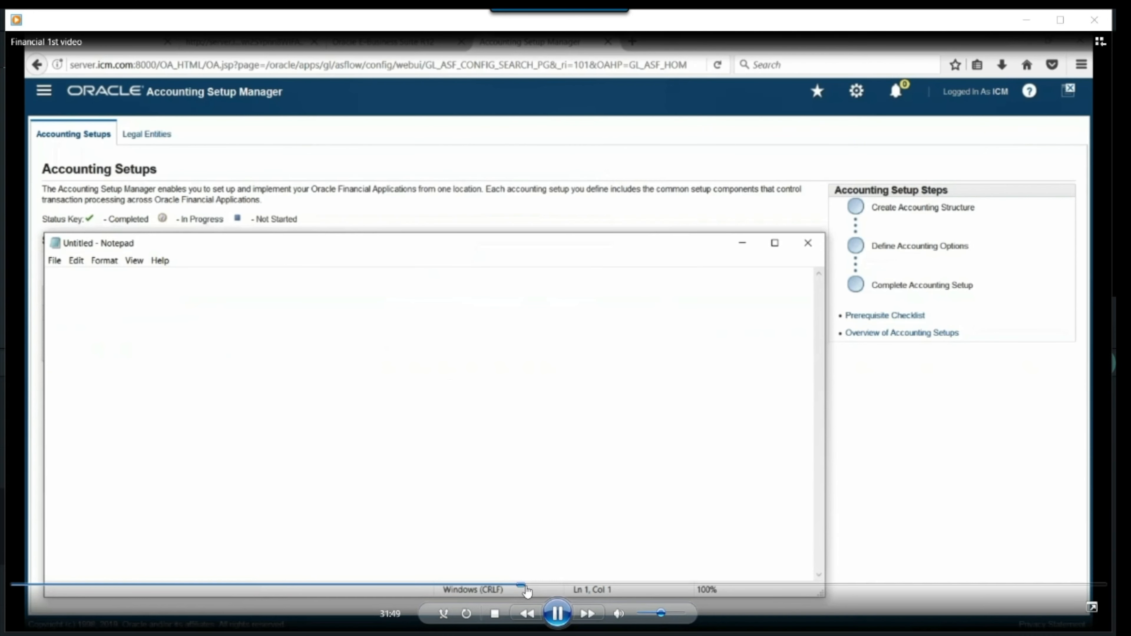
click(530, 585)
click(546, 585)
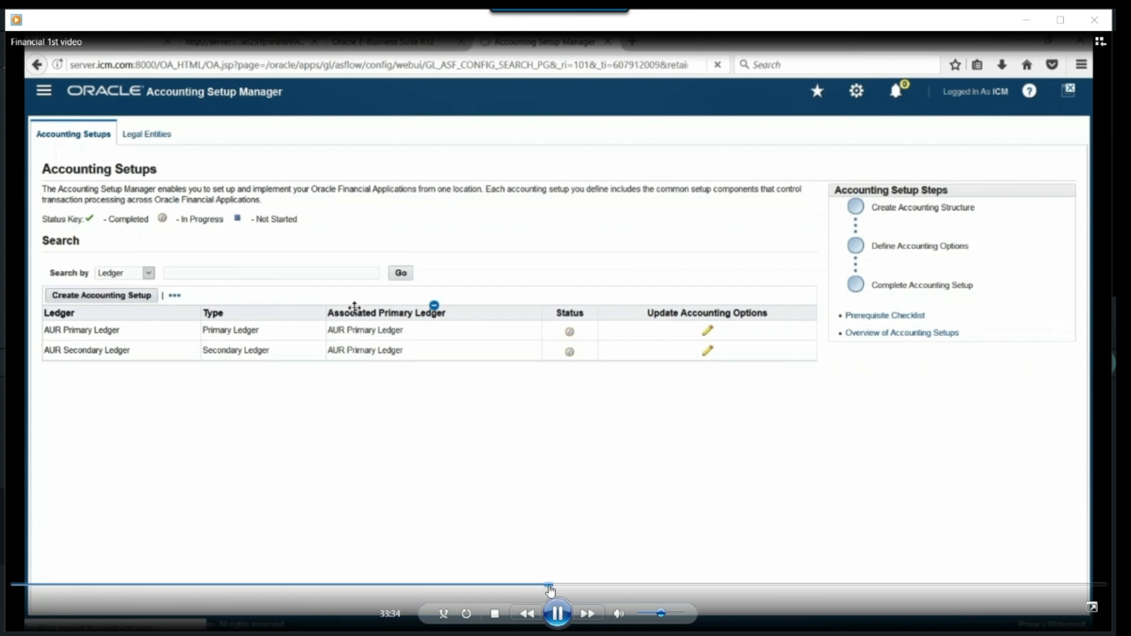
Skip the video ahead past the ICM BG Ledger definition to the accounting options of AUR Primary Ledger
click(550, 585)
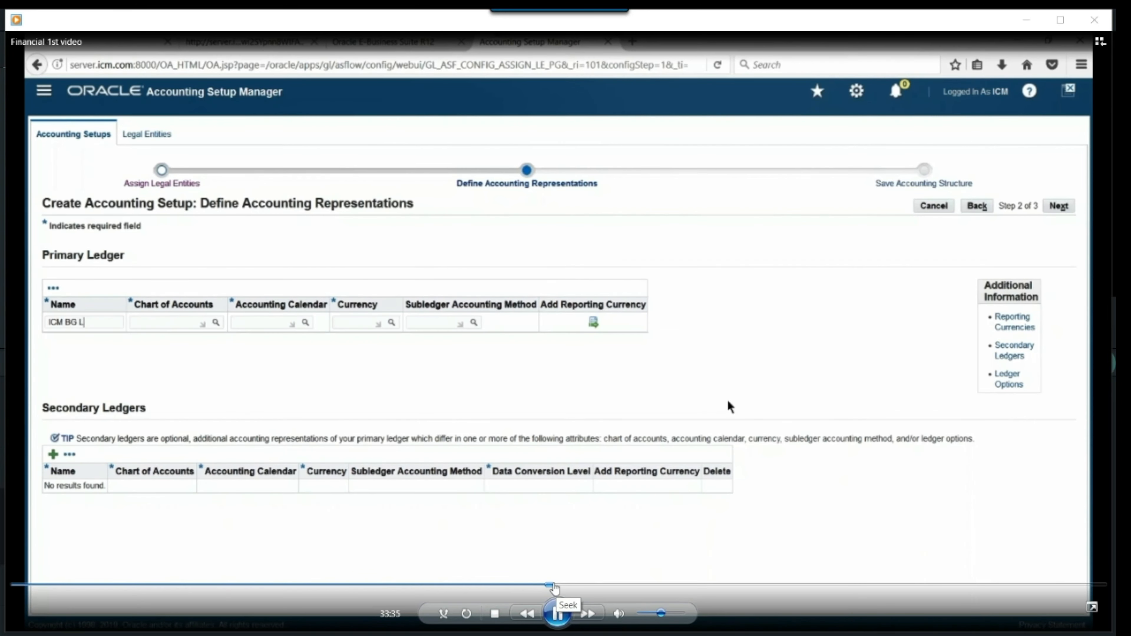
click(556, 585)
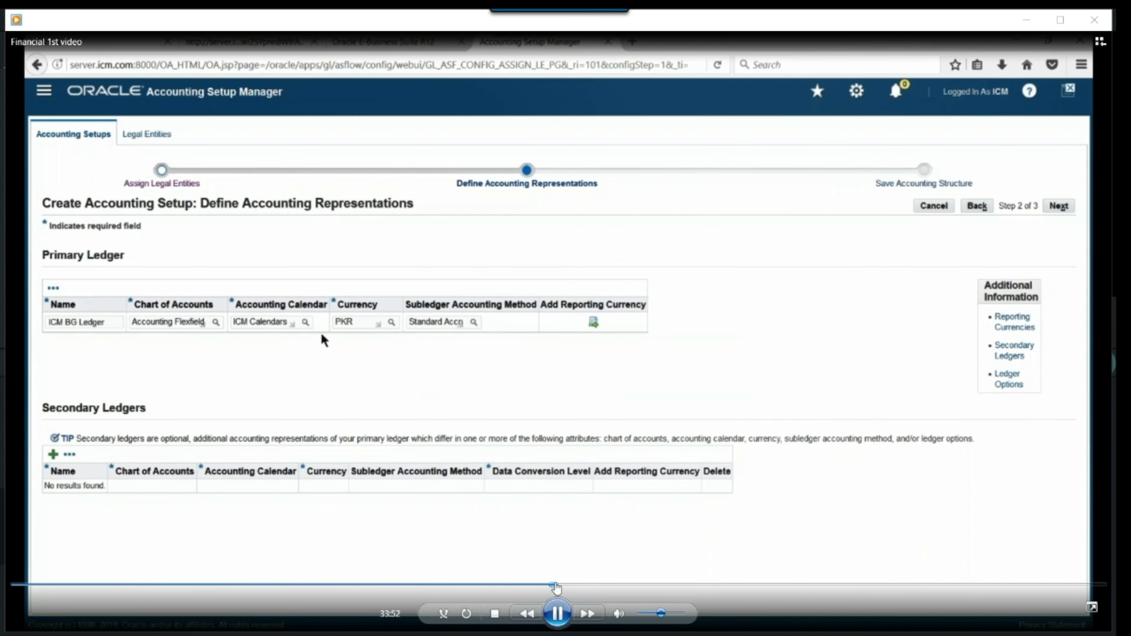
click(562, 586)
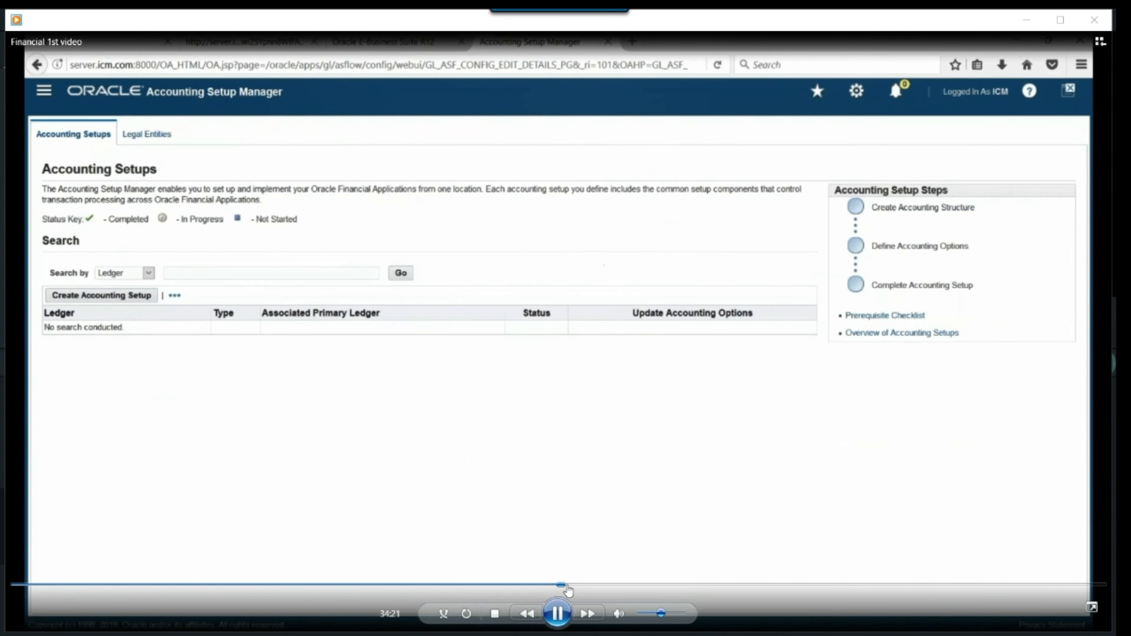
click(567, 585)
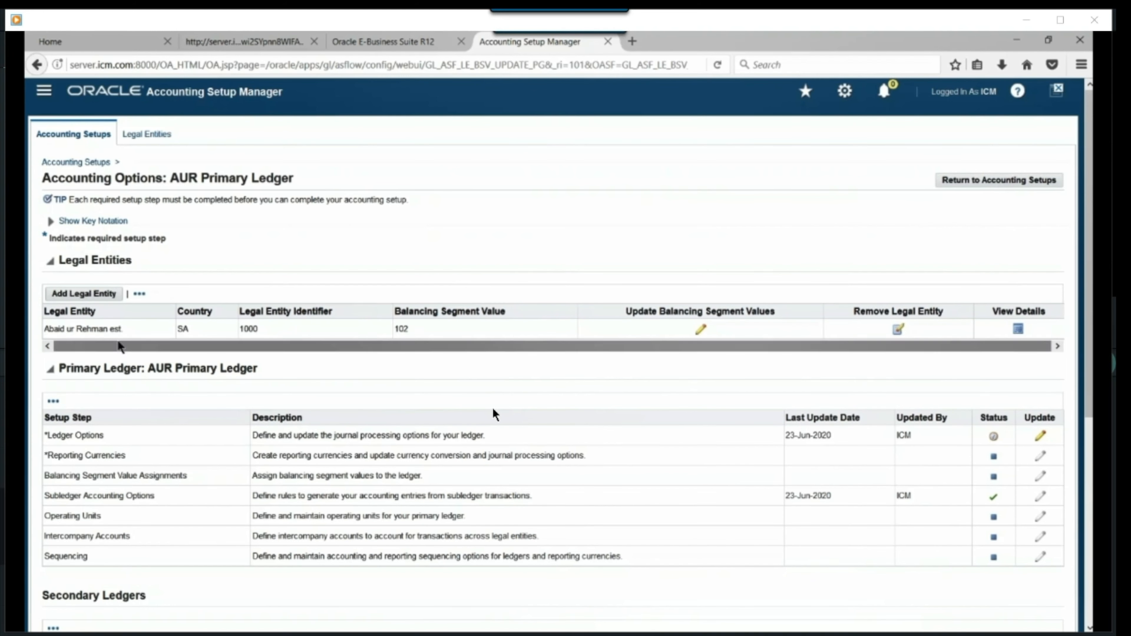
Review the ledger definition of AUR Primary Ledger and continue to its Ledger Options
mouse_move(511, 402)
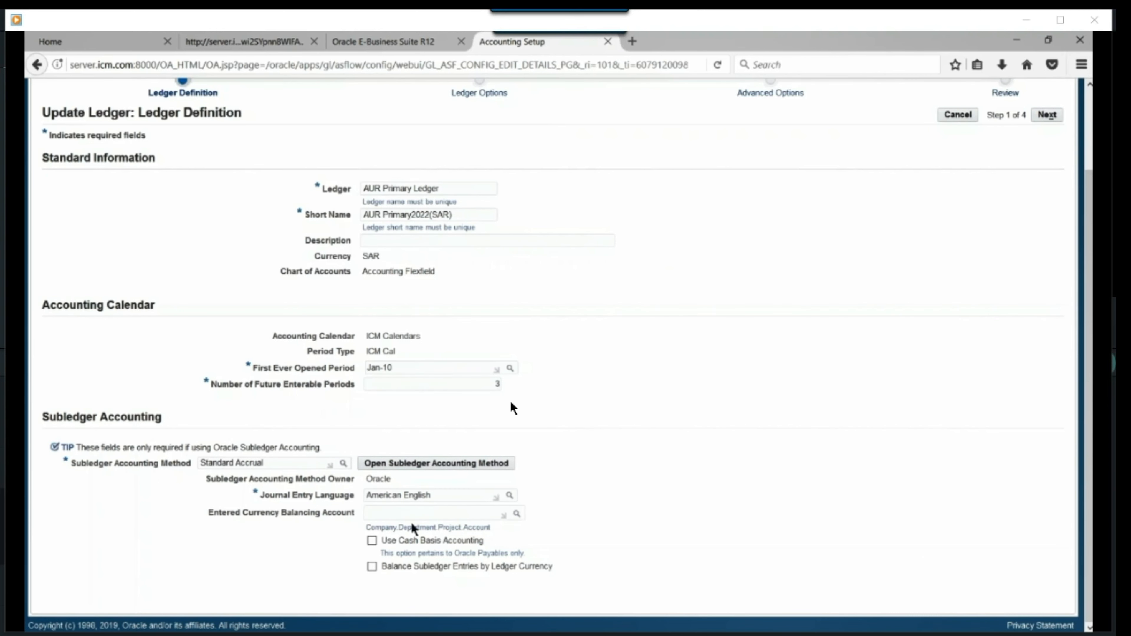
scroll(921, 378, up, 2)
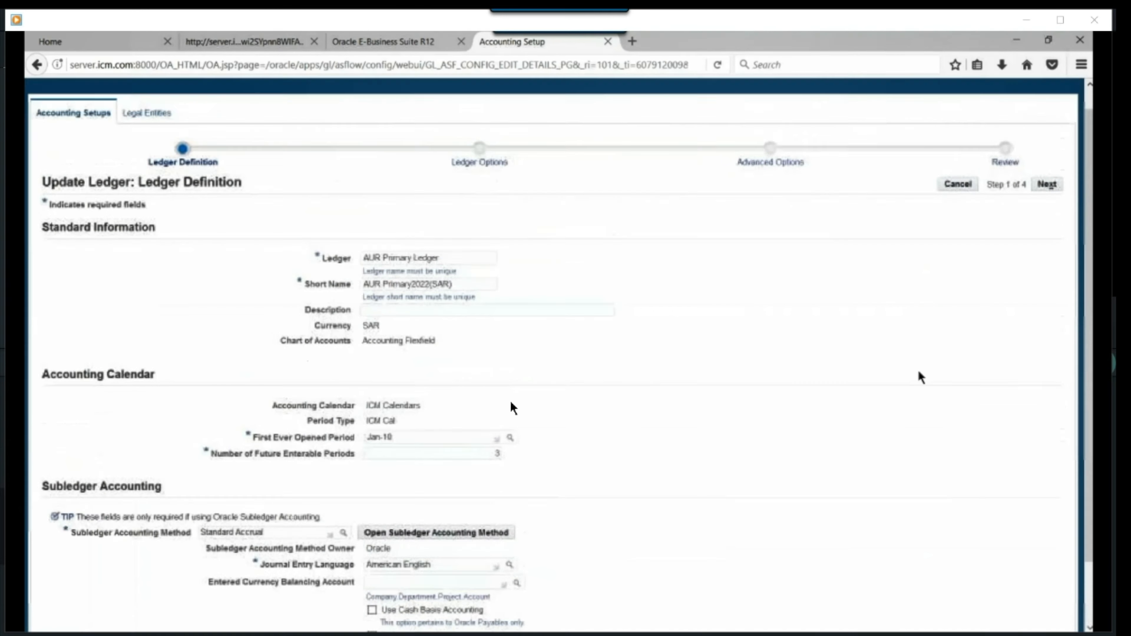
click(1047, 206)
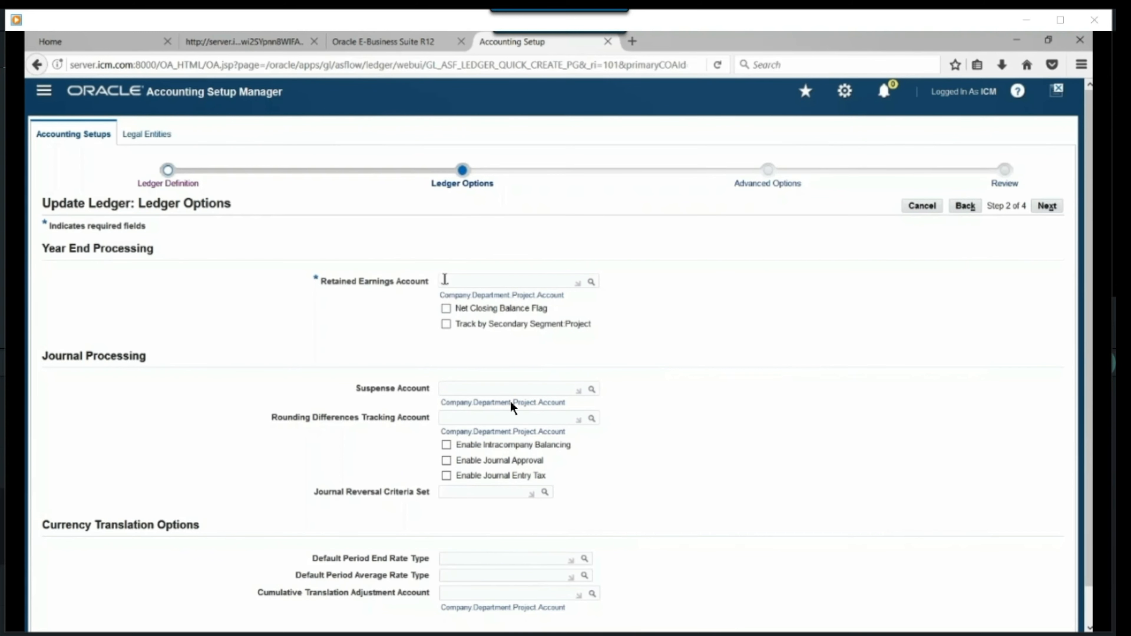
Look up the Retained Earnings Account combination, set its company to 102 and list the available departments
click(444, 279)
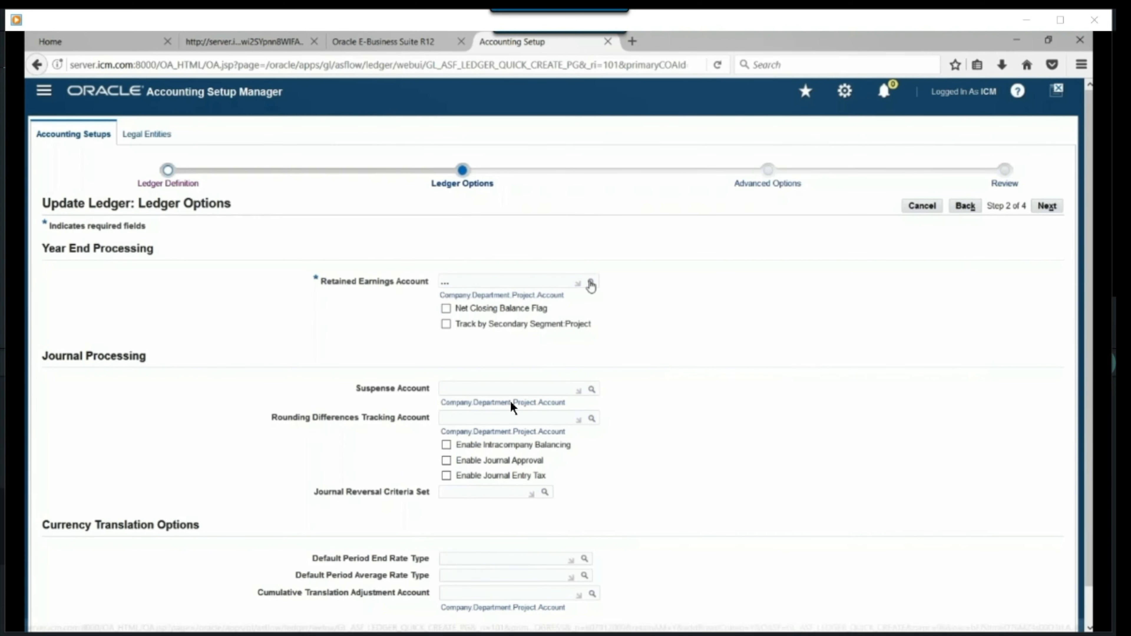
click(591, 284)
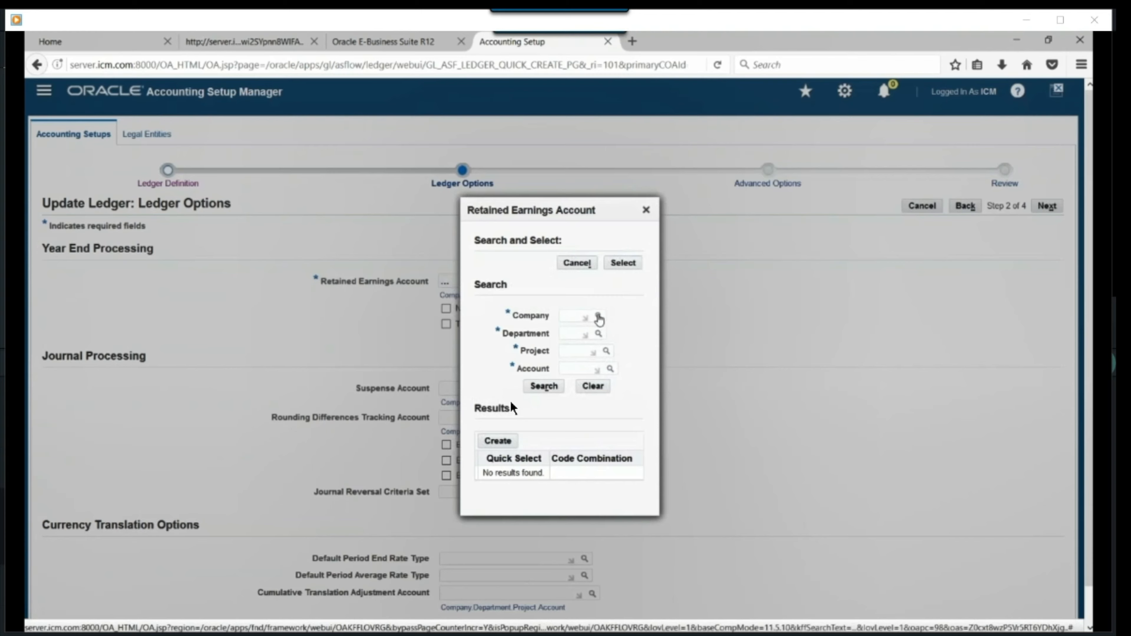
click(598, 317)
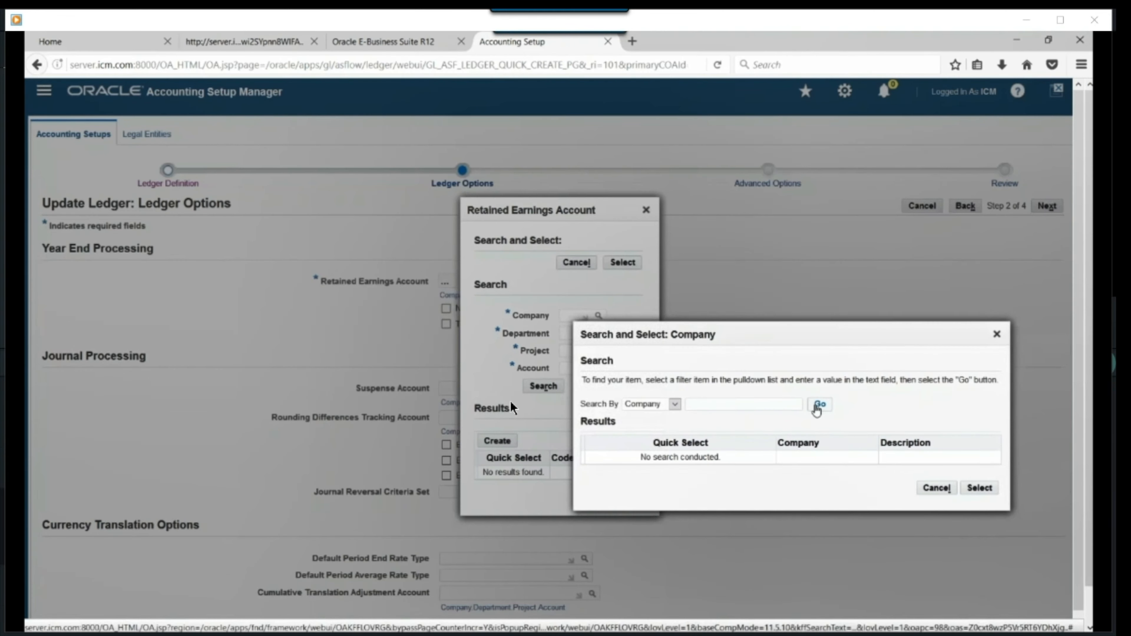
click(819, 404)
click(436, 361)
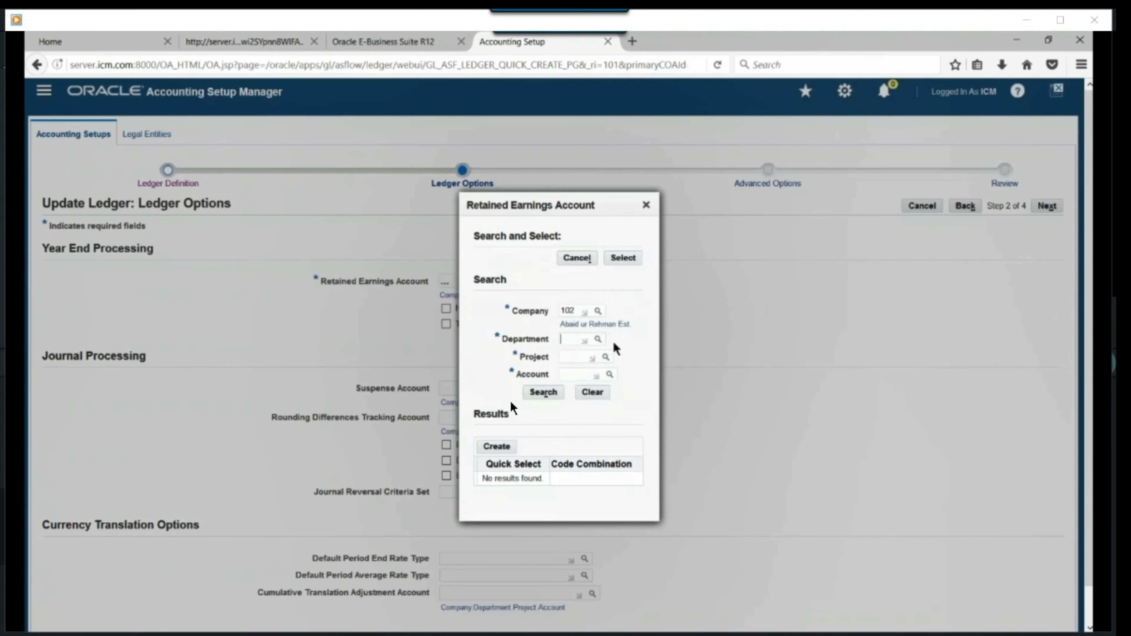
click(598, 339)
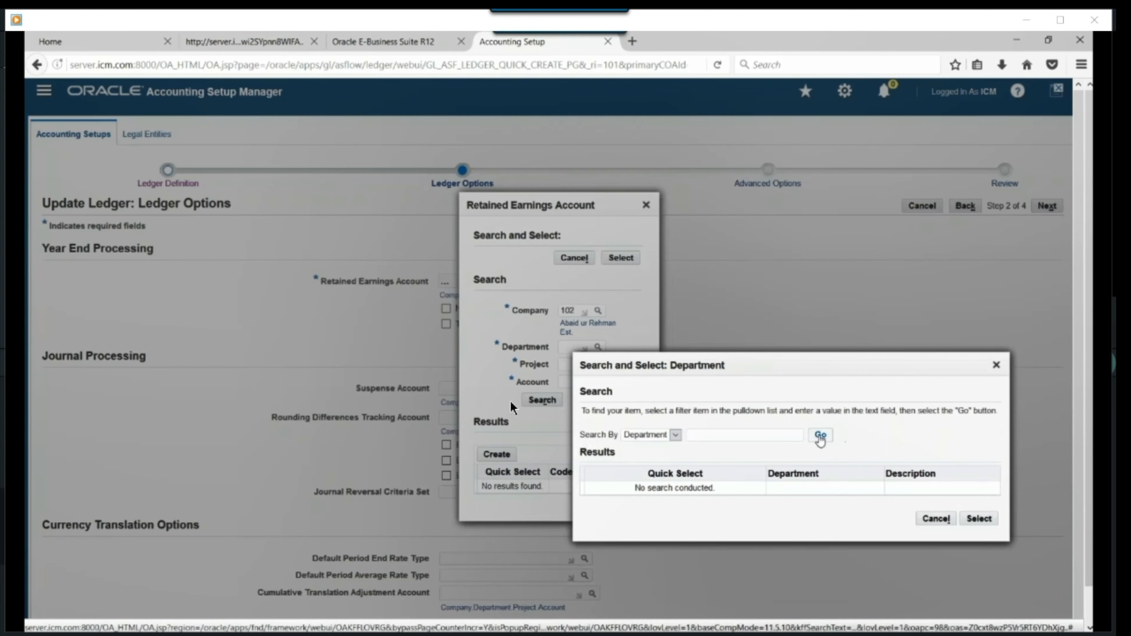
click(820, 435)
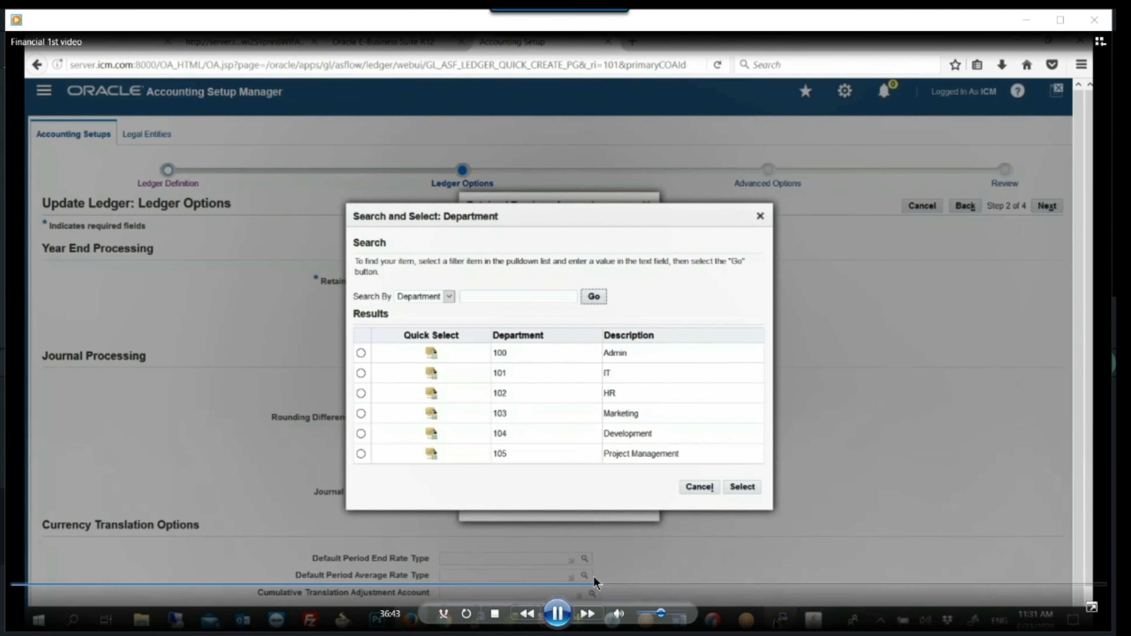
Skip the video ahead past the Project segment values to the account search for the ledger options
click(608, 585)
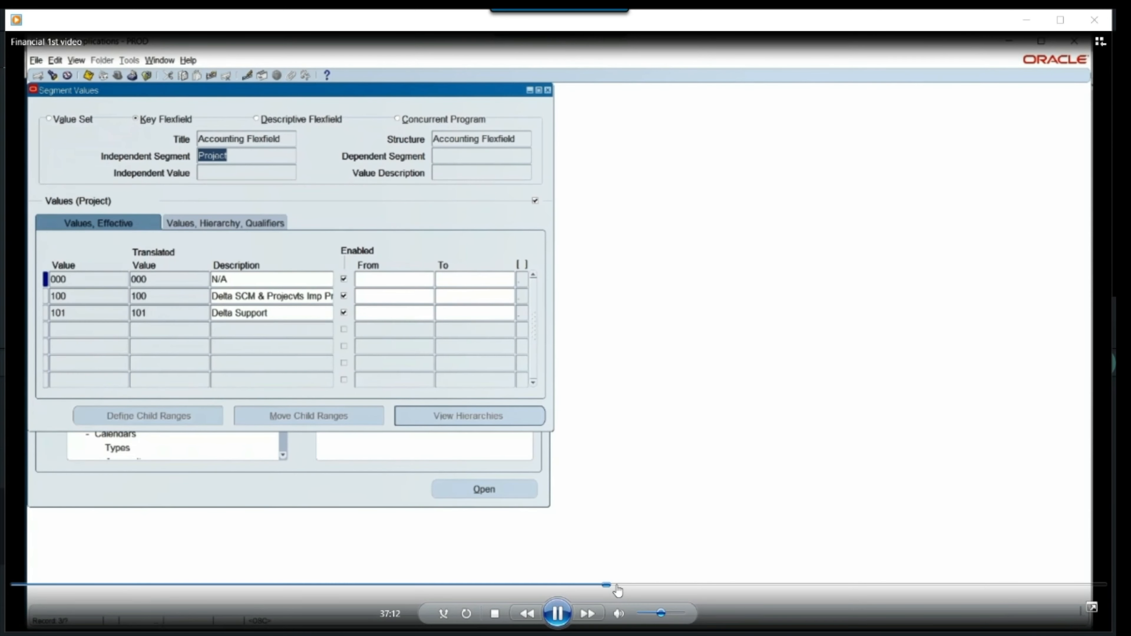
click(616, 586)
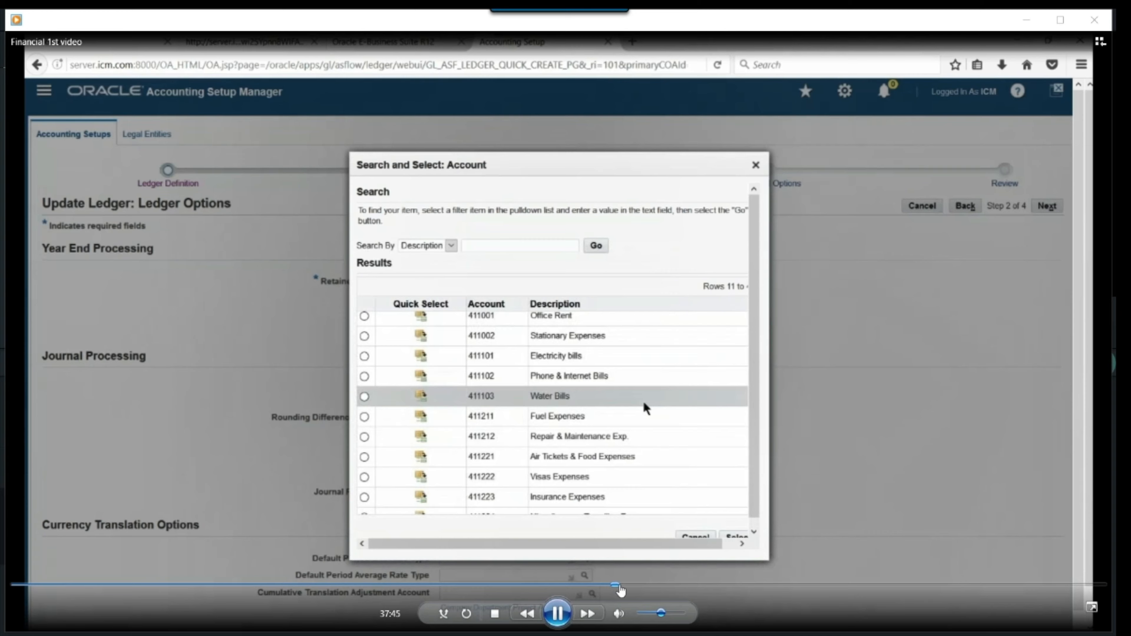
click(620, 585)
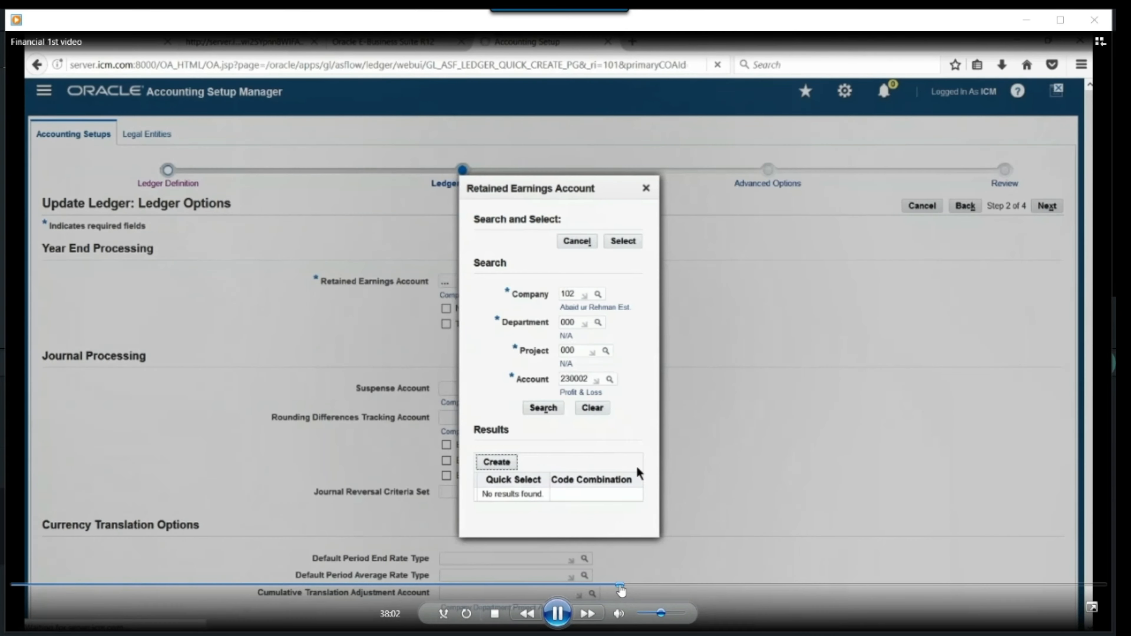
click(630, 586)
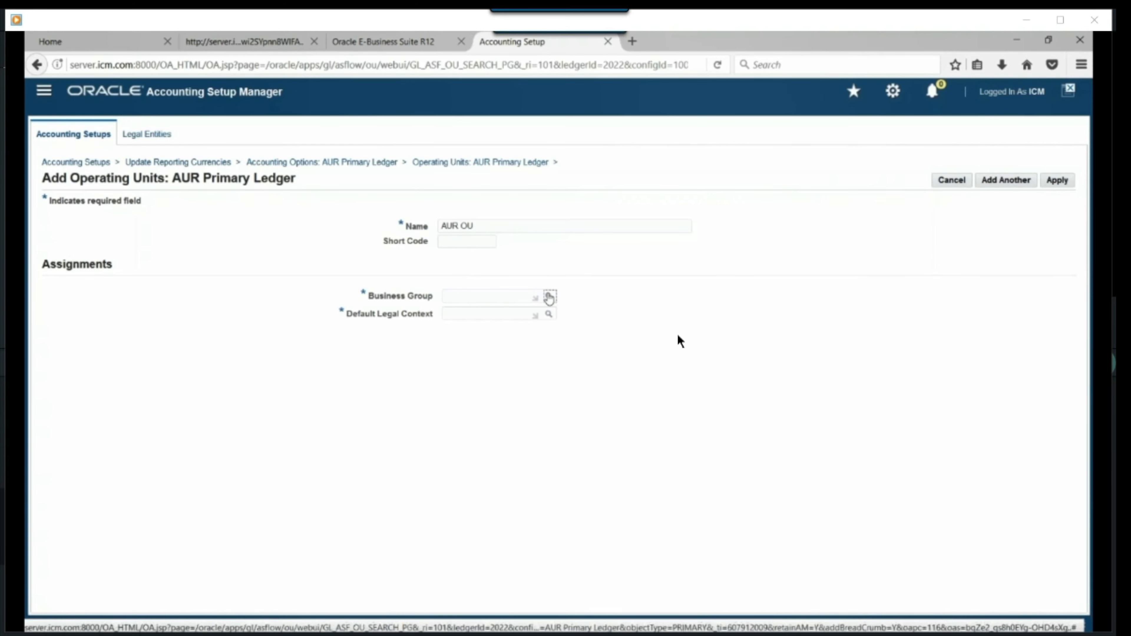
Assign Setup Business Group as the business group of the new operating unit AUR OU
click(549, 298)
click(720, 395)
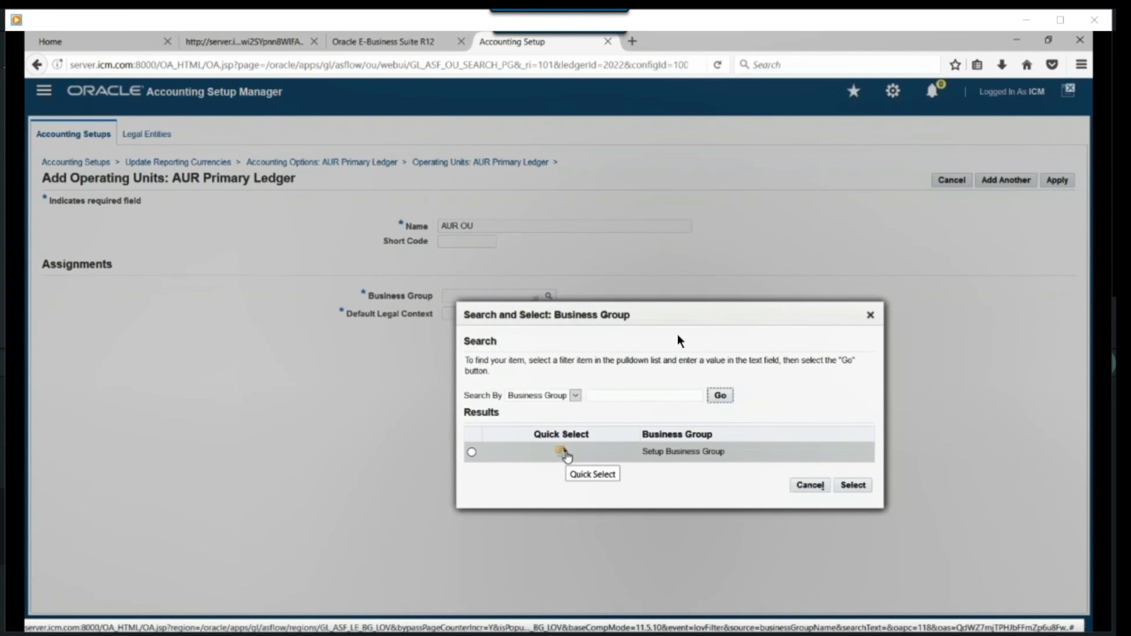
click(563, 452)
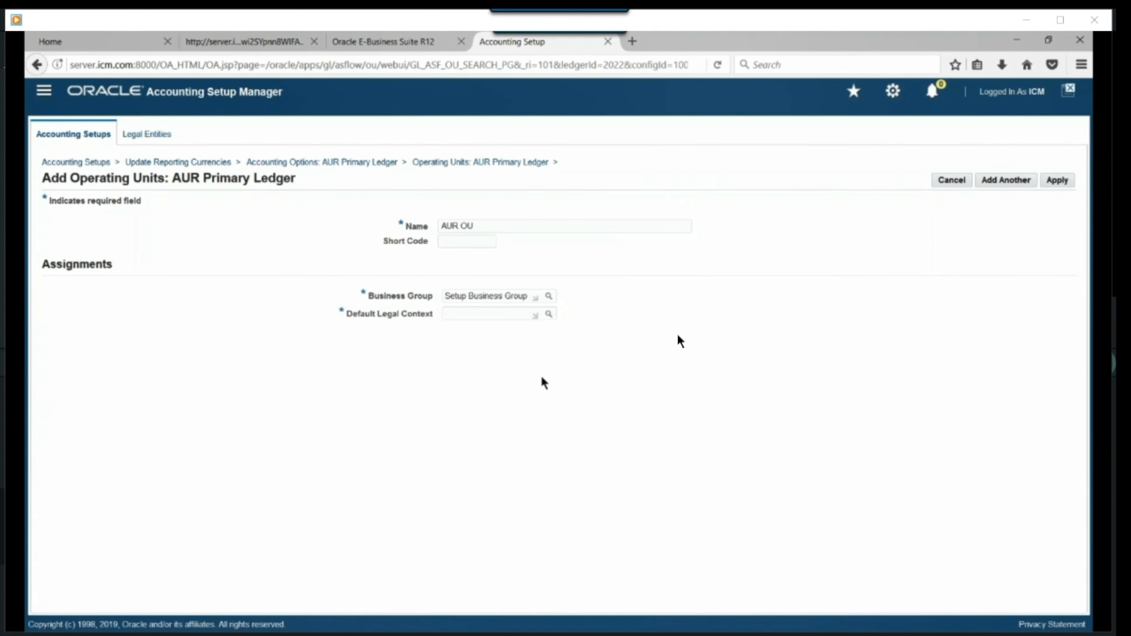
mouse_move(727, 499)
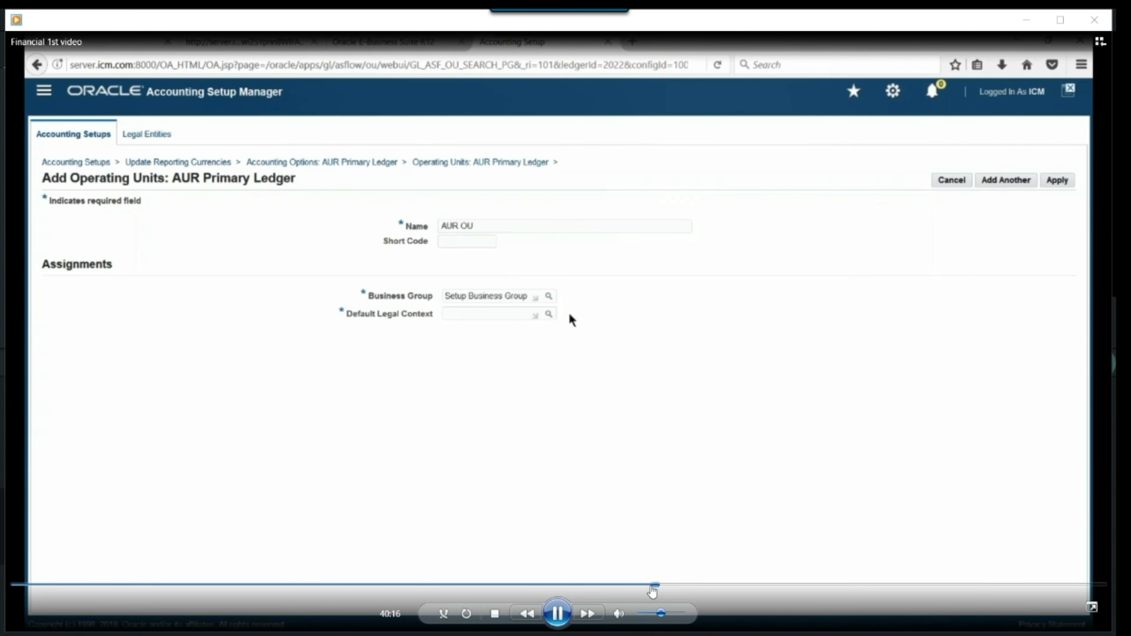
click(662, 585)
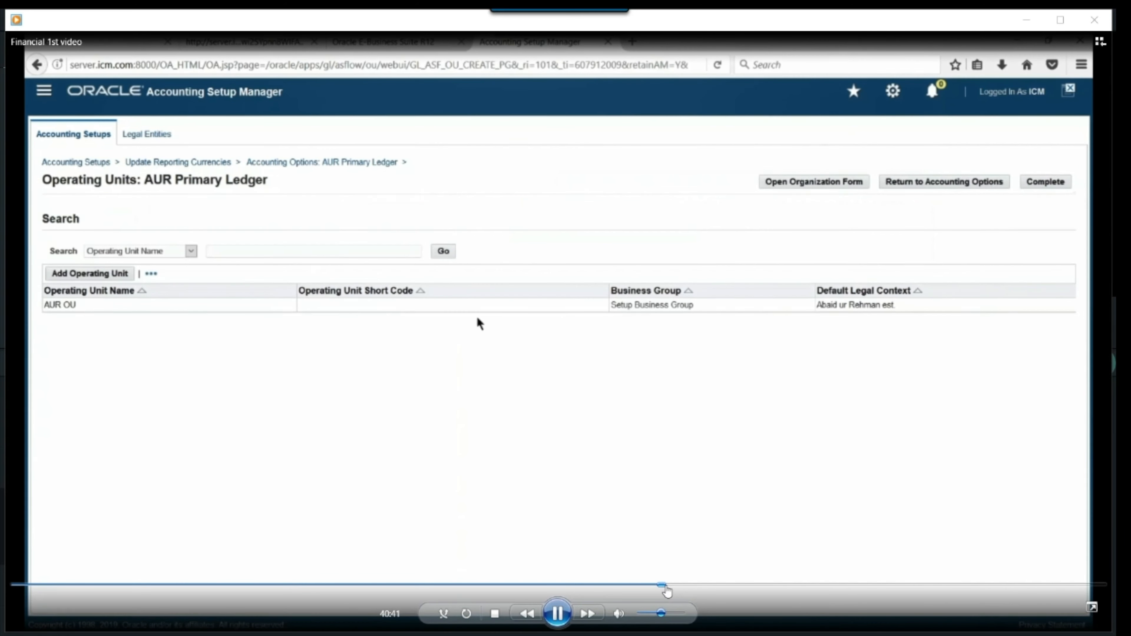
click(667, 585)
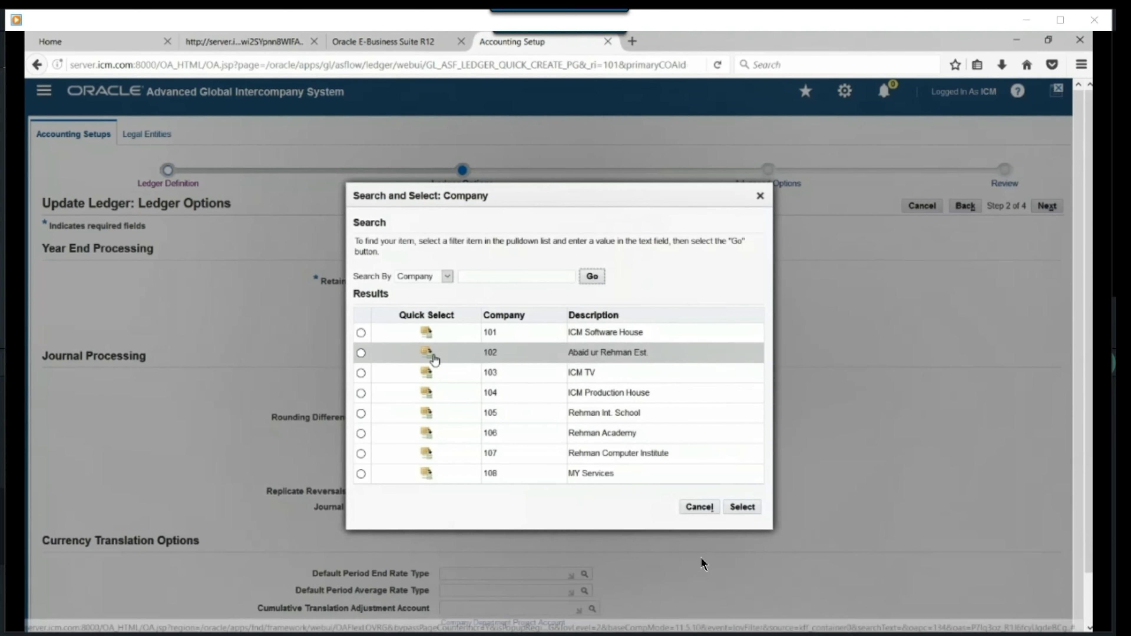
mouse_move(750, 593)
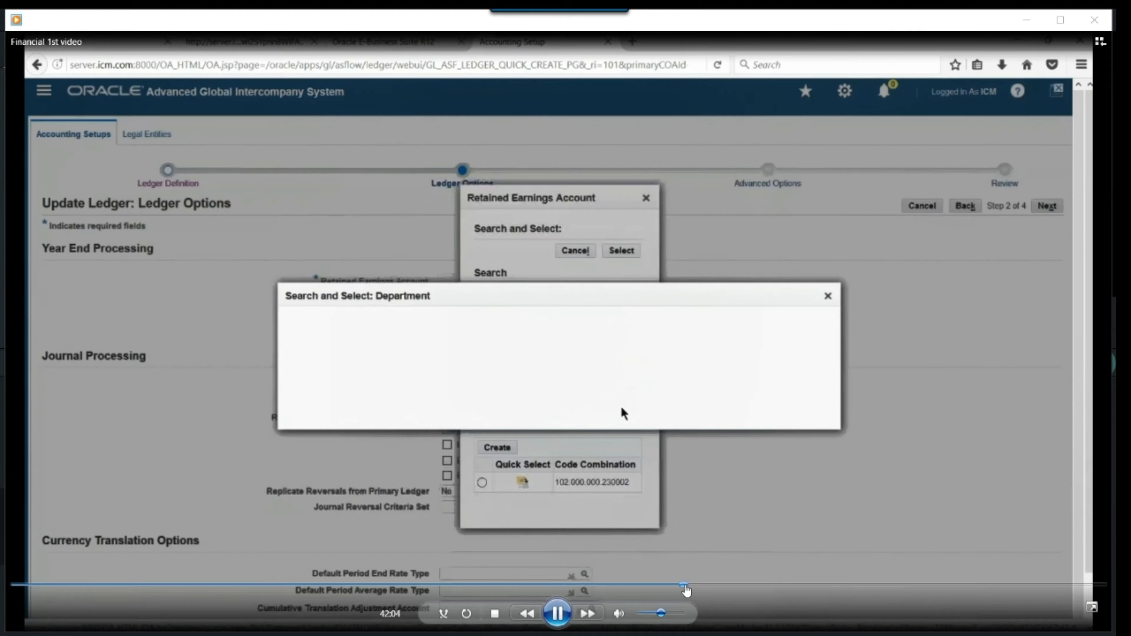
click(692, 584)
click(709, 585)
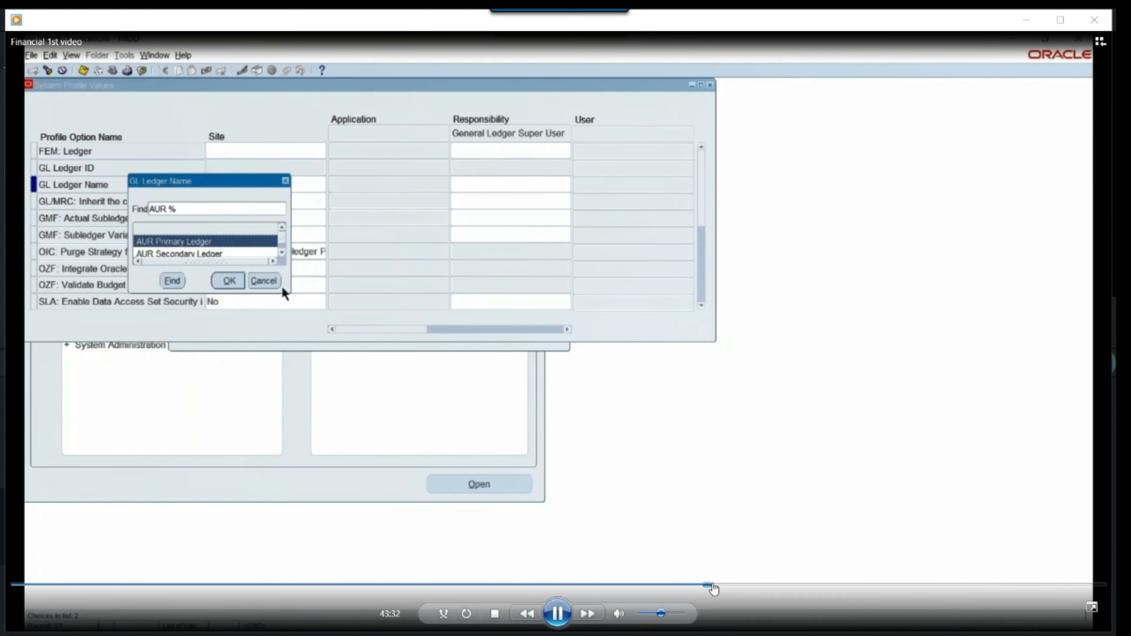
click(712, 585)
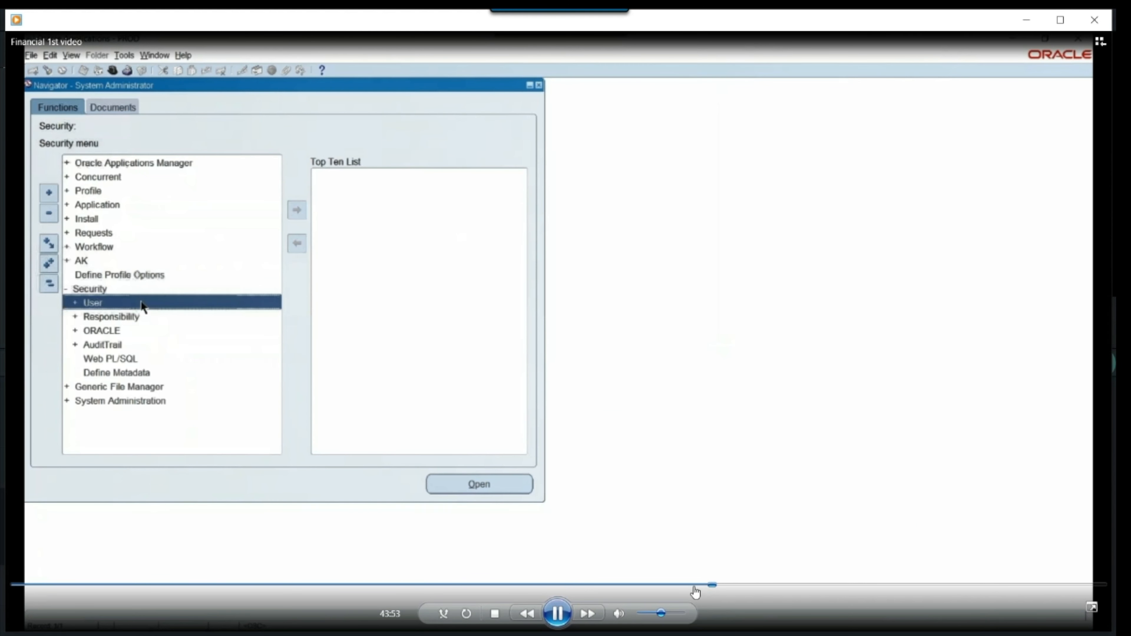
click(694, 585)
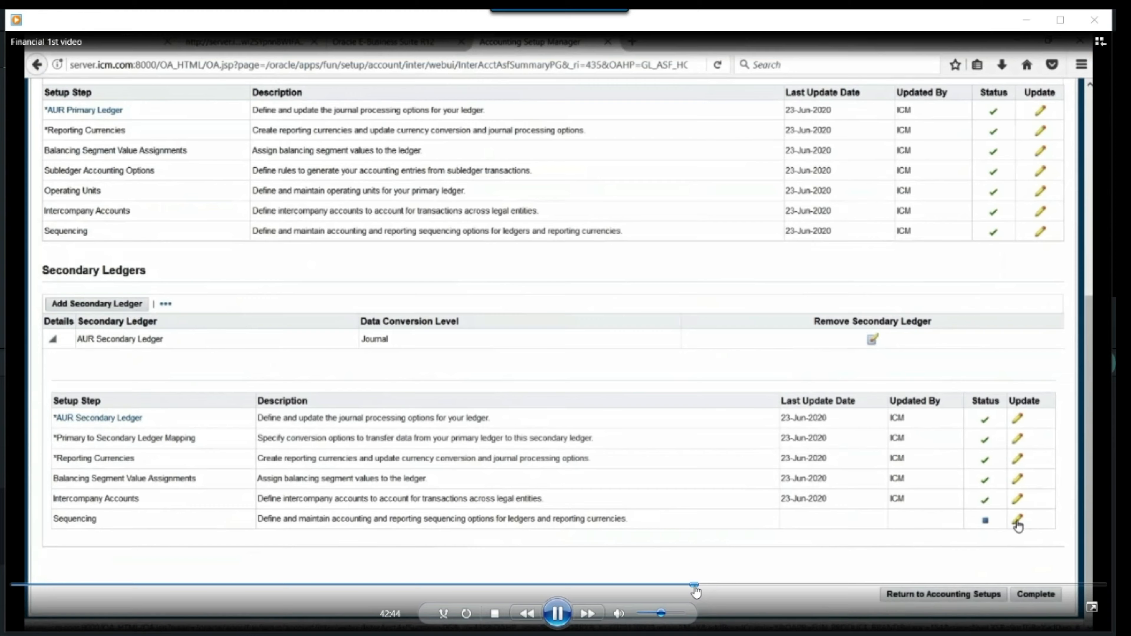
click(700, 585)
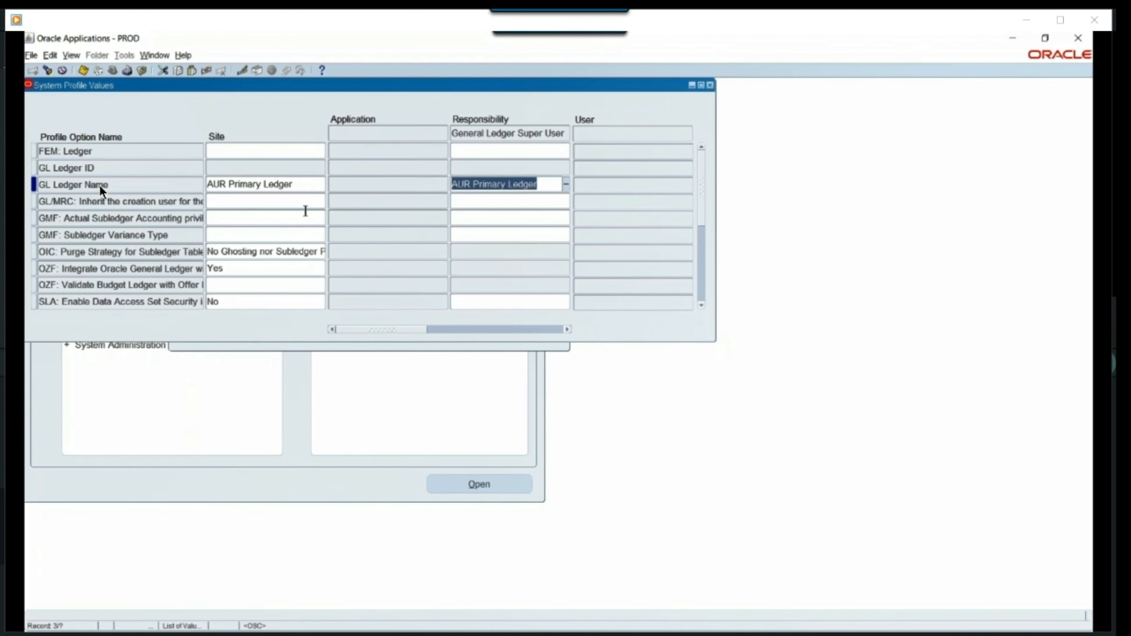
Close the System Profile Values form and collapse the navigator's Profile branch
click(143, 70)
double_click(85, 191)
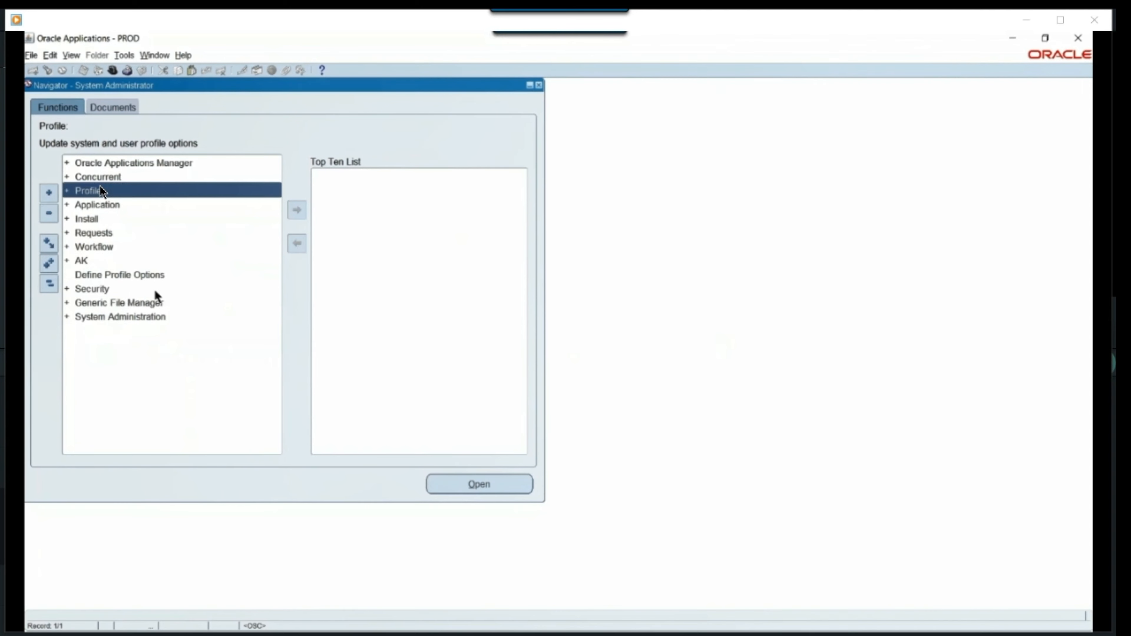
Expand the Security functions in the navigator, look into User, and select Define under Responsibility
double_click(139, 290)
double_click(133, 303)
click(162, 317)
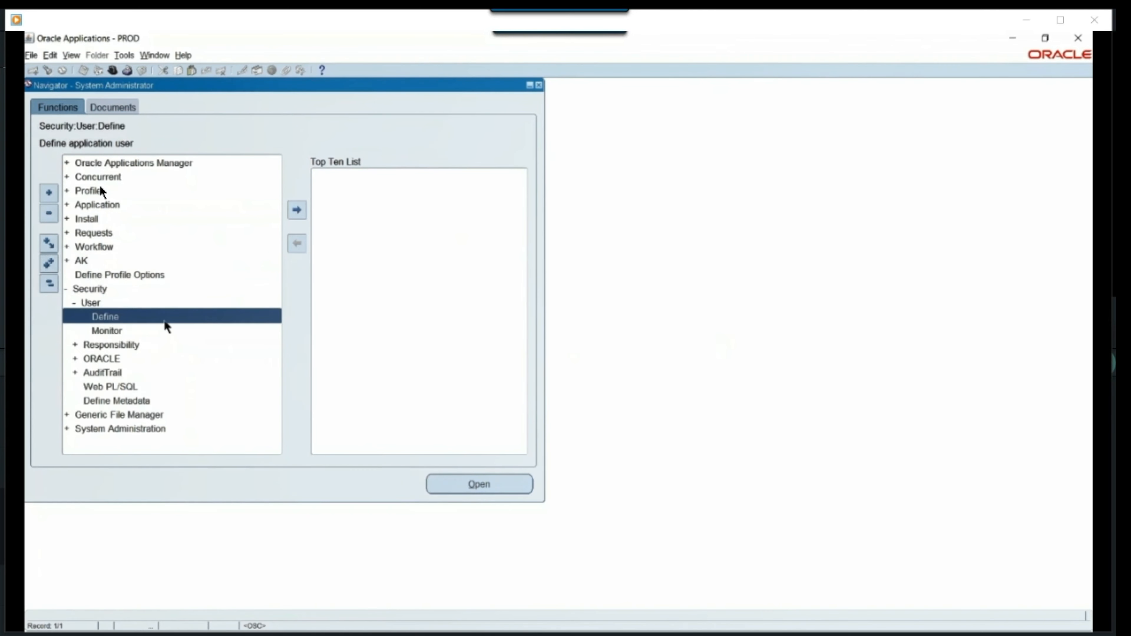
double_click(138, 303)
double_click(134, 317)
click(165, 331)
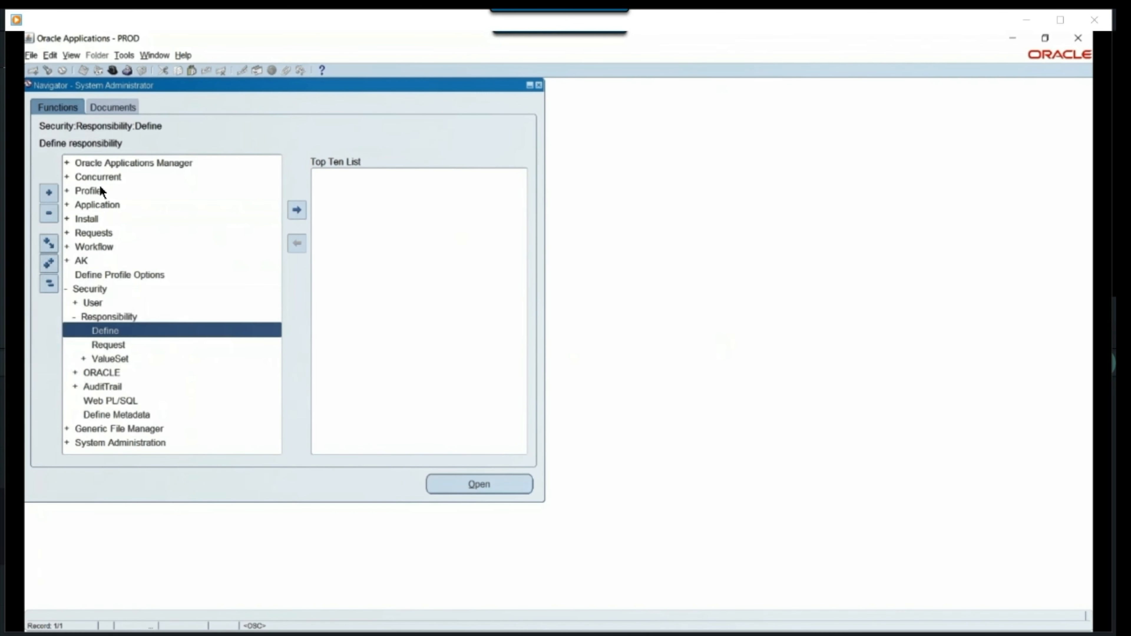
Open an empty Notepad window, narrow it and place it beside the Oracle navigator
key(super)
text(notepad)
key(Return)
drag(321, 242, 619, 128)
drag(897, 133, 788, 130)
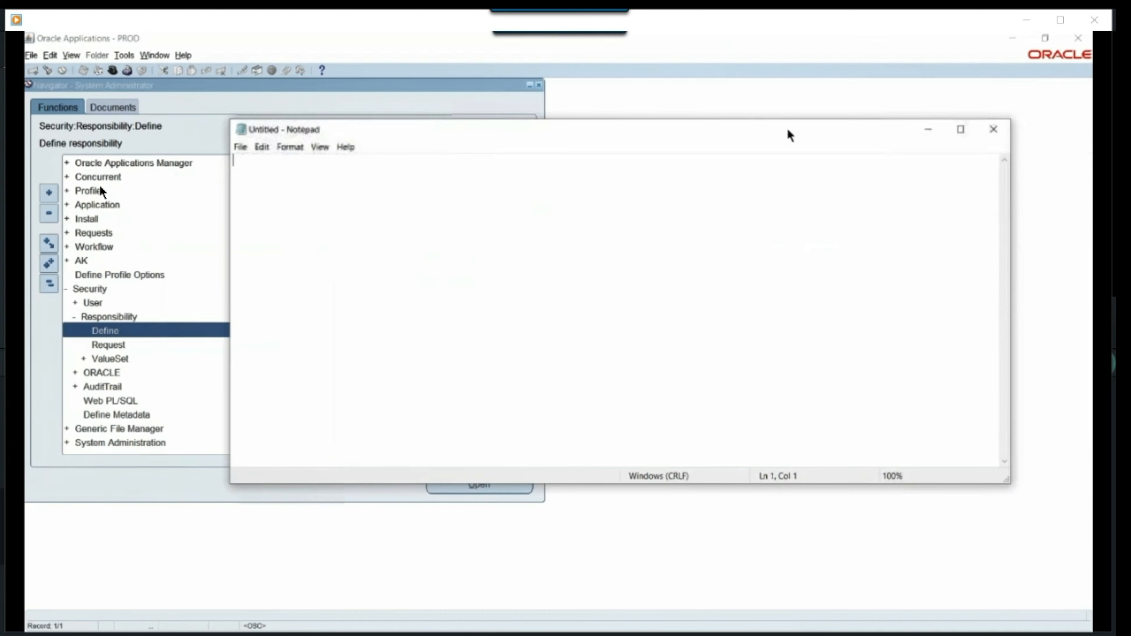
drag(1009, 273, 642, 267)
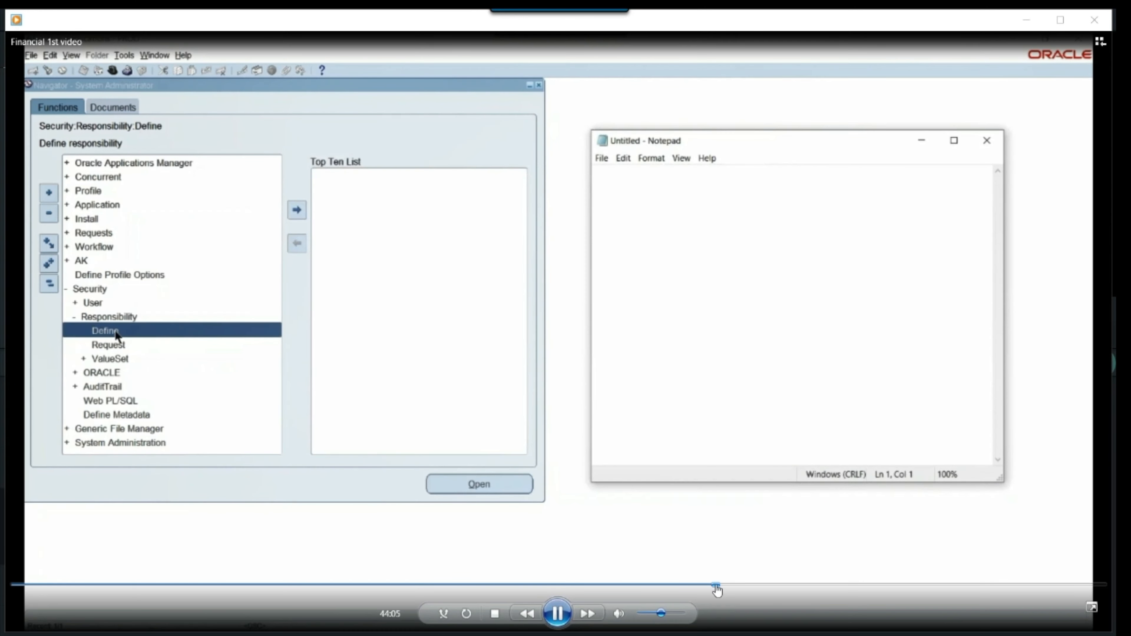
click(724, 586)
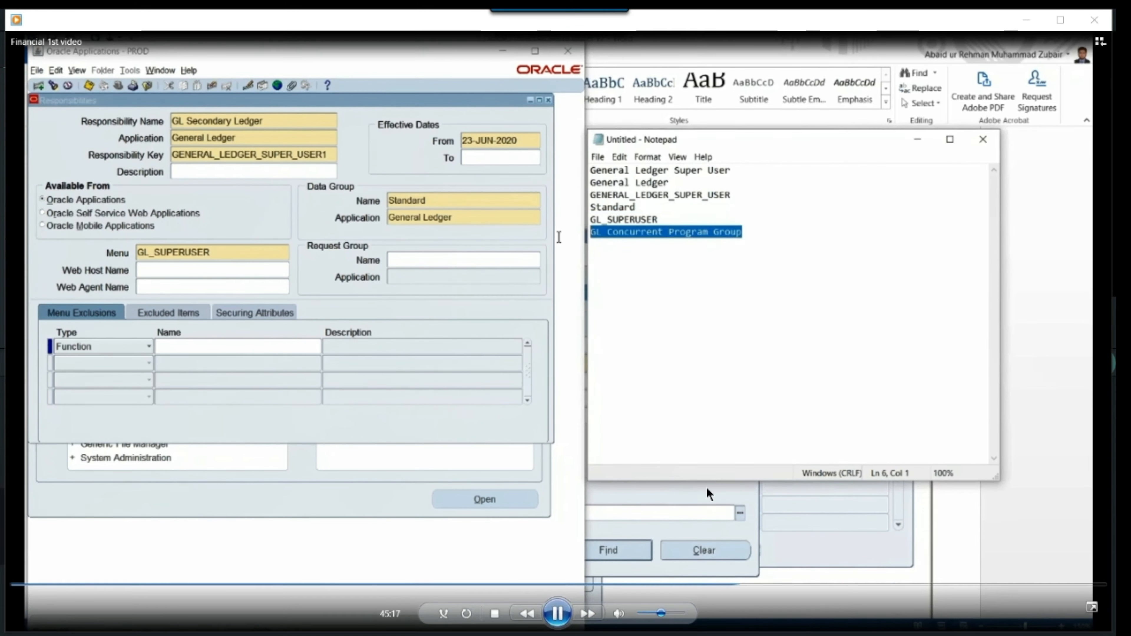
click(752, 587)
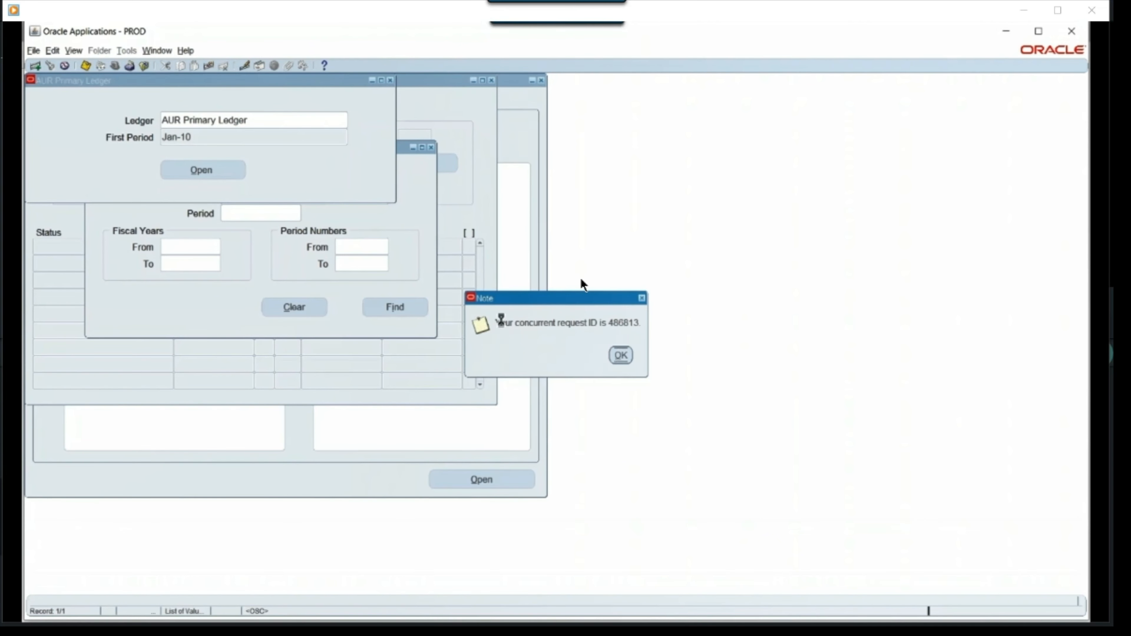
mouse_move(793, 532)
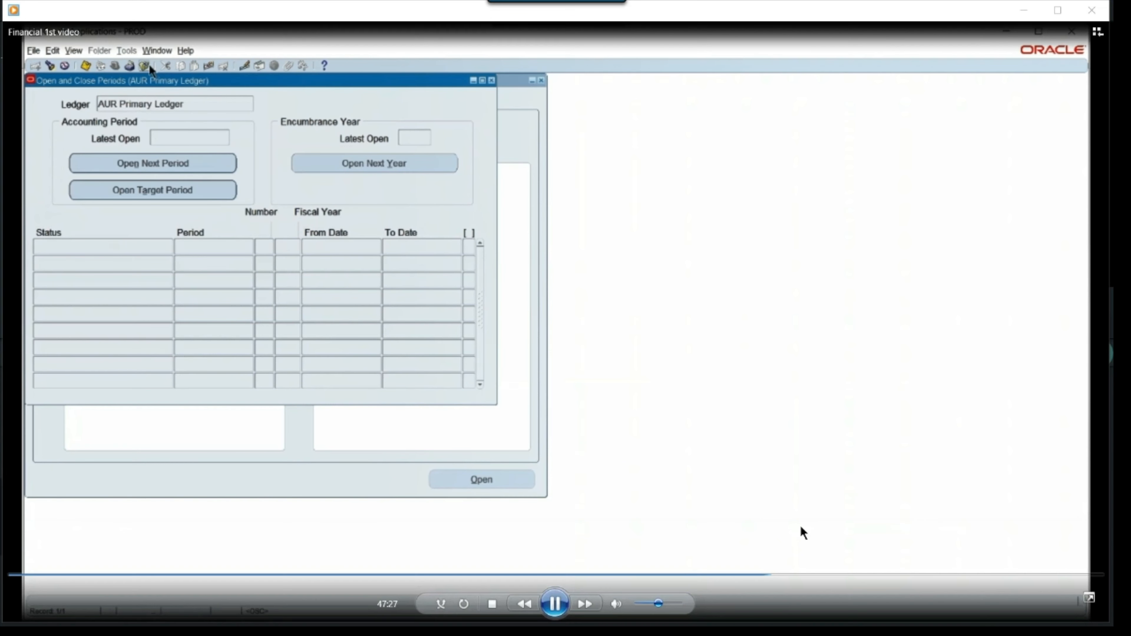
click(773, 576)
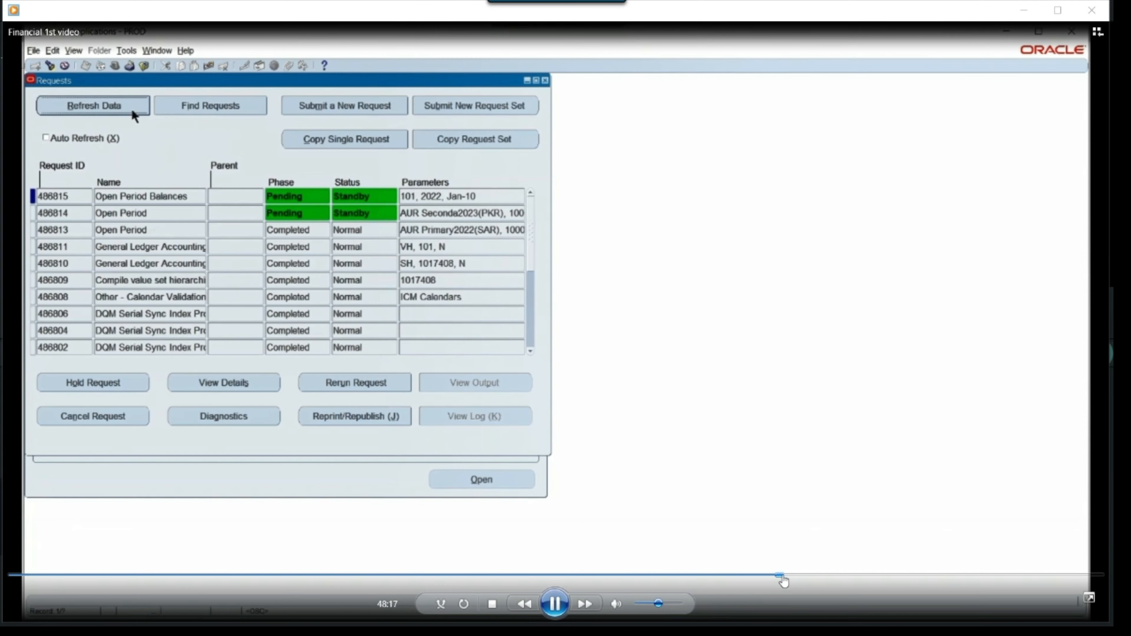
click(782, 580)
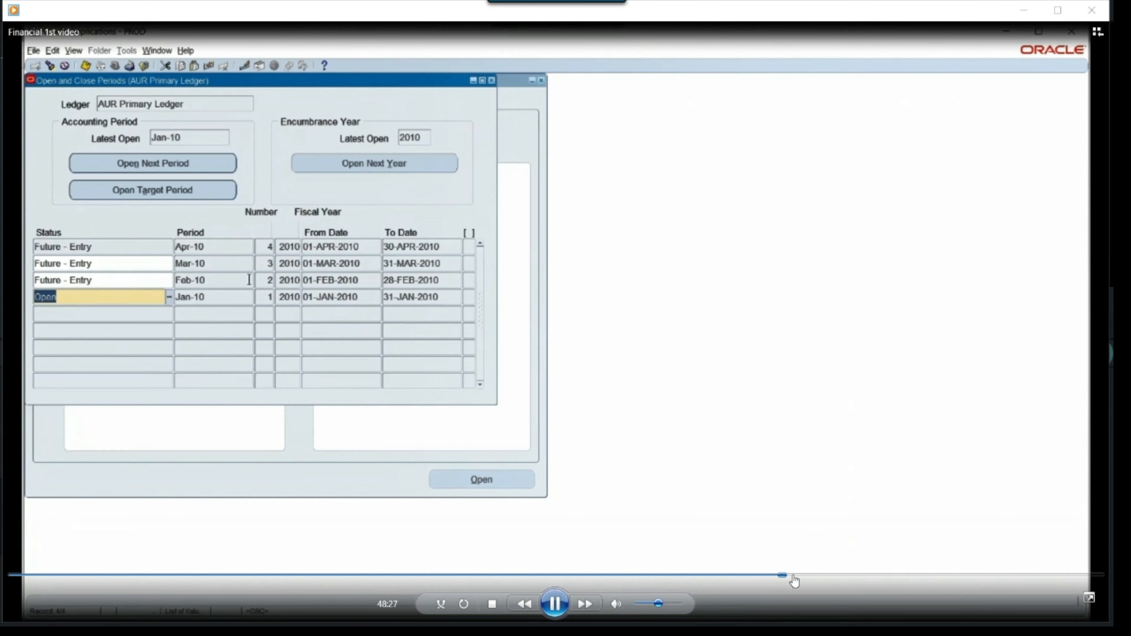
click(794, 578)
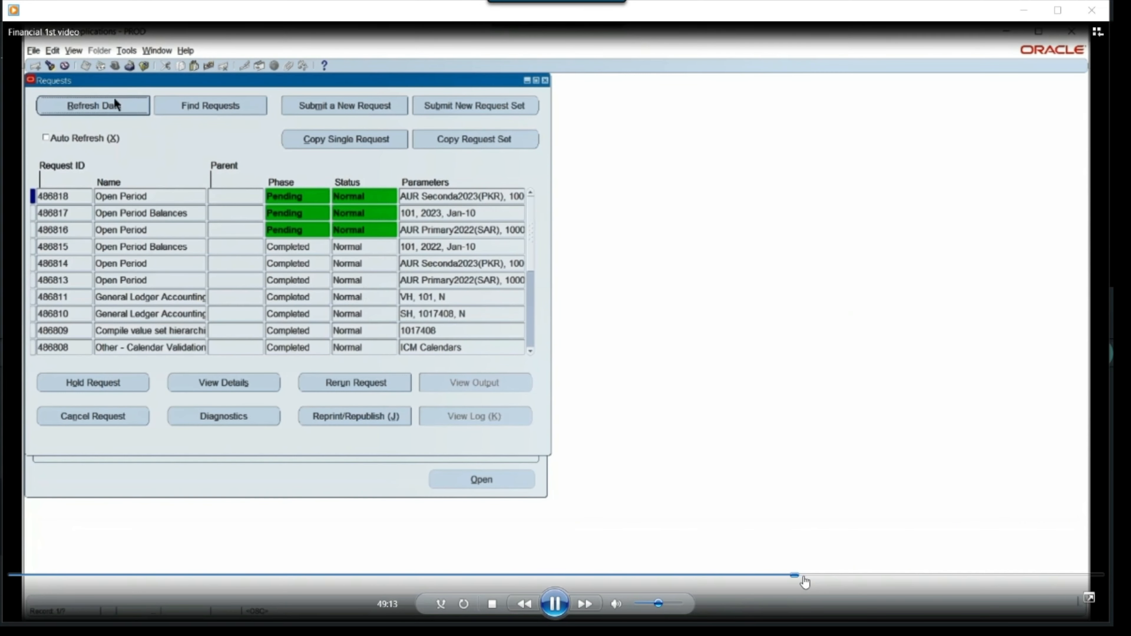
click(810, 579)
click(815, 576)
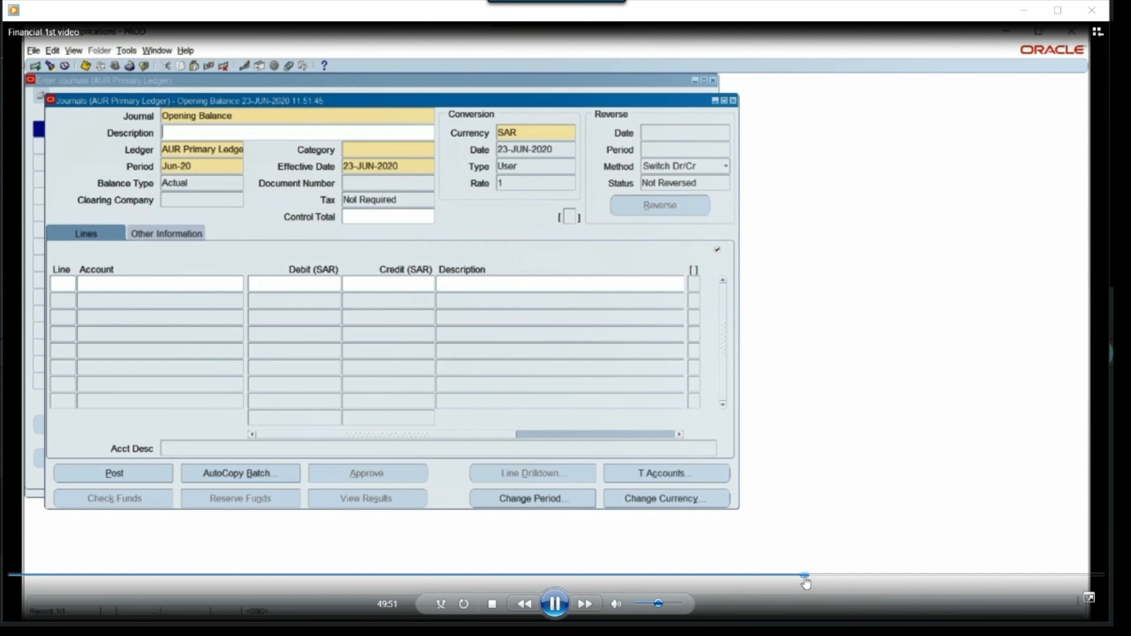
click(807, 574)
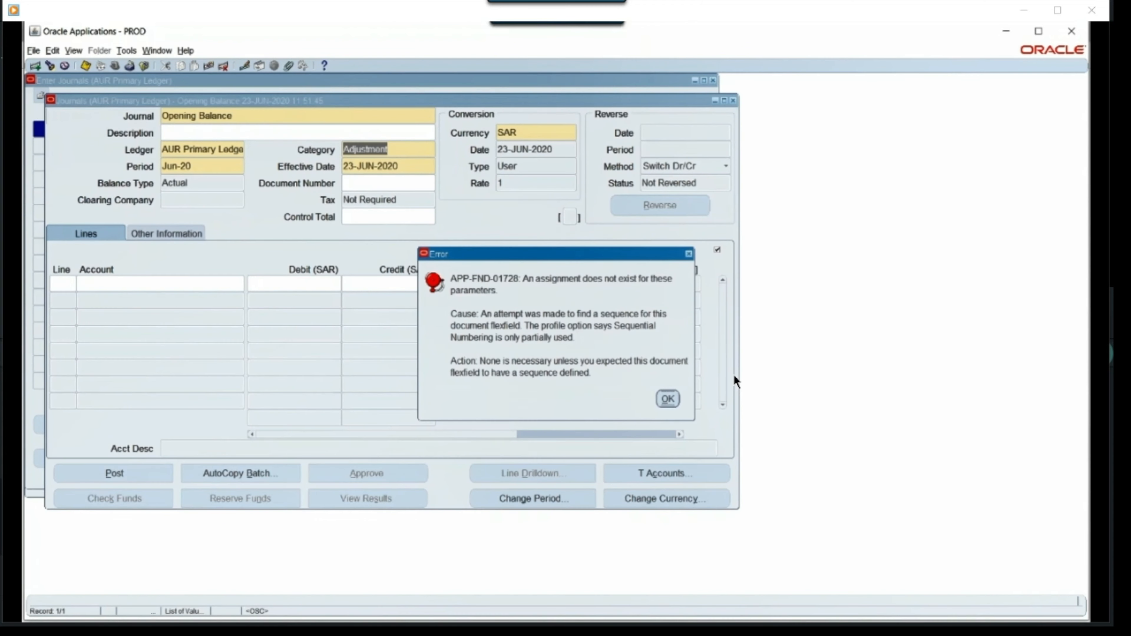
Dismiss the sequence assignment error and set the Opening Balance journal's period to Jan-20
key(Return)
text(Jan-20)
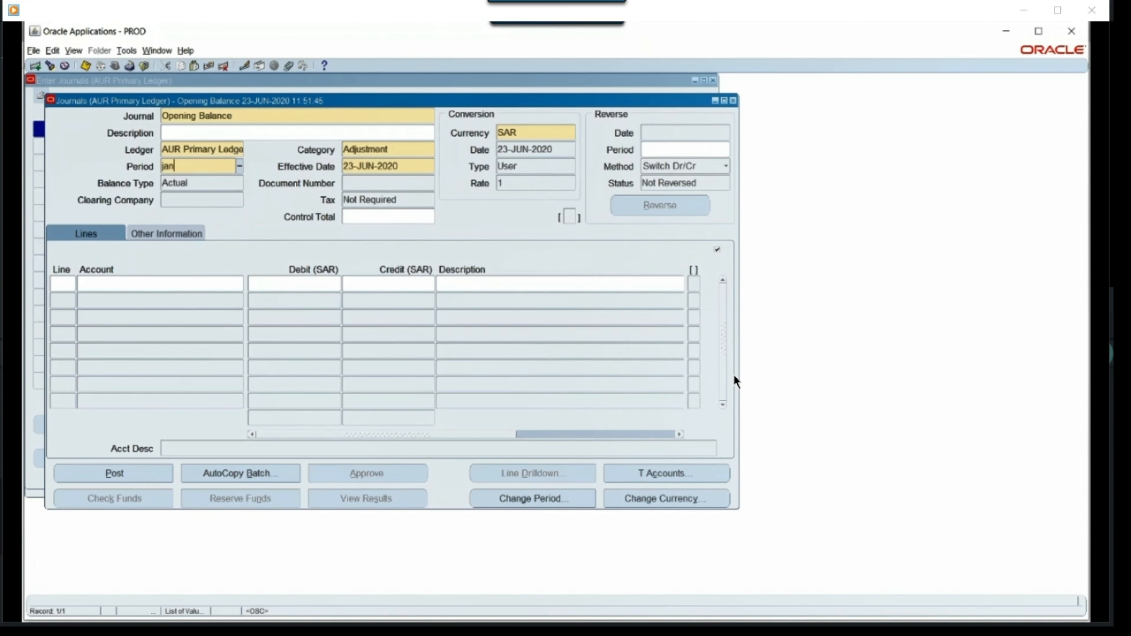
key(Tab)
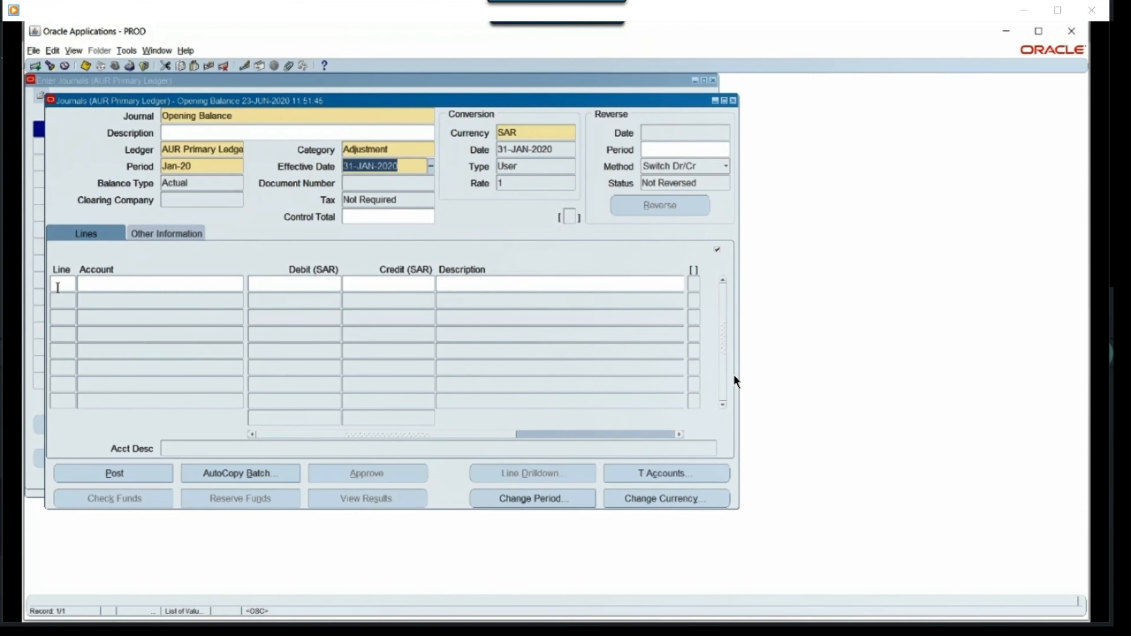
Start journal line 1 and choose company 102 for its account combination
click(68, 286)
text(1)
key(Tab)
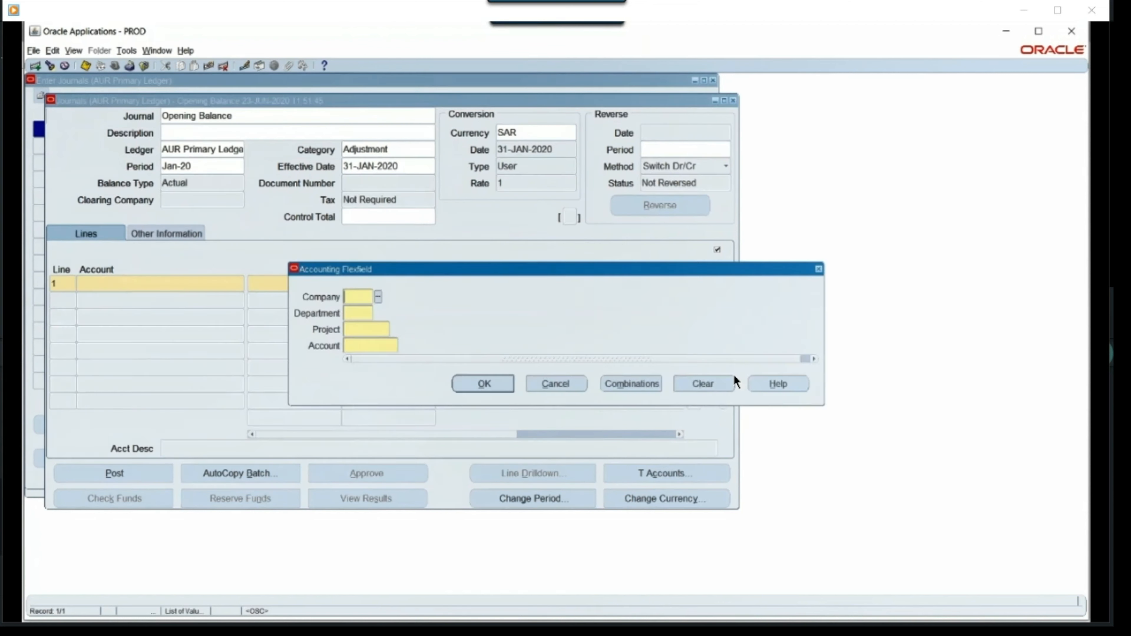
text(10)
key(Tab)
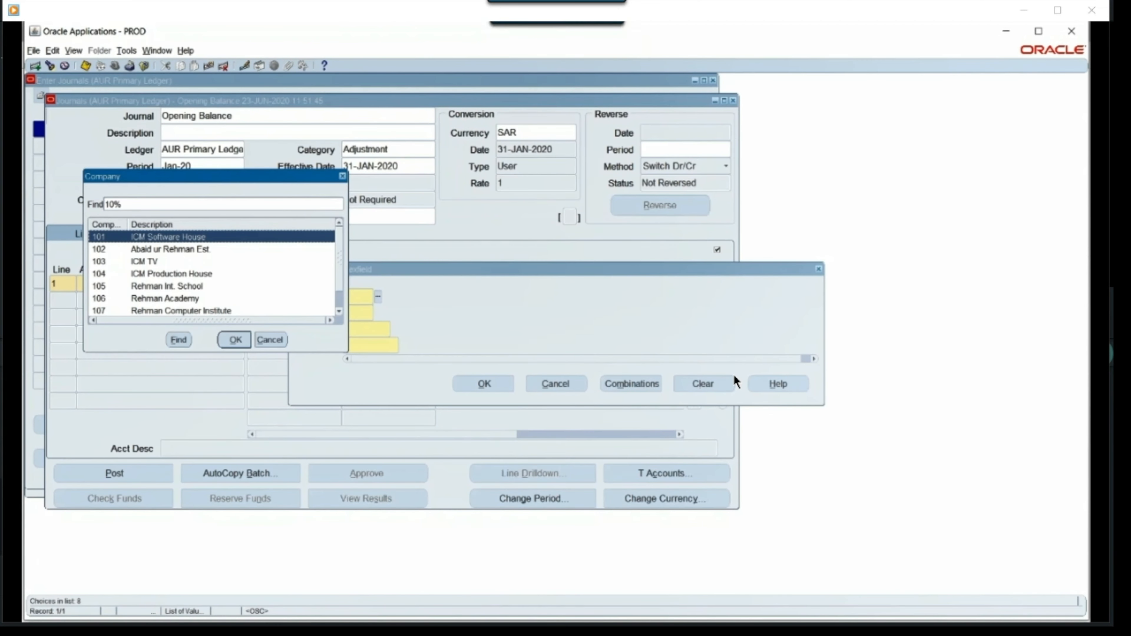
key(Down)
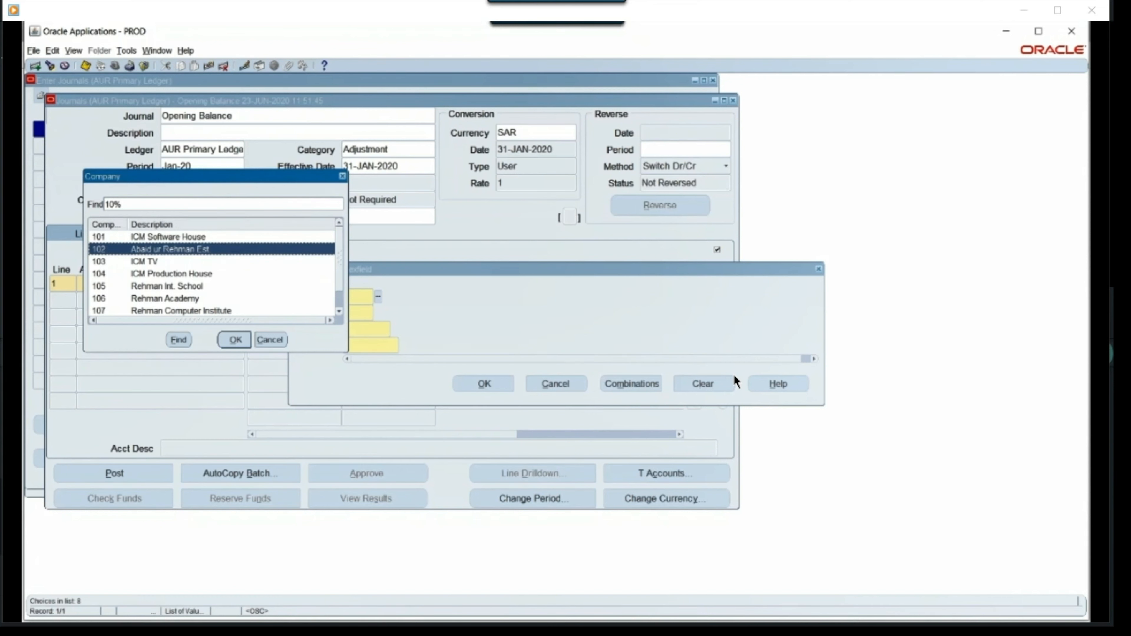
key(Return)
Set both the department and the project of line 1's account combination to 000 (N/A)
key(ctrl+l)
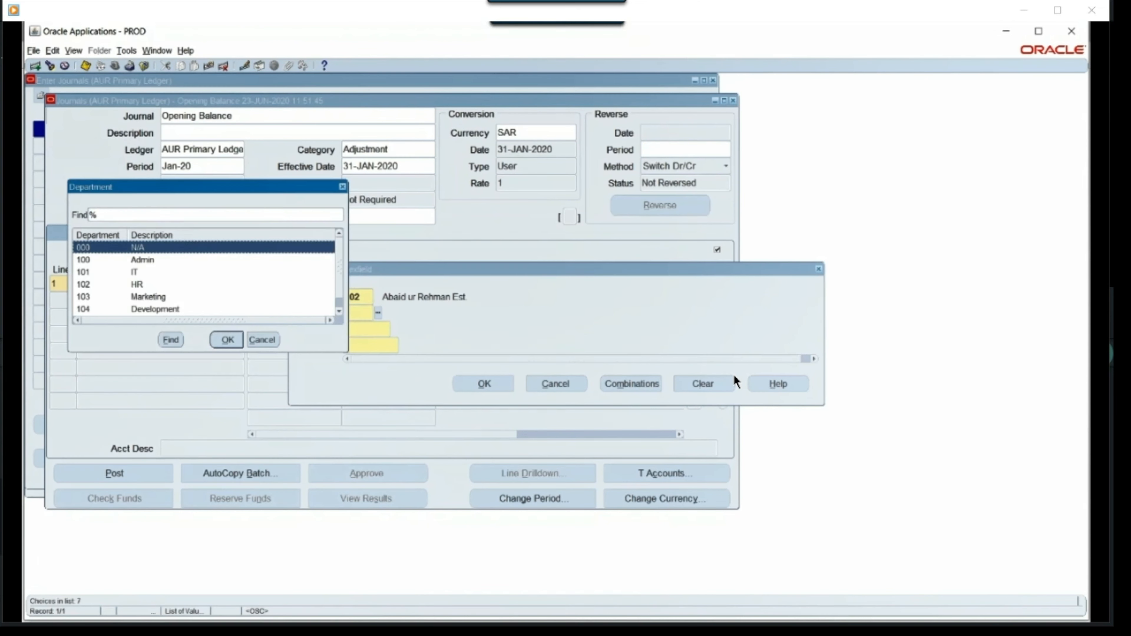
key(Return)
key(ctrl+l)
key(Return)
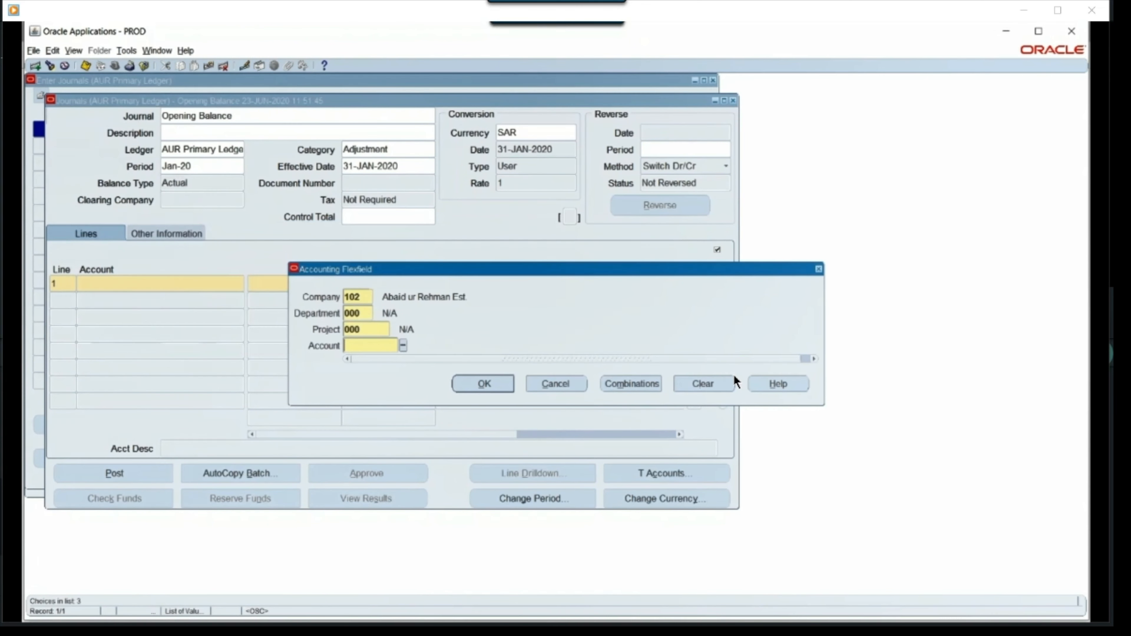
Set line 1's account segment to 112001 (Cash in Bank) and accept the account combination
key(ctrl+l)
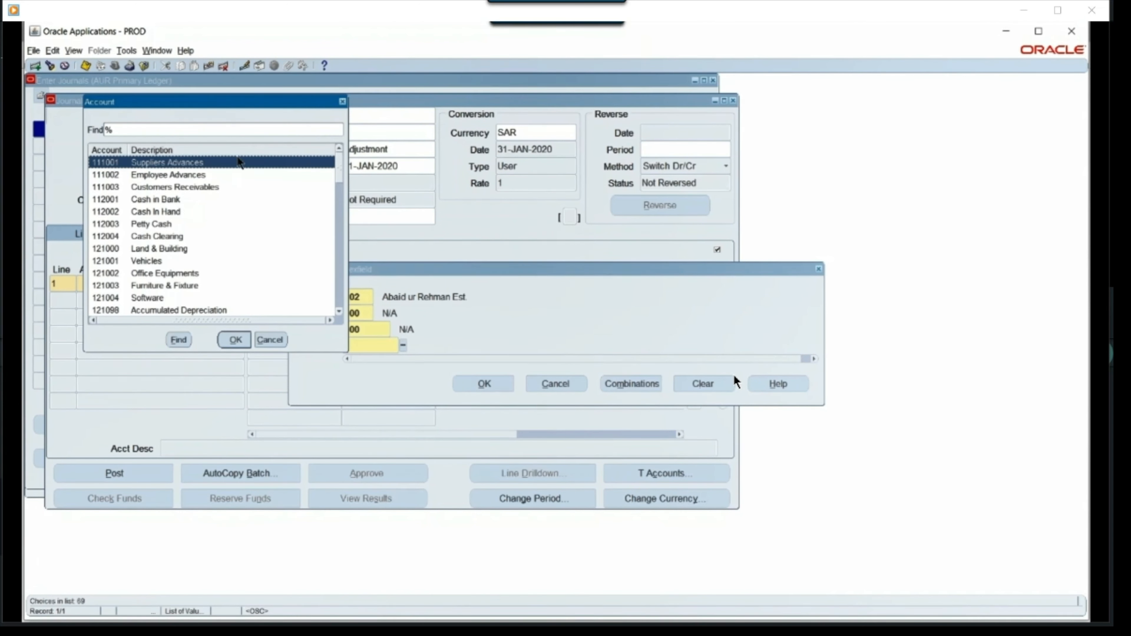
double_click(198, 203)
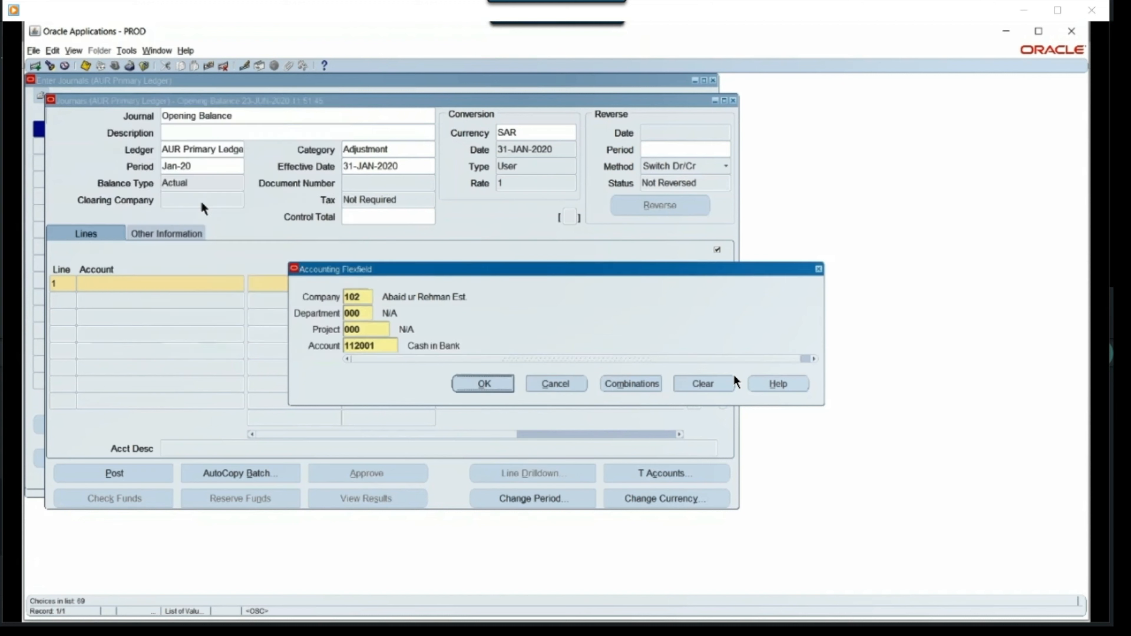
click(475, 379)
Enter a debit of 100000 on line 1 with the description Initial Investment and move on to line 2
text(1)
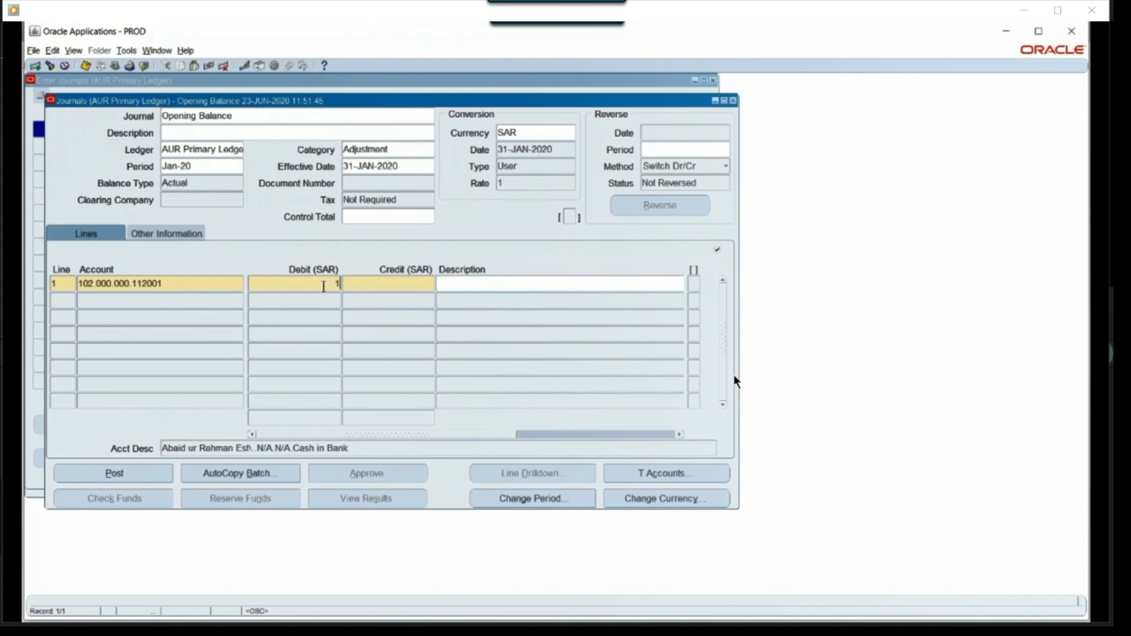
text(00000)
key(Tab)
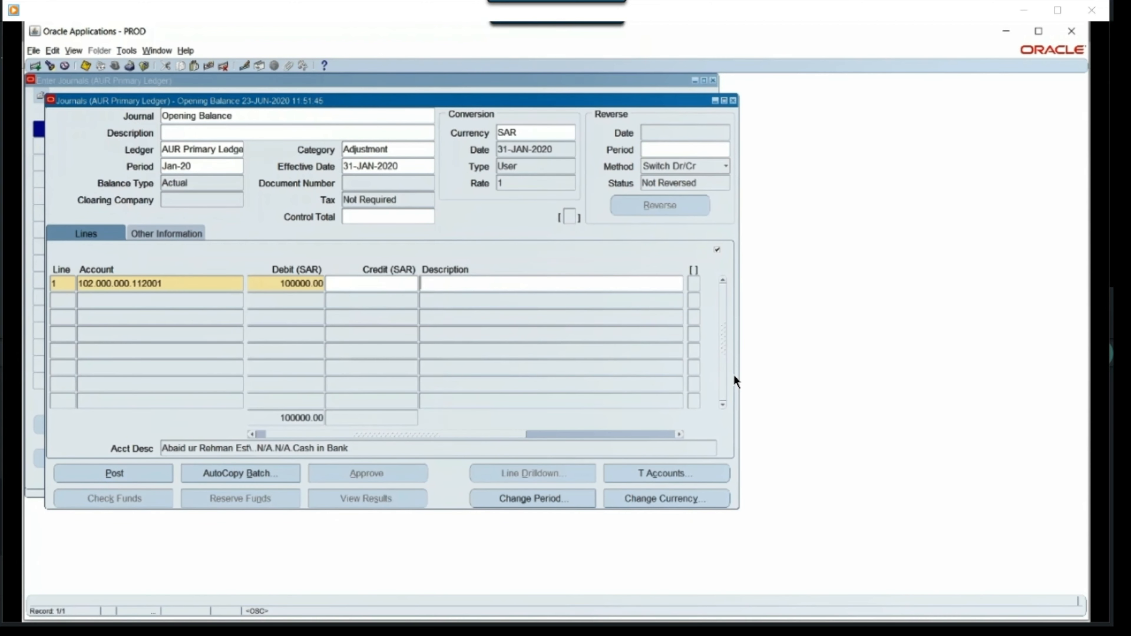
text(Initial Investment)
key(Tab)
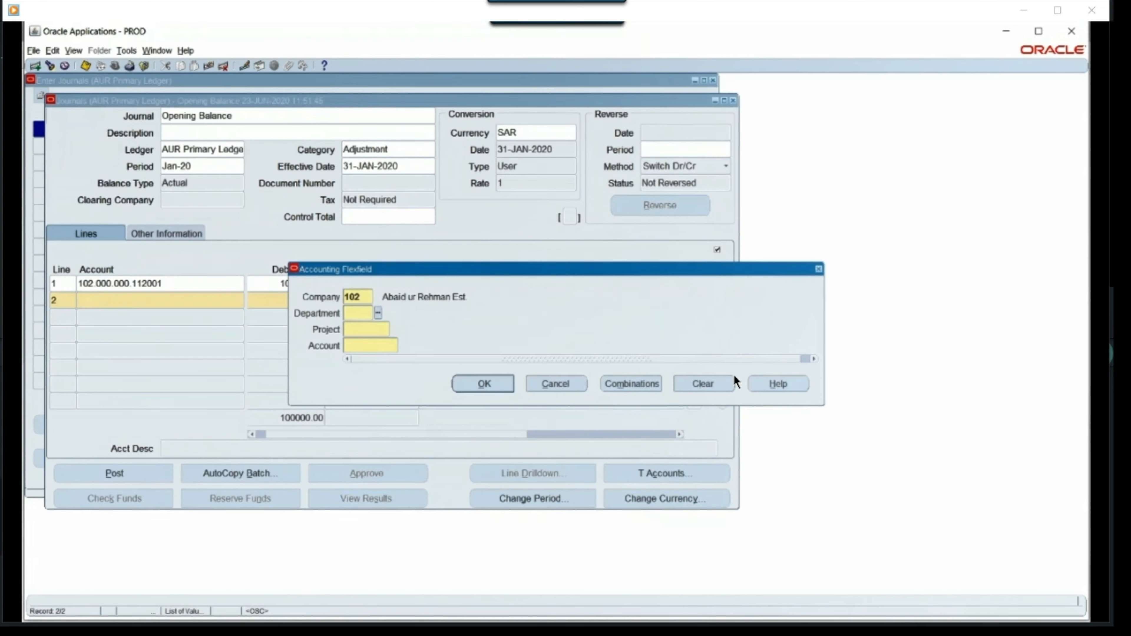
Set both the department and the project of line 2's account combination to 000 (N/A)
key(ctrl+l)
key(Return)
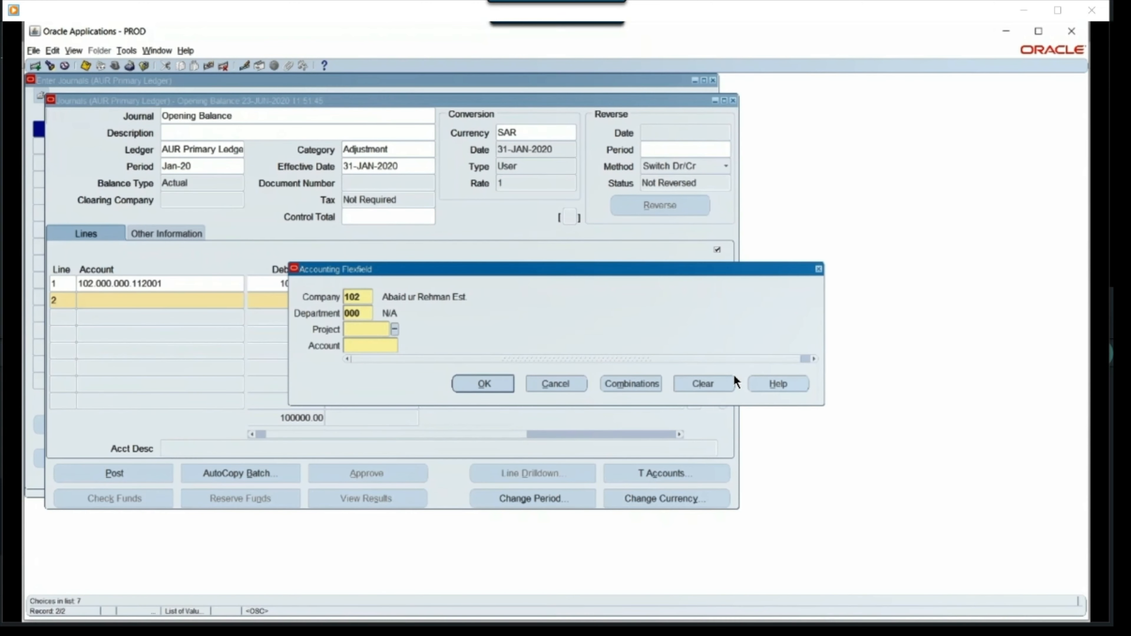
key(ctrl+l)
key(Return)
key(ctrl+l)
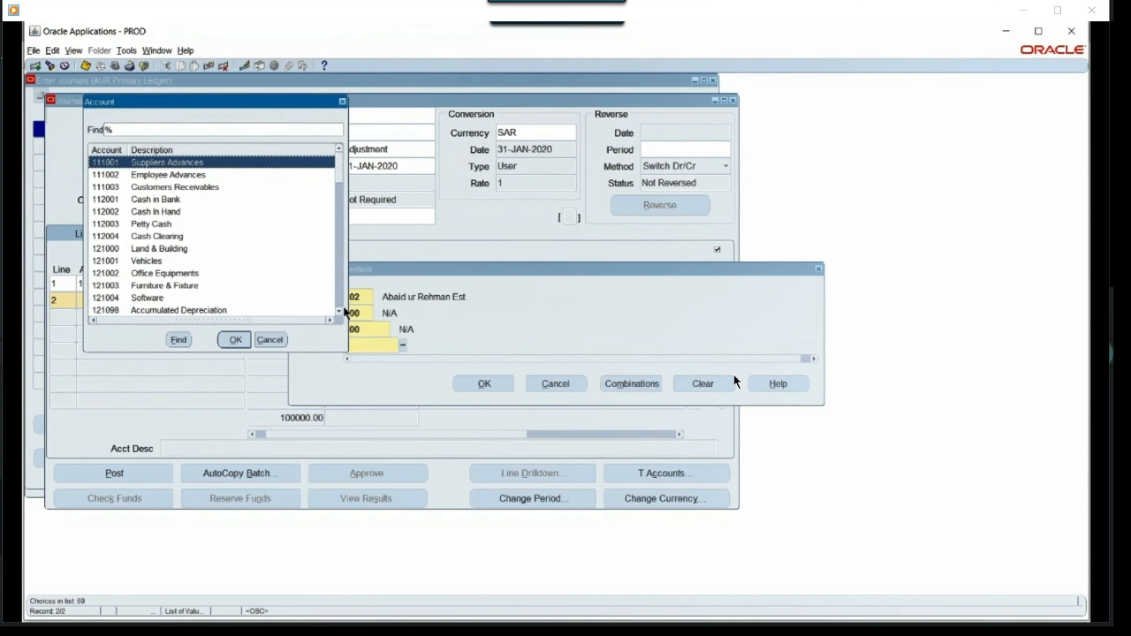
text(30000)
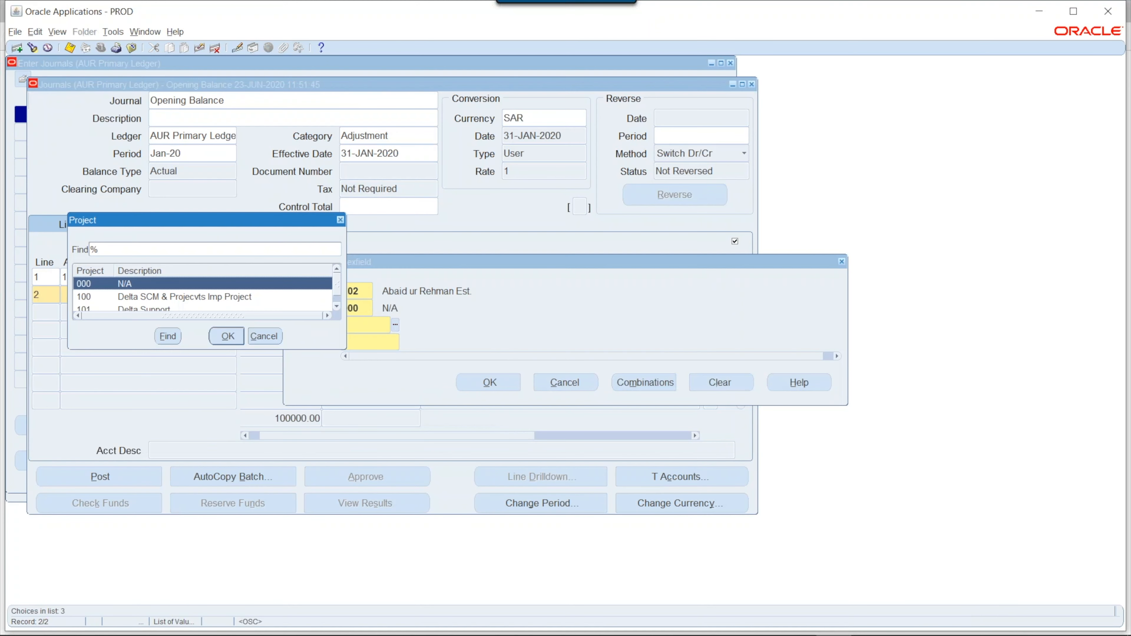
key(Return)
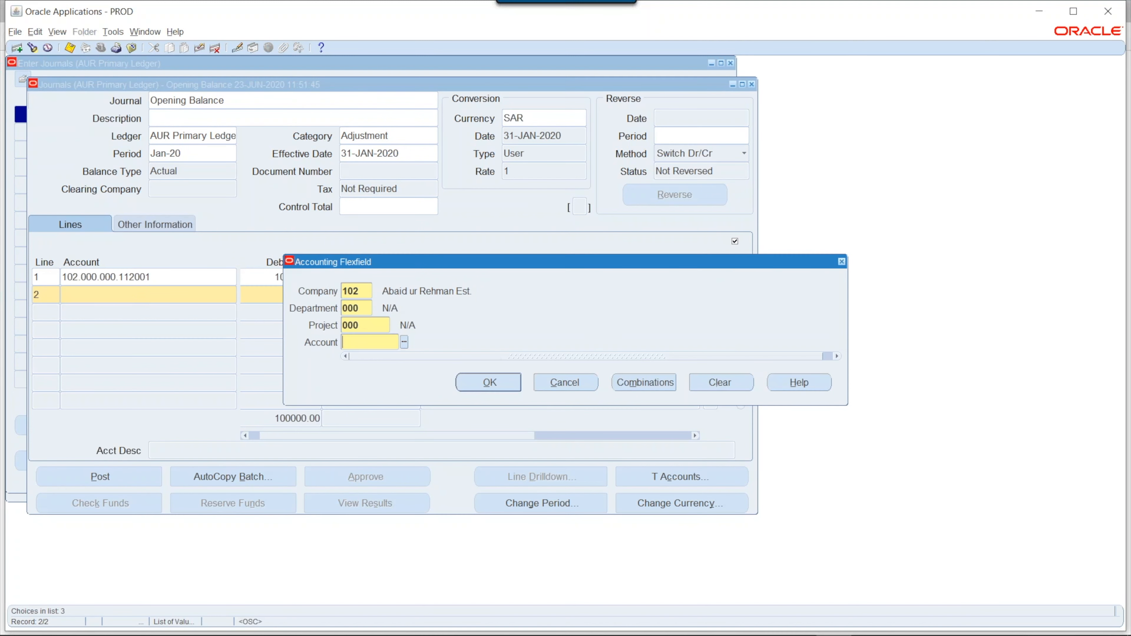
Find account 230001 (Investment) for line 2 and accept its account combination
key(ctrl+l)
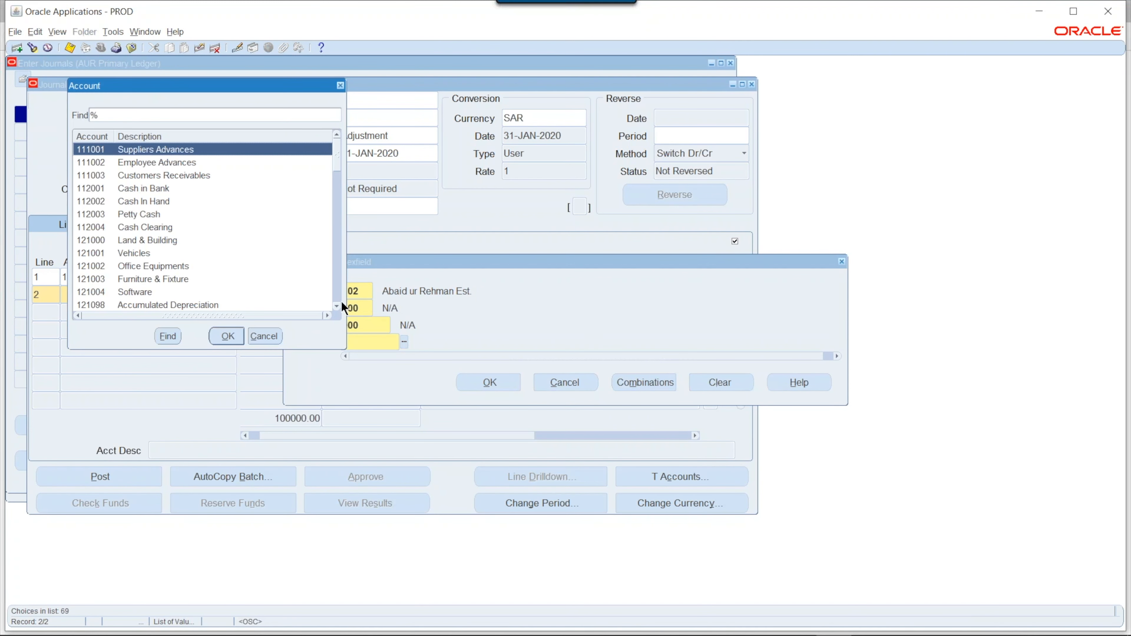
text(30000)
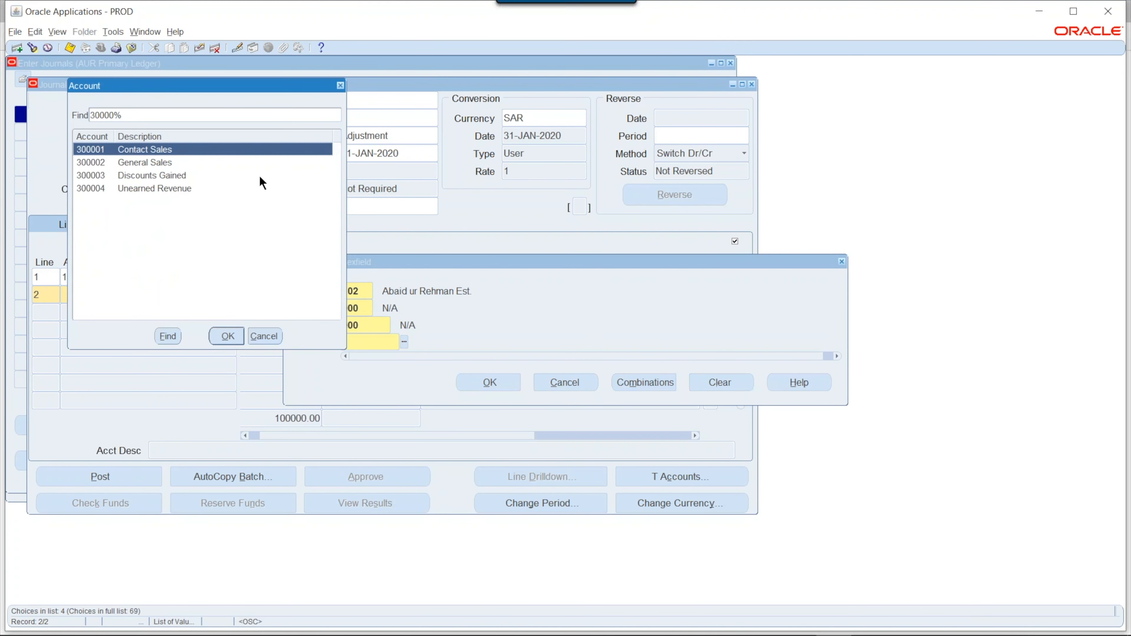
key(BackSpace)
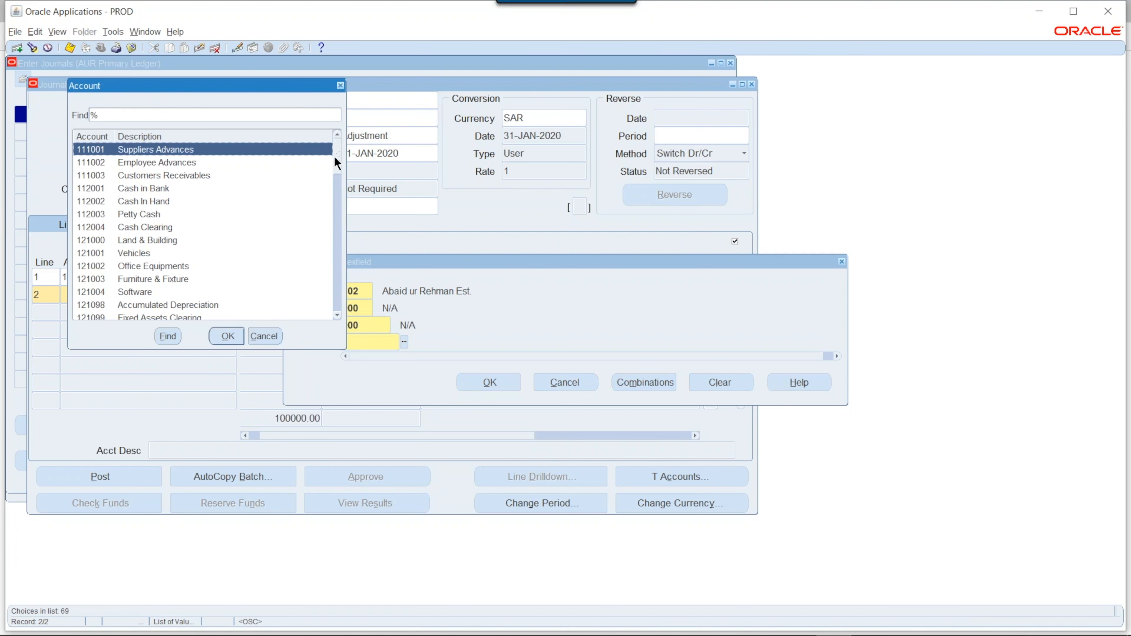
drag(335, 159, 334, 201)
double_click(183, 201)
click(473, 384)
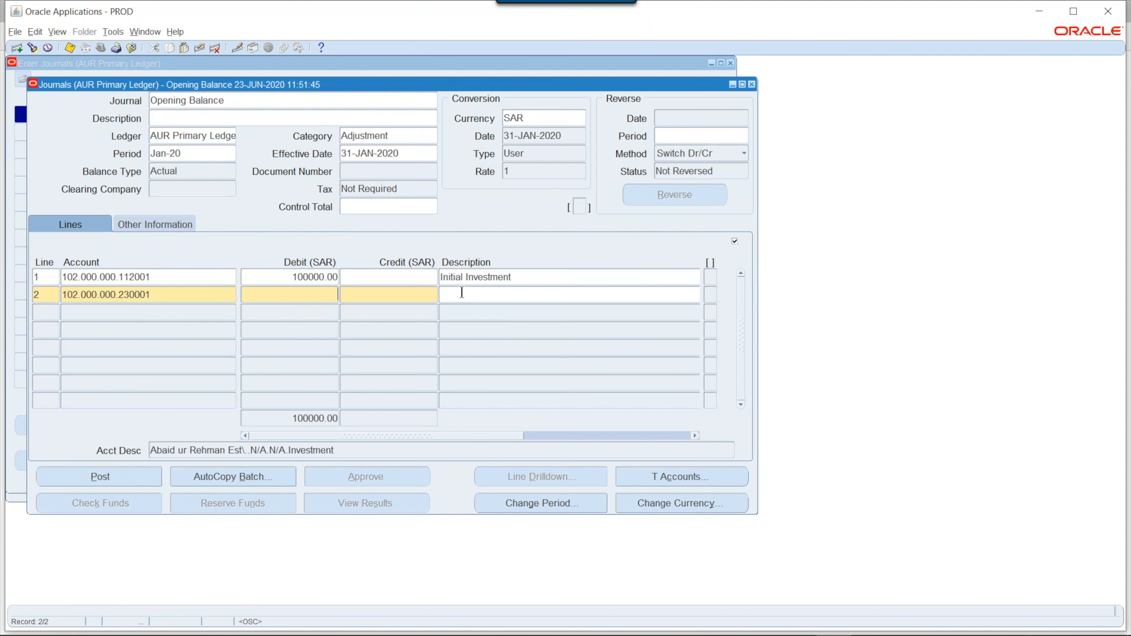
Enter a credit of 100000 on line 2 and save the Opening Balance journal
text(100000)
key(Tab)
key(ctrl+s)
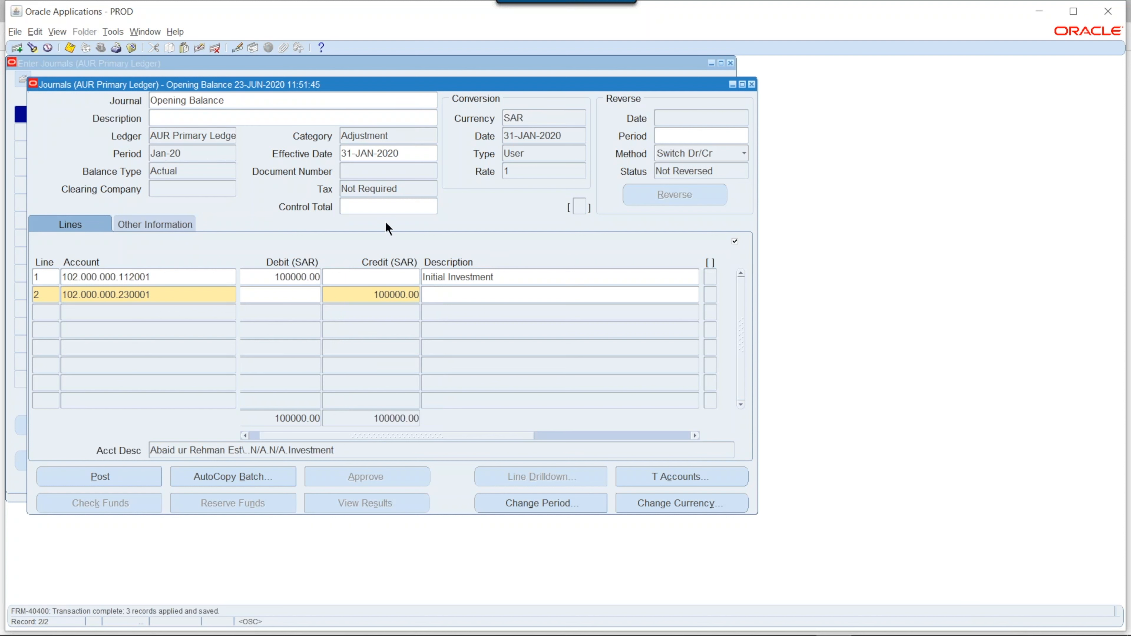
Post the Opening Balance journal, acknowledge the concurrent request note and close the journal
click(144, 472)
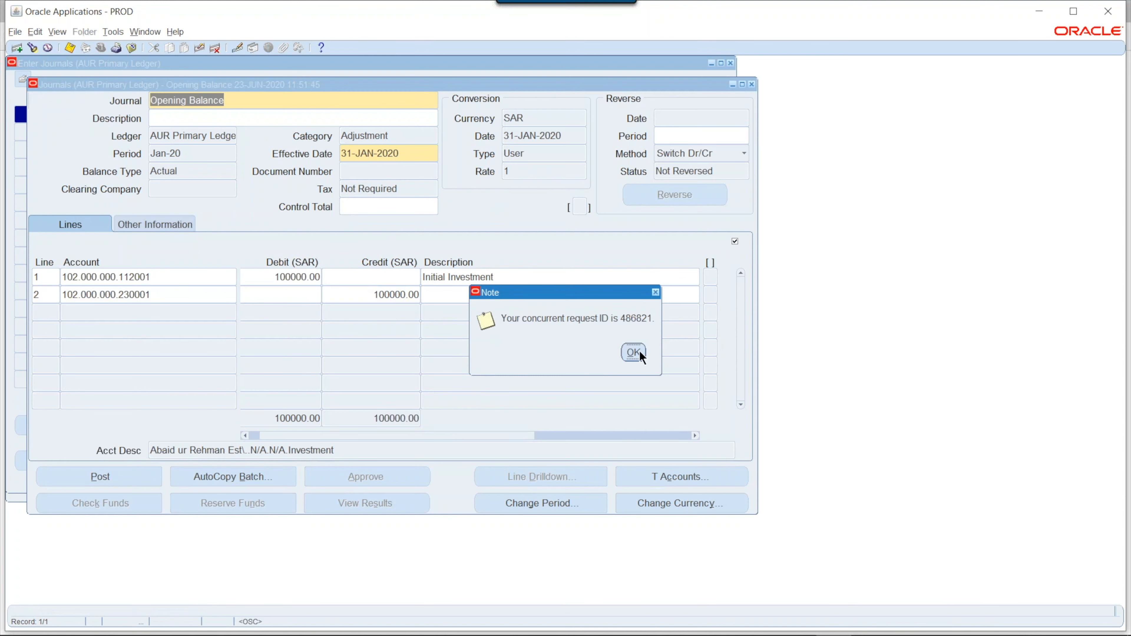
click(634, 352)
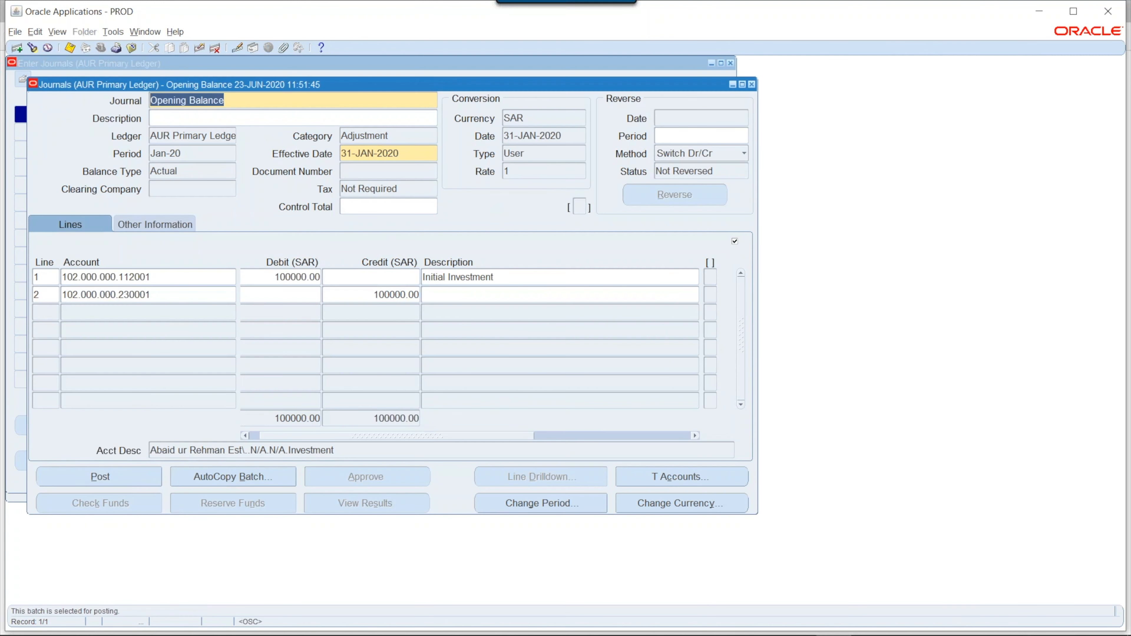
click(752, 84)
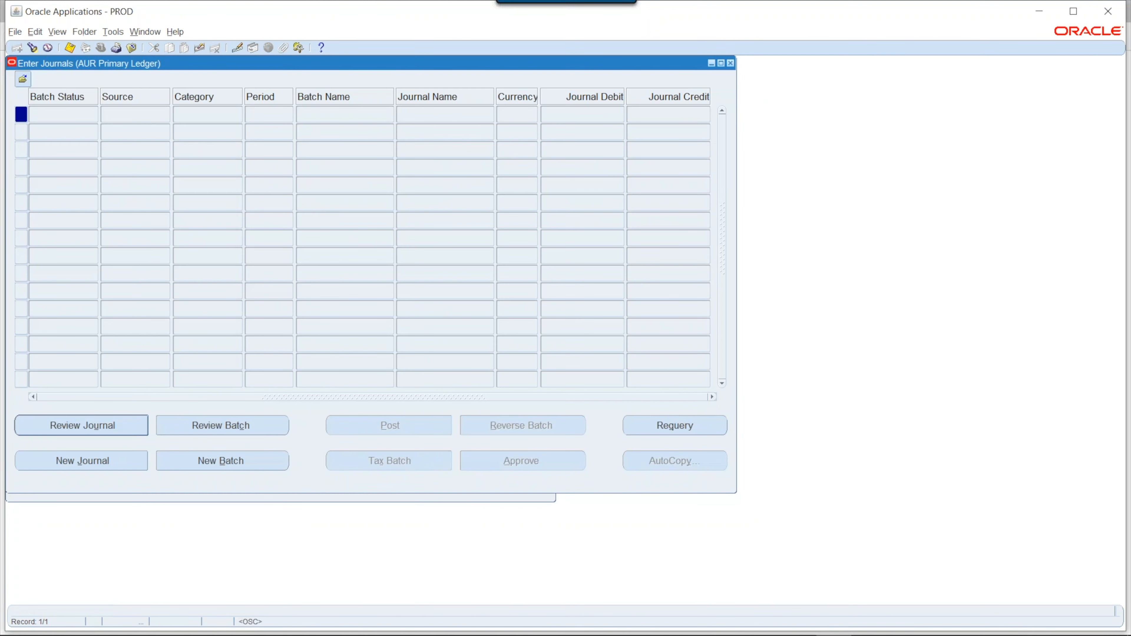
Return to the navigator and reopen journal entry, querying the ledger's existing journals to check the batch status
click(132, 48)
click(117, 163)
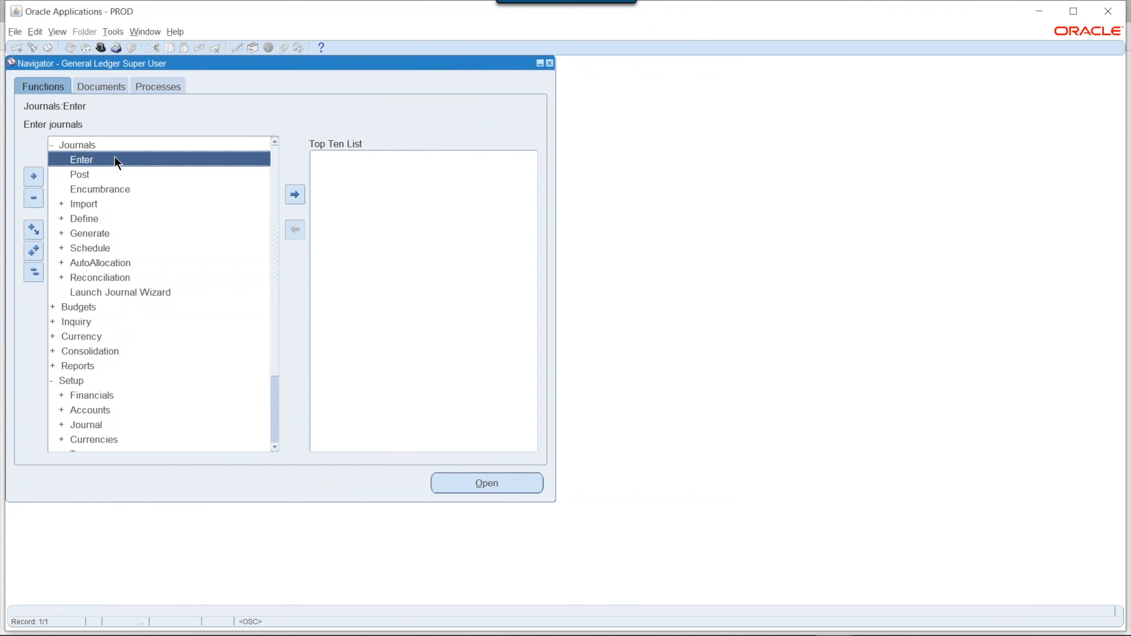
double_click(115, 158)
click(537, 382)
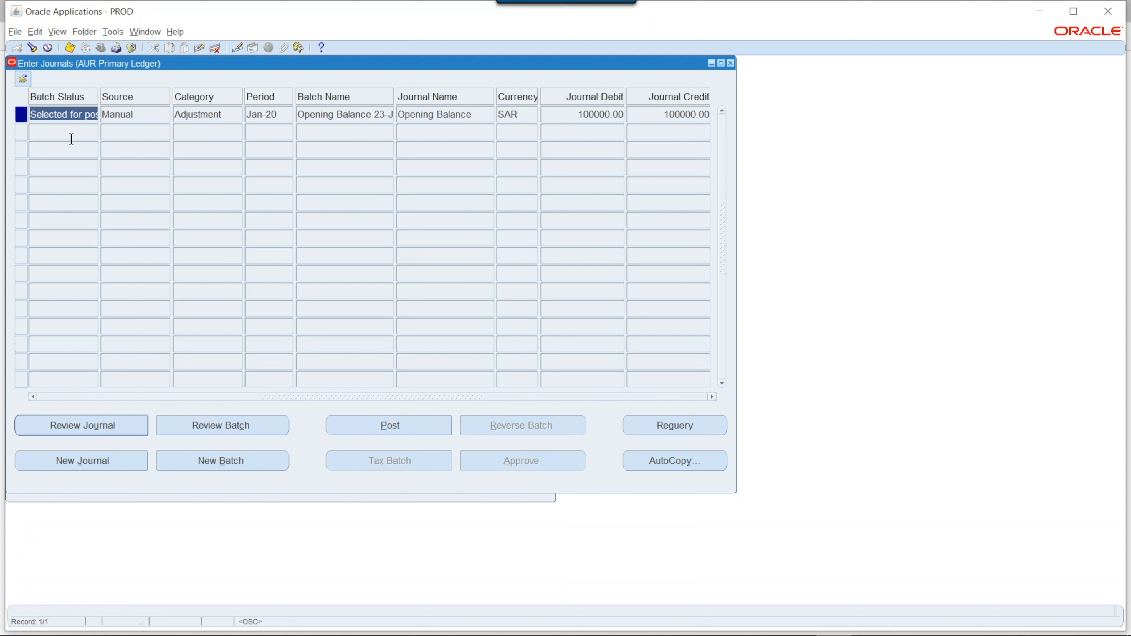
Examine the output report of the Posting: Single Ledger request, enlarging the report window to read its errors
click(57, 31)
click(111, 204)
click(466, 411)
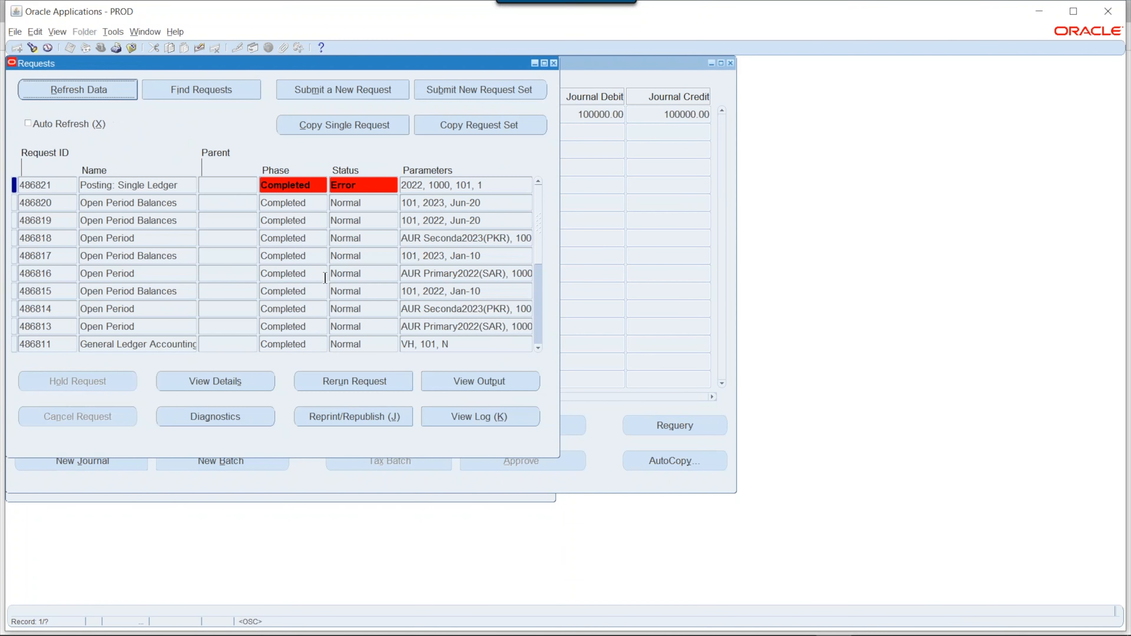
drag(156, 186, 83, 186)
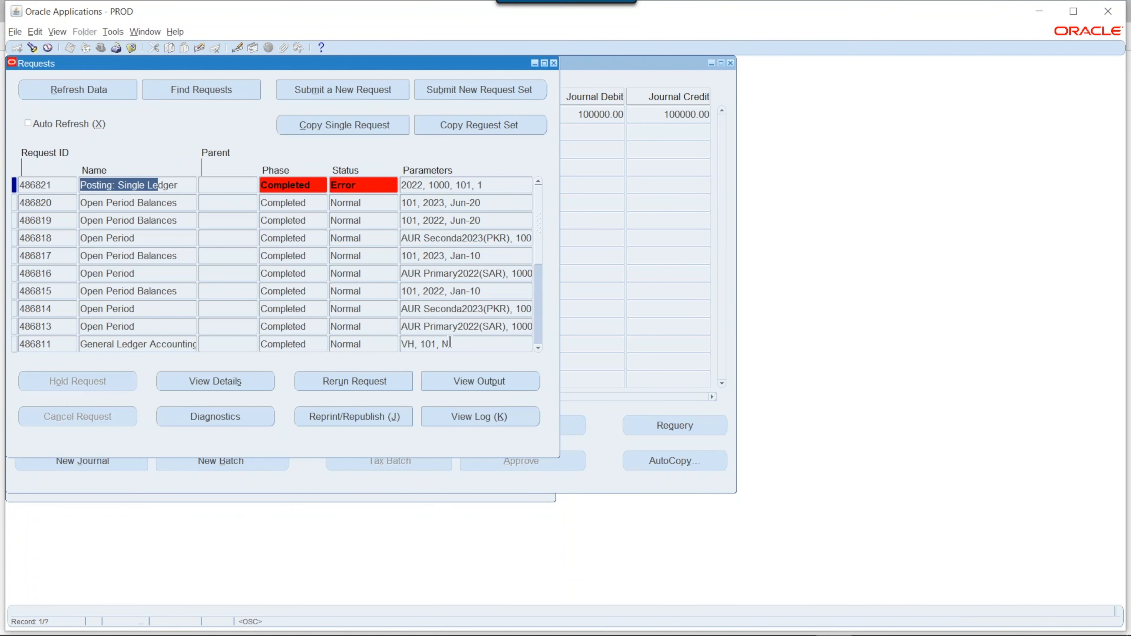
click(504, 382)
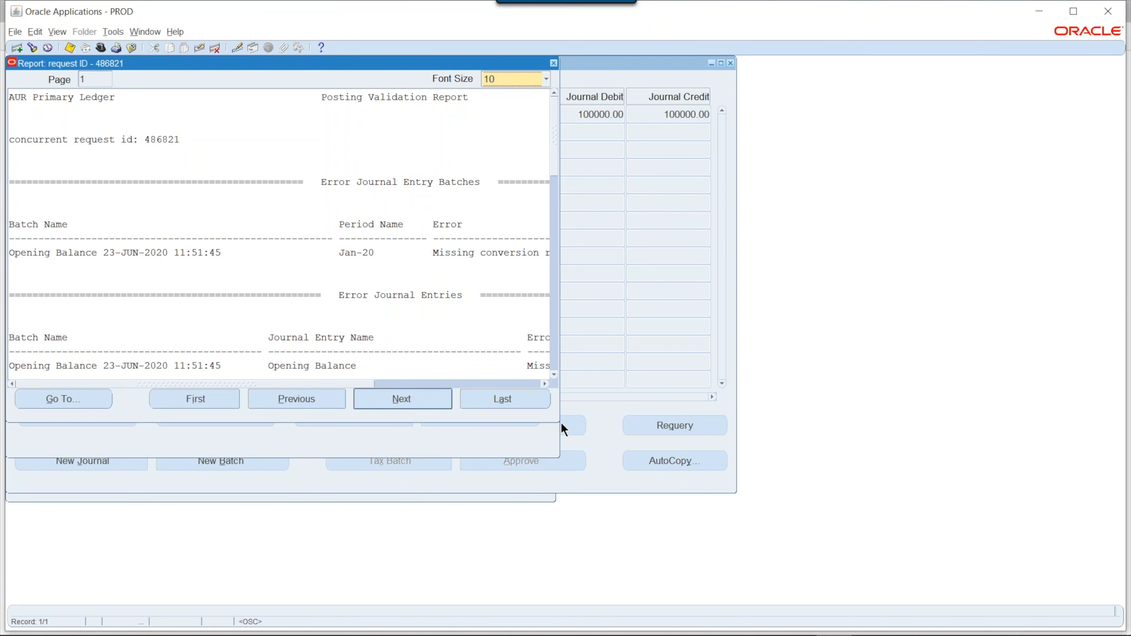
drag(561, 423, 1048, 521)
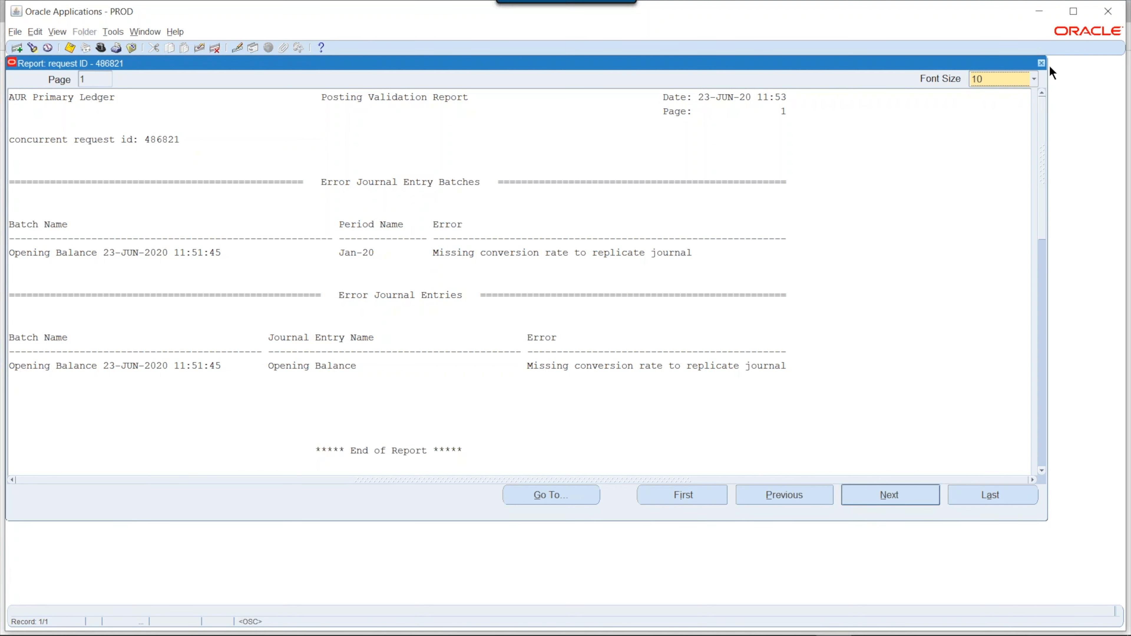
click(1041, 63)
Return to the navigator, expand Currency and open the Revaluation form
click(130, 49)
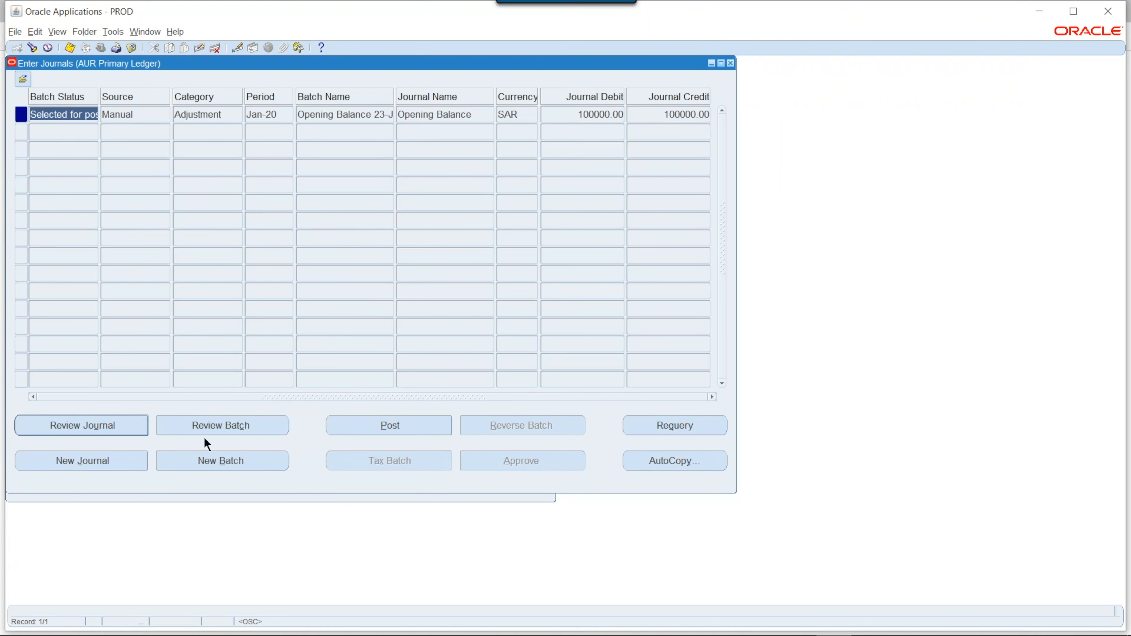
click(132, 48)
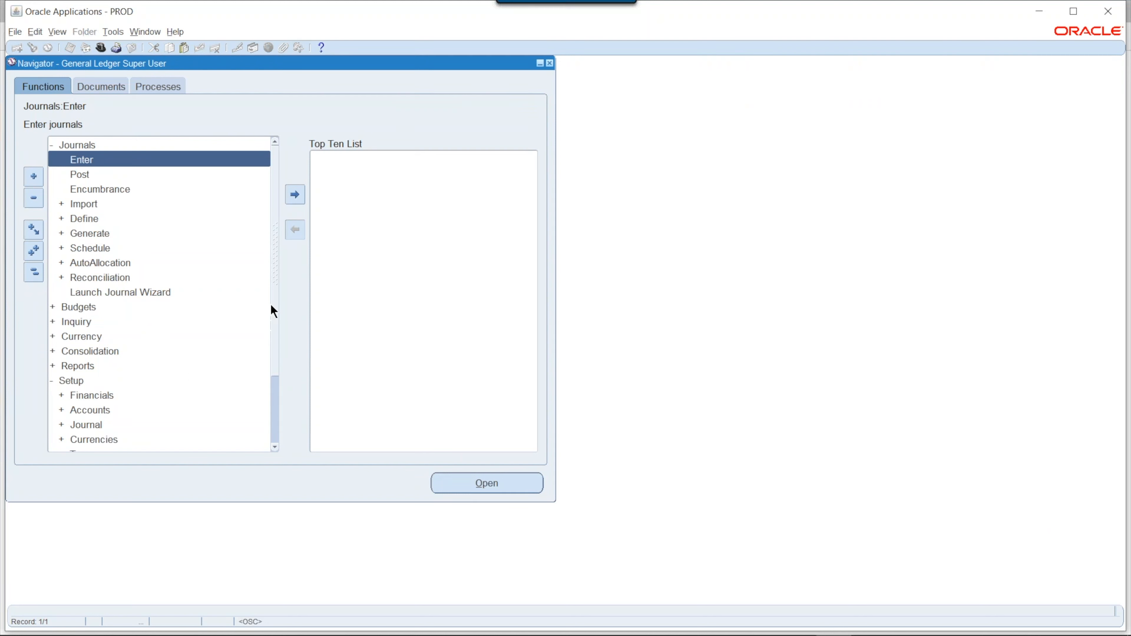
scroll(271, 330, down, 3)
scroll(264, 367, up, 3)
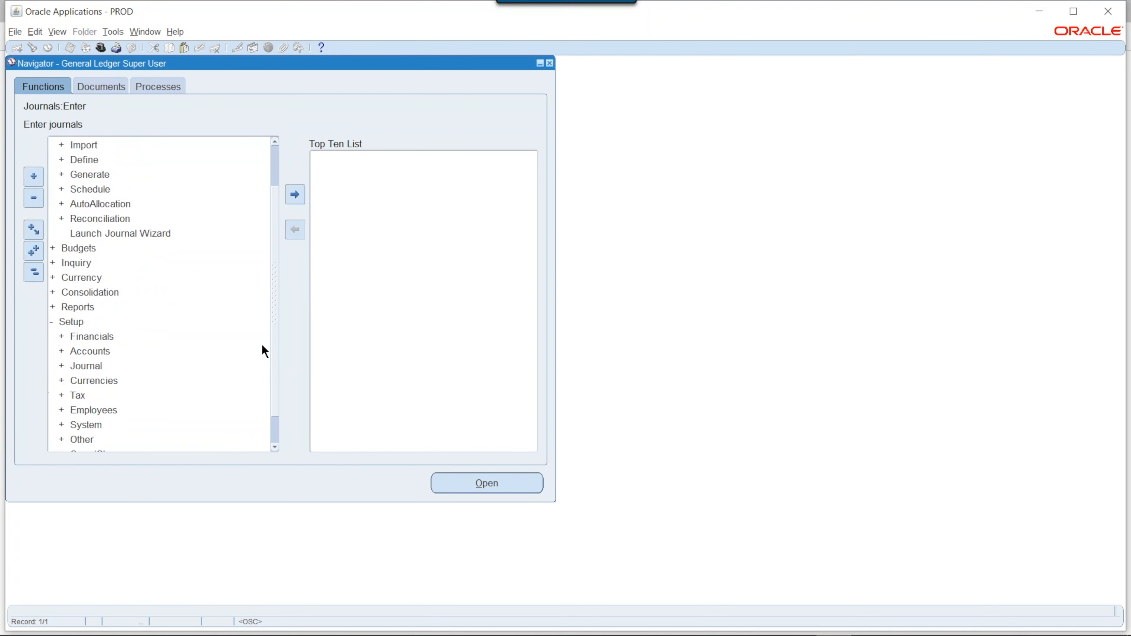
click(110, 295)
double_click(109, 297)
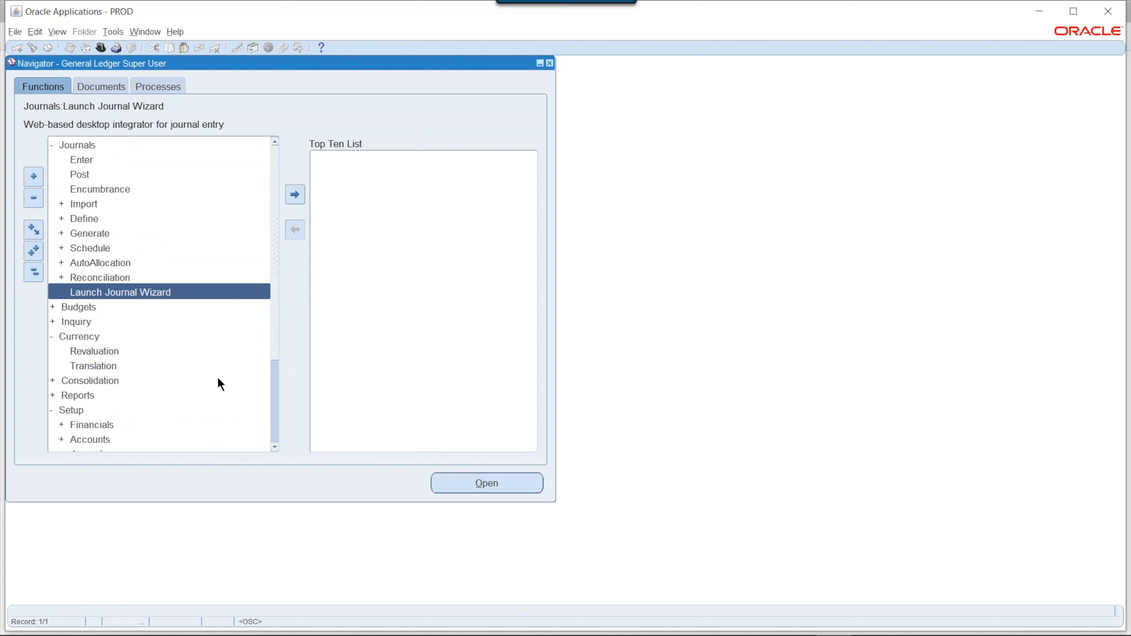
double_click(135, 353)
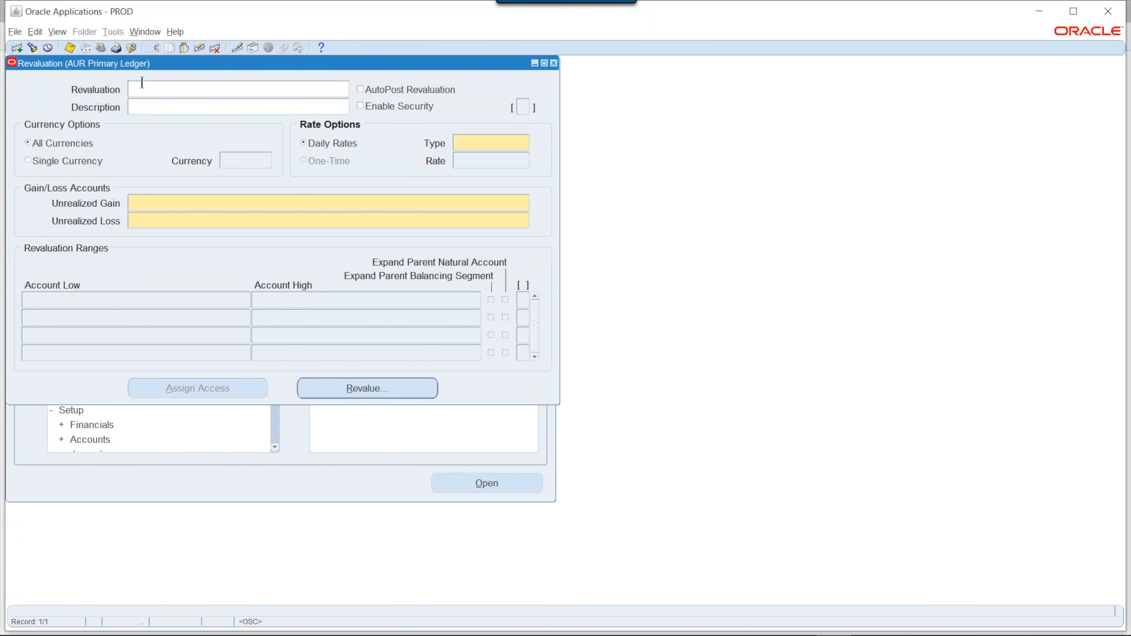
Open the currency Translation form for the AUR Primary Ledger and set the target currency to PKR
click(132, 47)
click(108, 363)
double_click(109, 364)
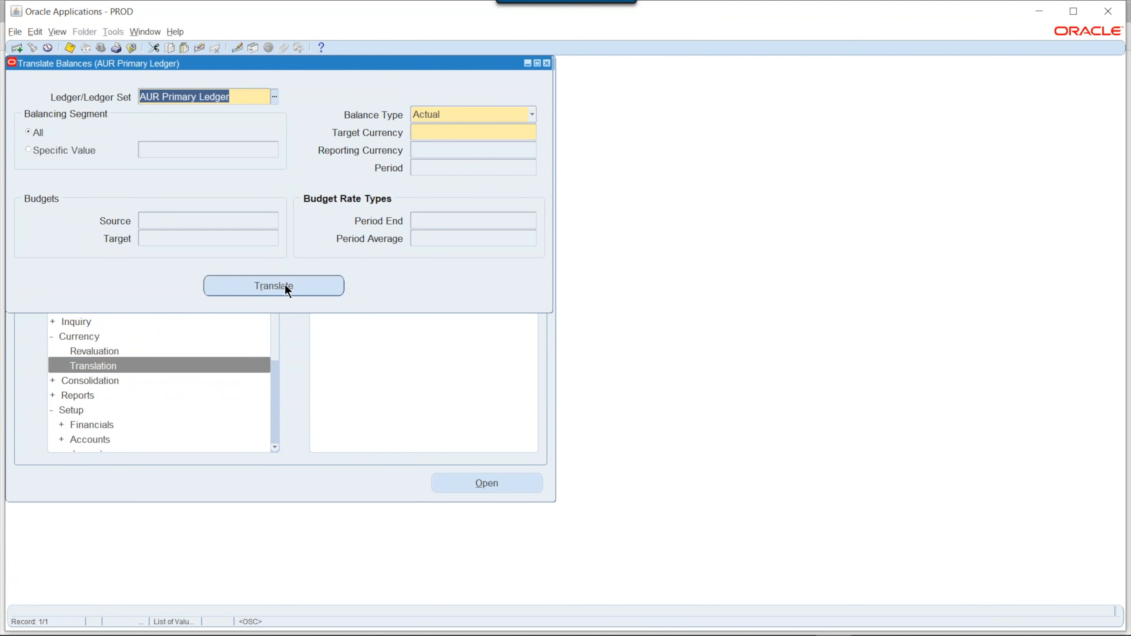
click(285, 286)
click(531, 132)
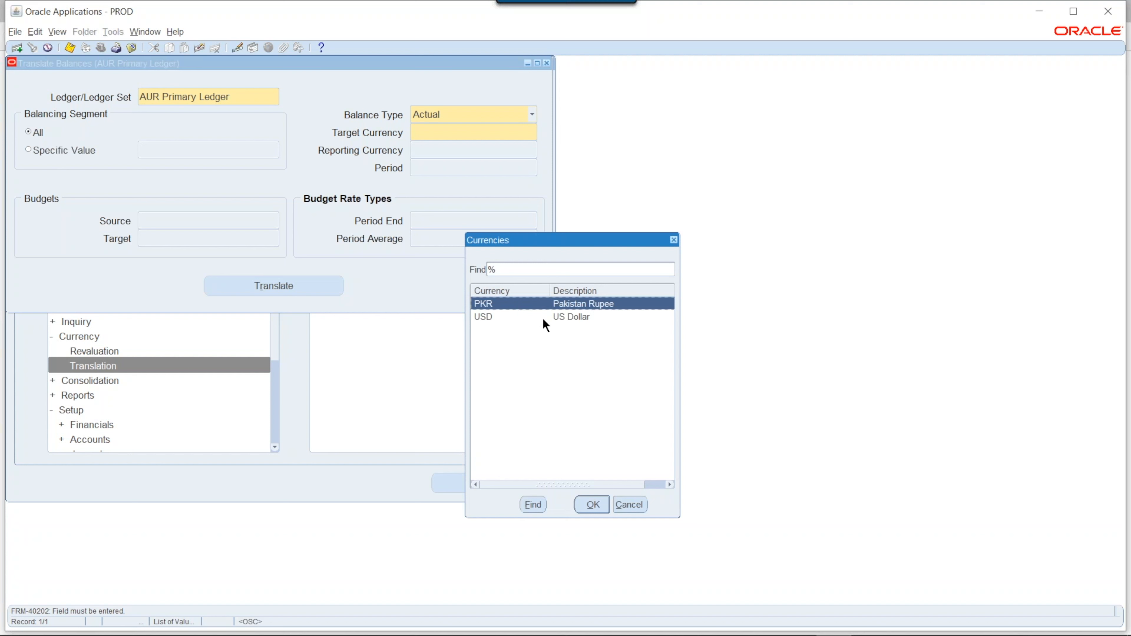
click(592, 505)
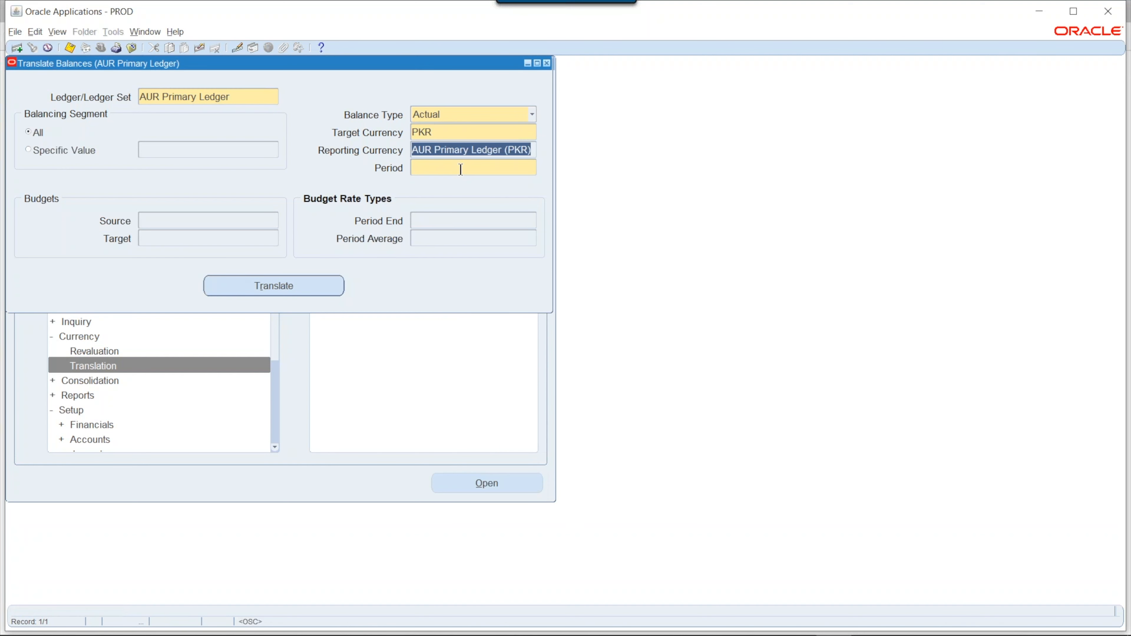
Set the translation period to Jan-20 and dismiss the translation options error
click(461, 169)
click(533, 168)
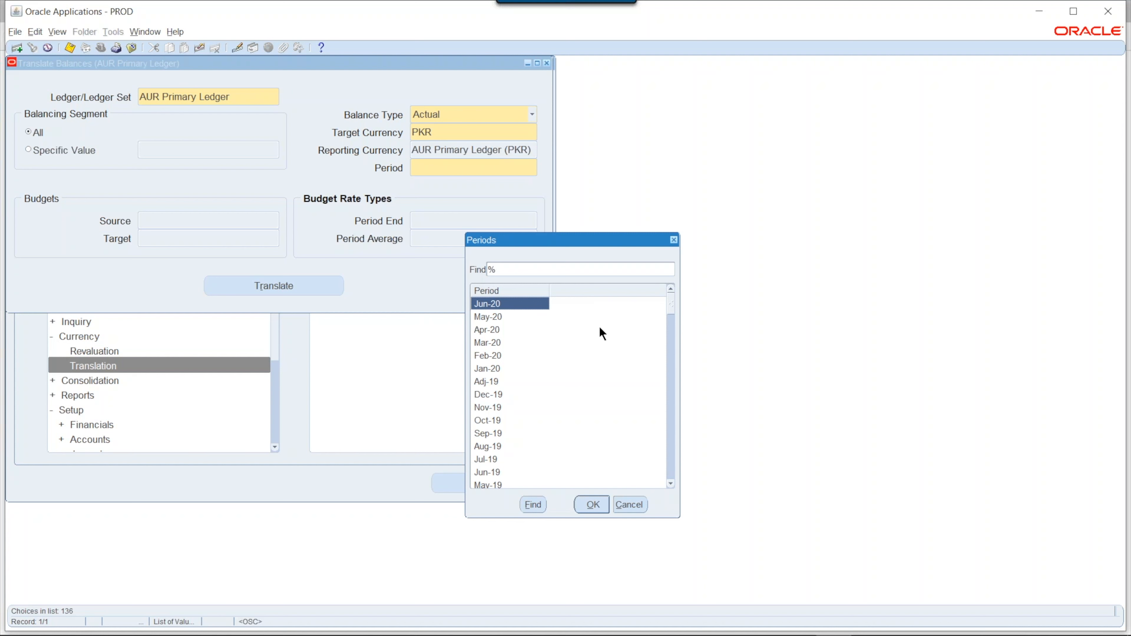
text(jan-)
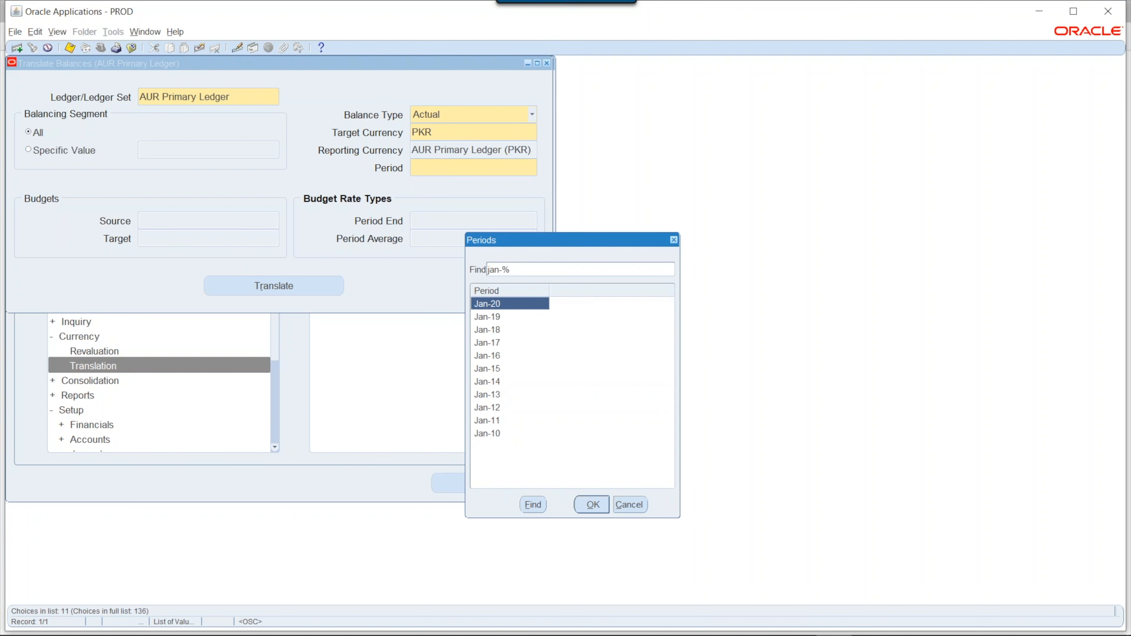
key(Return)
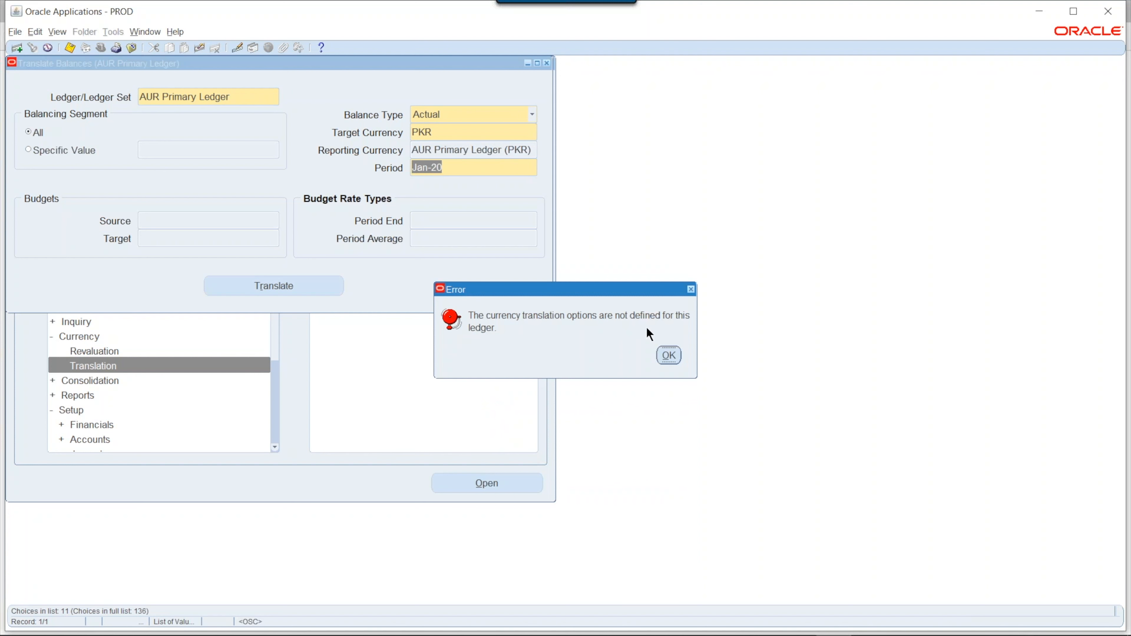
click(674, 357)
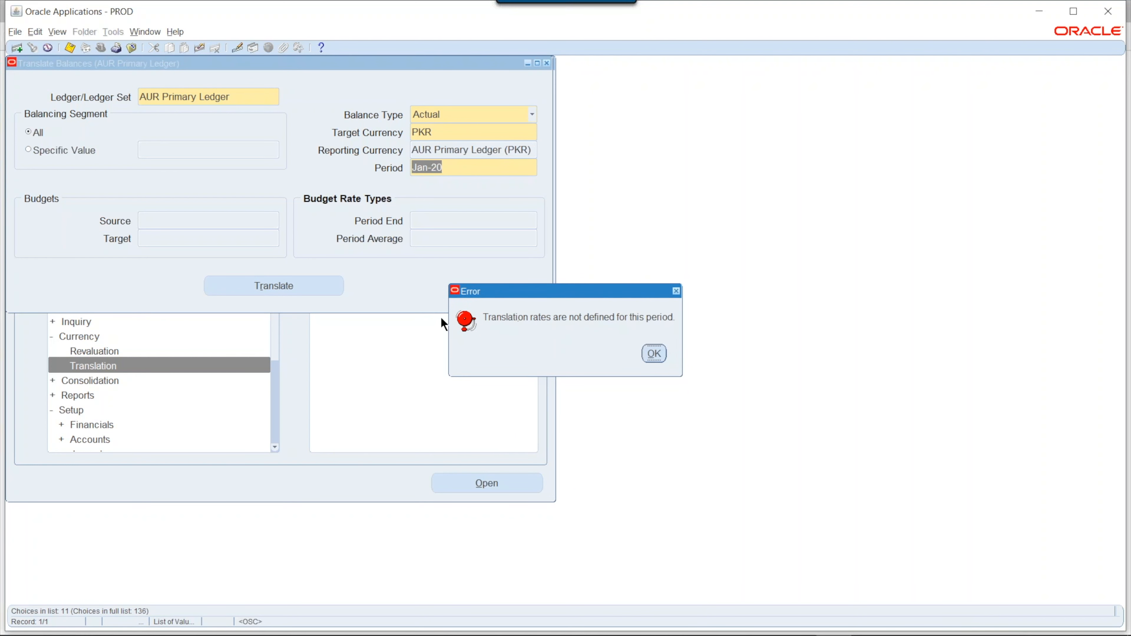
Dismiss the translation rate and option errors, and close the Translate Balances and Daily Rates forms
click(654, 354)
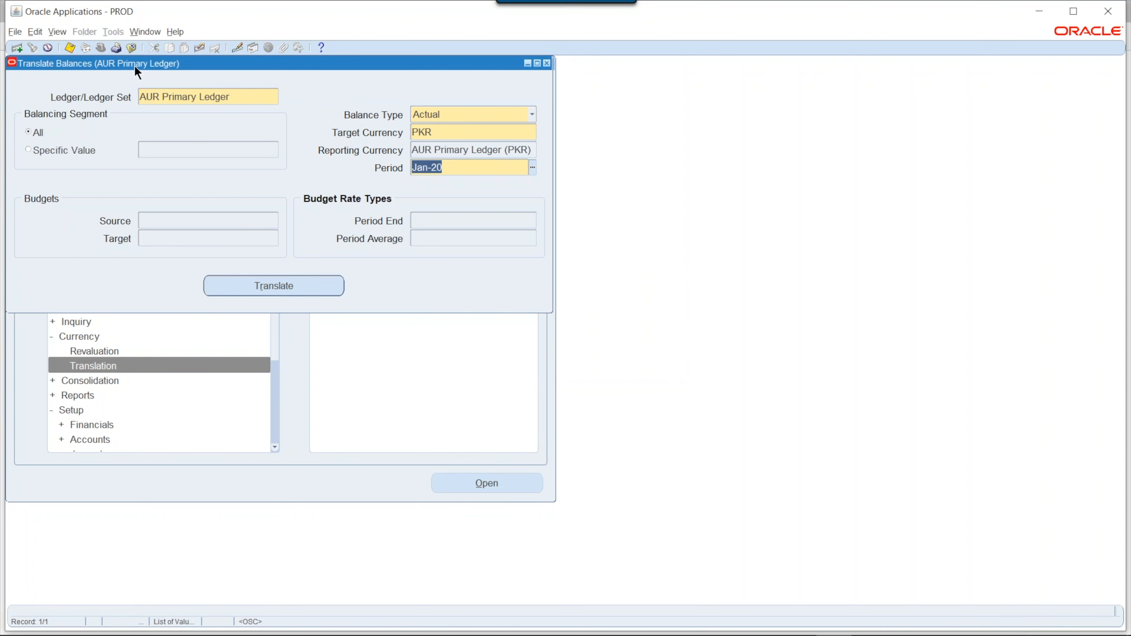
click(678, 357)
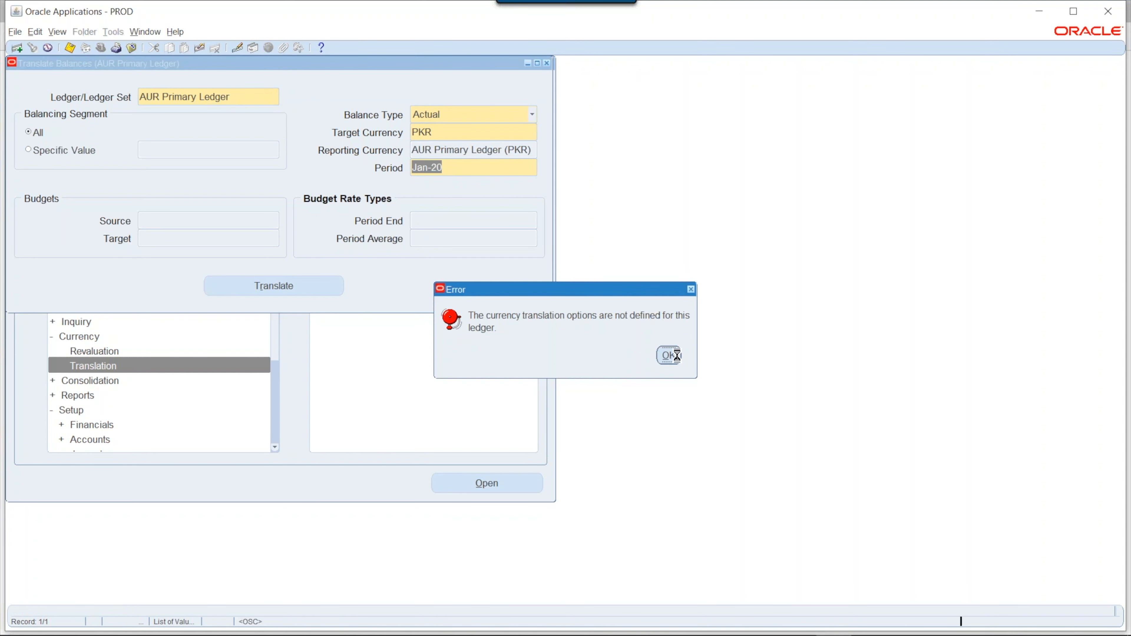
click(653, 354)
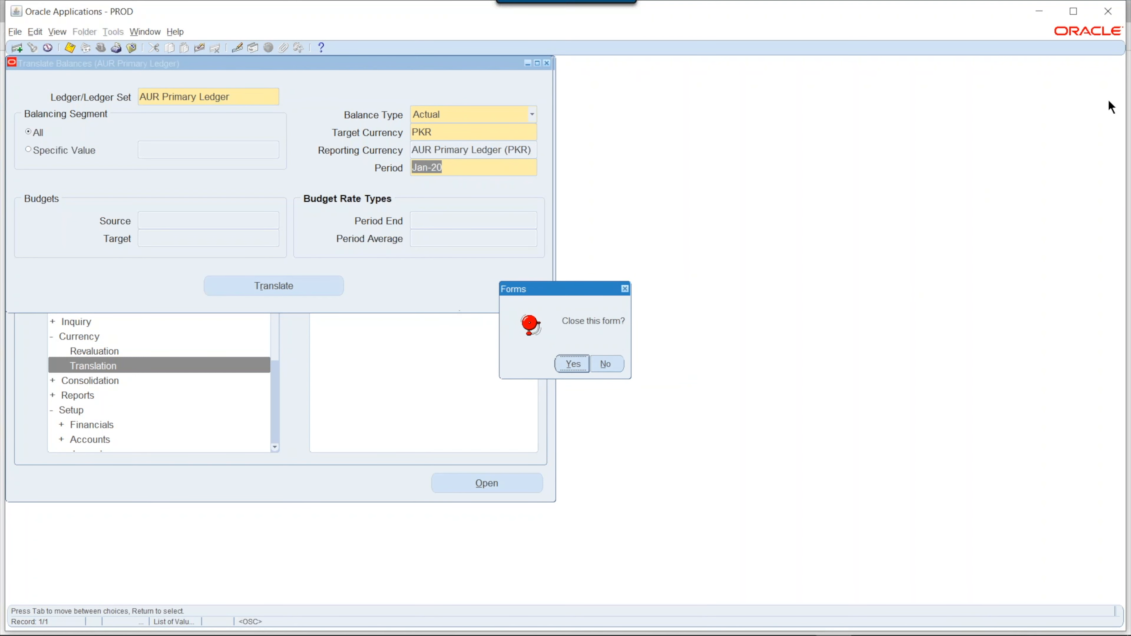
click(572, 364)
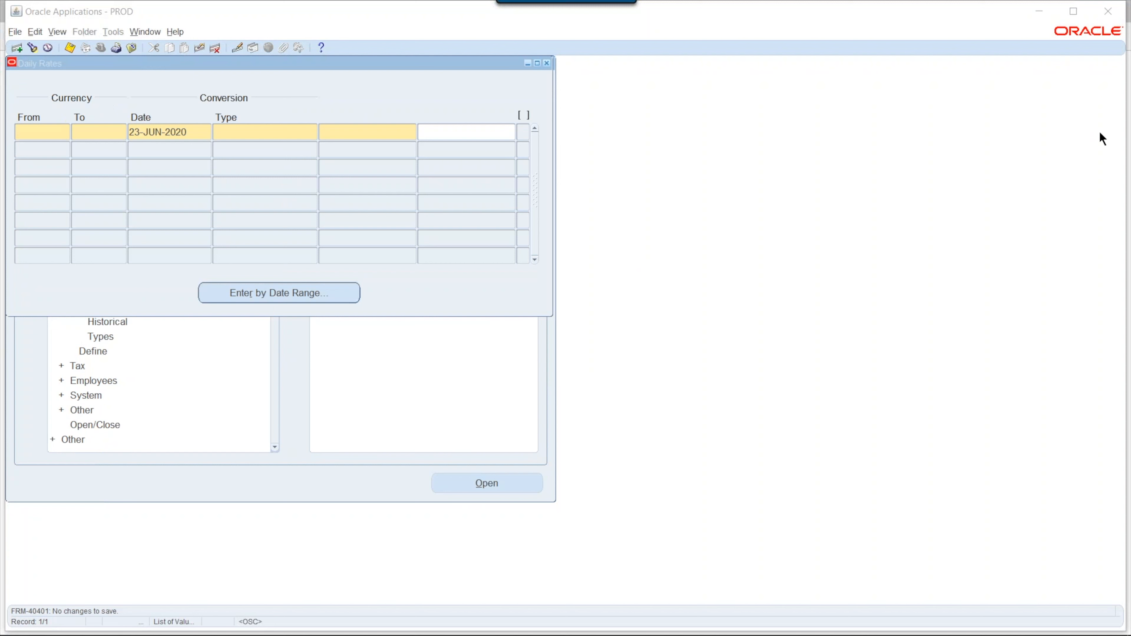
click(132, 48)
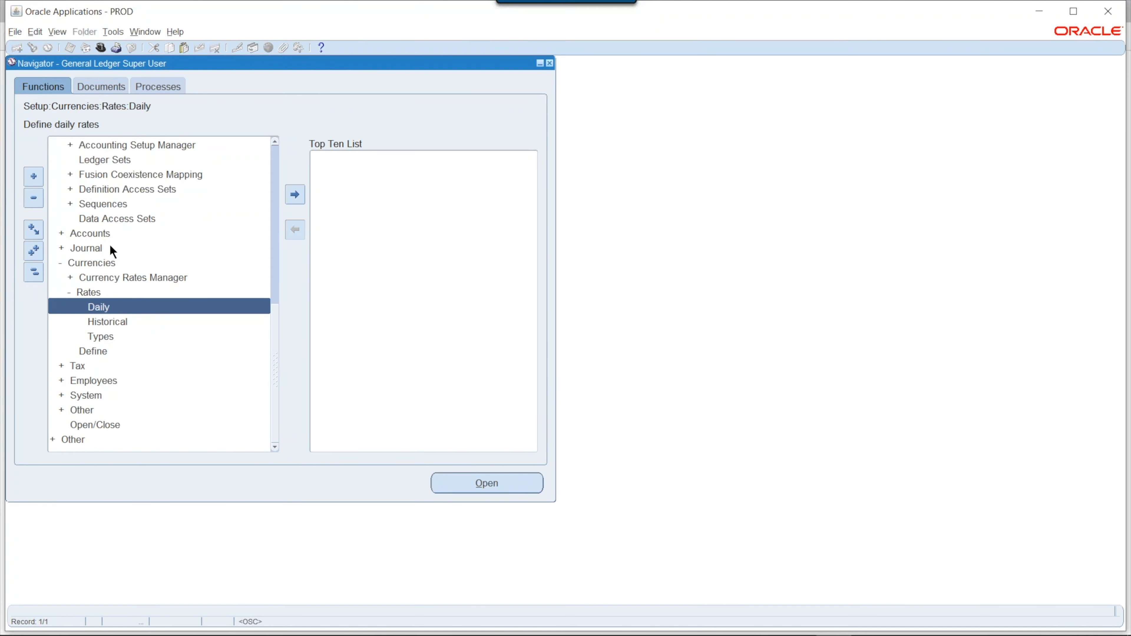
Open the Daily Rates form and start a date-range rate entry from SAR to PKR for 01-FEB-2020 to 30-JUN-2020
scroll(273, 348, up, 3)
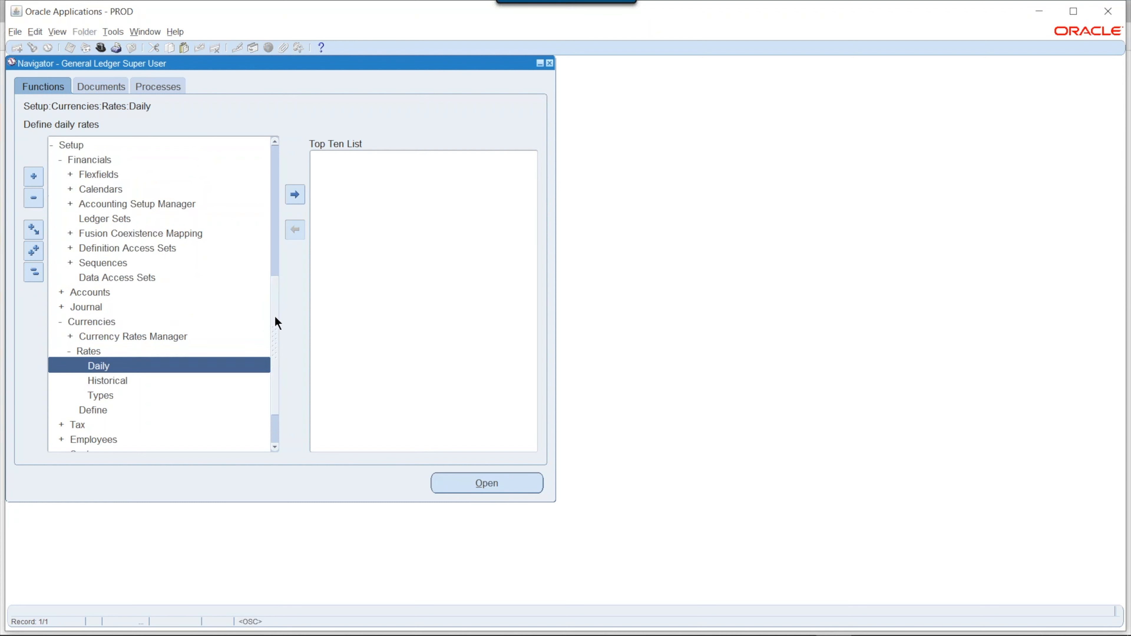
scroll(268, 312, down, 2)
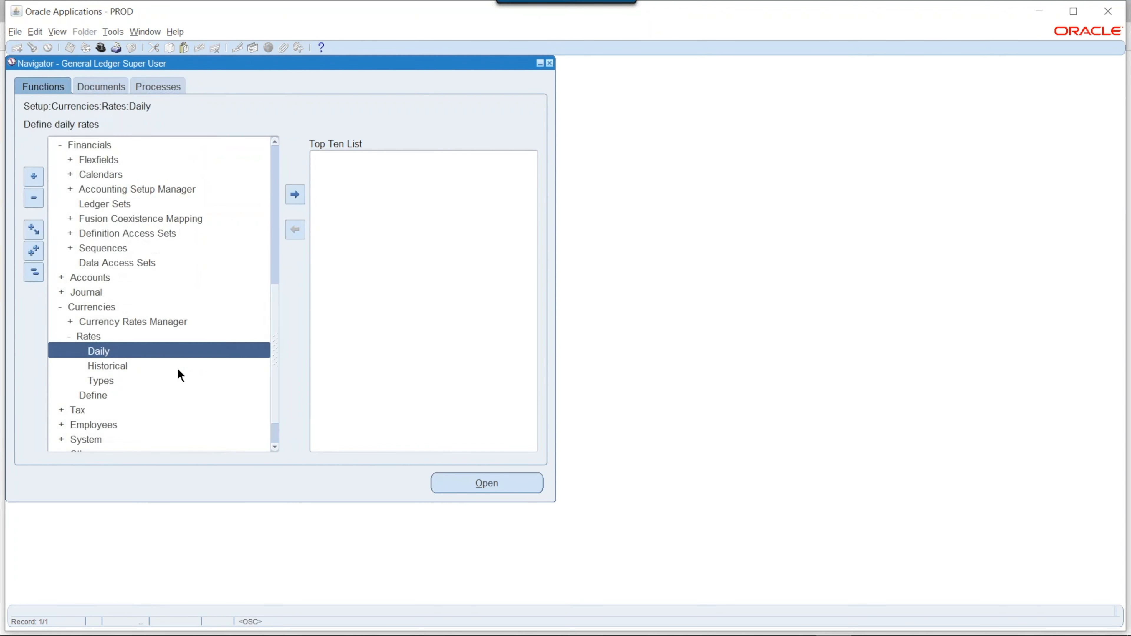
double_click(144, 354)
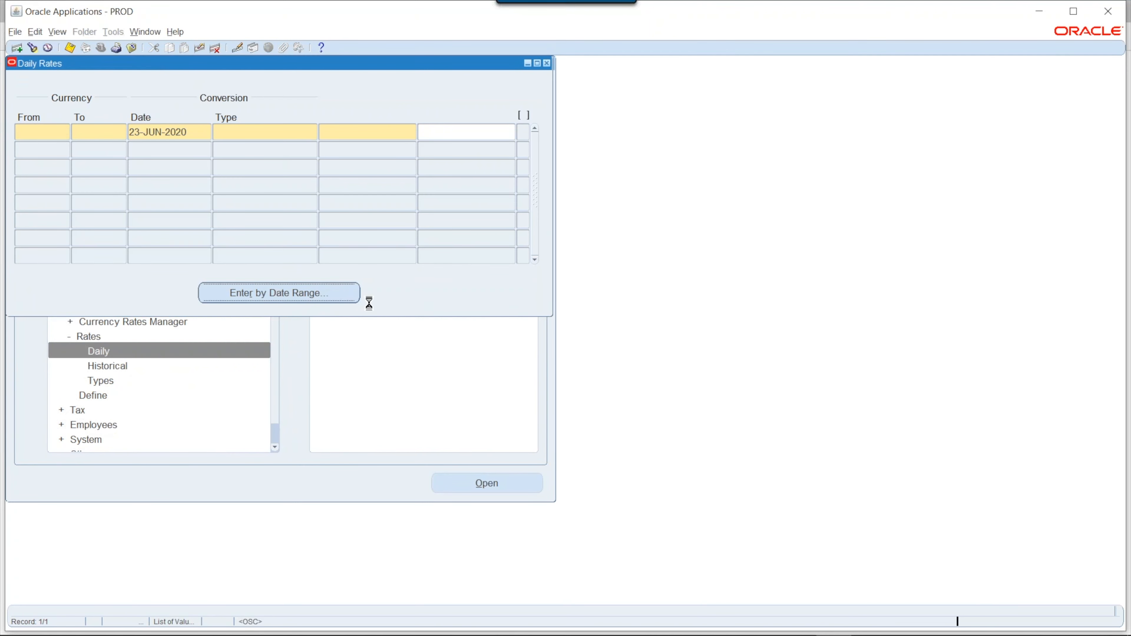
click(356, 300)
text(sar)
key(Tab)
text(pkr)
key(Tab)
text(01feb-2020)
key(Tab)
text(30jun2020)
key(Tab)
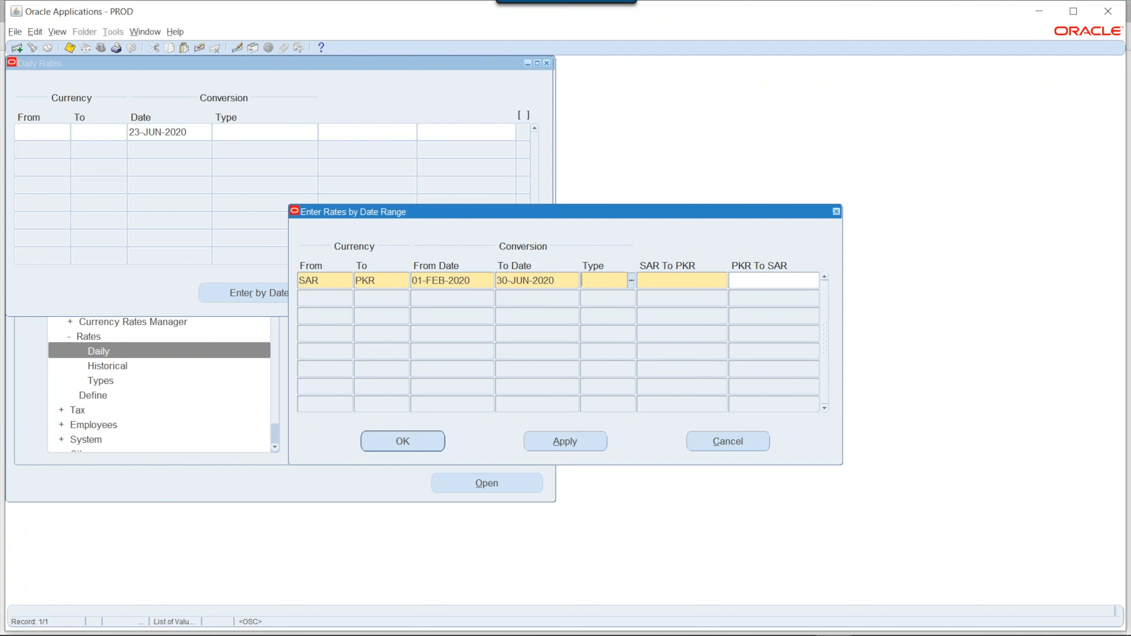
Set the conversion type to Corporate and the PKR to SAR rate to 43.5, and apply the date-range rate
text(cor)
key(Tab)
text(42)
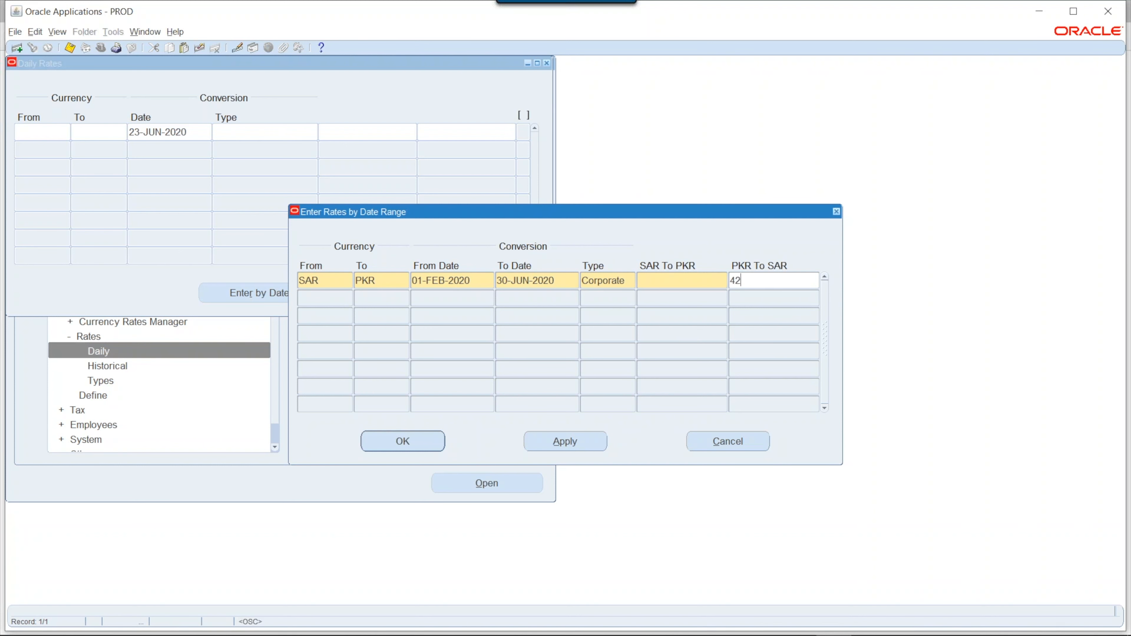
text(3.5)
key(Tab)
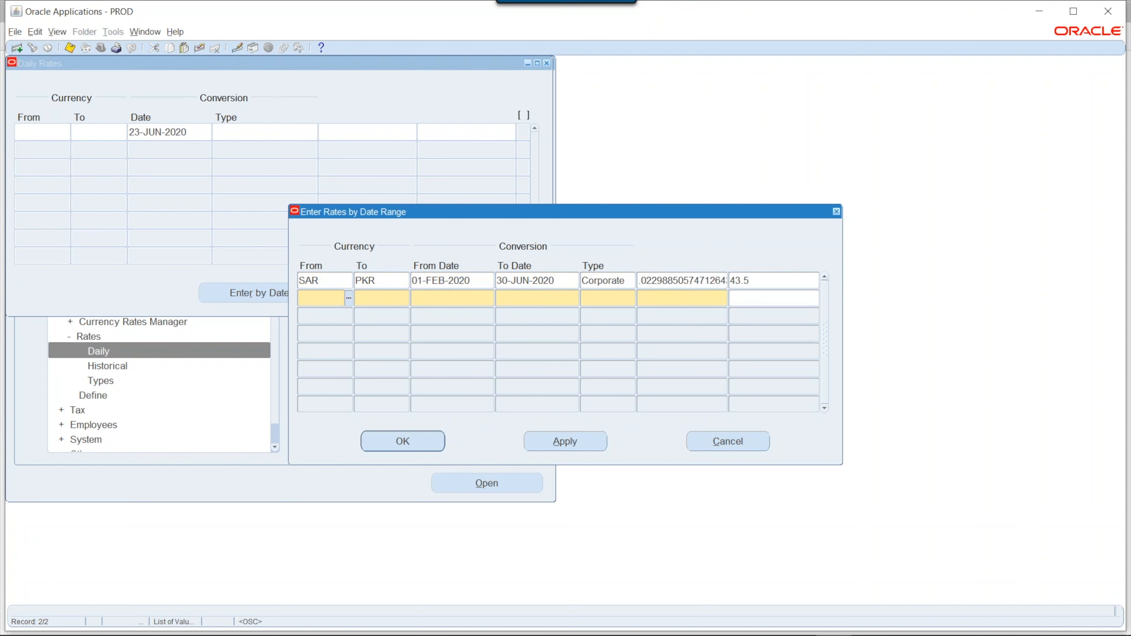
key(Up)
click(530, 442)
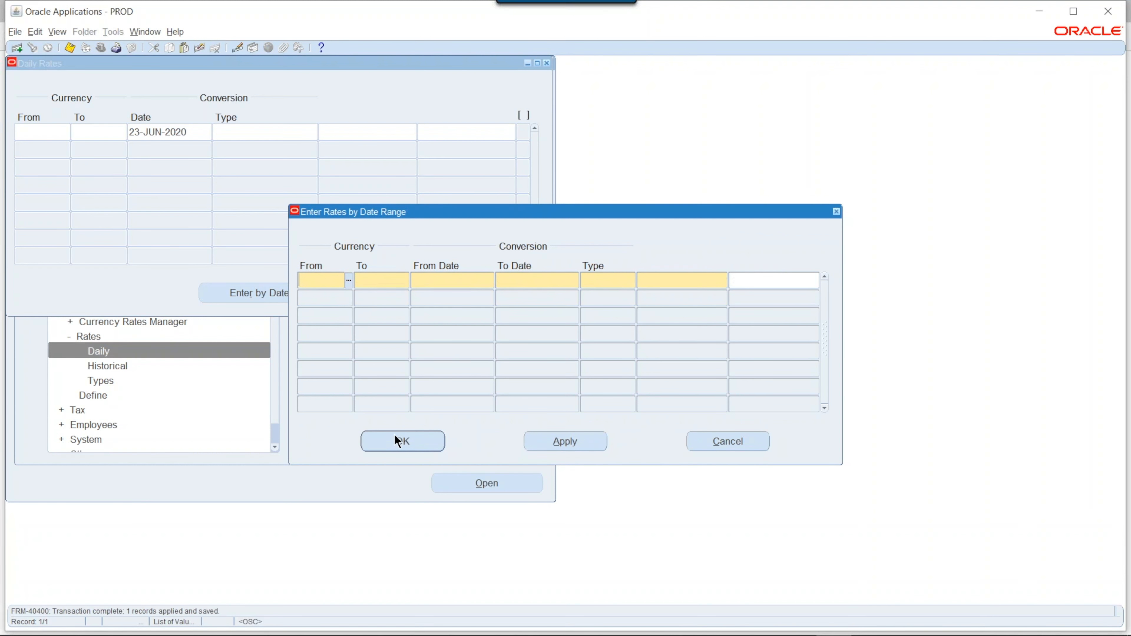
click(398, 441)
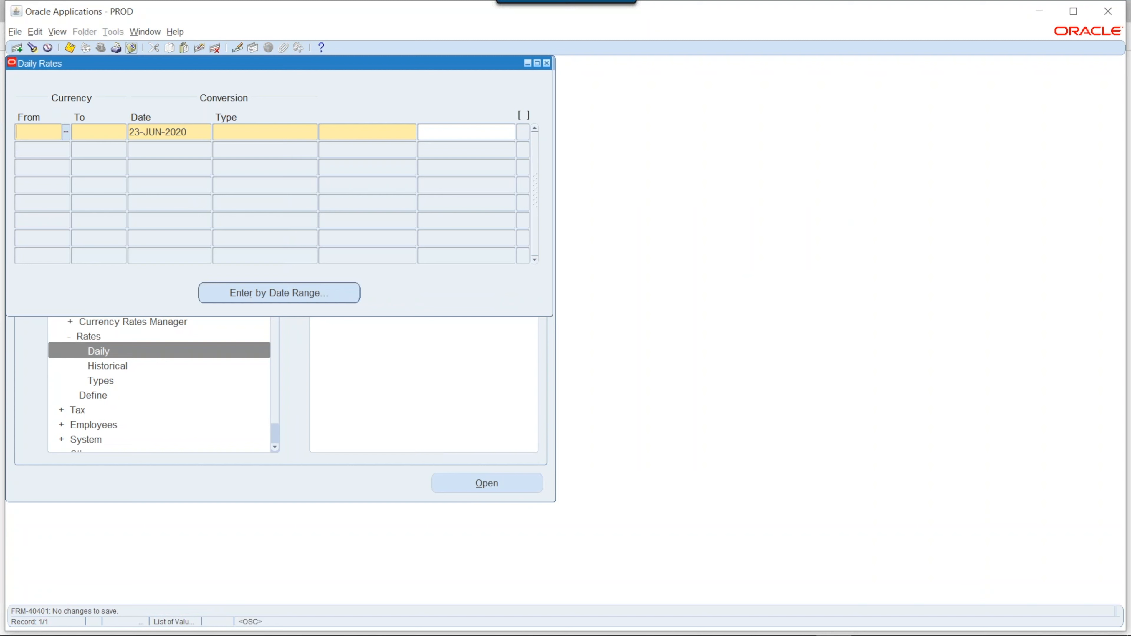
Close the Daily Rates form and start a new journal from the Enter Journals form
key(F4)
double_click(96, 146)
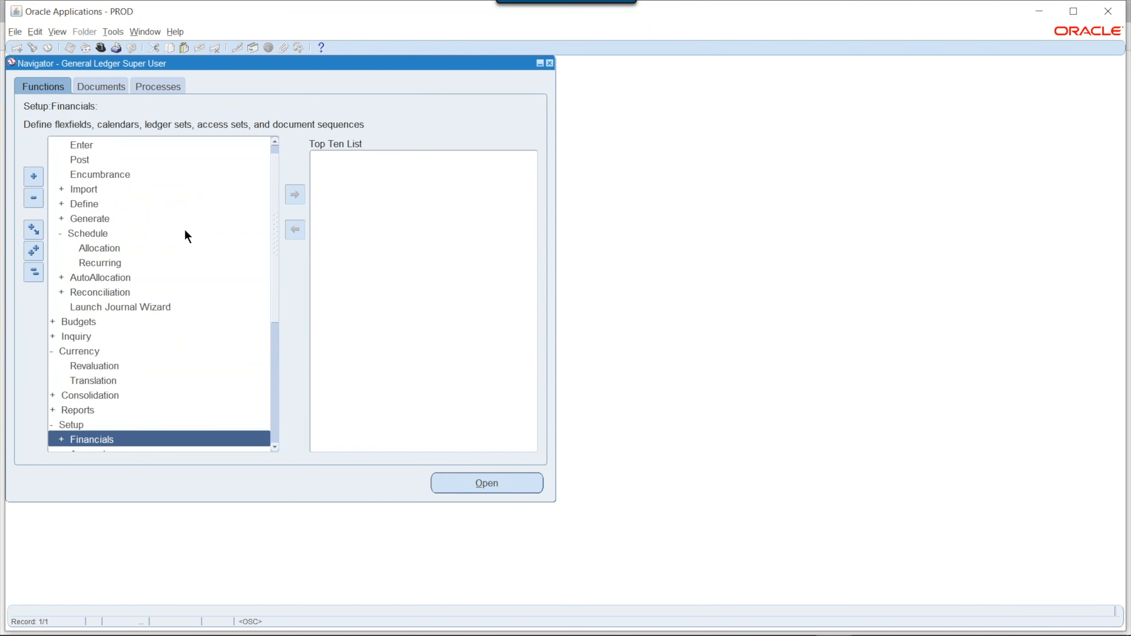
double_click(76, 351)
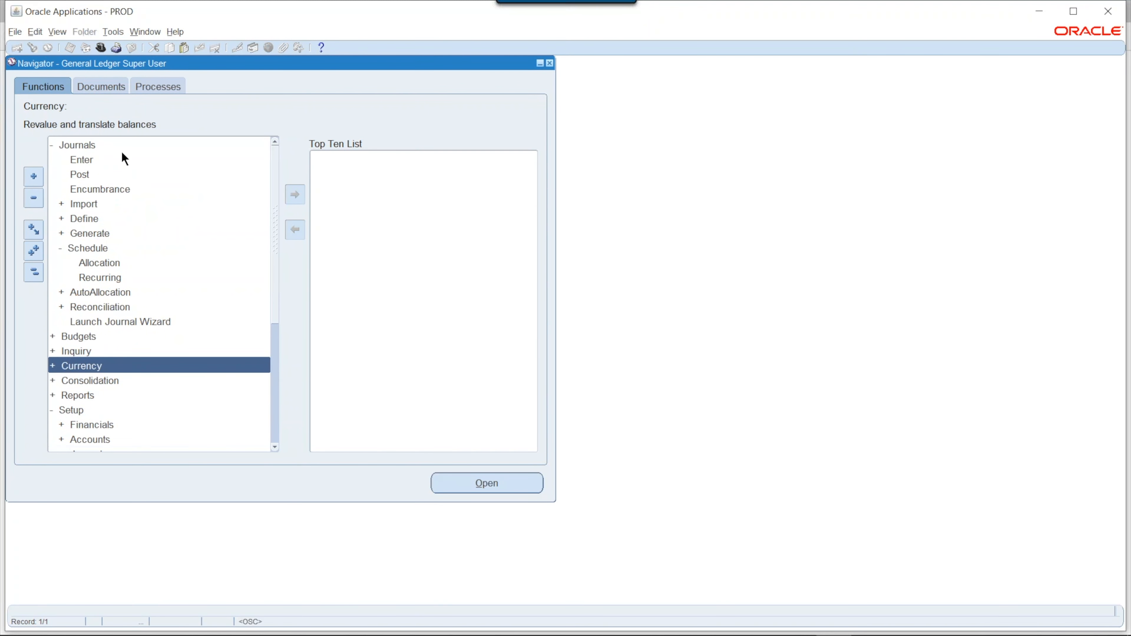
double_click(124, 159)
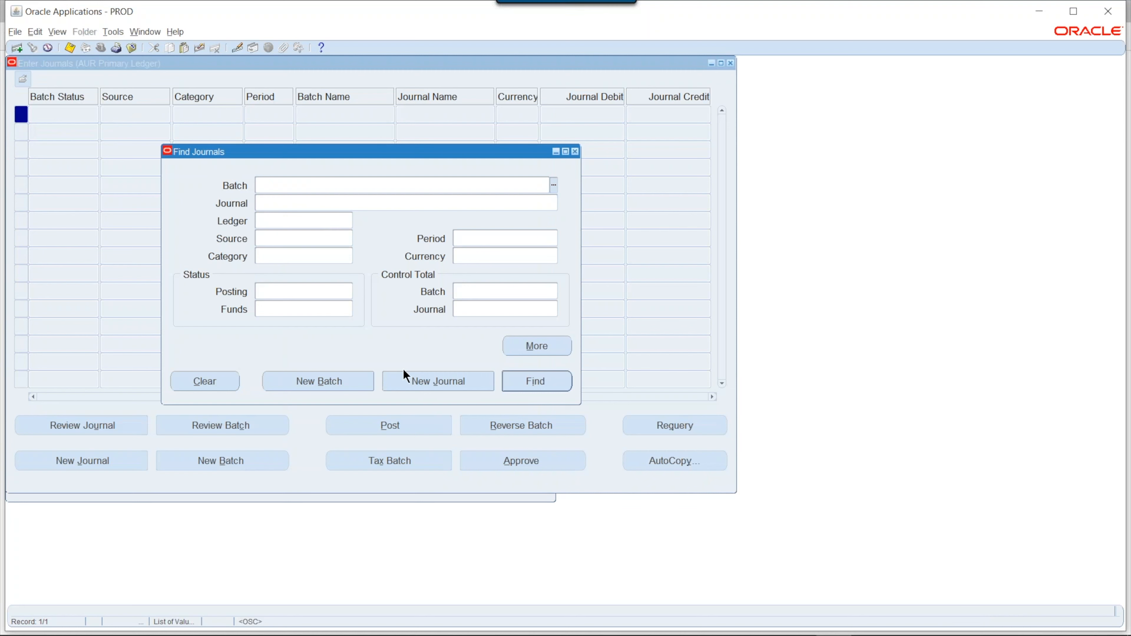
click(426, 376)
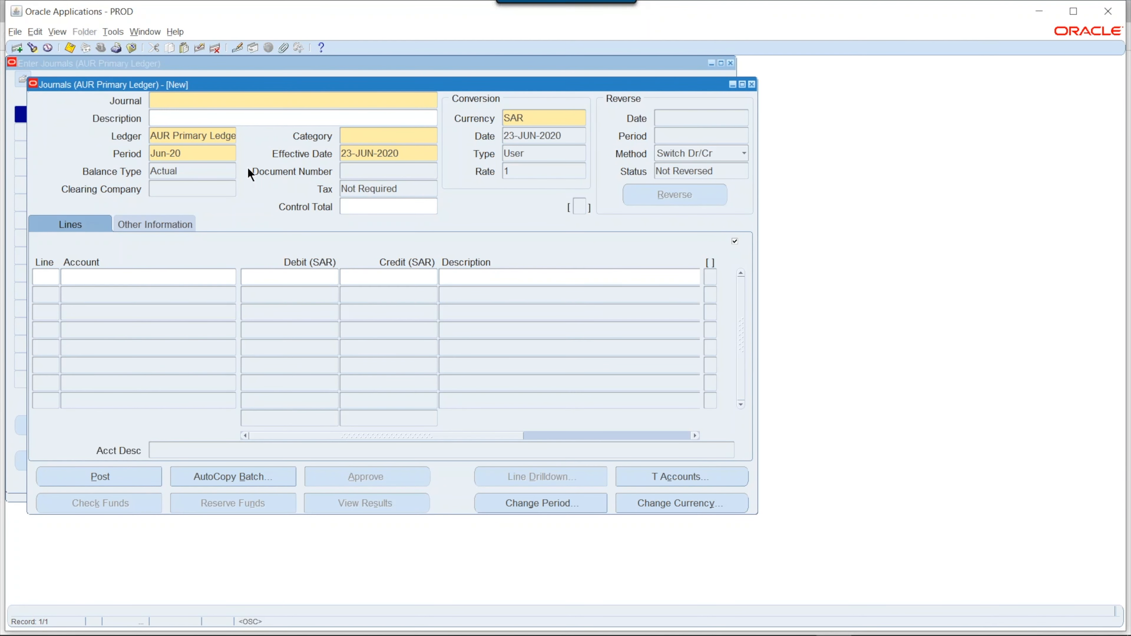
Name the new journal Opening Balance and give it the description Opening Balance
text(Mi)
key(BackSpace)
key(BackSpace)
text(Opening Balance)
key(Tab)
text(Openi)
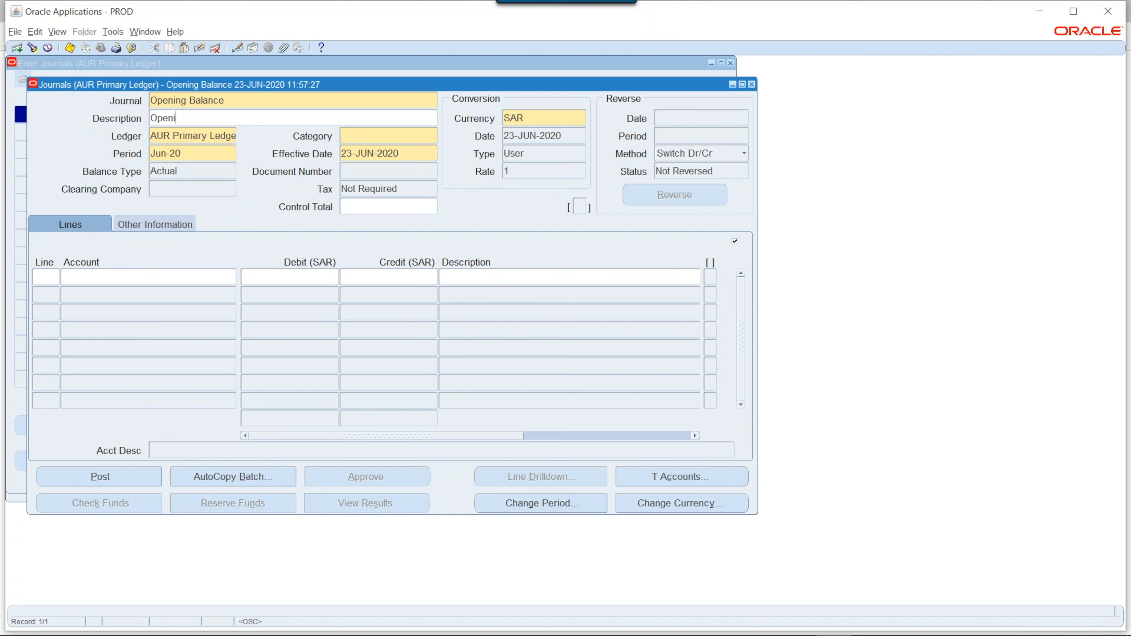
text(ng Balance)
key(Tab)
Set the journal's category to Adjustment and its period to Jan-20, accepting the 31-JAN-2020 effective date
text(co)
text(adjust)
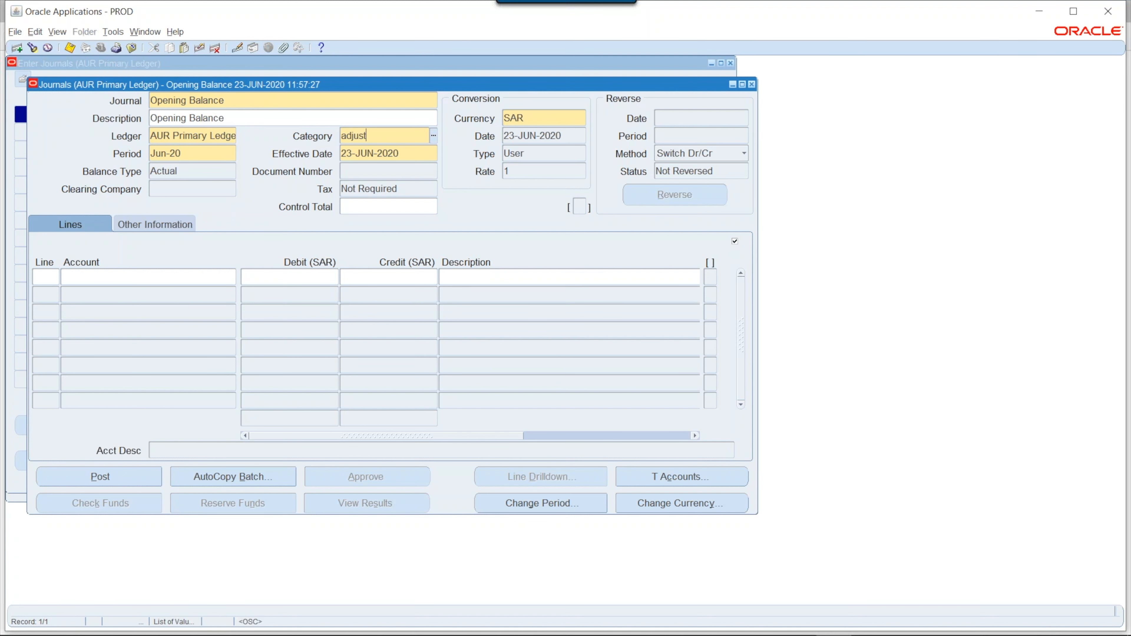
key(Tab)
key(Return)
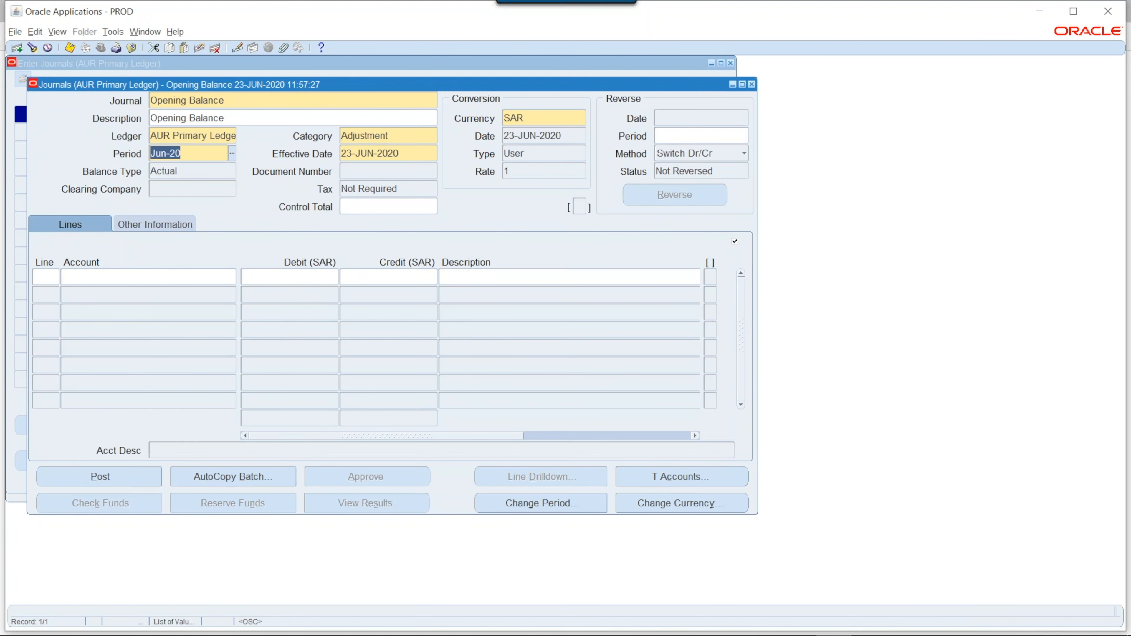
text(jan-20)
key(Tab)
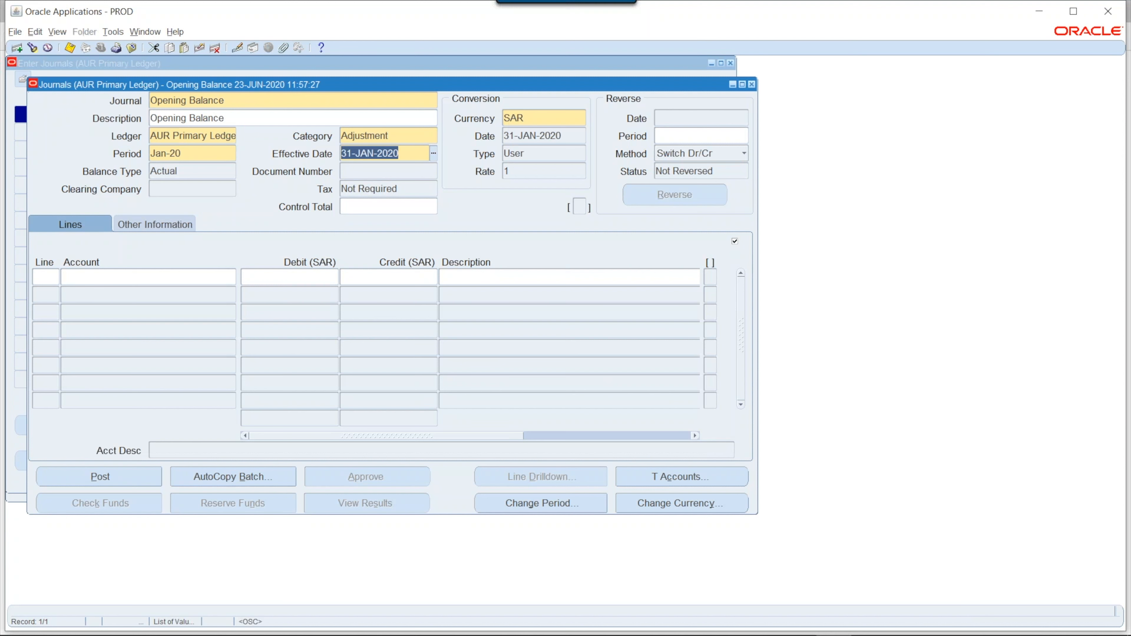
key(Tab)
Add journal line 1 and pick company 102, department 000 and project 000 for its account combination
click(39, 275)
key(Tab)
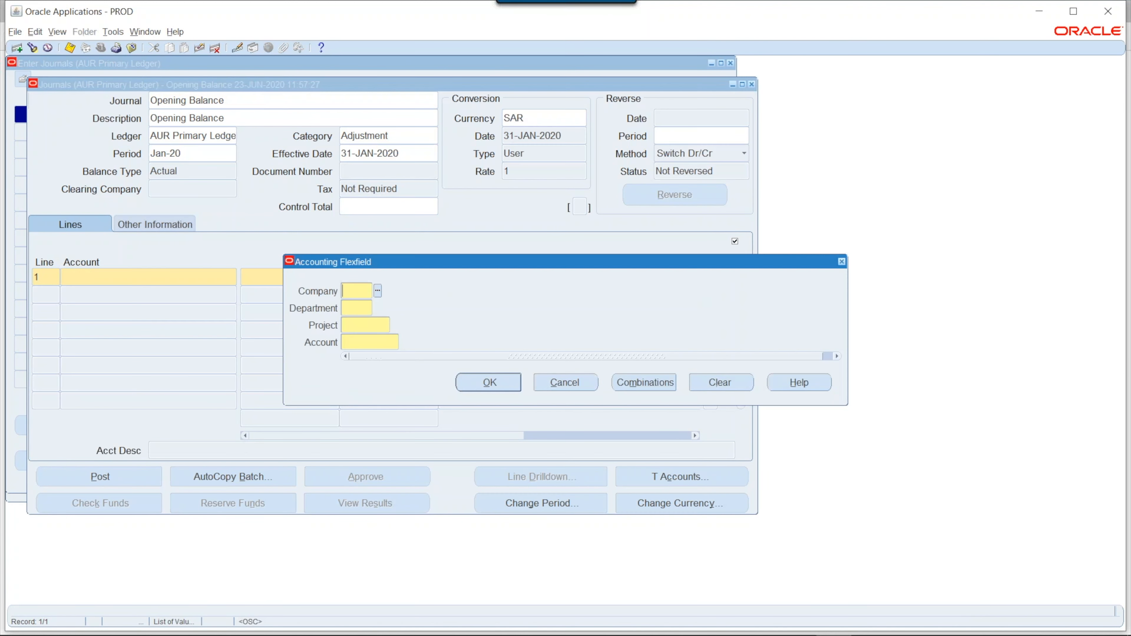
key(ctrl+l)
key(Down)
key(Return)
key(ctrl+l)
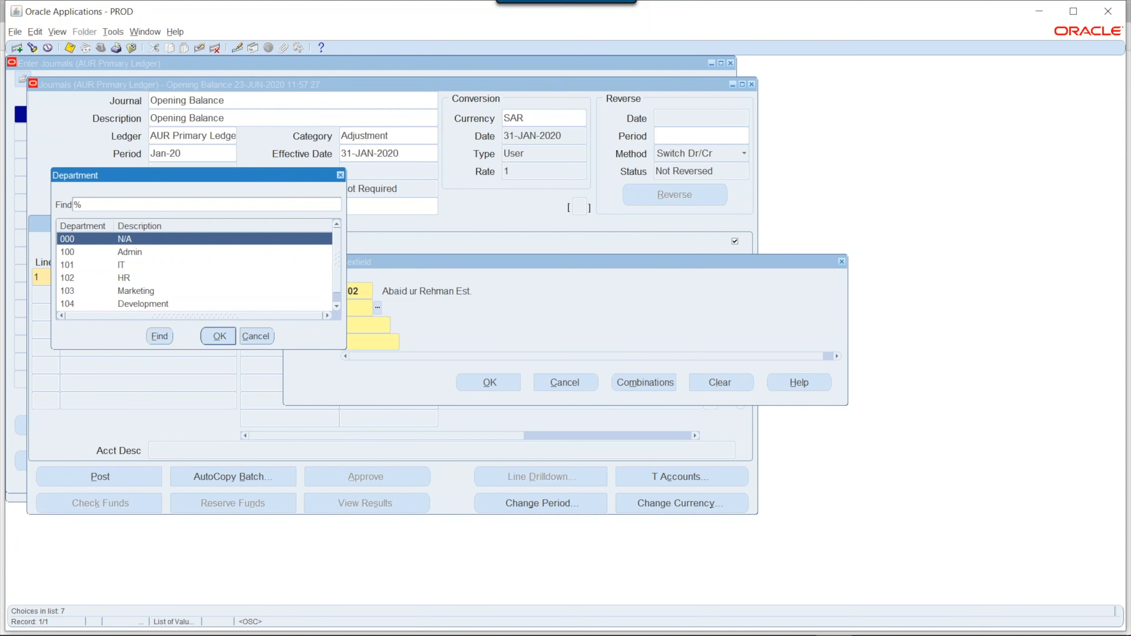
key(Return)
key(ctrl+l)
key(Return)
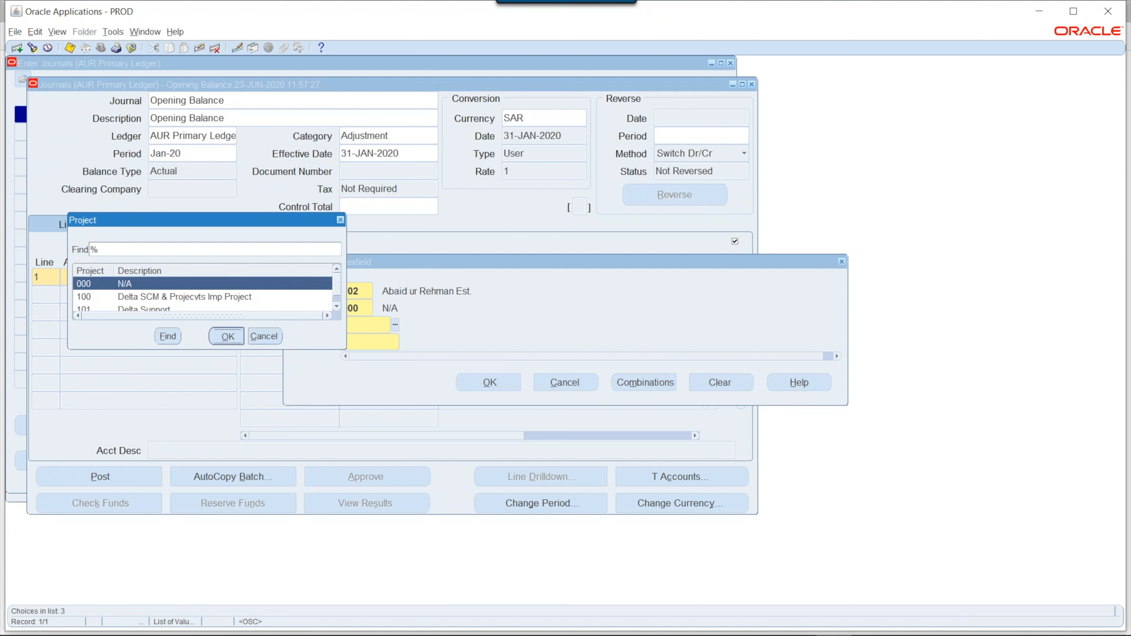
Choose account 112001 Cash in Bank for line 1 and enter a debit of 100000
key(ctrl+l)
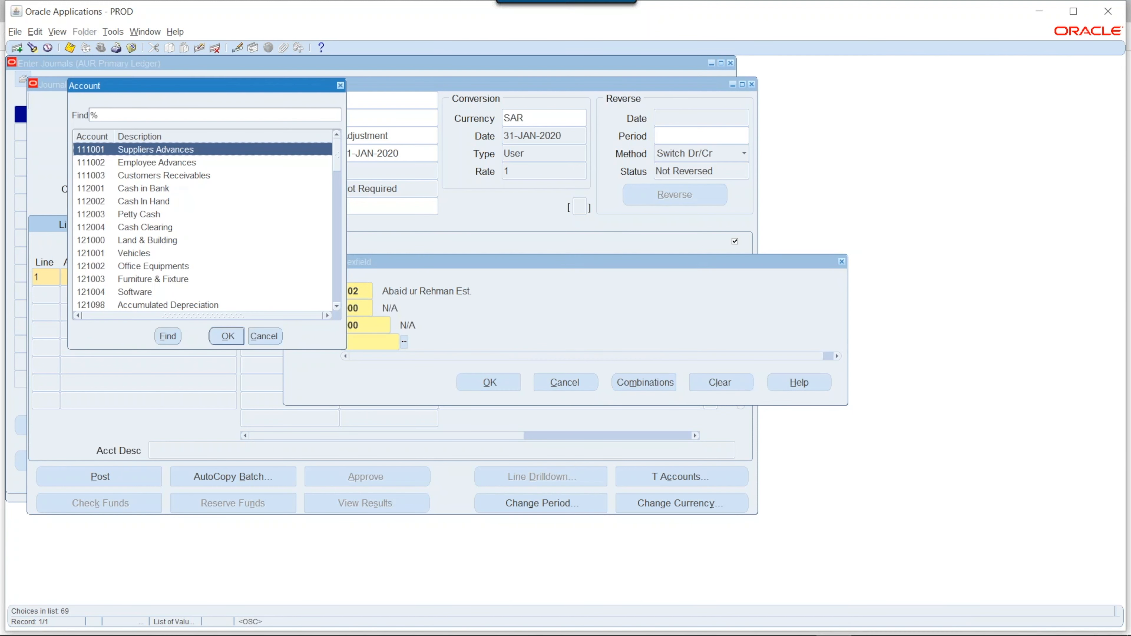
double_click(194, 192)
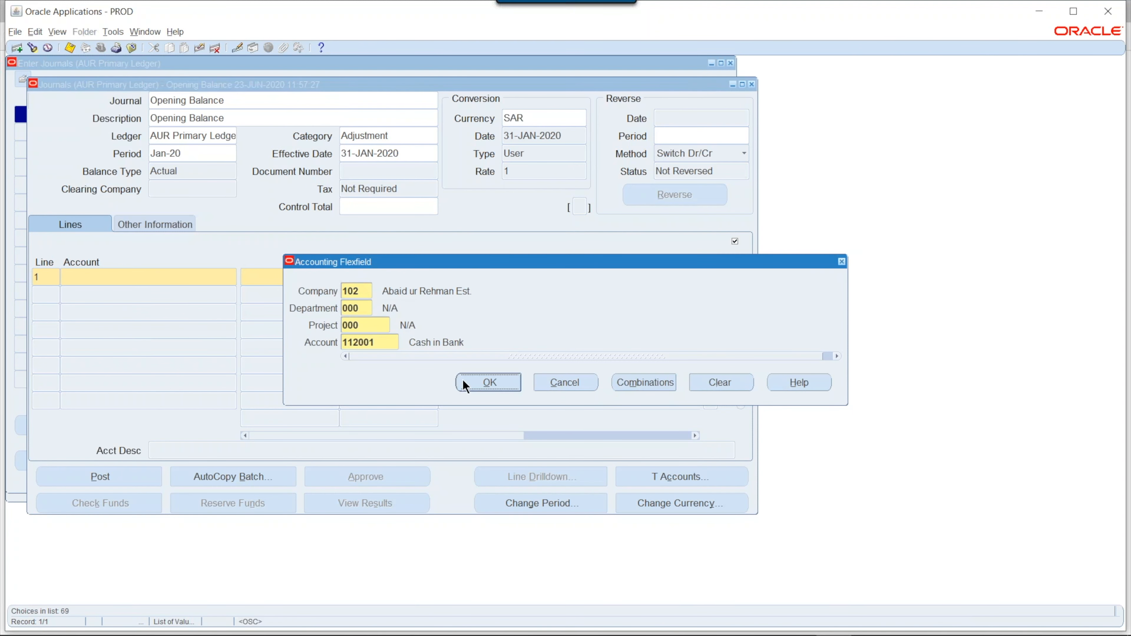
click(463, 379)
text(100000)
key(Down)
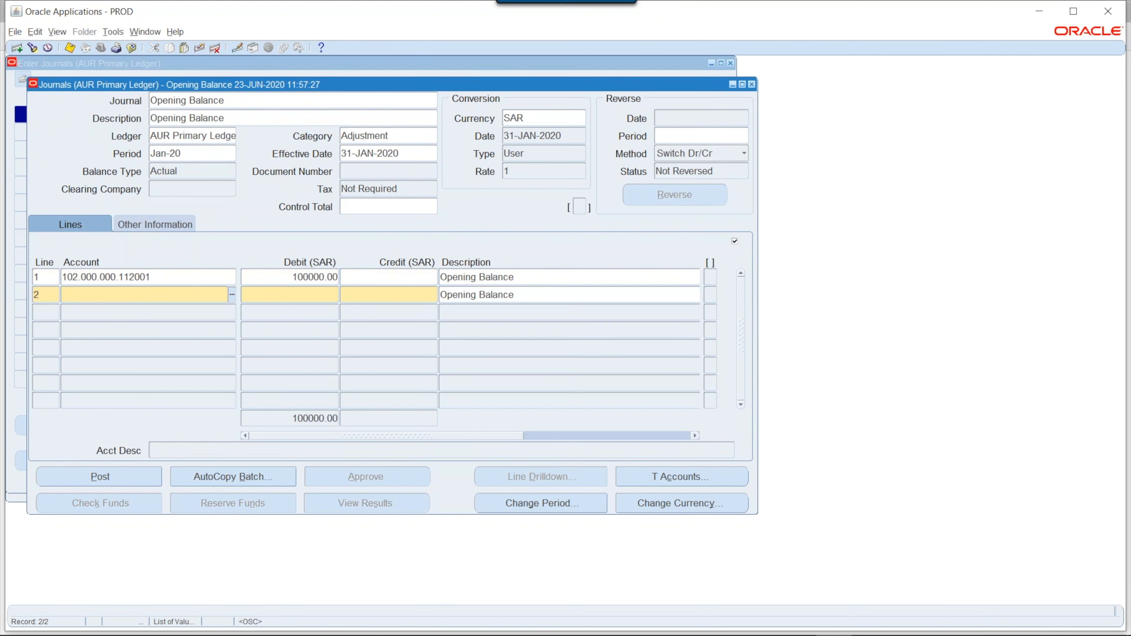
Fill the account combination of journal line 2 with company 102, department 000 and project 000
key(ctrl+l)
key(Return)
key(ctrl+l)
key(Return)
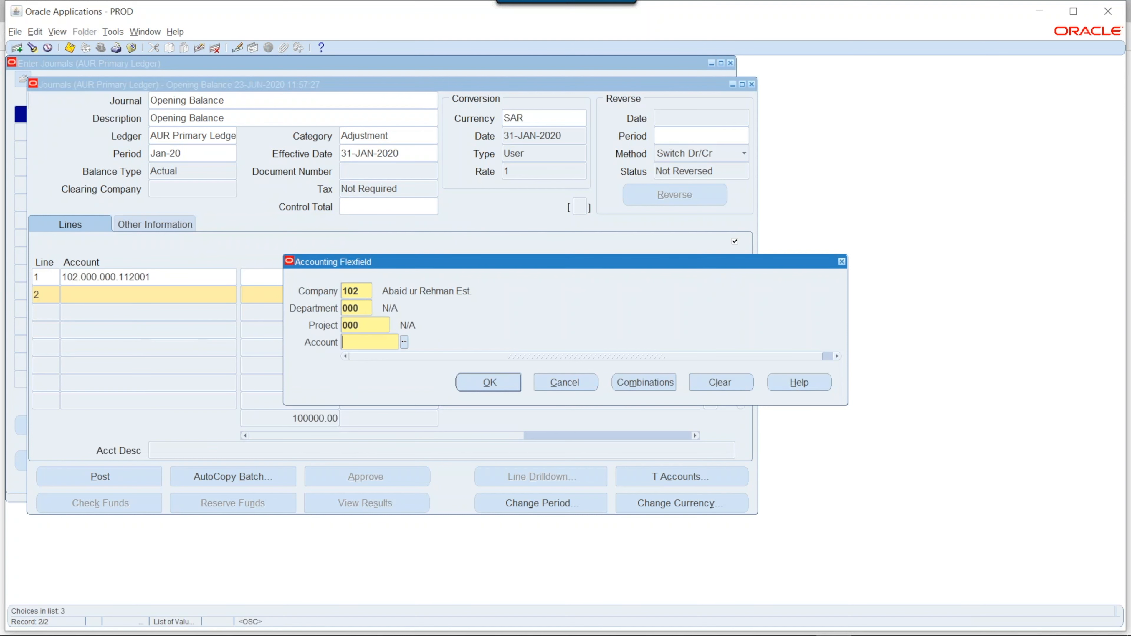
Choose account 230001 Investment for line 2 and enter a credit of 100000
key(ctrl+l)
key(Down)
key(Down)
key(Down)
key(Down)
key(Down)
key(Down)
key(Down)
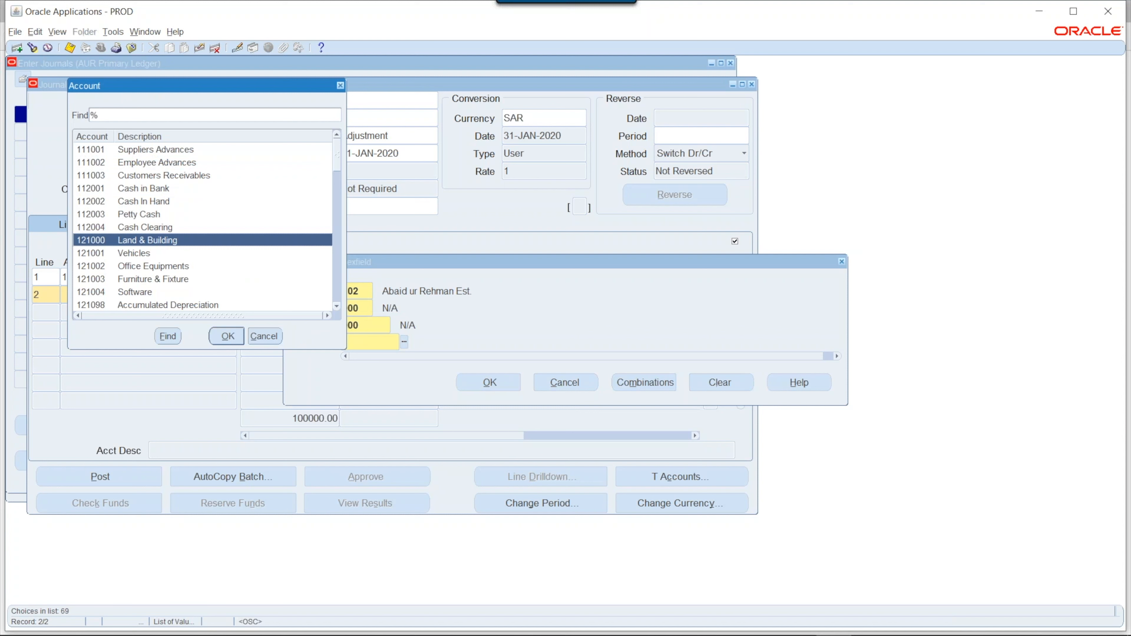
key(Down)
key(Down)
key(Down)
key(Down)
key(Down)
key(Down)
key(Down)
key(Down)
key(Down)
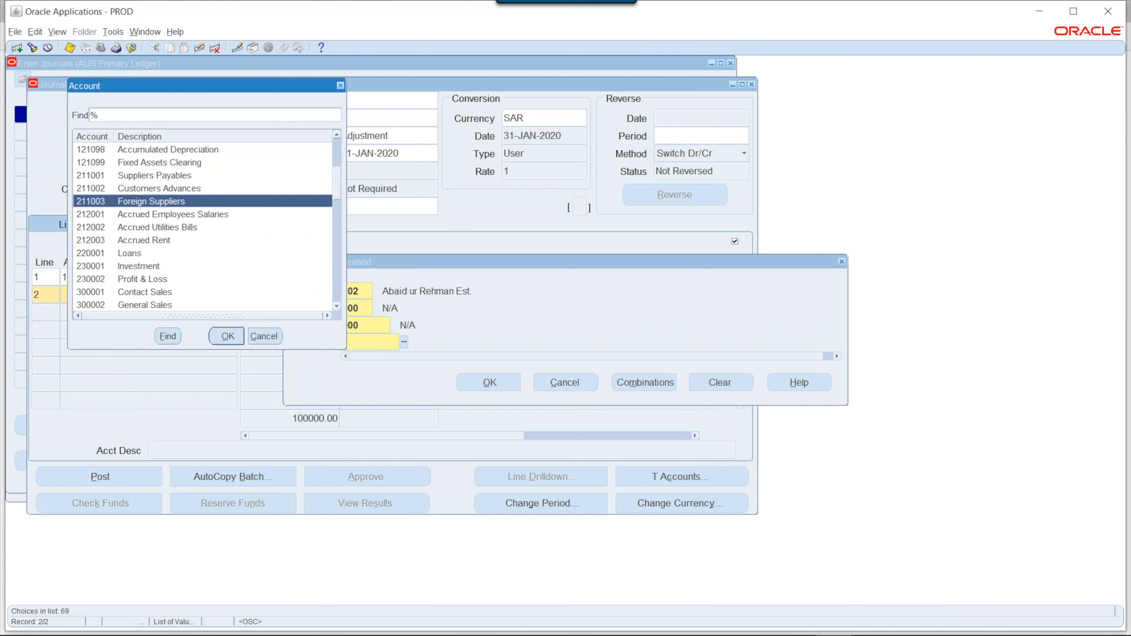
key(Down)
key(Down)
key(Down)
key(Down)
key(Down)
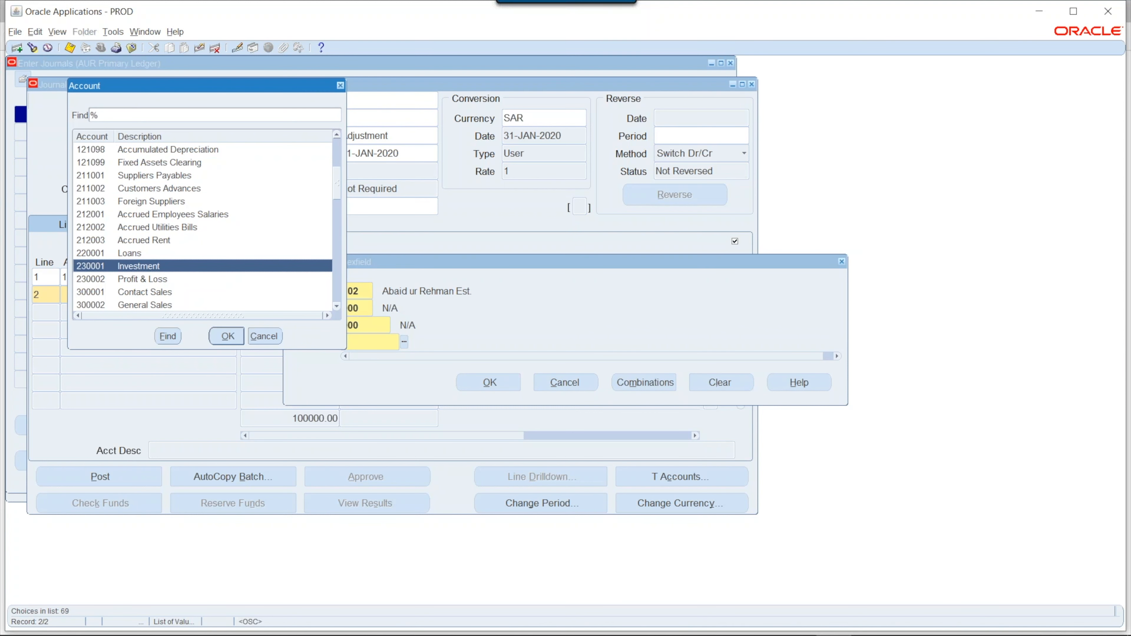
key(Return)
key(Return)
text(100000)
key(Tab)
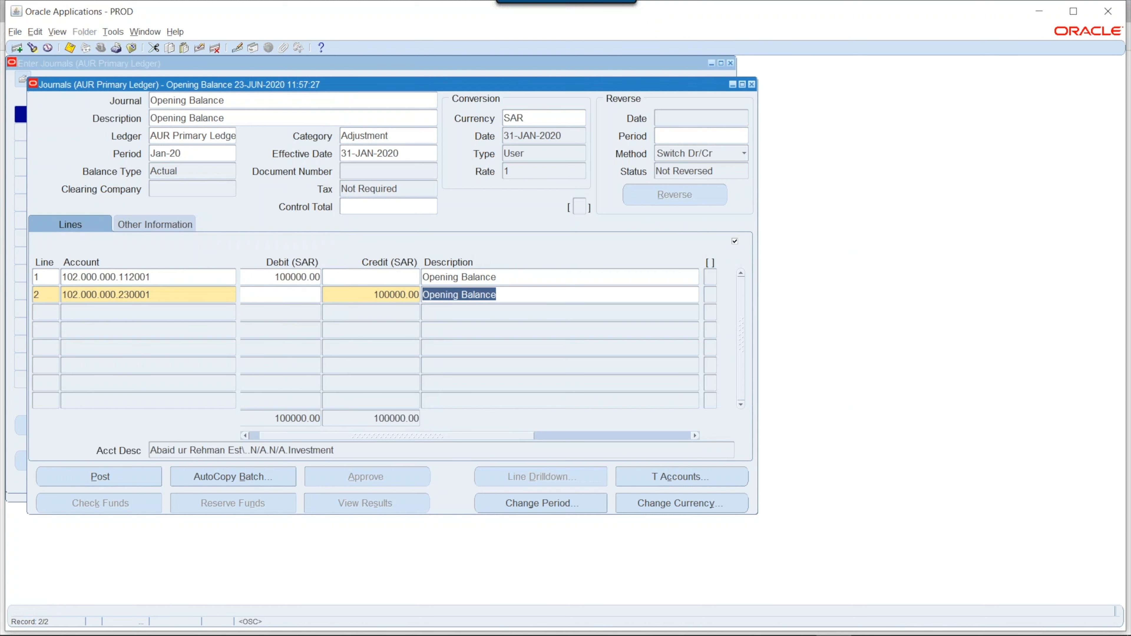
Save the Opening Balance journal and submit it for posting
key(ctrl+s)
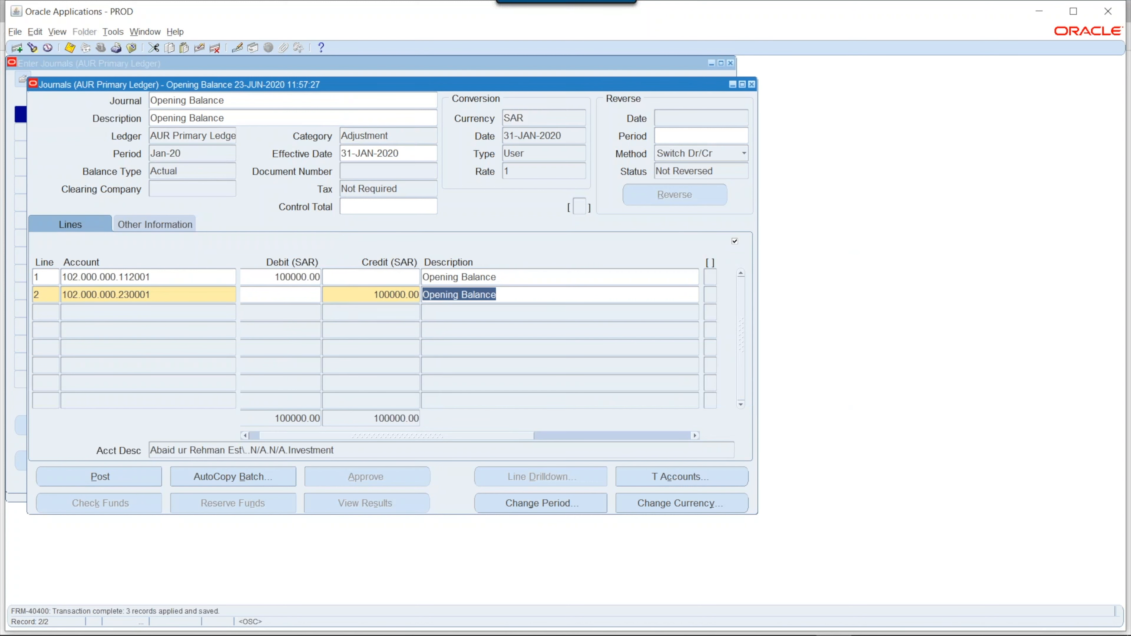
click(108, 470)
key(Return)
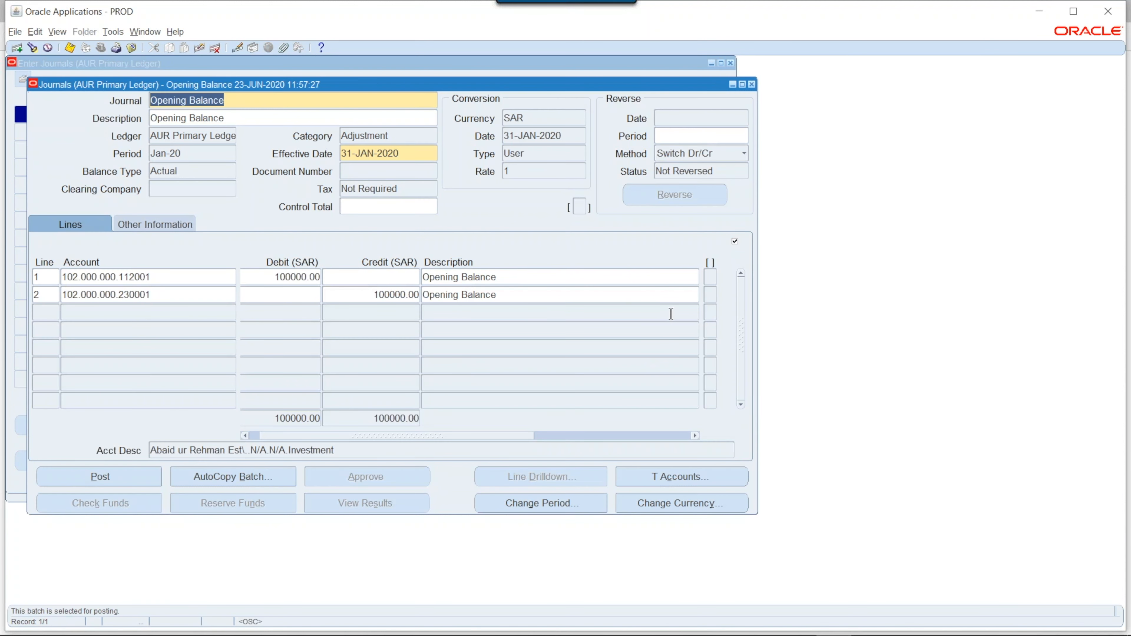
Close the journal and refresh the list of all concurrent requests to check the Posting: Single Ledger request
click(752, 84)
click(85, 32)
click(57, 31)
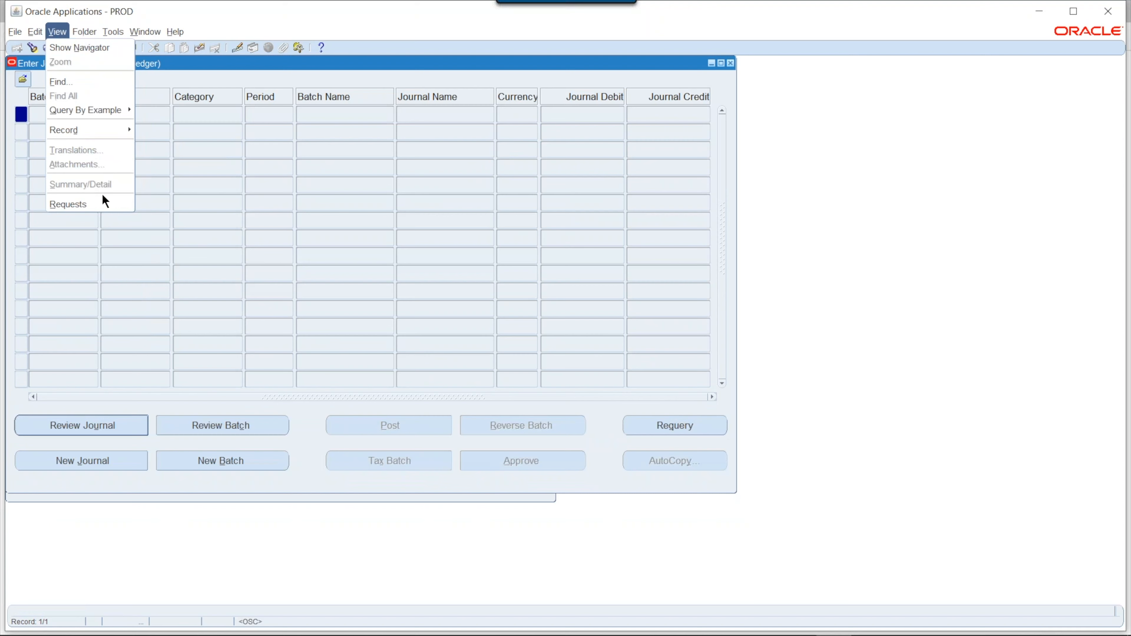
click(99, 203)
click(436, 414)
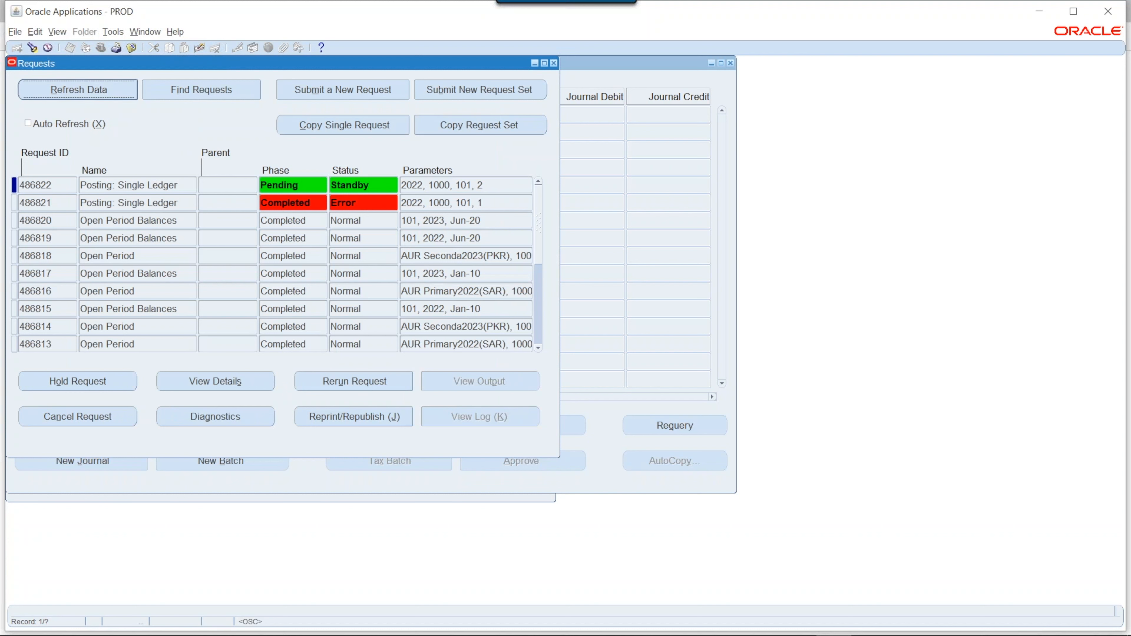
click(95, 89)
Start a new request for the Trial Balance report
click(334, 90)
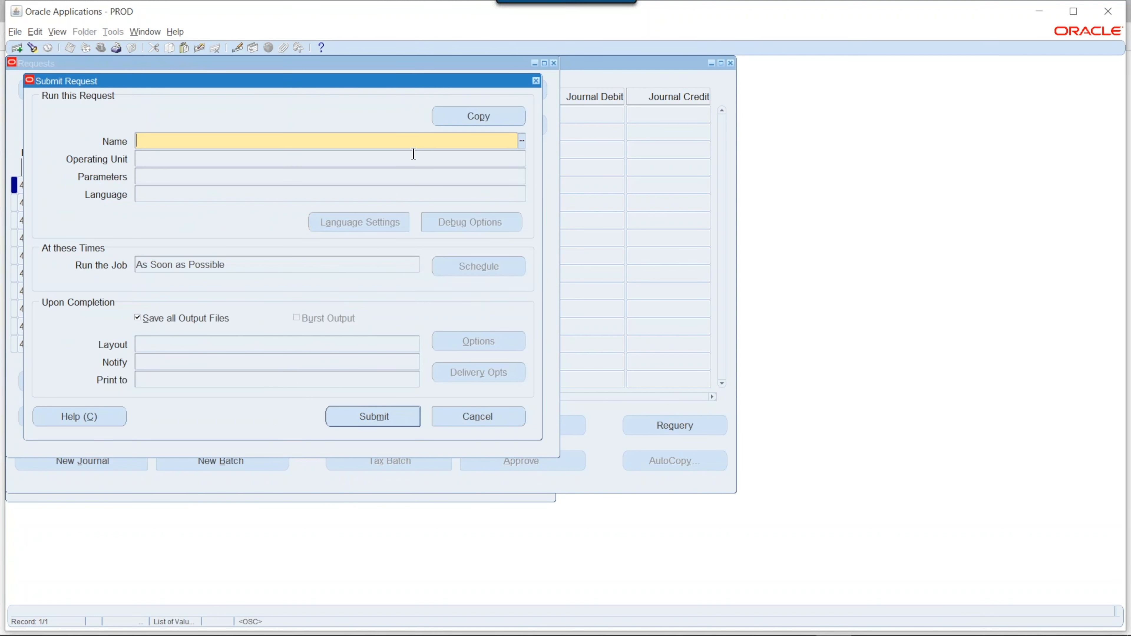
text(tr)
key(Tab)
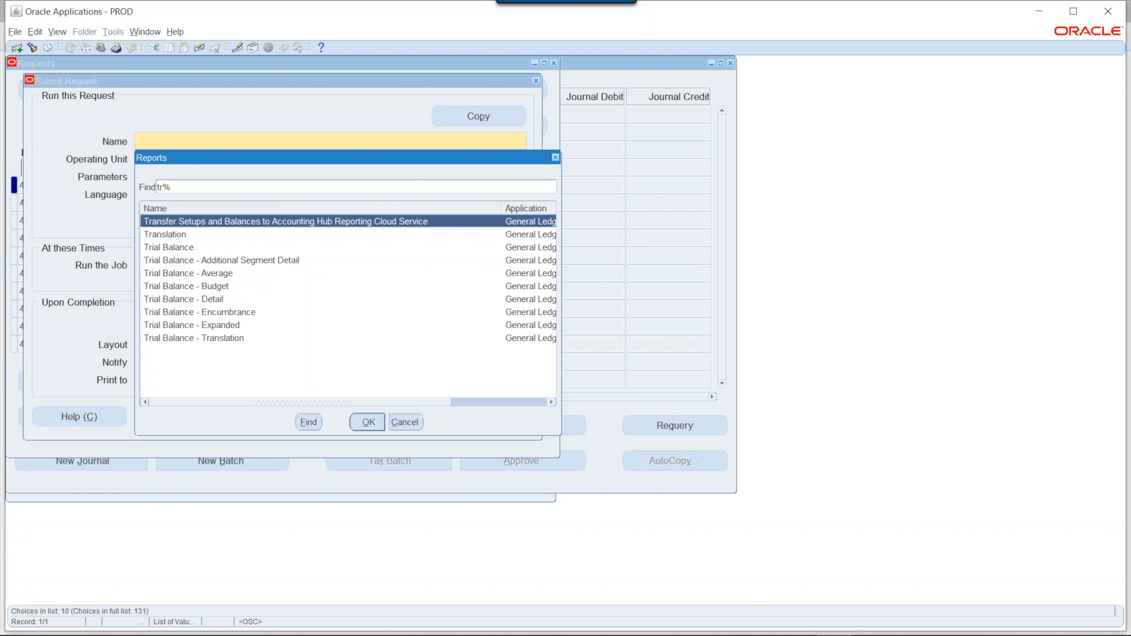
key(Down)
key(Down)
key(Return)
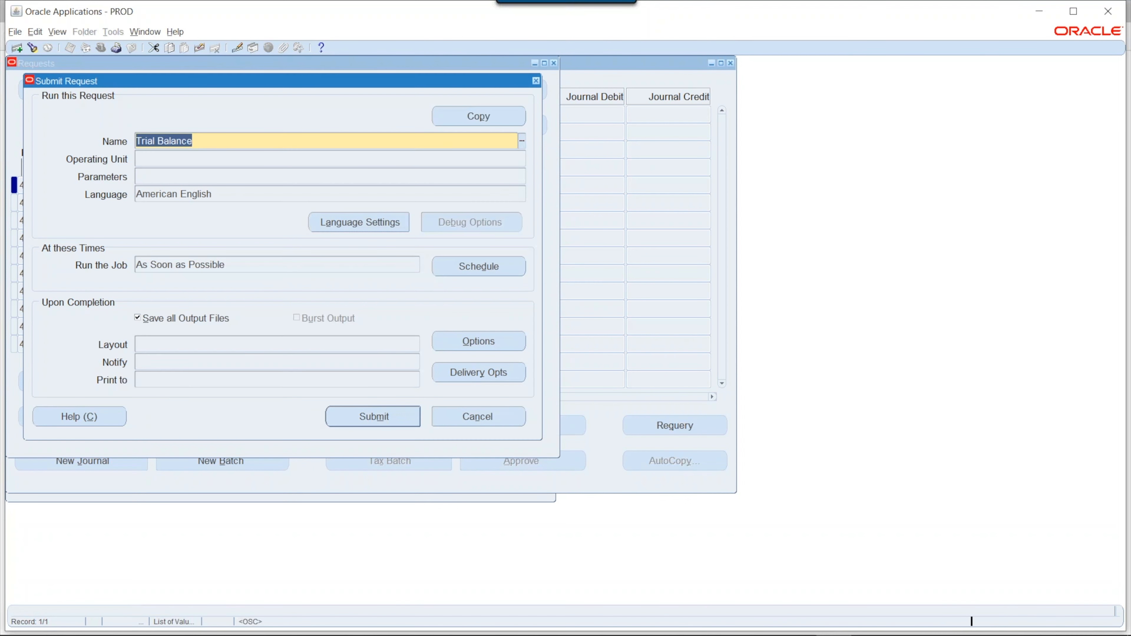
Keep AUR Primary Ledger, set the pagebreak segment to Company, and use company 102 for both the low and high values
key(Tab)
key(Tab)
key(Tab)
key(Tab)
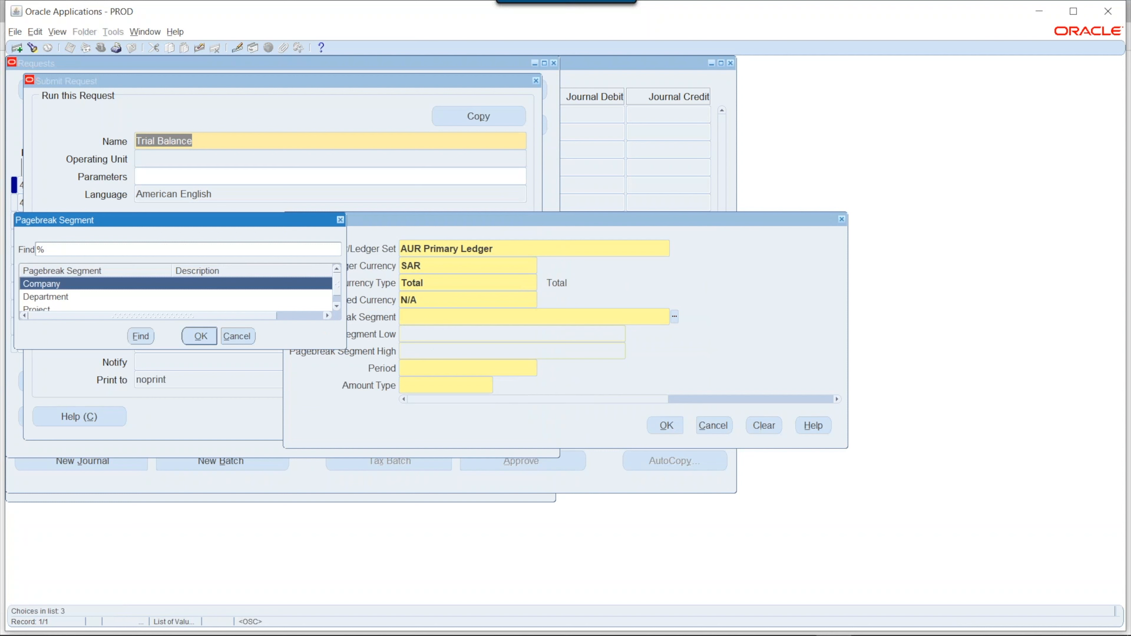
key(Return)
key(Tab)
key(Tab)
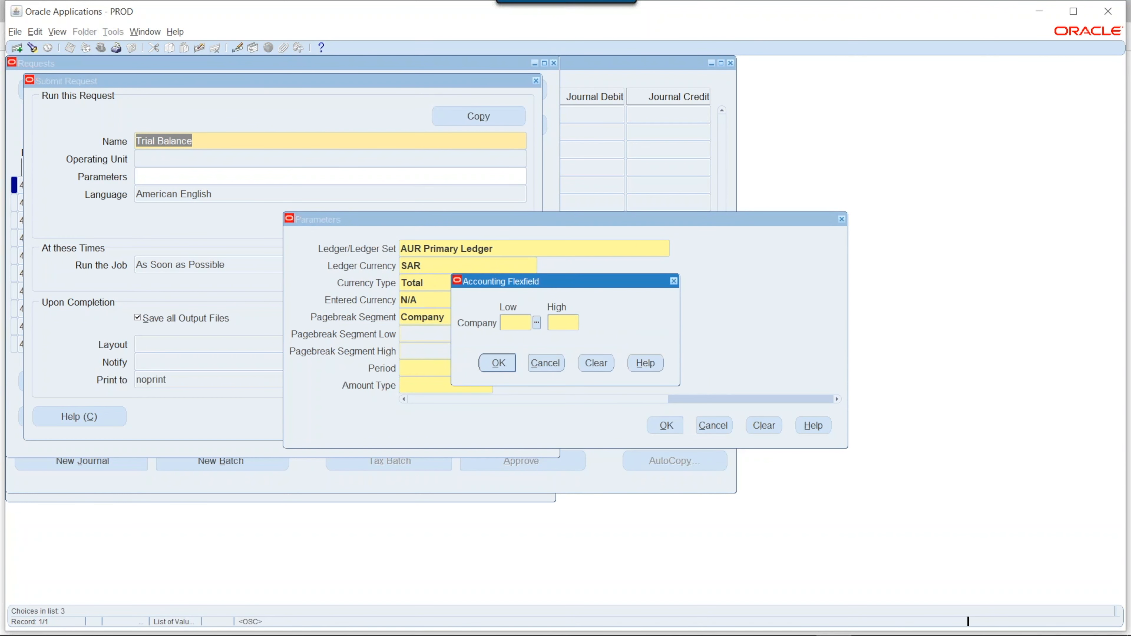
key(Down)
key(Down)
key(Return)
key(Return)
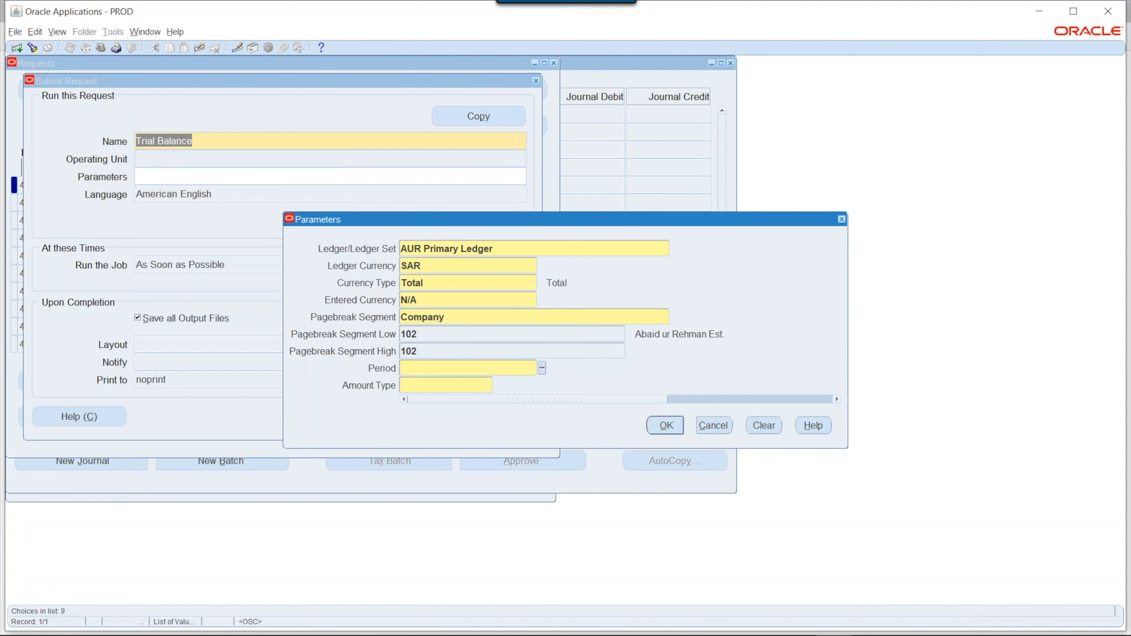
Set the period to Jan-10 and the amount type to PTD, submit the Trial Balance, and continue with another request
key(Tab)
text(jan-)
key(Return)
text(ptd)
key(Return)
click(376, 418)
click(567, 368)
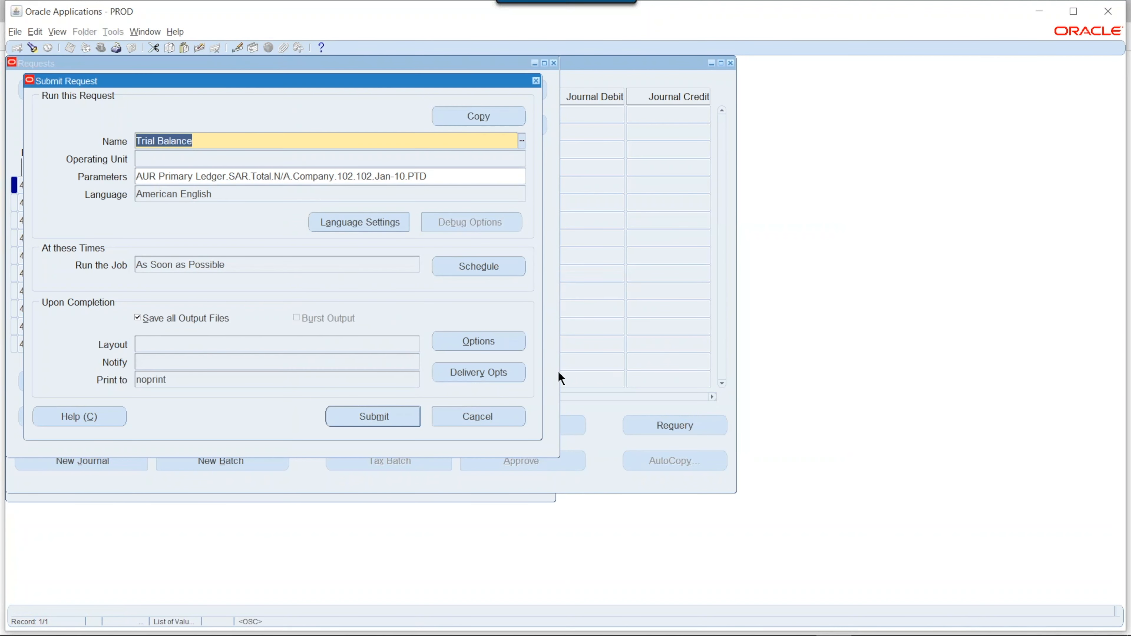
Change the new request's report to Account Analysis - (132 Char)
click(345, 192)
click(702, 430)
key(ctrl+l)
text(a%)
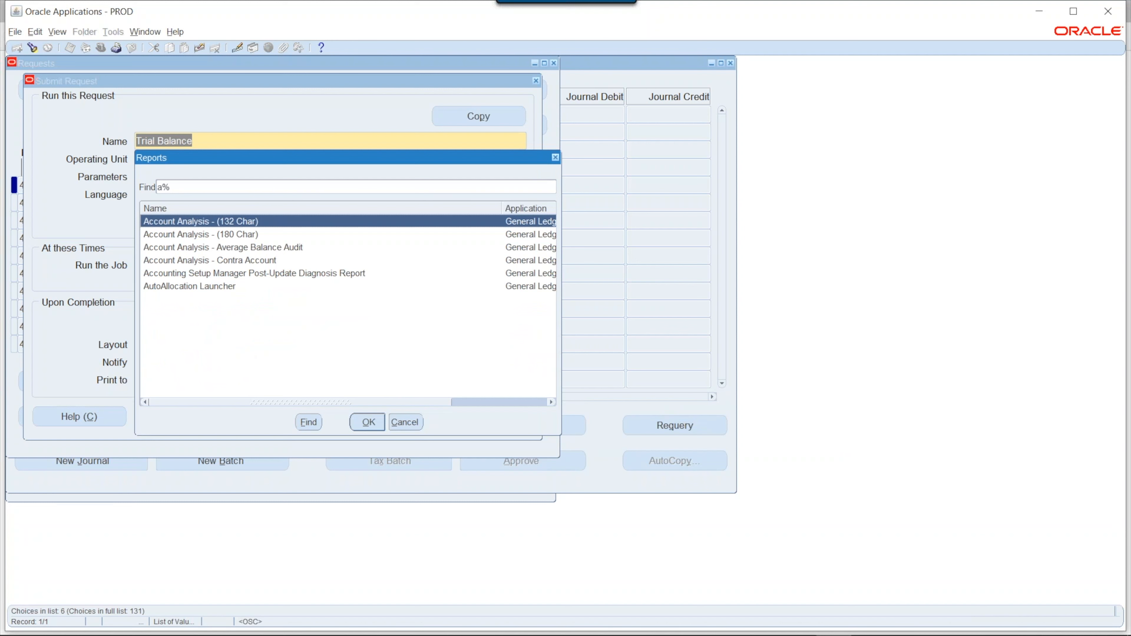
key(Return)
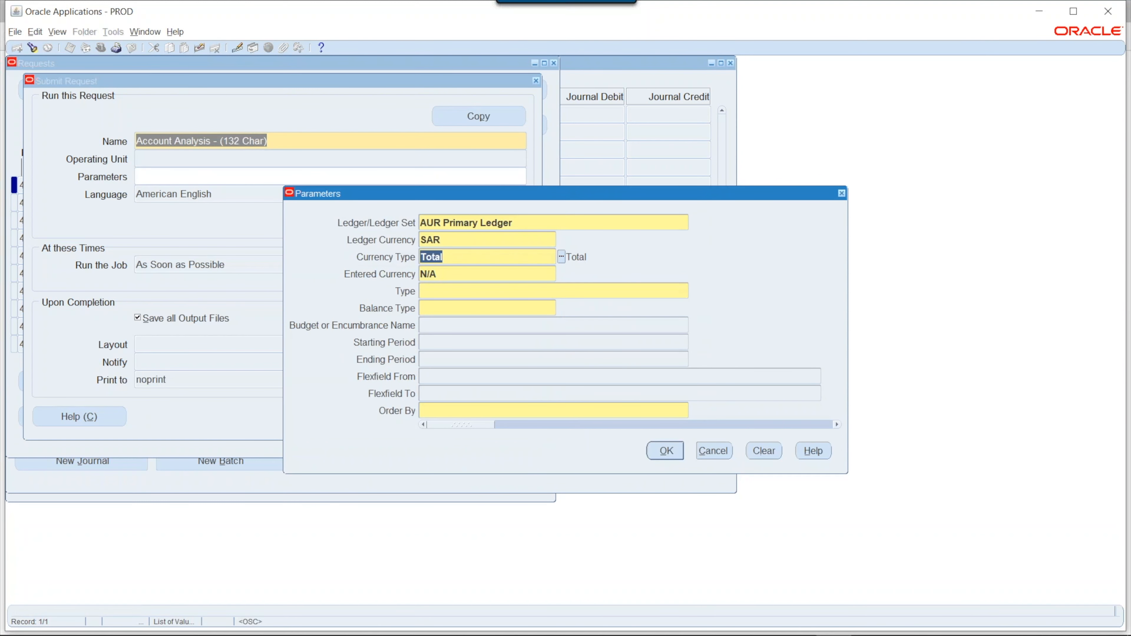
Set the Account Analysis type to Entry Item and the balance type to A (Actual)
key(ctrl+l)
key(Return)
key(ctrl+l)
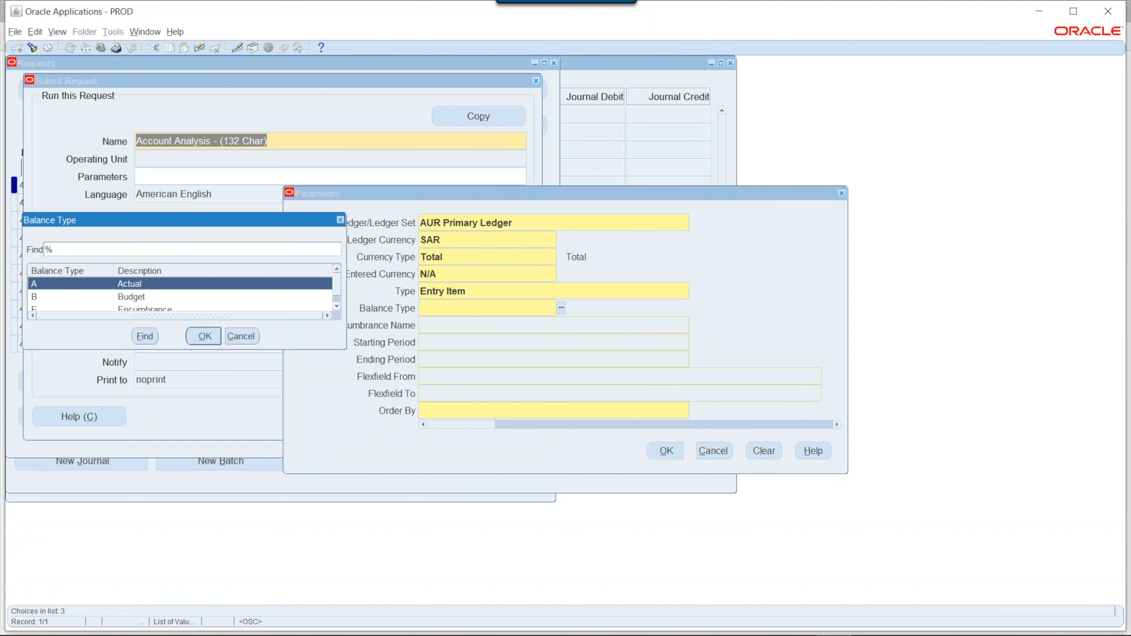
key(Return)
Set both the starting and ending periods to Jan-20 and order the report by Account Segment
key(Tab)
text(jan-20)
key(BackSpace)
key(BackSpace)
text(10)
key(BackSpace)
key(BackSpace)
text(20)
key(Tab)
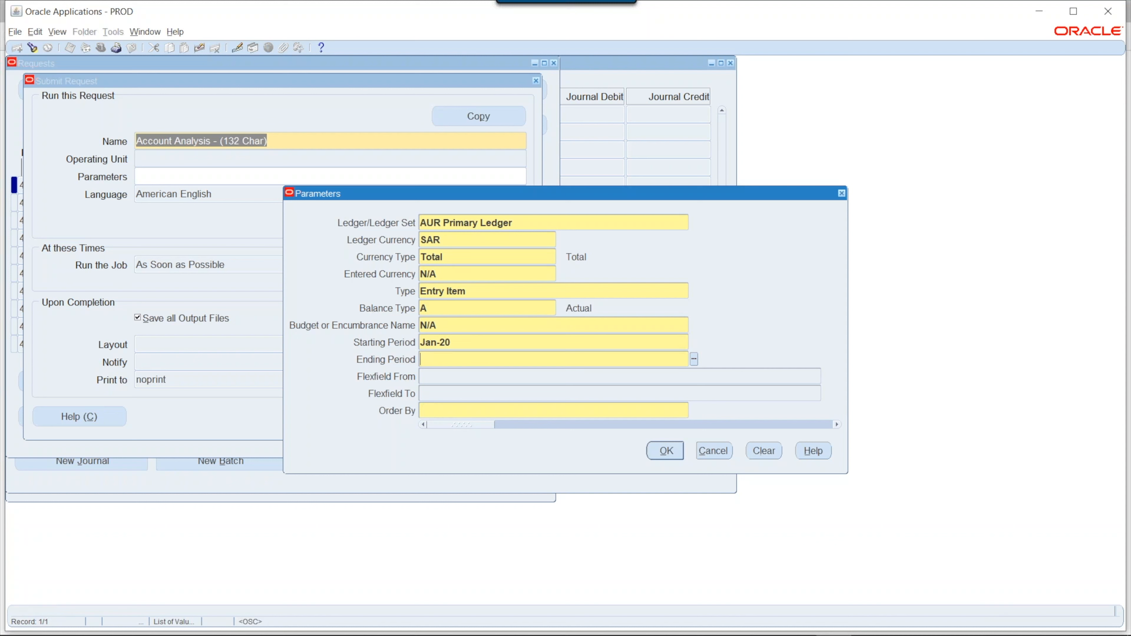
key(ctrl+l)
text(ja)
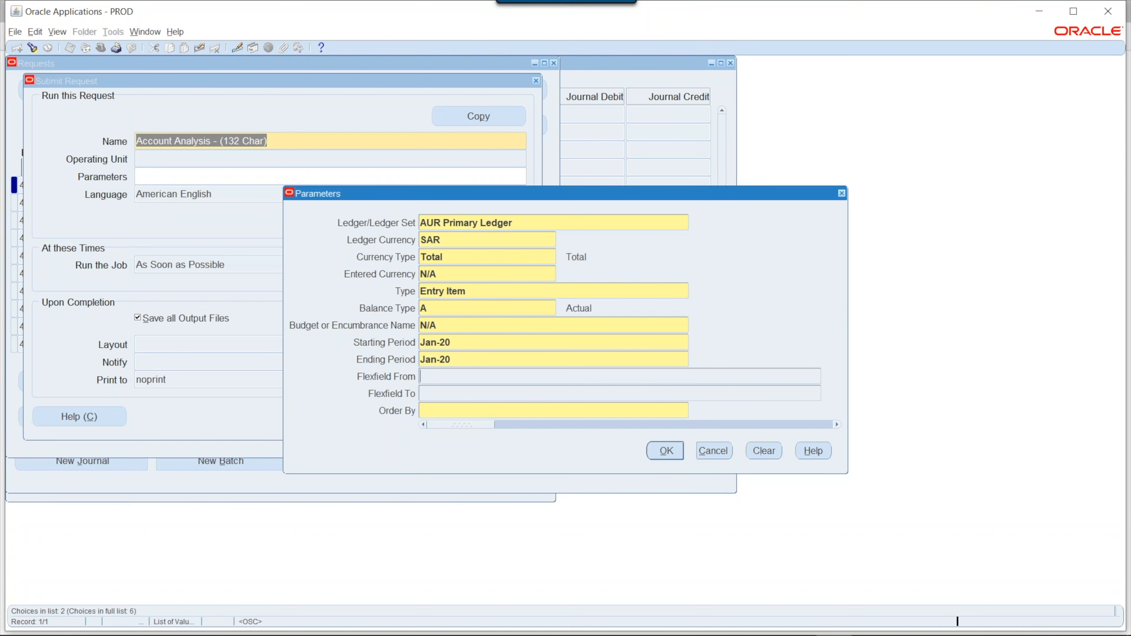
key(Return)
click(693, 410)
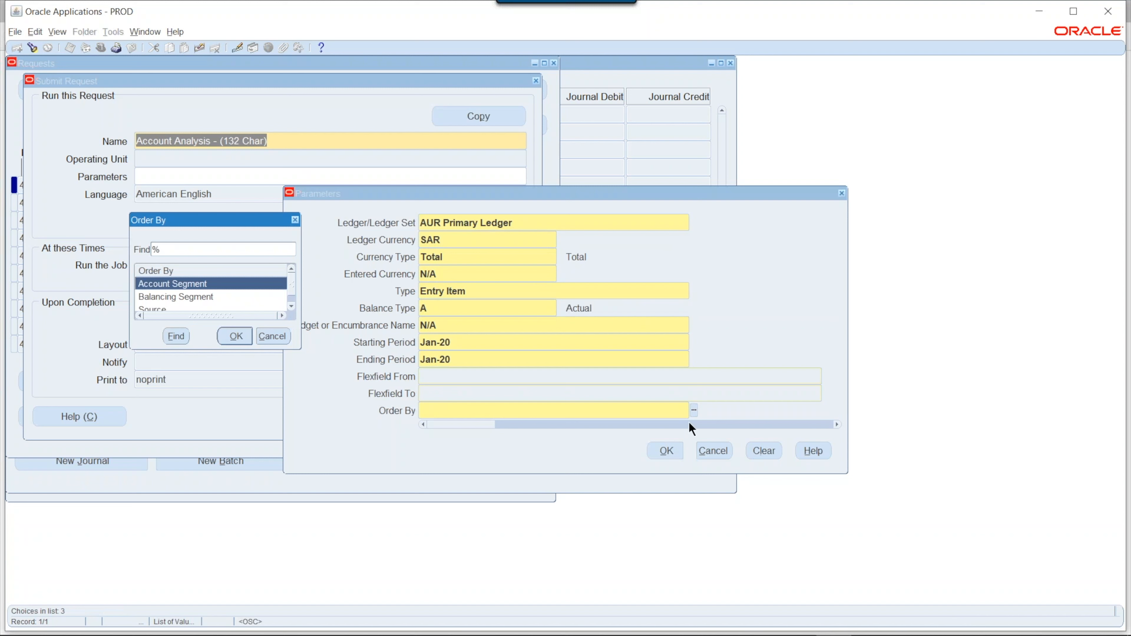
key(Return)
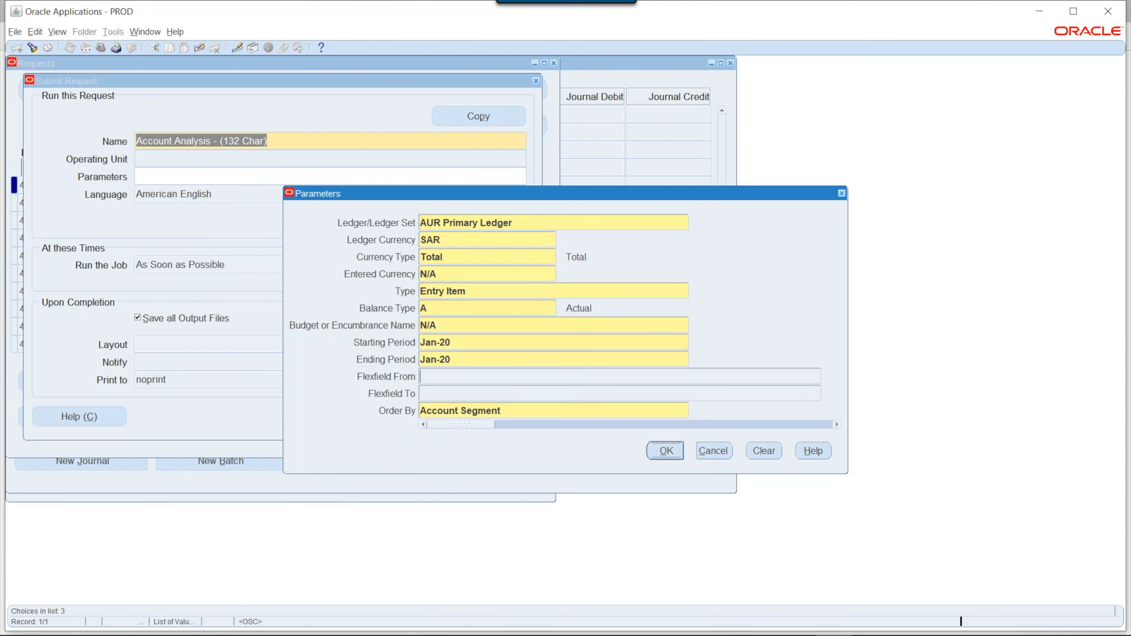
Set the flexfield range's low and high values to company 102, department 000 and project 000
key(ctrl+l)
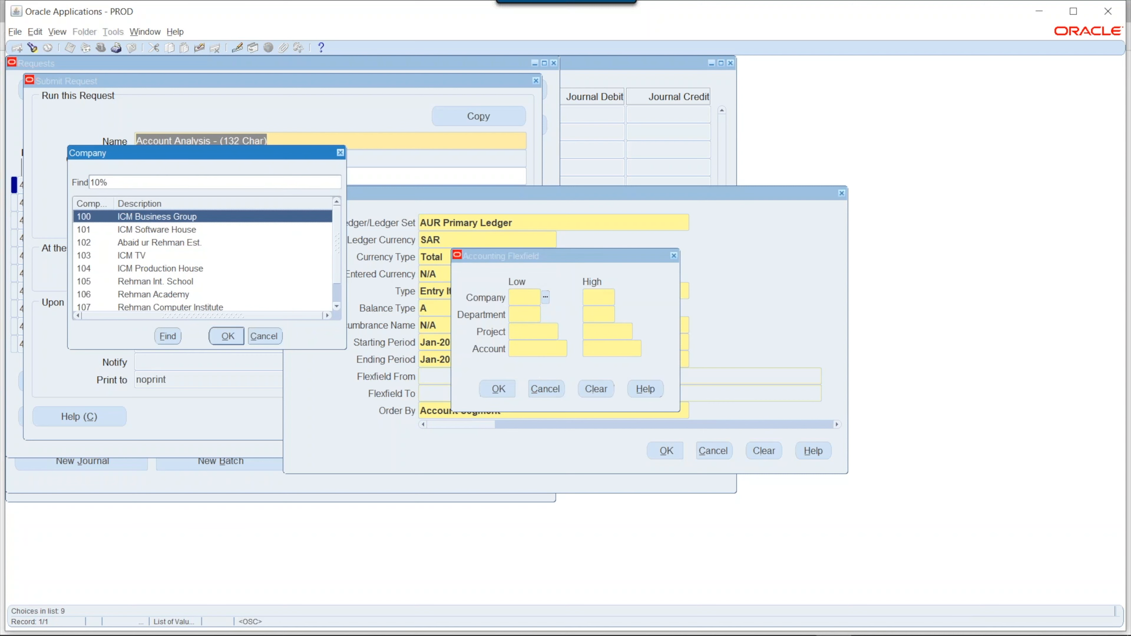
key(Down)
key(Down)
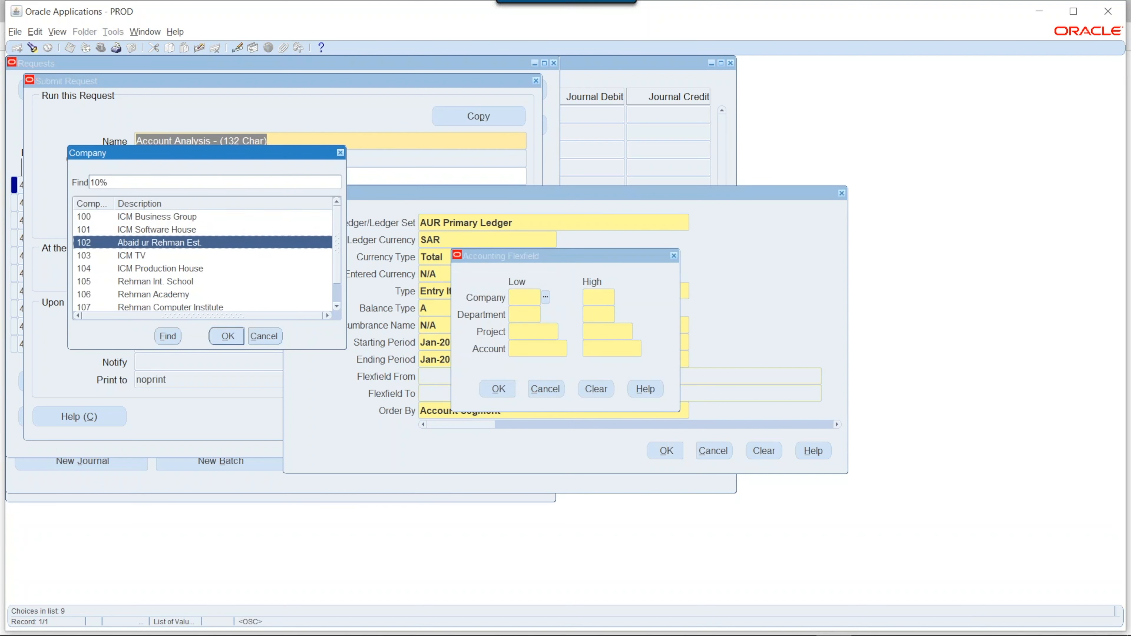
key(Return)
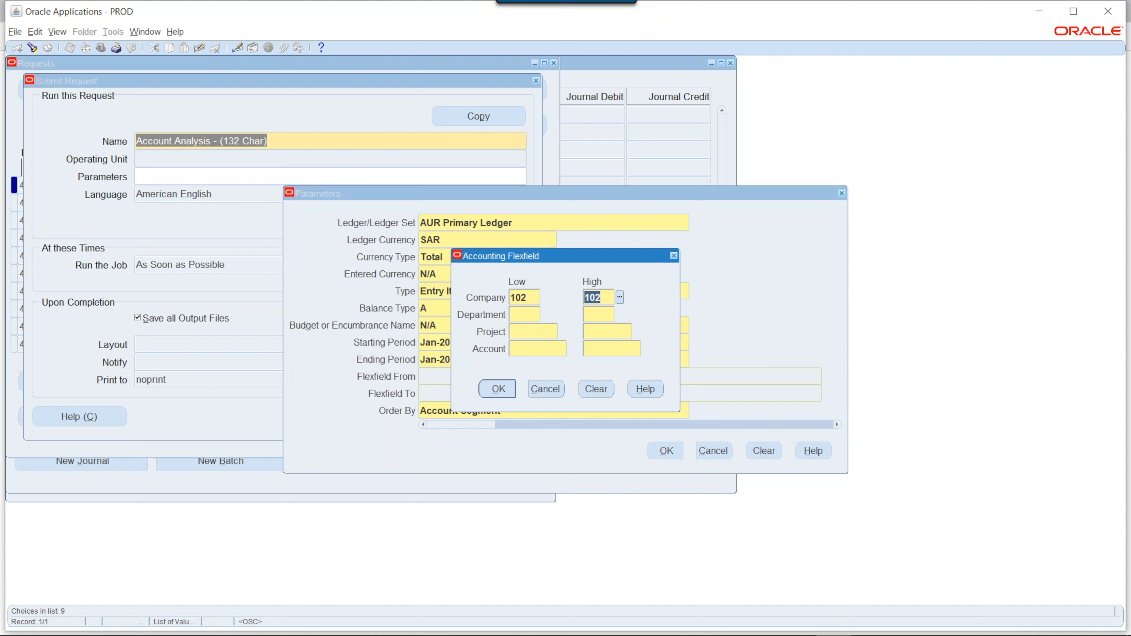
key(Tab)
key(ctrl+l)
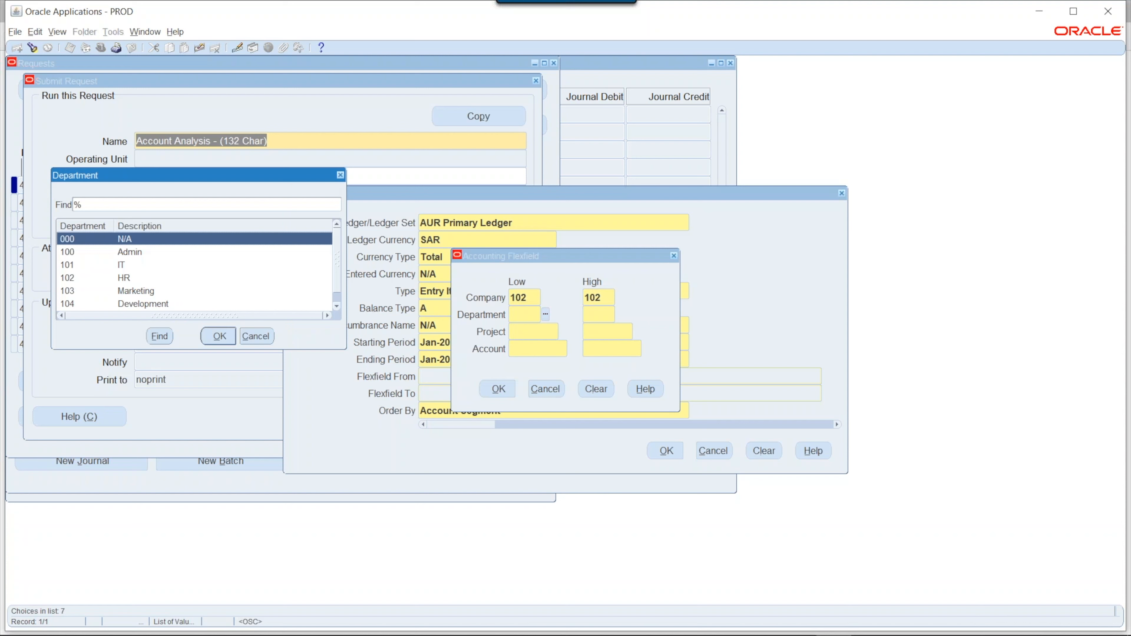
key(Return)
key(ctrl+l)
key(Return)
key(ctrl+l)
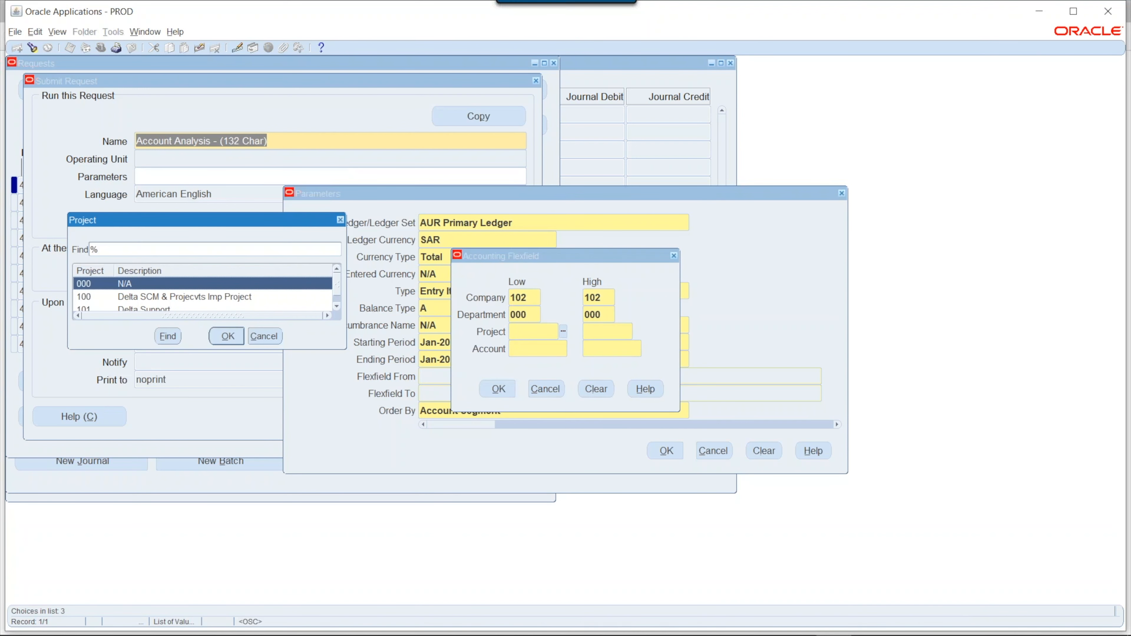
key(Return)
key(Tab)
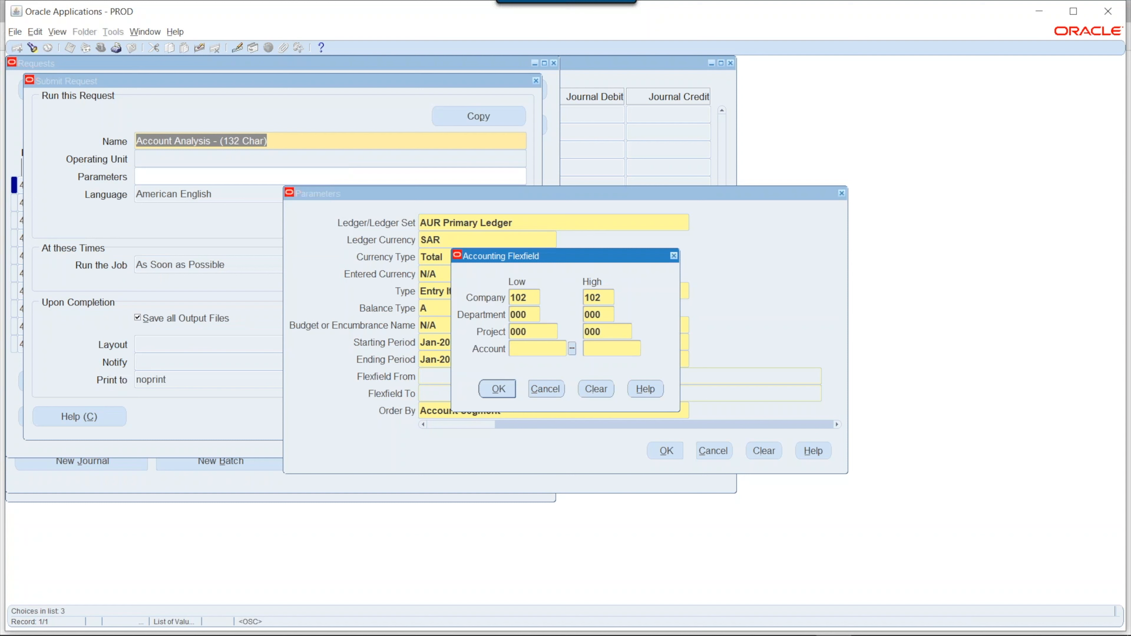
Set the account range from 100000 to 999999 and submit the Account Analysis request without adding another request
key(ctrl+l)
key(Return)
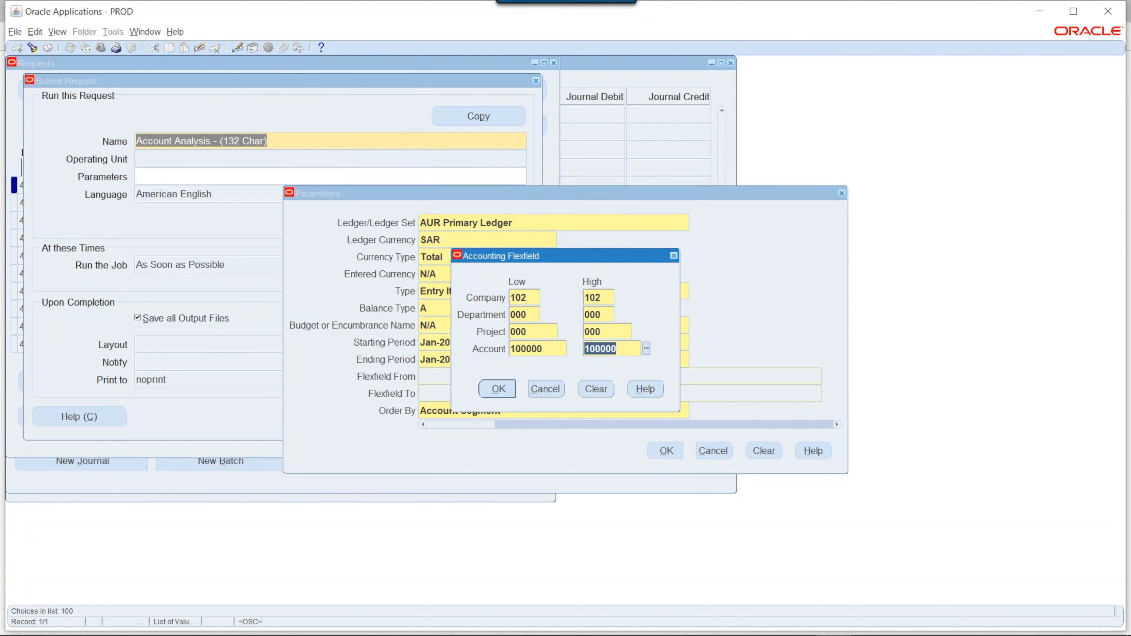
text(999999)
key(Tab)
key(Return)
key(Return)
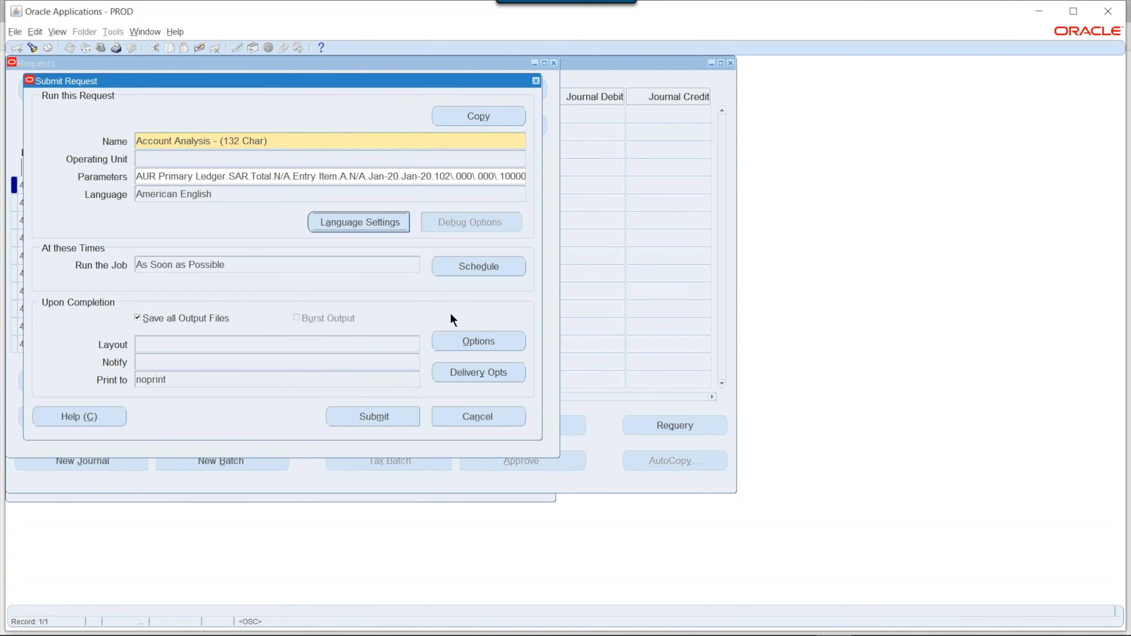
click(356, 418)
click(605, 368)
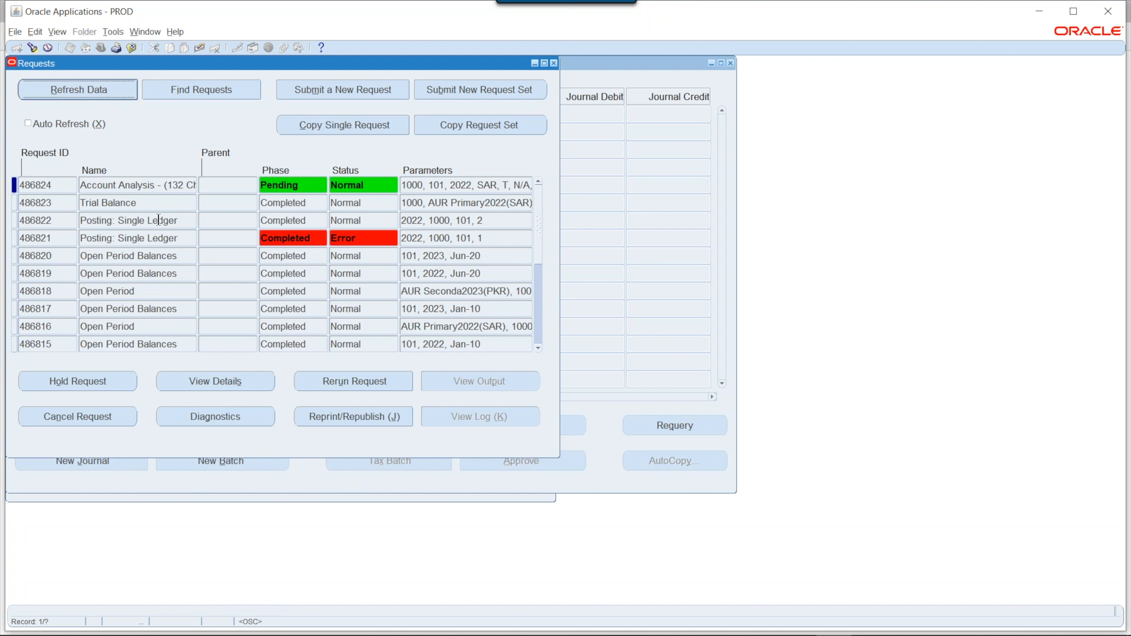
Refresh the requests and view the Account Analysis output in an enlarged report window, closing it when finished
click(110, 94)
click(82, 93)
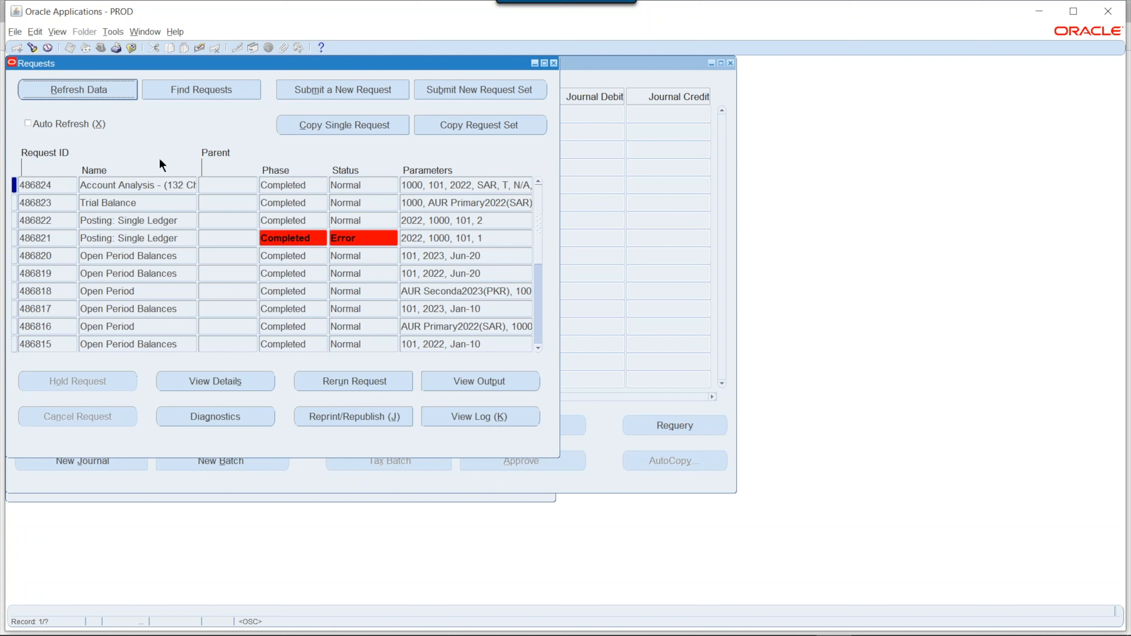
click(499, 381)
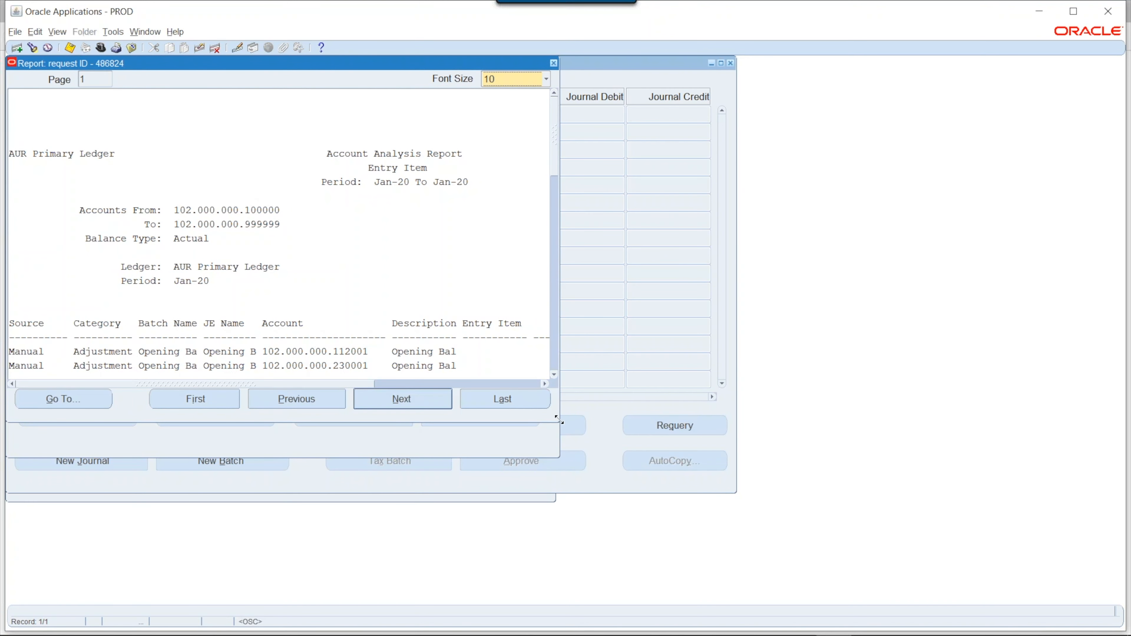
drag(560, 428, 851, 520)
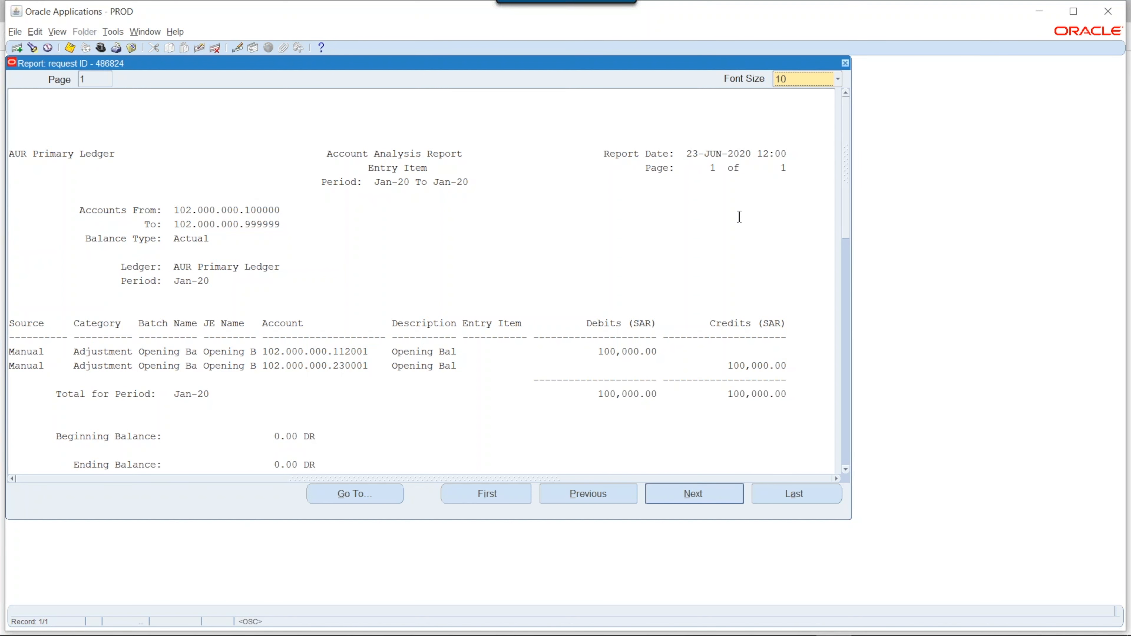
click(846, 63)
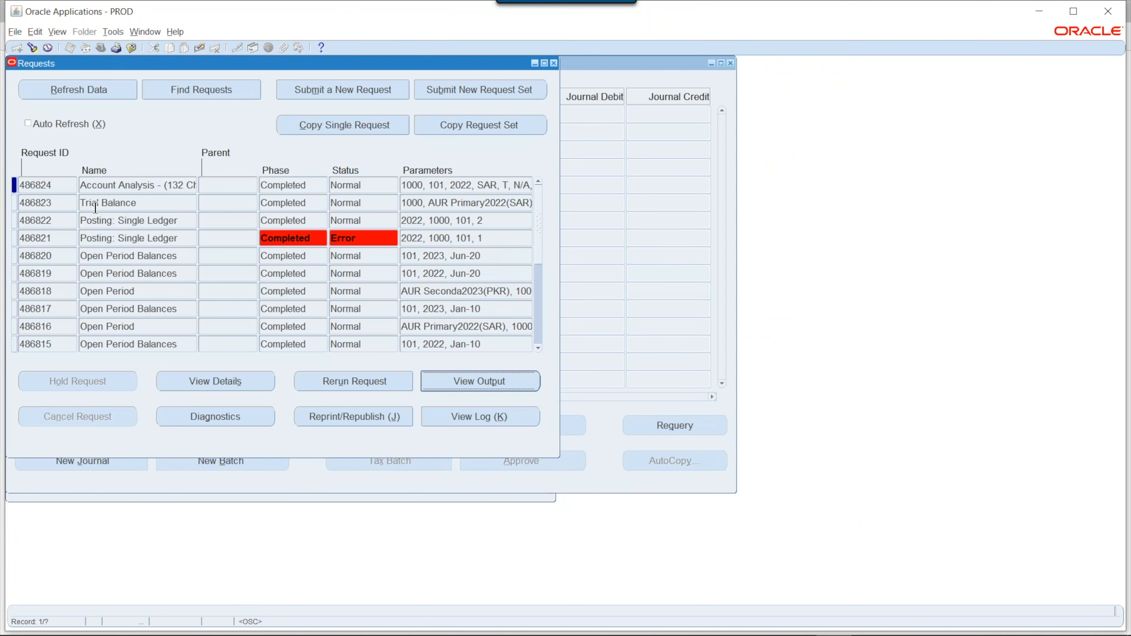
View the output of the Jan-10 Trial Balance request in an enlarged report window and close it
click(124, 204)
click(477, 381)
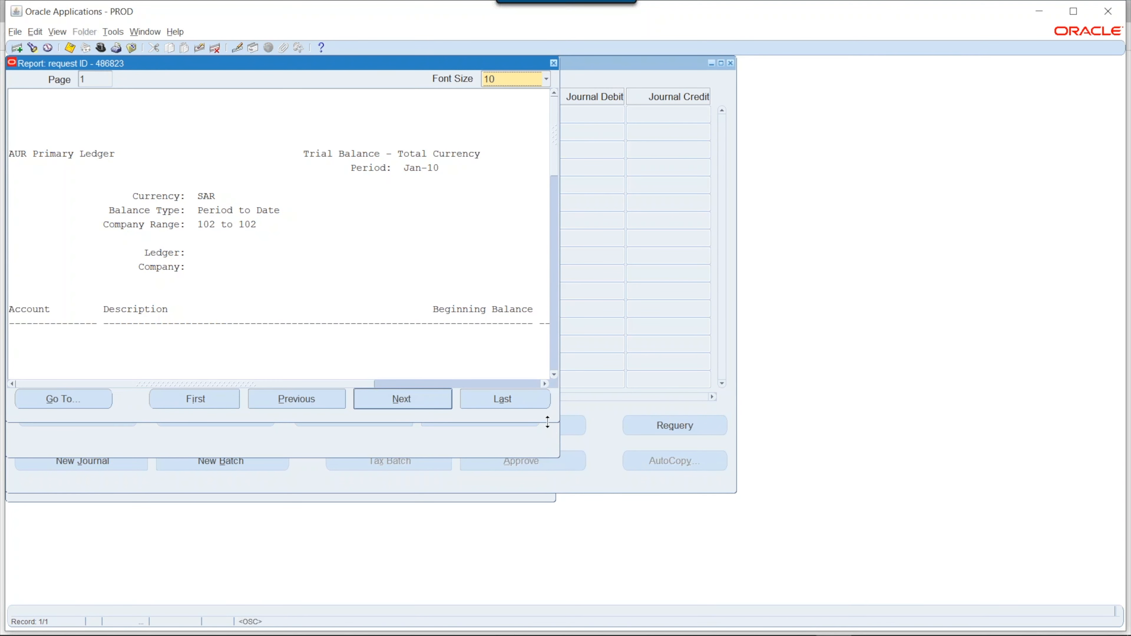
drag(548, 422, 913, 533)
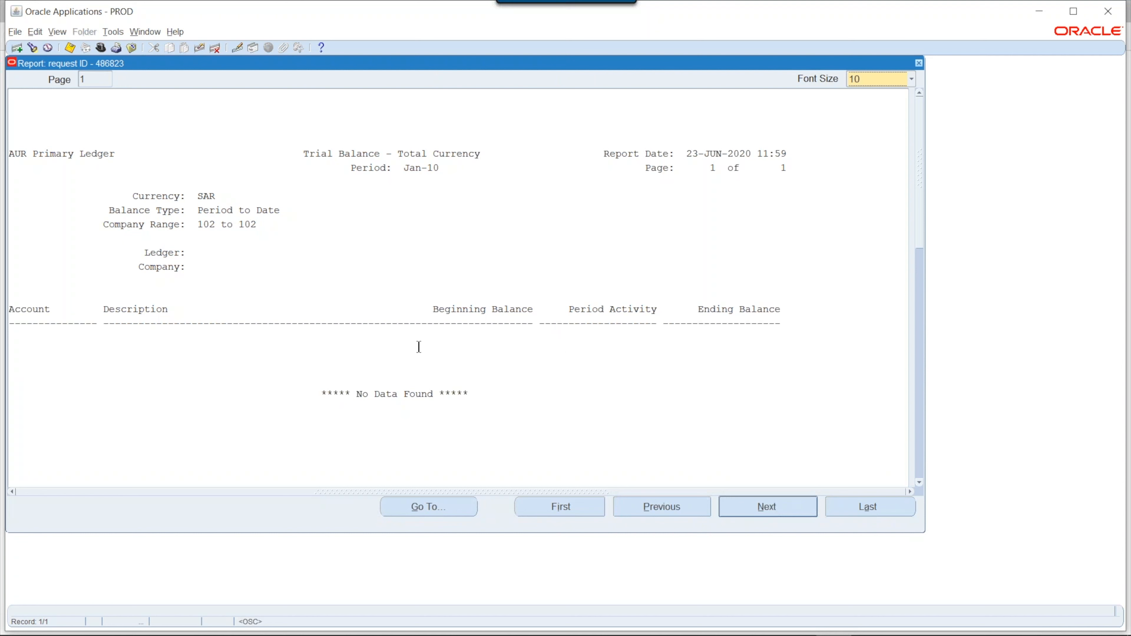
click(920, 64)
Create another Trial Balance report request to rerun it
text(trial b)
key(Tab)
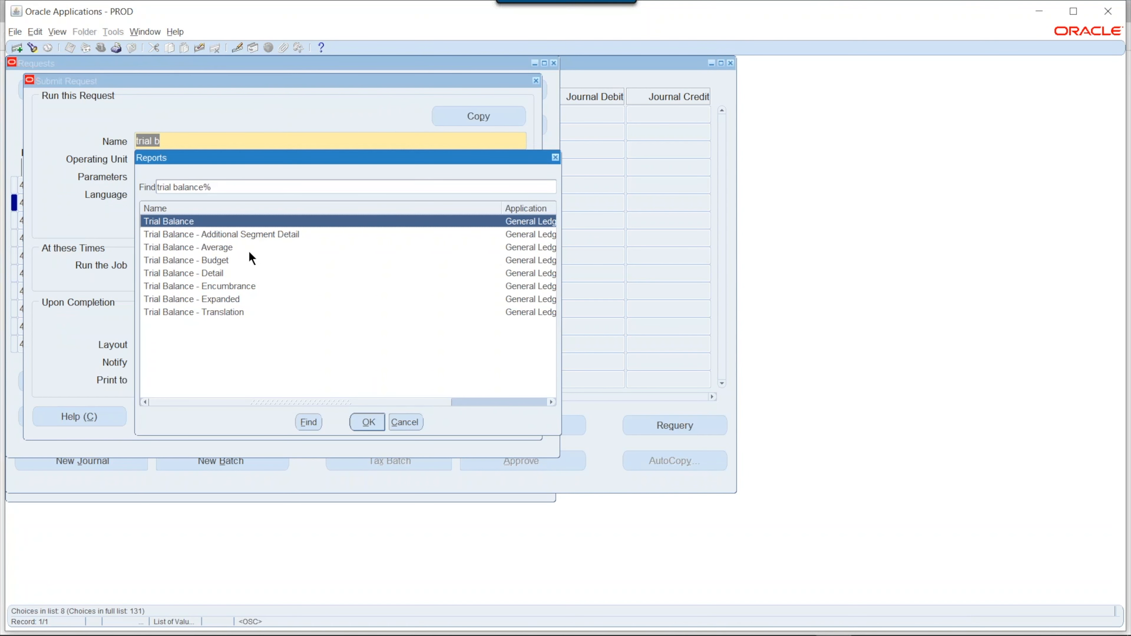
click(366, 429)
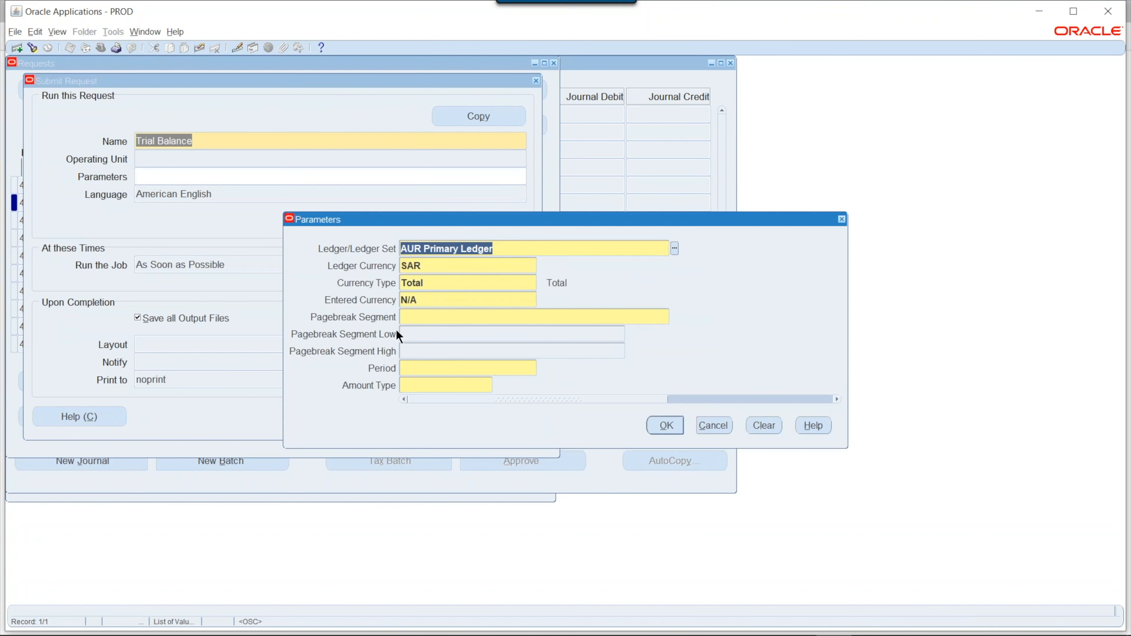
Set the Trial Balance pagebreak segment to Company, with 102 as both the low and high company value
key(Tab)
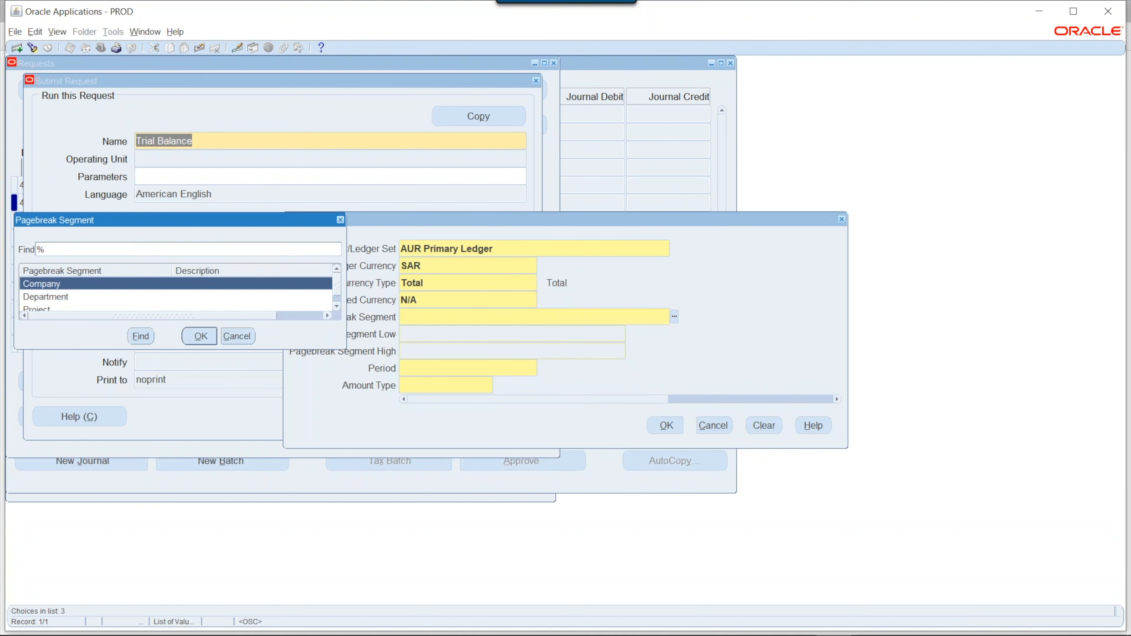
key(Return)
key(Tab)
key(Down)
key(Down)
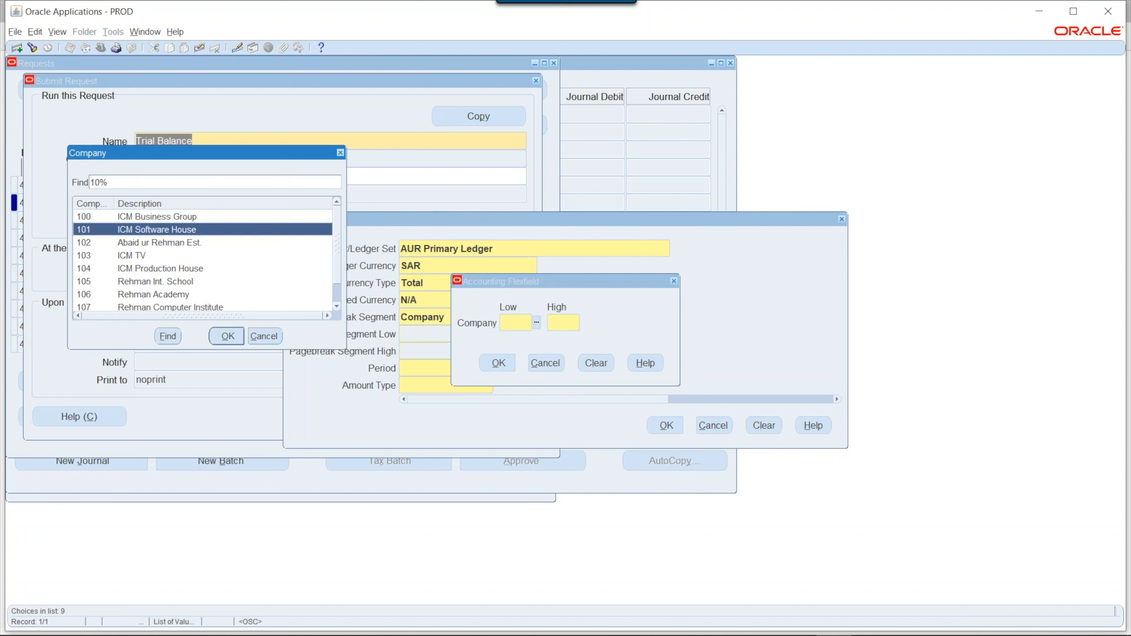
key(Return)
key(Return)
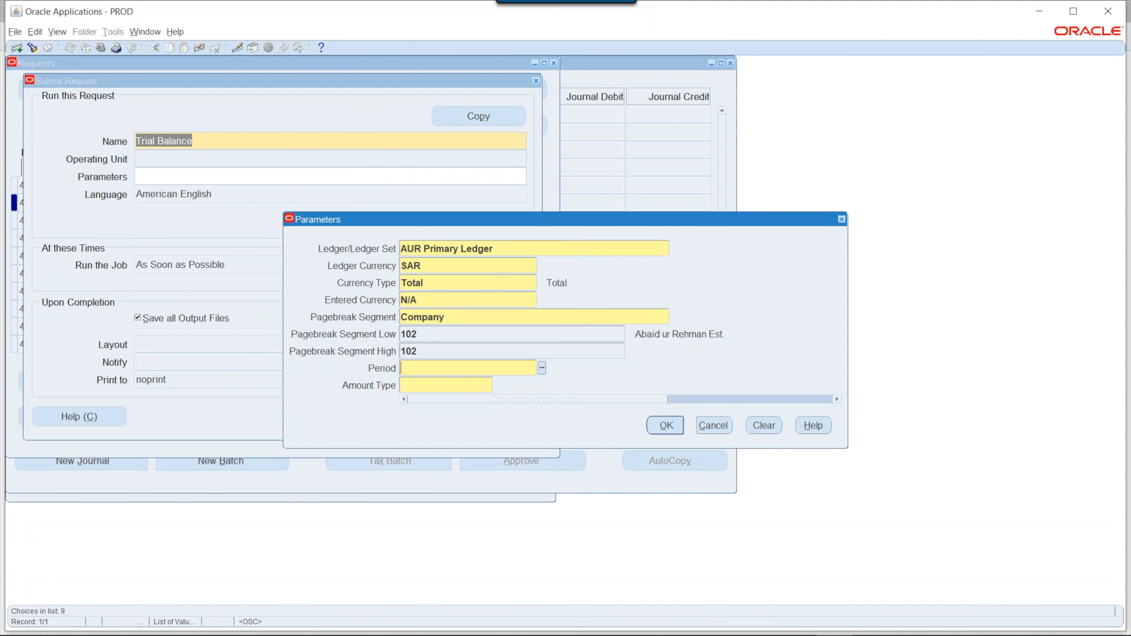
Set the Trial Balance period to Jan-20 and the amount type to PTD, and accept the parameters
key(Tab)
text(jan-20)
key(Return)
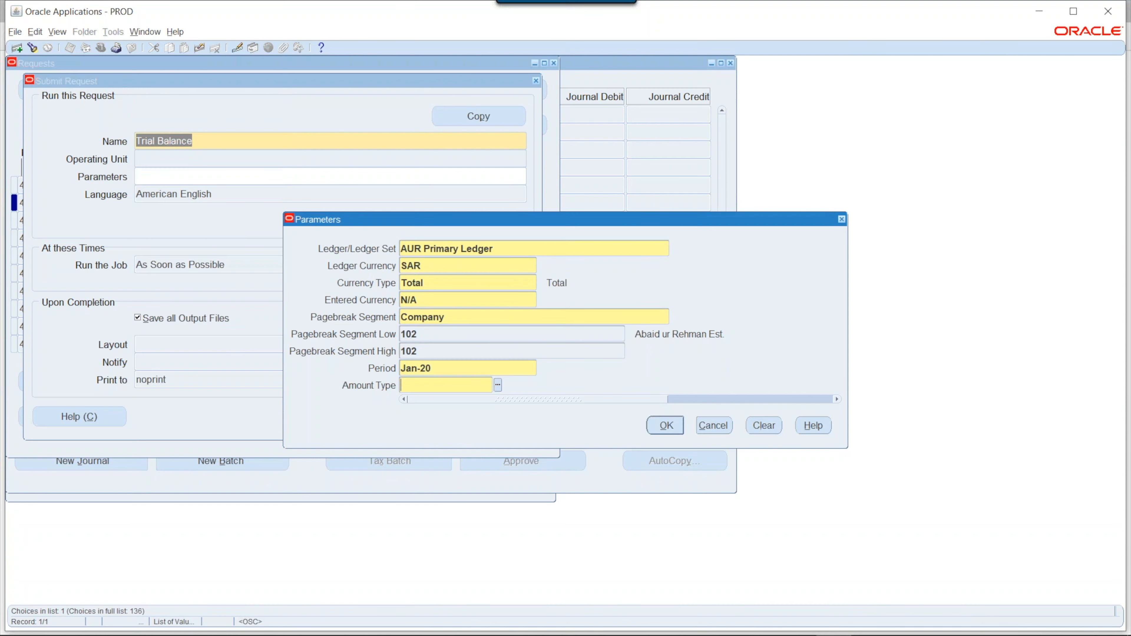
text(p)
key(Tab)
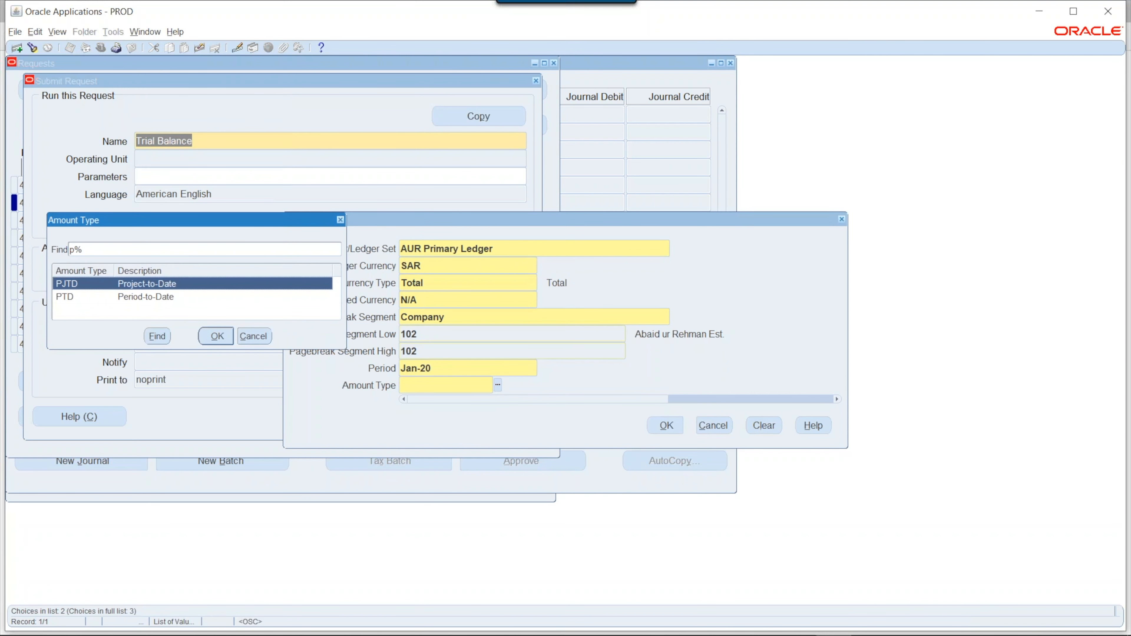
key(Down)
key(Return)
key(Return)
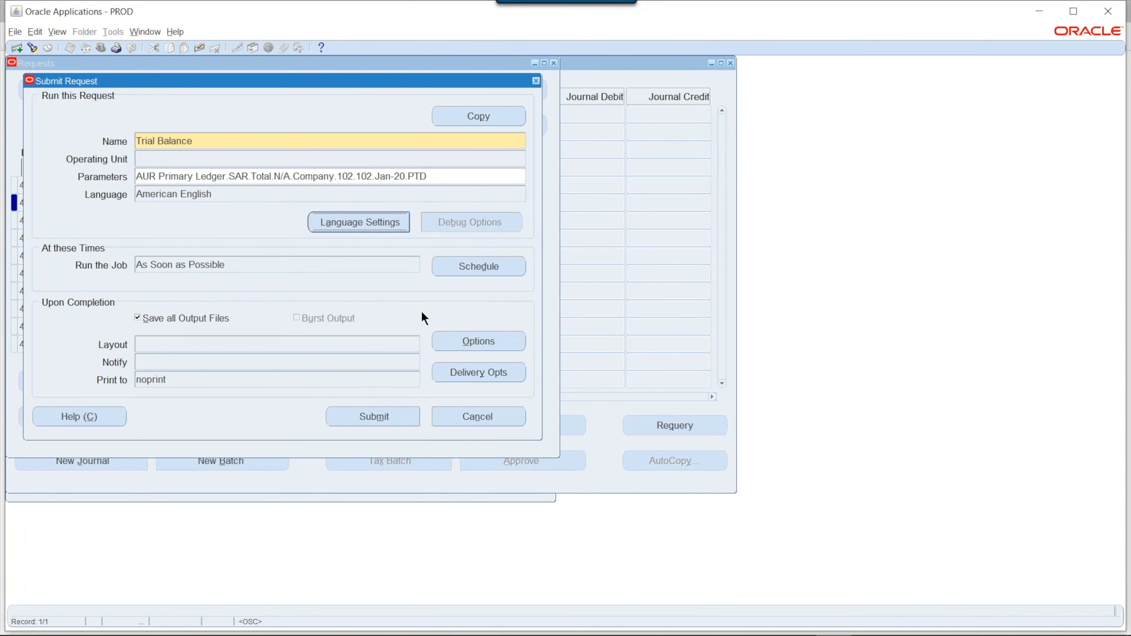
Submit the Trial Balance request without adding another request, and refresh the requests list
click(405, 411)
click(606, 368)
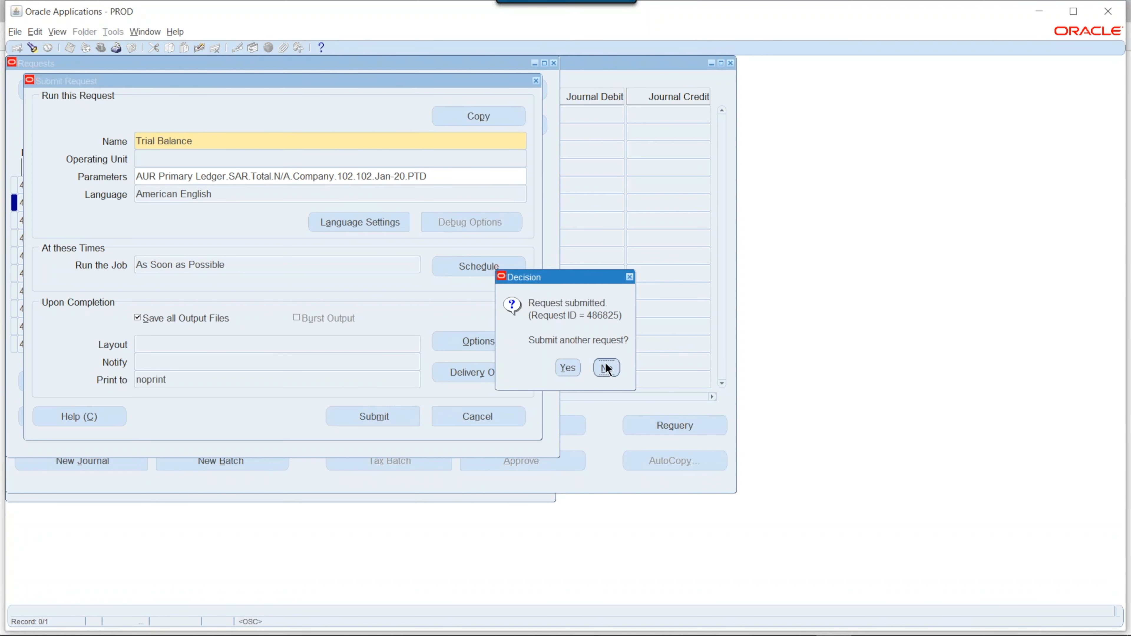
click(93, 91)
click(92, 98)
click(92, 97)
click(126, 94)
click(127, 89)
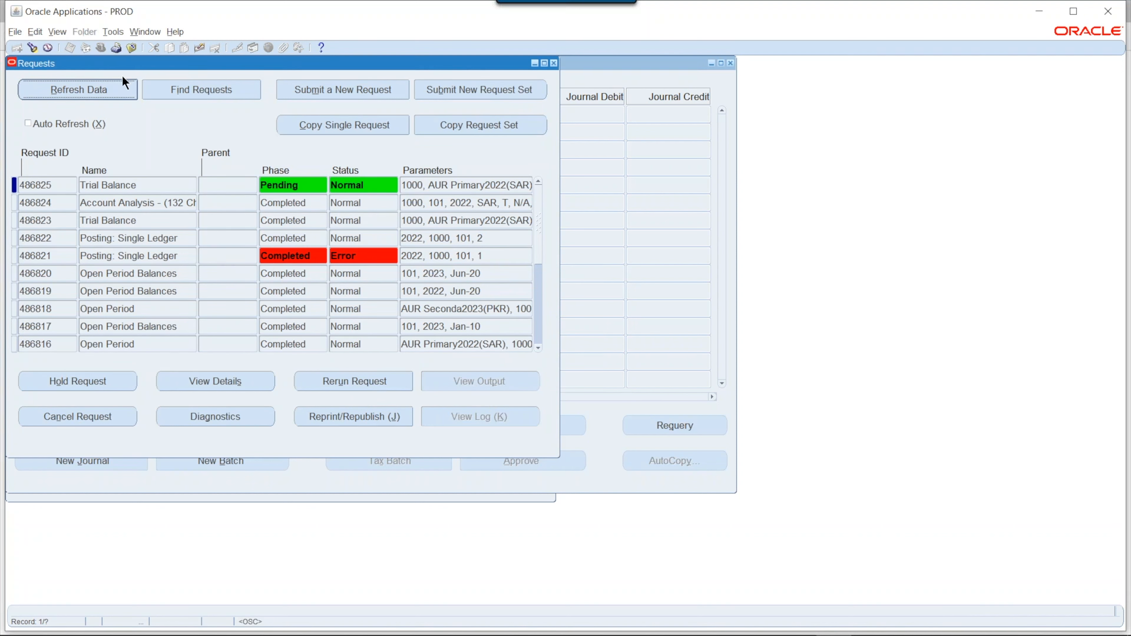
Leave the requests and primary ledger journals, and switch to the GL Secondary Ledger responsibility
click(134, 51)
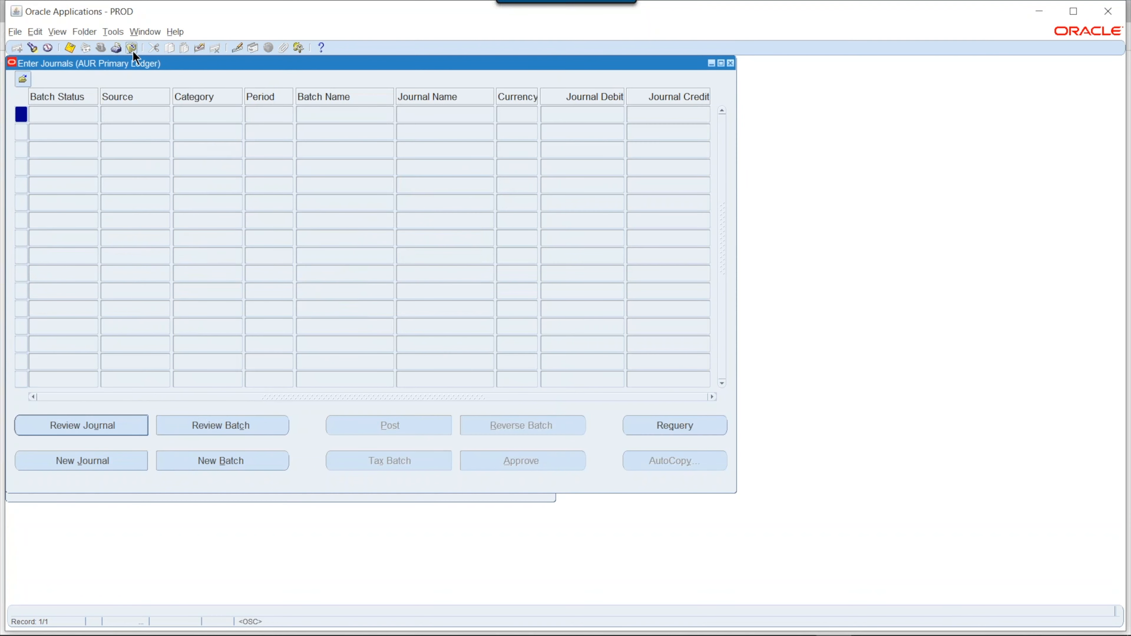
click(133, 49)
click(101, 49)
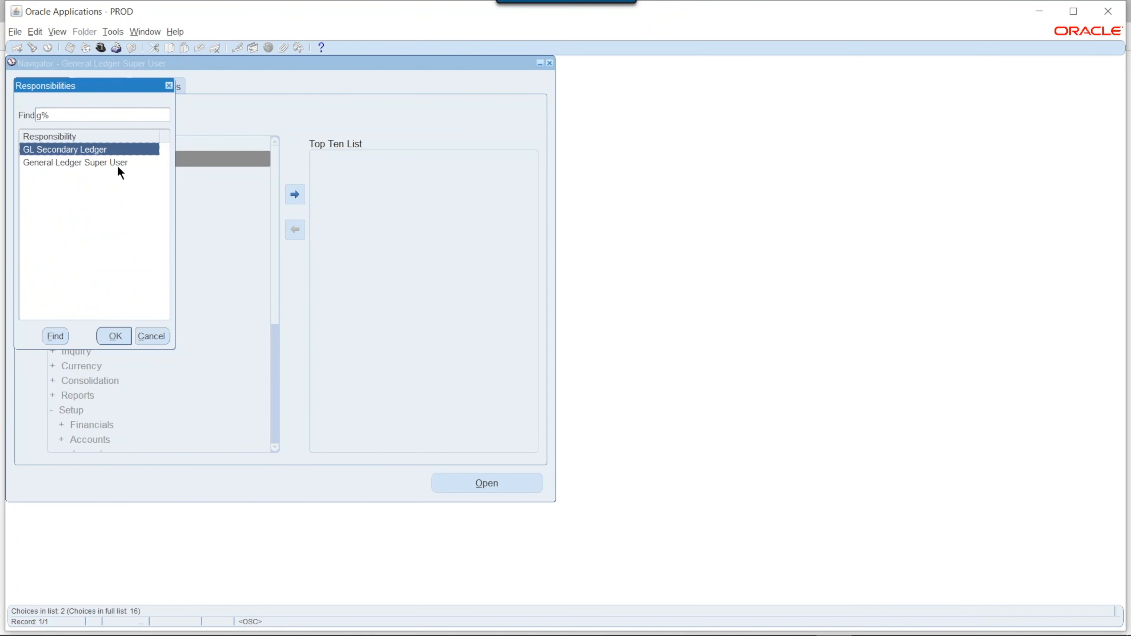
double_click(96, 151)
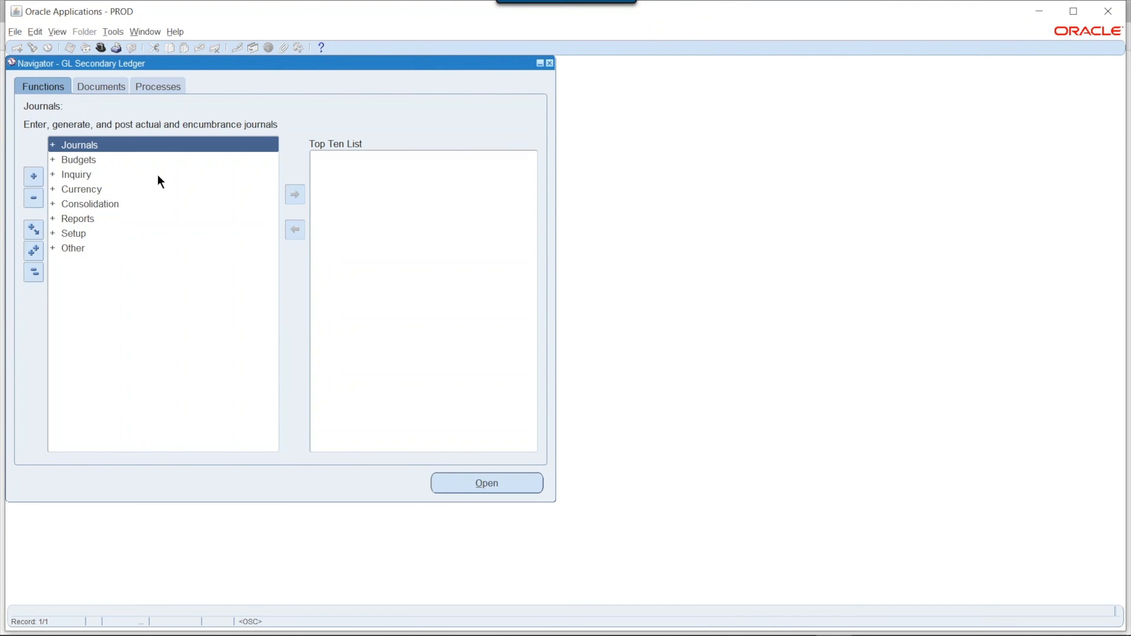
Find all journals in the AUR Secondary Ledger and post the Jan-20 Opening Balance journal
double_click(107, 145)
double_click(121, 161)
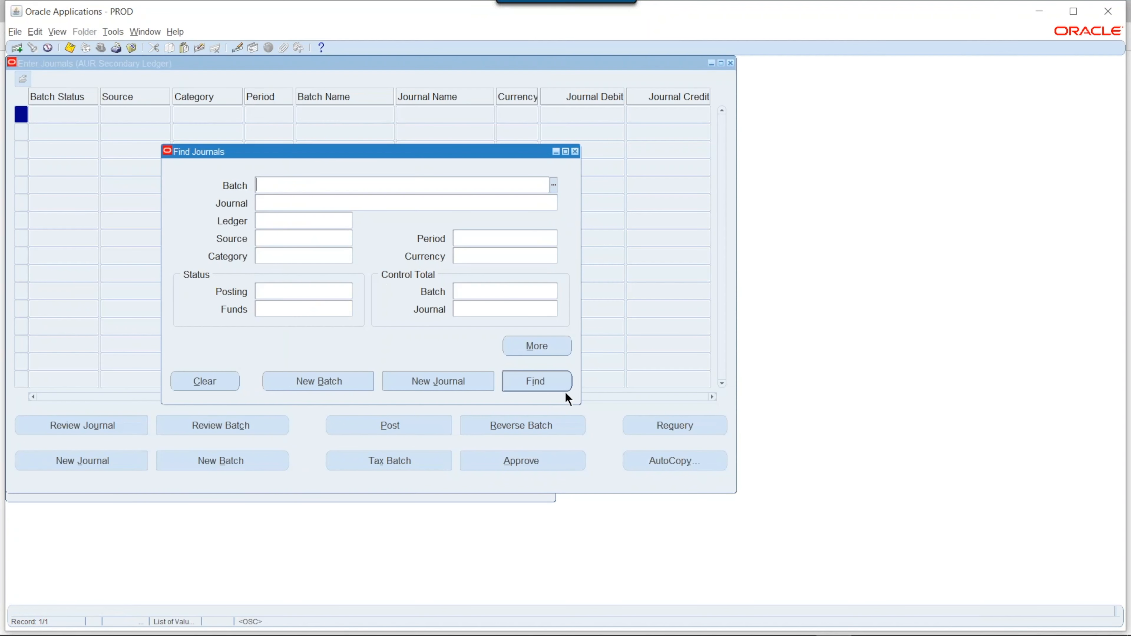
click(536, 382)
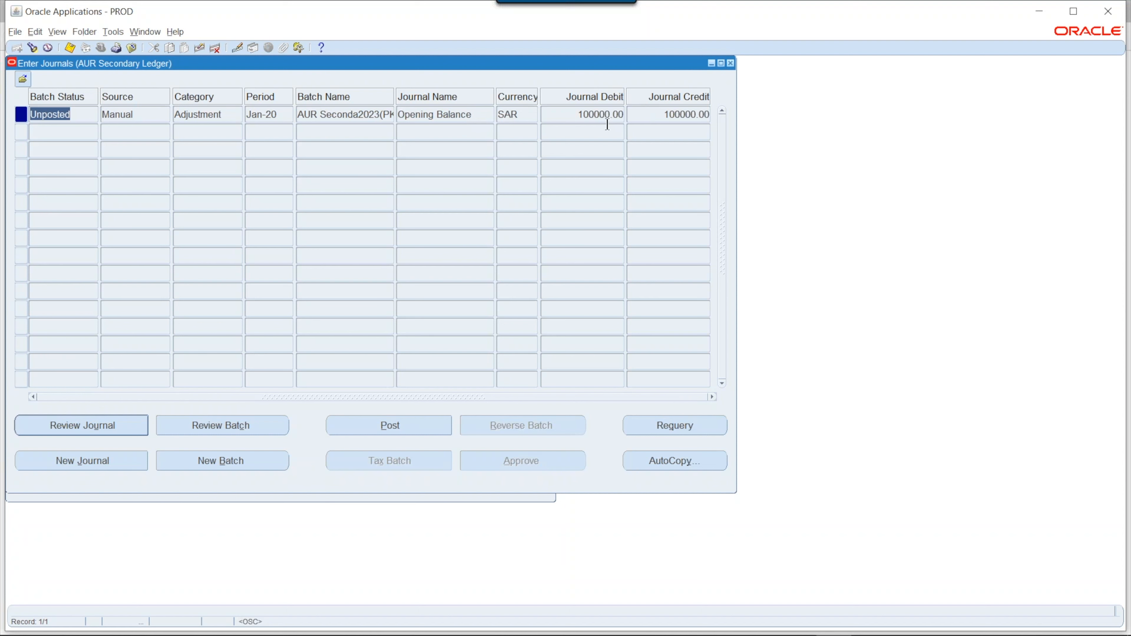
click(589, 114)
click(654, 117)
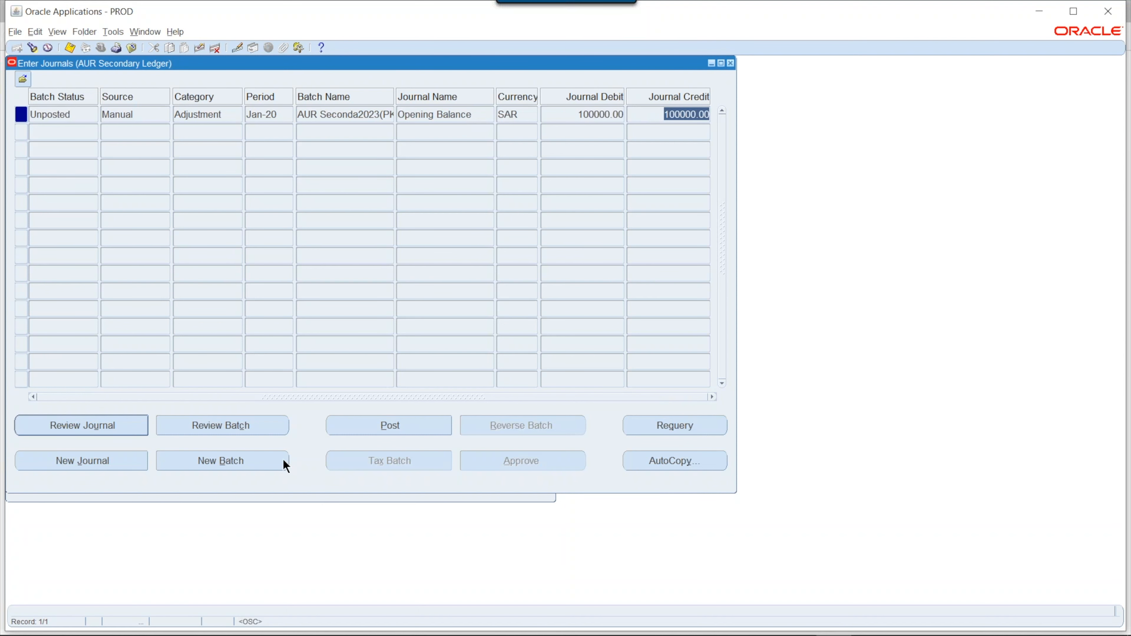
click(406, 427)
click(633, 355)
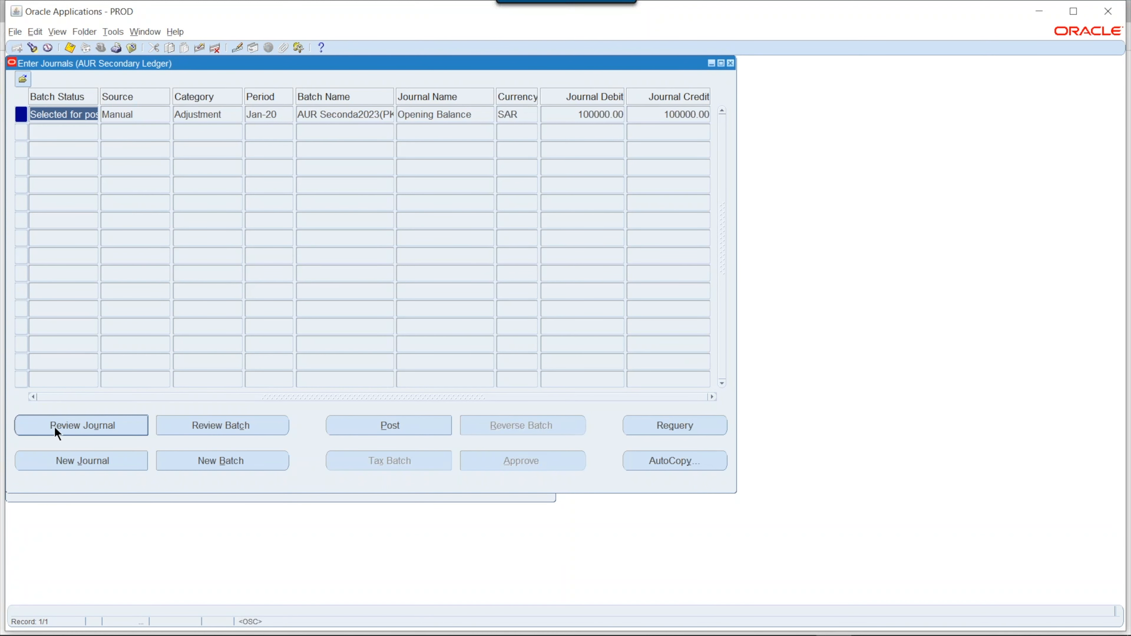
Review the secondary ledger Opening Balance journal's SAR and converted PKR line amounts, and close the journal
click(67, 424)
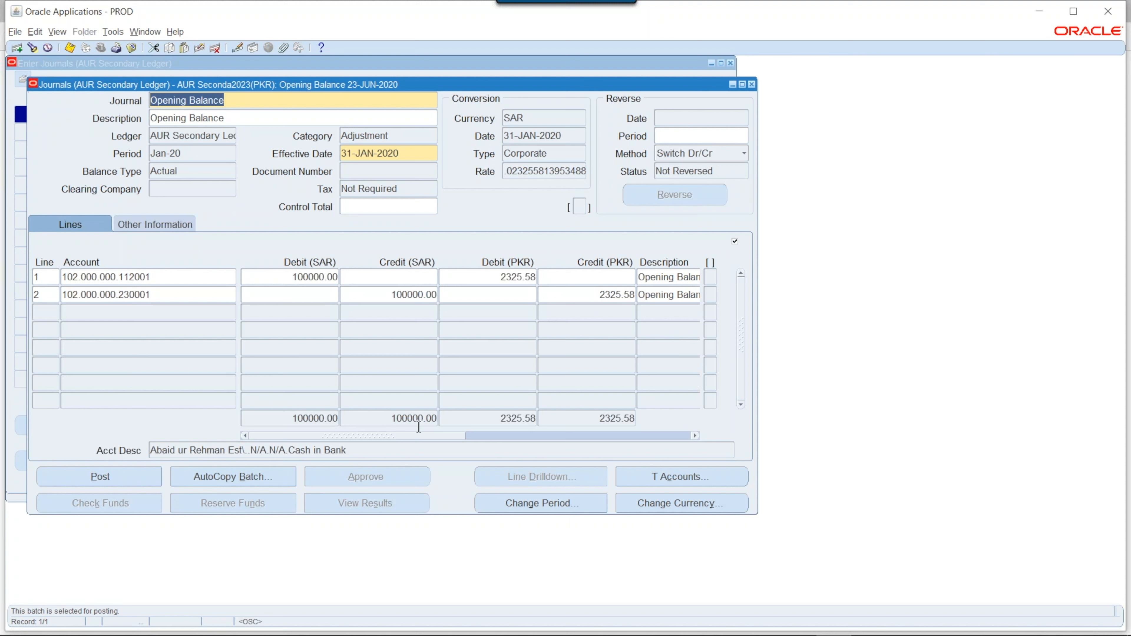
click(415, 437)
click(676, 436)
click(490, 280)
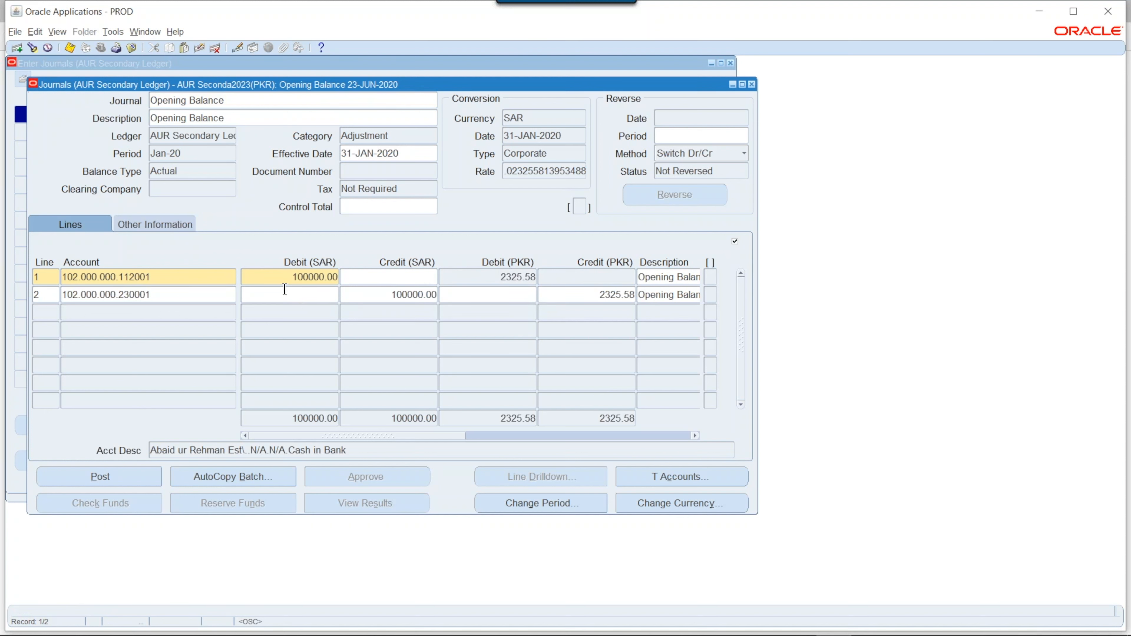
double_click(304, 277)
double_click(494, 278)
click(752, 85)
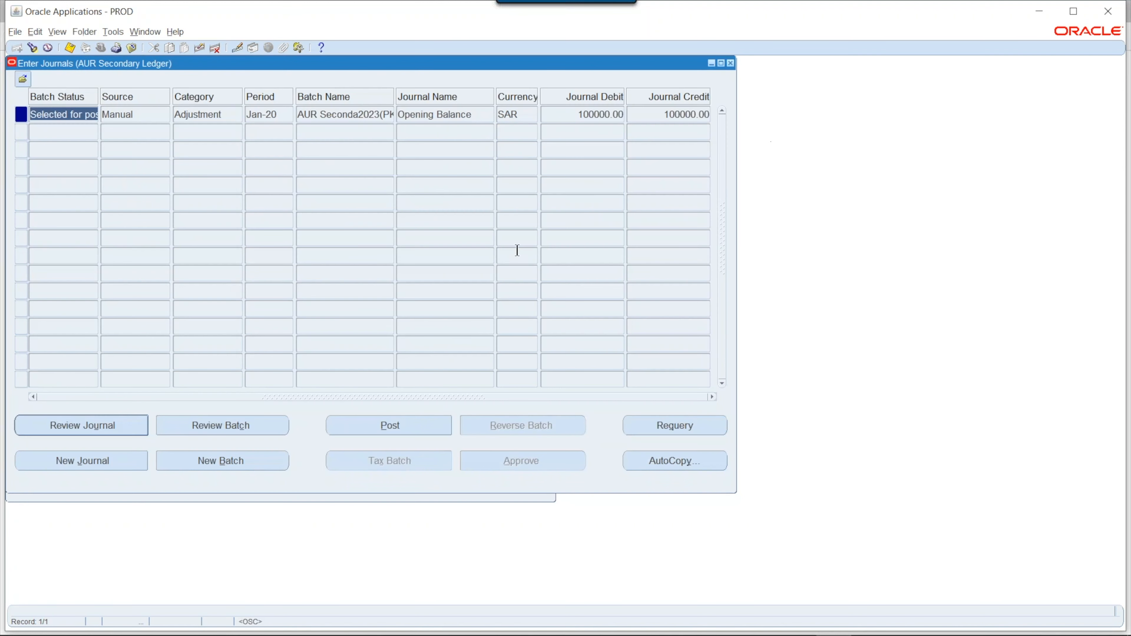
Reopen journal entry for the secondary ledger and find all journals again to check the batch's posting status
click(133, 47)
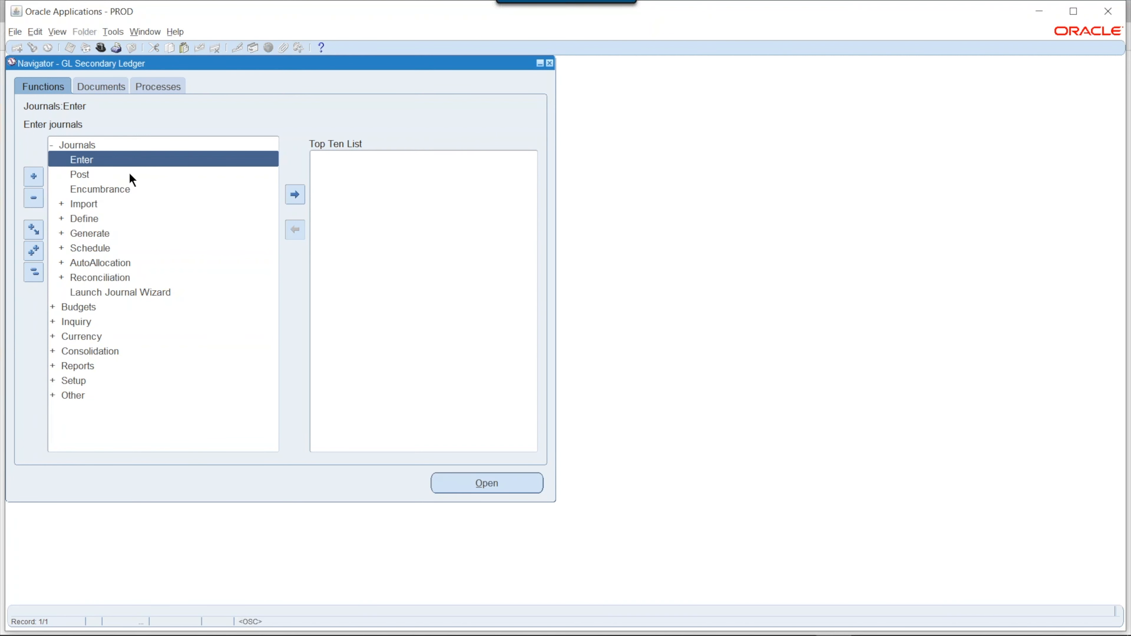
double_click(138, 158)
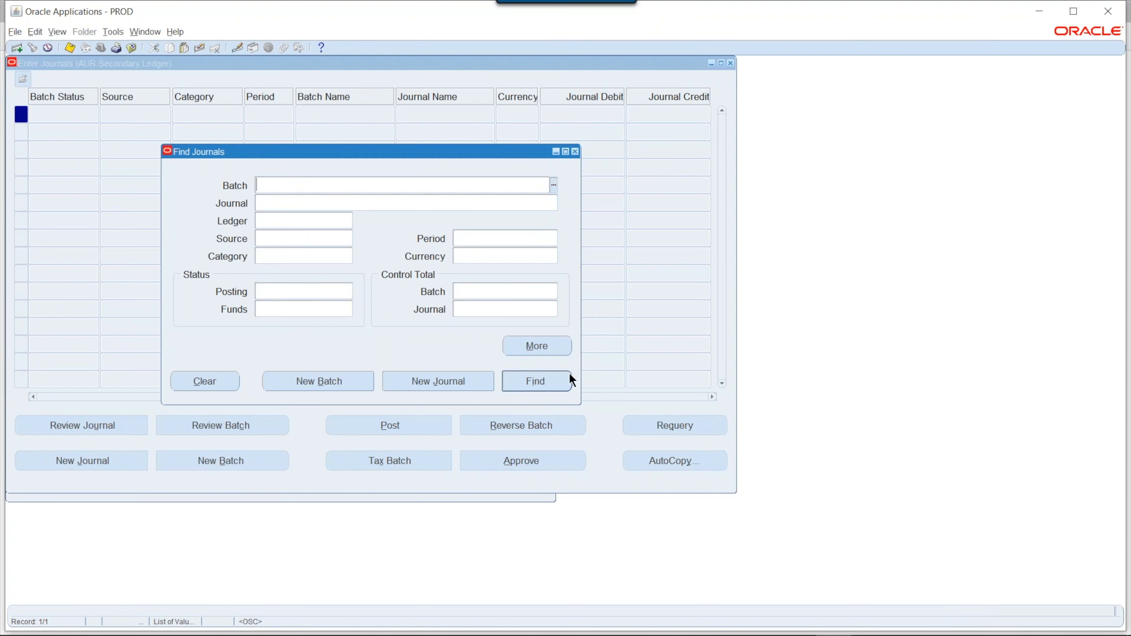
click(568, 379)
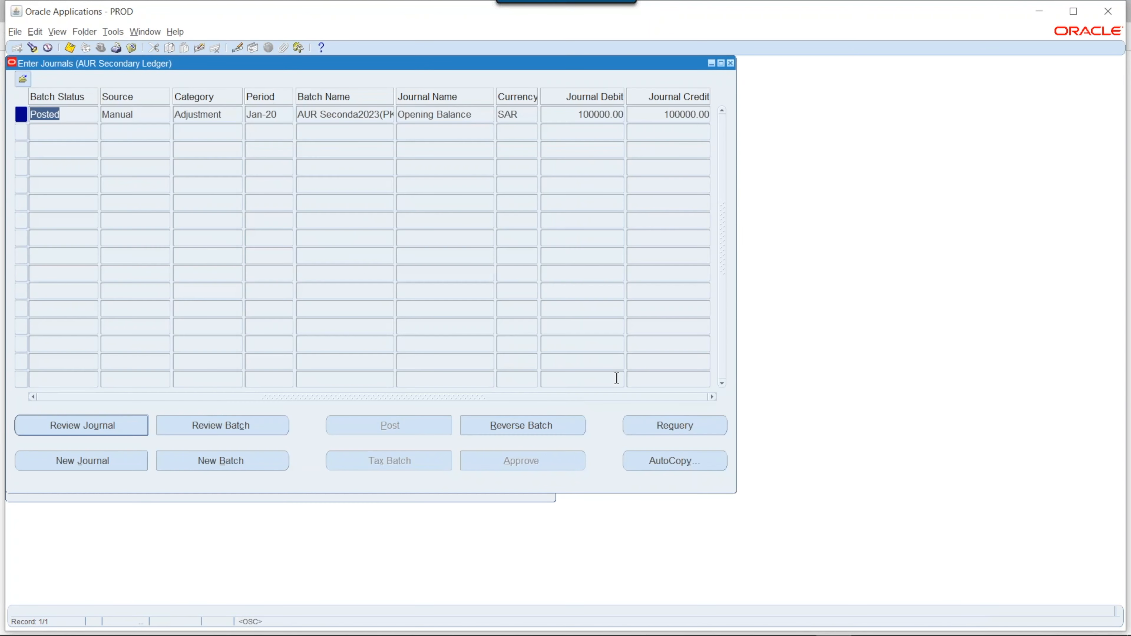
Leave the secondary ledger journals and switch to the General Ledger Super User responsibility
click(131, 48)
click(101, 48)
text(g%)
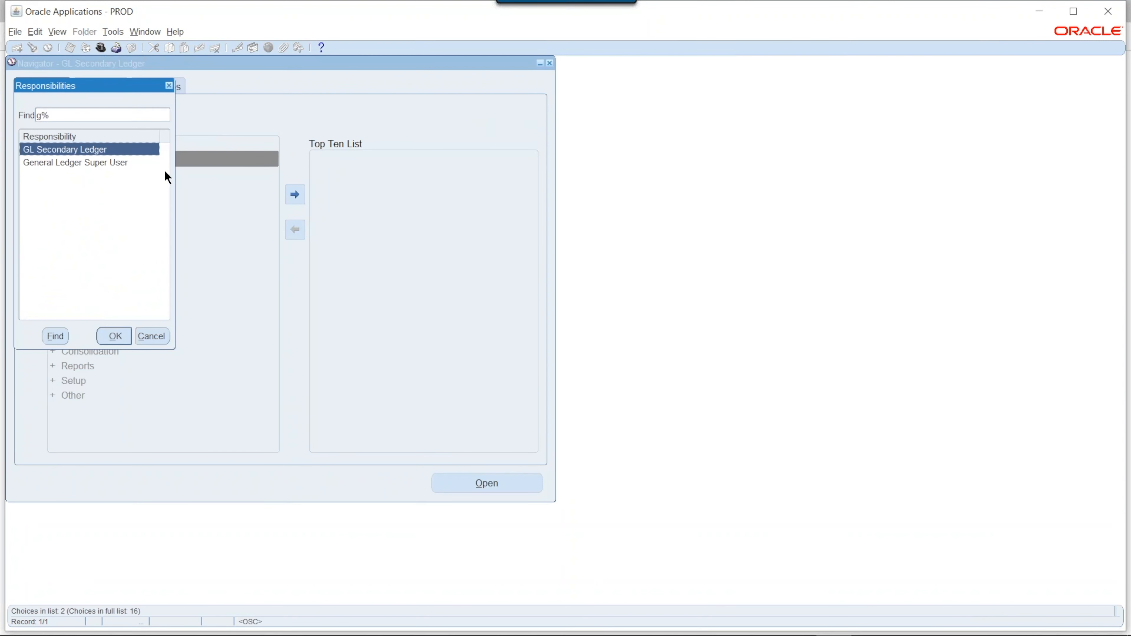
double_click(115, 163)
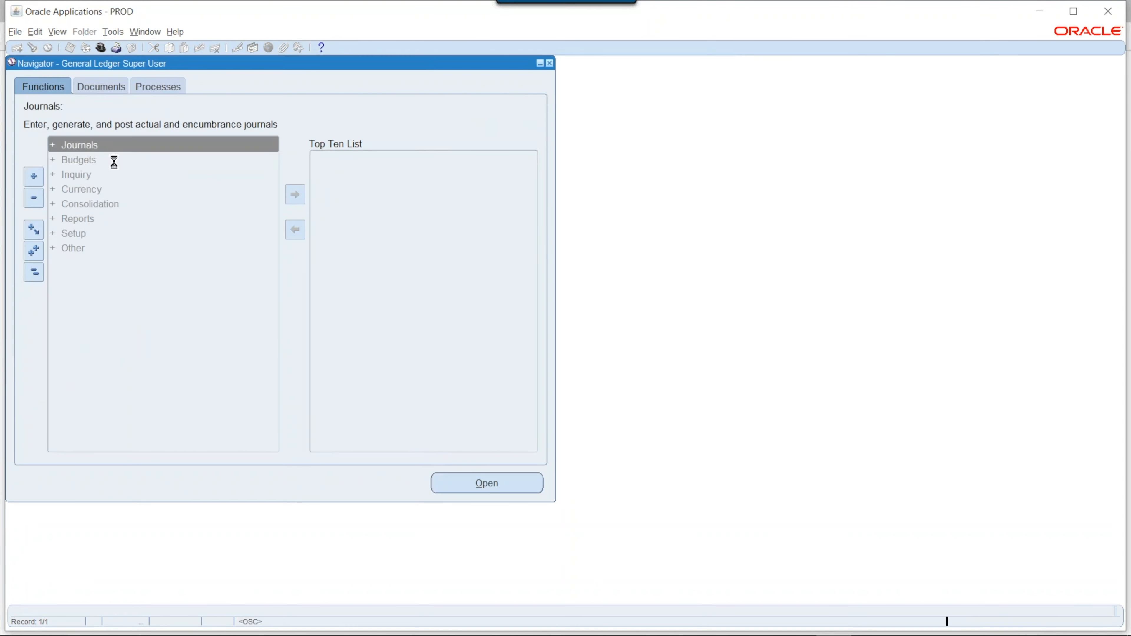
Find all journals in the AUR Primary Ledger and open the Opening Balance journal for review
double_click(117, 146)
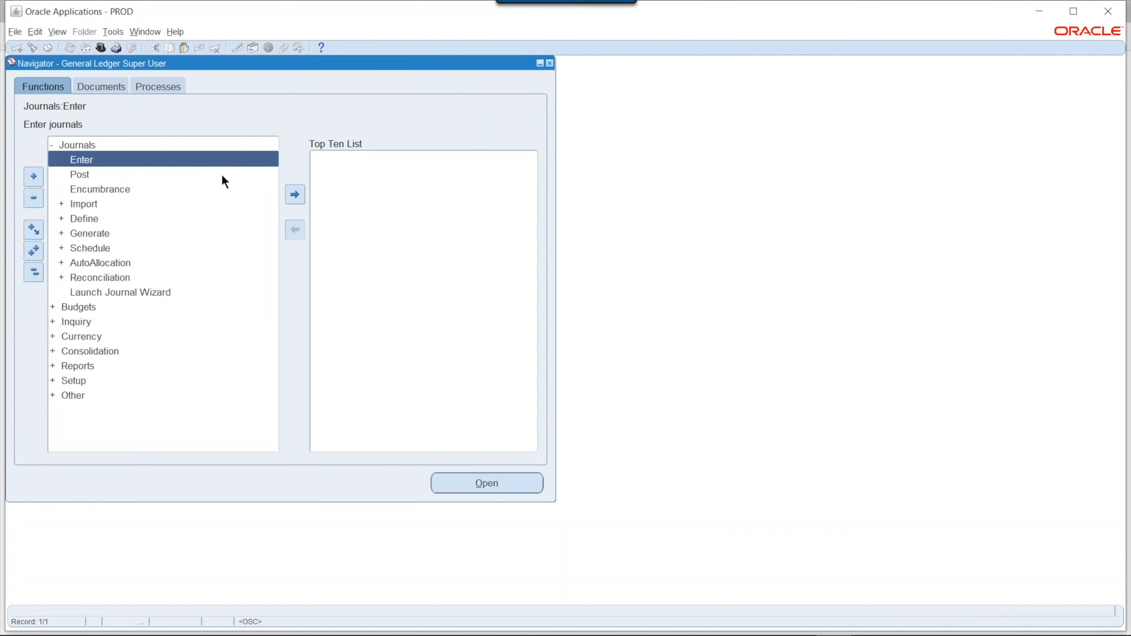
double_click(119, 158)
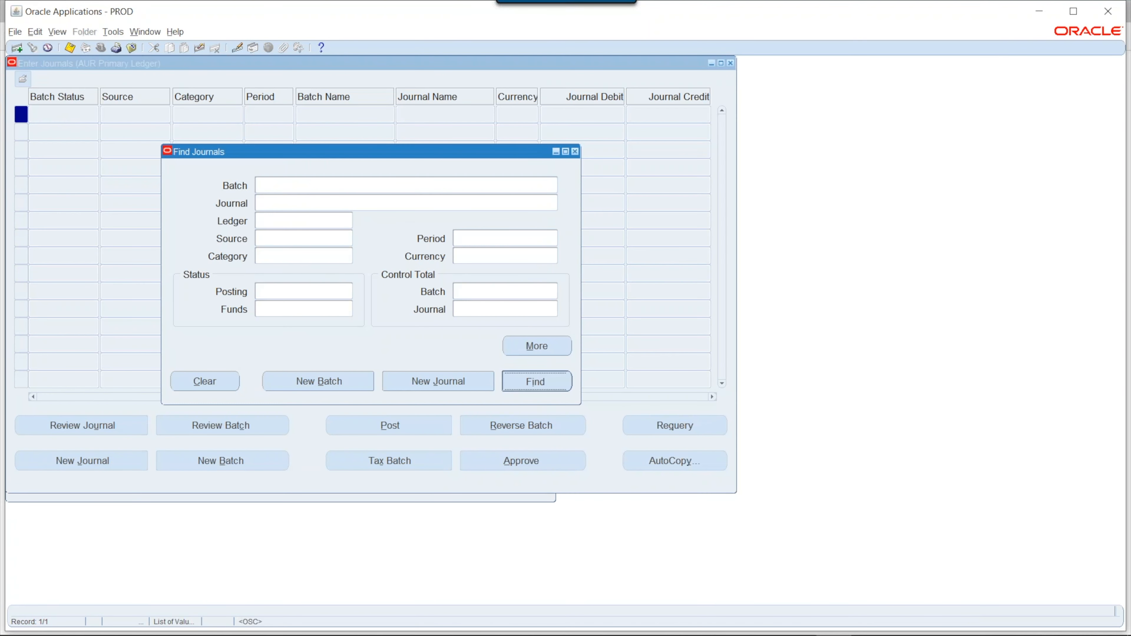
click(533, 379)
click(127, 429)
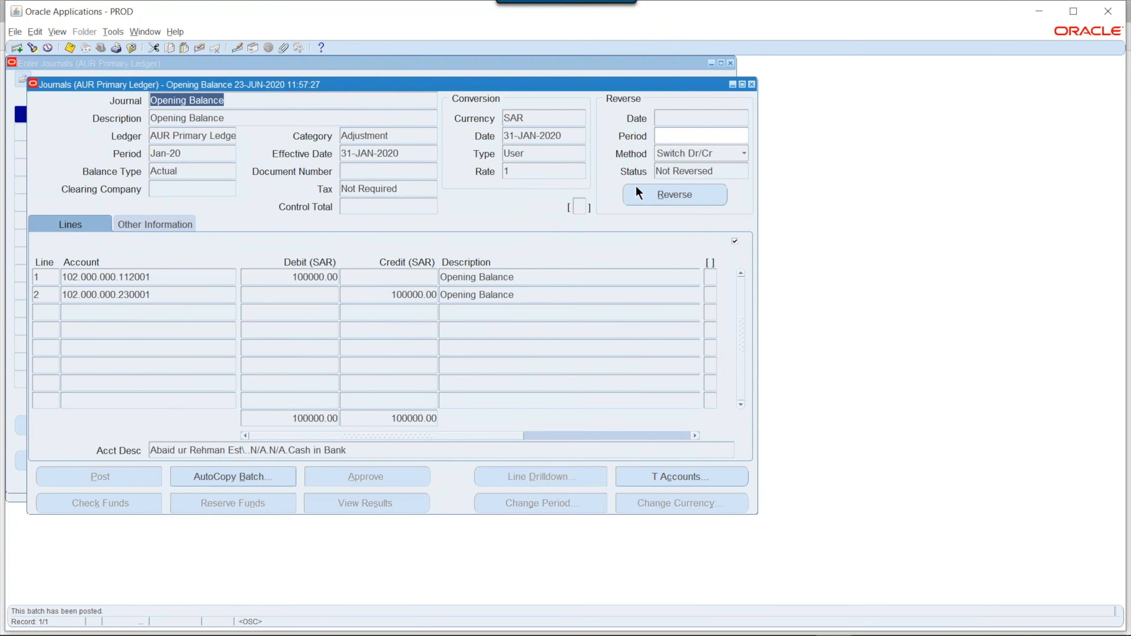
Reverse the primary ledger Opening Balance journal into period Jan-20, accept the automatic save, and close the journal
click(677, 134)
text(Jan-20)
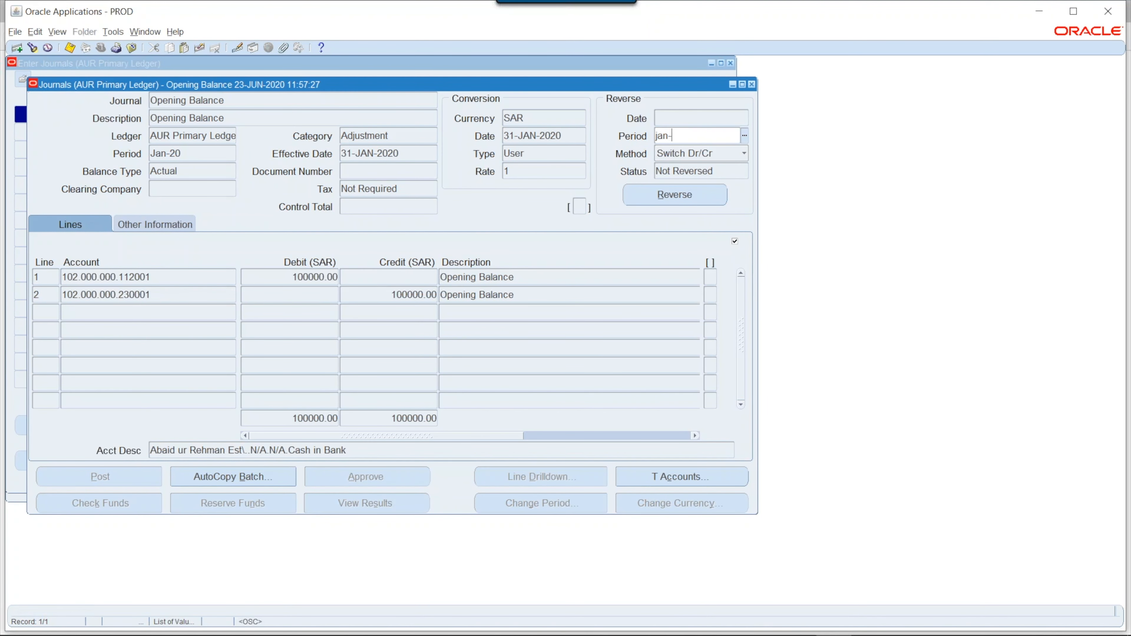
key(Tab)
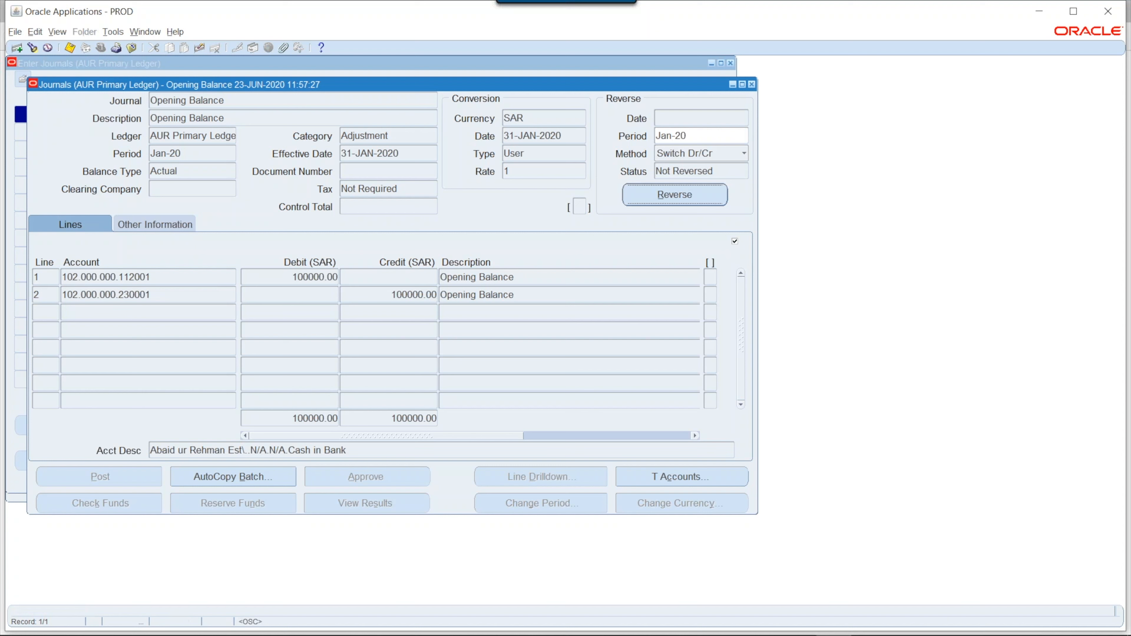
click(667, 199)
click(640, 359)
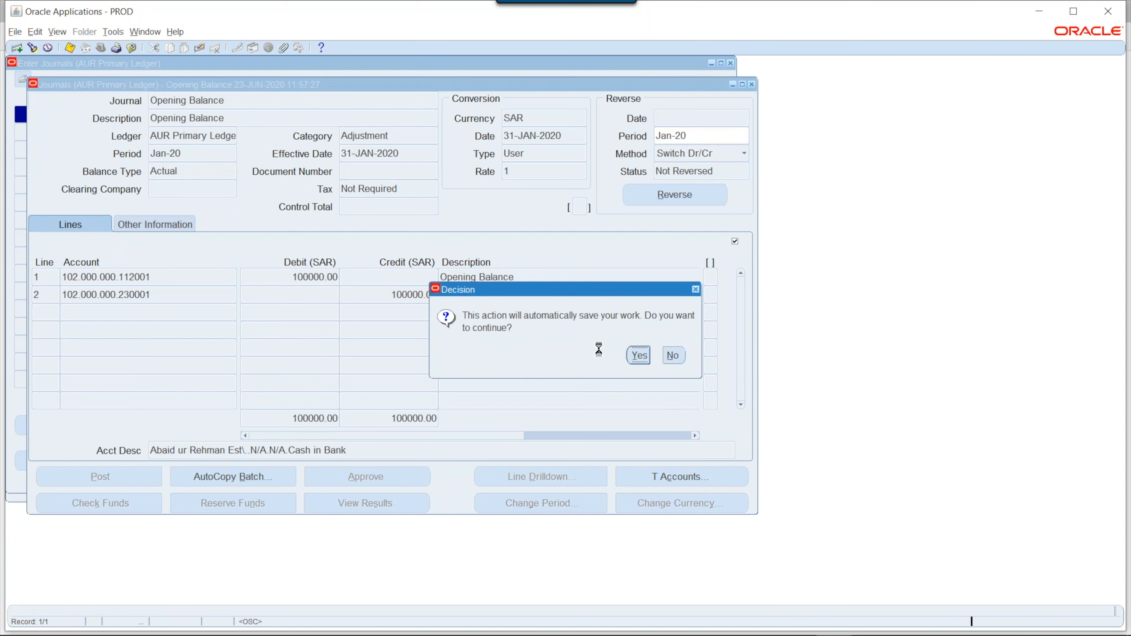
click(674, 361)
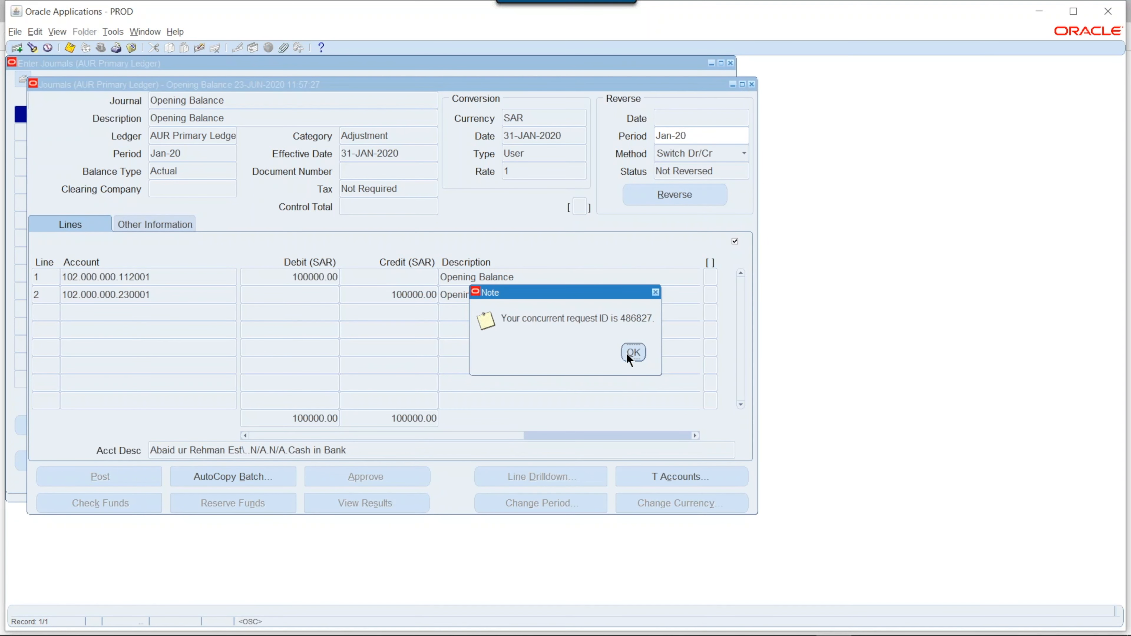
click(628, 355)
click(752, 84)
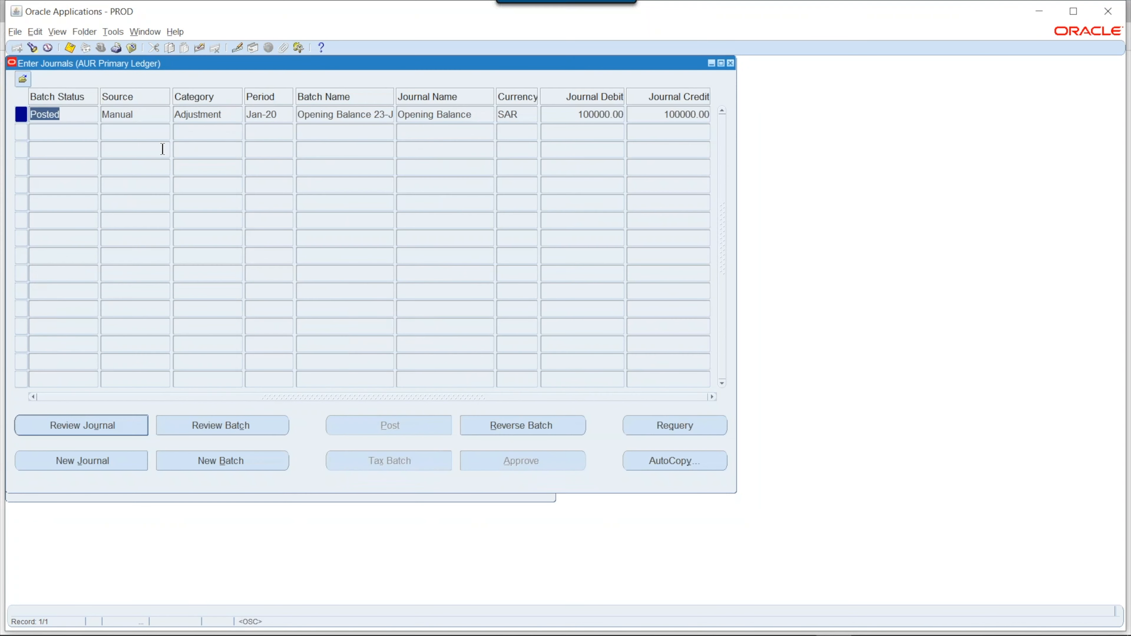
Search the AUR Primary Ledger for all journal batches available for posting
click(137, 50)
double_click(113, 178)
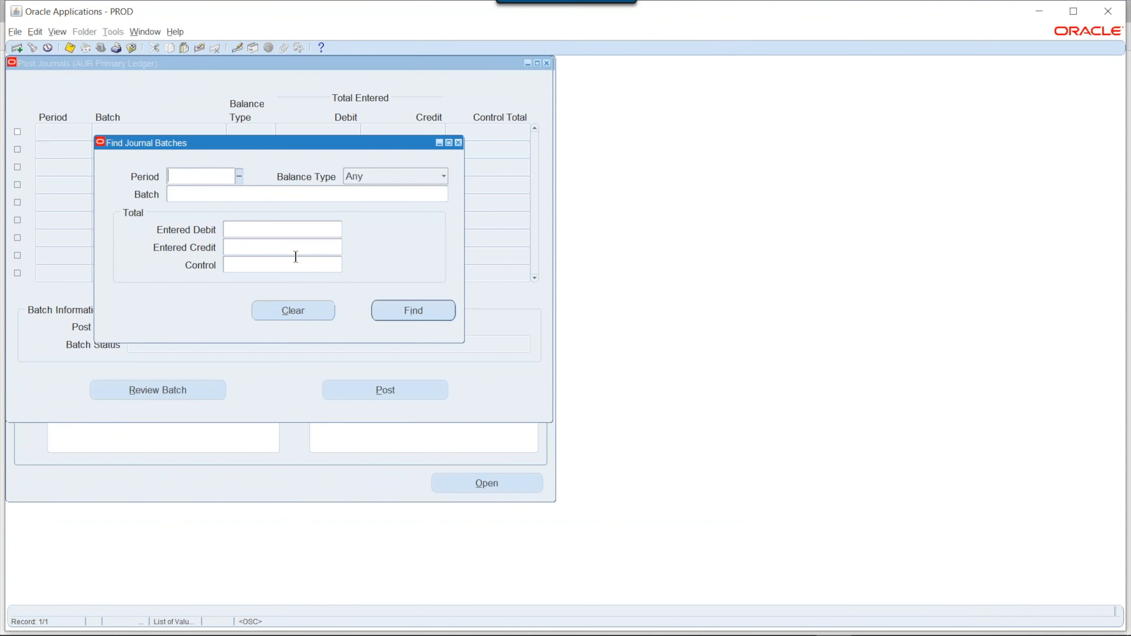
click(435, 318)
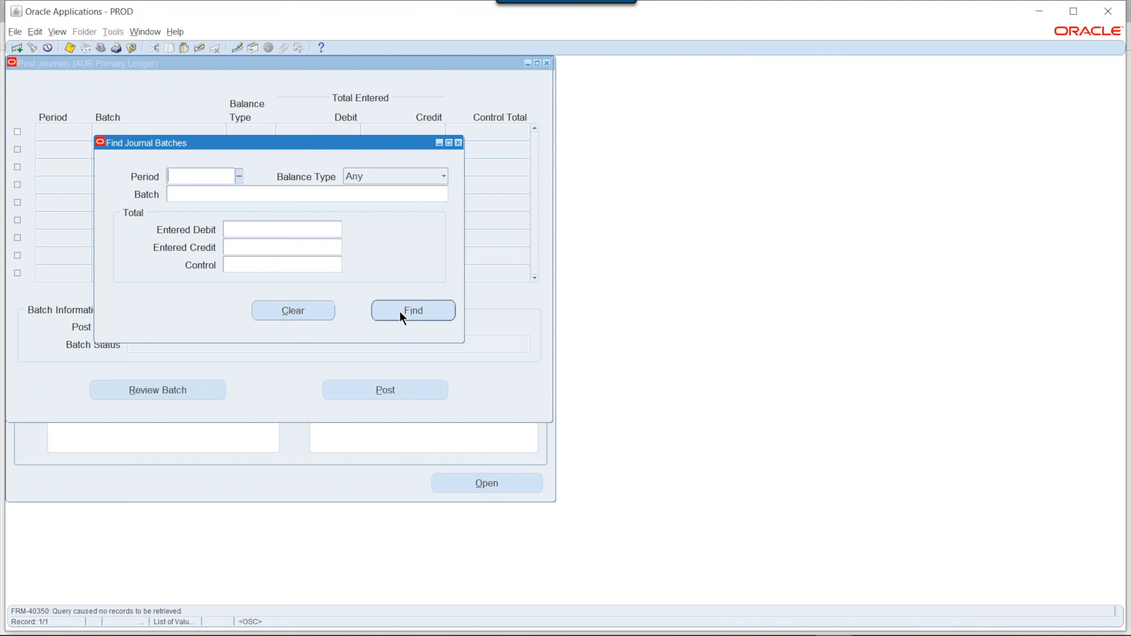
Return to journal entry and find all AUR Primary Ledger journals to look for the reversal batch
click(132, 48)
double_click(96, 160)
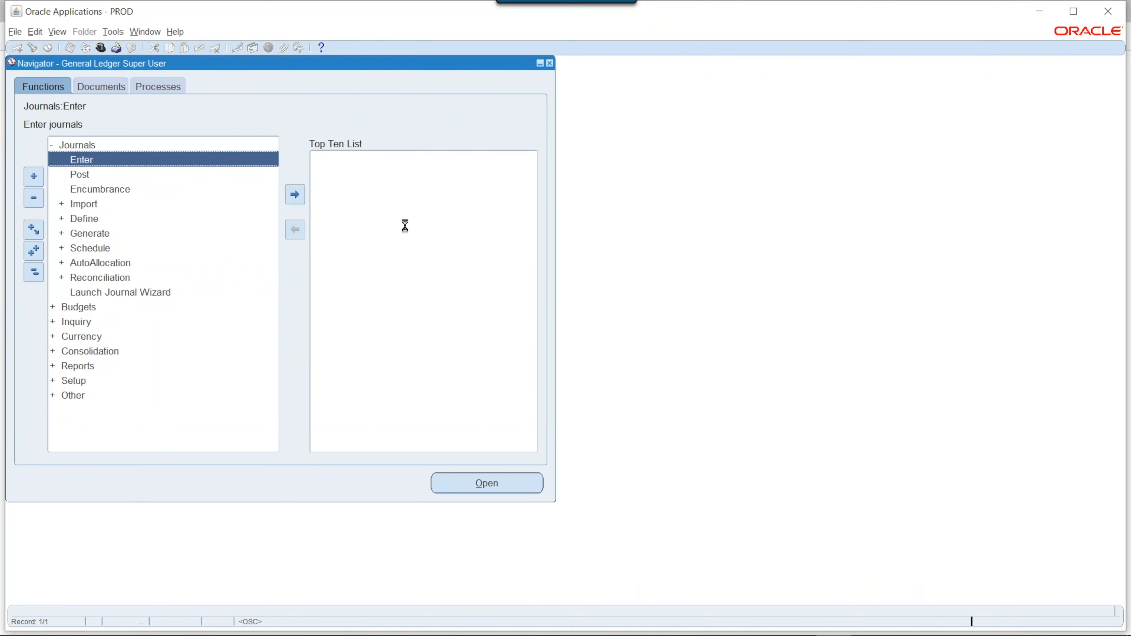
click(529, 380)
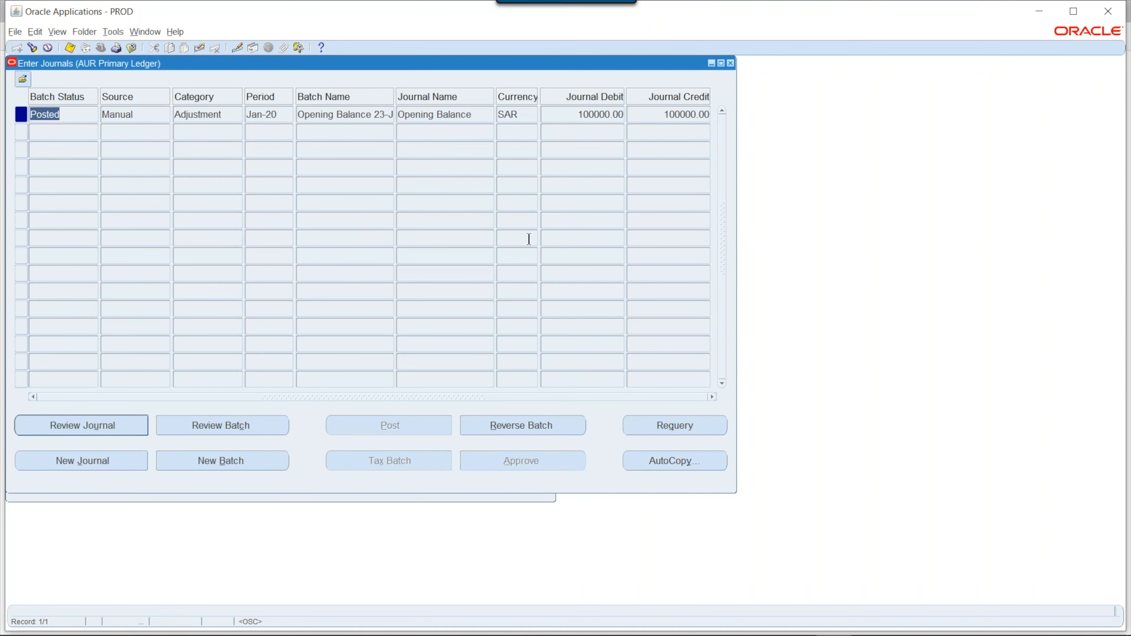
List all submitted requests, refresh the Reverse Journals request's status, and return to the AUR Primary Ledger journals
click(56, 31)
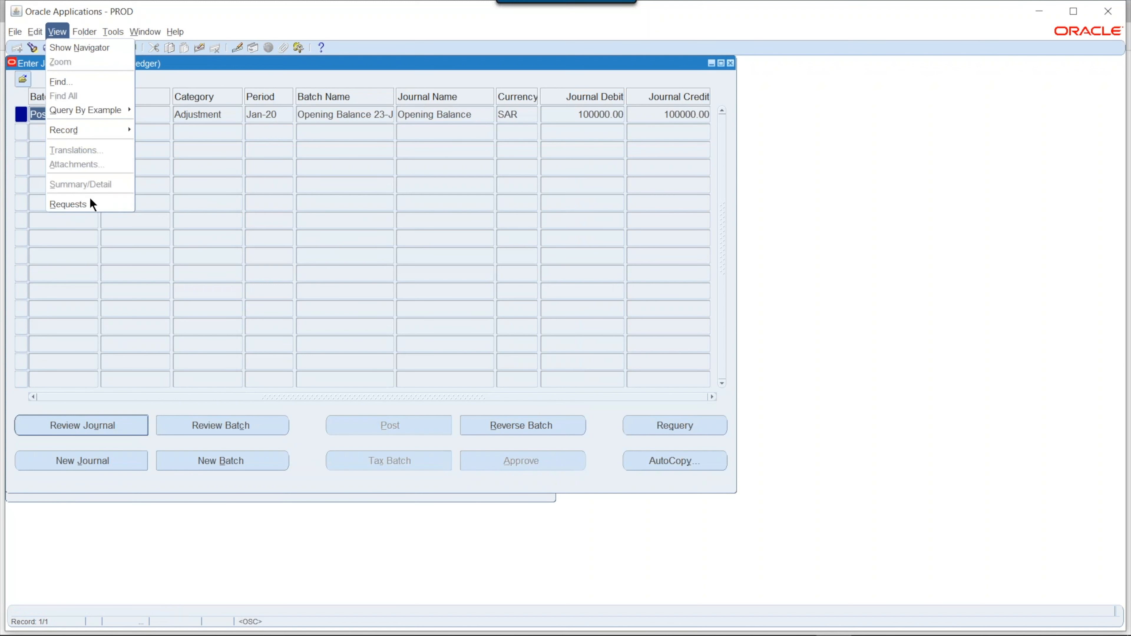
click(71, 204)
click(456, 413)
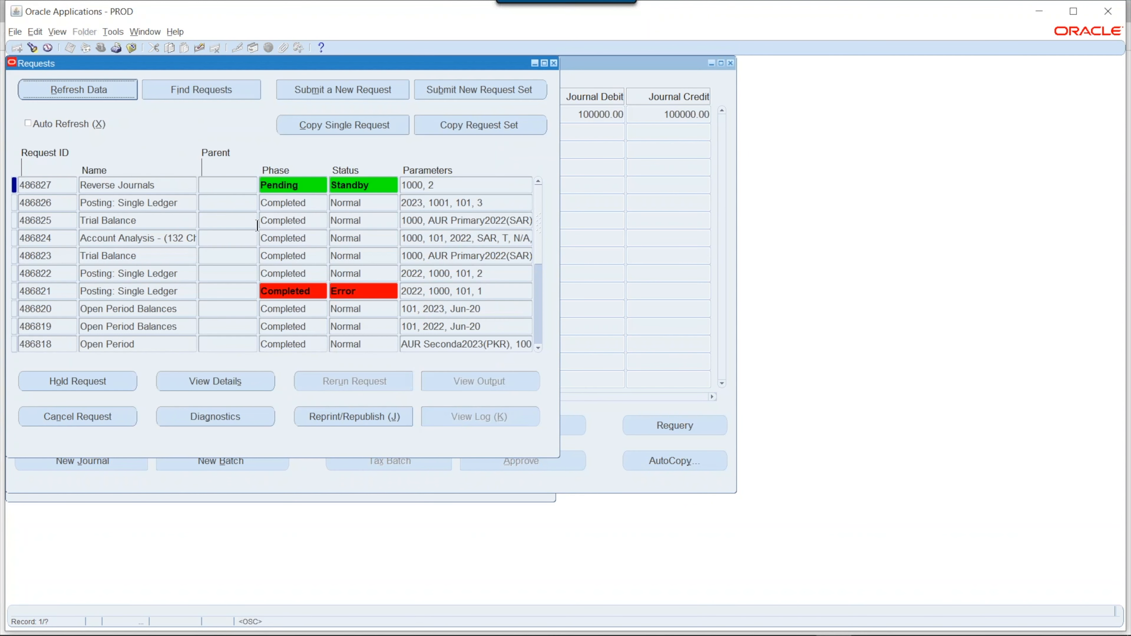
click(122, 184)
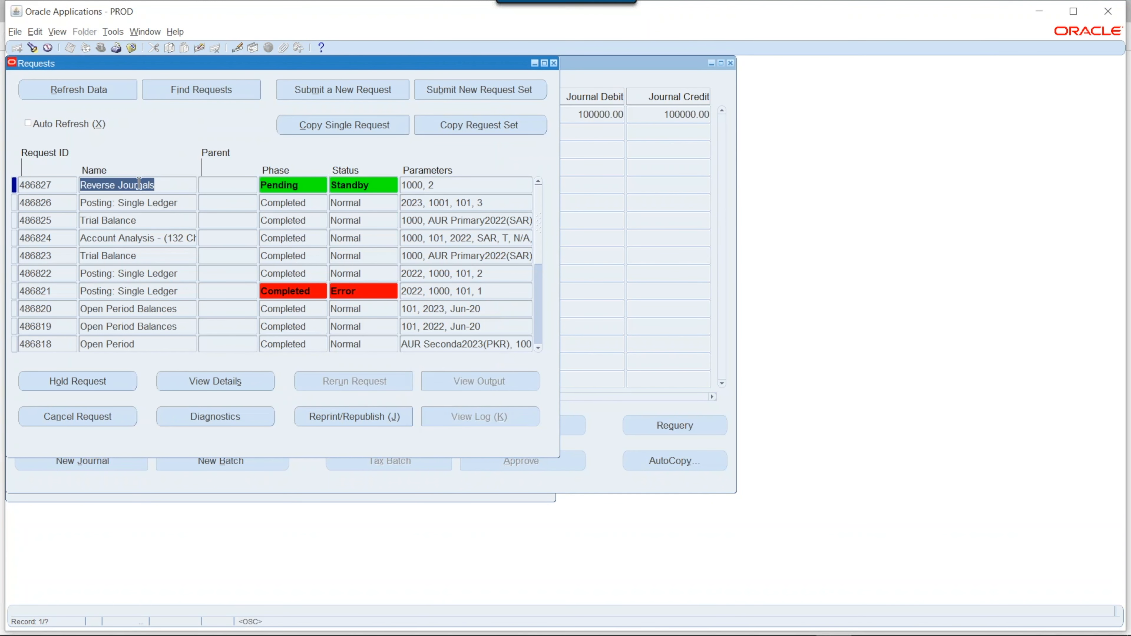
click(82, 93)
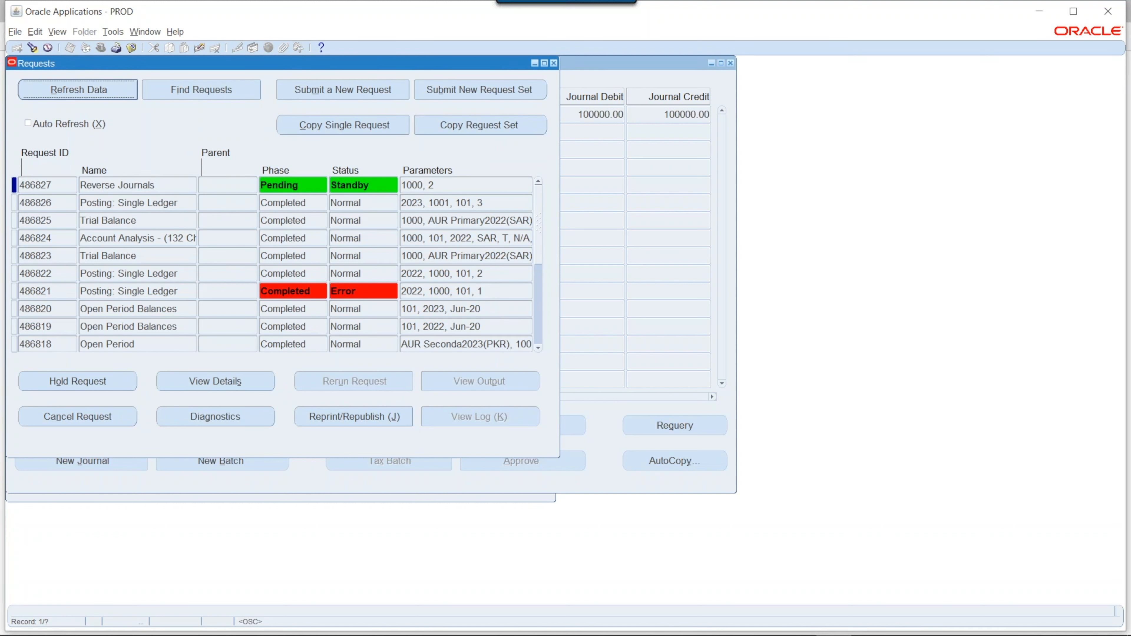
click(120, 94)
click(132, 48)
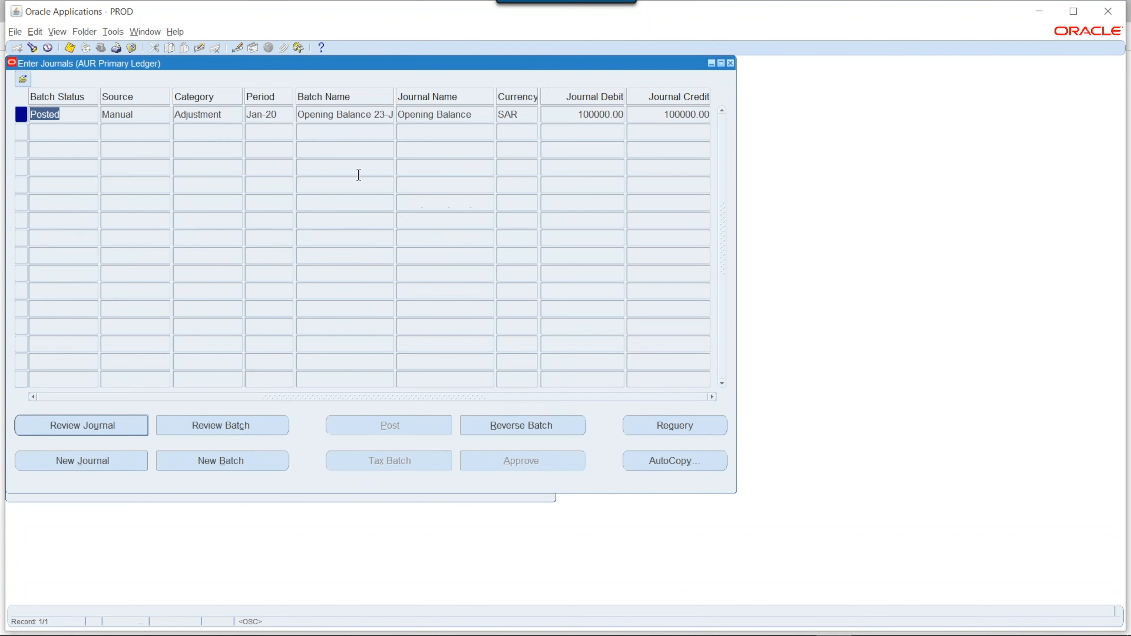
Requery the AUR Primary Ledger journals, post the unposted reversal of the Opening Balance batch, and acknowledge the request note
click(663, 432)
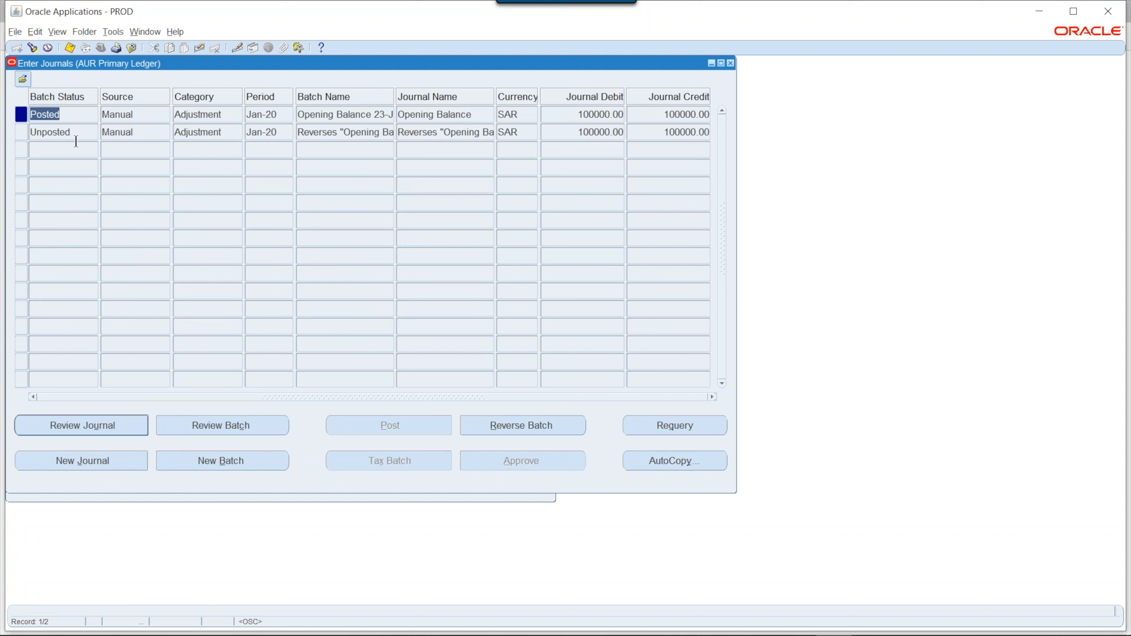
click(68, 133)
click(392, 429)
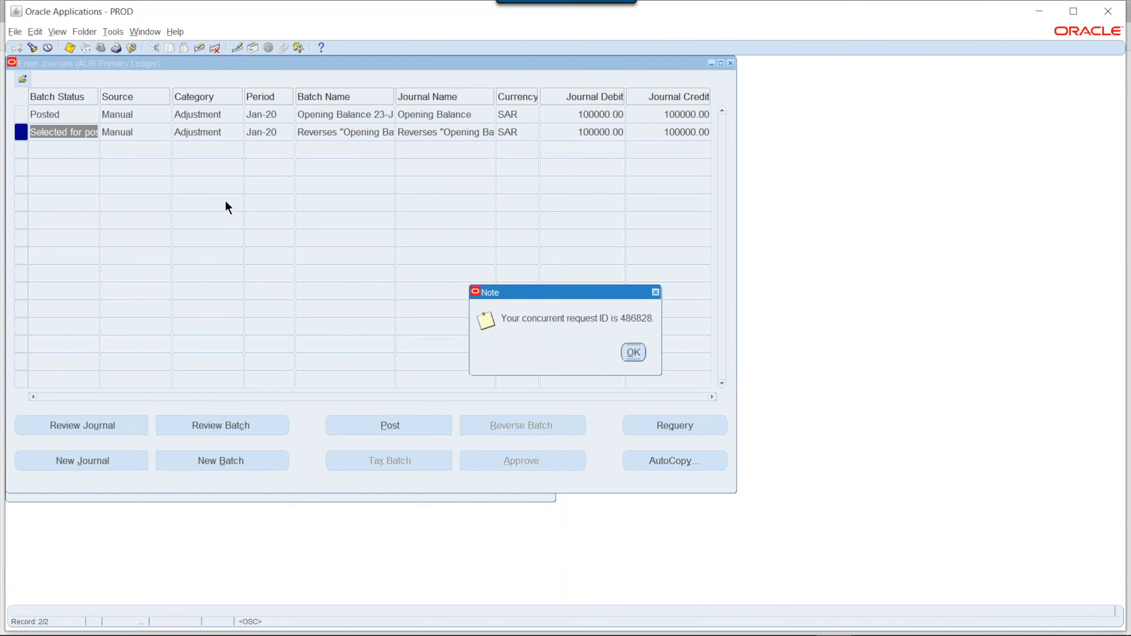
click(632, 352)
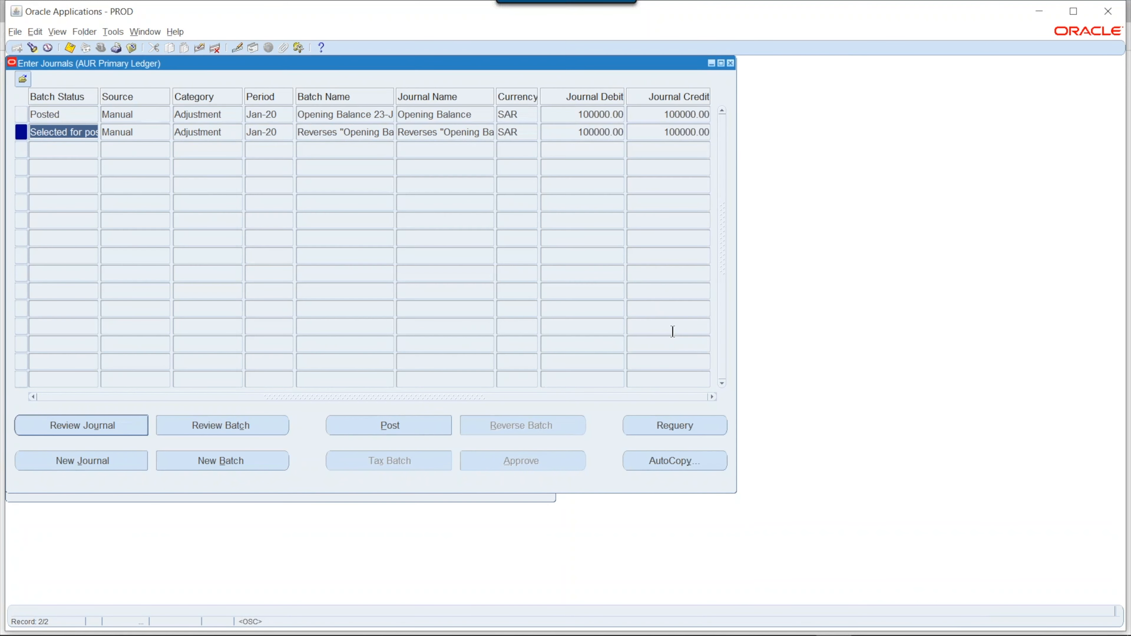
Requery the journals for the reversal batch's posting status, and check its posting request in the list of all requests
click(673, 425)
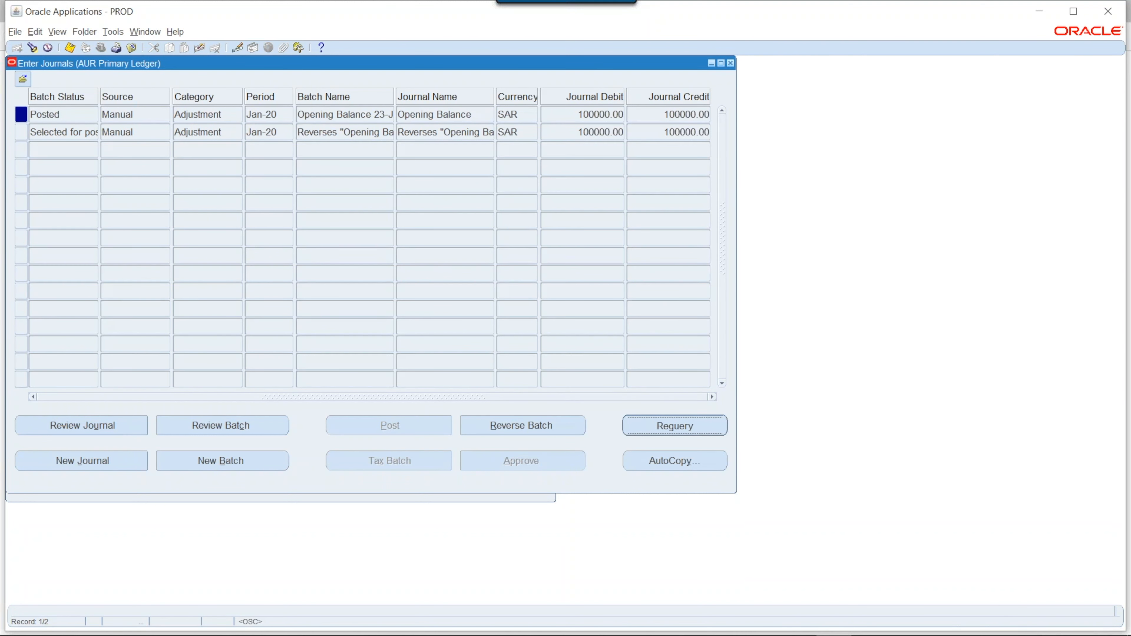
click(77, 132)
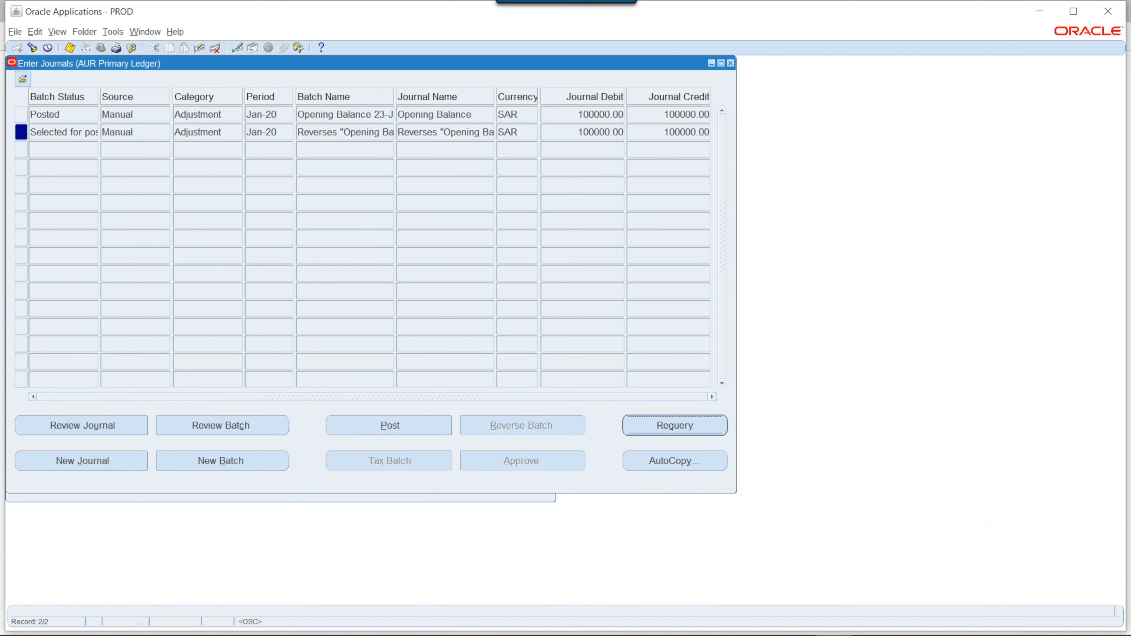
click(661, 429)
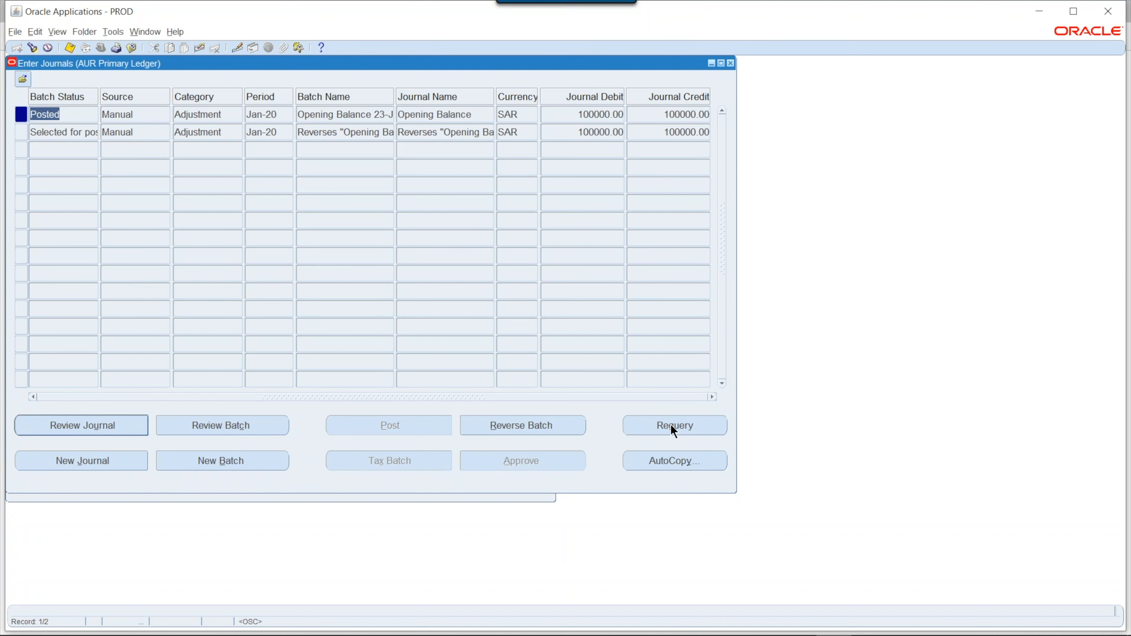
click(132, 48)
click(57, 32)
click(117, 208)
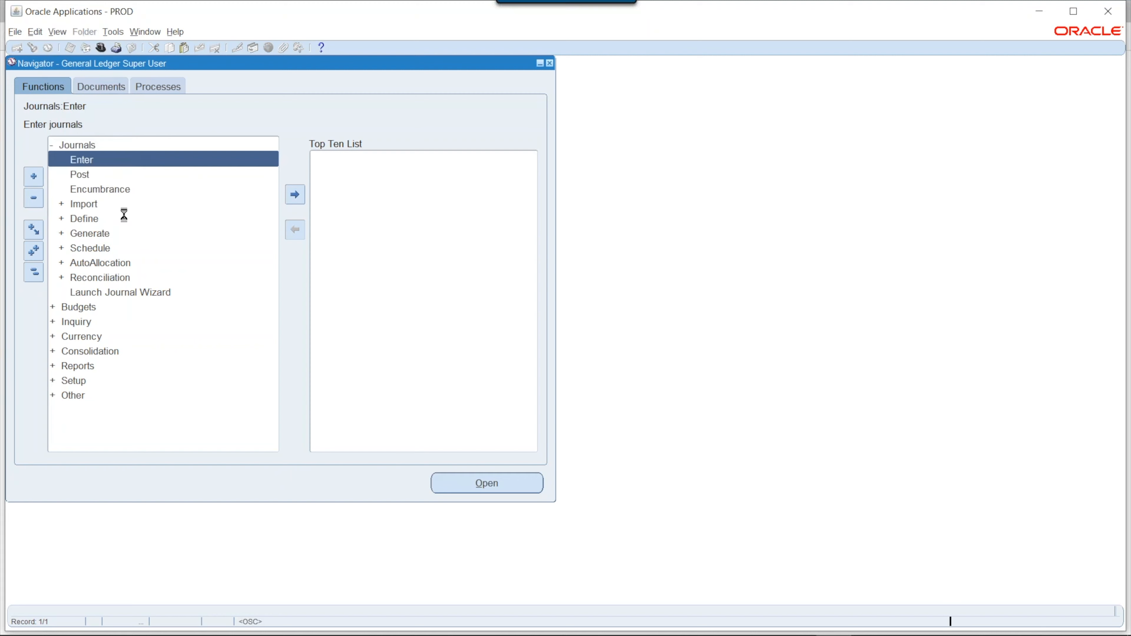
click(458, 408)
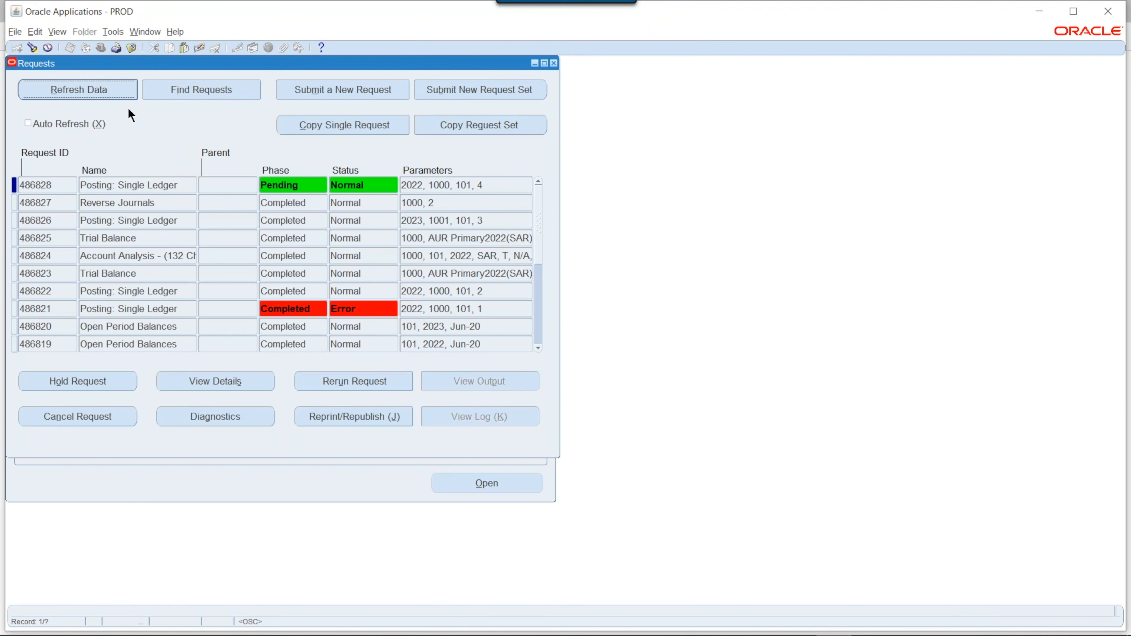
click(132, 47)
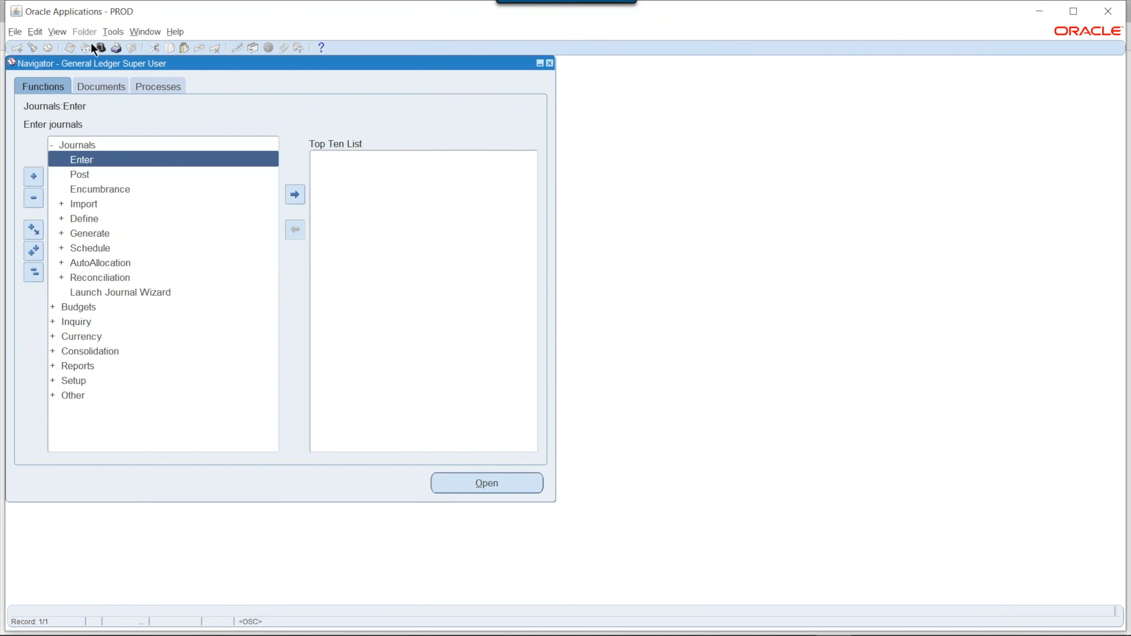
Switch to the GL Secondary Ledger responsibility and check the Post Journals form for AUR Secondary Ledger batches
click(108, 46)
text(g%)
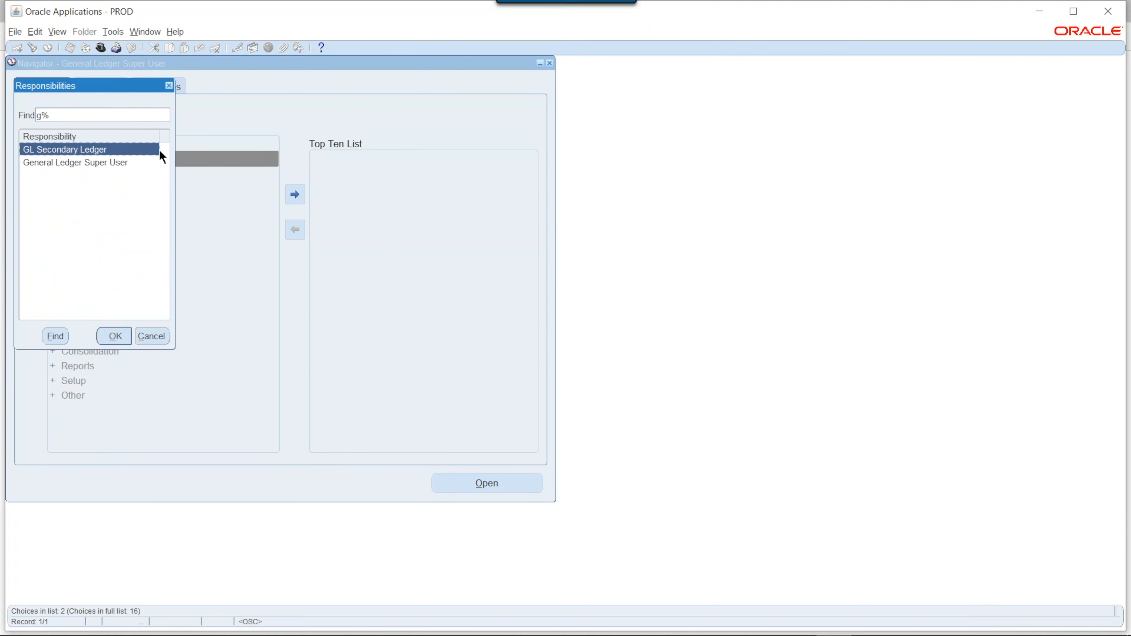
double_click(123, 151)
double_click(116, 147)
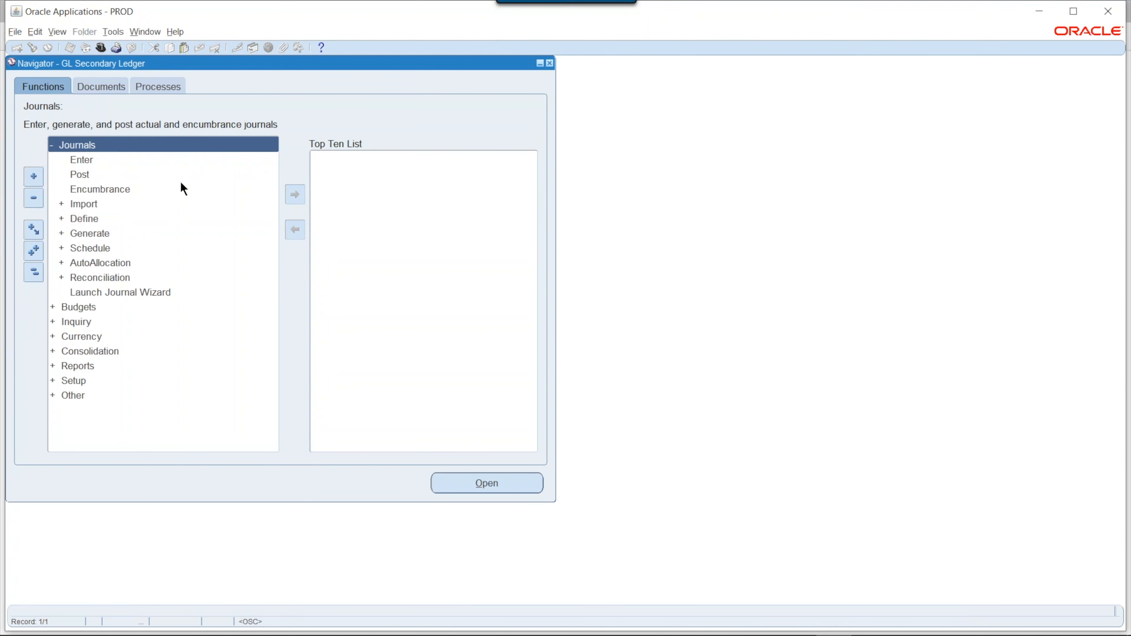
click(127, 176)
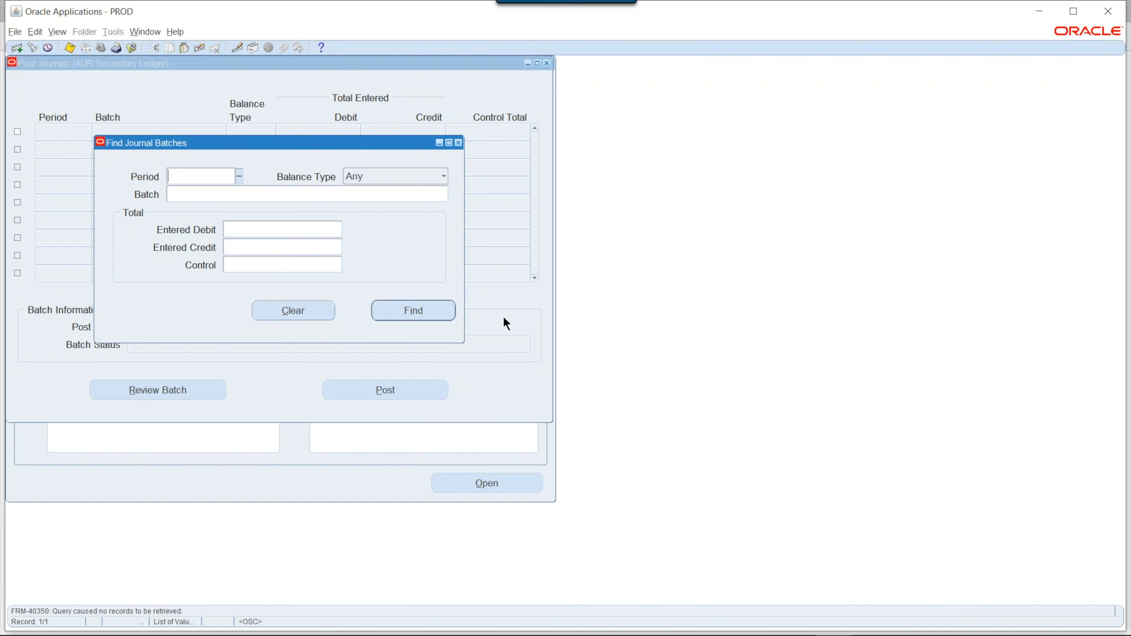
click(459, 143)
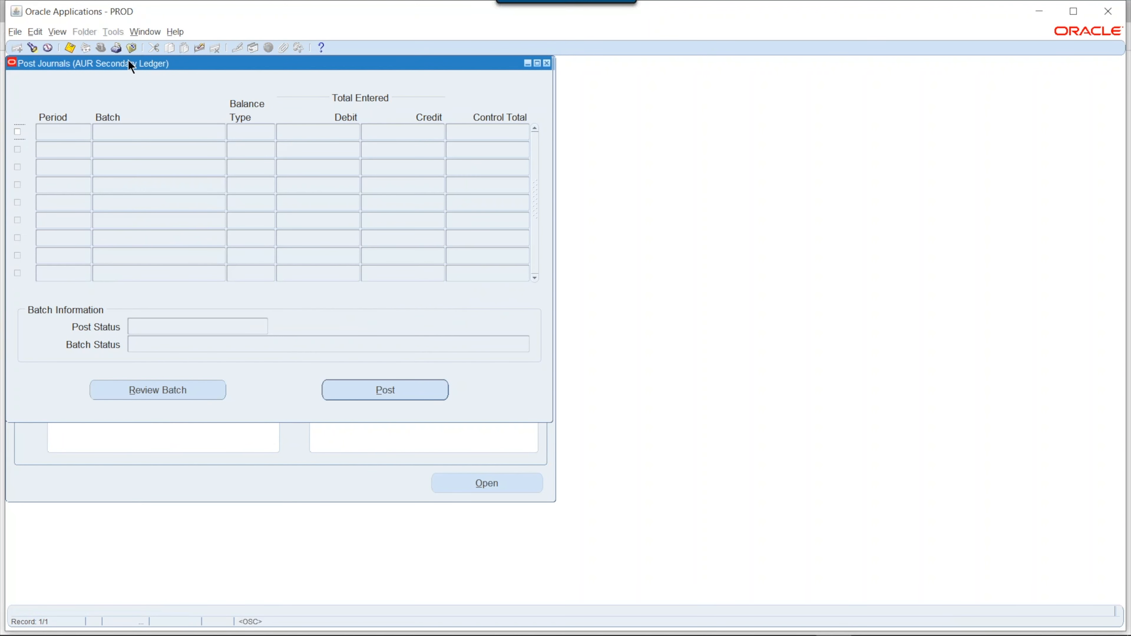
click(133, 49)
Find all journals in the AUR Secondary Ledger, and check the status of all submitted requests
double_click(108, 161)
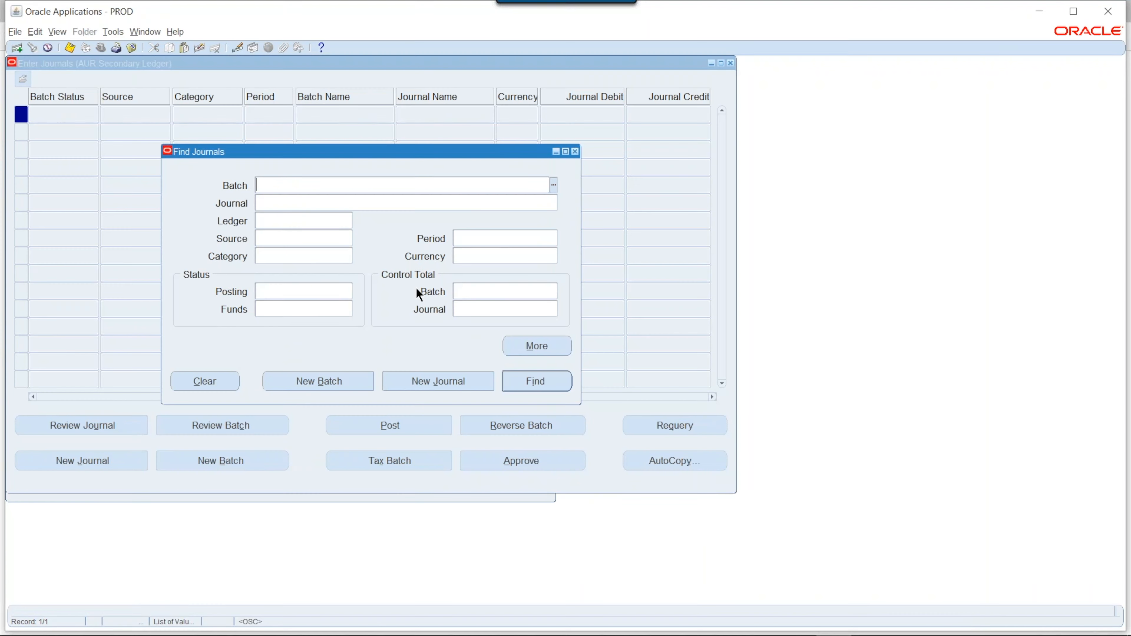
click(549, 381)
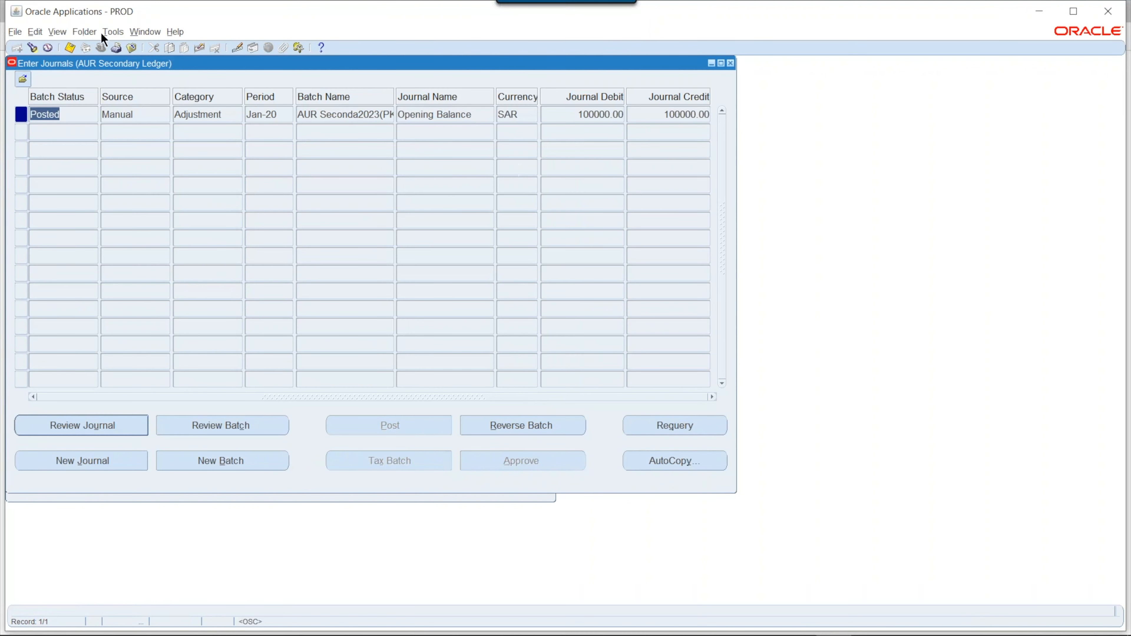
click(57, 31)
click(80, 202)
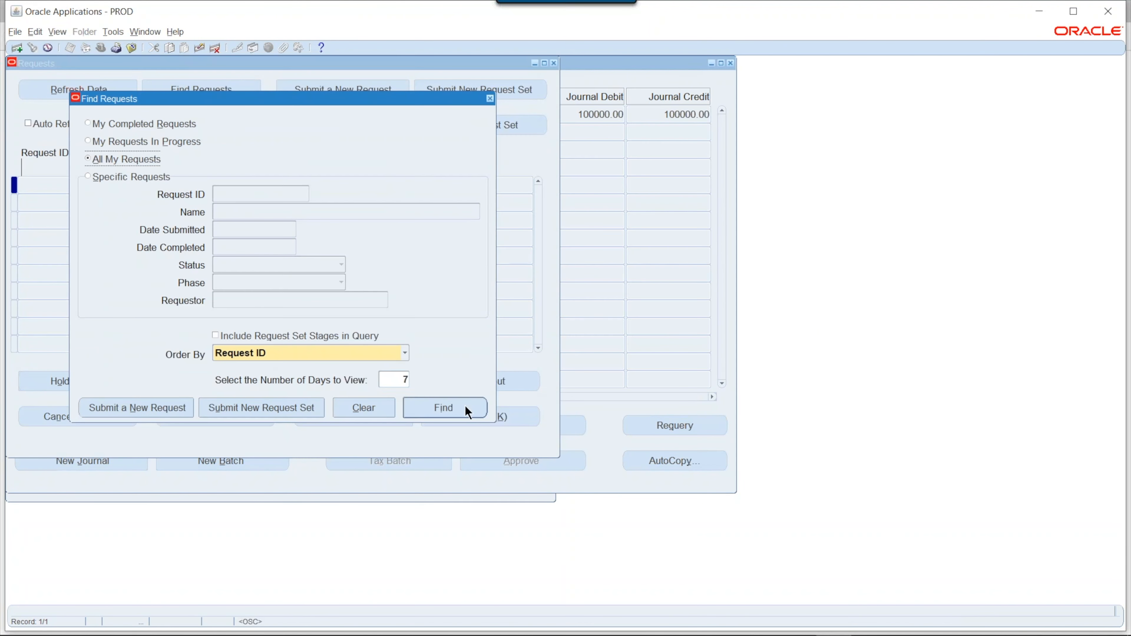
click(465, 406)
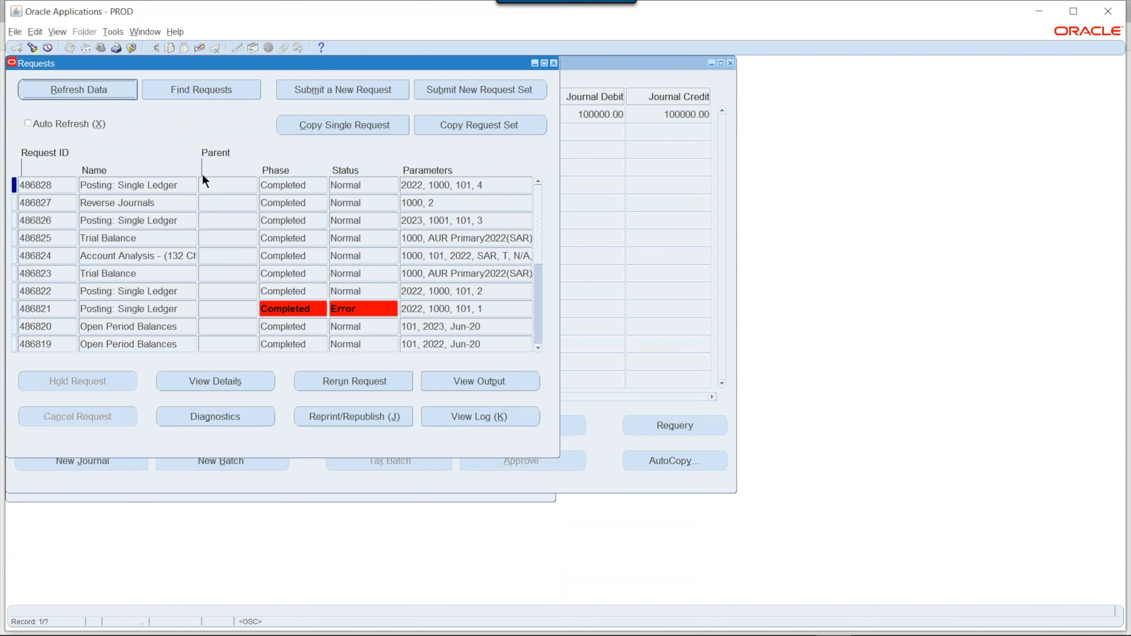
click(708, 398)
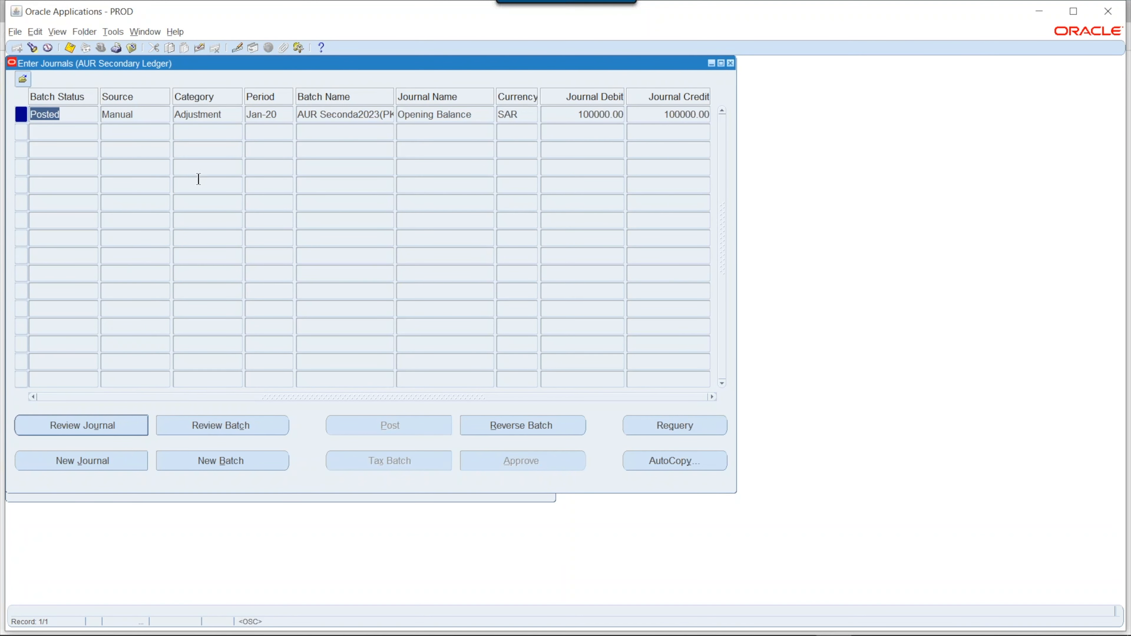
Reverse the secondary ledger Opening Balance journal into period Jan-20, accept the automatic save, and close the journal
click(125, 429)
text(jan-20)
key(Tab)
click(671, 200)
click(630, 357)
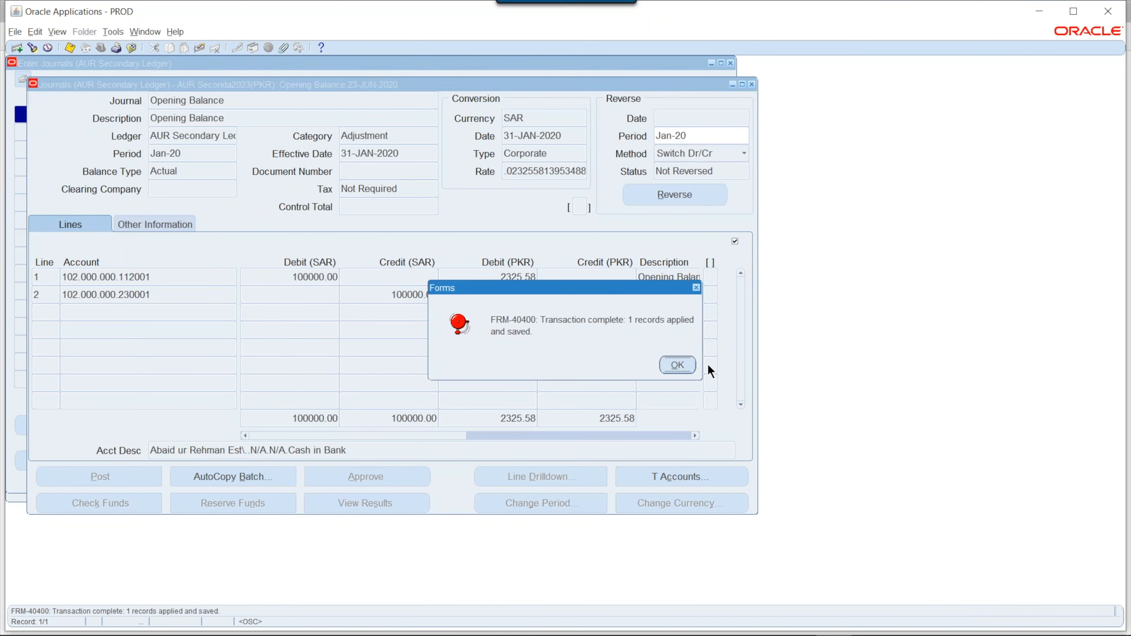
click(667, 371)
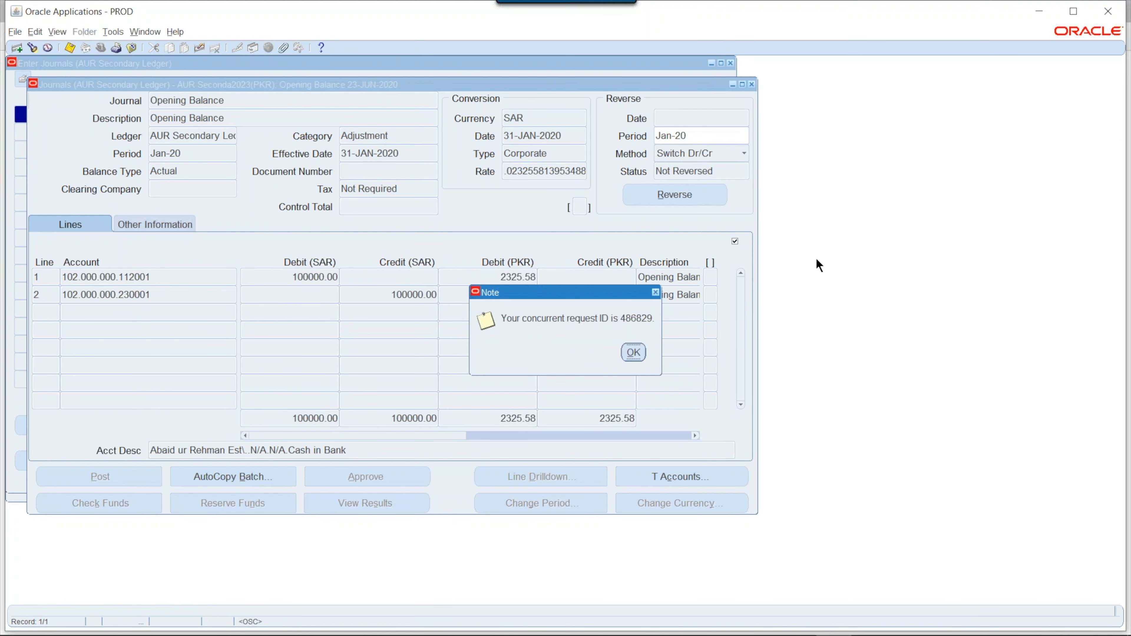
click(634, 353)
click(752, 84)
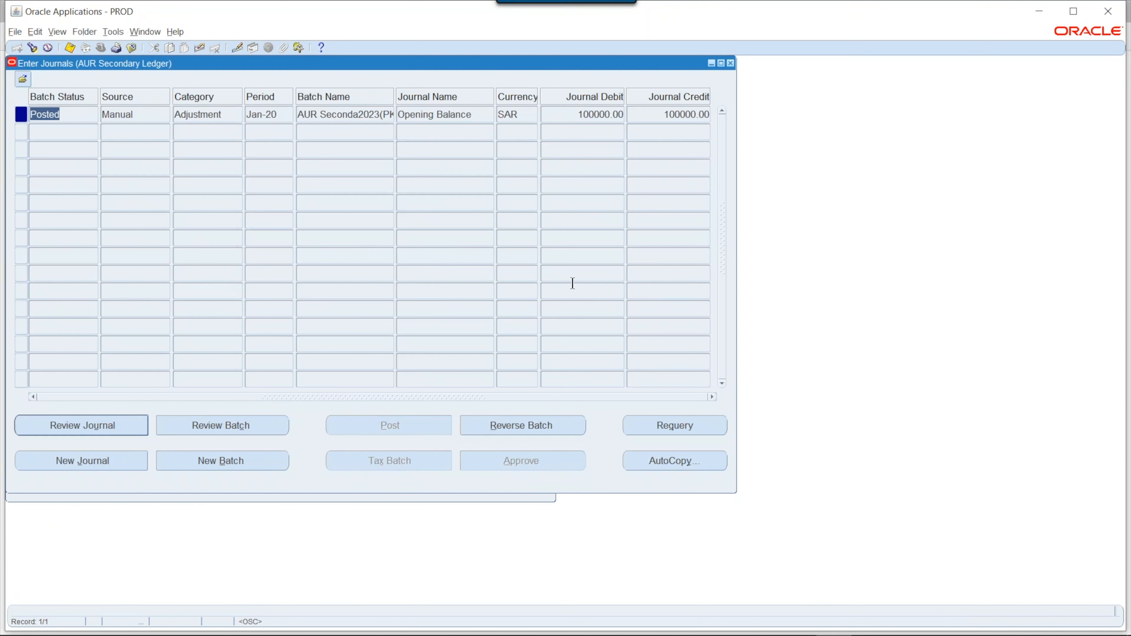
Leave journal entry, open the Daily currency rates setup, and query all existing daily rates
click(127, 44)
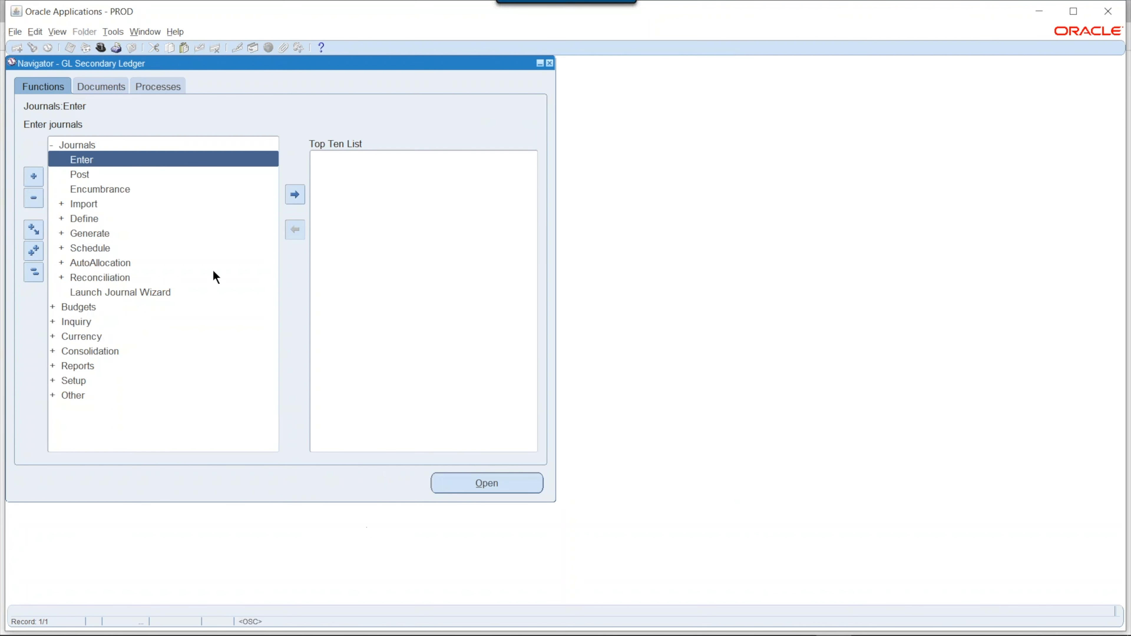
double_click(95, 145)
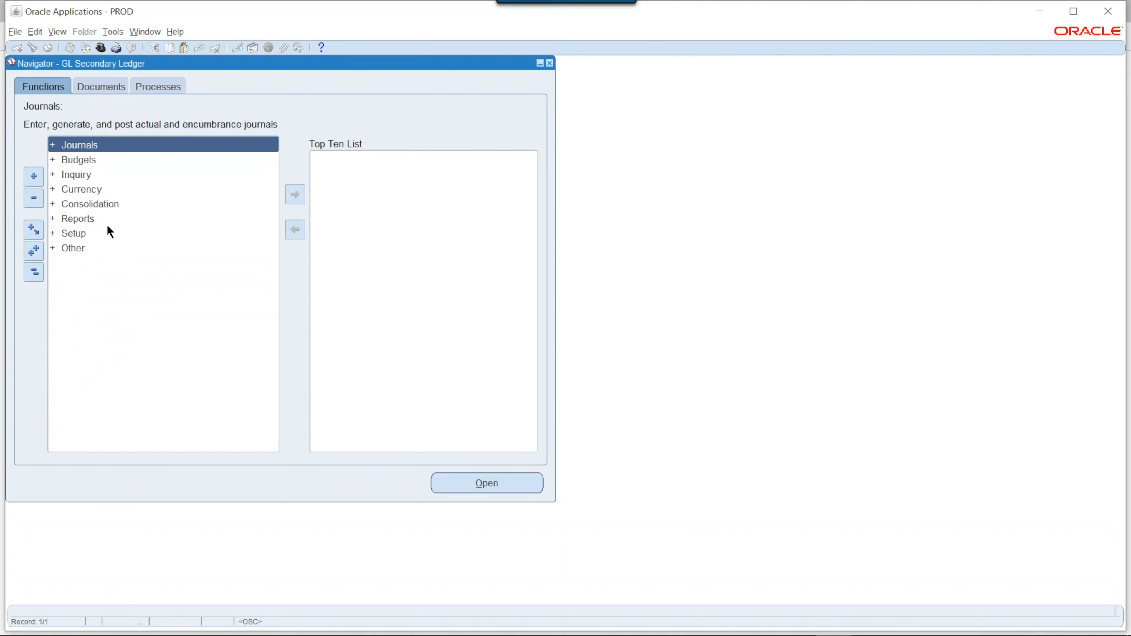
double_click(94, 234)
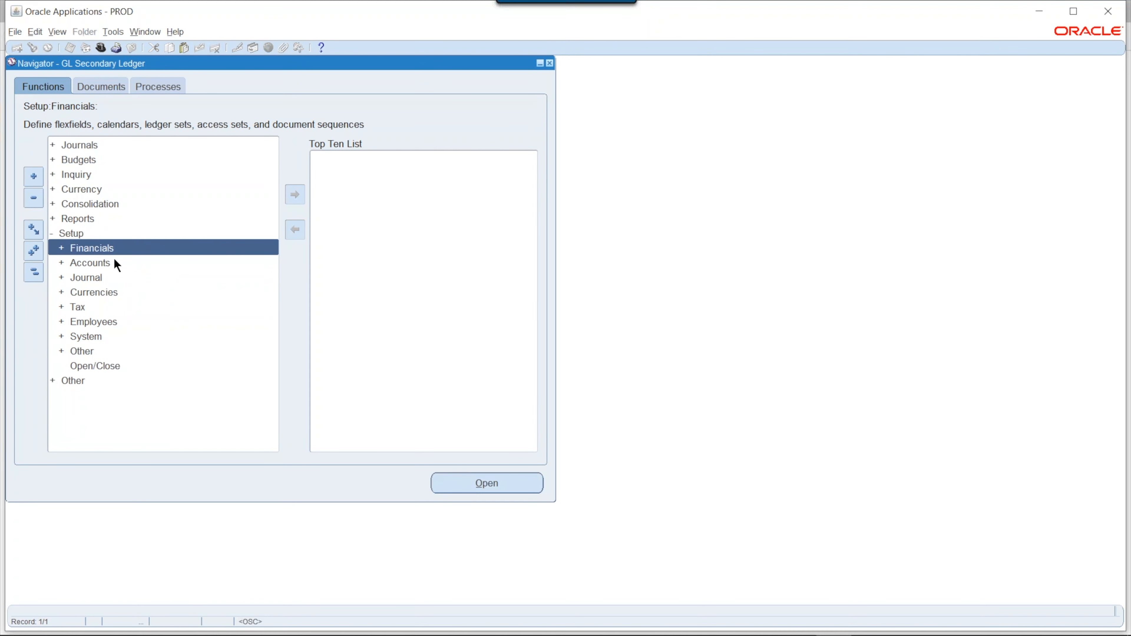
double_click(104, 292)
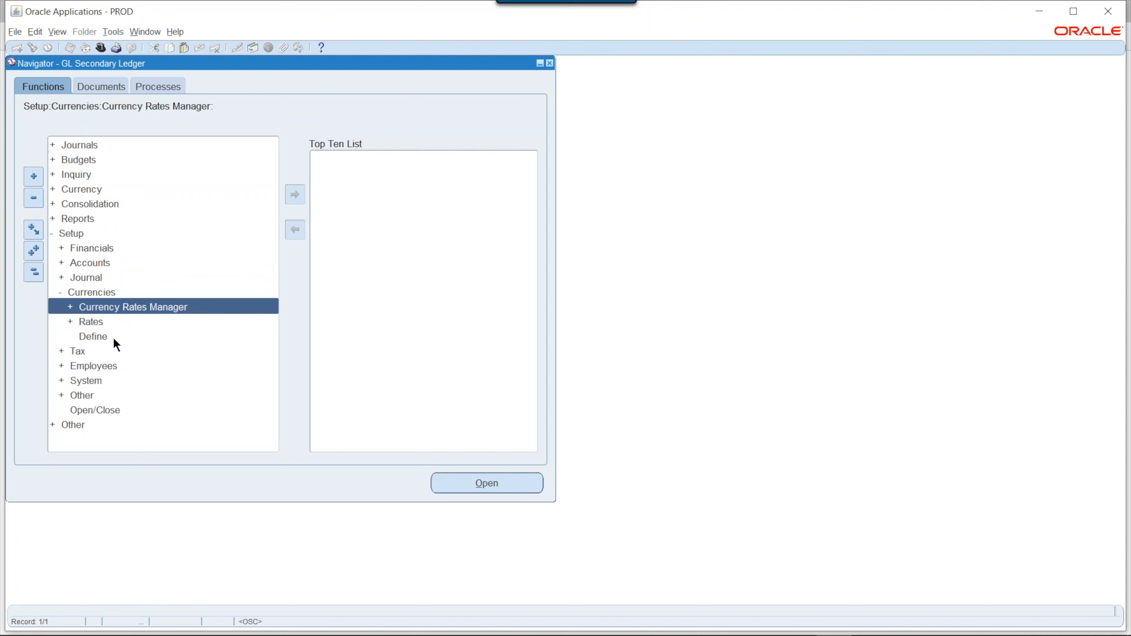
double_click(113, 321)
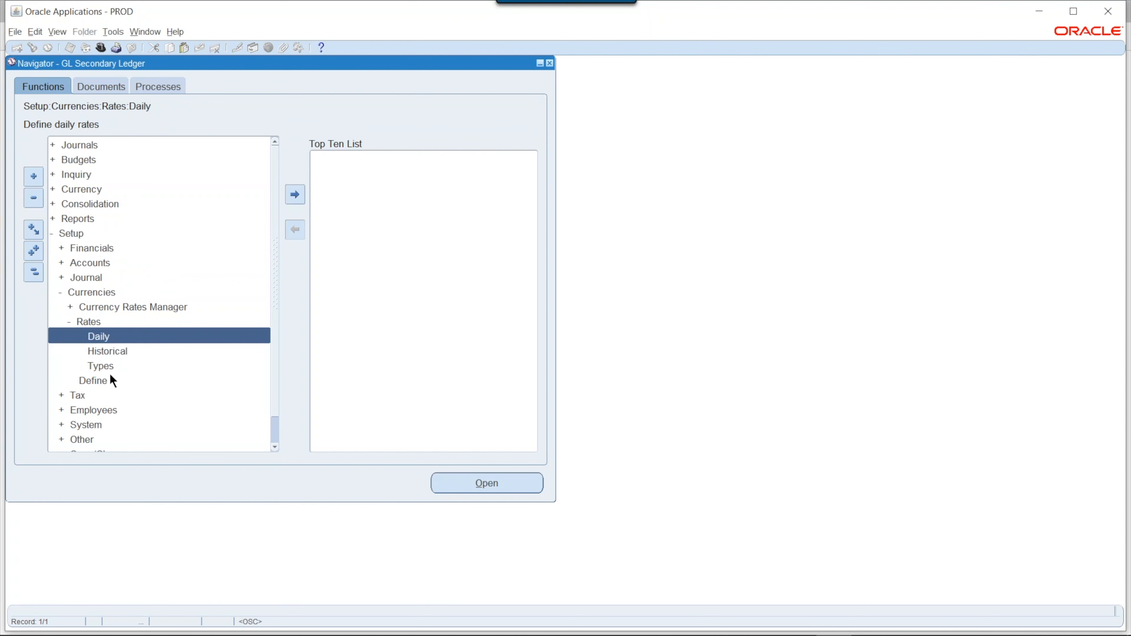
double_click(119, 338)
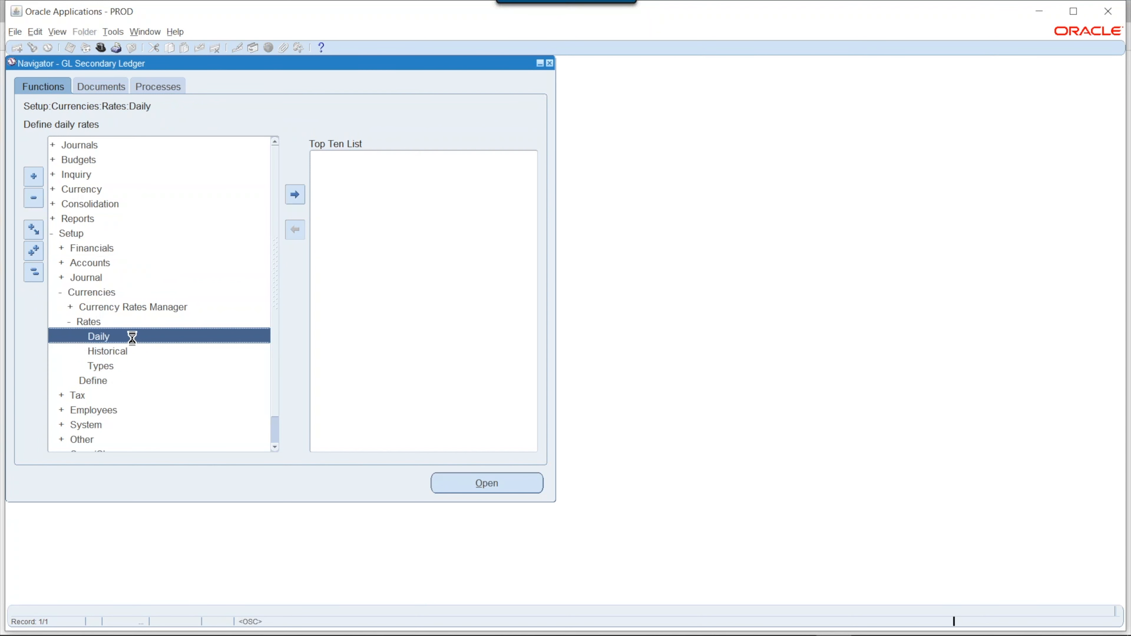
key(ctrl+F11)
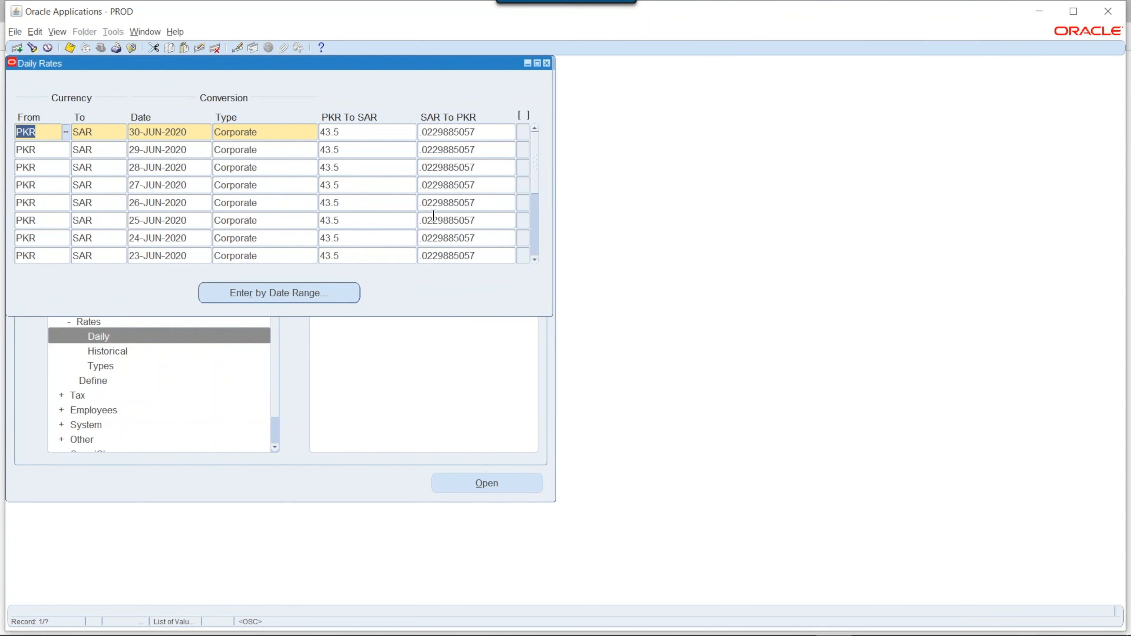
click(321, 290)
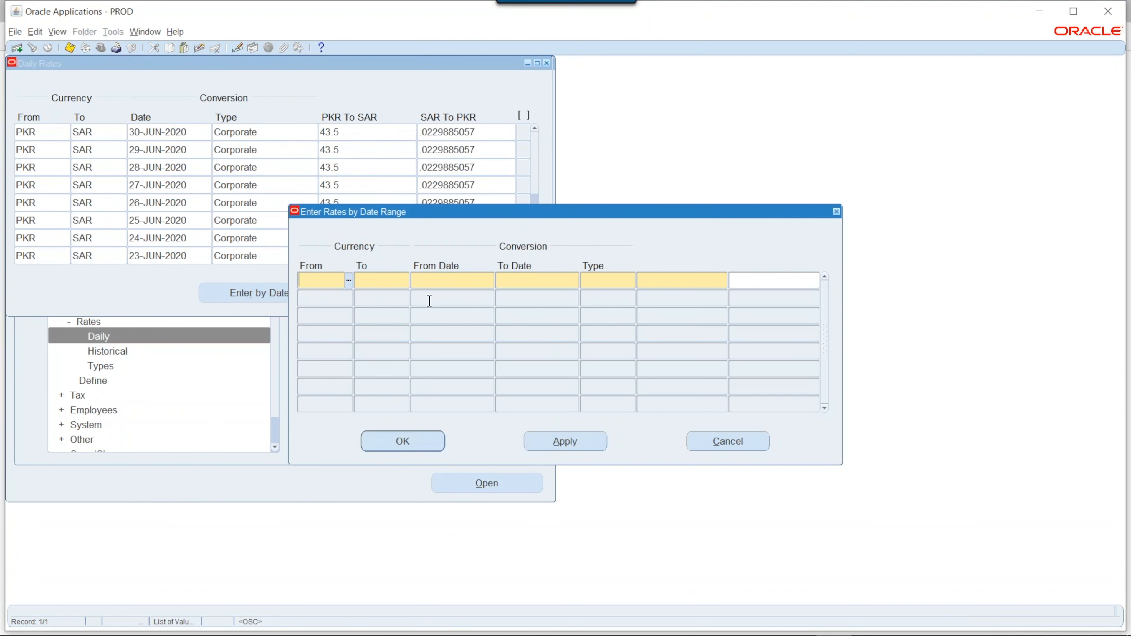
key(ctrl+F11)
click(738, 447)
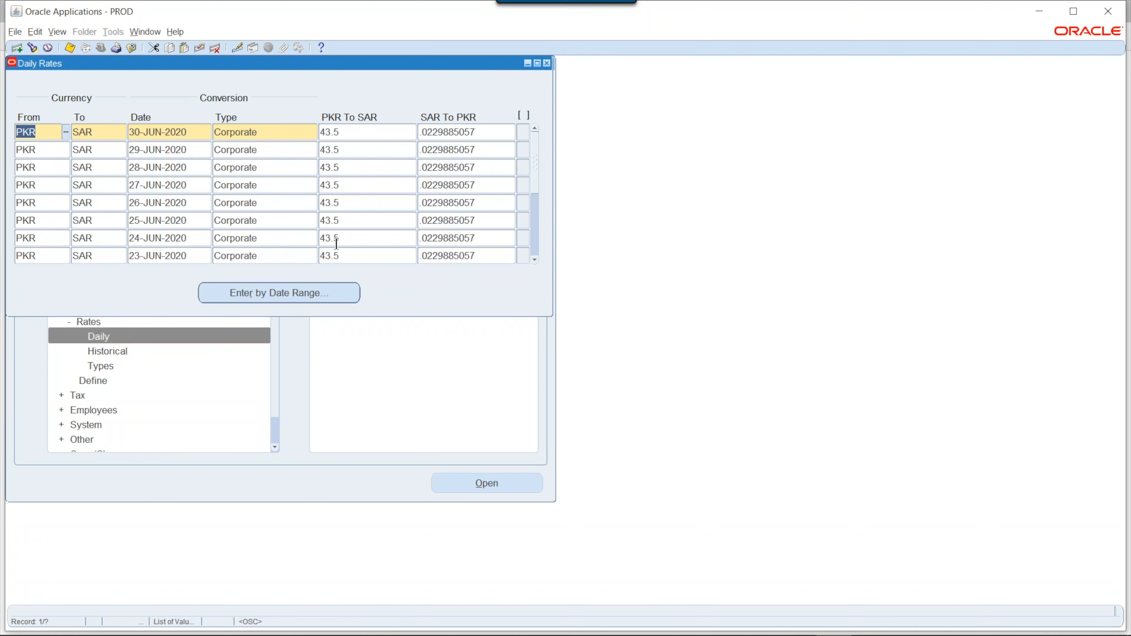
Find the daily rates from SAR to PKR dated 01-JAN-2020 to 31-JAN-2020
click(381, 252)
click(32, 48)
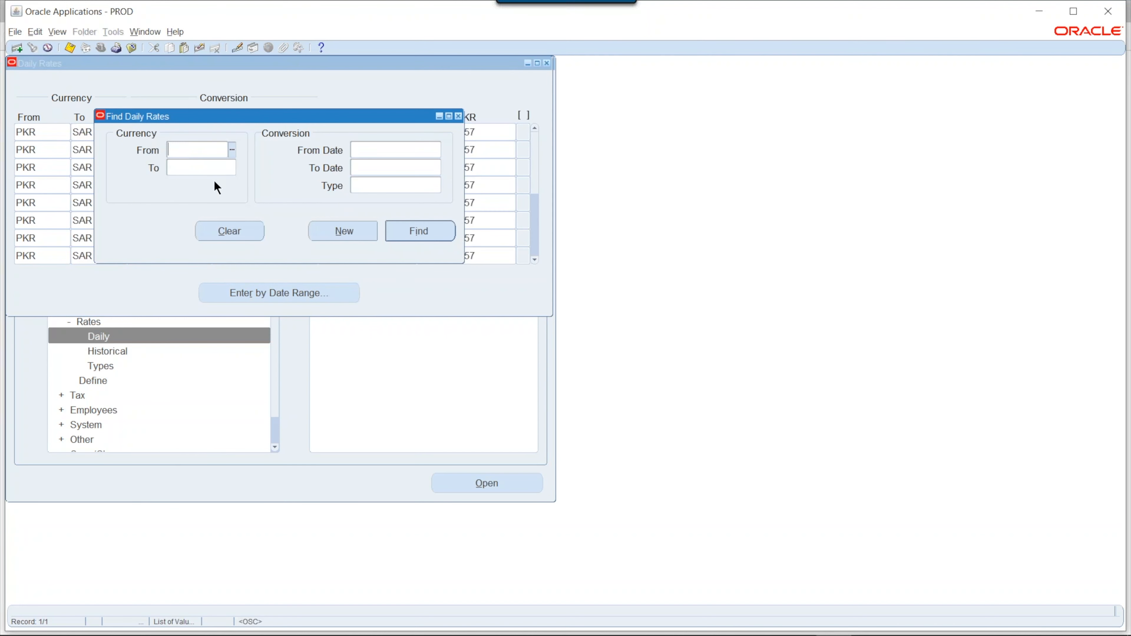
text(01jan20)
key(Tab)
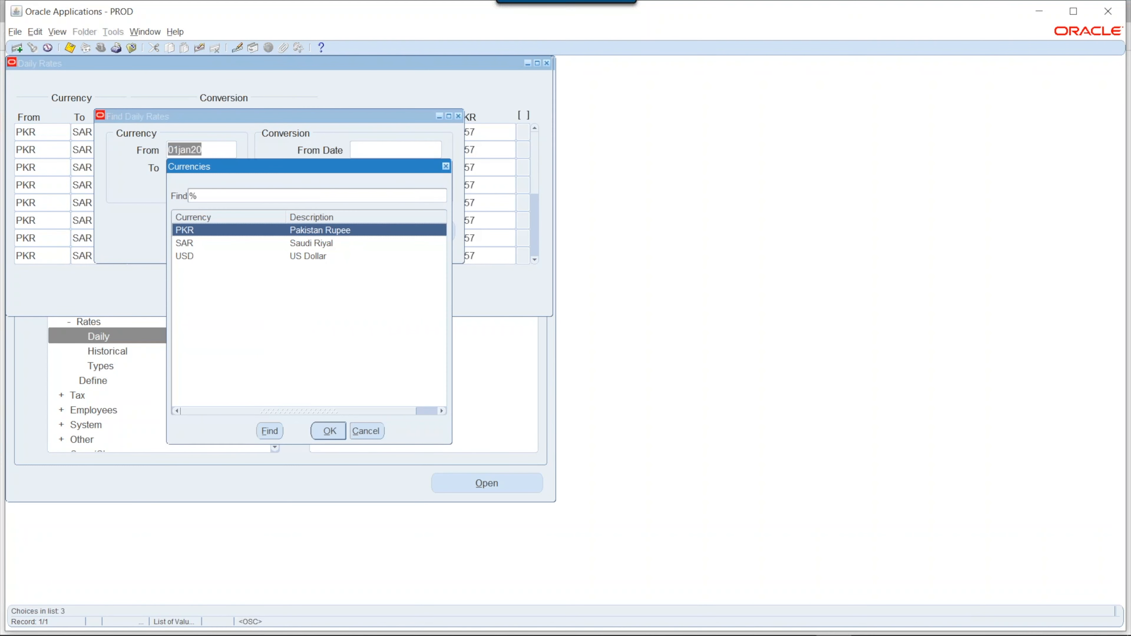
key(Escape)
text(SAR)
key(Tab)
text(PKR)
key(Tab)
text(JA)
key(BackSpace)
key(BackSpace)
text(01-JAN-2020)
key(Tab)
text(31-JAN2020)
key(Tab)
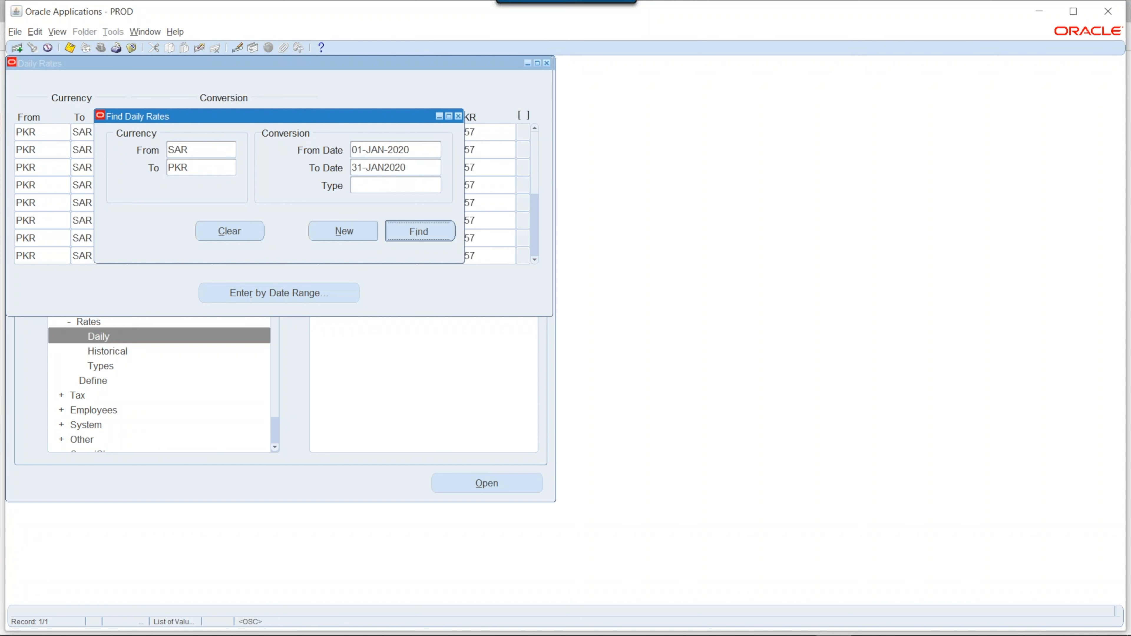
key(Return)
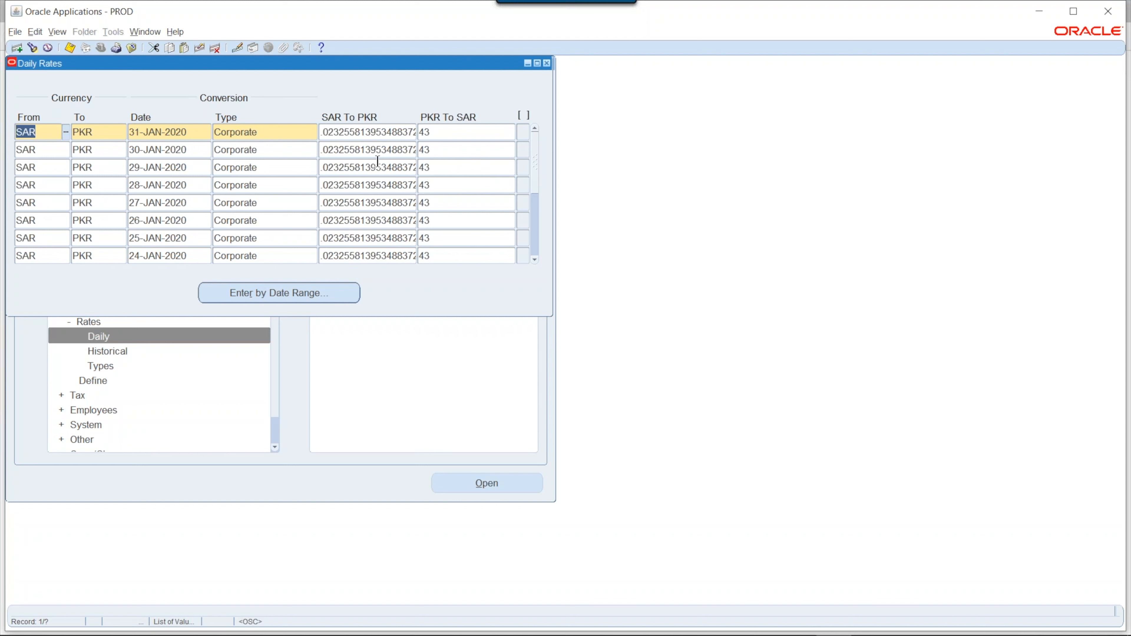
Set the 31-JAN-2020 SAR to PKR rate to 43 and clear its inverse PKR to SAR rate
click(391, 132)
double_click(392, 132)
text(43)
key(Tab)
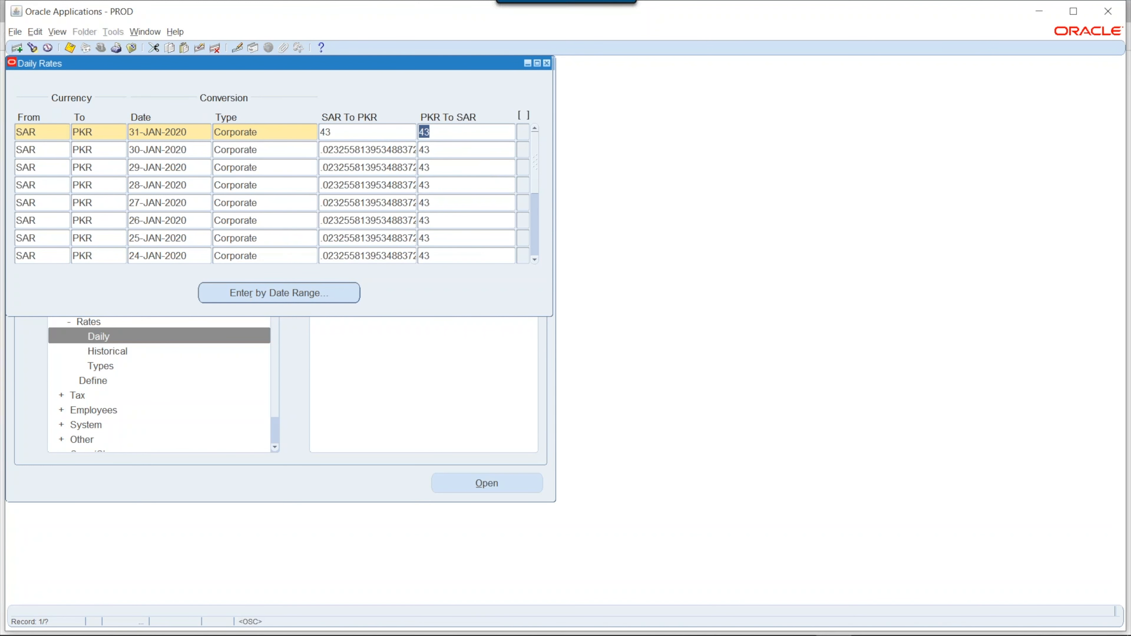
key(BackSpace)
click(374, 132)
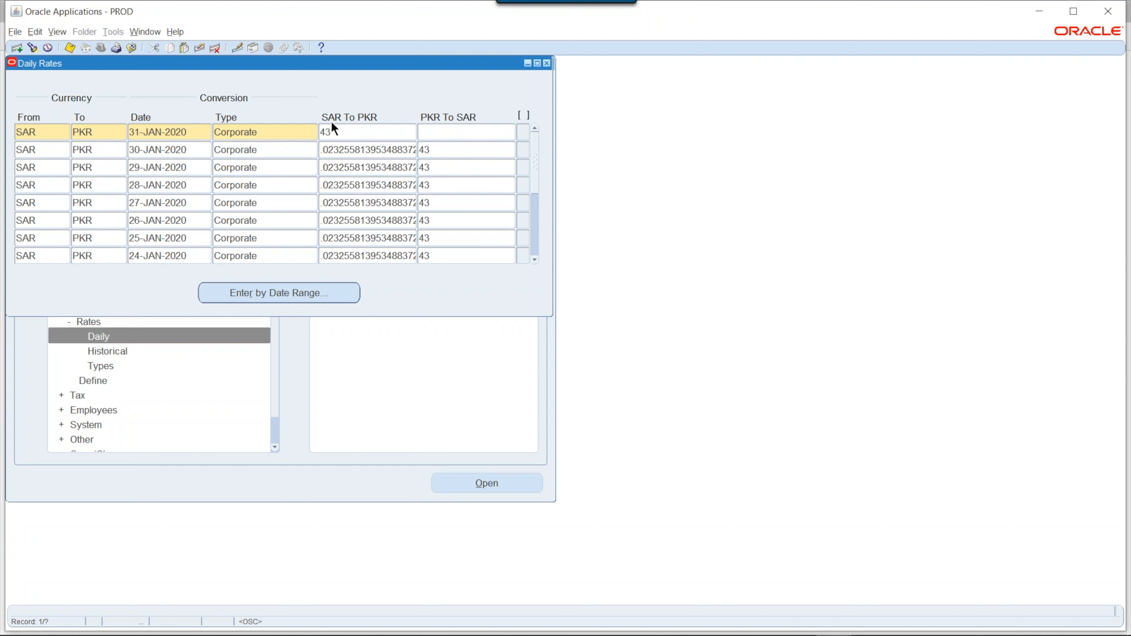
Set the SAR to PKR rate to 43 for every date from 30-JAN-2020 back to 01-JAN-2020
double_click(381, 149)
text(43)
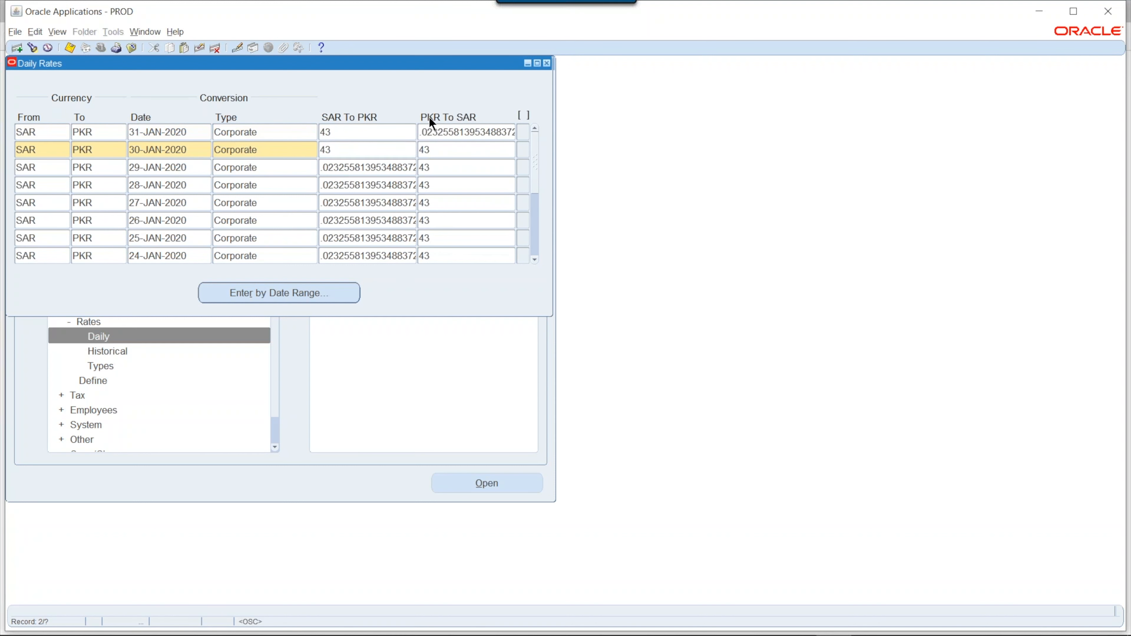
key(Down)
text(43)
key(Down)
text(43)
key(Down)
text(43)
key(Down)
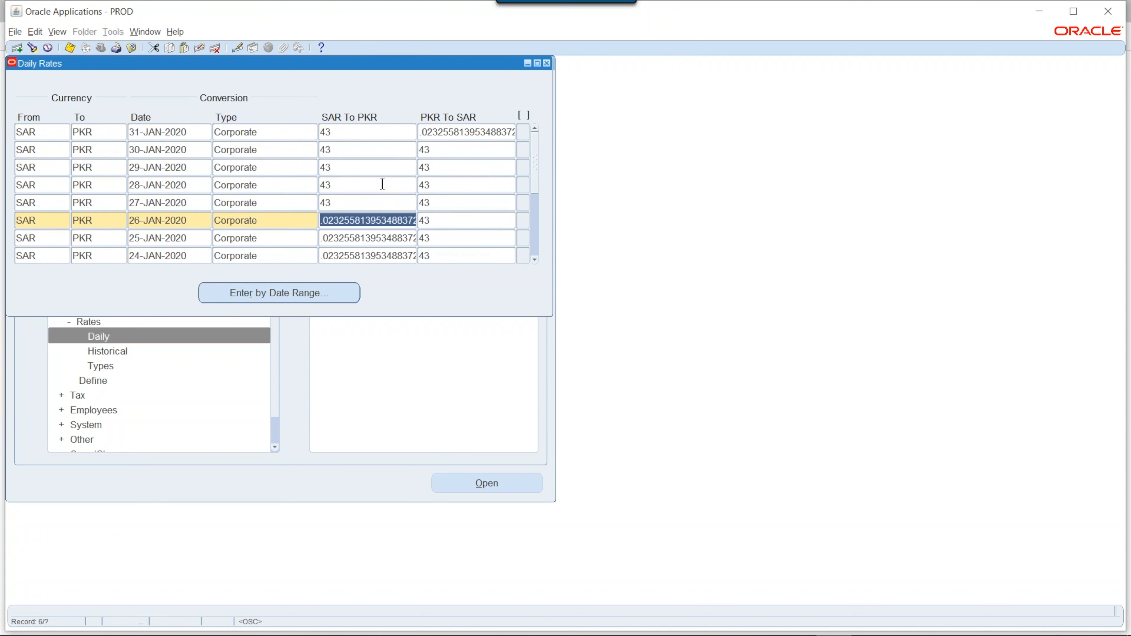
text(4343)
key(BackSpace)
key(BackSpace)
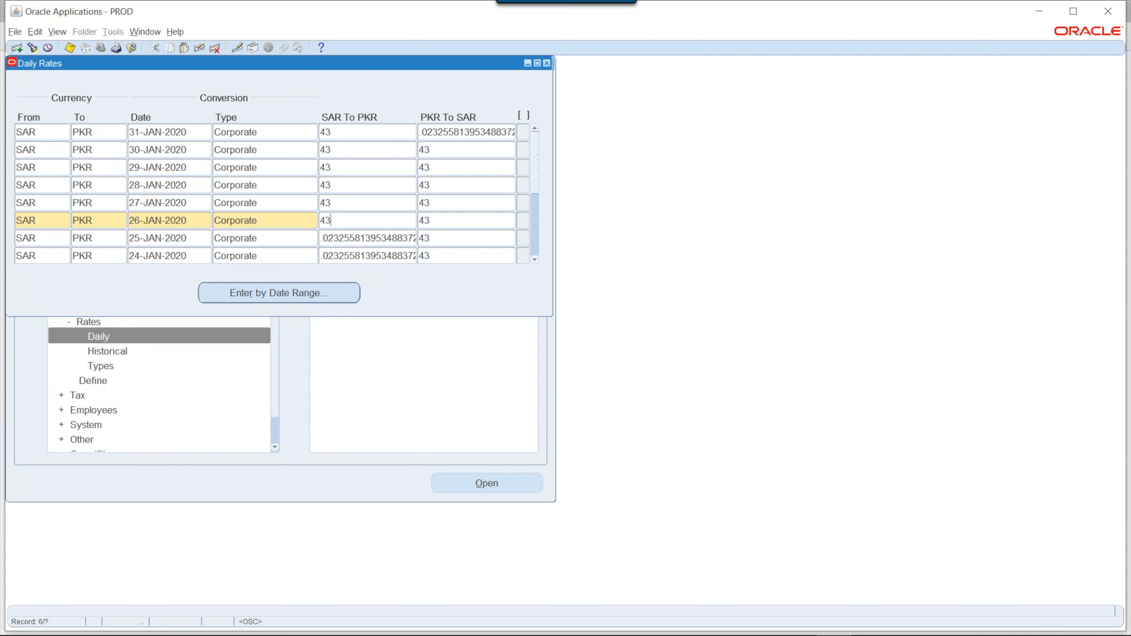
key(Down)
text(43)
key(Down)
text(43)
key(Down)
text(43)
key(Down)
text(43)
key(Down)
text(43)
key(Down)
text(43)
key(Down)
text(43)
key(Down)
text(43)
key(Down)
text(43)
key(Down)
text(43)
key(Down)
text(43)
key(Down)
text(43)
key(Down)
text(43)
key(Down)
text(43)
key(Down)
text(43)
key(Down)
text(43)
key(Down)
text(43)
key(Down)
text(43)
key(Down)
text(43)
key(Down)
text(43)
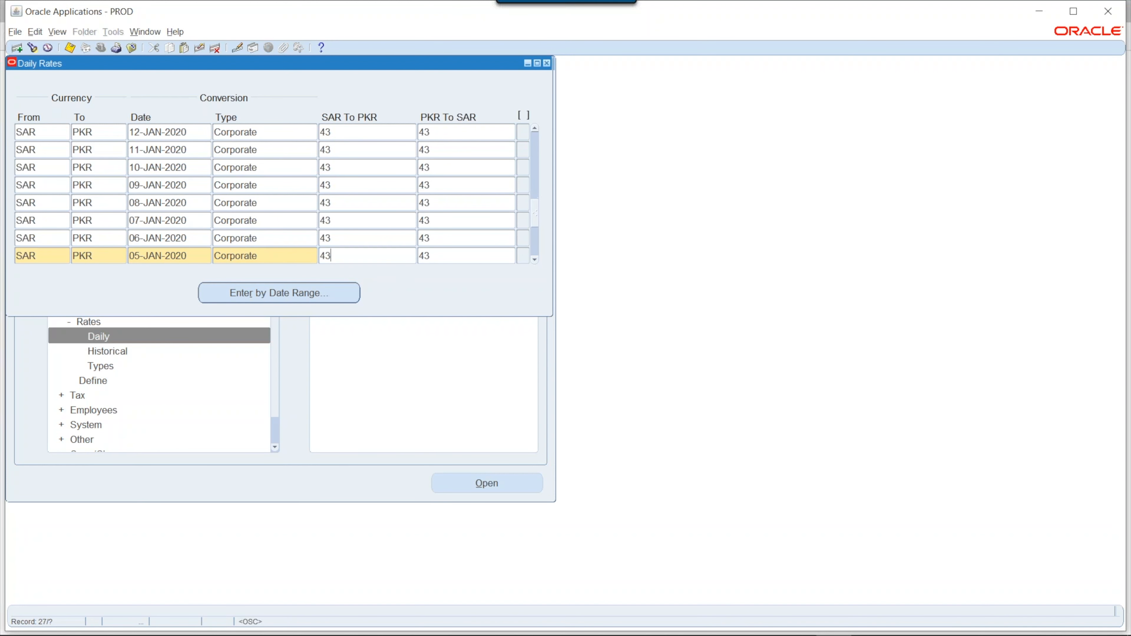
key(Down)
text(43)
key(Down)
text(43)
key(Down)
text(43)
key(Down)
text(43)
key(Down)
key(Up)
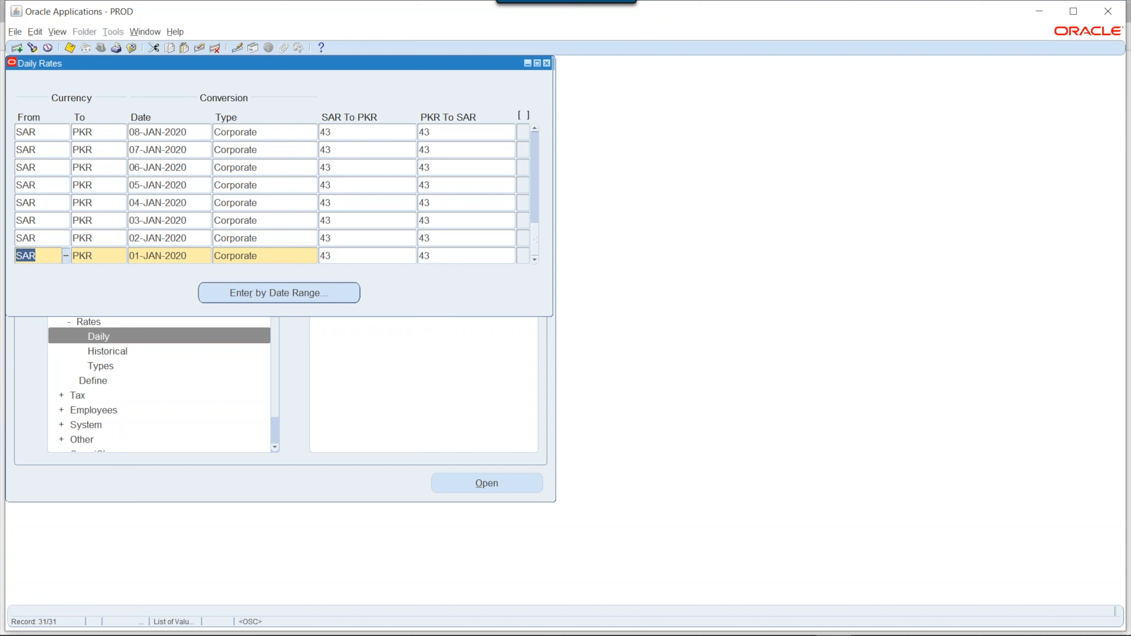
Clear the inverse PKR to SAR rate on each row from 01-JAN-2020 up to 30-JAN-2020 to force recalculation
click(465, 256)
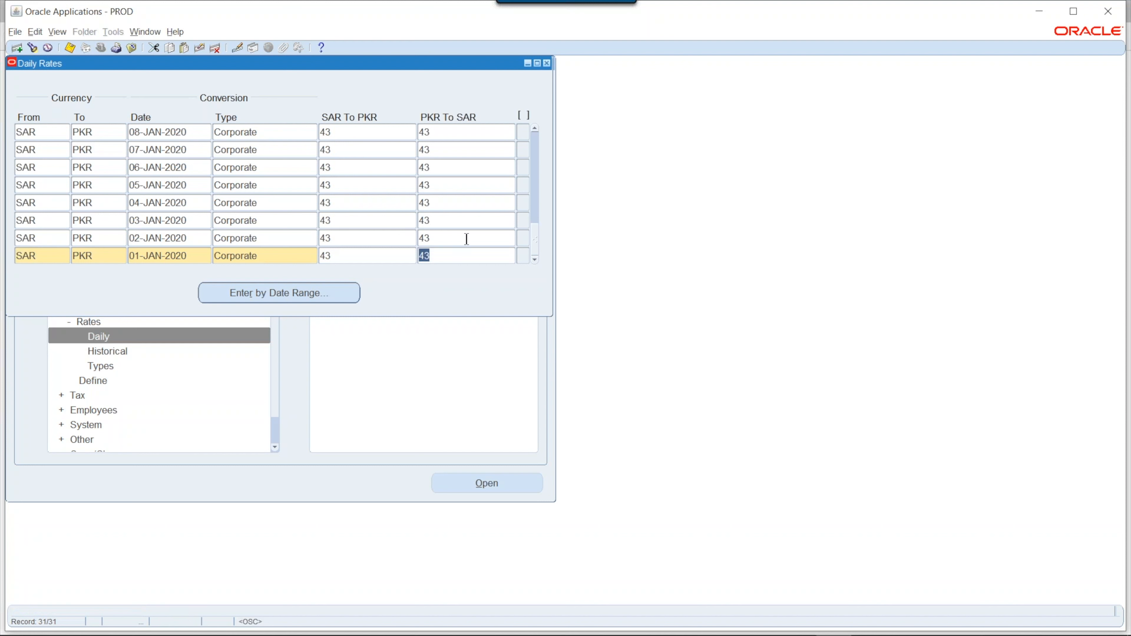
key(Delete)
key(Up)
key(Delete)
key(Up)
key(Delete)
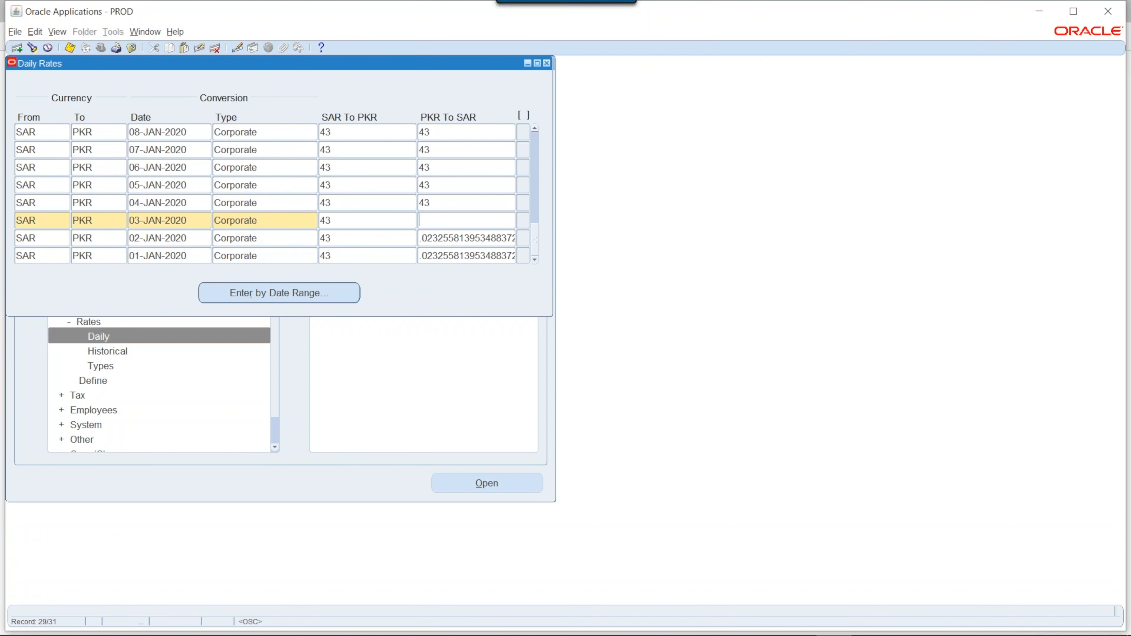
key(Up)
key(Delete)
key(Up)
key(Delete)
key(Up)
key(Delete)
key(Up)
key(Delete)
key(Up)
key(Delete)
key(Up)
key(Delete)
key(Up)
key(Delete)
key(Up)
key(Delete)
key(Up)
key(Delete)
key(Up)
key(Delete)
key(Up)
key(Delete)
key(Up)
key(Delete)
key(Up)
key(Delete)
key(Up)
key(Delete)
key(Up)
key(Delete)
key(Up)
key(Delete)
key(Up)
key(Delete)
key(Up)
key(Delete)
key(Up)
key(Delete)
key(Up)
key(Delete)
key(Up)
key(Delete)
key(Up)
key(Delete)
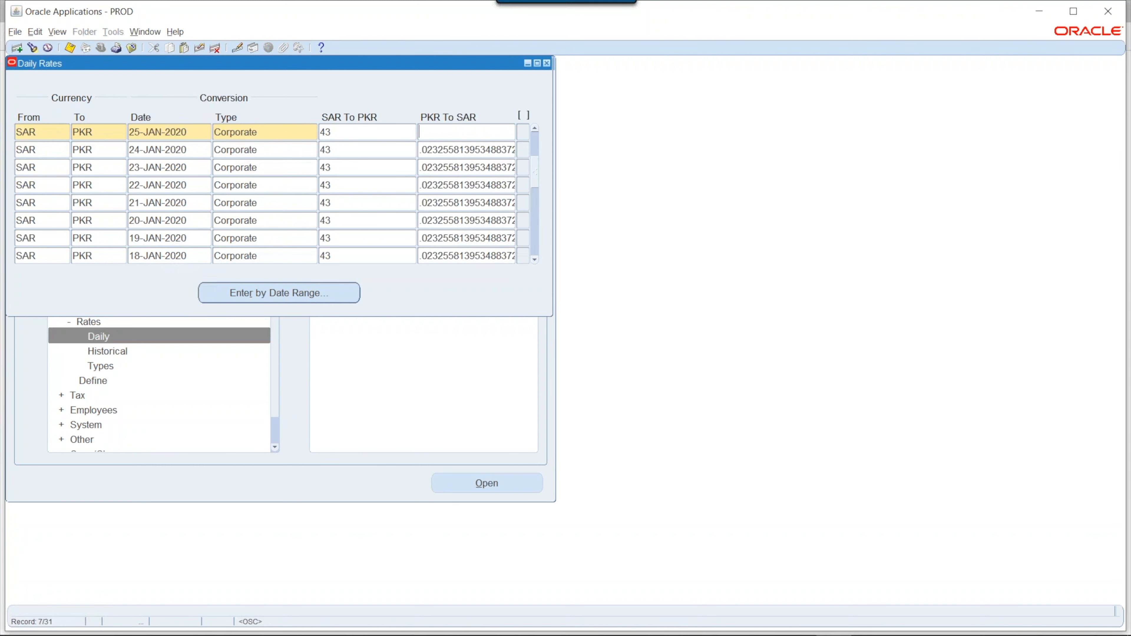
key(Up)
key(Delete)
key(Up)
key(Delete)
key(Down)
key(Down)
key(Delete)
key(Up)
key(Up)
key(Up)
key(Up)
key(Up)
key(Down)
key(Delete)
key(Down)
key(Delete)
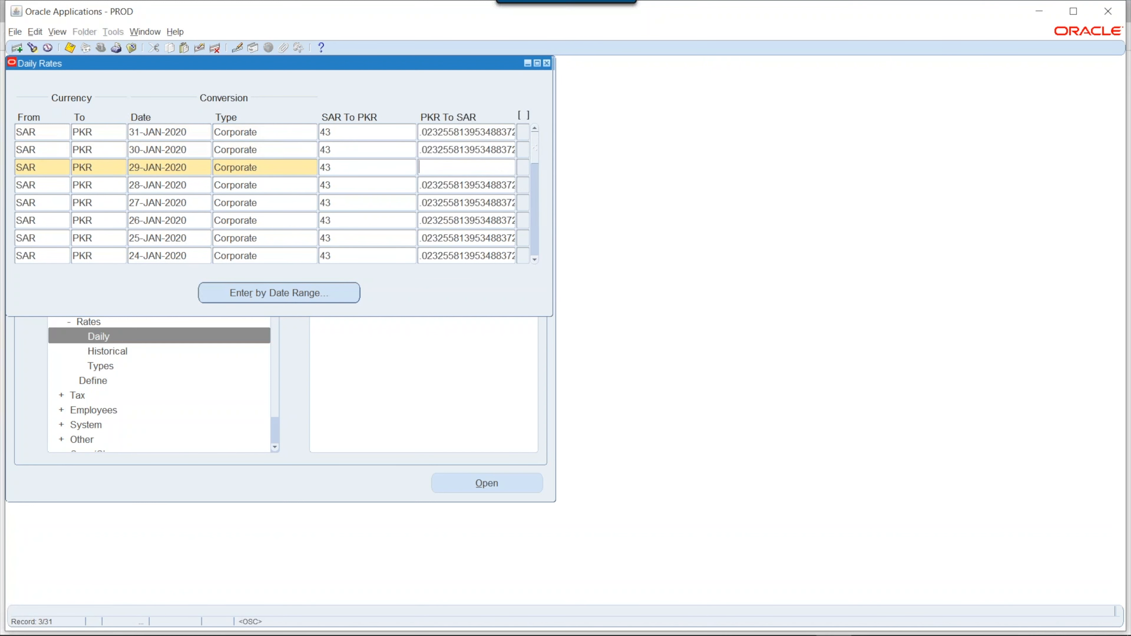
Save the January 2020 daily rates and close the Daily Rates form
key(Up)
key(Up)
key(ctrl+s)
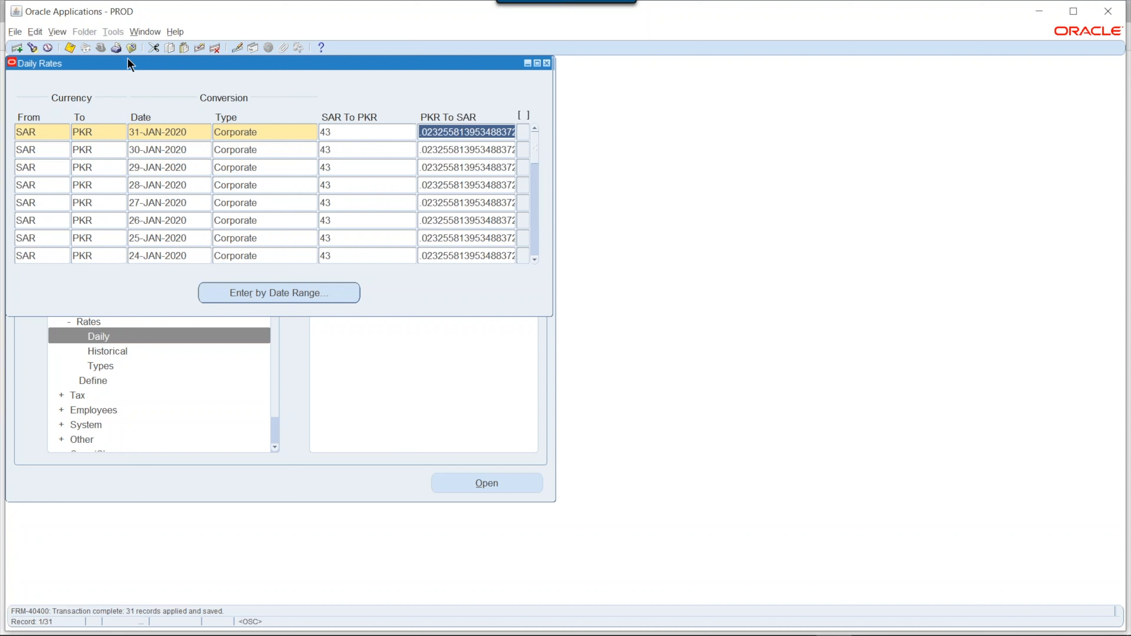
click(134, 49)
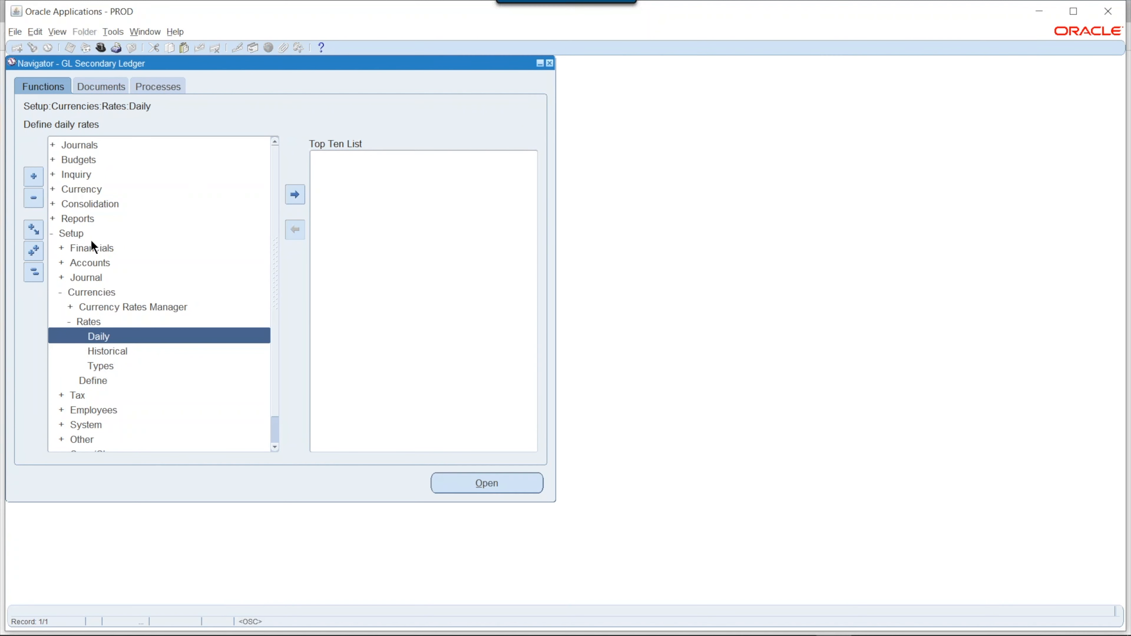
Switch to the General Ledger Super User responsibility and expand its Setup functions
double_click(91, 248)
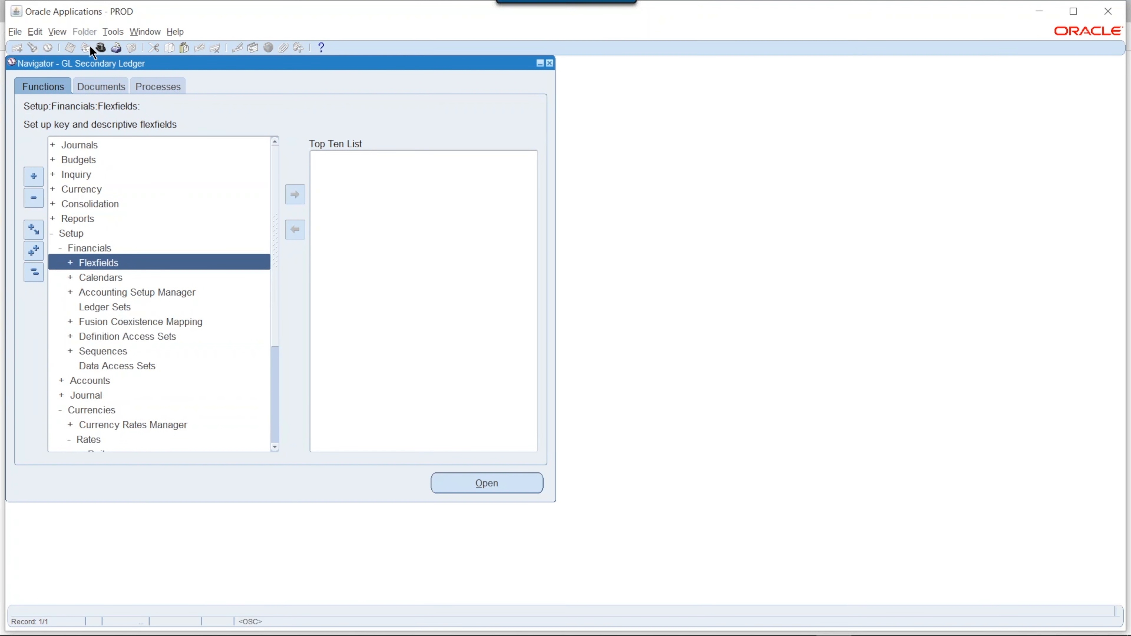
click(101, 47)
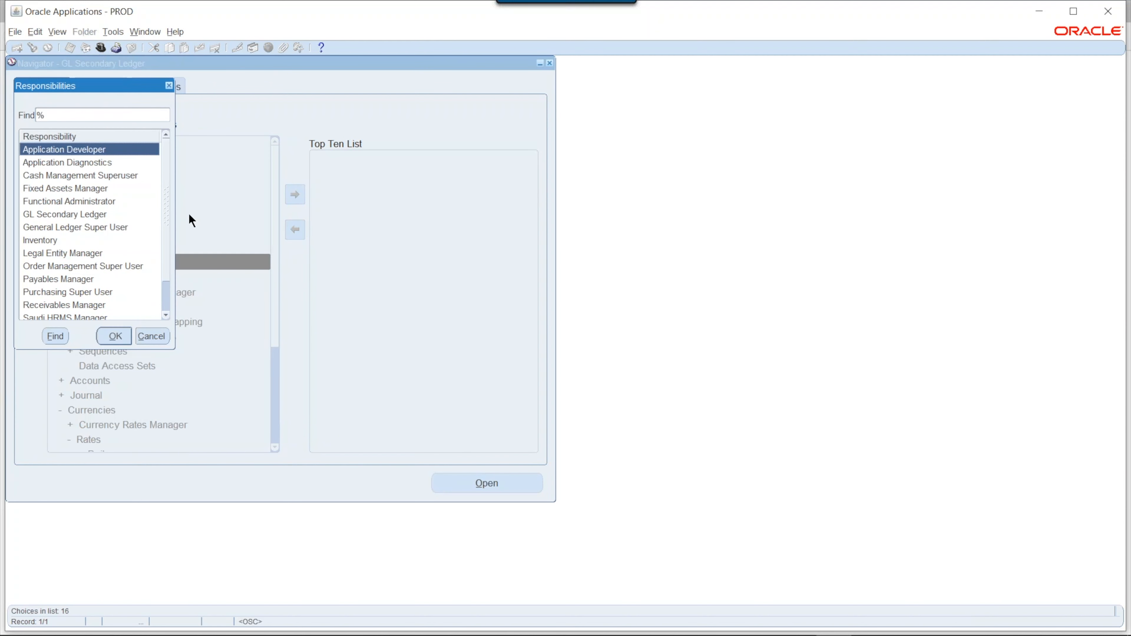
text(g)
double_click(112, 164)
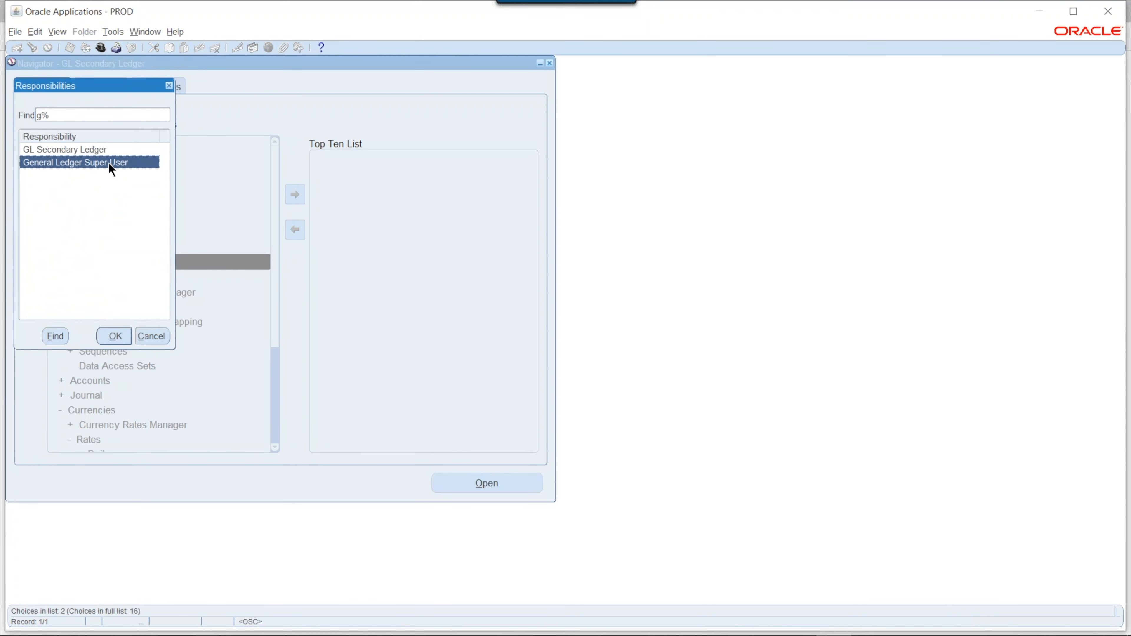
double_click(112, 232)
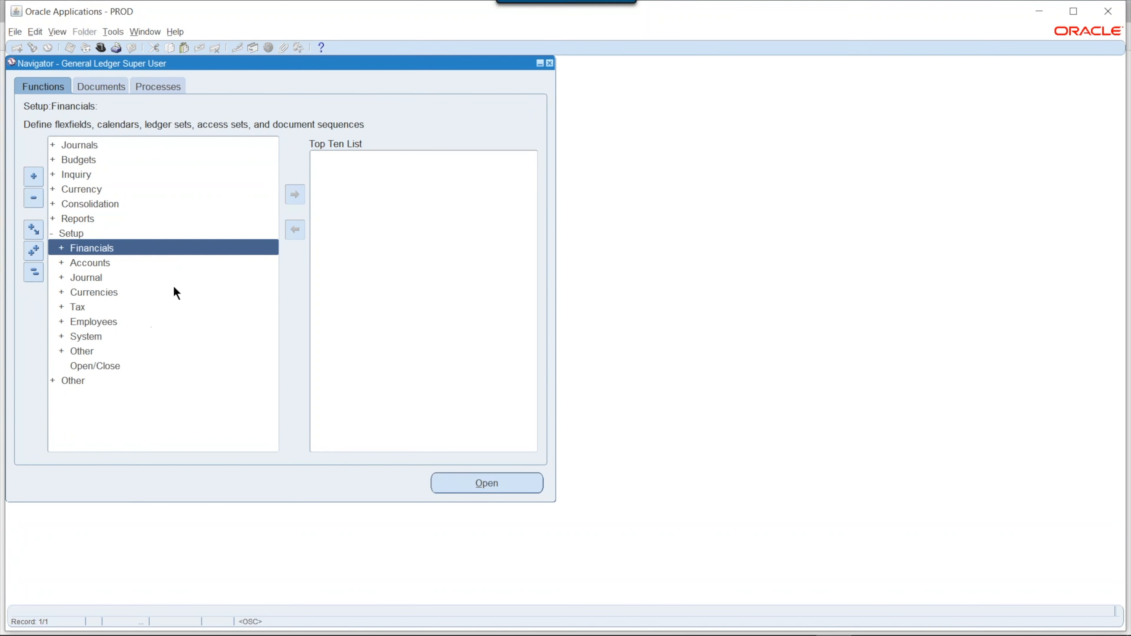
Open the Daily Rates form from the currency setup and bring up its rate search
double_click(96, 292)
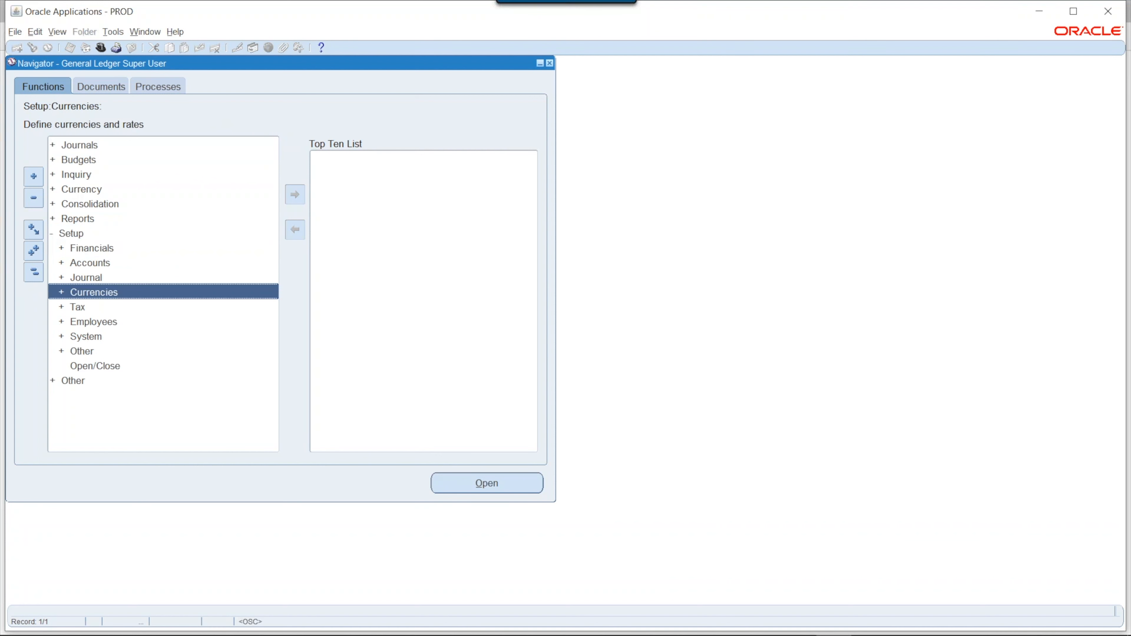
click(143, 308)
double_click(151, 322)
double_click(147, 337)
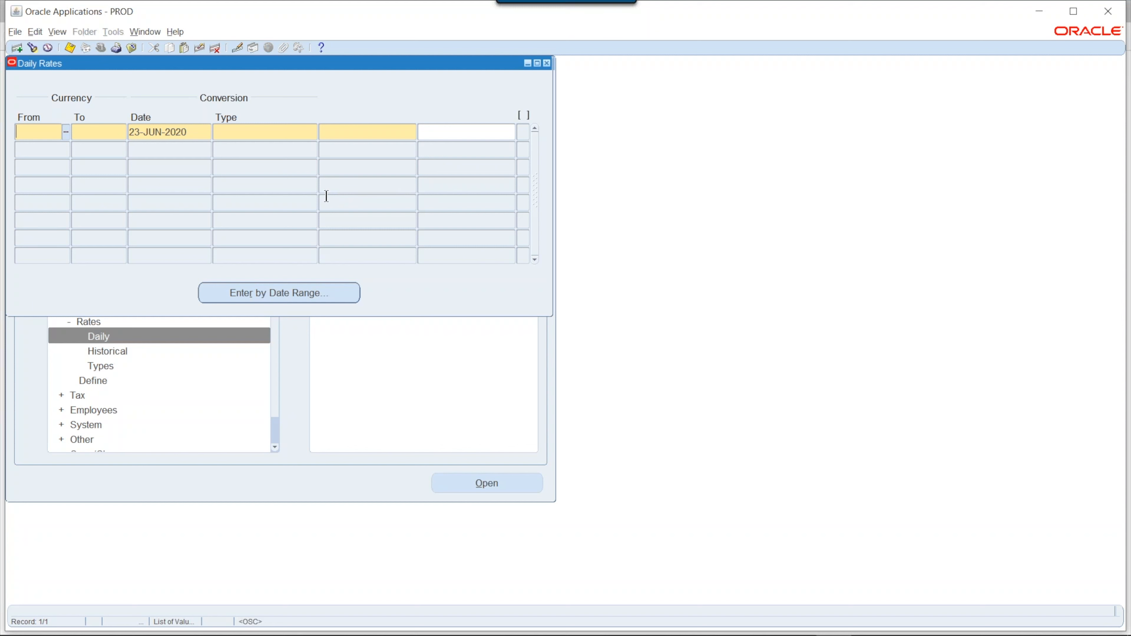
click(34, 48)
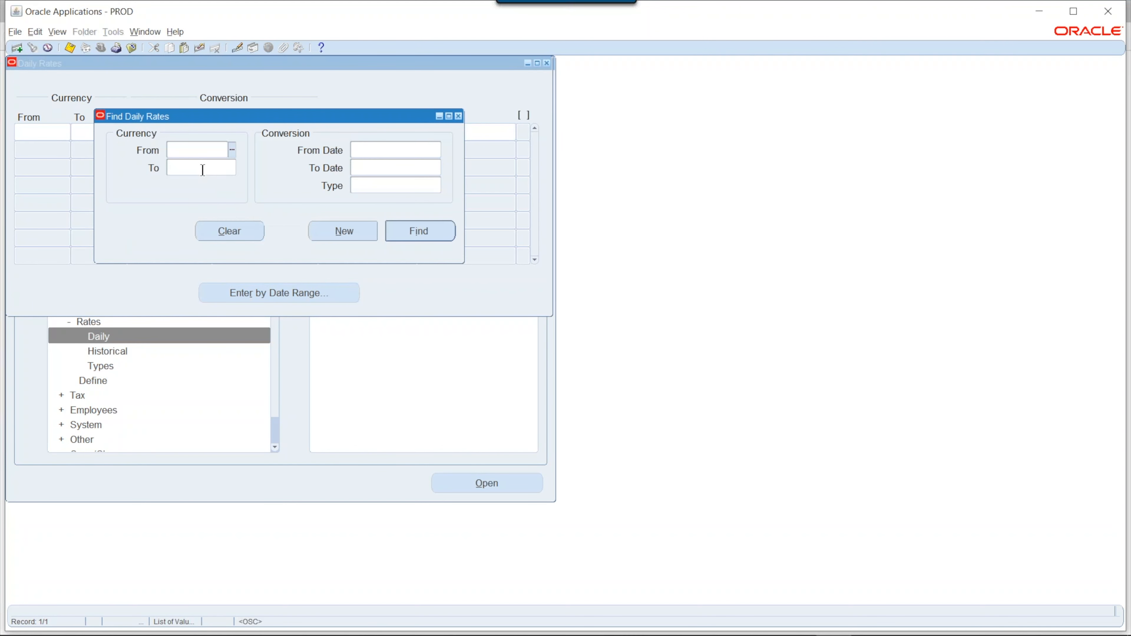
Find the SAR to PKR daily rates for January 2020, starting from 01-JAN-2020, and close the Daily Rates form
text(SAR)
key(Tab)
text(PKR)
key(Tab)
text(01-JAN-202)
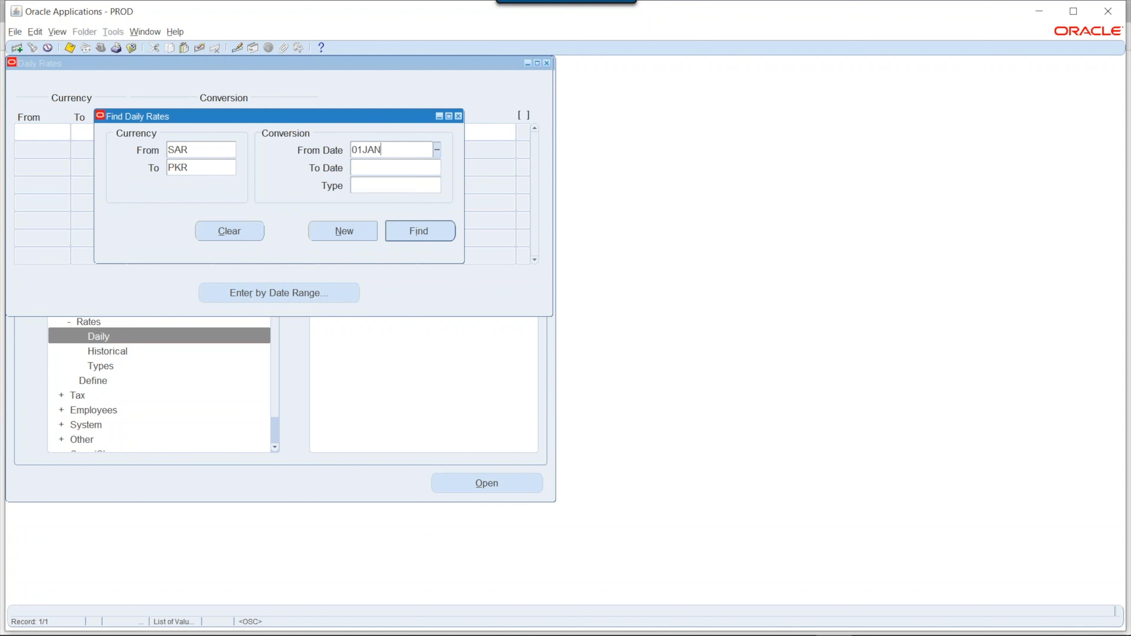
text(020)
key(Tab)
text(30)
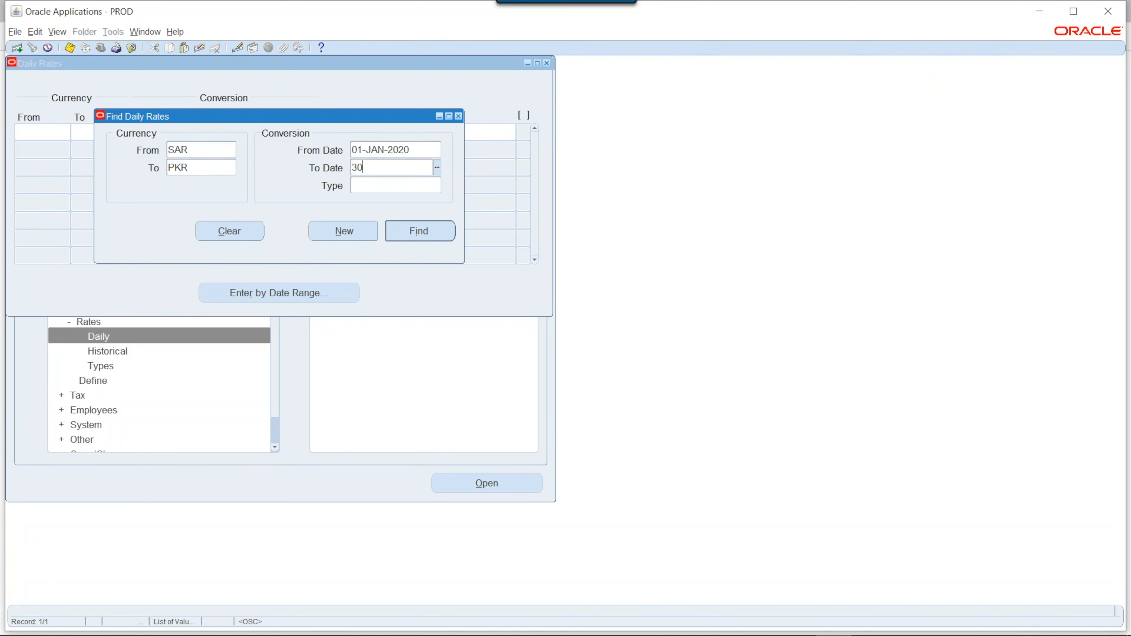
text(JAN2020)
key(Return)
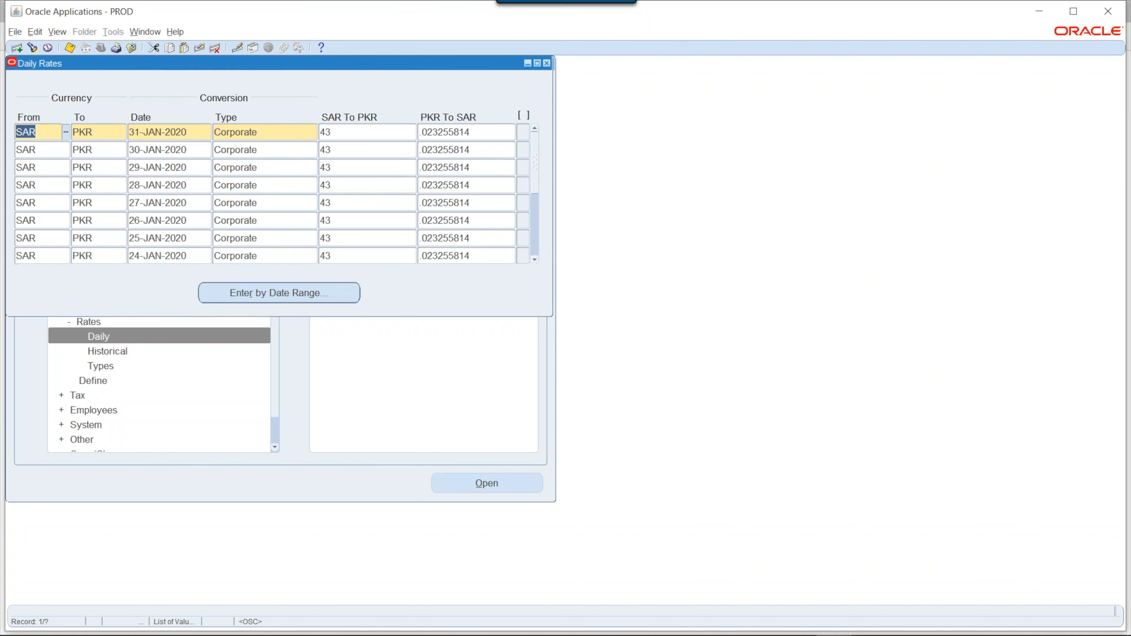
click(130, 47)
Start a new journal in the AUR Primary Ledger
double_click(58, 145)
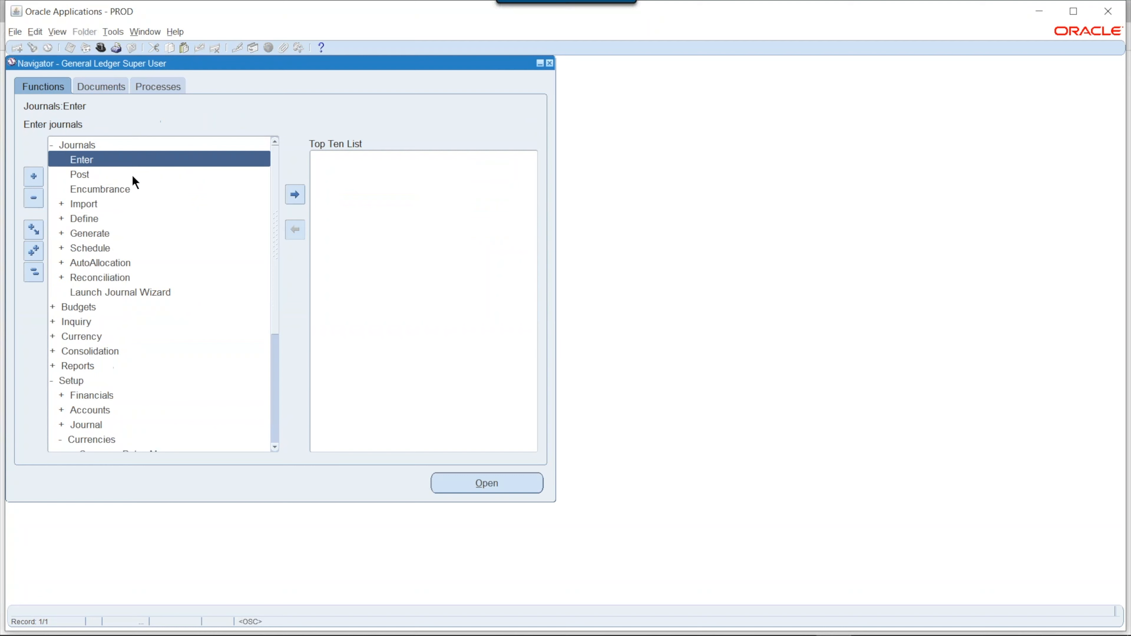
double_click(142, 157)
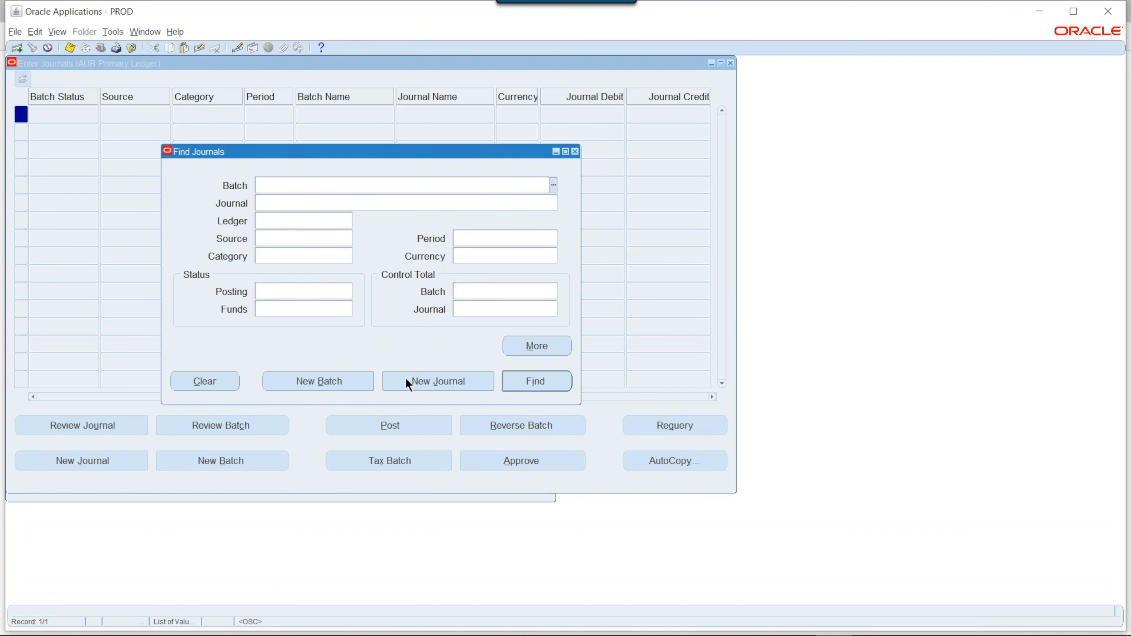
click(407, 381)
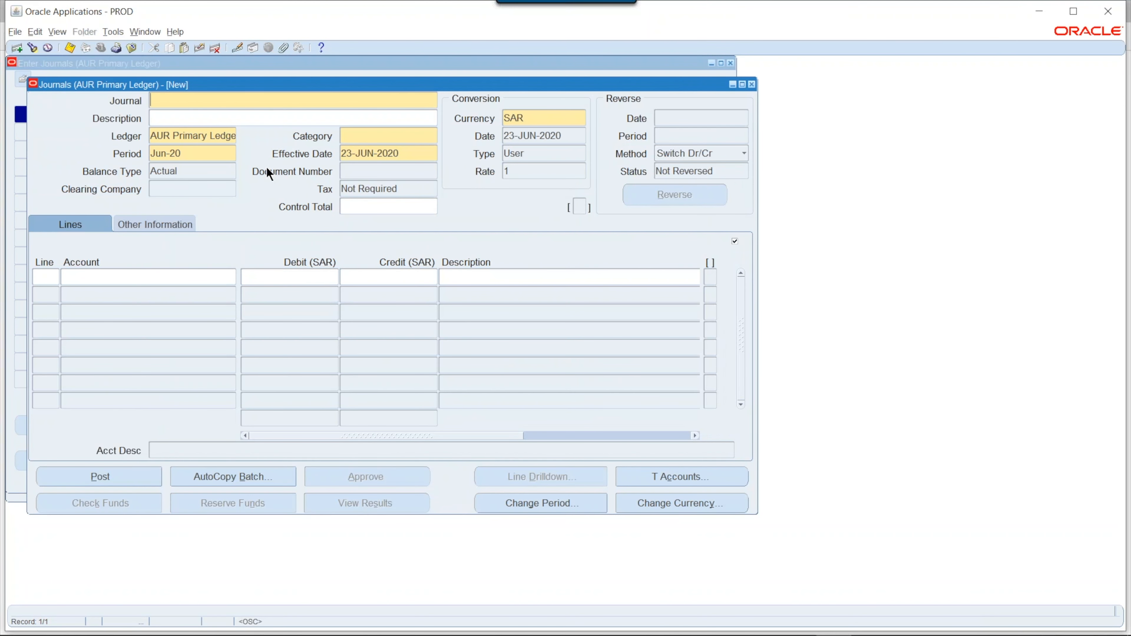
Name the journal Opening Balances, describe it as Opening Balances, set its category to Adjustment, and dismiss the document sequence error
text(Opening Balances)
key(Tab)
text(Ope)
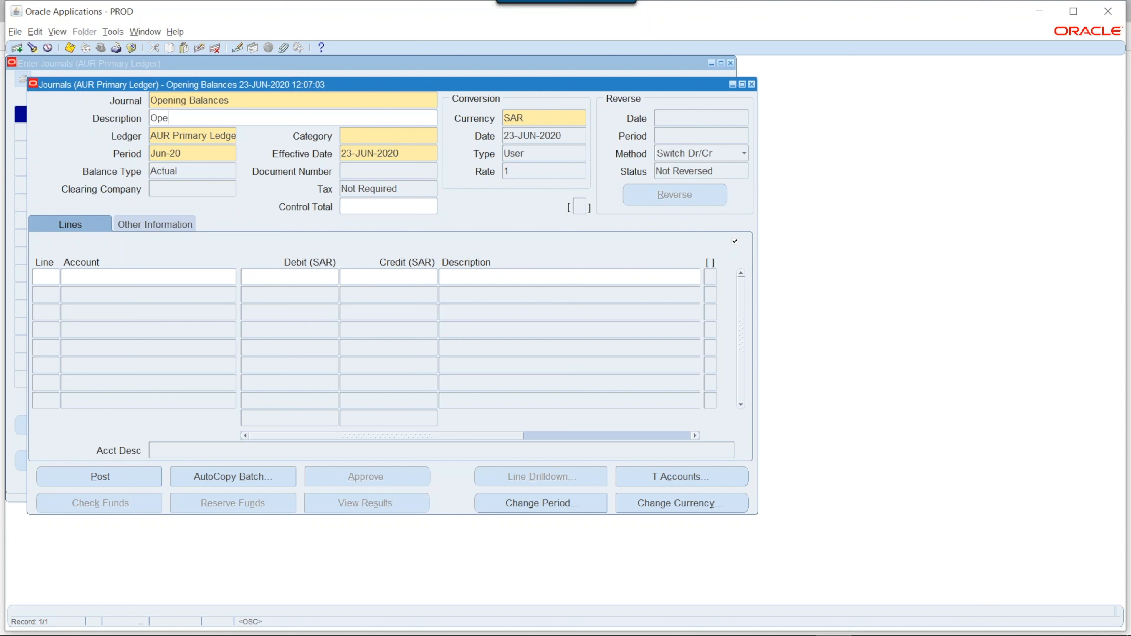
text(ning  Balances)
key(Tab)
key(Tab)
text(adj)
key(Tab)
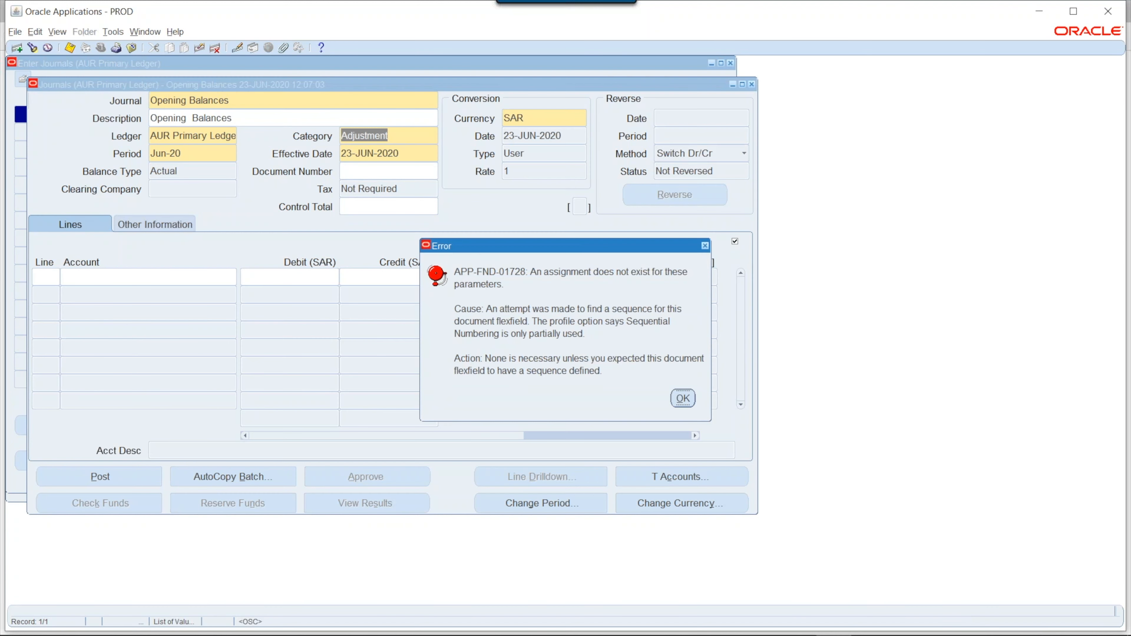
key(Return)
Begin journal line 1 with company 102, department 000 and project 000
click(45, 270)
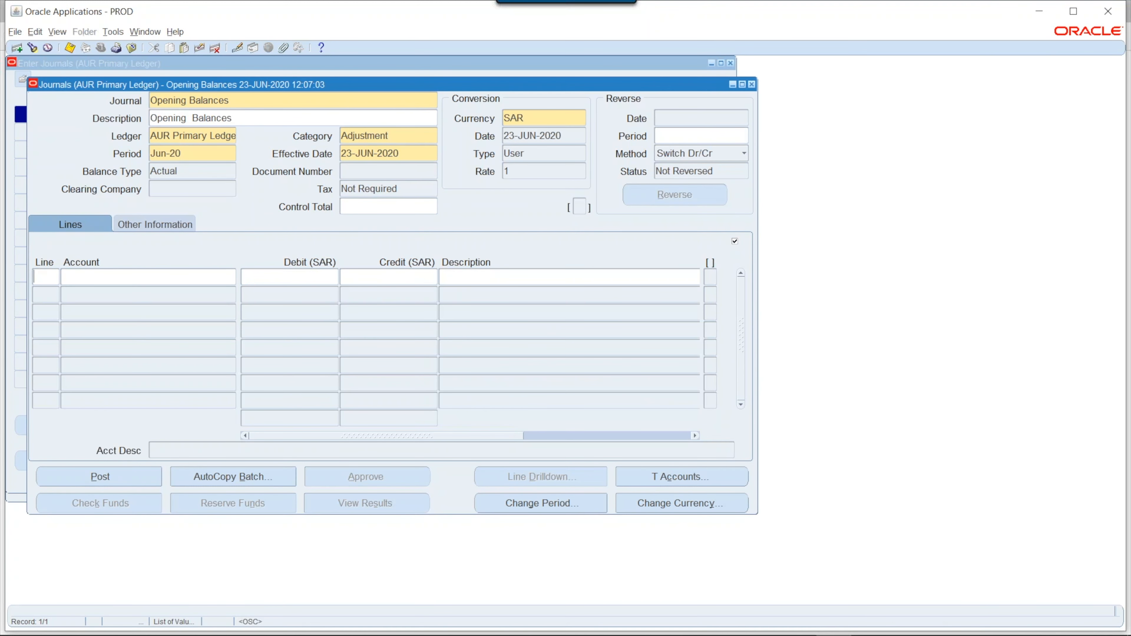
key(Tab)
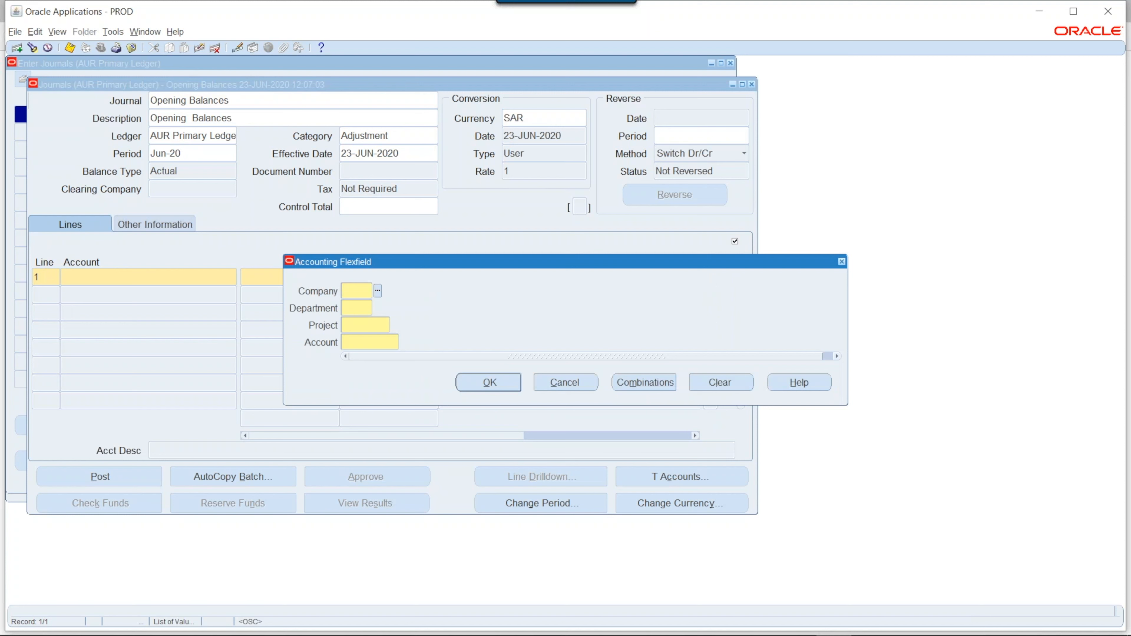
key(ctrl+l)
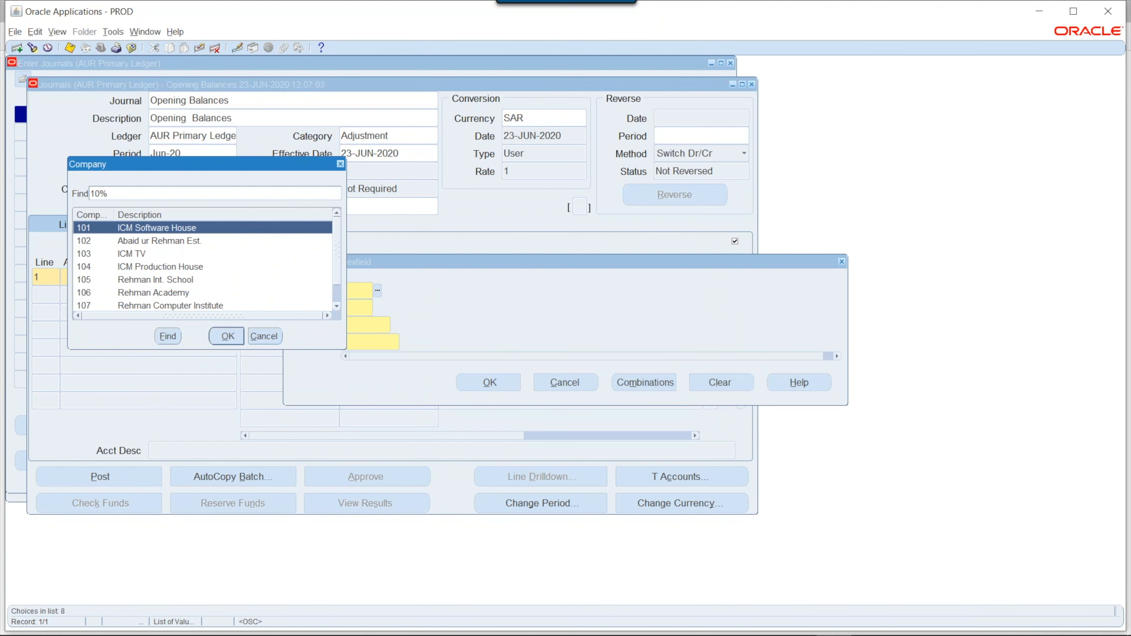
key(Down)
key(Return)
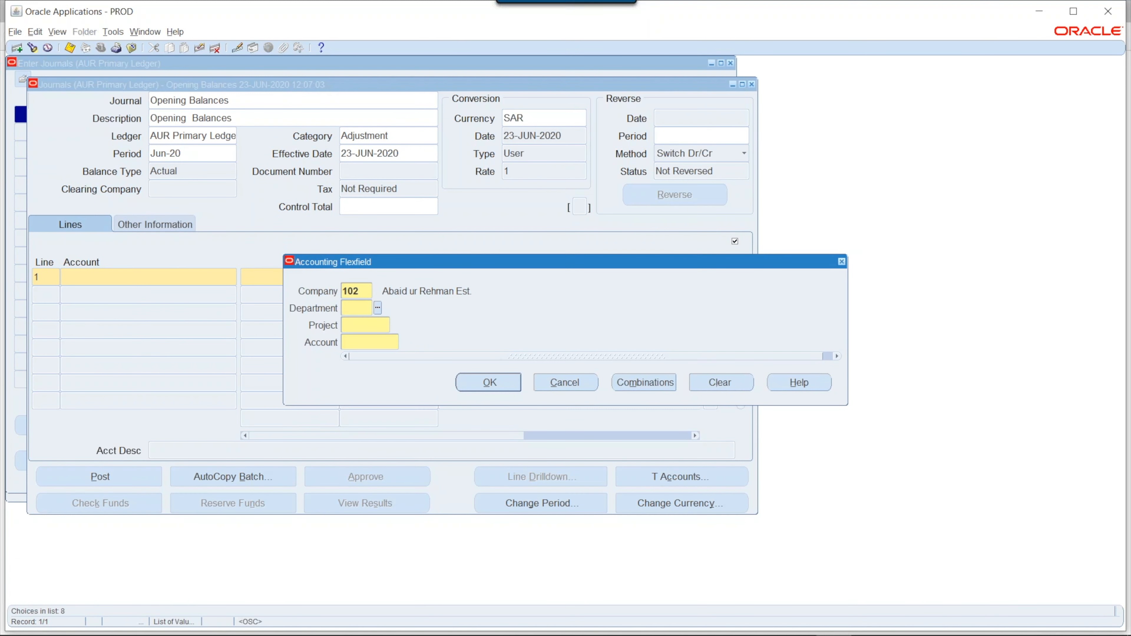
text(000)
key(Tab)
key(ctrl+l)
key(Return)
Complete line 1 with account 112001 Cash in Bank and a debit of 100000 SAR
key(ctrl+l)
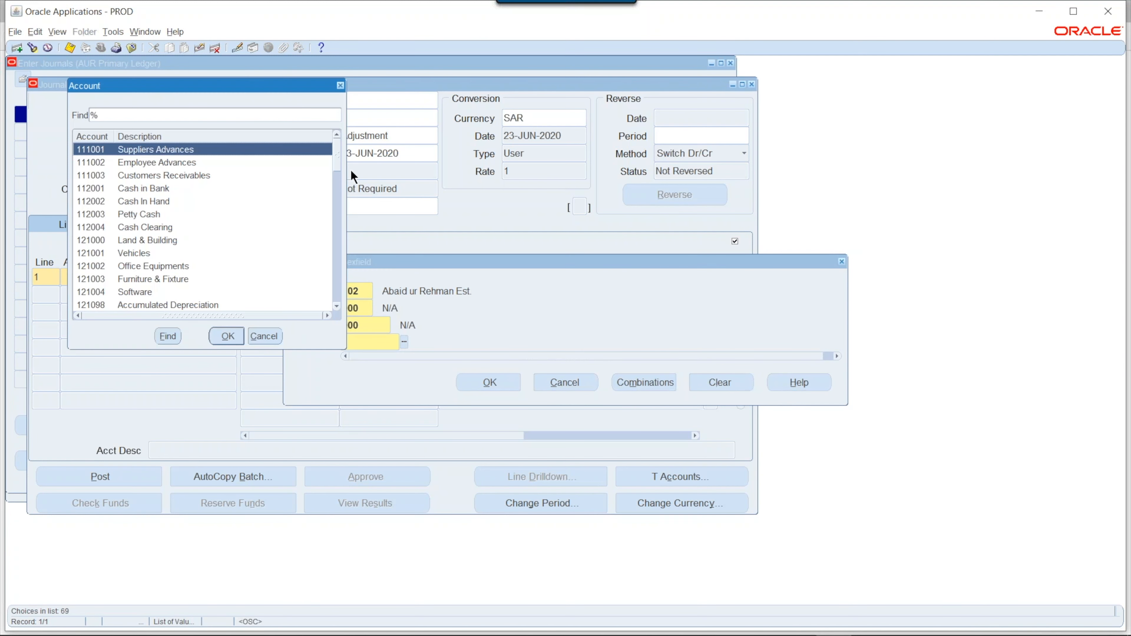
click(163, 190)
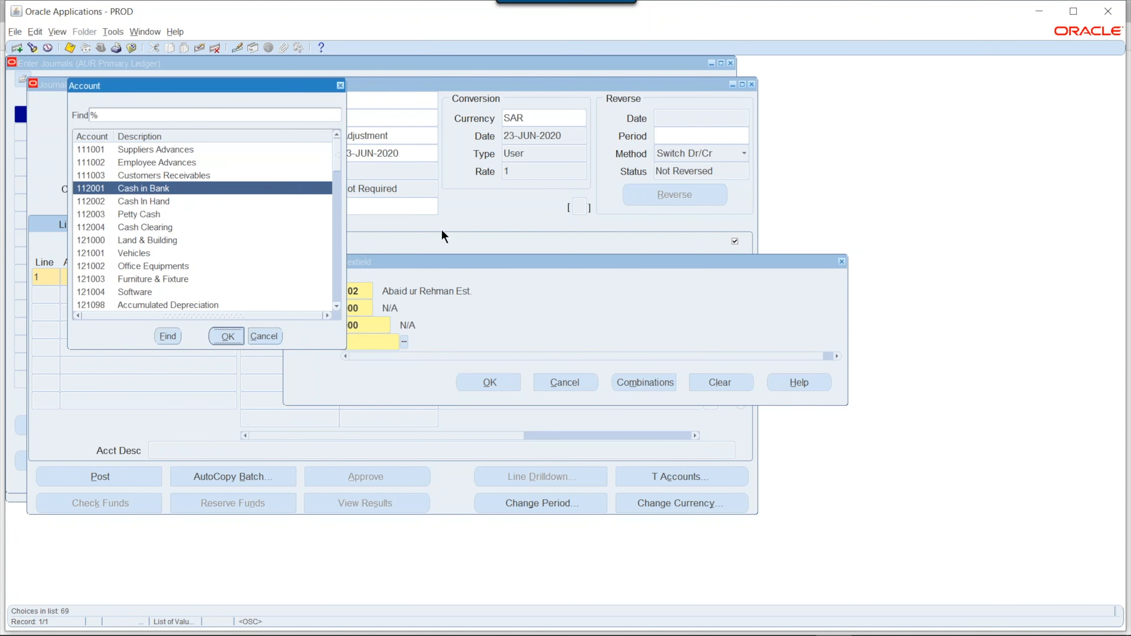
key(Return)
key(Return)
text(100000)
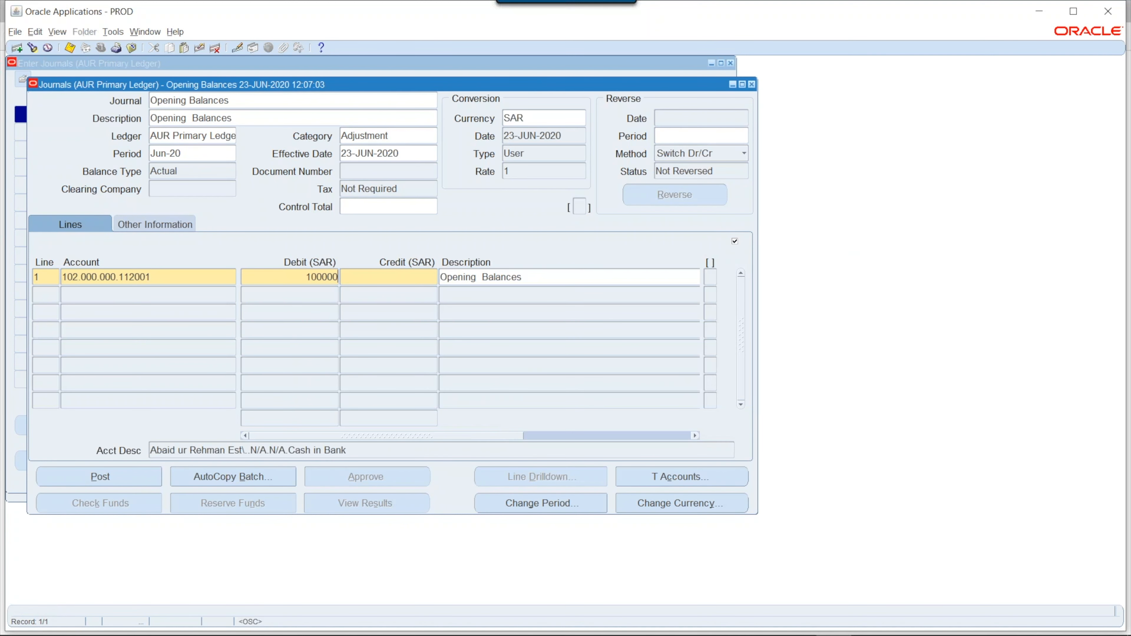
Add journal line 2 with company 102, department 000 and project 000
key(Down)
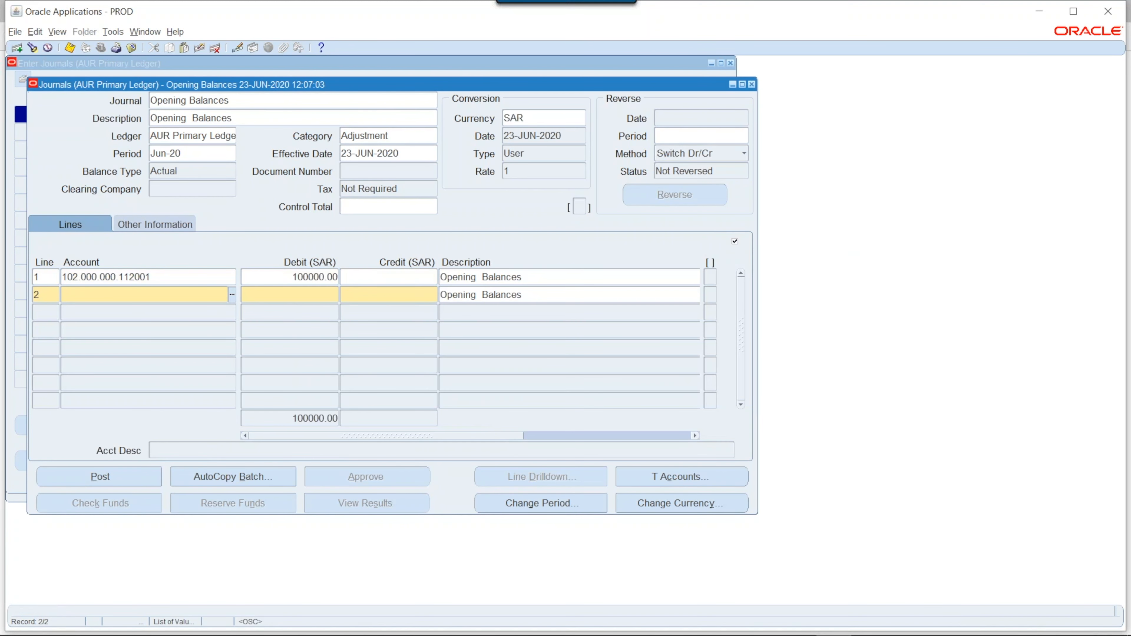
key(ctrl+l)
key(Return)
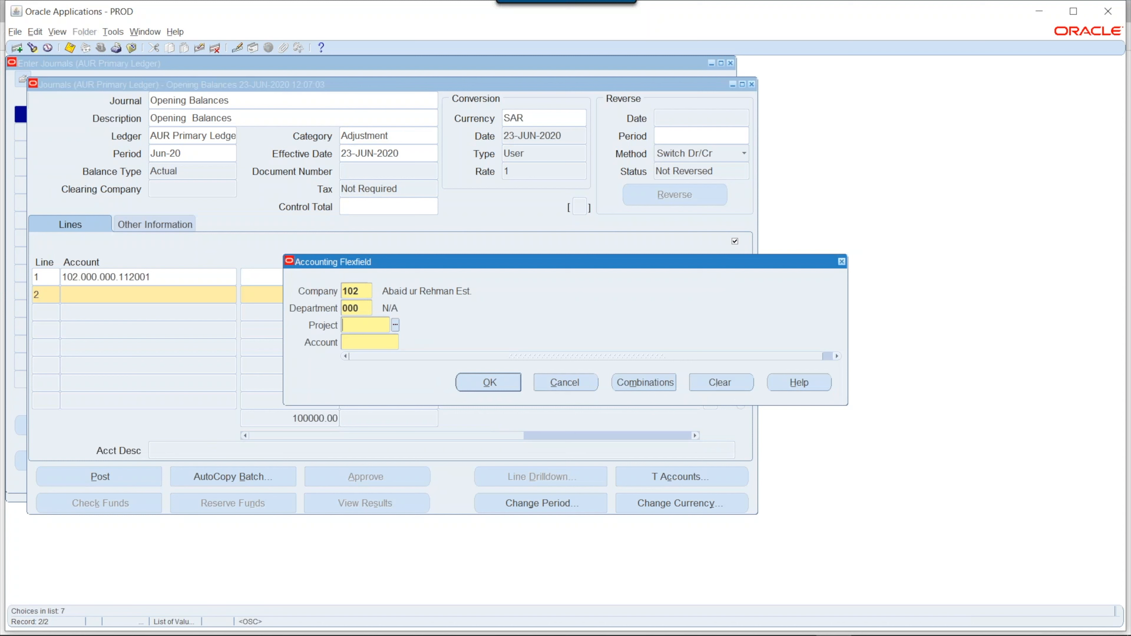
key(ctrl+l)
key(Return)
Complete line 2 with account 230001 Investment and a credit of 100000 SAR
key(ctrl+l)
key(Page_Down)
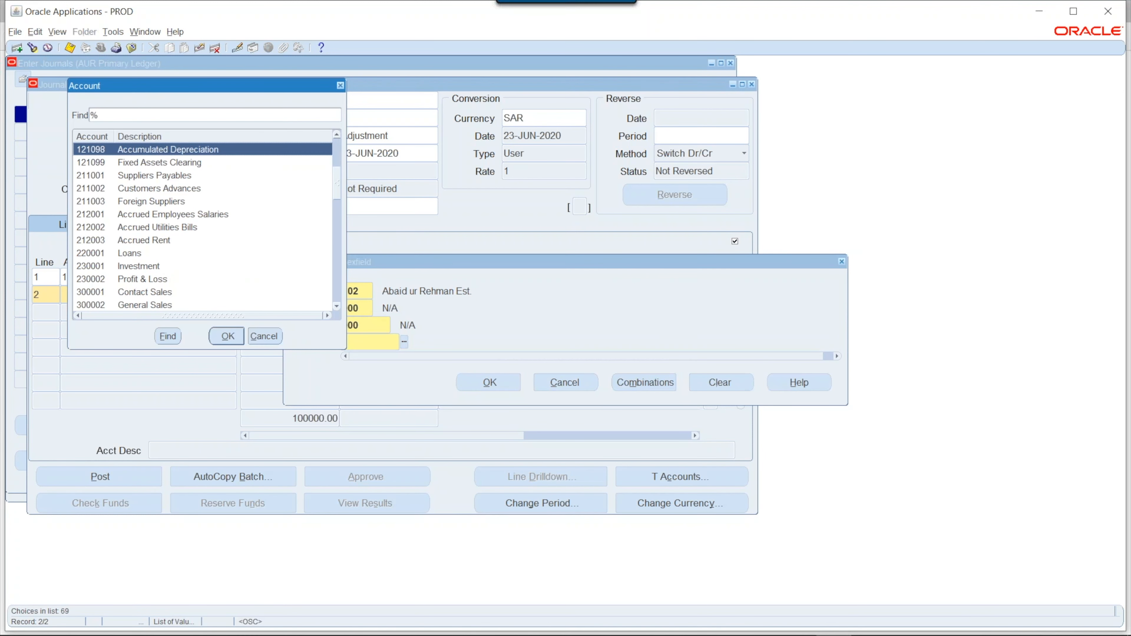
key(Down)
key(Down)
key(Down)
key(Down)
key(Down)
key(Down)
key(Down)
key(Down)
key(Down)
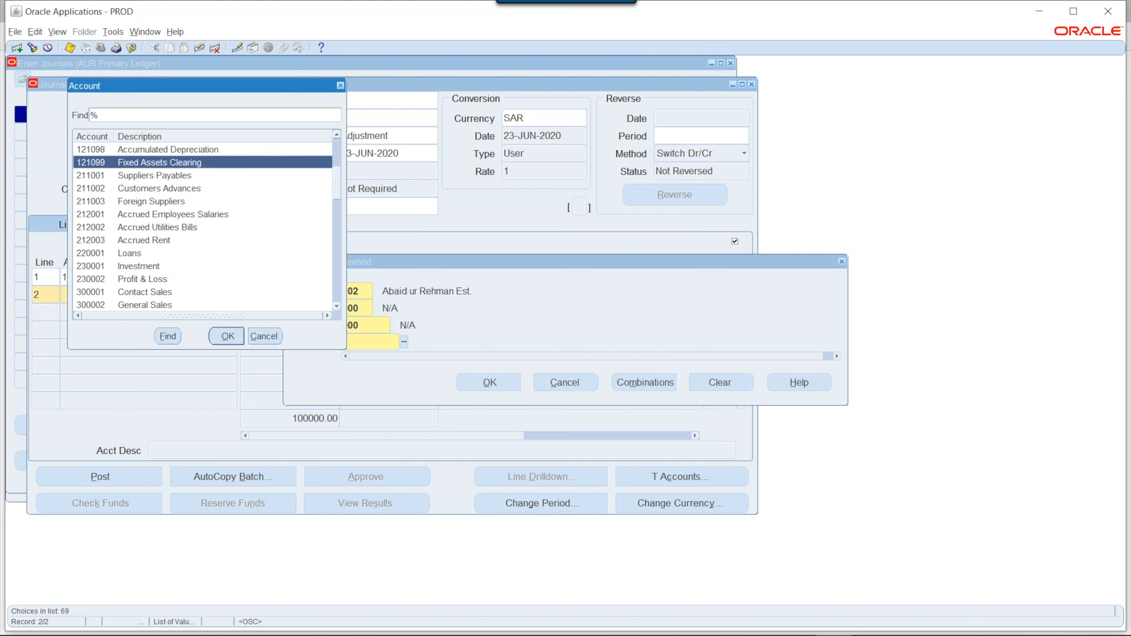
key(Return)
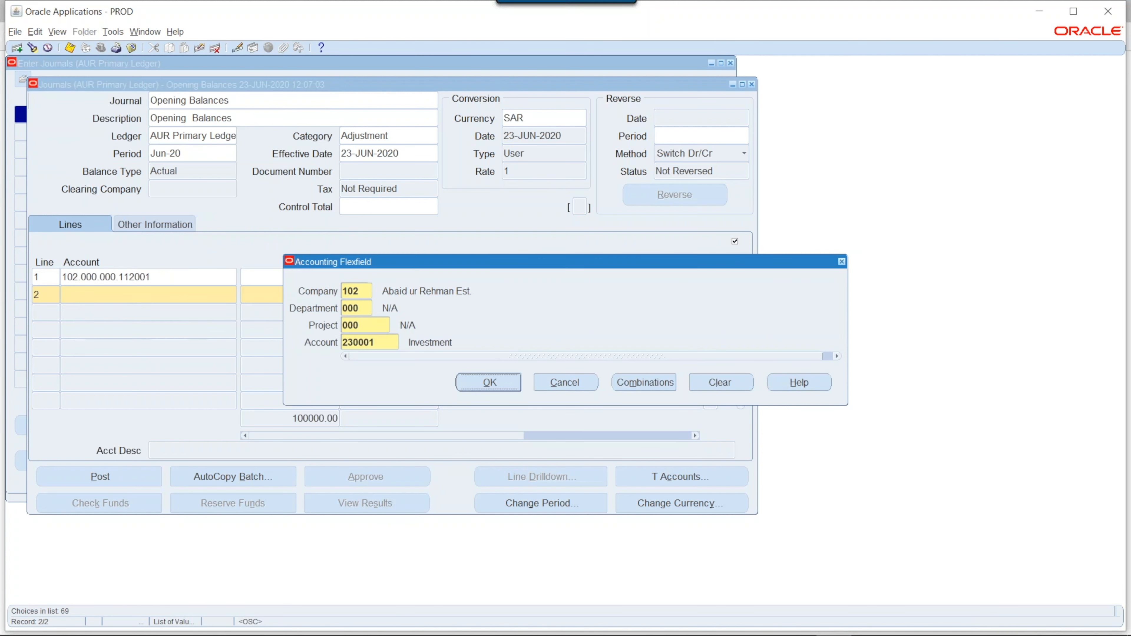
key(Return)
key(Tab)
text(100000)
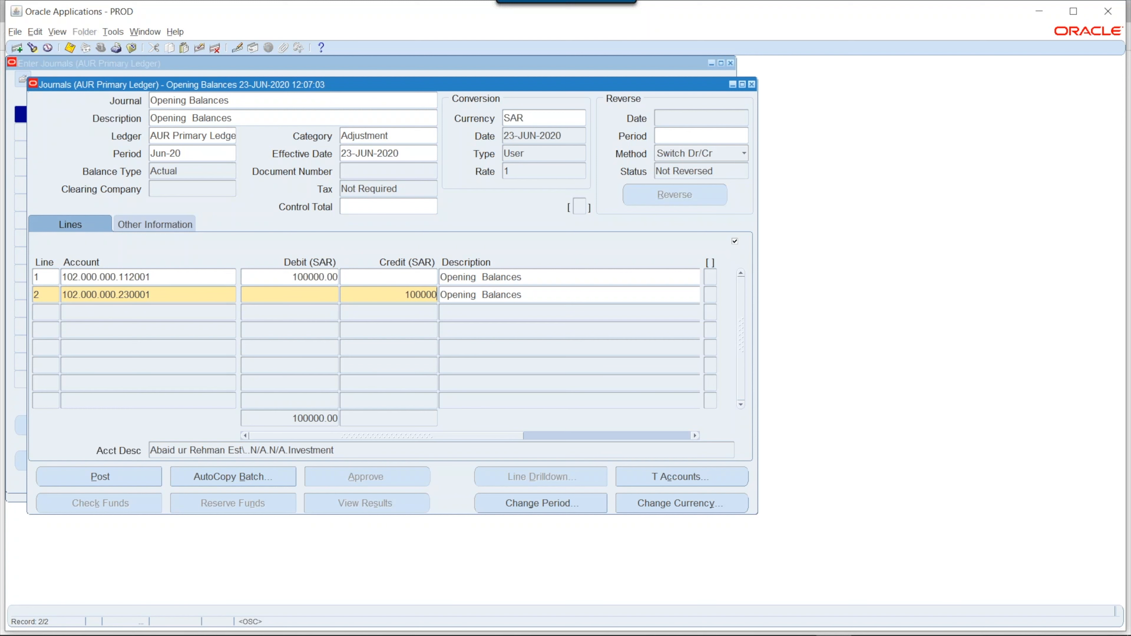
Save the Opening Balances journal, submit it for posting, and close the journal forms
key(ctrl+s)
click(100, 476)
click(634, 353)
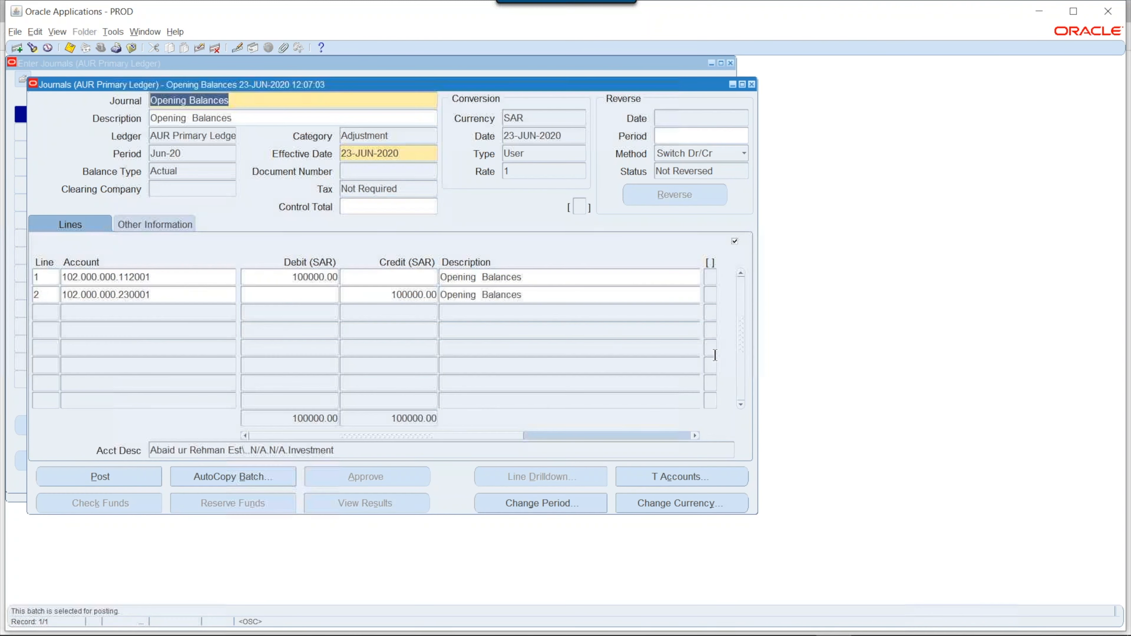
click(751, 85)
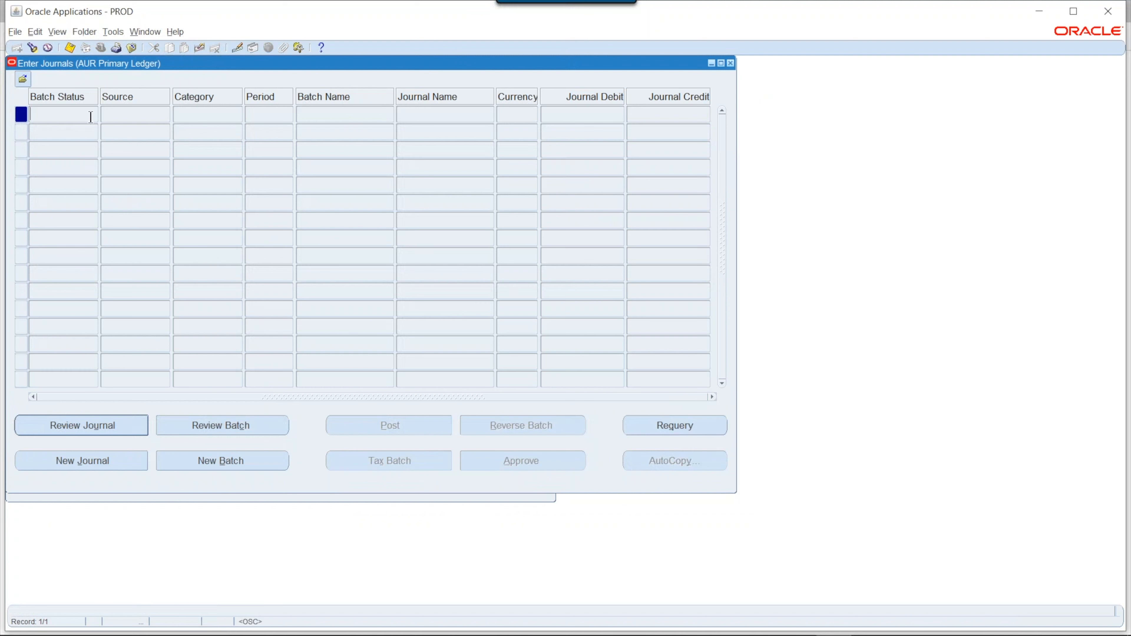
click(134, 48)
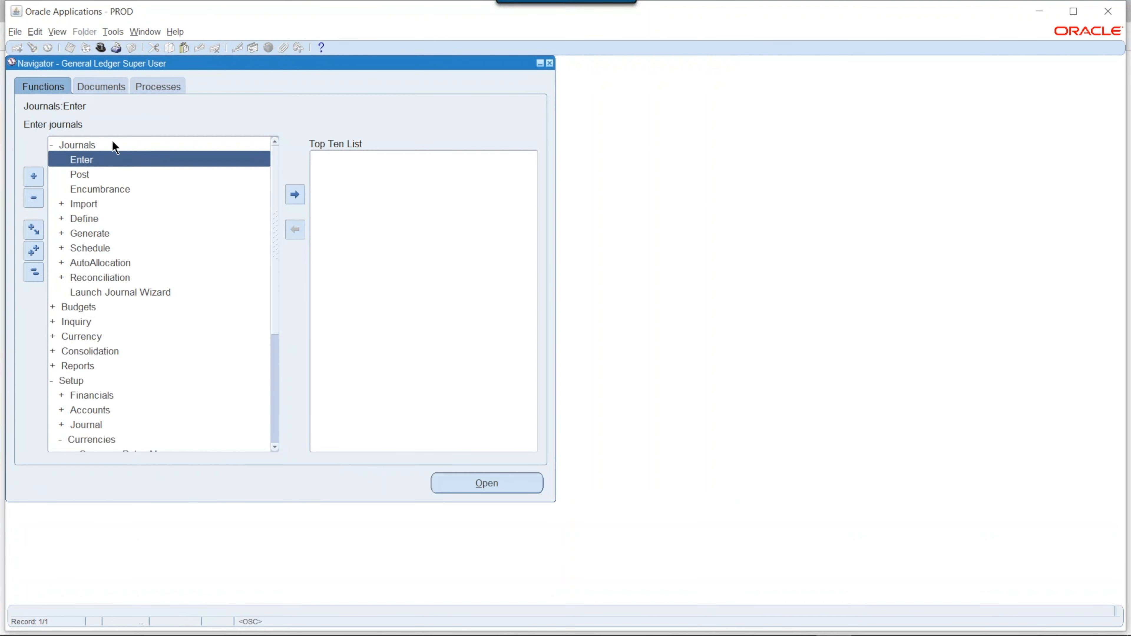
Check the status of the latest Posting: Single Ledger request, view its output report, and close the Requests form
click(58, 32)
click(109, 206)
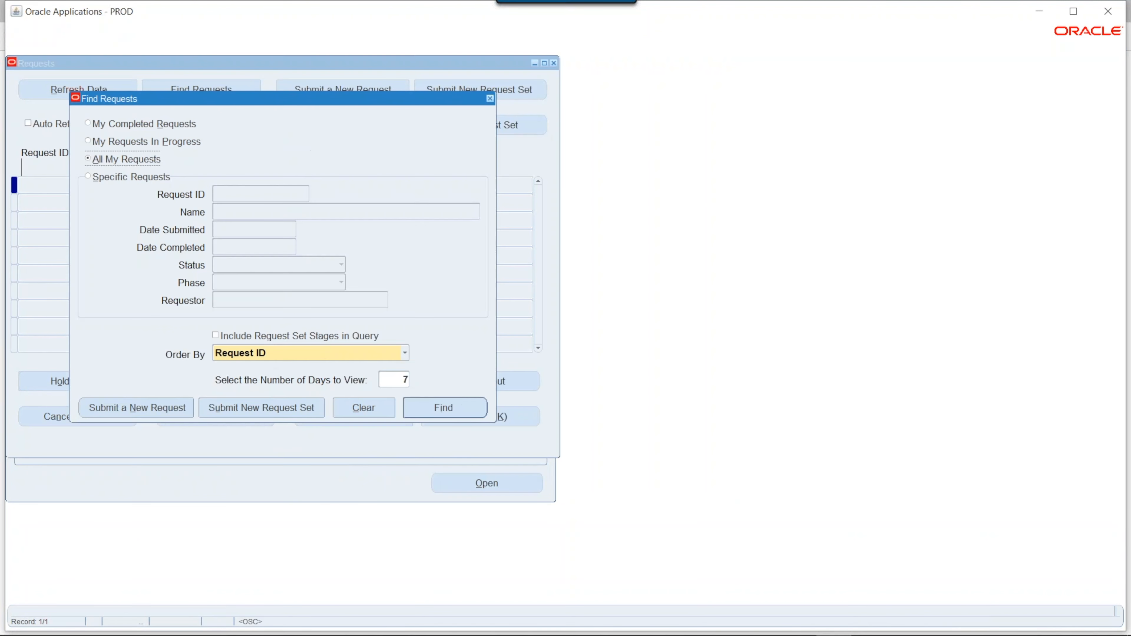
click(407, 404)
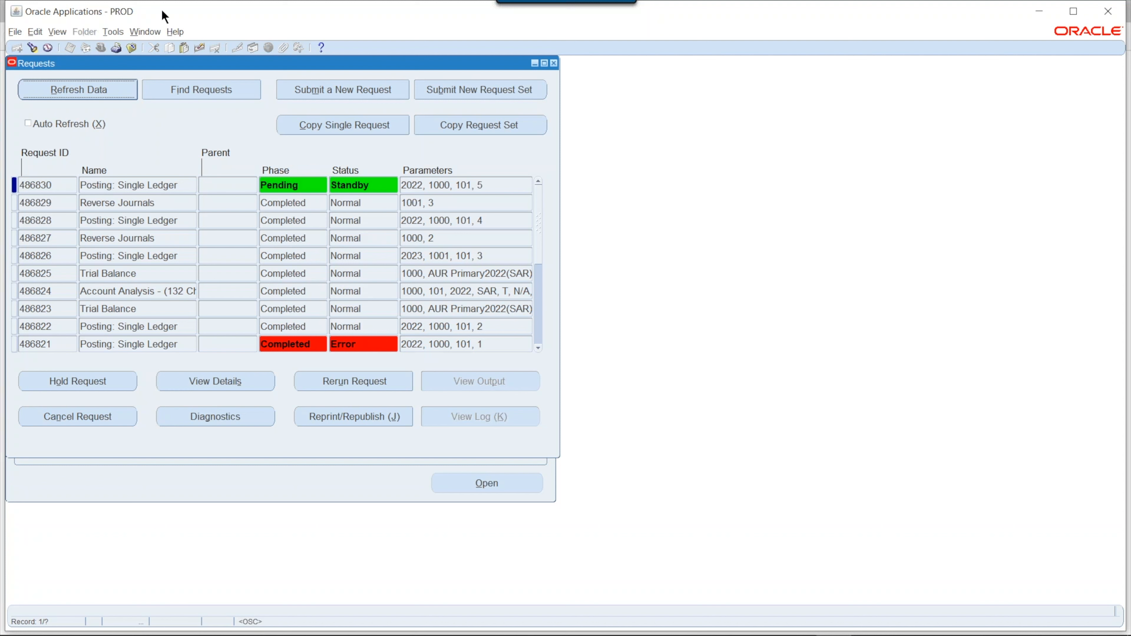
click(95, 97)
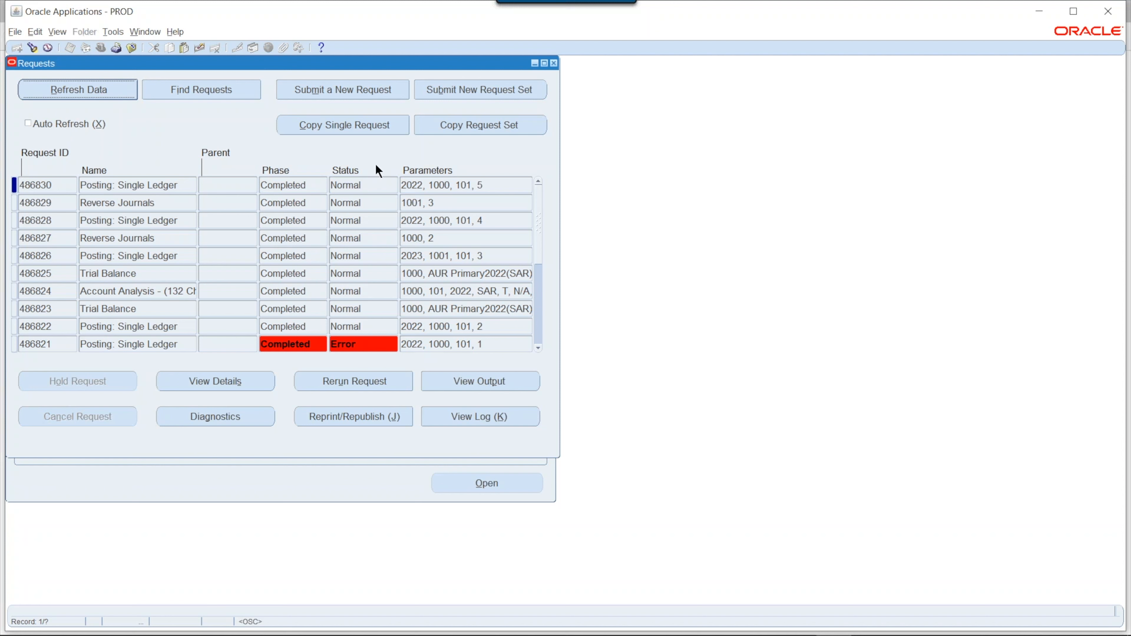
click(476, 380)
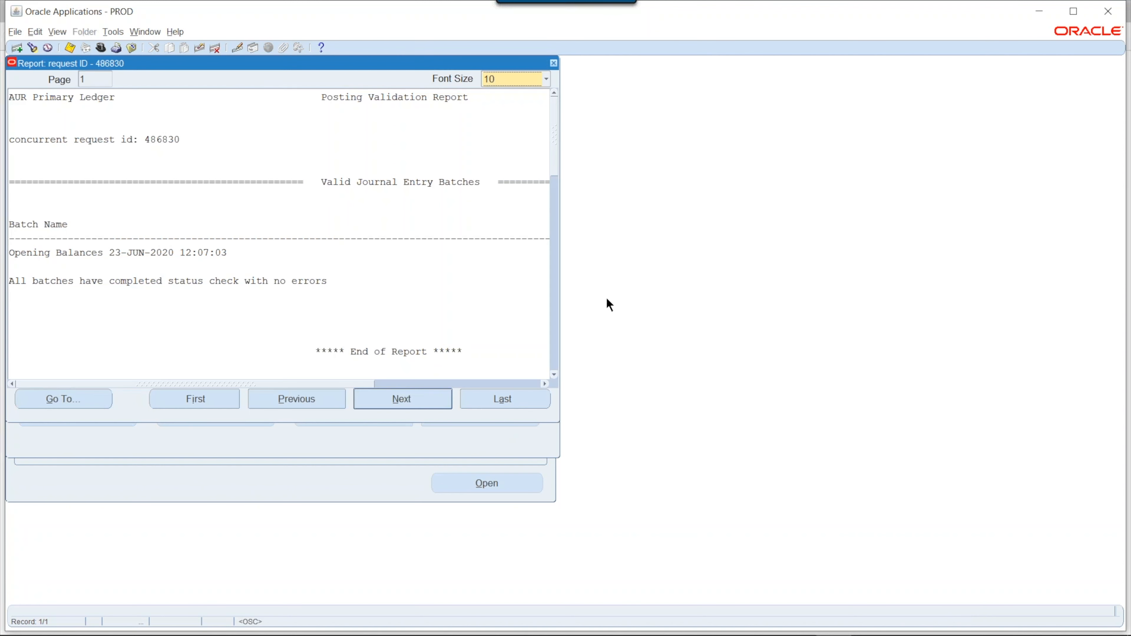
click(554, 63)
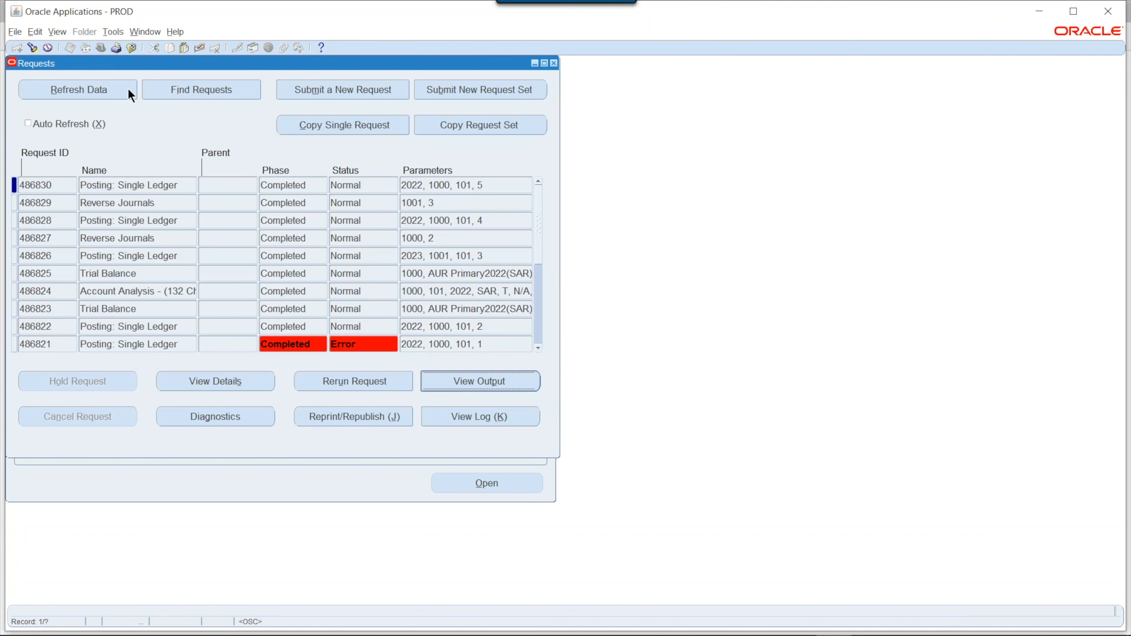
click(132, 49)
Switch to the GL Secondary Ledger responsibility and open its journal entry search
click(101, 48)
text(g)
double_click(114, 151)
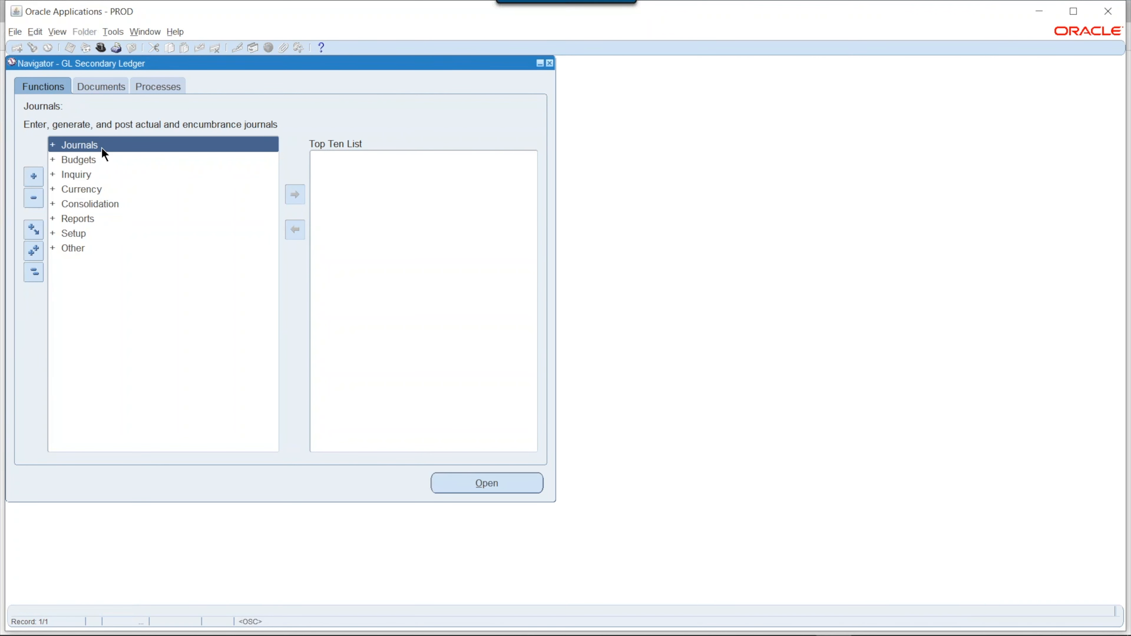
double_click(102, 148)
double_click(106, 147)
double_click(113, 236)
click(98, 147)
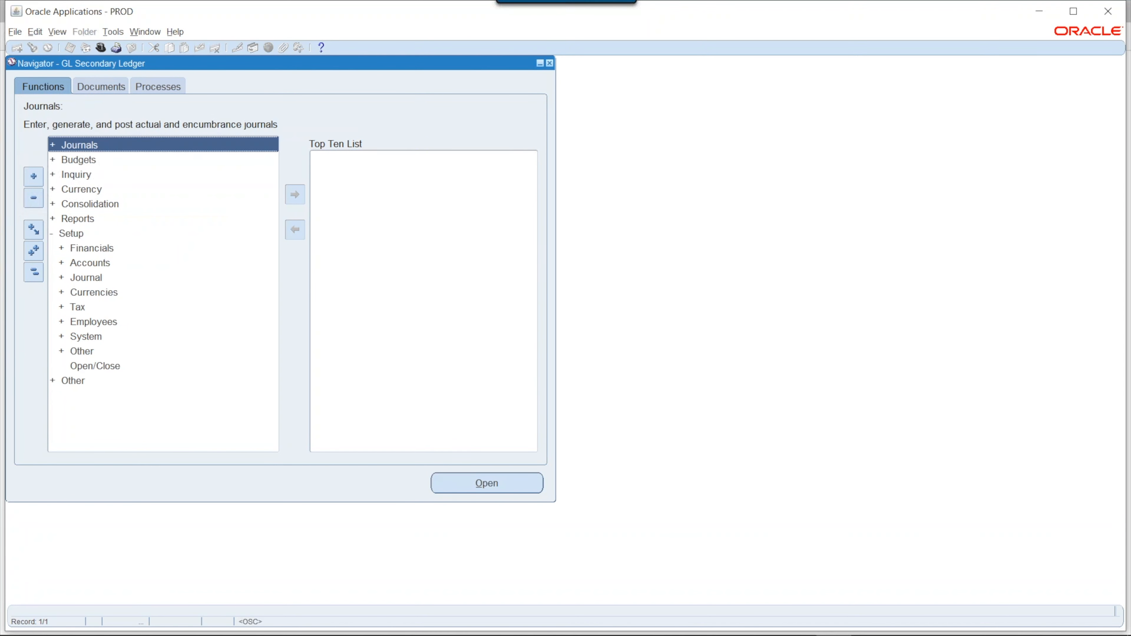
double_click(102, 145)
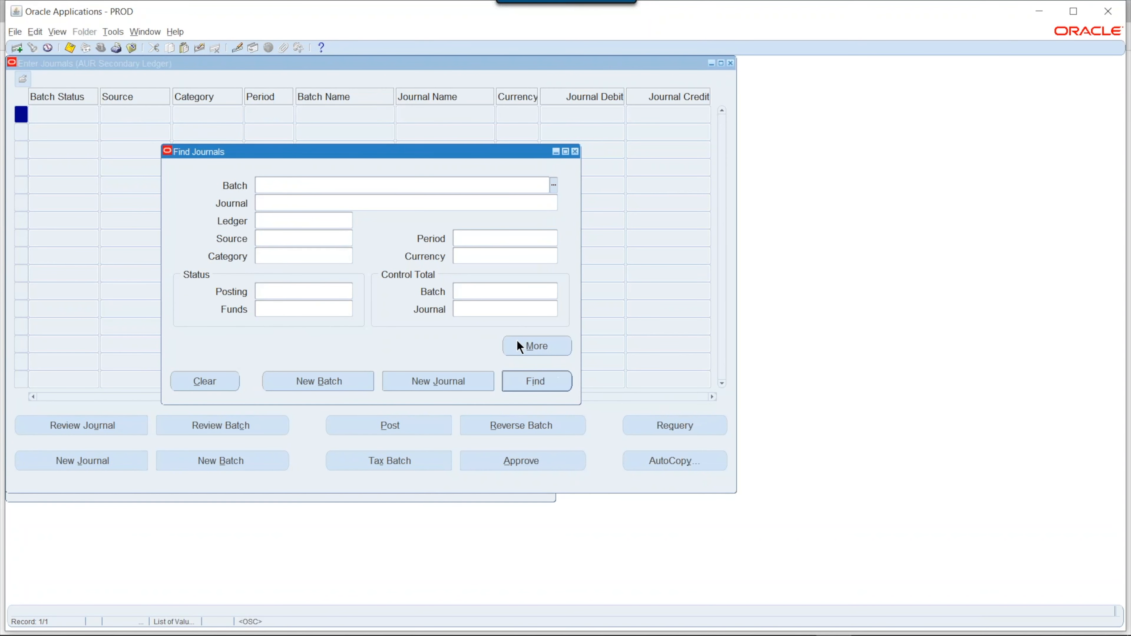
List all AUR Secondary Ledger journals and submit the unposted Jan-20 reversal batch for posting
click(543, 378)
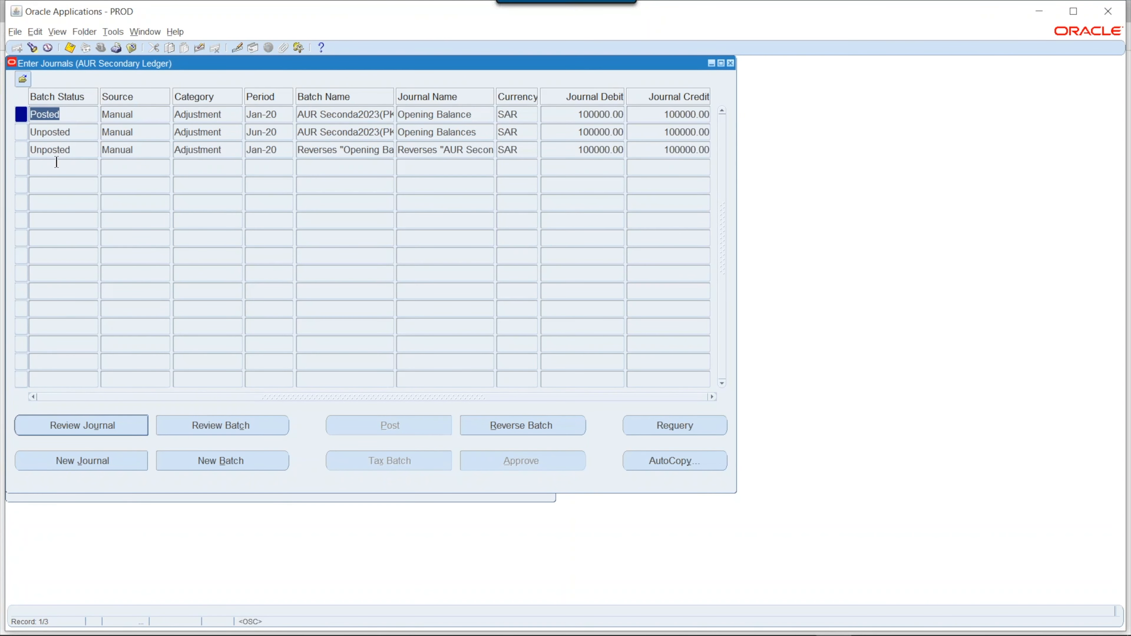
click(67, 133)
click(70, 151)
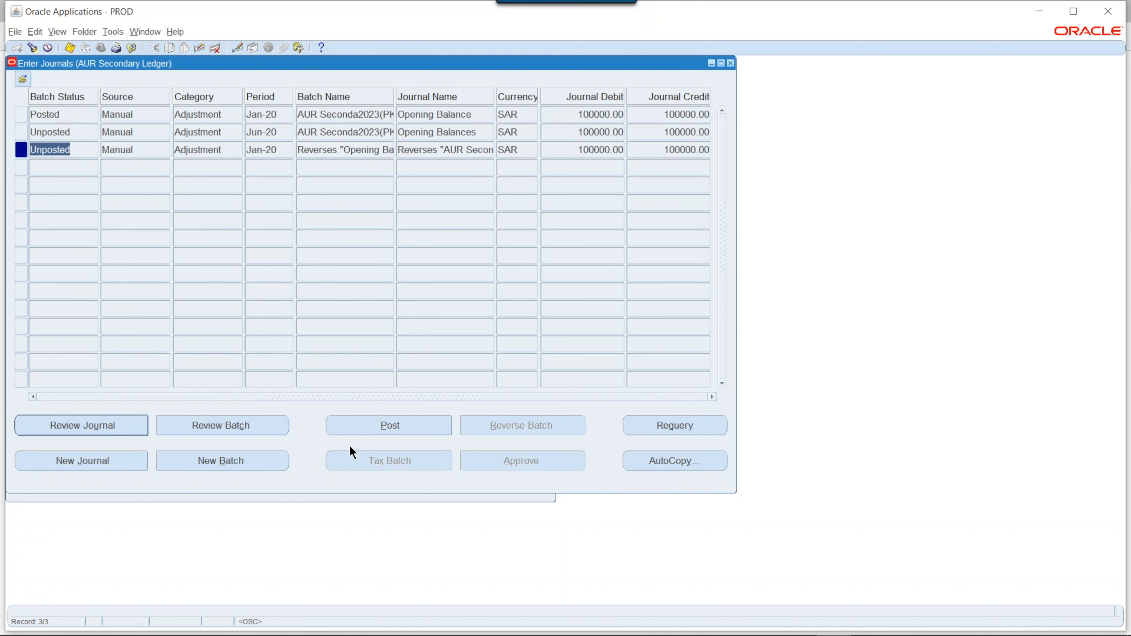
click(373, 432)
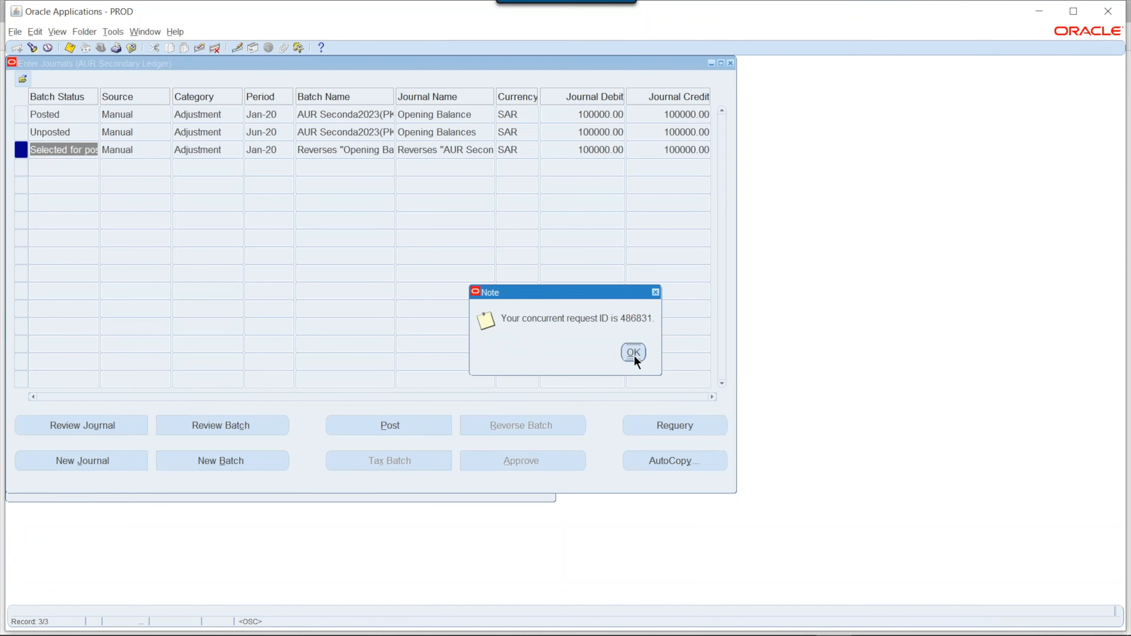
click(633, 352)
Review the PKR debit and credit amounts and the effective date of the Jun-20 Opening Balances journal, and close it
click(59, 132)
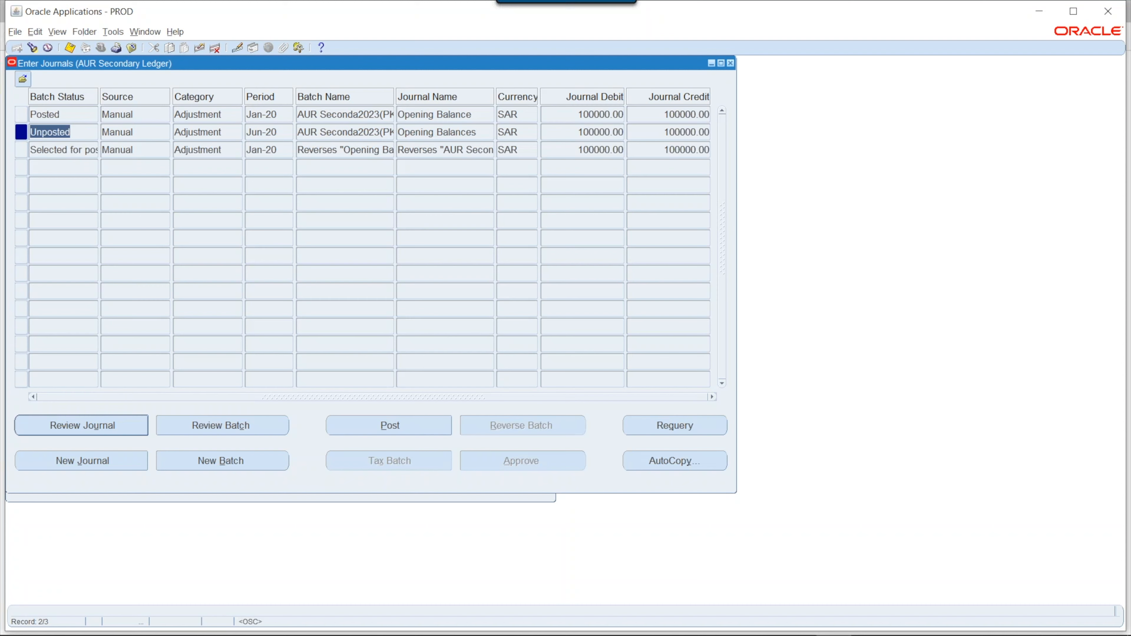
click(109, 432)
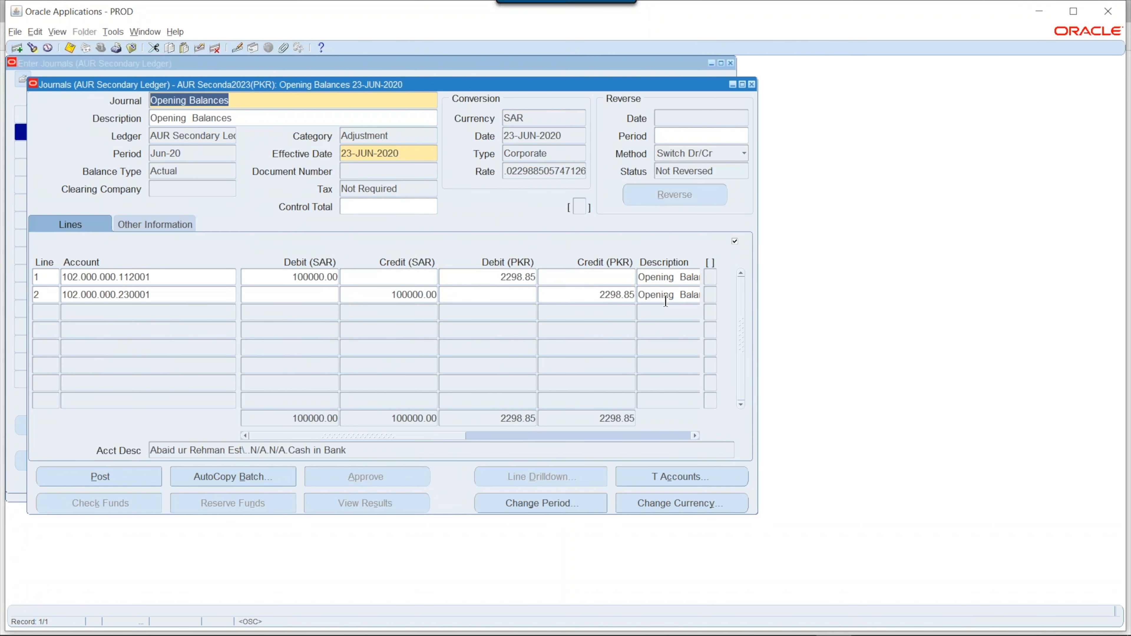
click(467, 277)
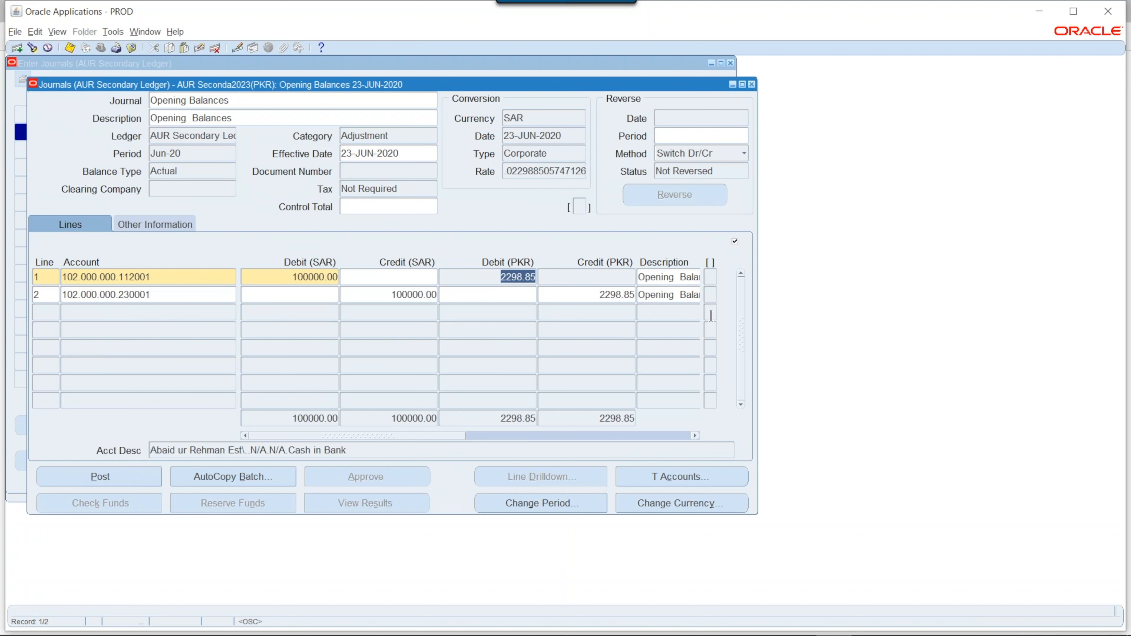
click(615, 295)
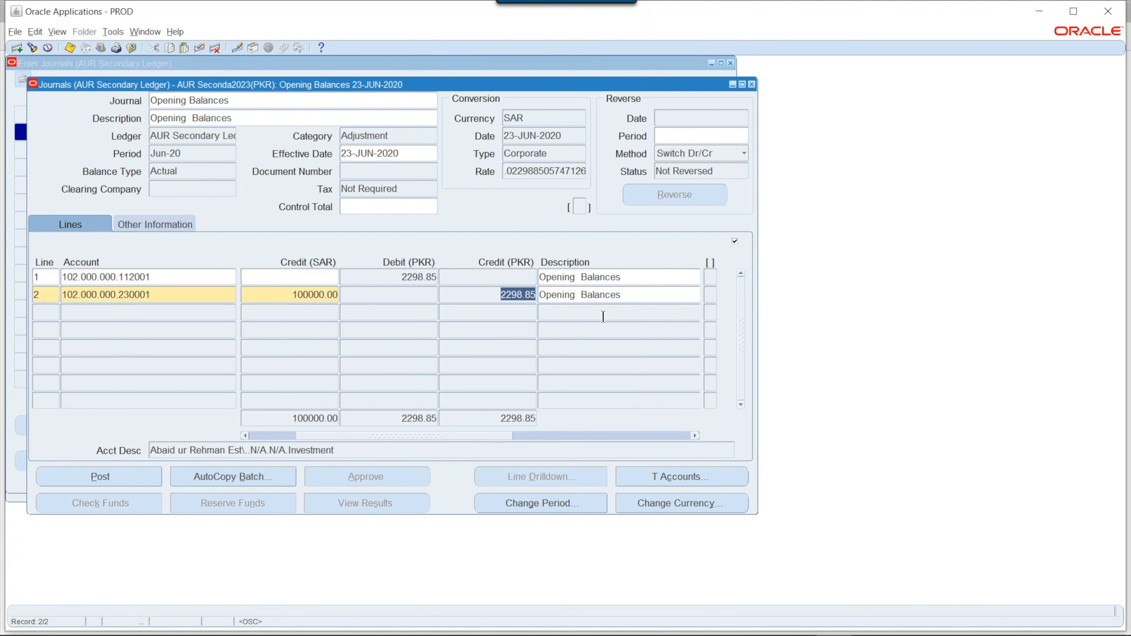
drag(464, 437, 358, 437)
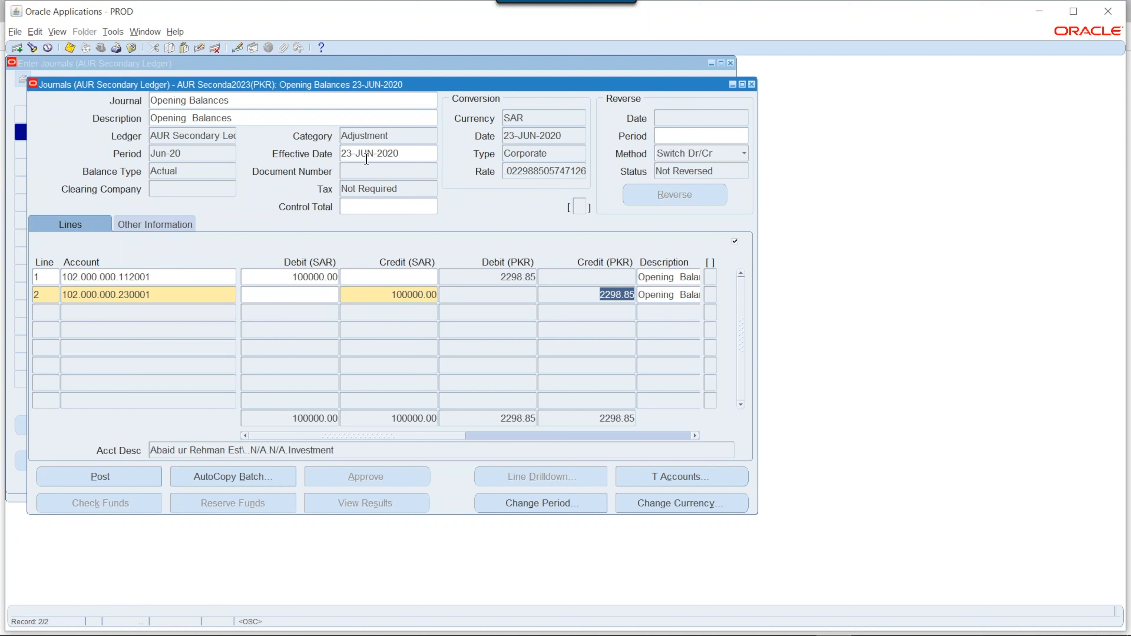
click(382, 153)
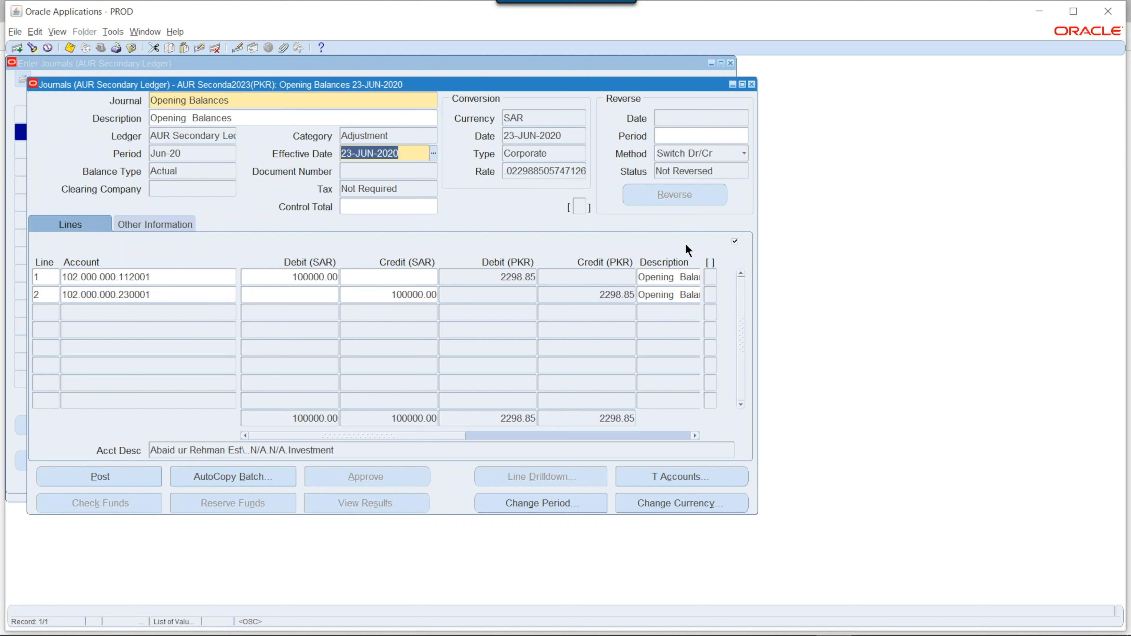
click(752, 84)
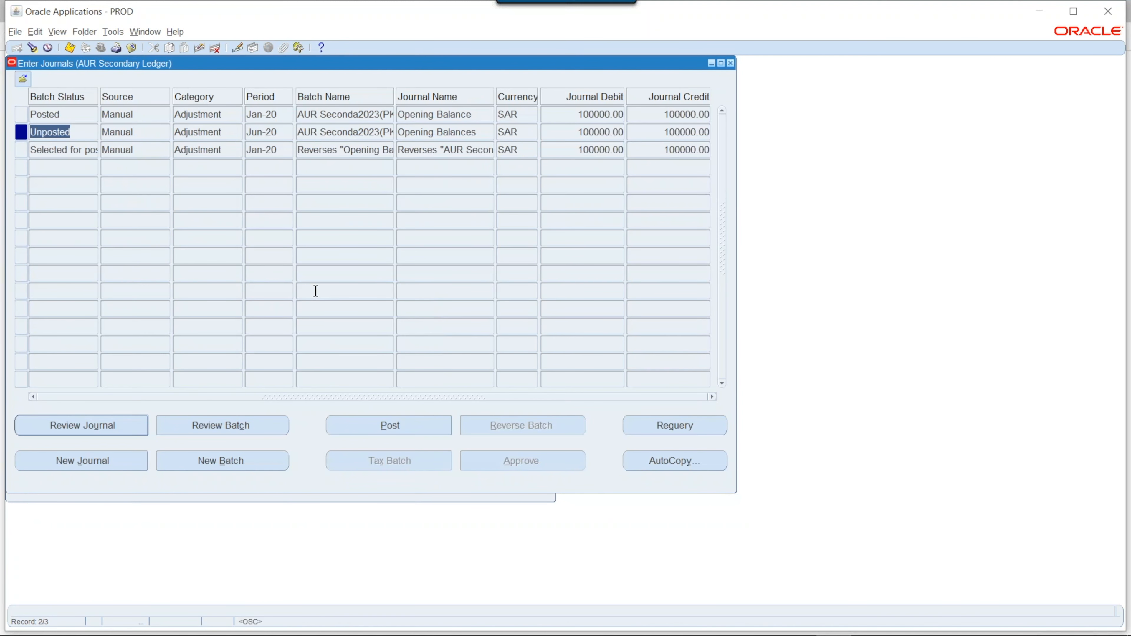
Delete the entire batch of the unposted Jun-20 Opening Balances journal from the AUR Secondary Ledger and save
click(271, 133)
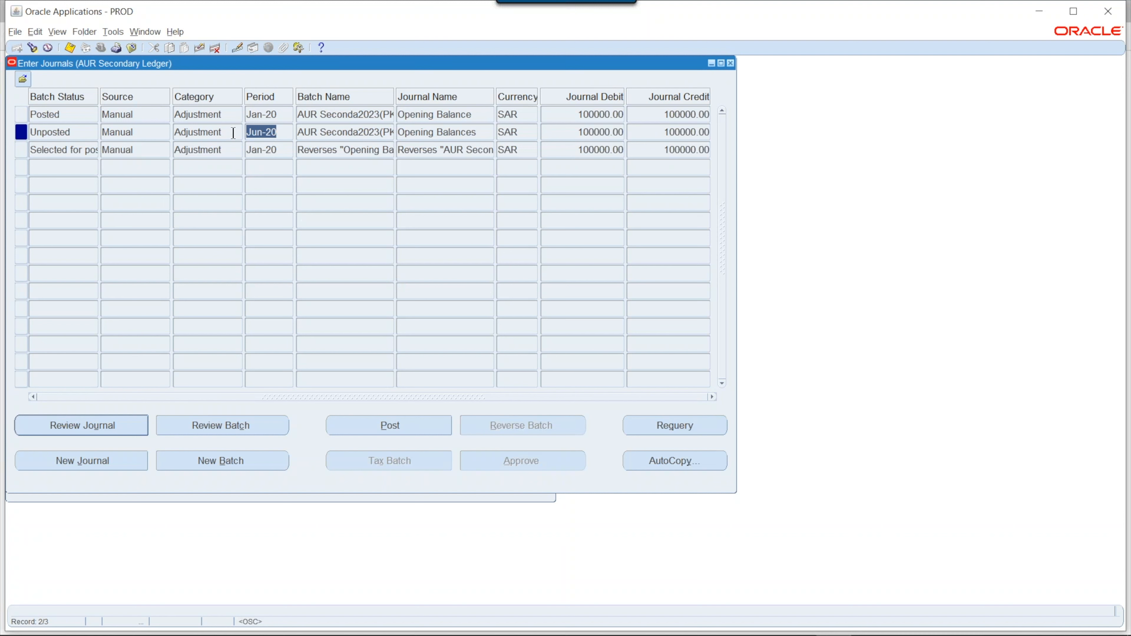
click(215, 48)
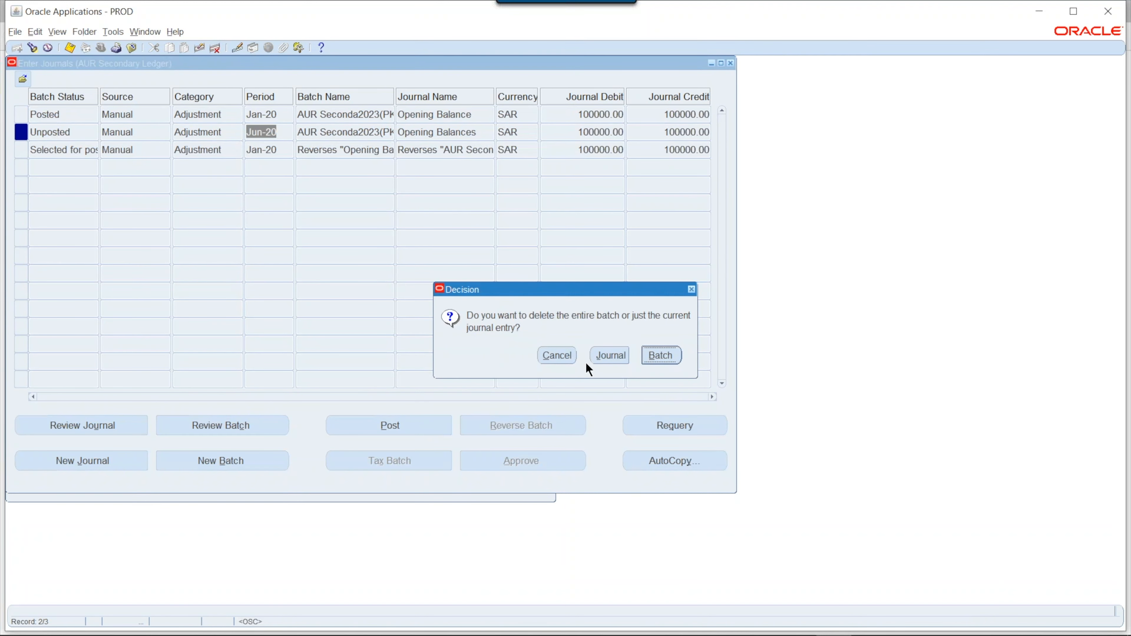
click(554, 359)
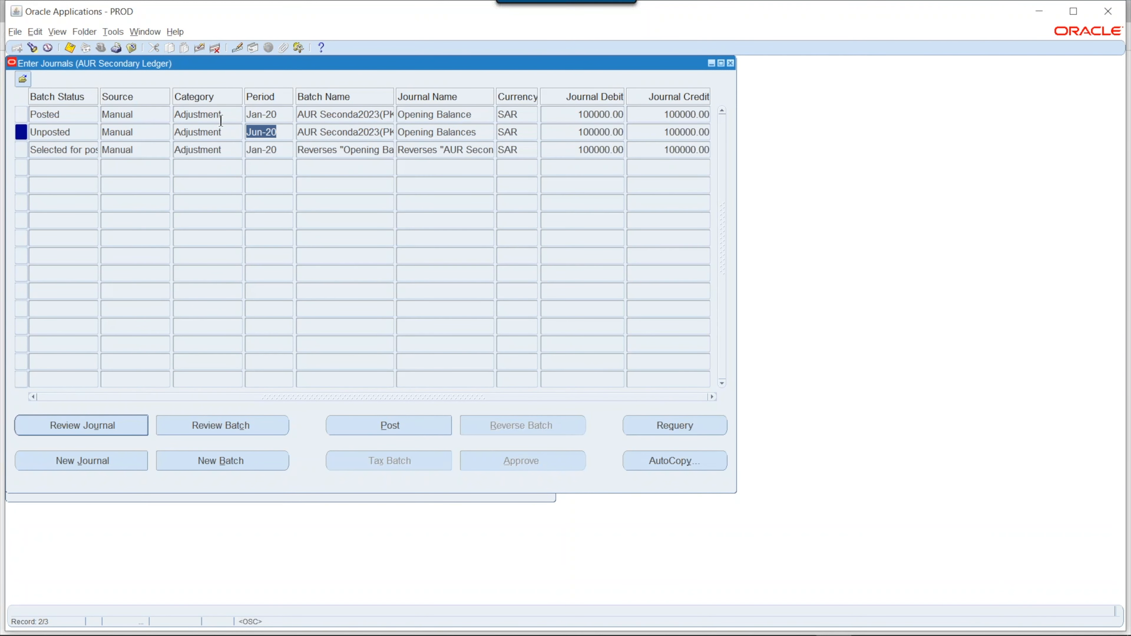
click(216, 48)
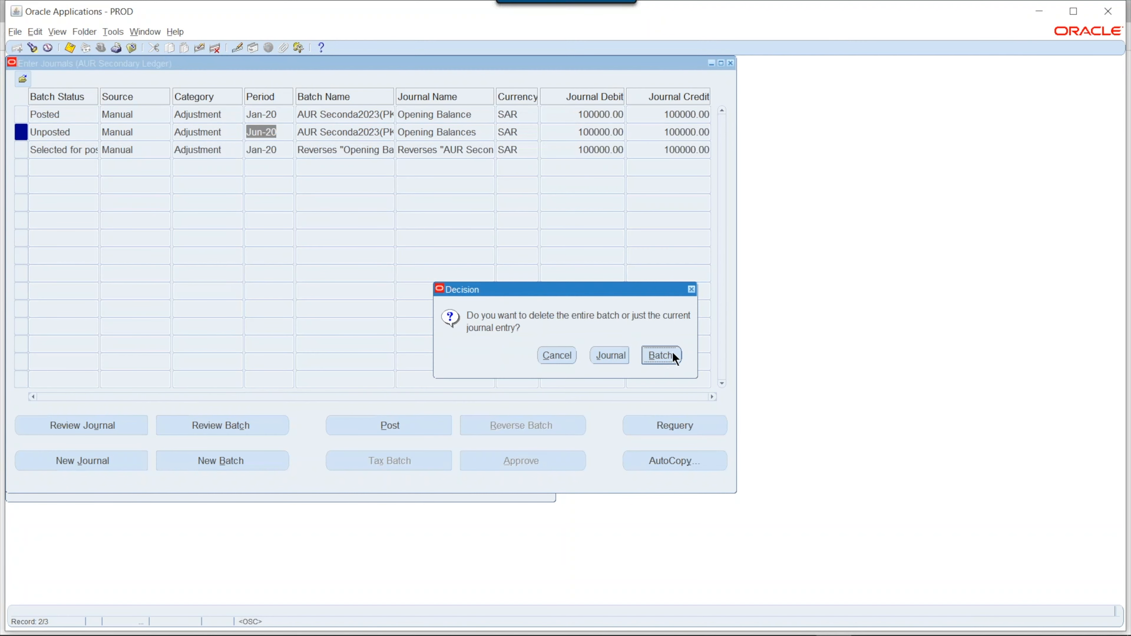
click(660, 356)
click(70, 48)
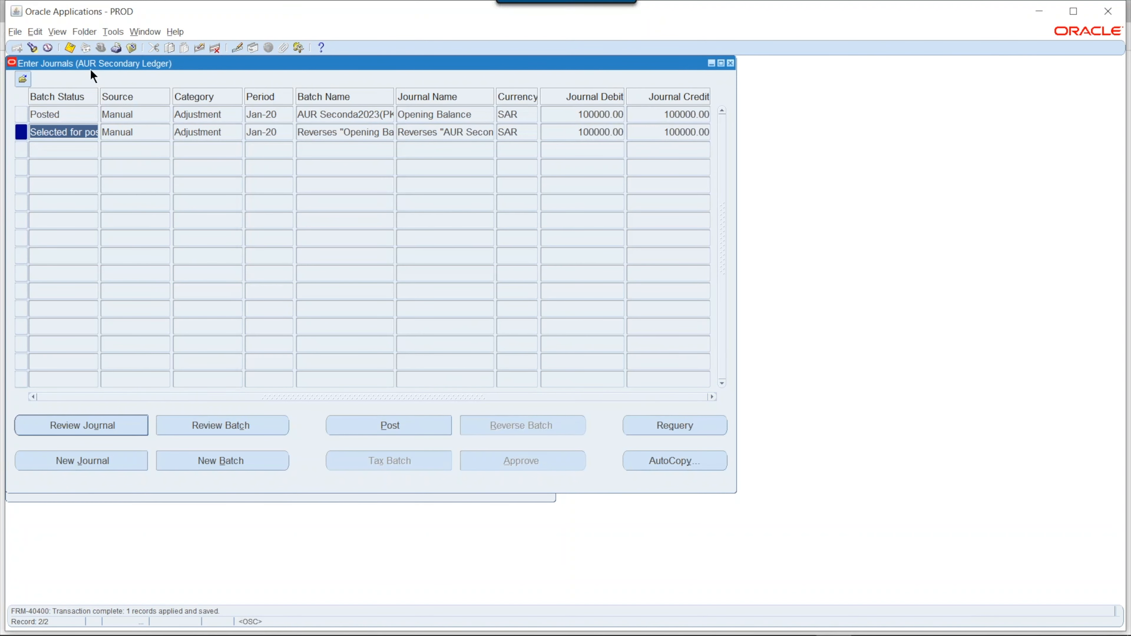
Close the secondary ledger's journals, switch to the AUR Primary Ledger's responsibility, and list all its journals
click(132, 47)
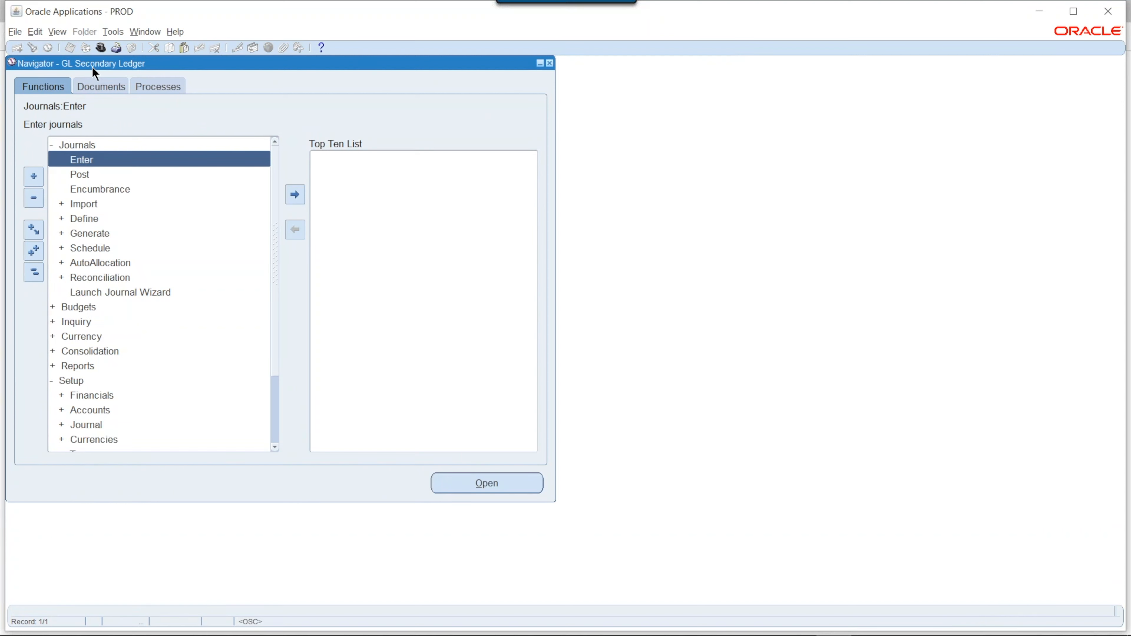
click(101, 48)
text(g%)
double_click(119, 164)
double_click(125, 146)
double_click(138, 163)
click(552, 378)
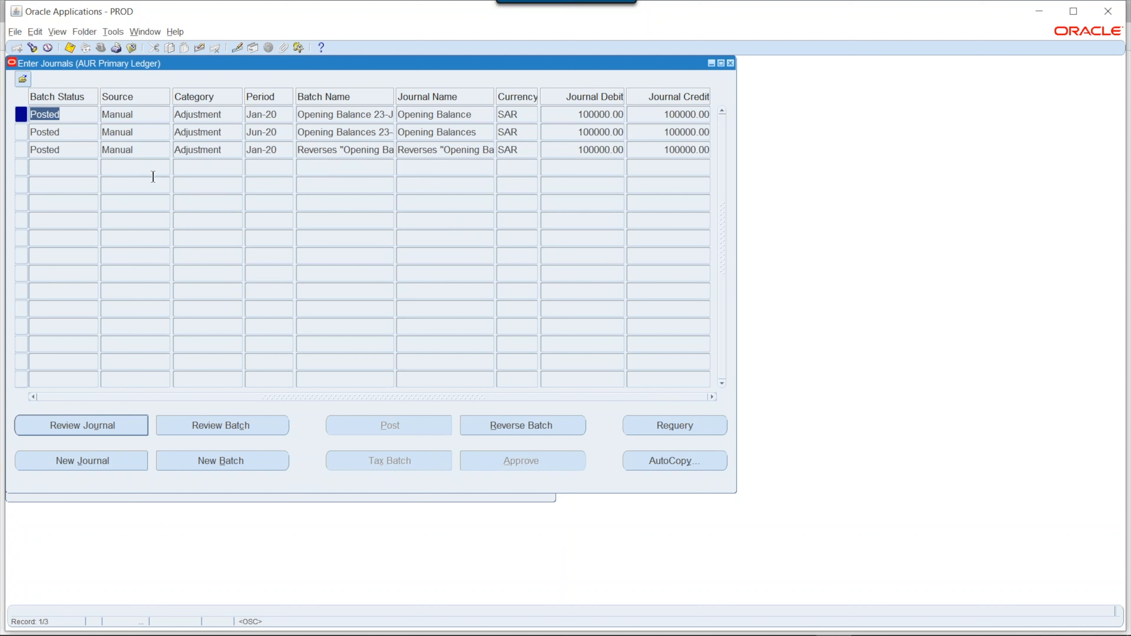
Create a new journal named Opening Balance with category Adjustment and period Jan-20
click(75, 173)
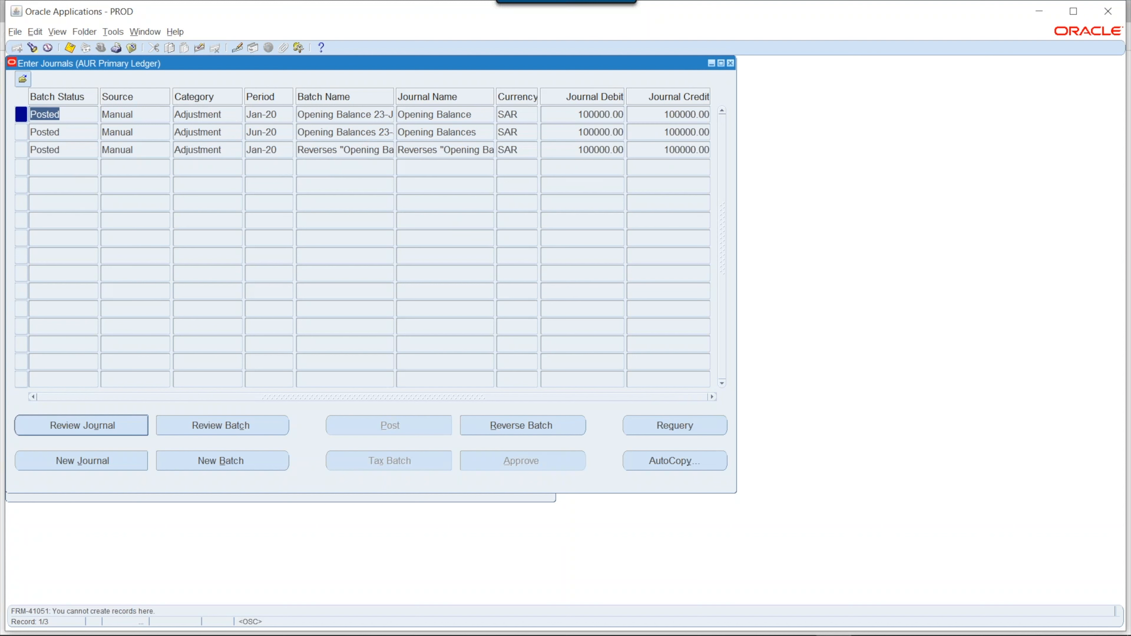
click(104, 460)
text(Opening Balance)
key(Tab)
key(Tab)
key(Tab)
text(Adj)
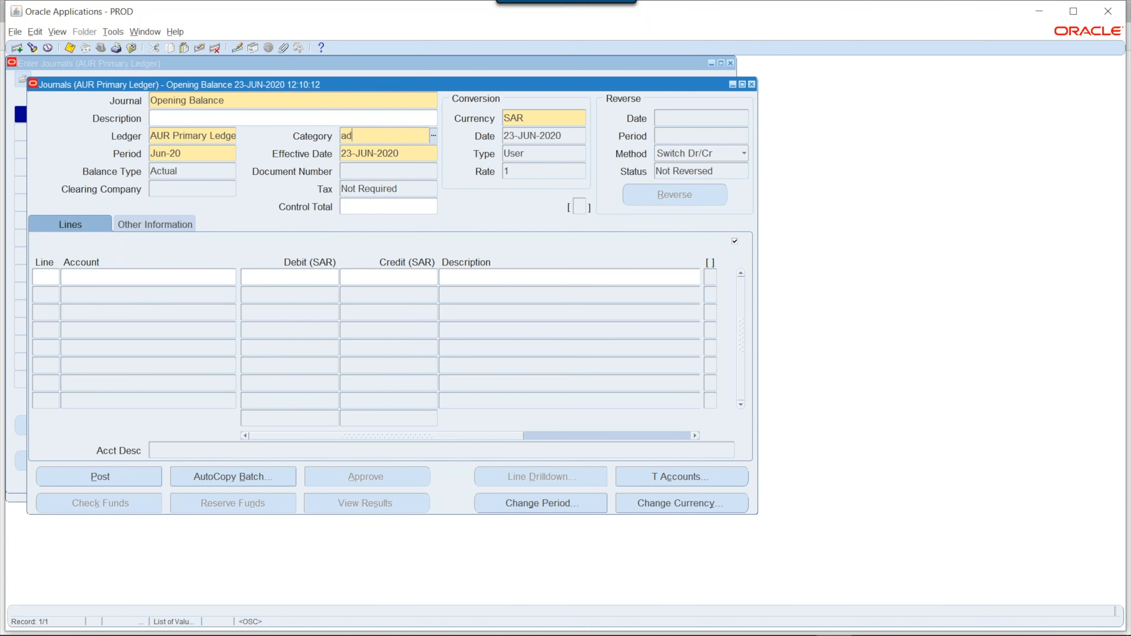
key(Tab)
key(Return)
text(jan-20)
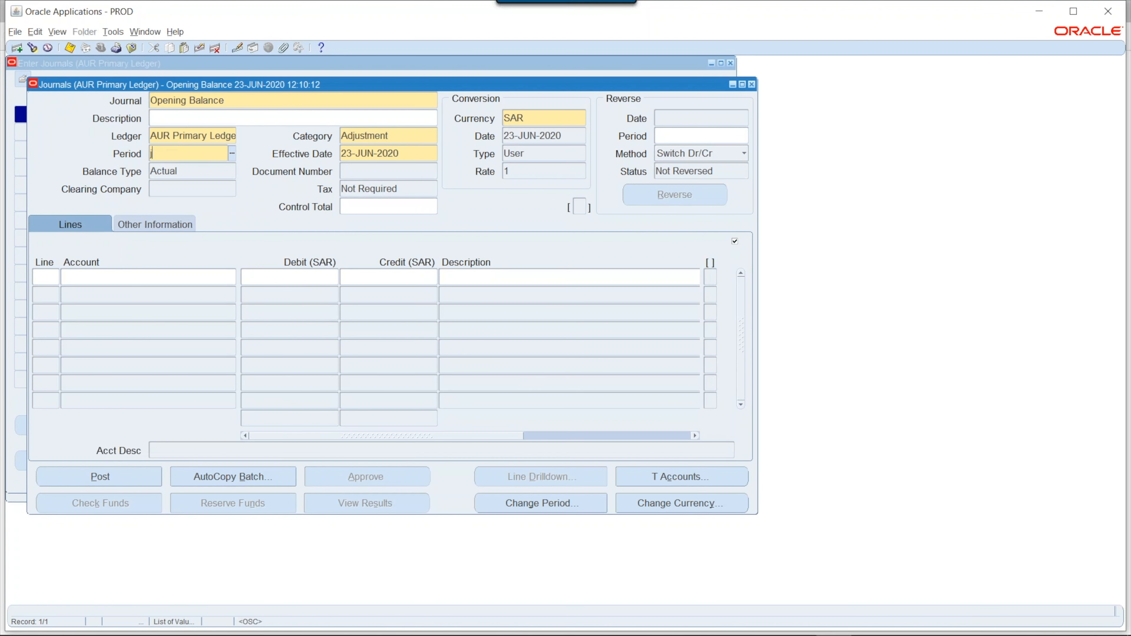
key(Tab)
key(Tab)
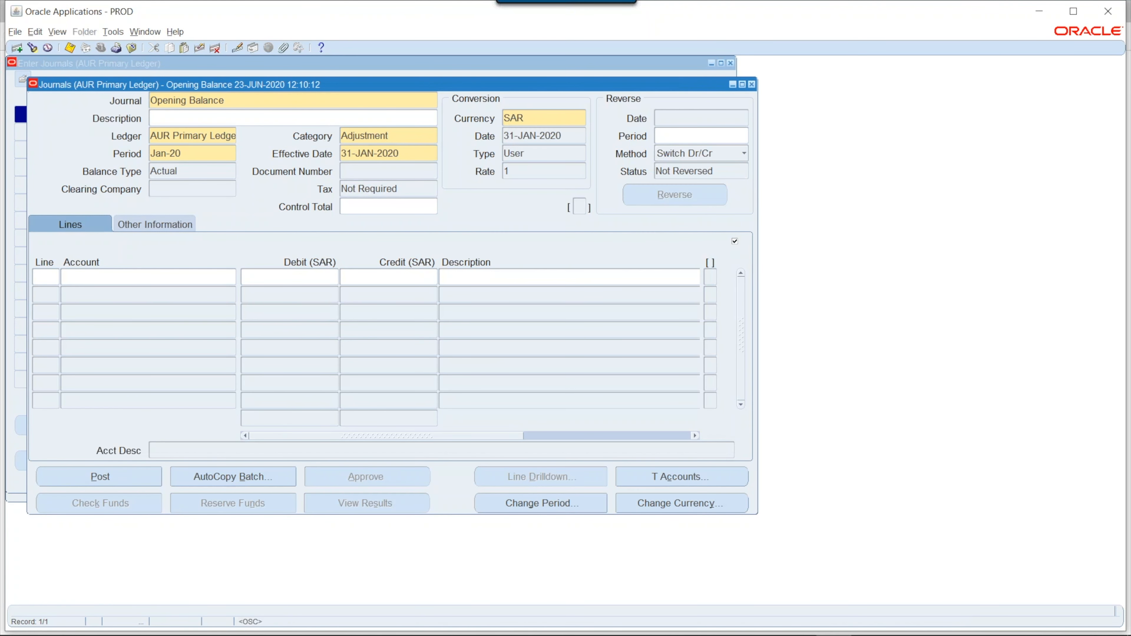
Fill in line 1 with account 102.000.000.112001 Cash in Bank and a debit of 100000 SAR
click(82, 287)
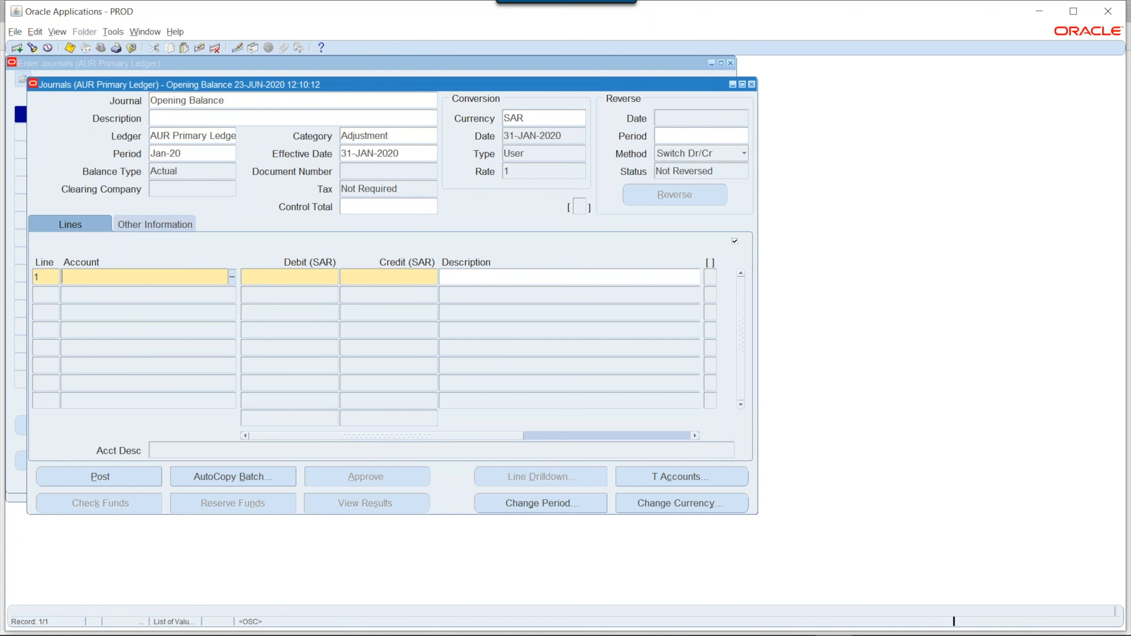
key(ctrl+l)
key(Down)
key(Return)
key(ctrl+l)
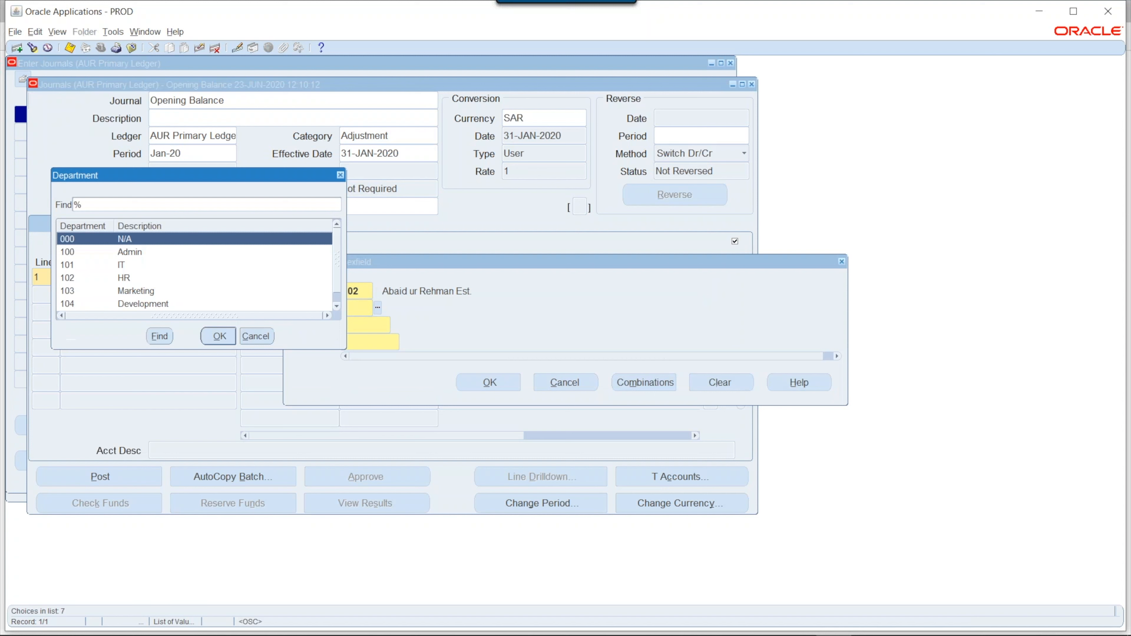
key(Return)
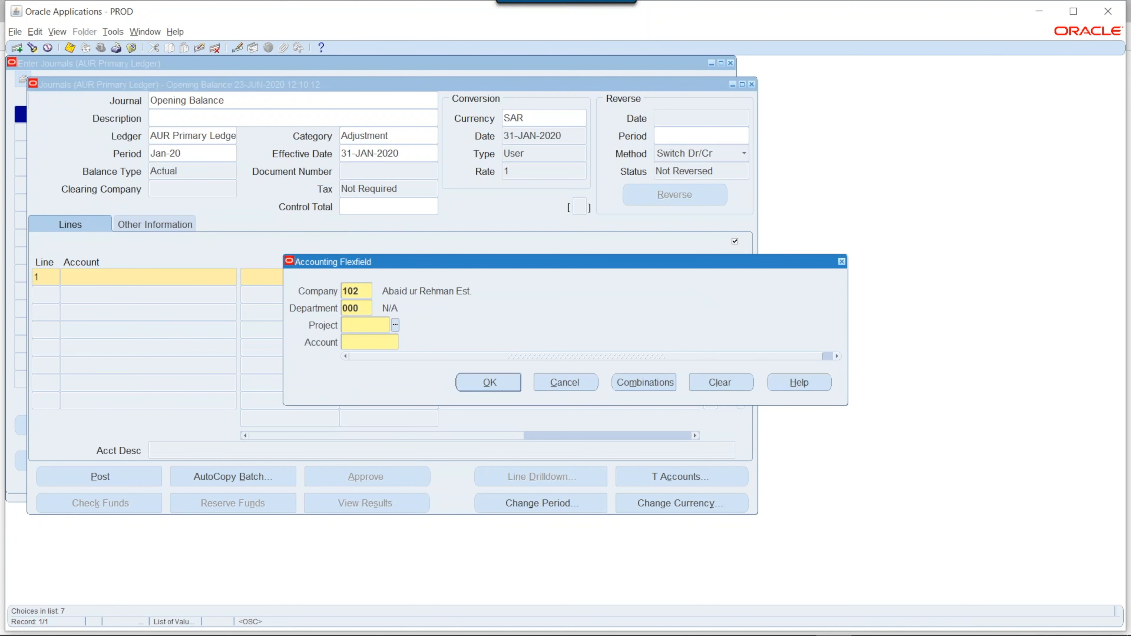
key(ctrl+l)
key(Return)
key(ctrl+l)
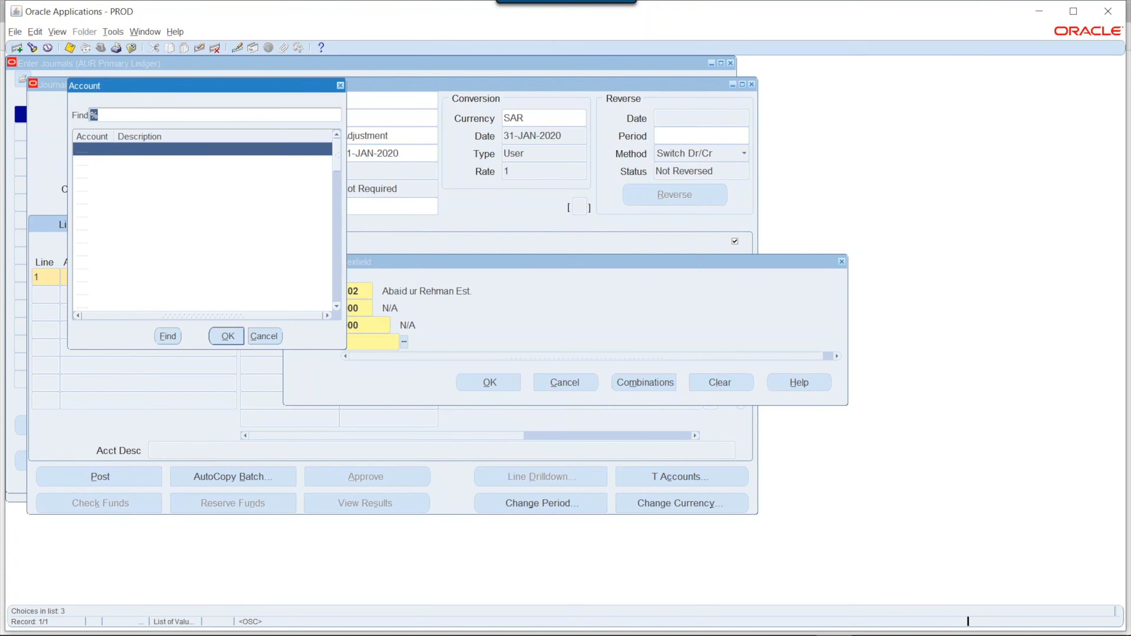
key(Down)
key(Down)
key(Down)
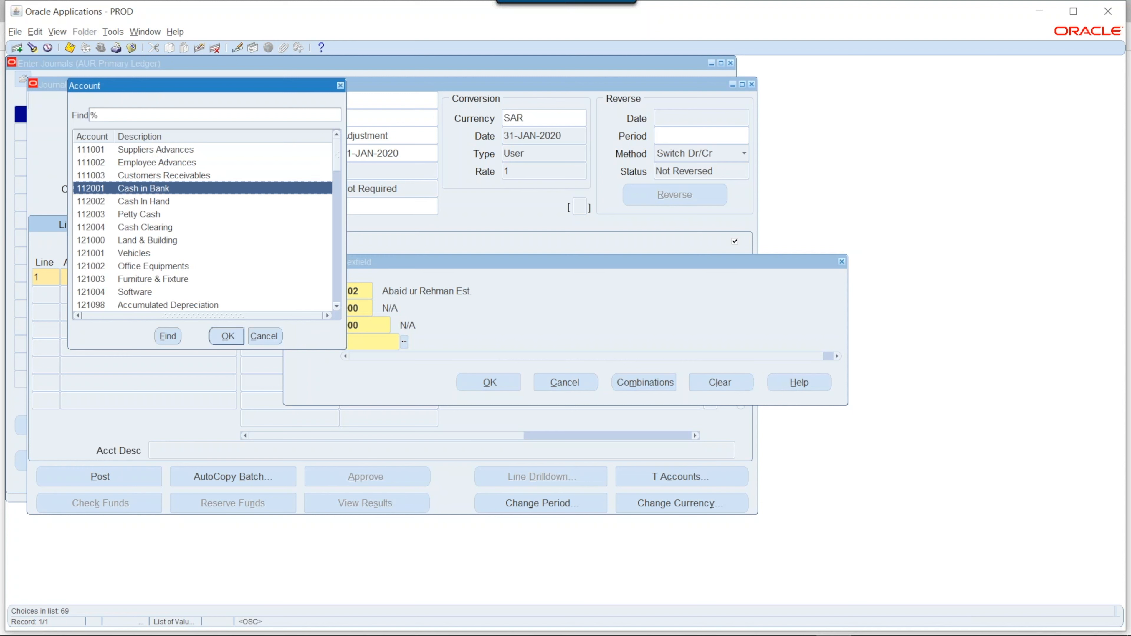
key(Return)
key(Return)
text(100000)
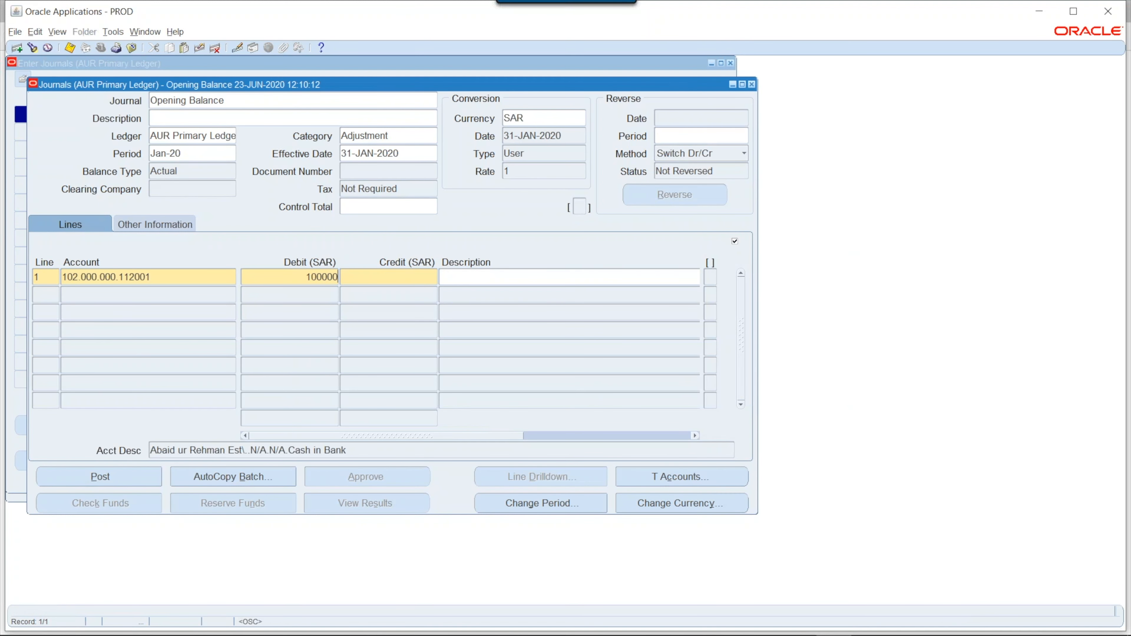
Add line 2 with account 102.000.000.230001 Investment and a credit of 100000 SAR, then save and close the journal
key(Down)
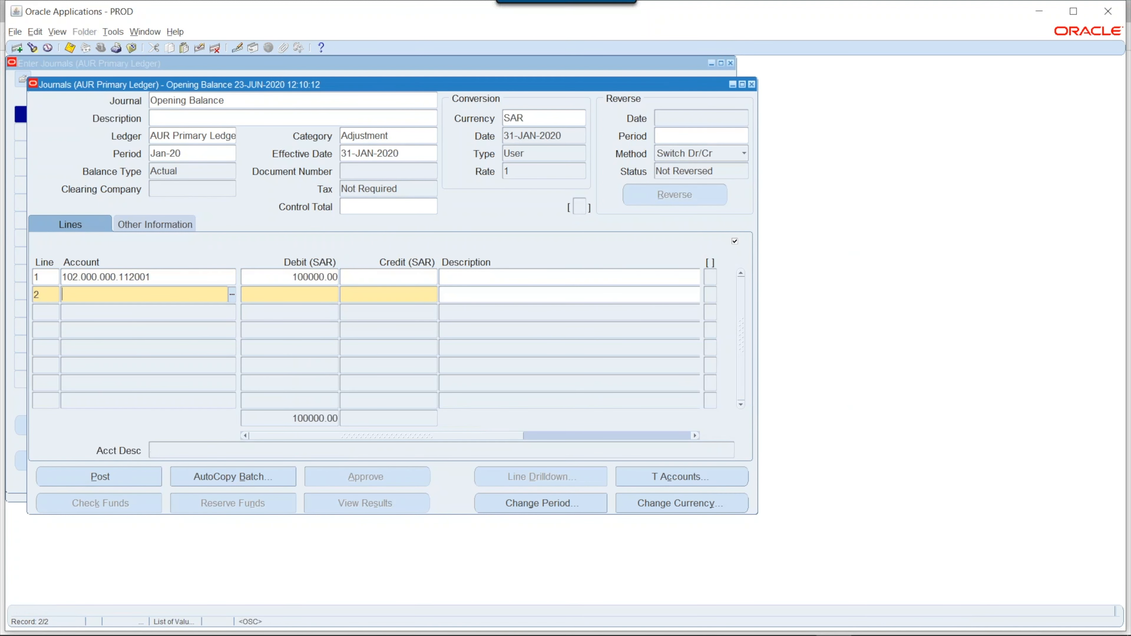
key(ctrl+l)
key(Return)
key(ctrl+l)
key(Return)
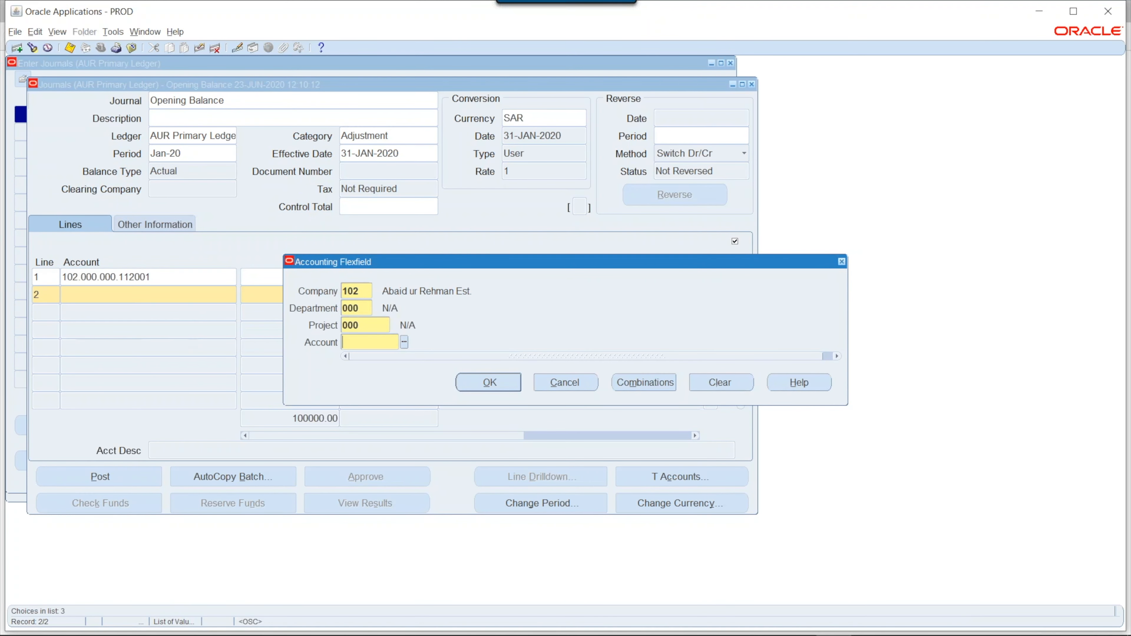
key(ctrl+l)
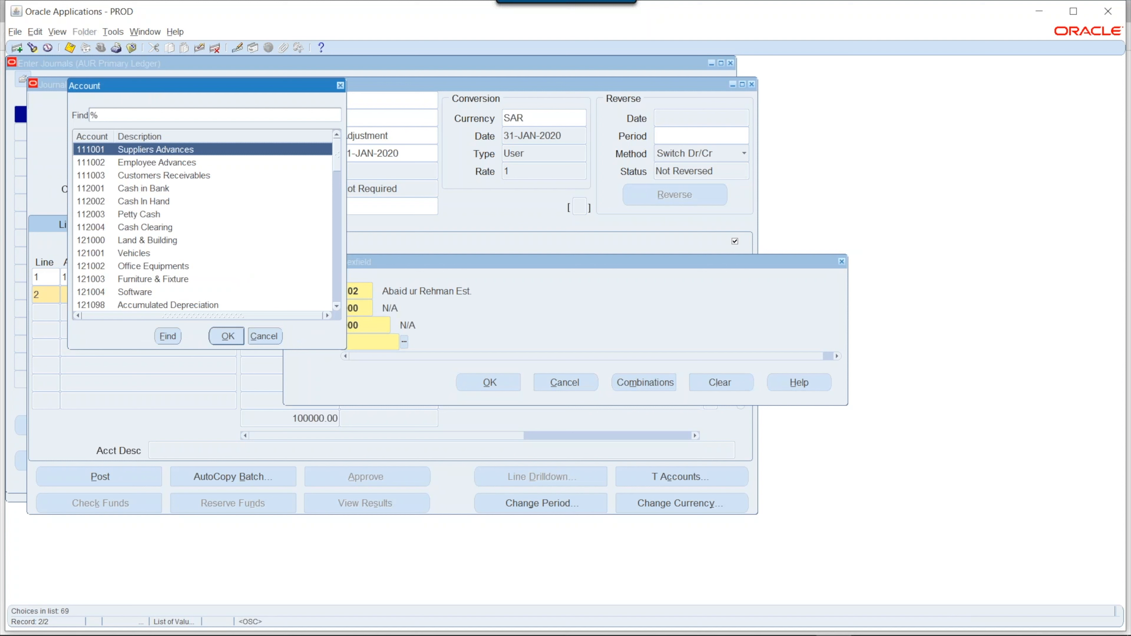
key(Page_Down)
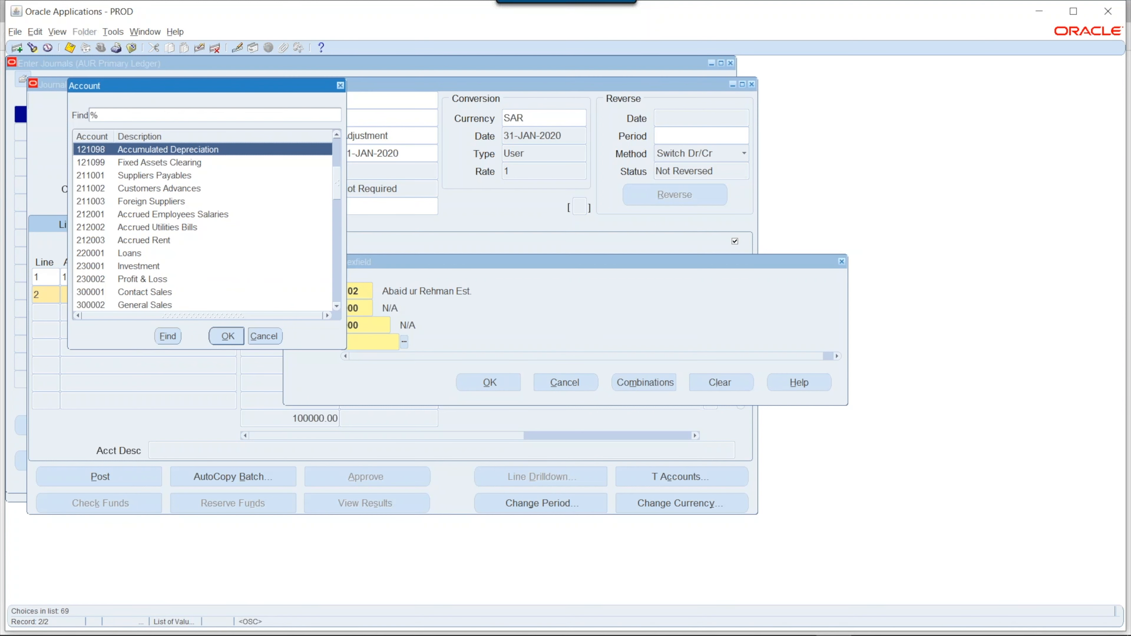
key(Down)
key(Down)
key(Down)
key(Down)
key(Down)
key(Down)
key(Down)
key(Down)
key(Down)
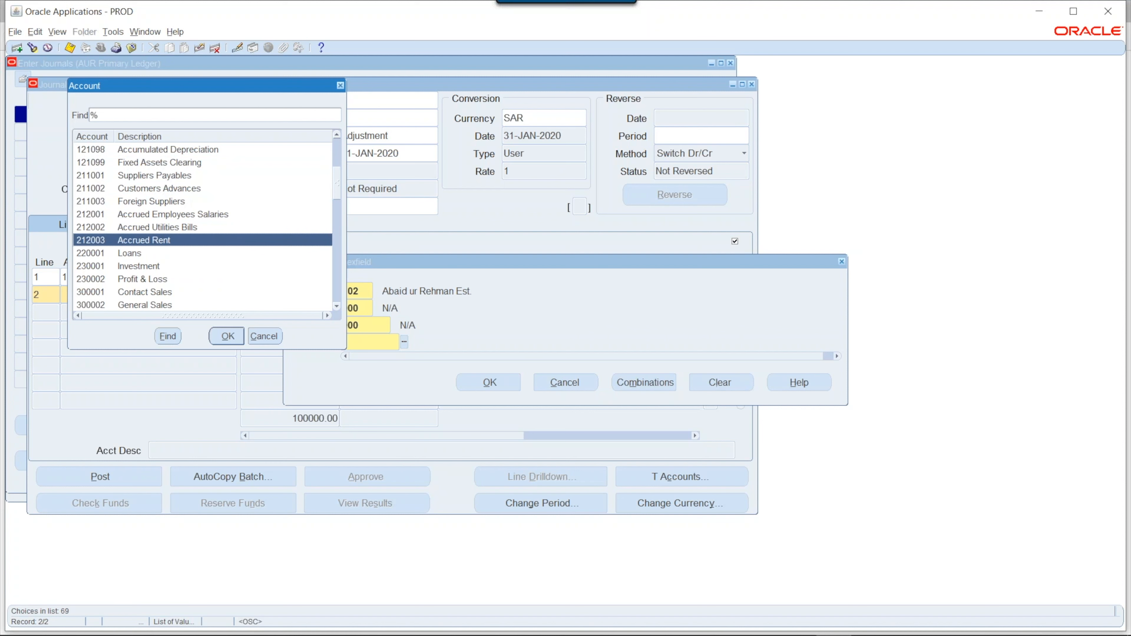
key(Return)
key(Return)
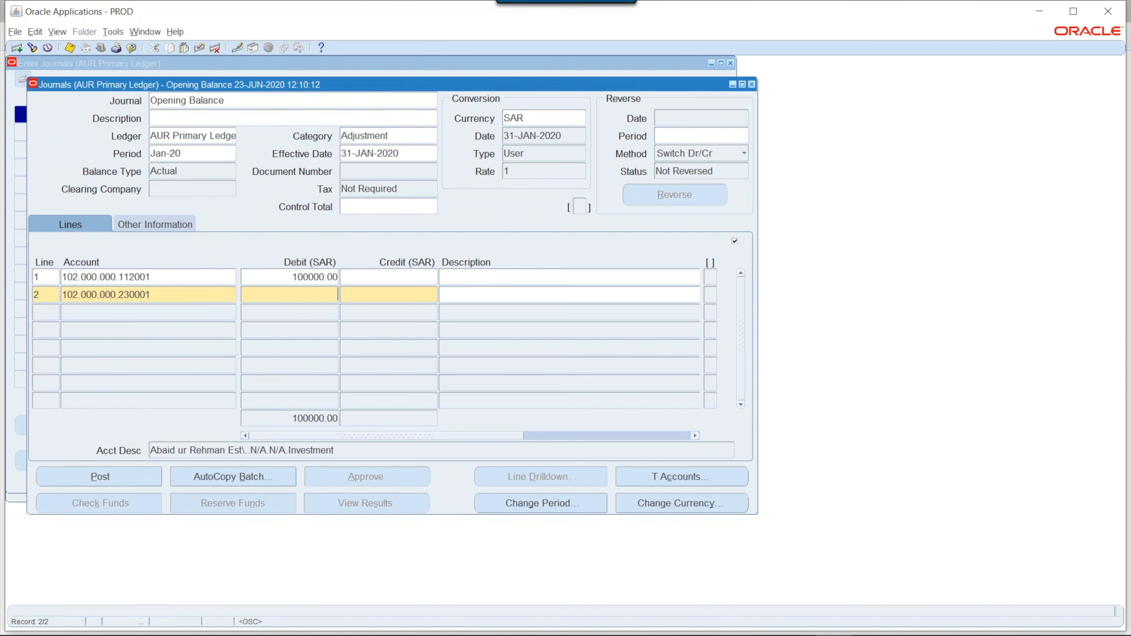
text(100000)
key(Tab)
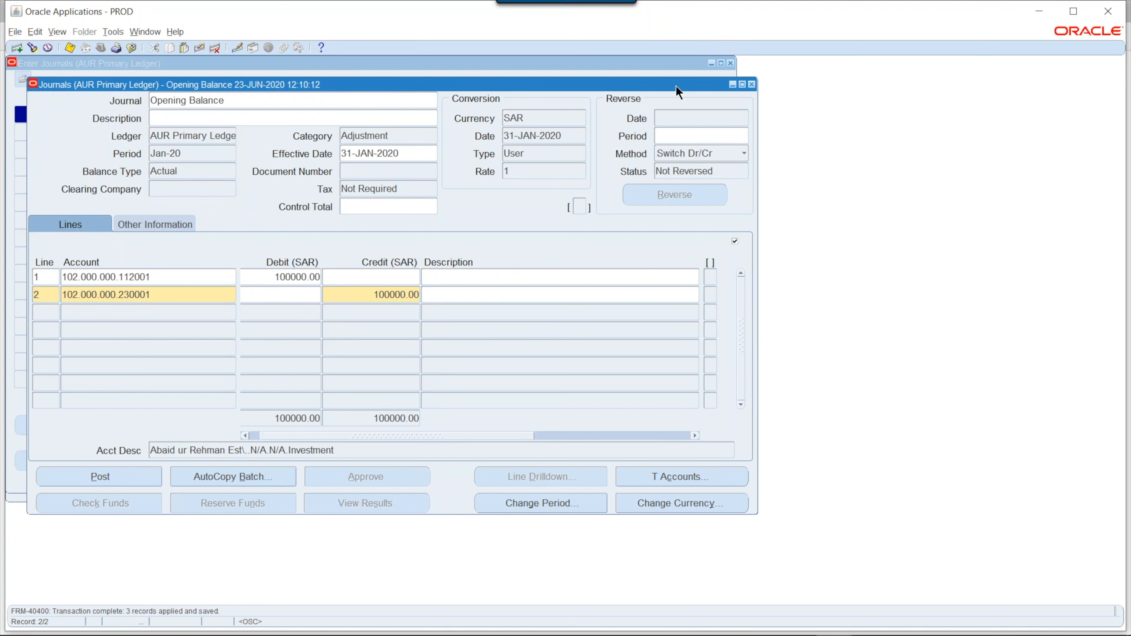
click(752, 84)
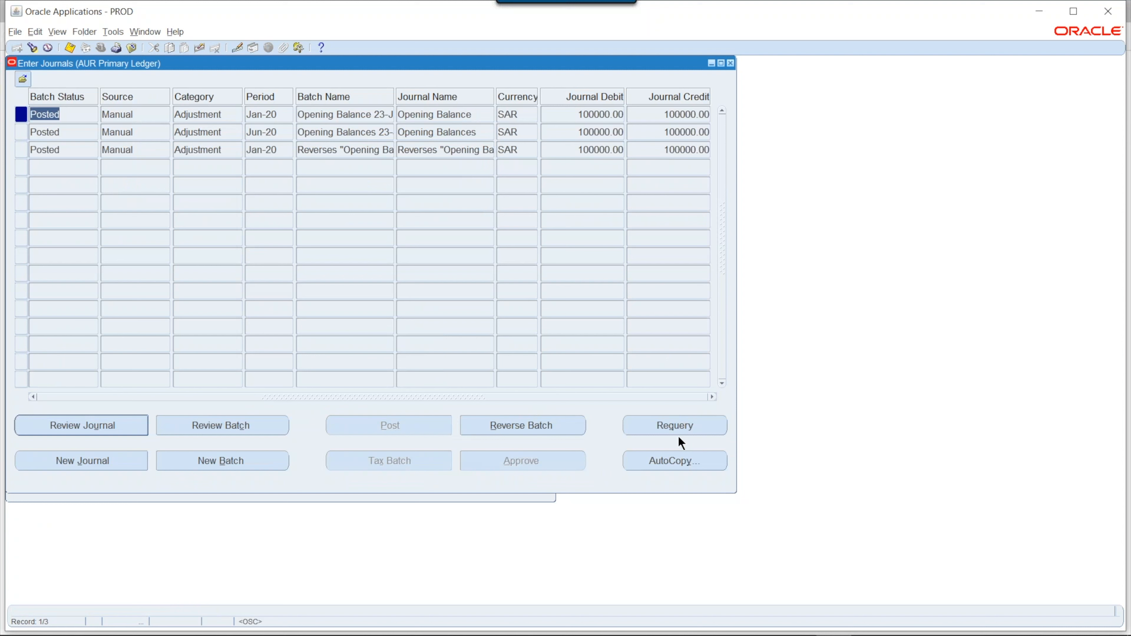
Requery the primary ledger's journals, post the unposted Jan-20 Opening Balance journal, and refresh the list
click(684, 424)
click(72, 133)
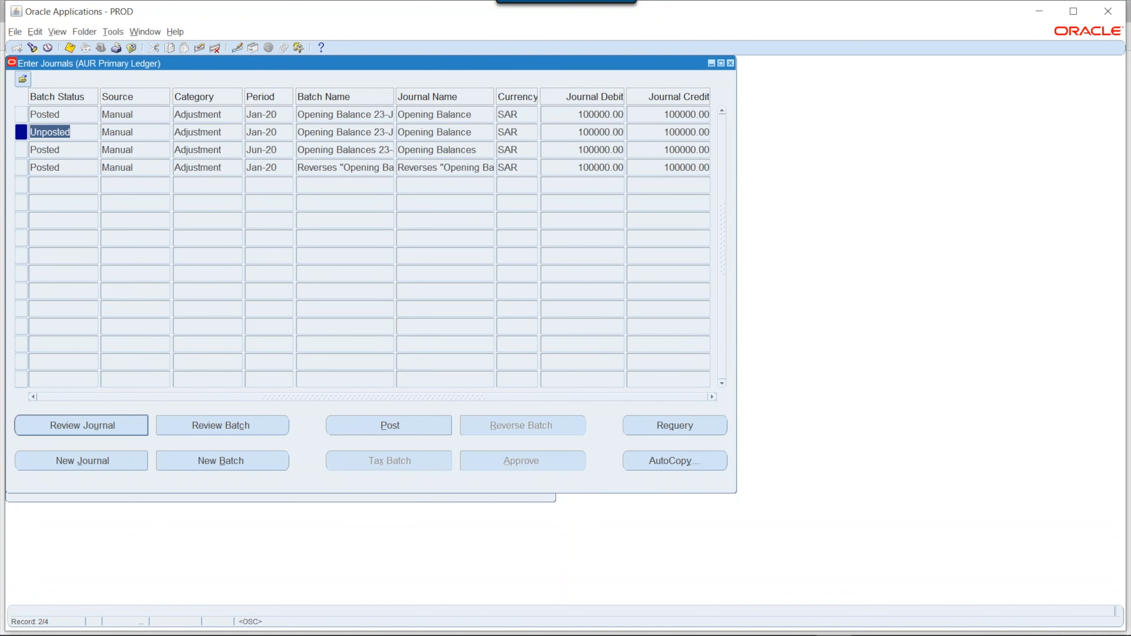
click(412, 424)
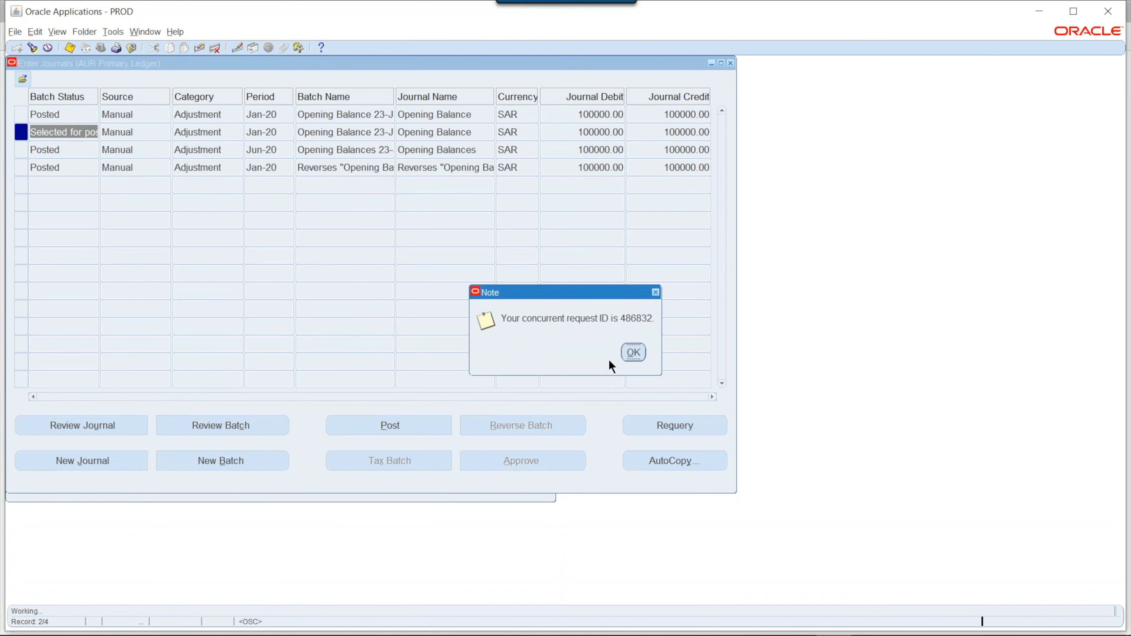
key(Return)
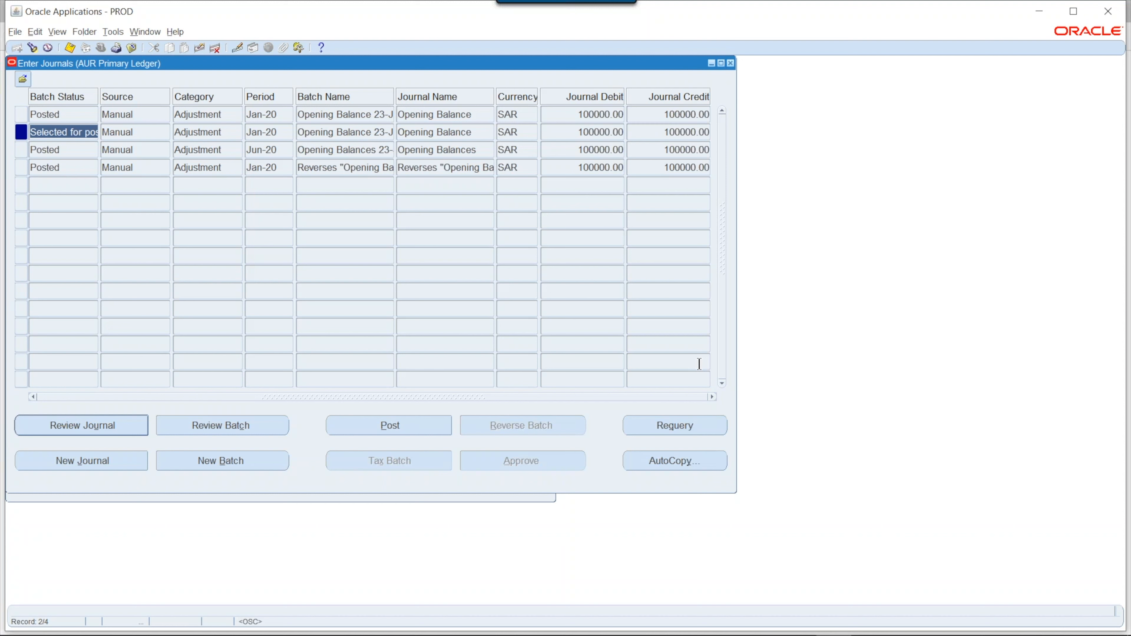
click(639, 427)
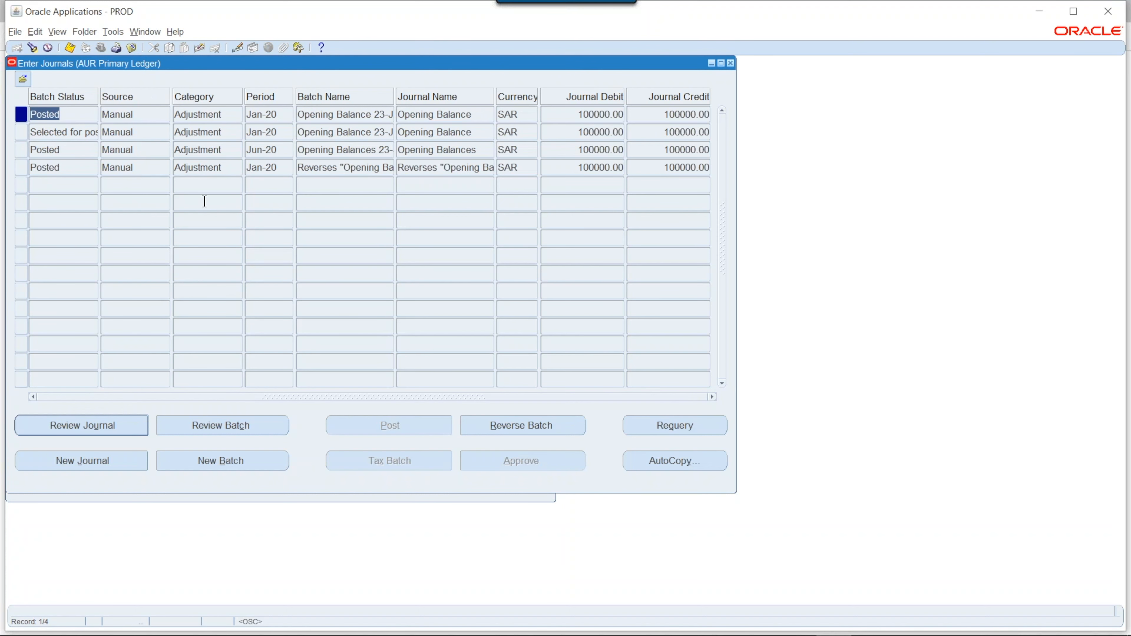
Close the primary ledger's journals and switch to the GL Secondary Ledger responsibility
click(132, 48)
click(101, 47)
text(g%)
double_click(122, 149)
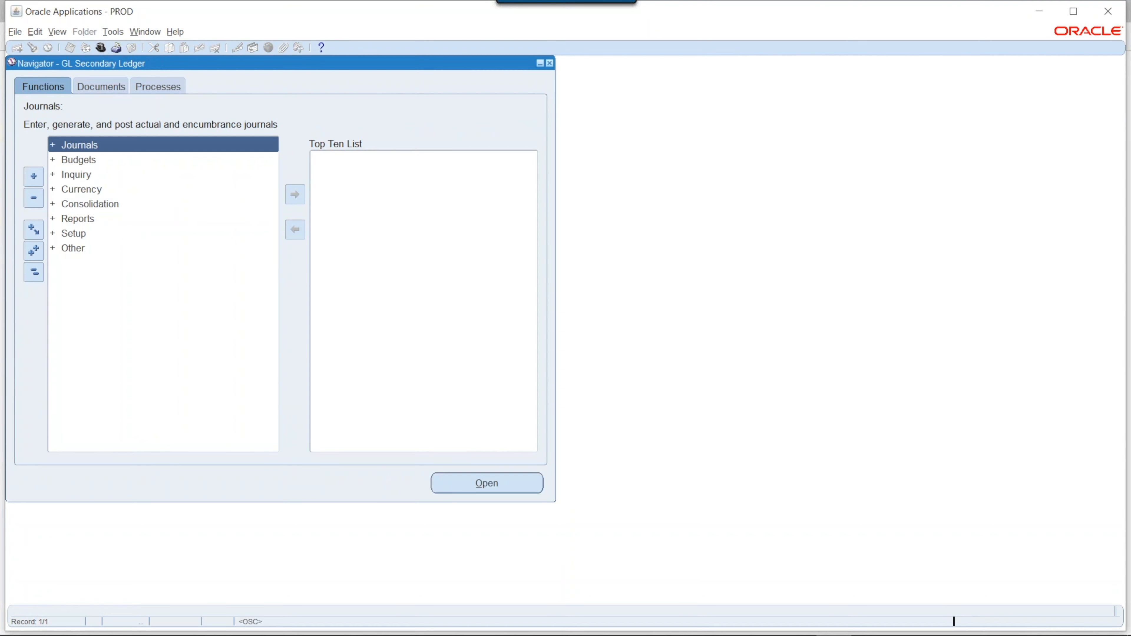
Open journal entry for the AUR Secondary Ledger and list all its journals
double_click(106, 237)
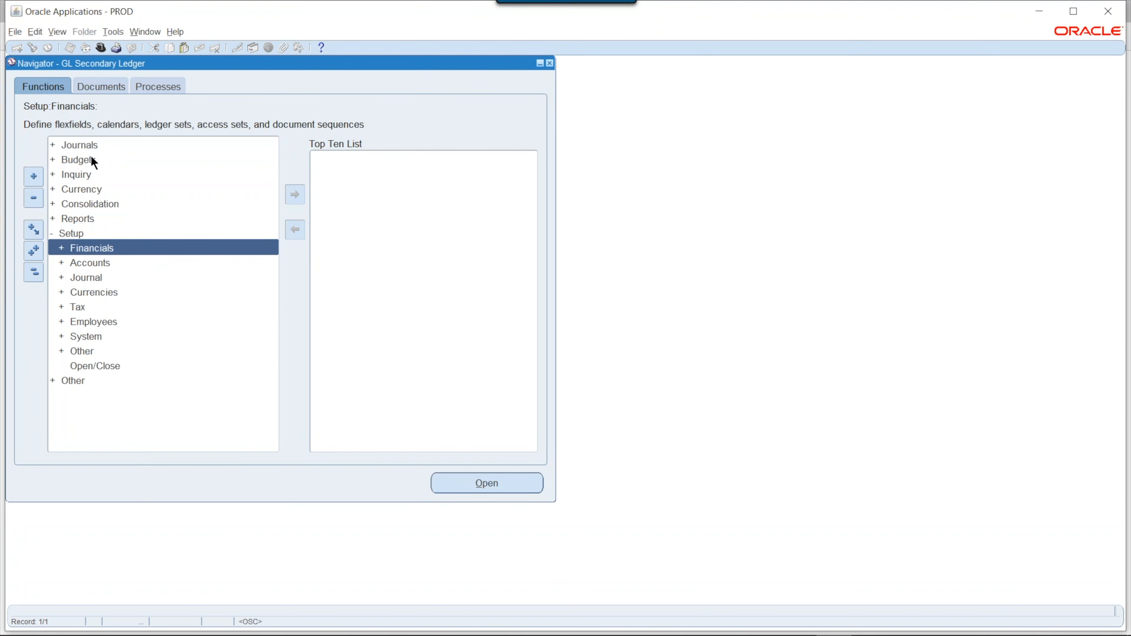
double_click(85, 233)
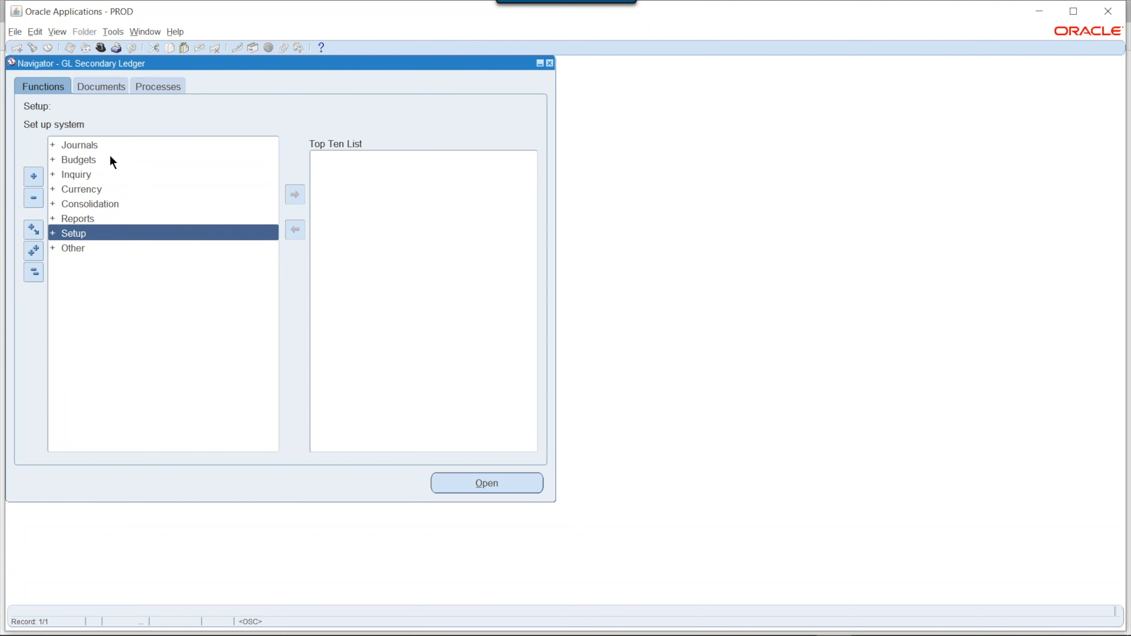
click(118, 145)
double_click(118, 145)
double_click(139, 158)
key(Return)
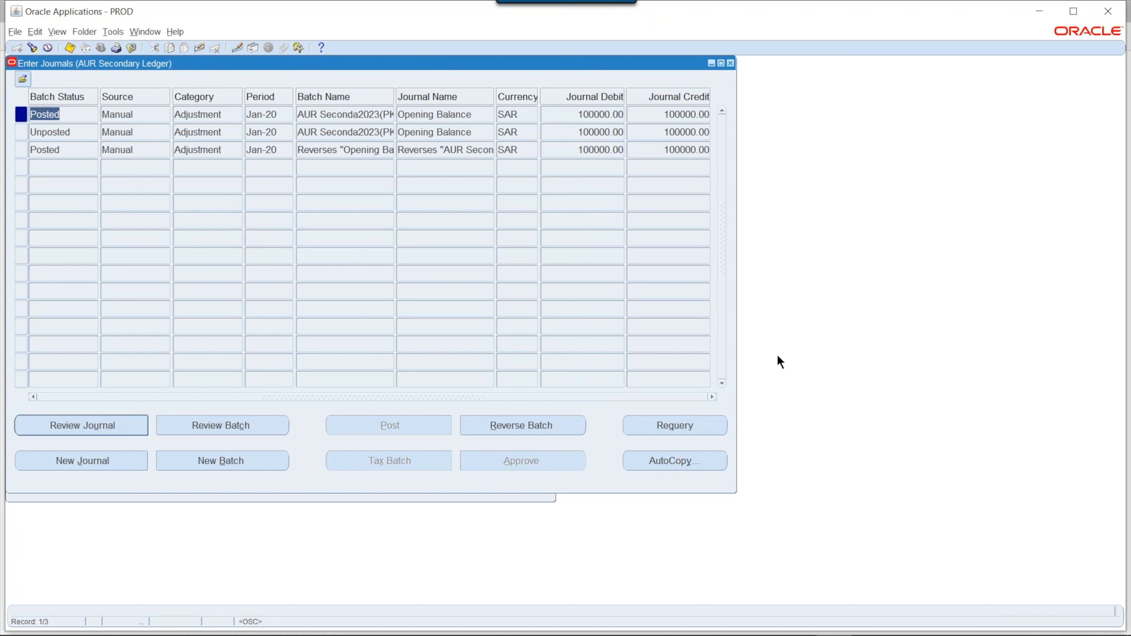
Check the phase and status of the submitted posting requests, and close the request list
click(57, 32)
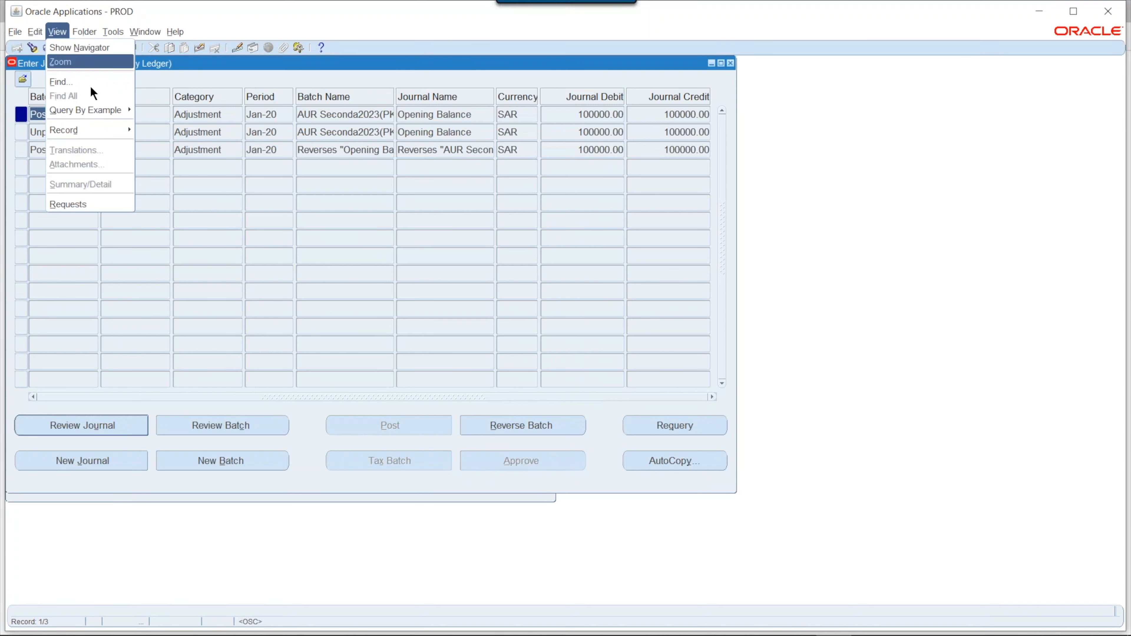
click(89, 202)
click(442, 407)
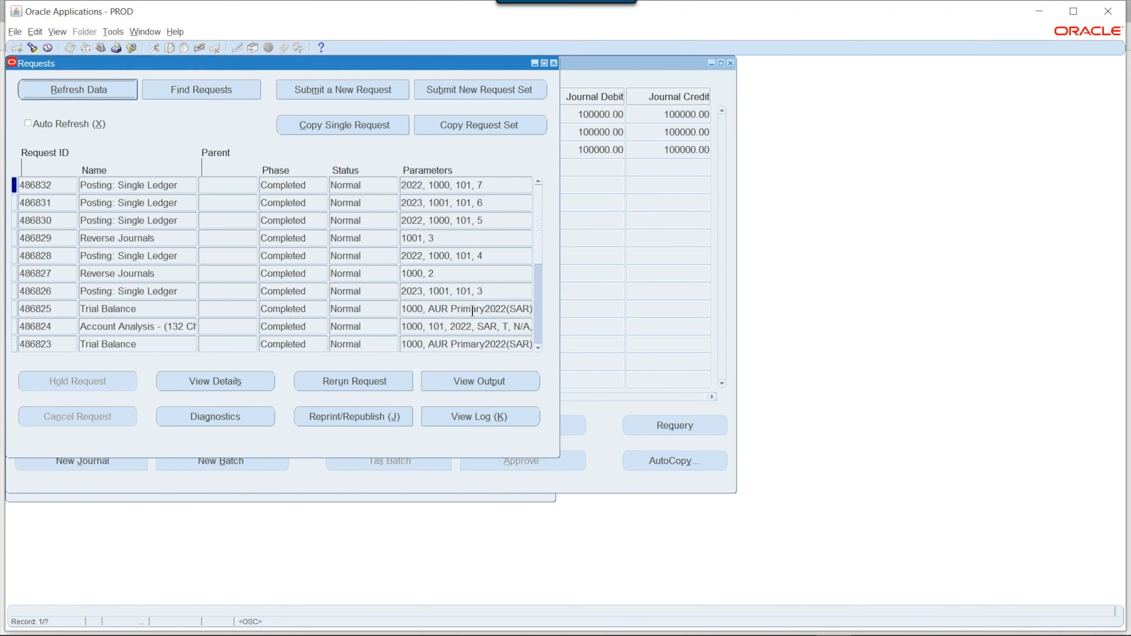
click(554, 63)
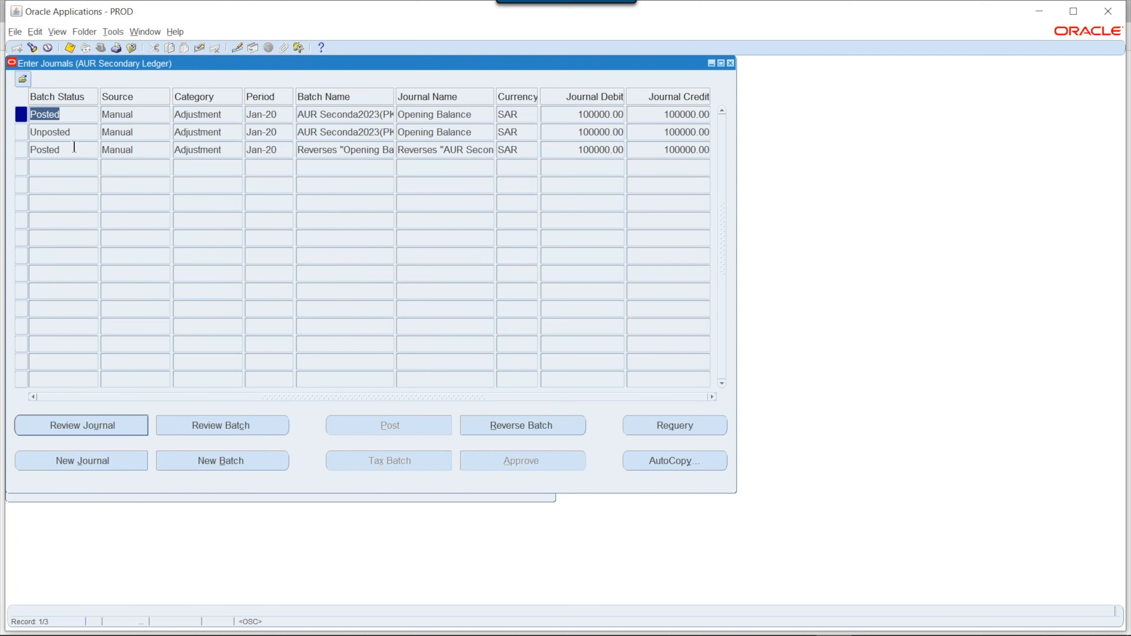
Review the unposted Opening Balance journal's PKR debit, PKR credit and account description, then close it and the journal list
click(67, 134)
click(89, 428)
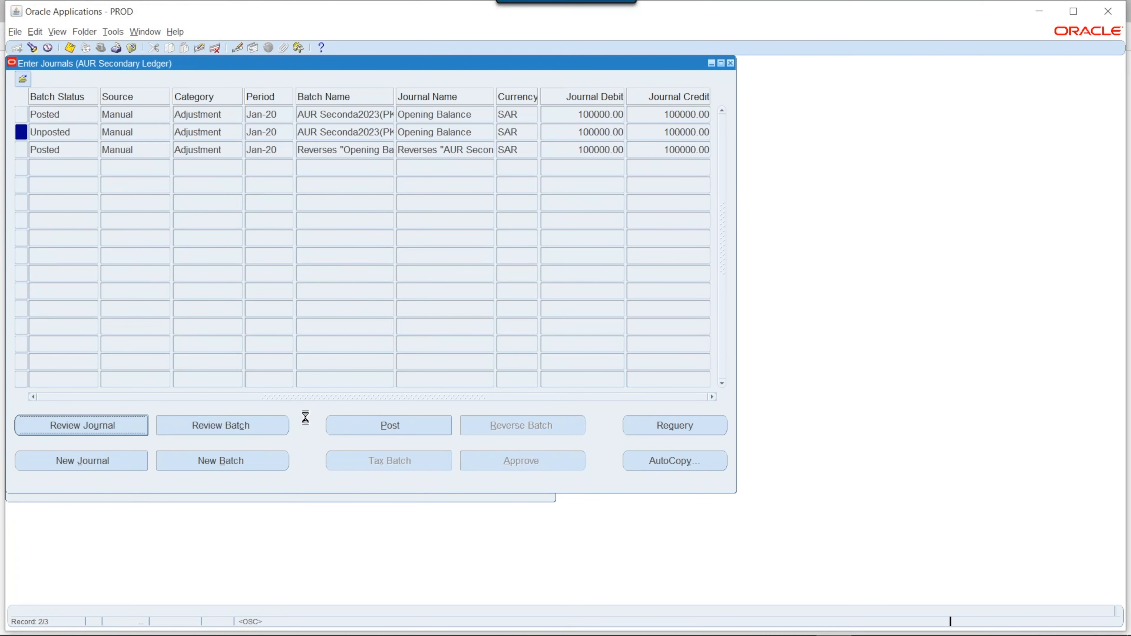
click(512, 276)
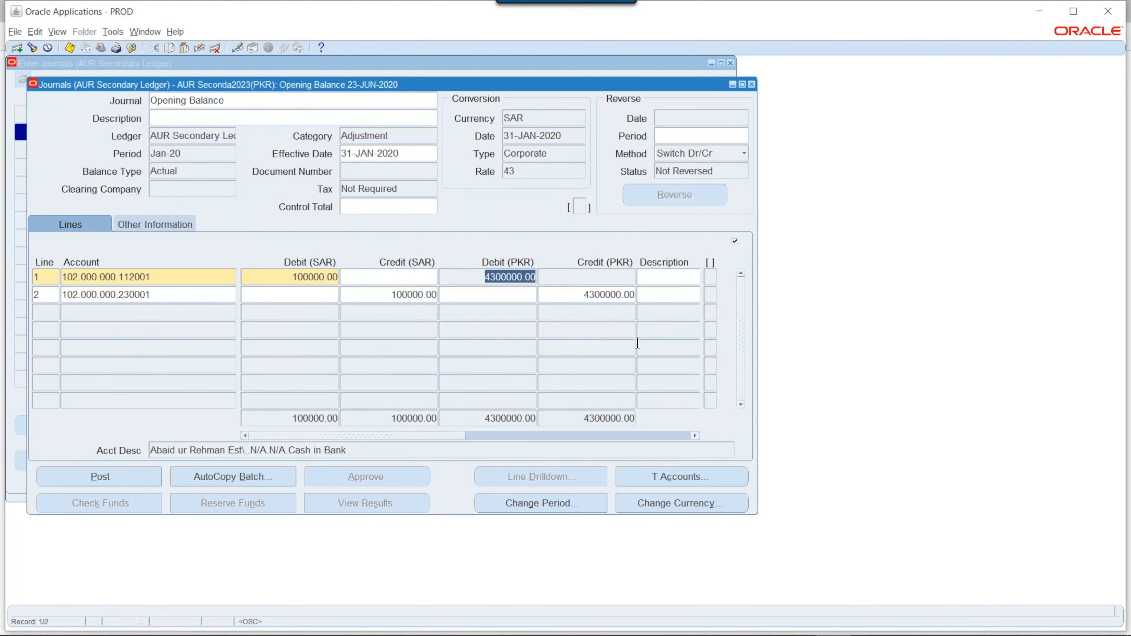
click(577, 295)
drag(151, 450, 260, 451)
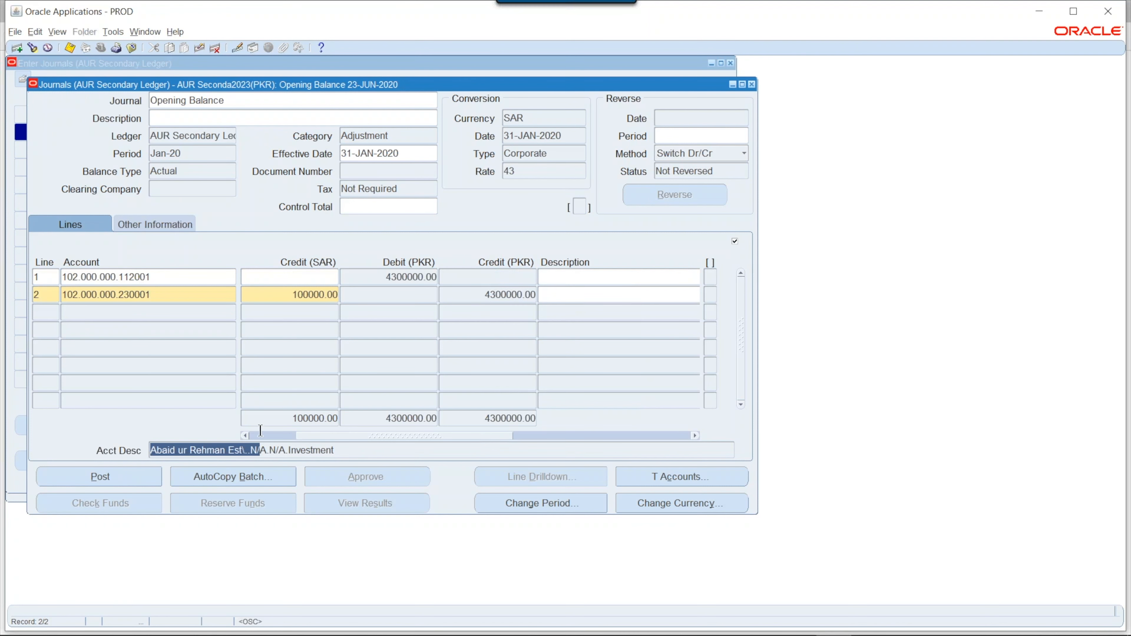
click(752, 85)
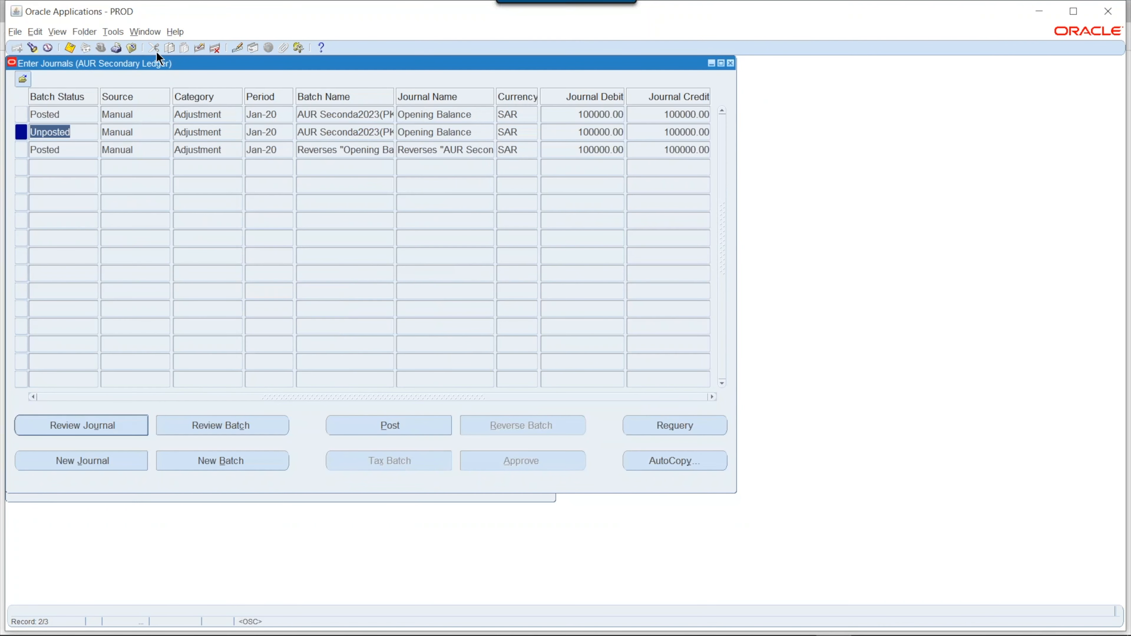
click(133, 48)
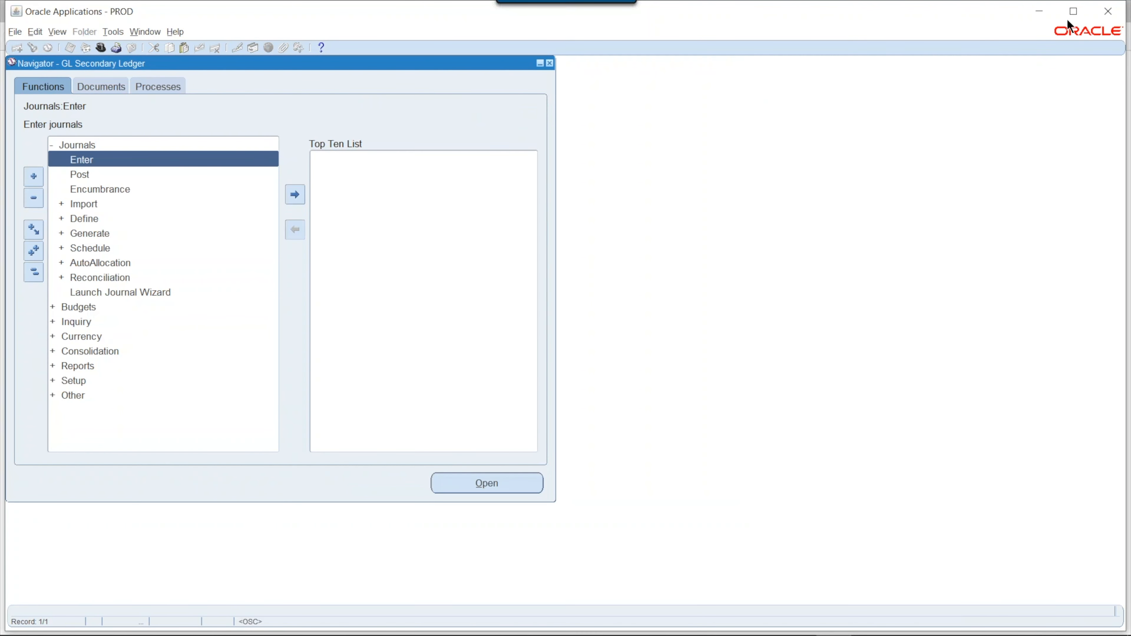